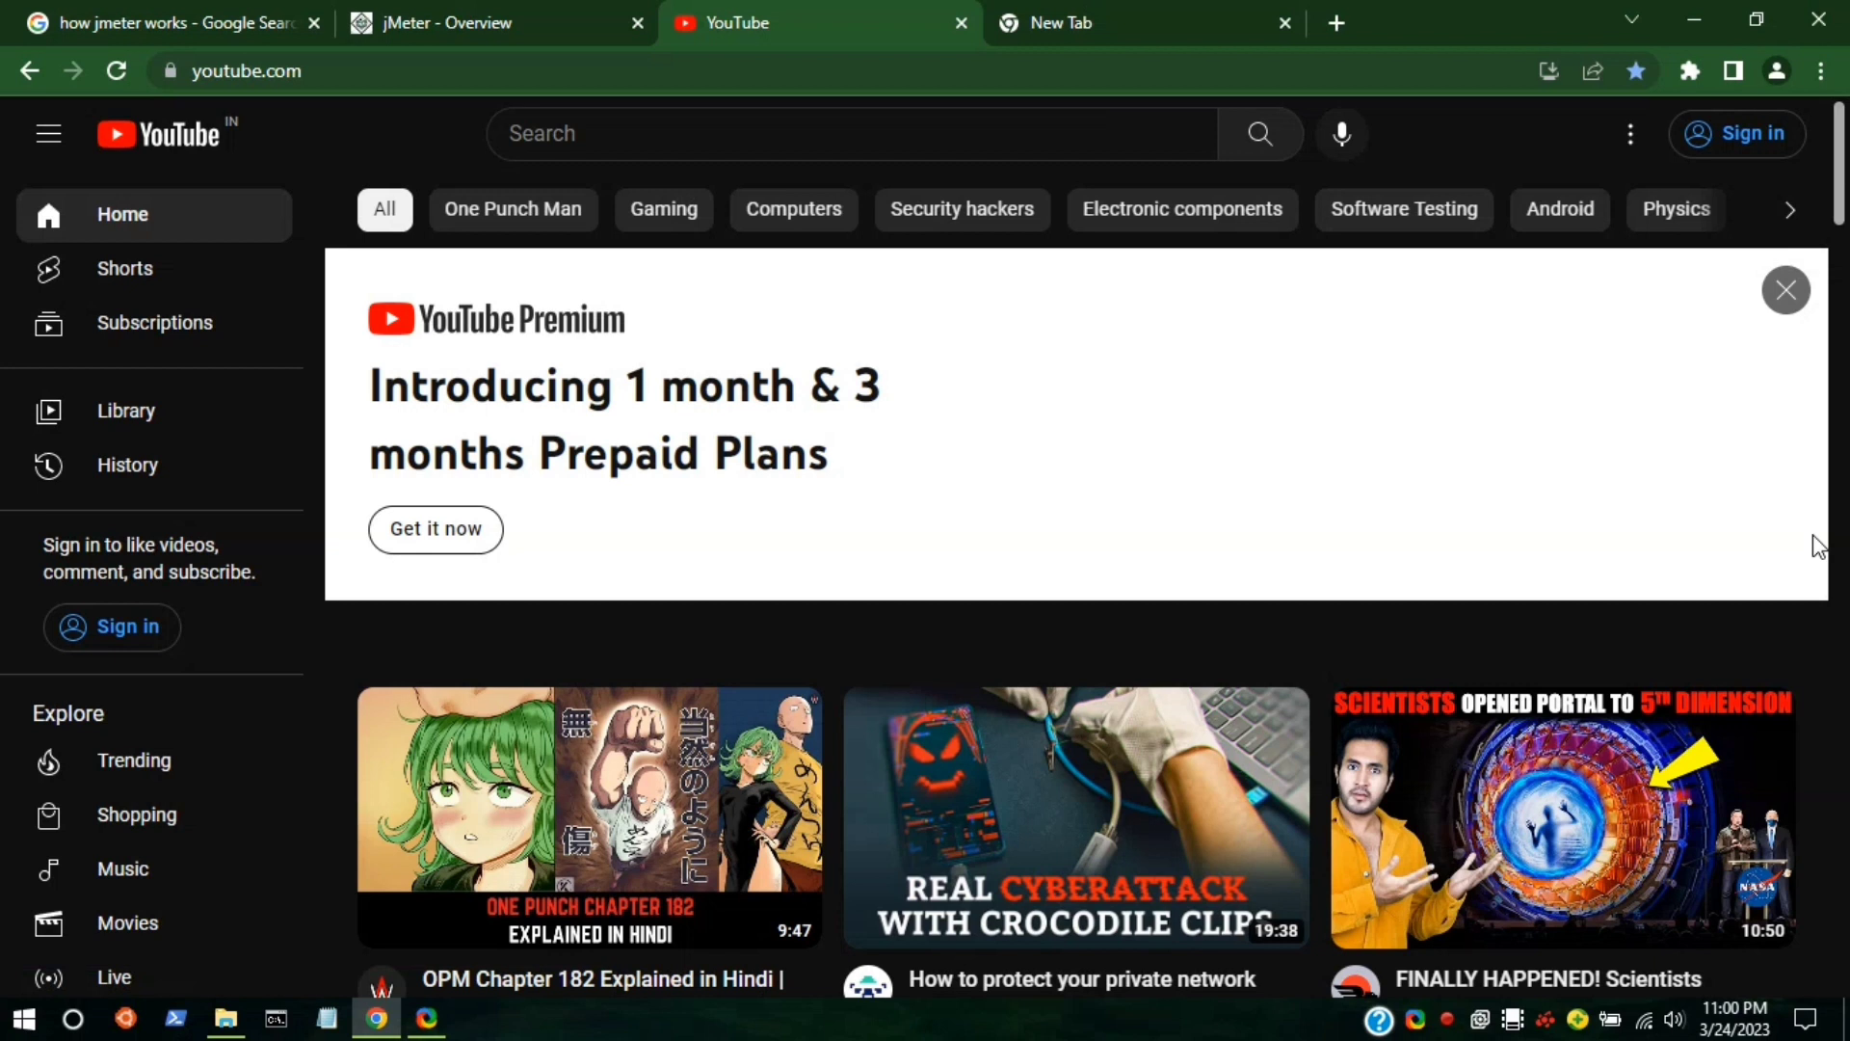
# Inspect a YouTube video thumbnail's markup in Chrome DevTools.
pyautogui.scroll(-5, 1466, 640)
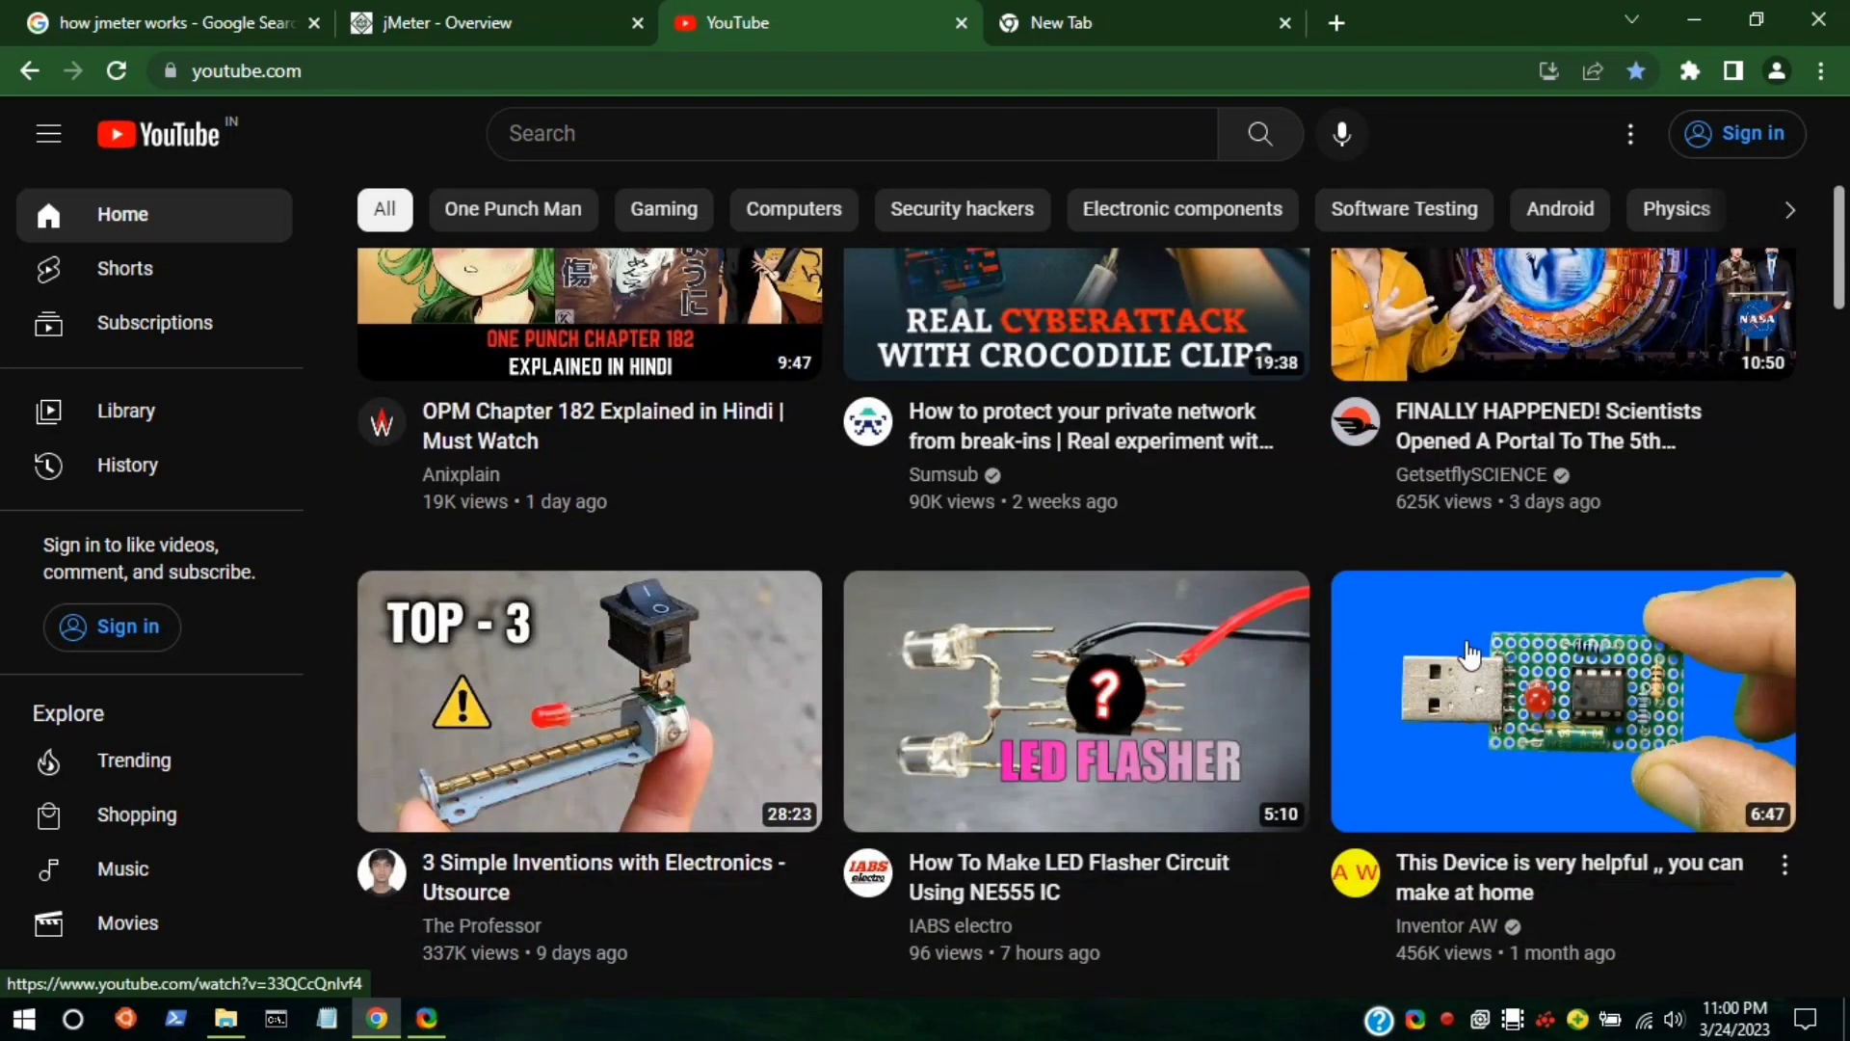
pyautogui.scroll(-7, 1469, 654)
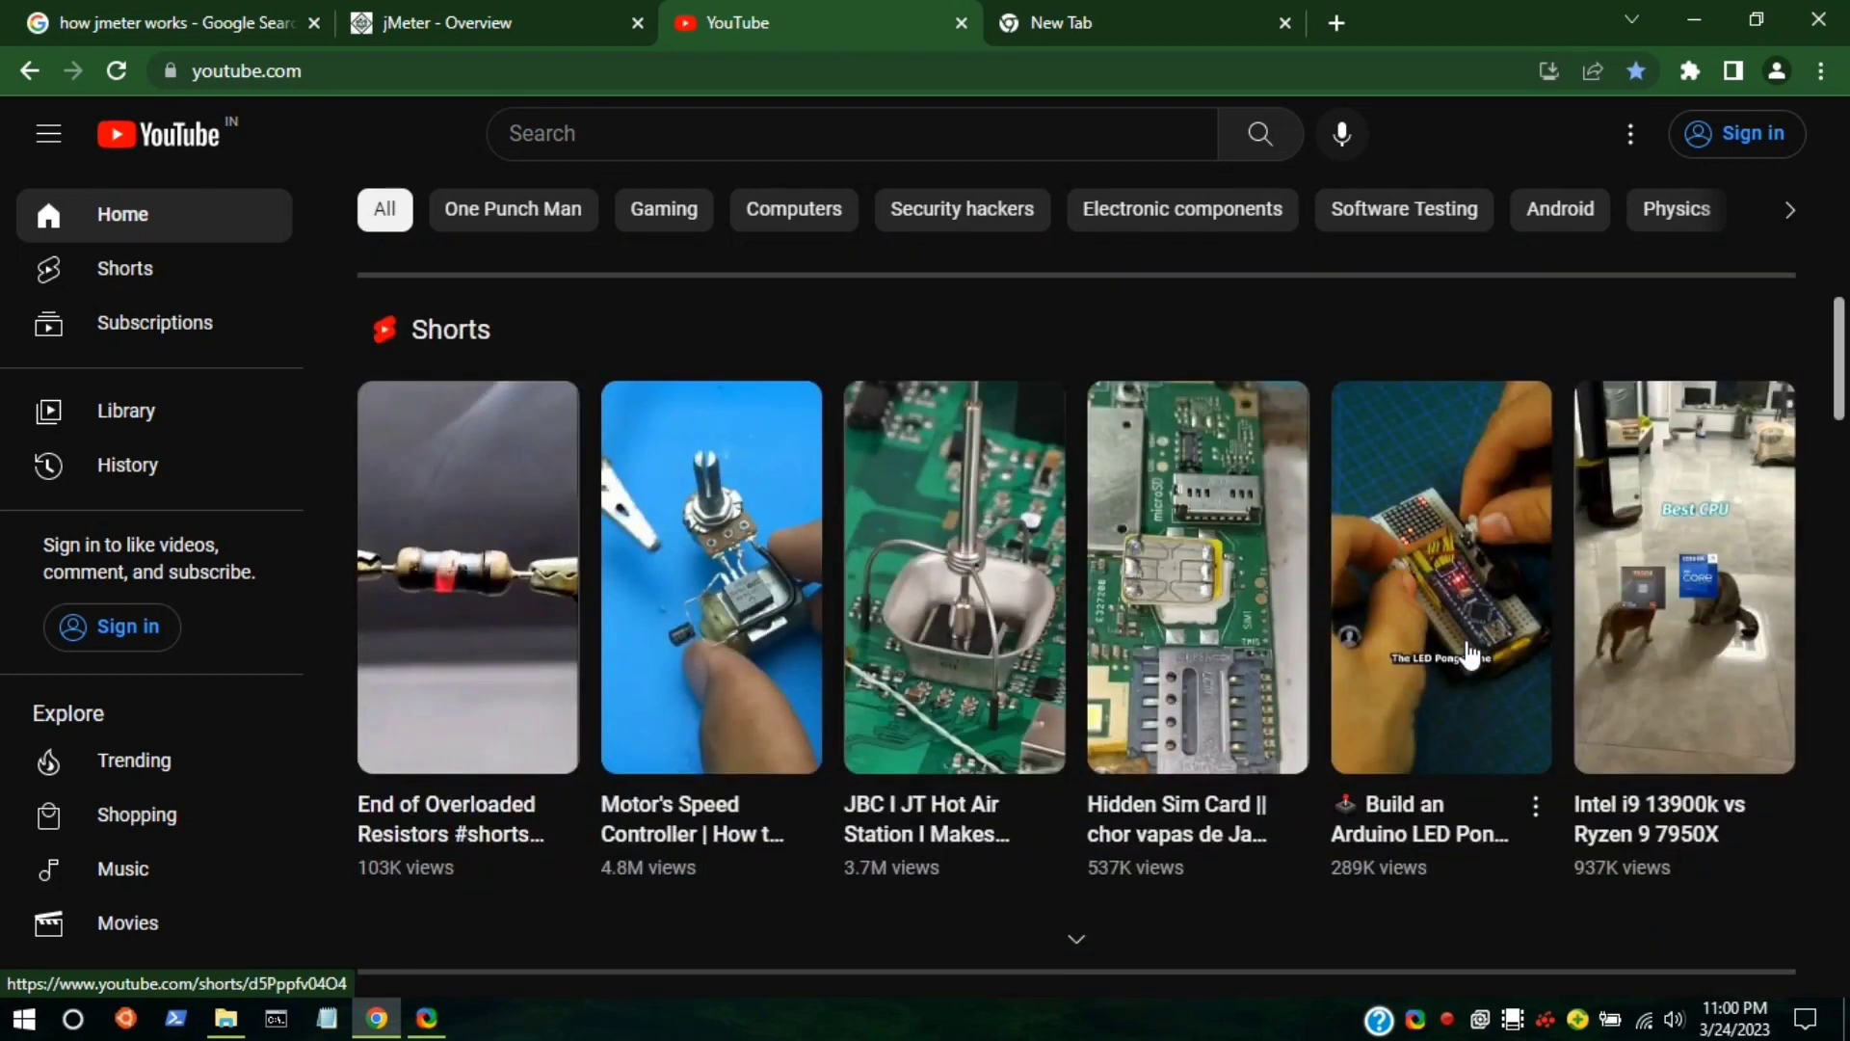
pyautogui.scroll(-7, 1469, 655)
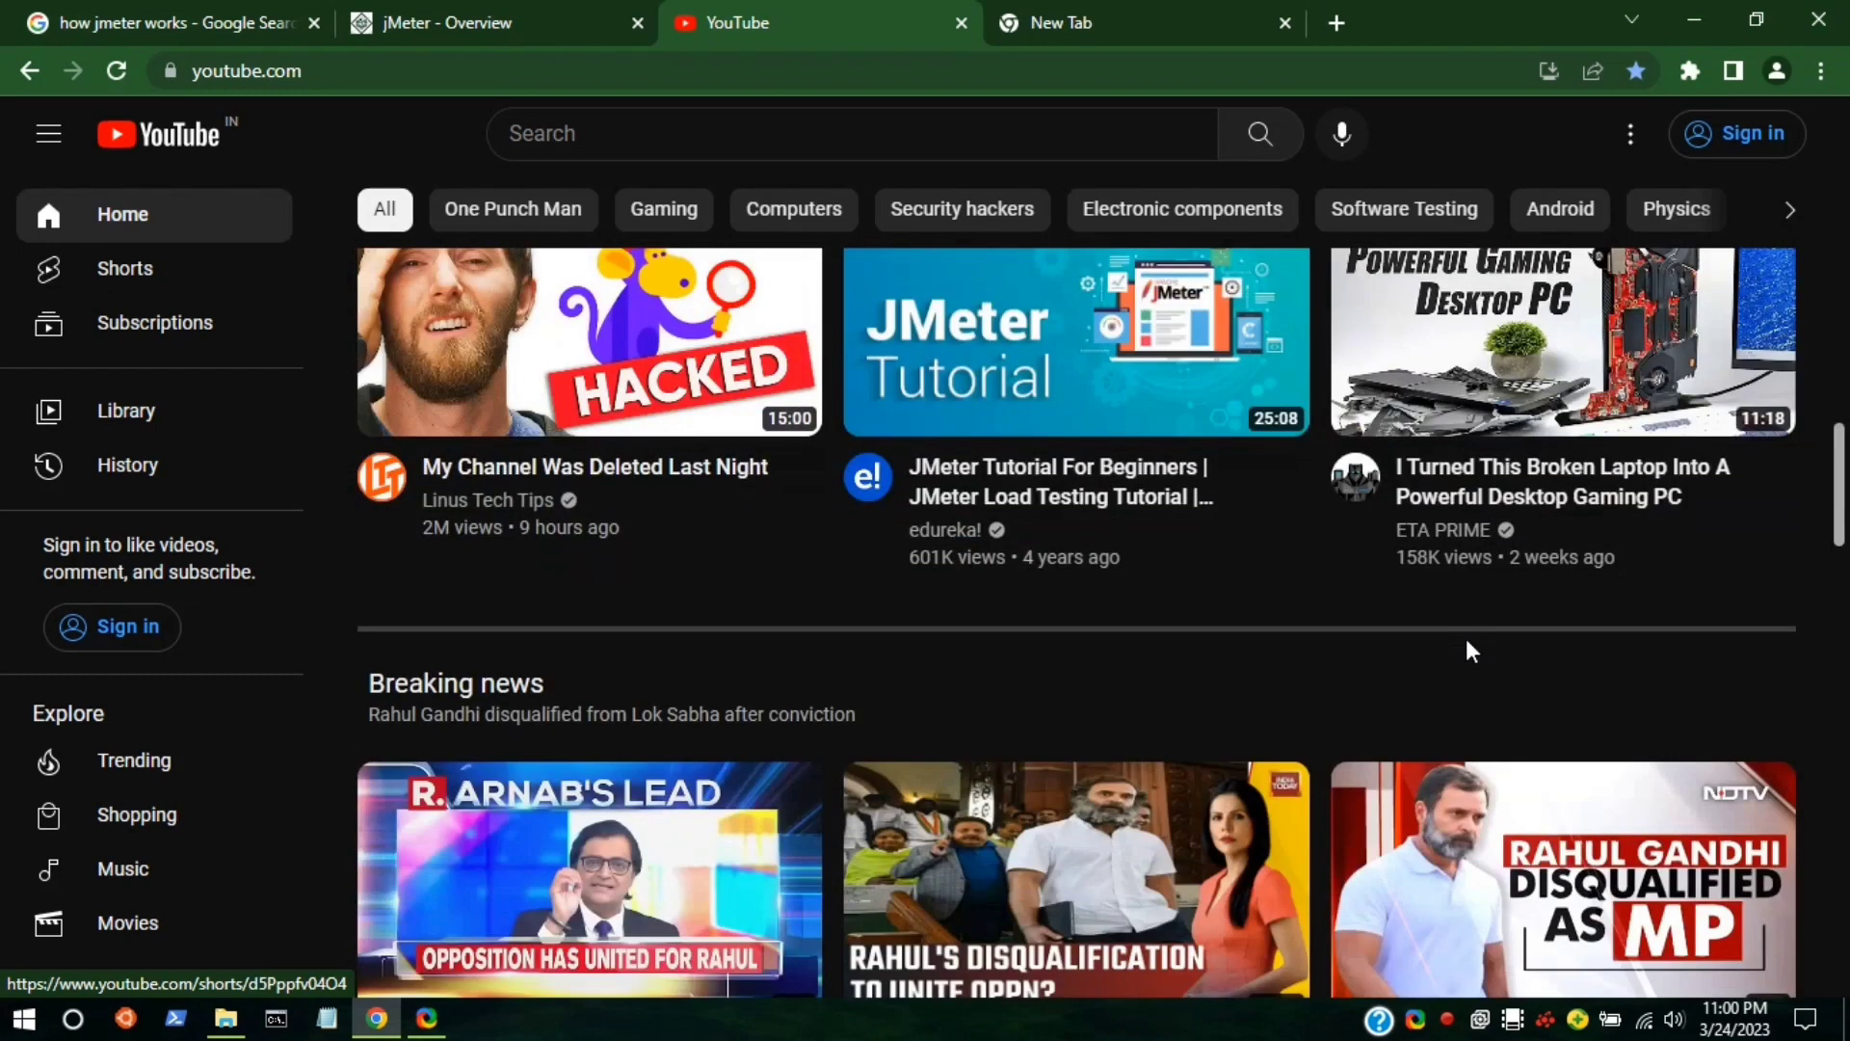
pyautogui.scroll(-5, 1466, 638)
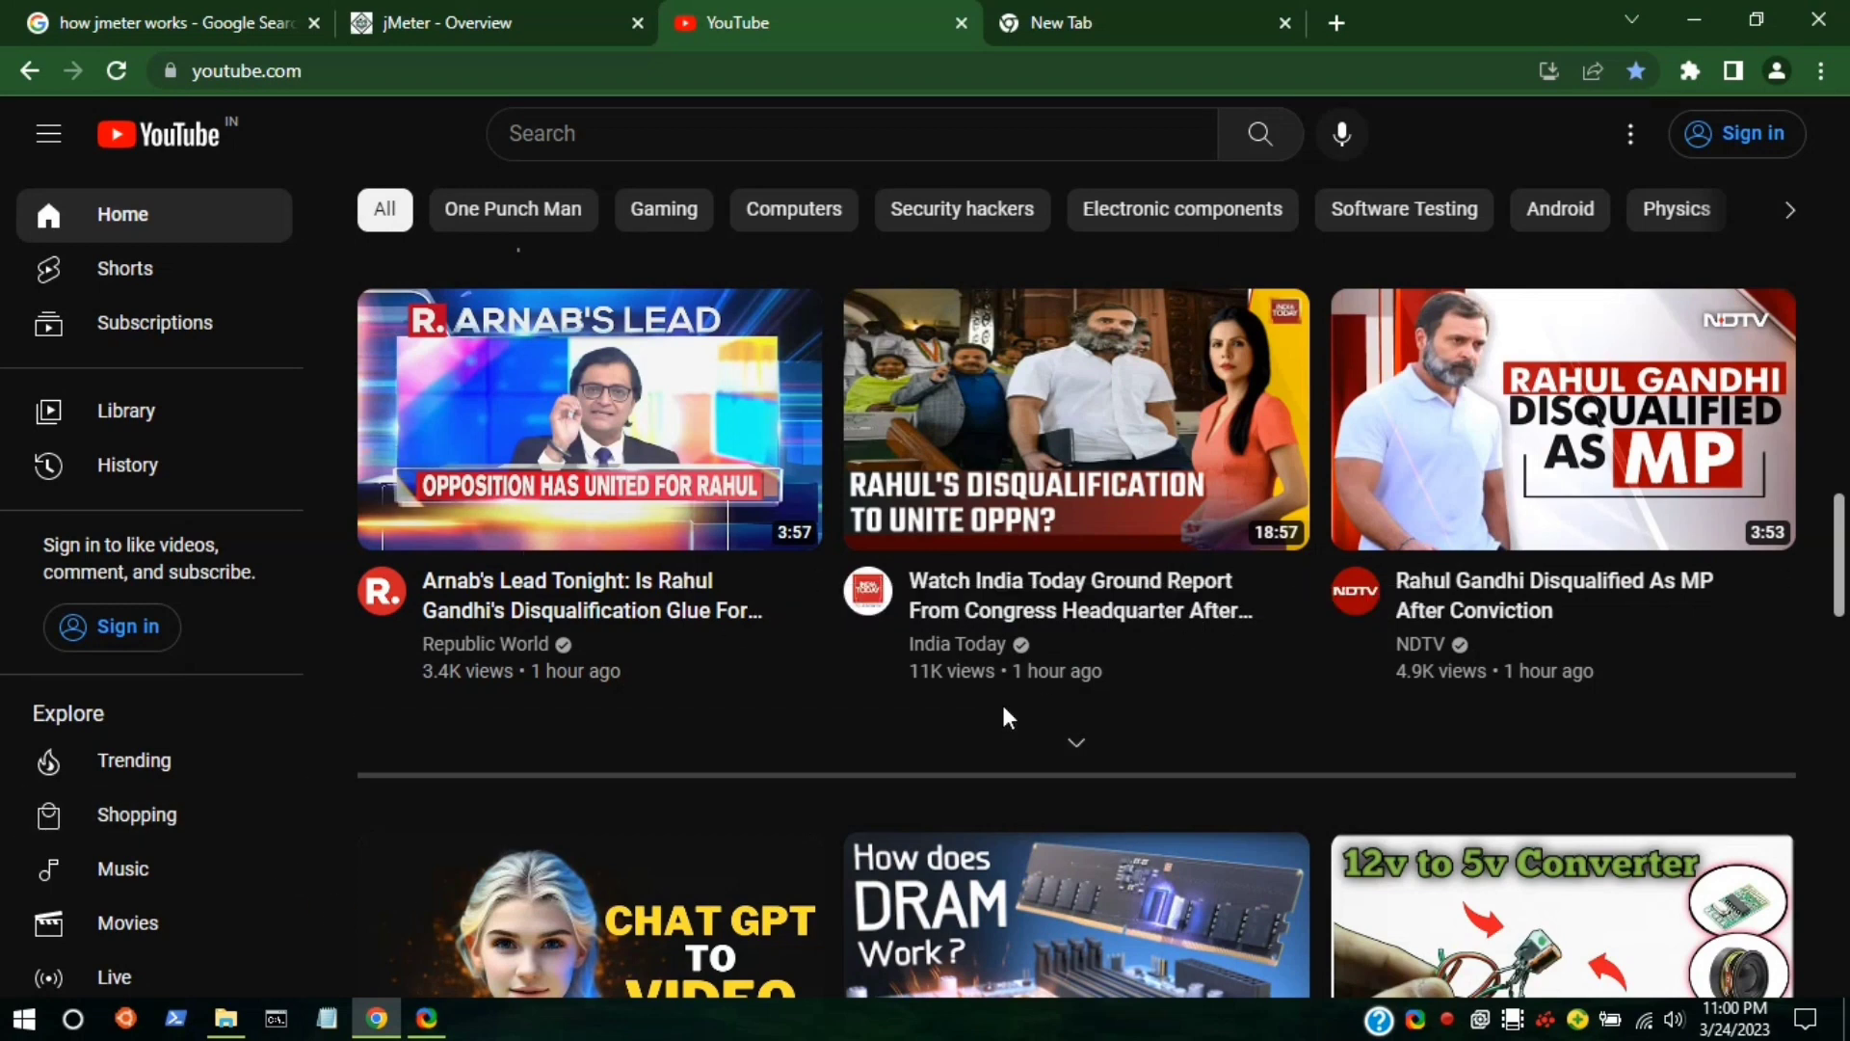
pyautogui.scroll(15, 1003, 715)
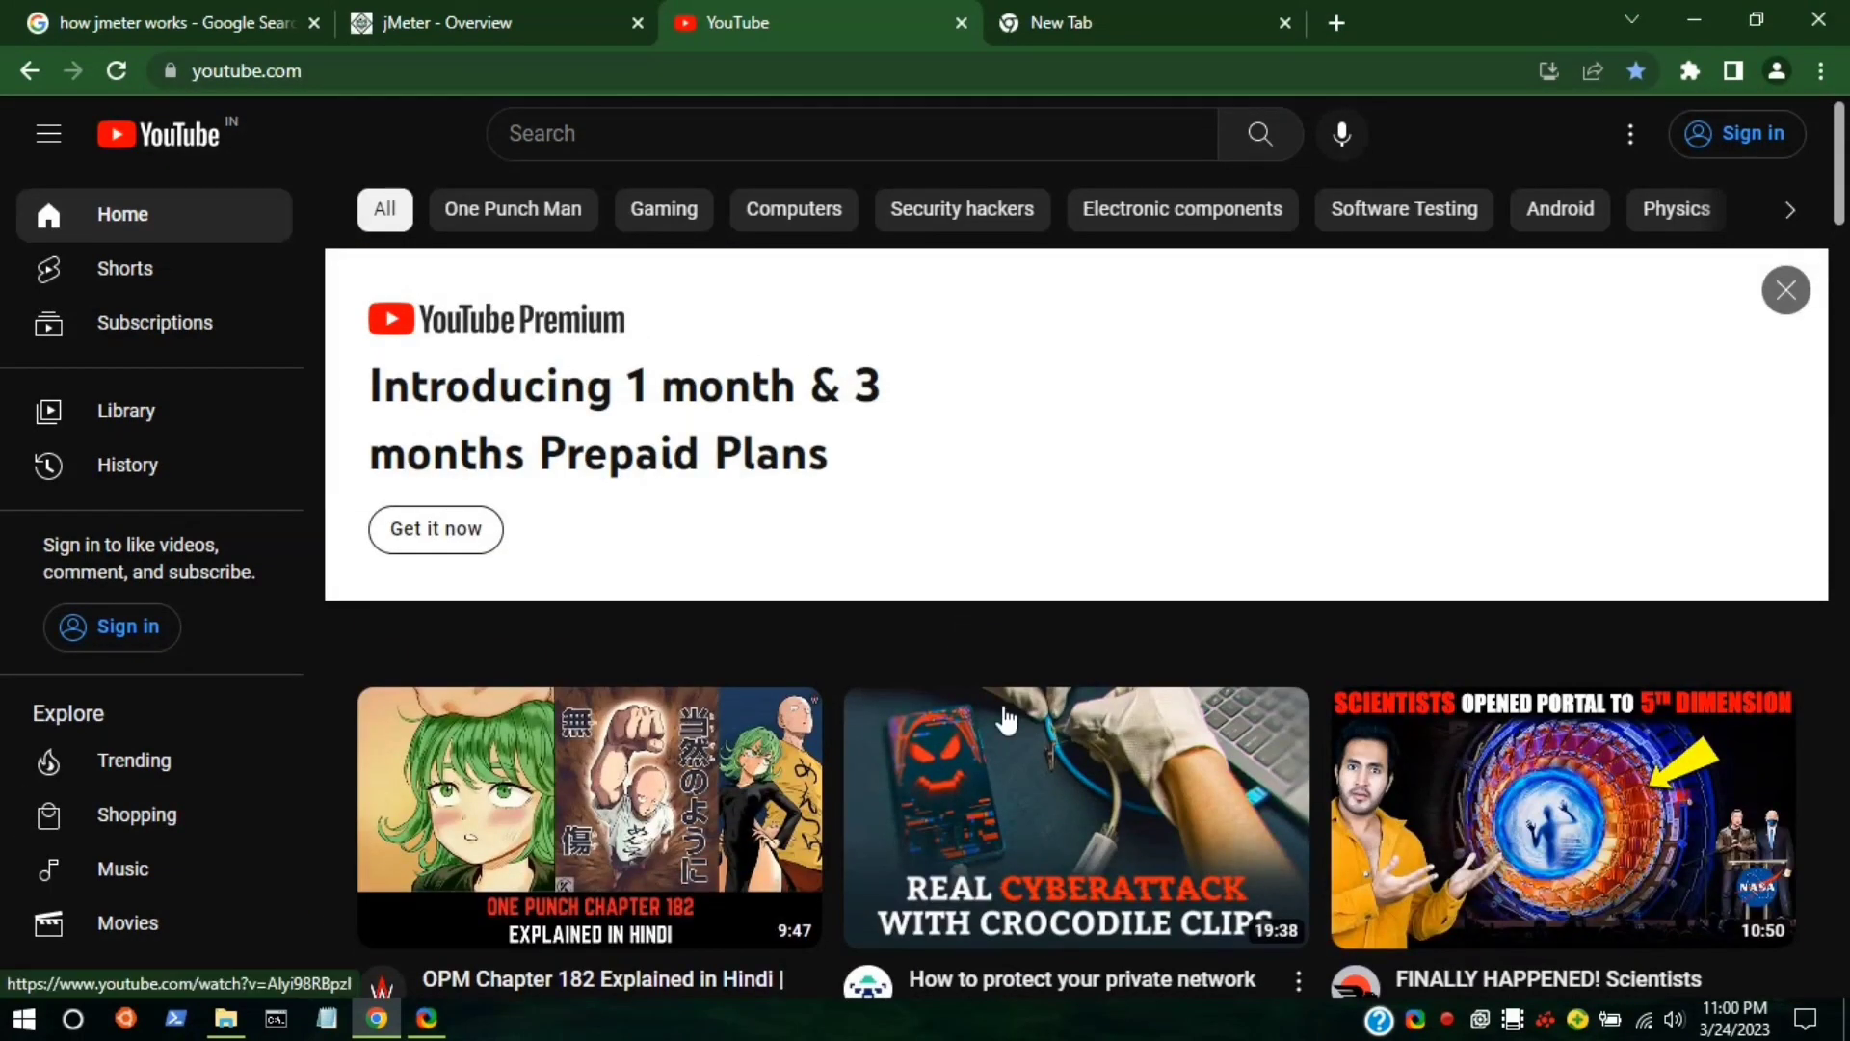
pyautogui.rightClick(1005, 714)
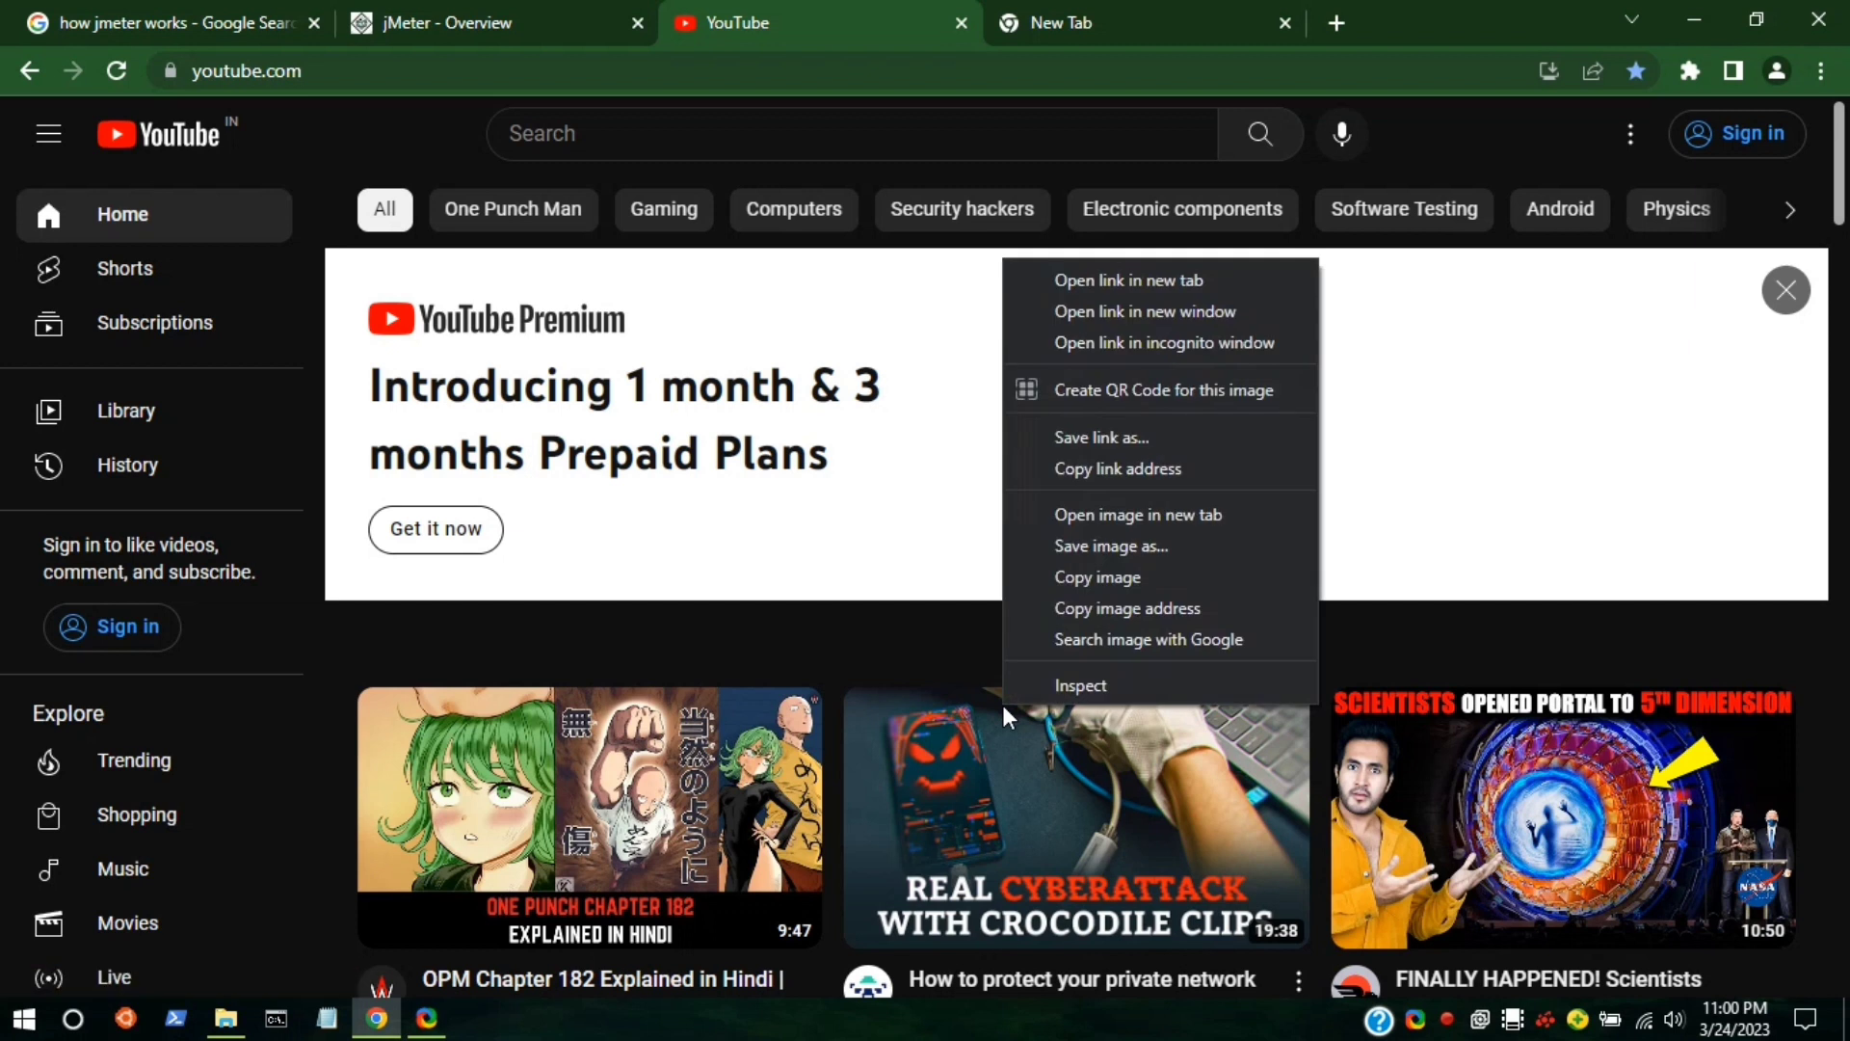
pyautogui.click(1047, 683)
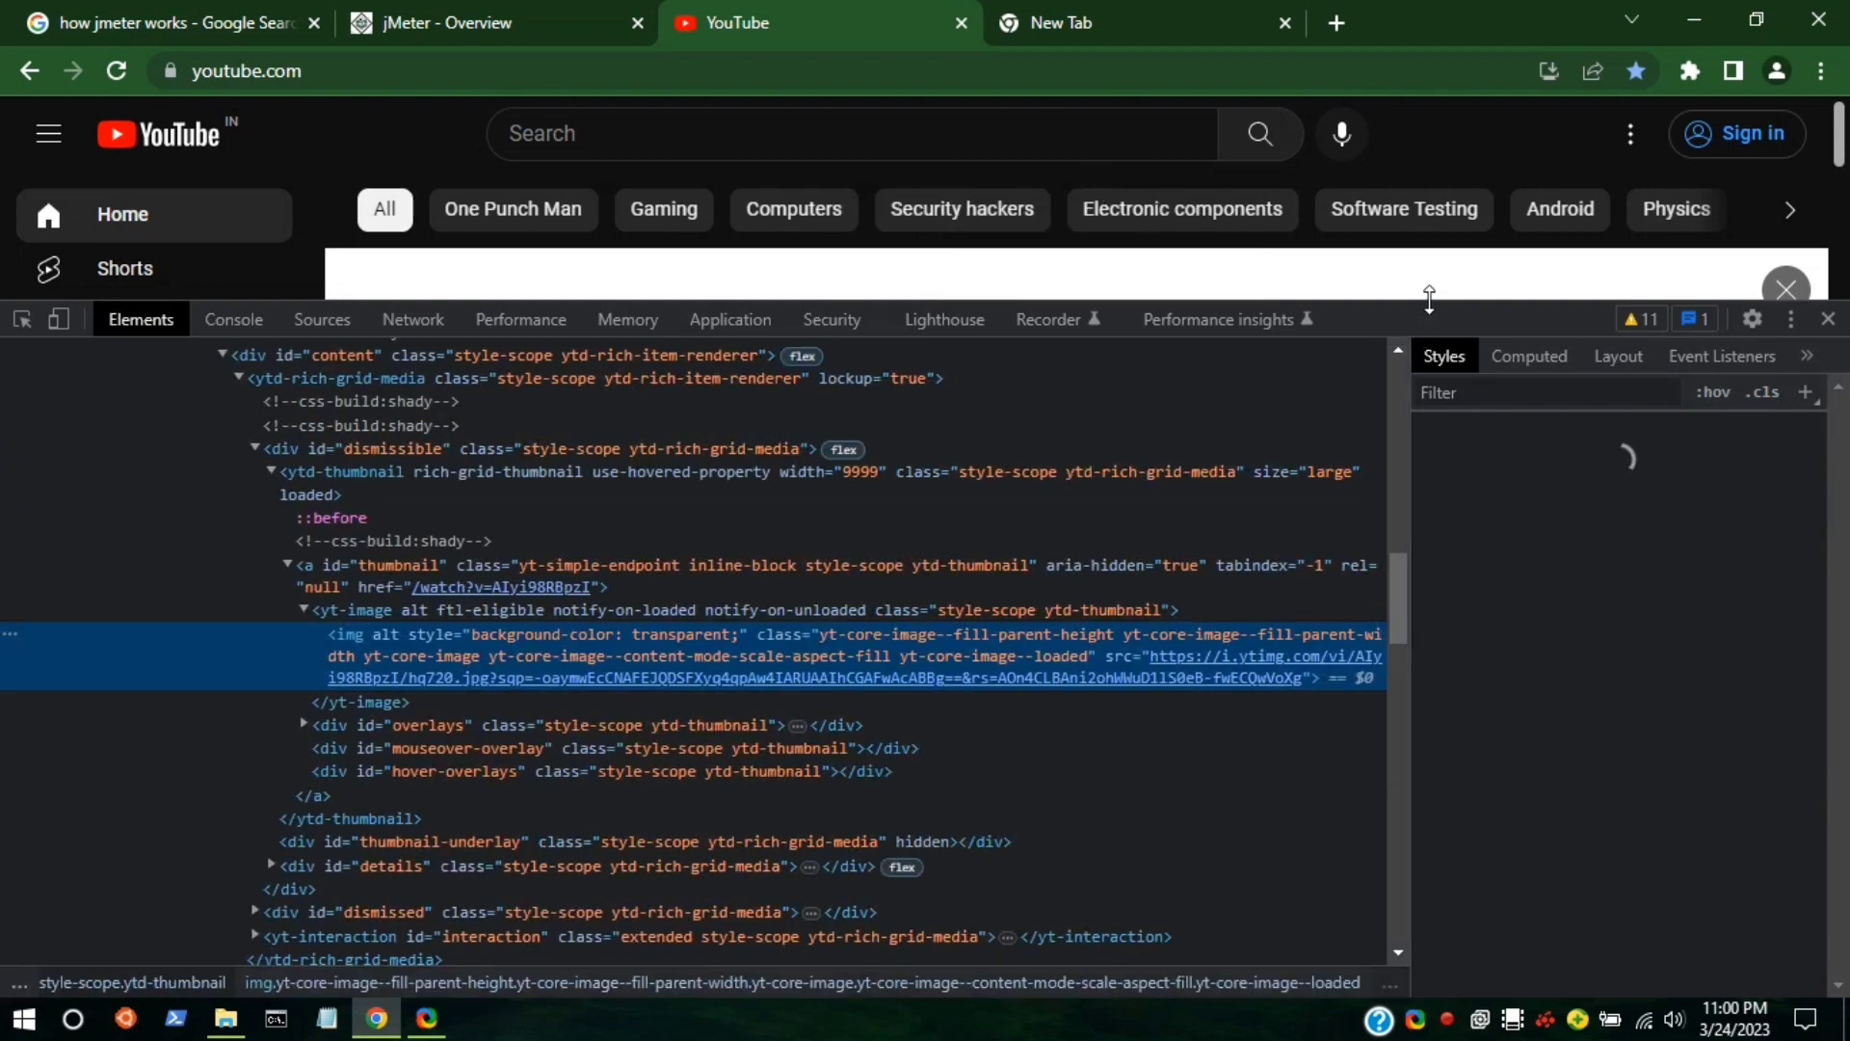
# Resize the DevTools panel, check the Layout and Event Listeners panes, then show the Console.
pyautogui.moveTo(1429, 307); pyautogui.dragTo(1372, 605)
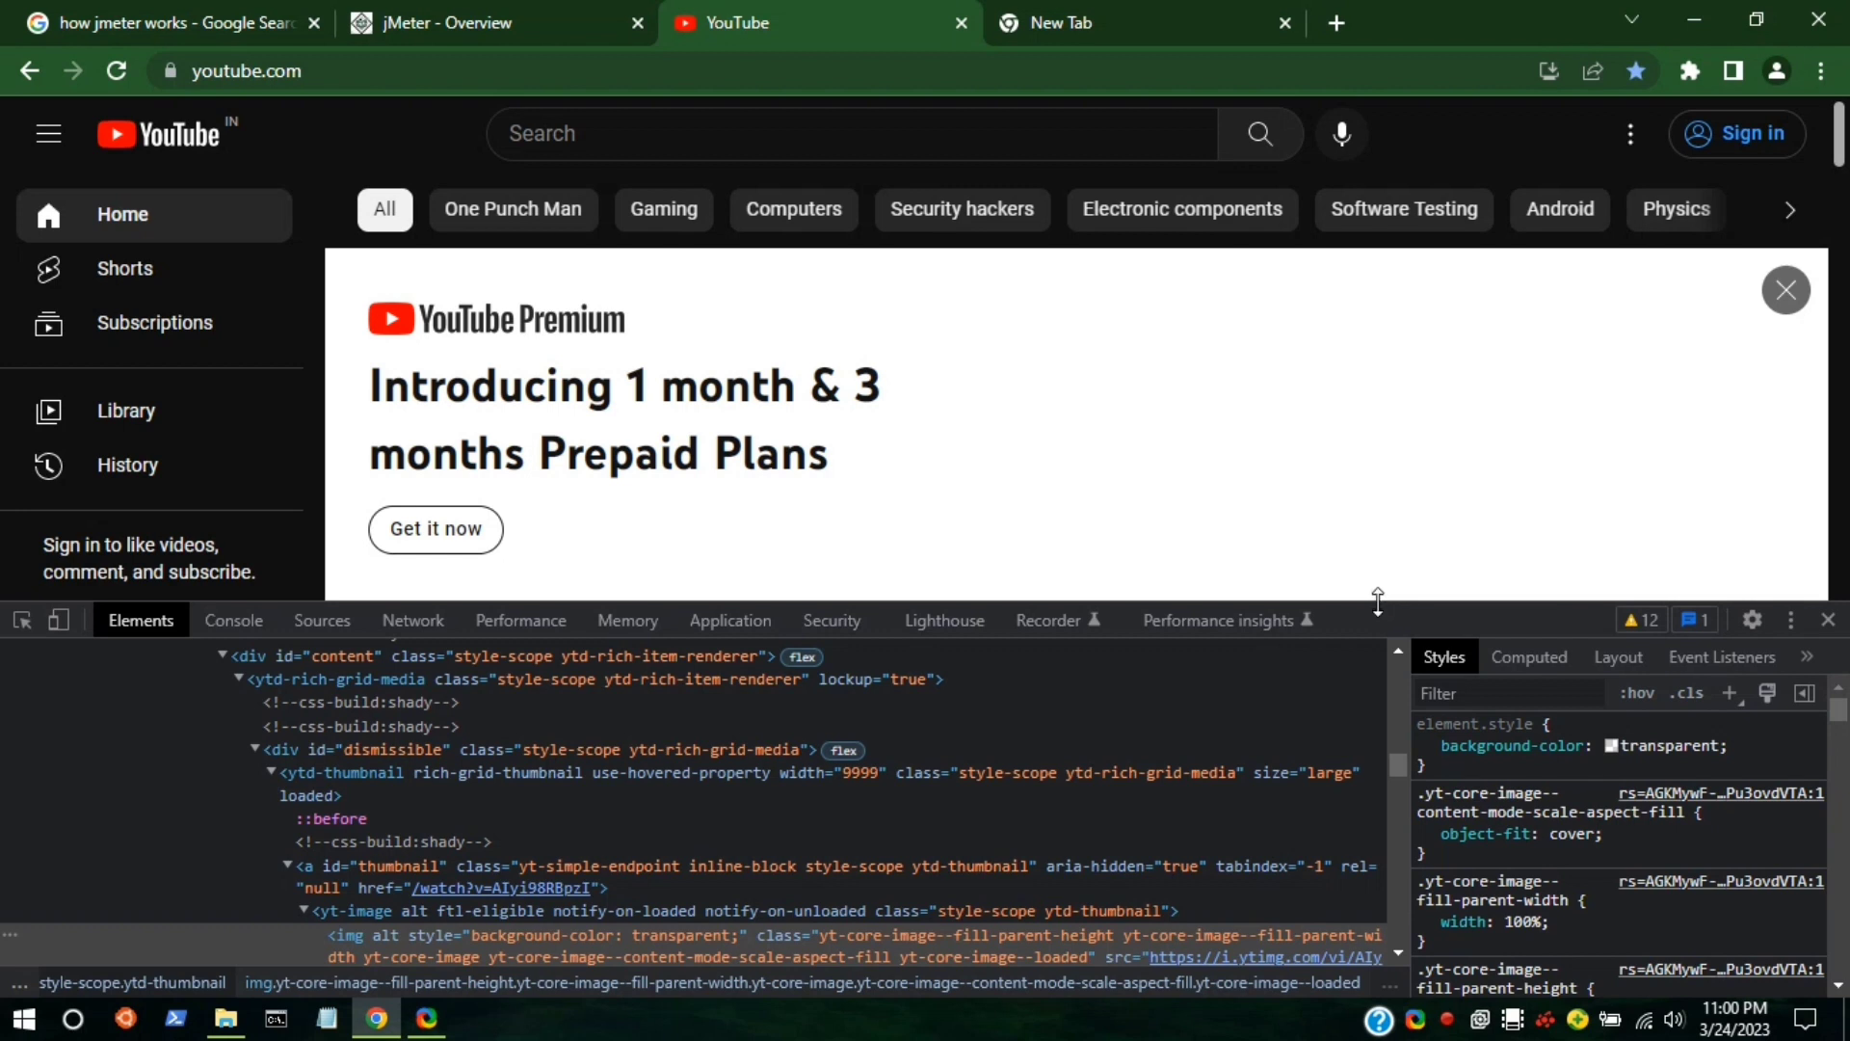
pyautogui.moveTo(1378, 600); pyautogui.dragTo(1378, 305)
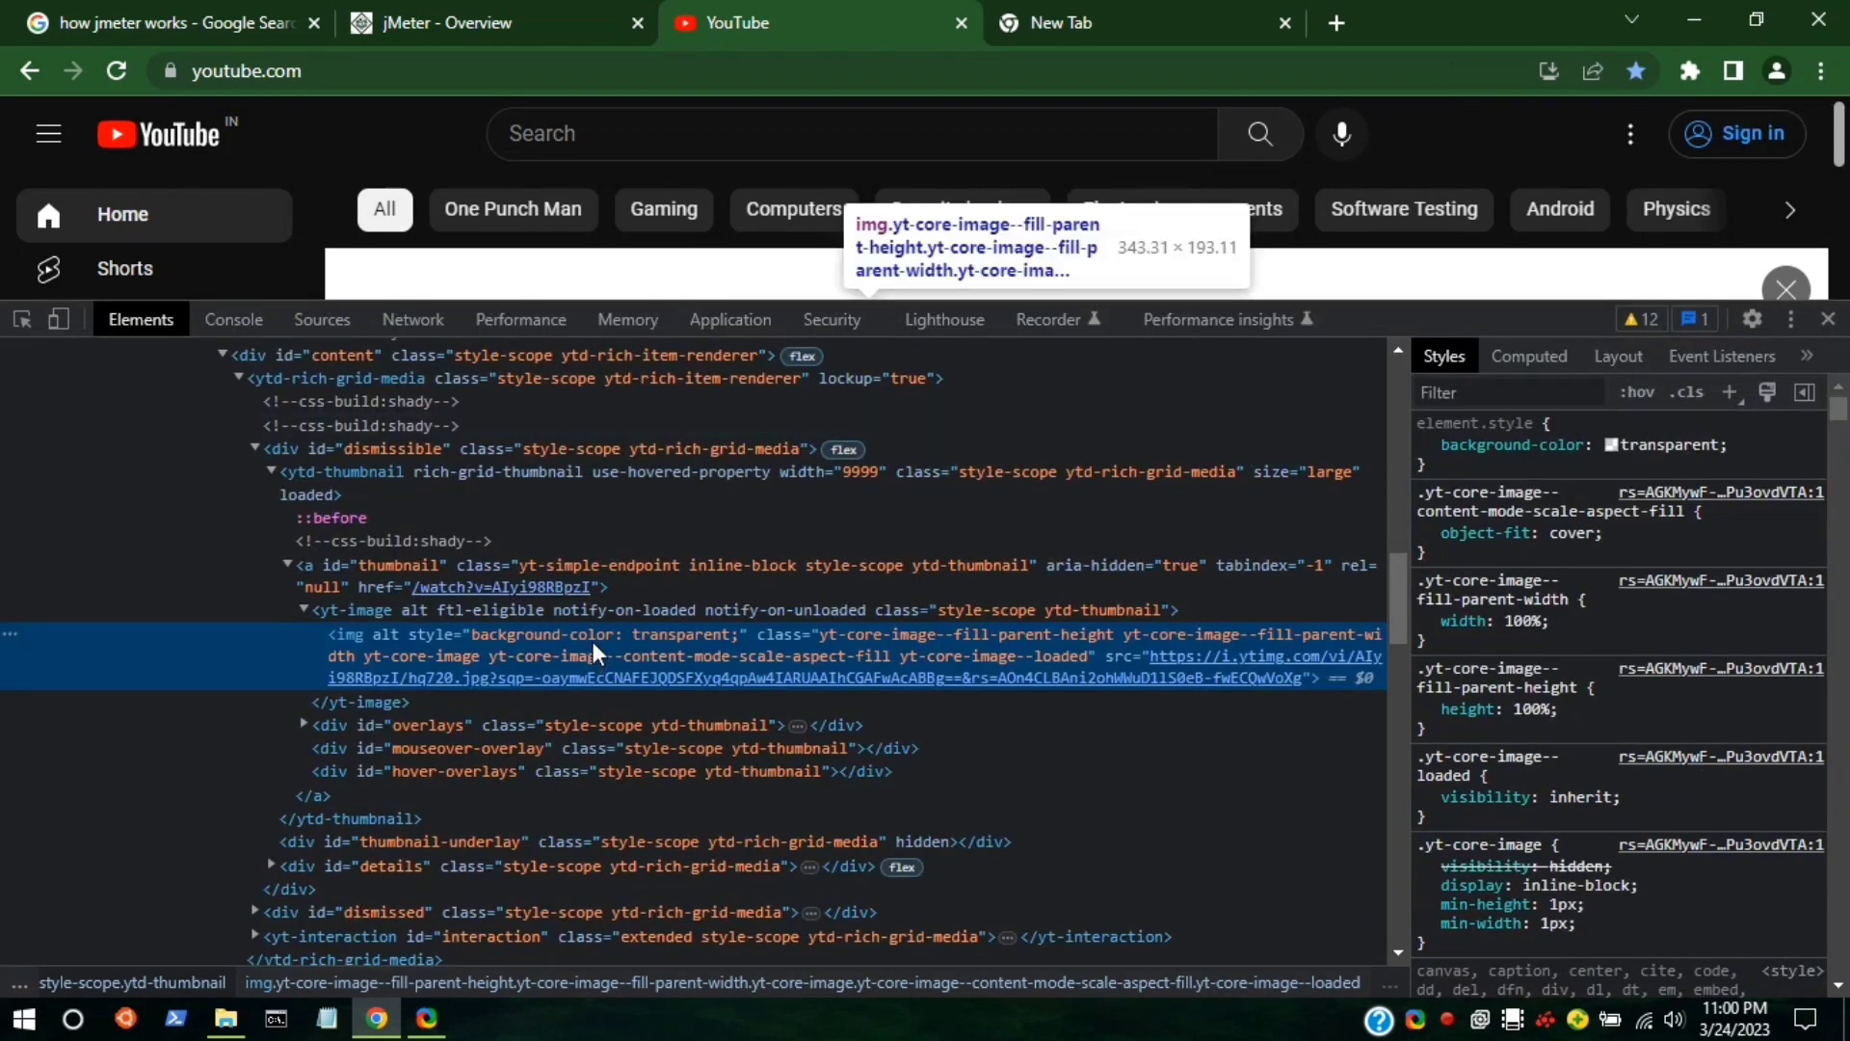
pyautogui.scroll(10, 968, 534)
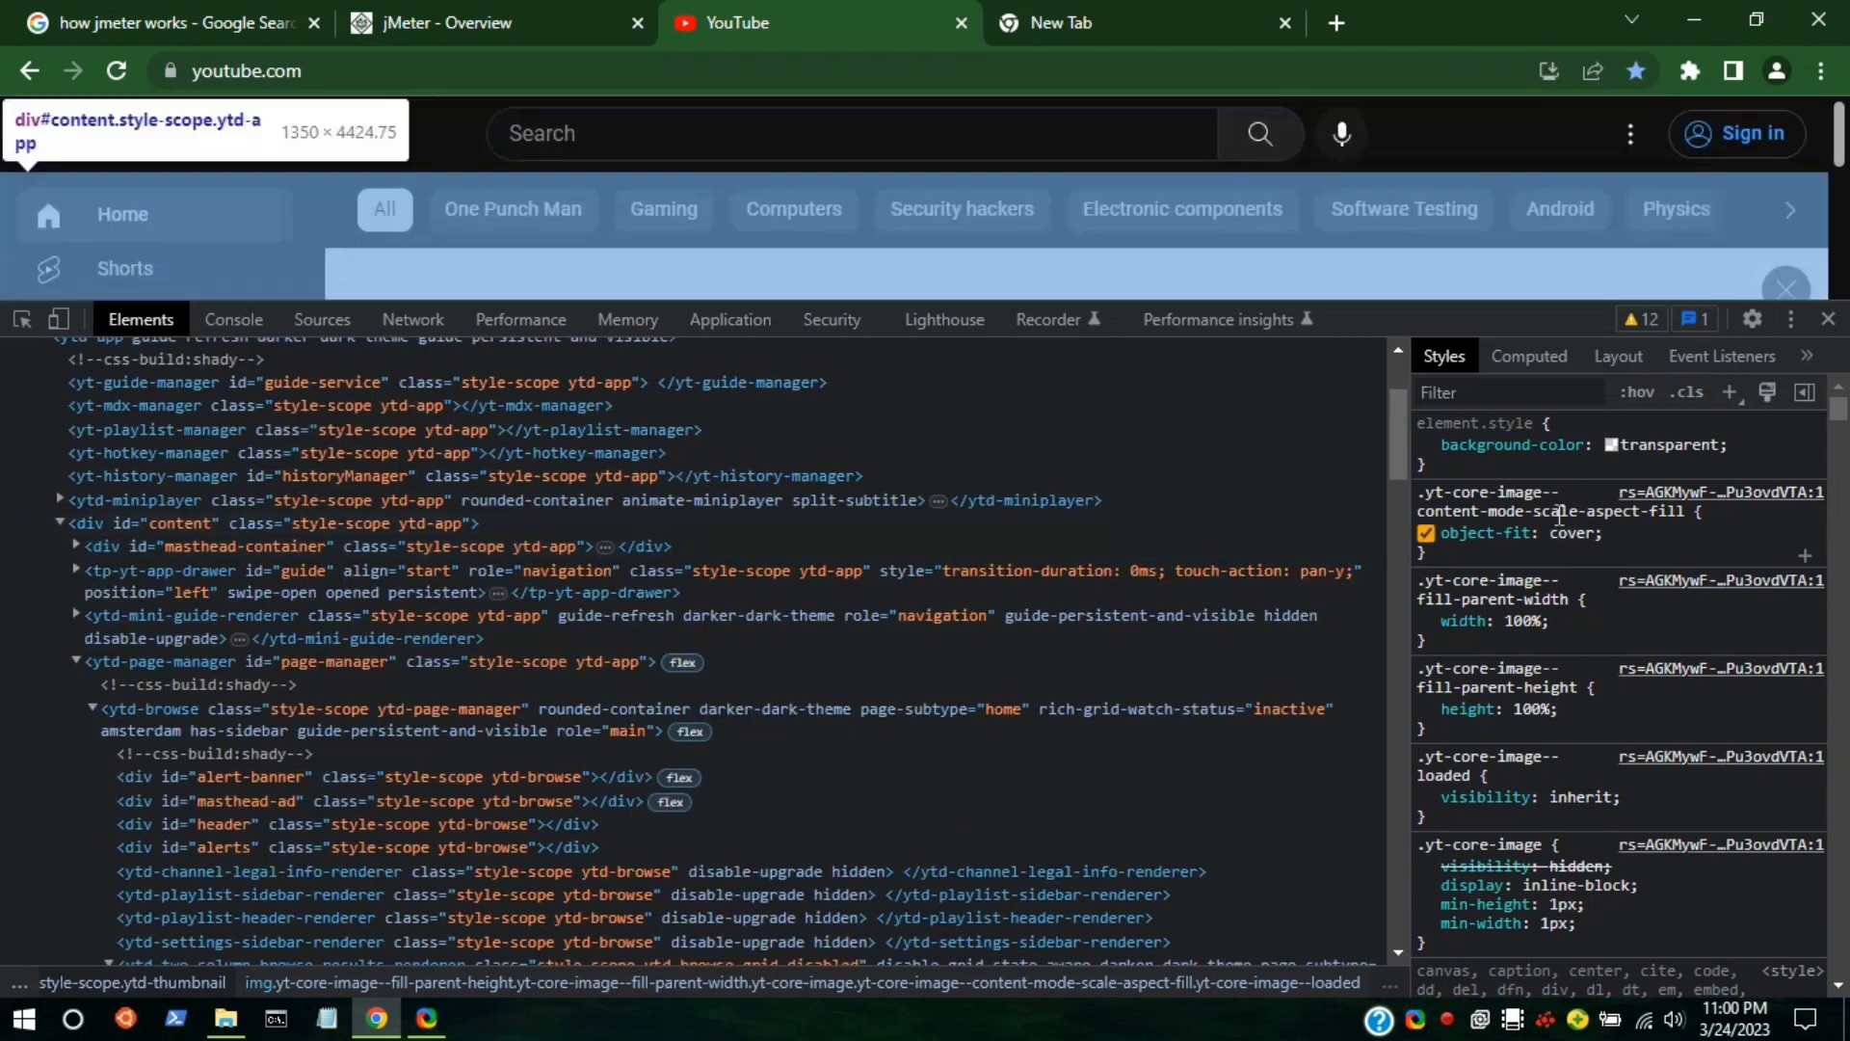
pyautogui.scroll(-3, 1535, 807)
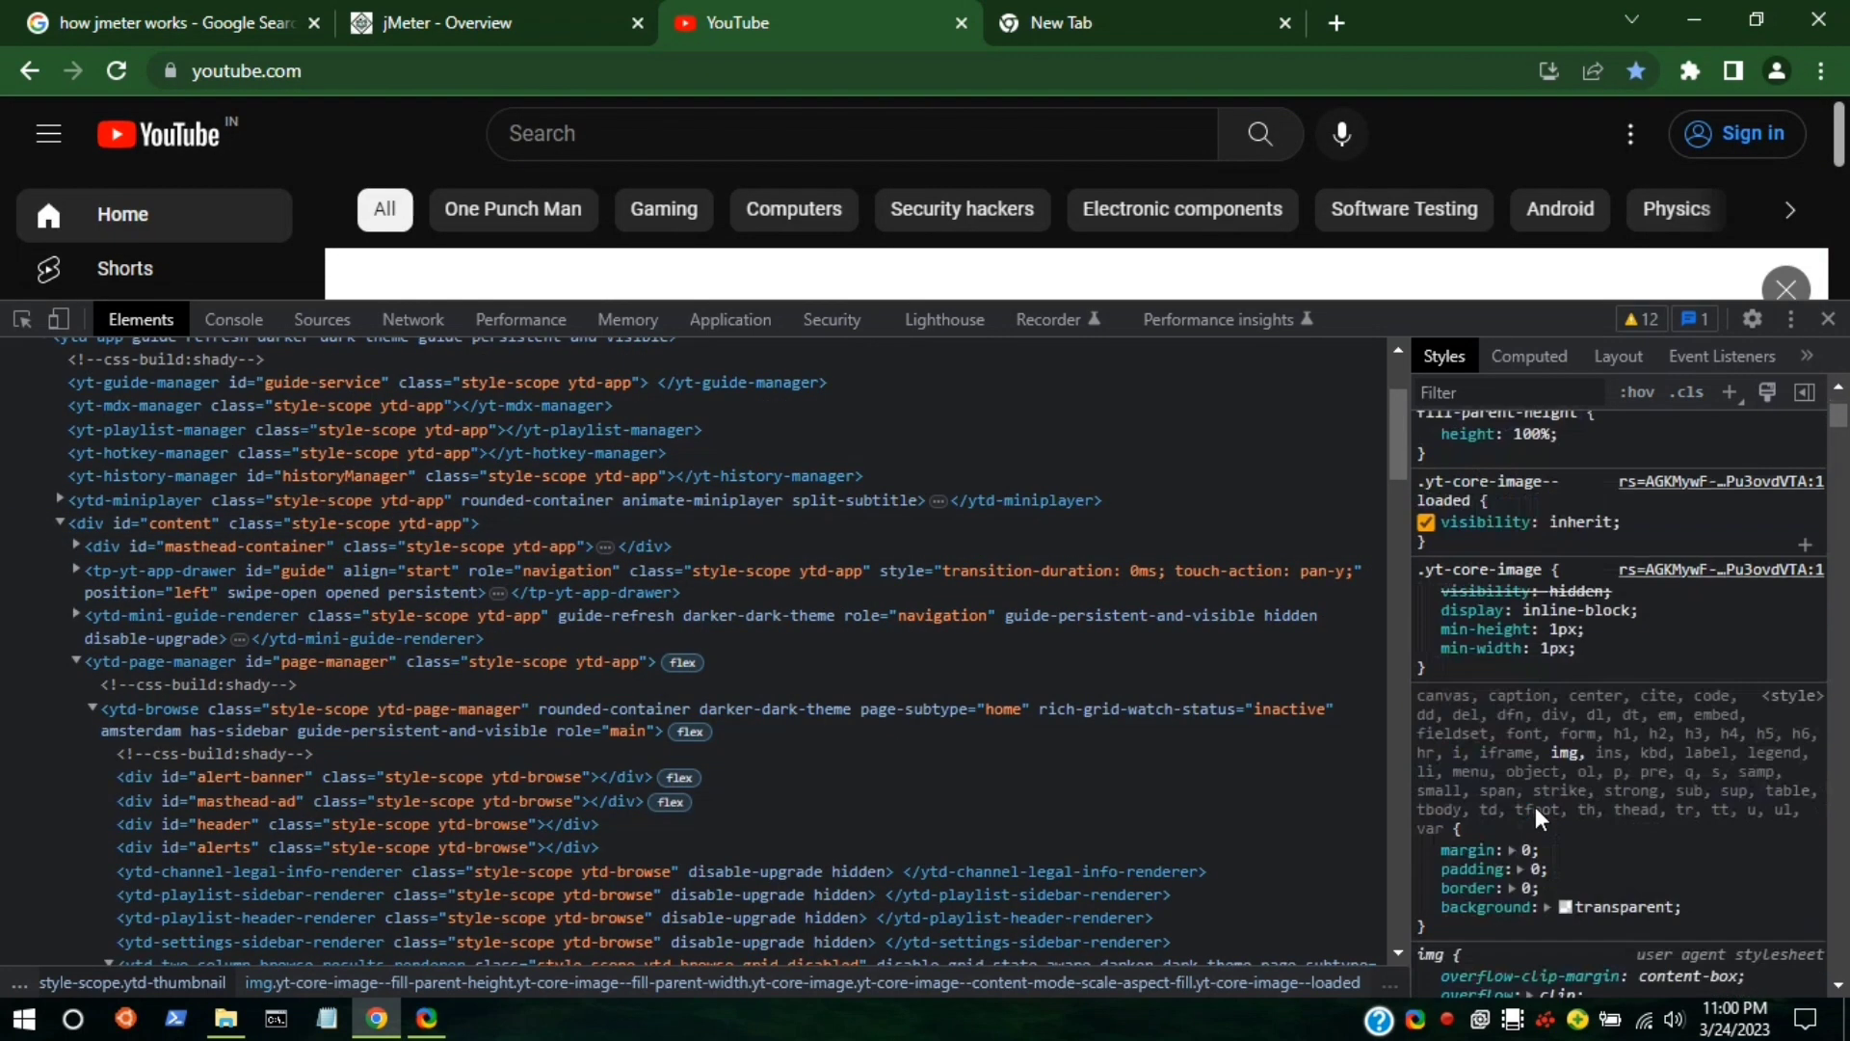
pyautogui.scroll(-3, 1535, 807)
pyautogui.click(1592, 372)
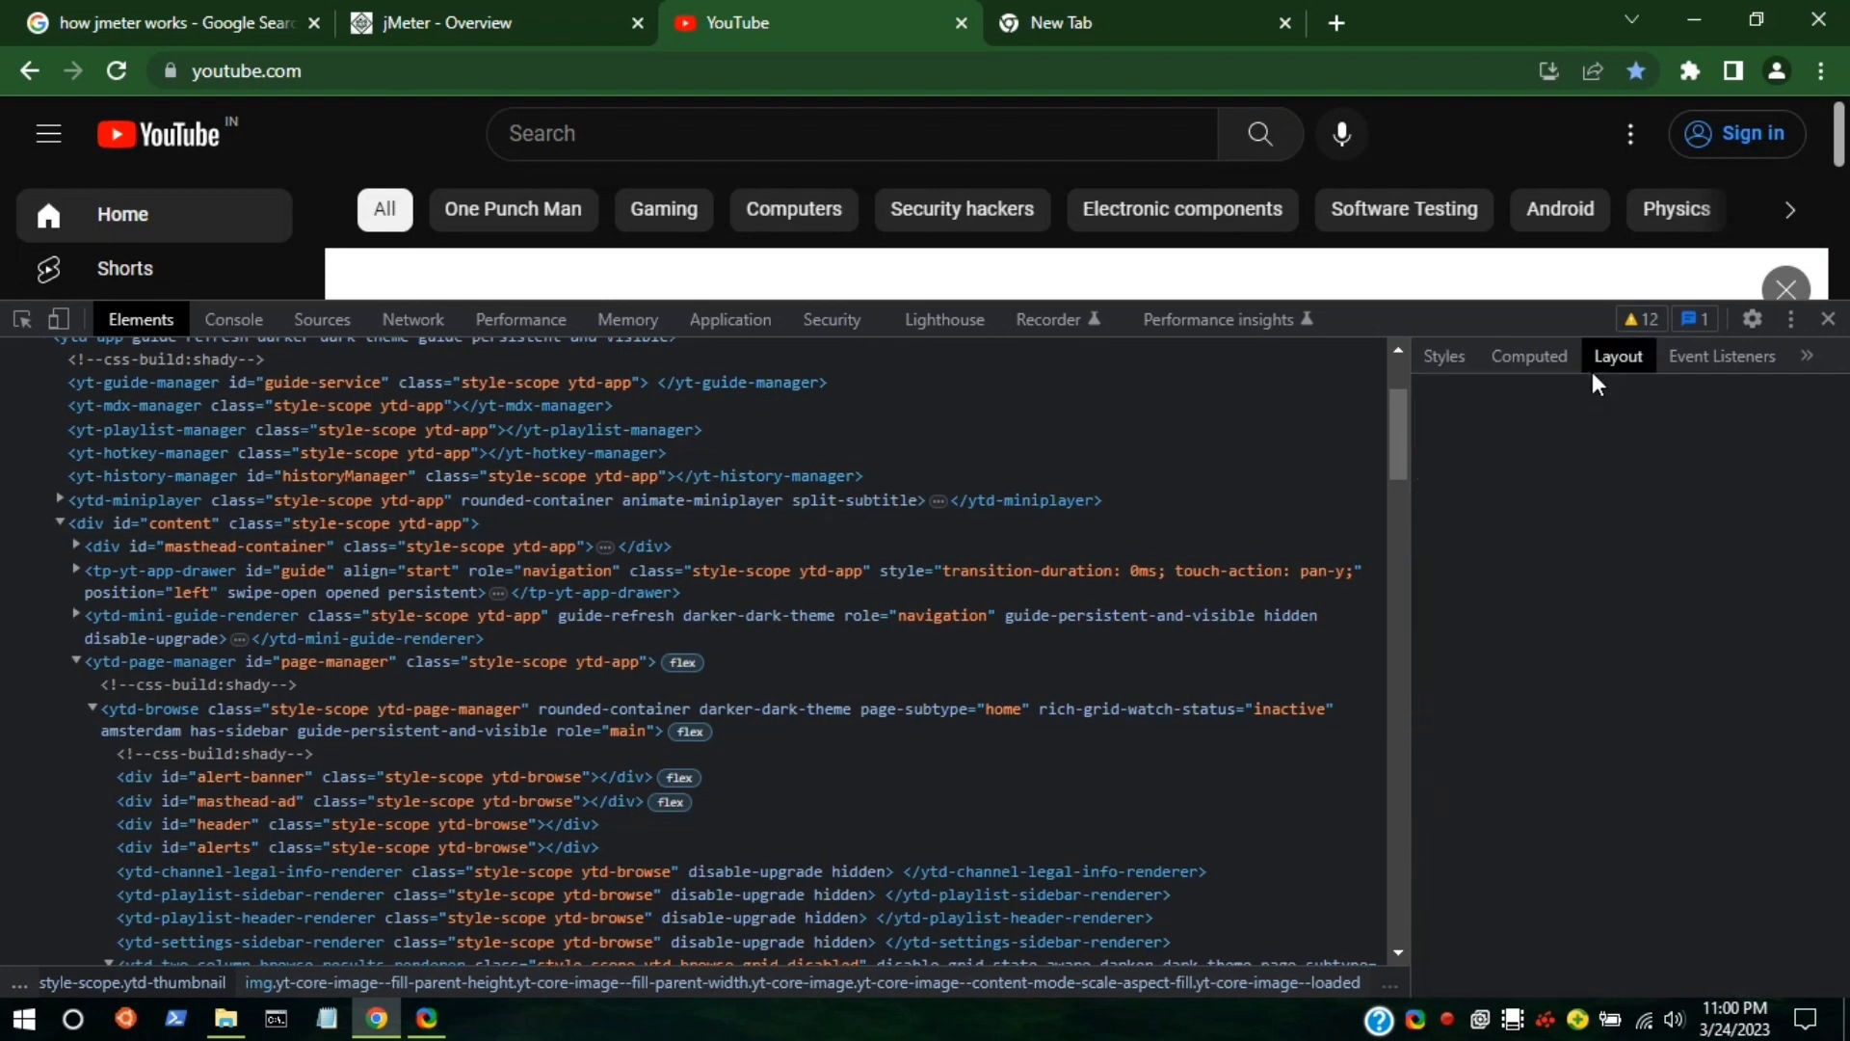
pyautogui.click(1685, 366)
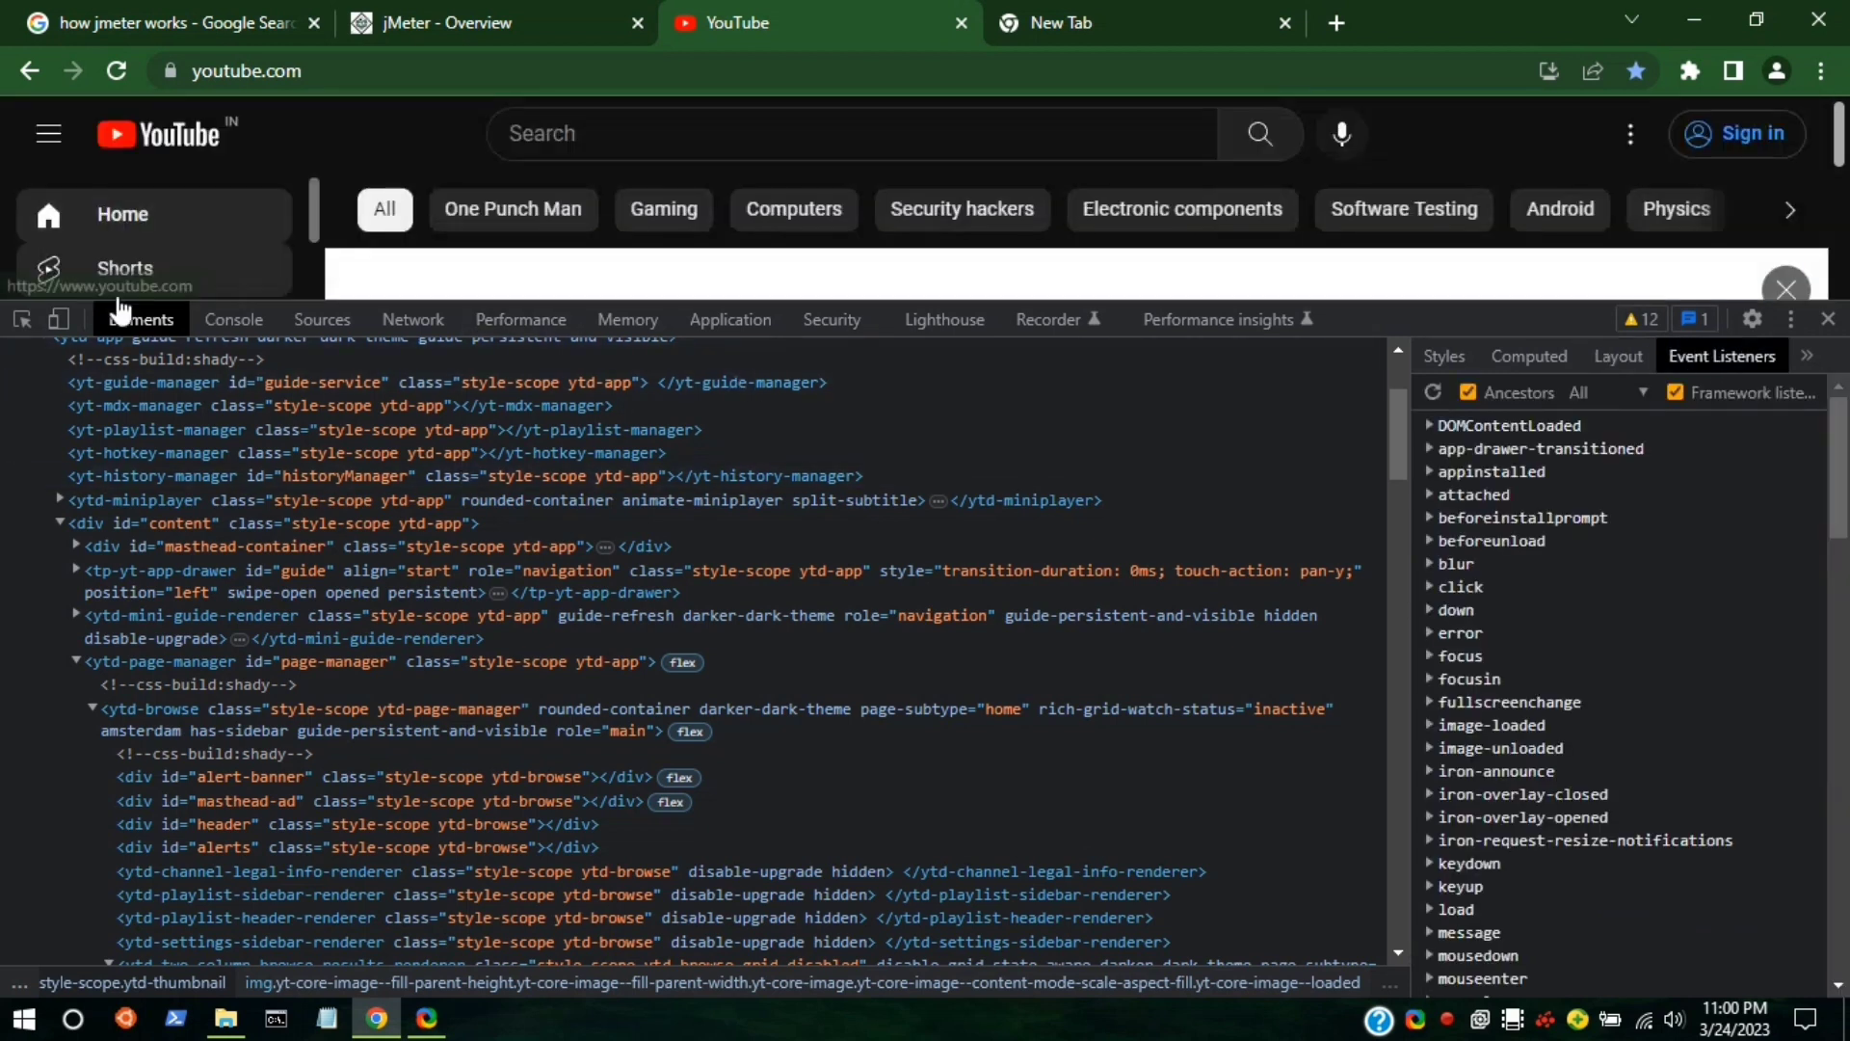
pyautogui.click(223, 318)
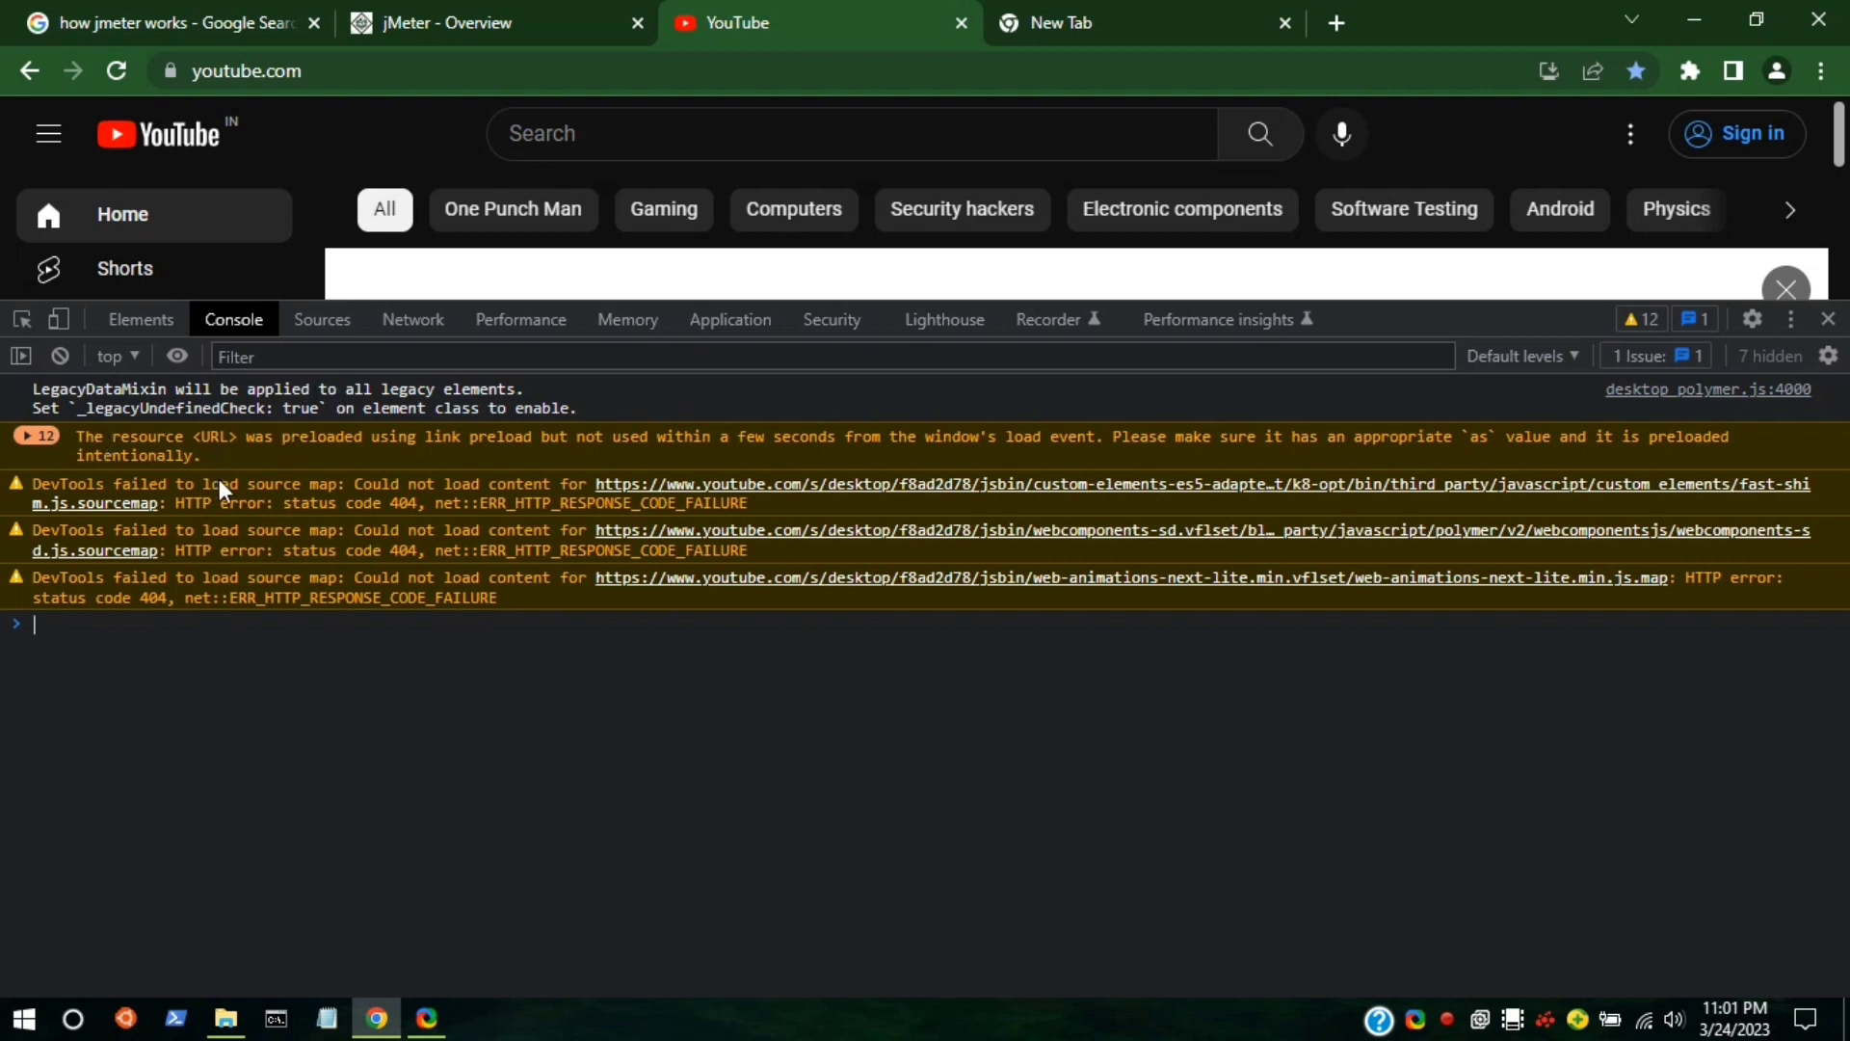
# Cycle through the Sources, Network, Performance, Memory, Application and Security panels, ending on Network.
pyautogui.click(322, 320)
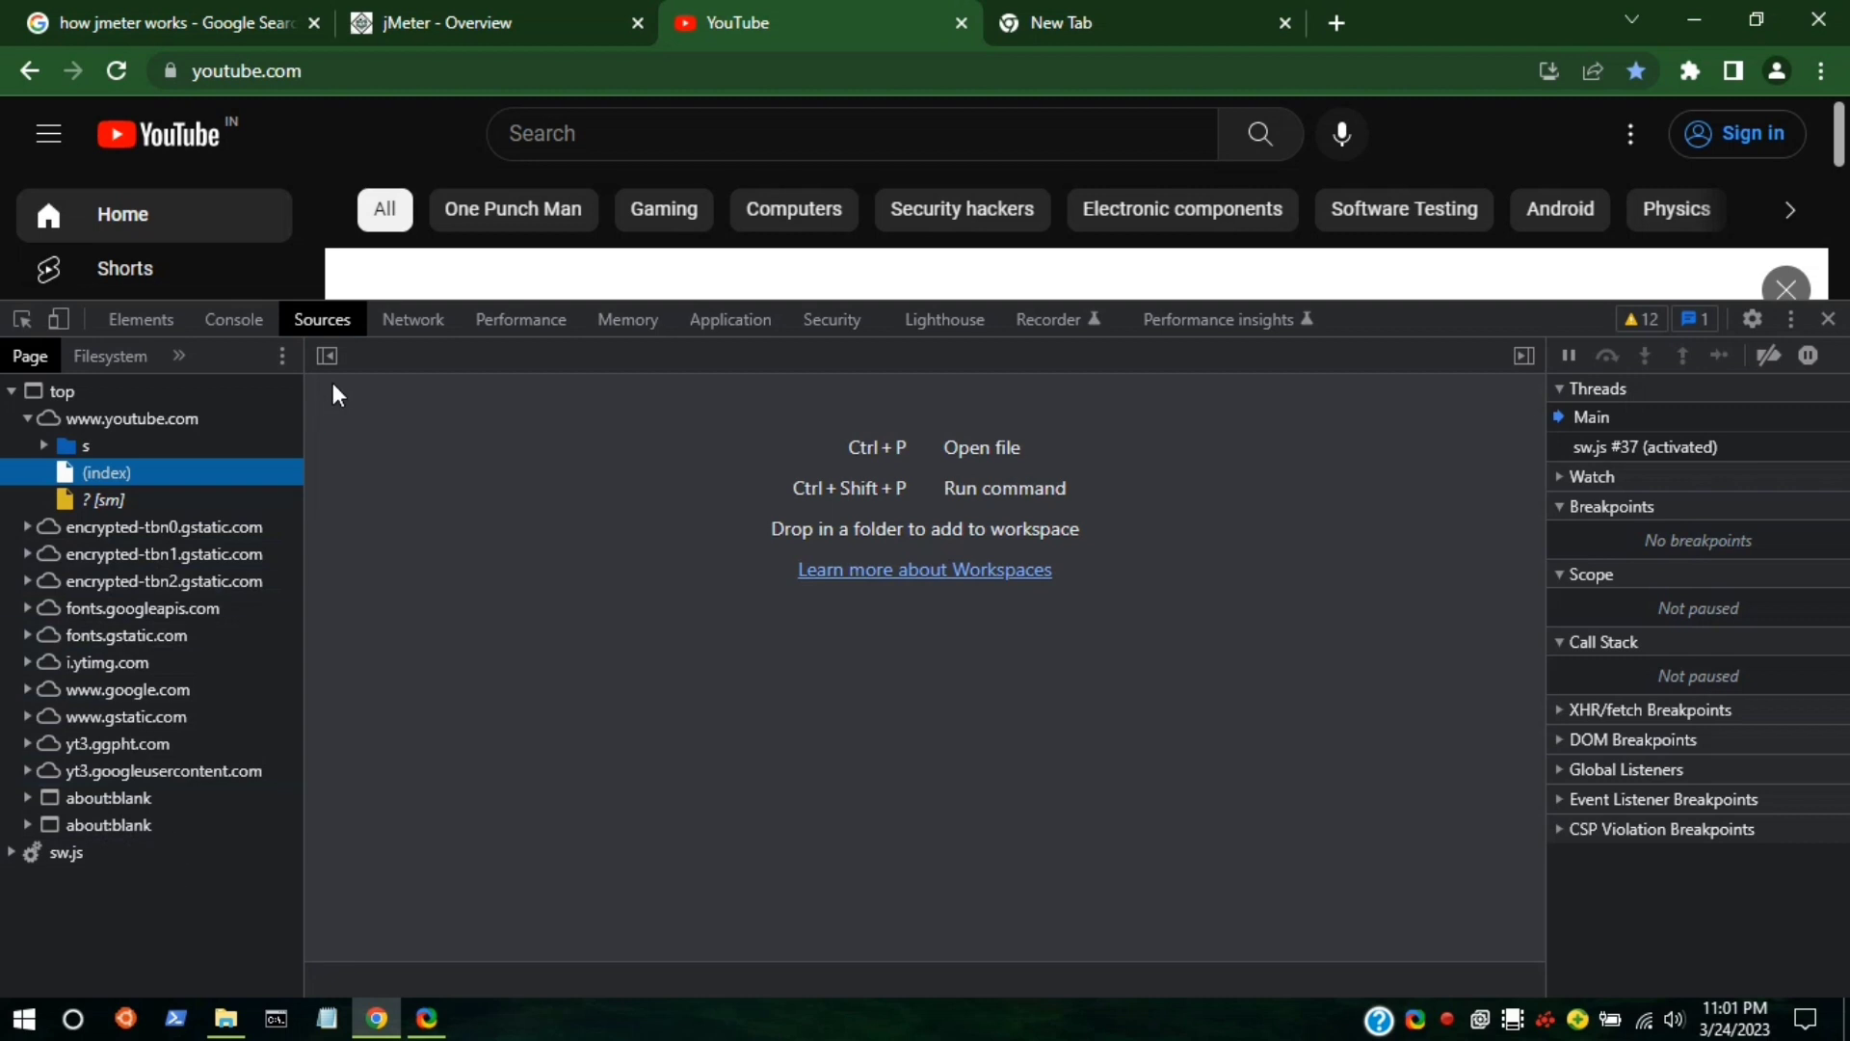
pyautogui.click(439, 318)
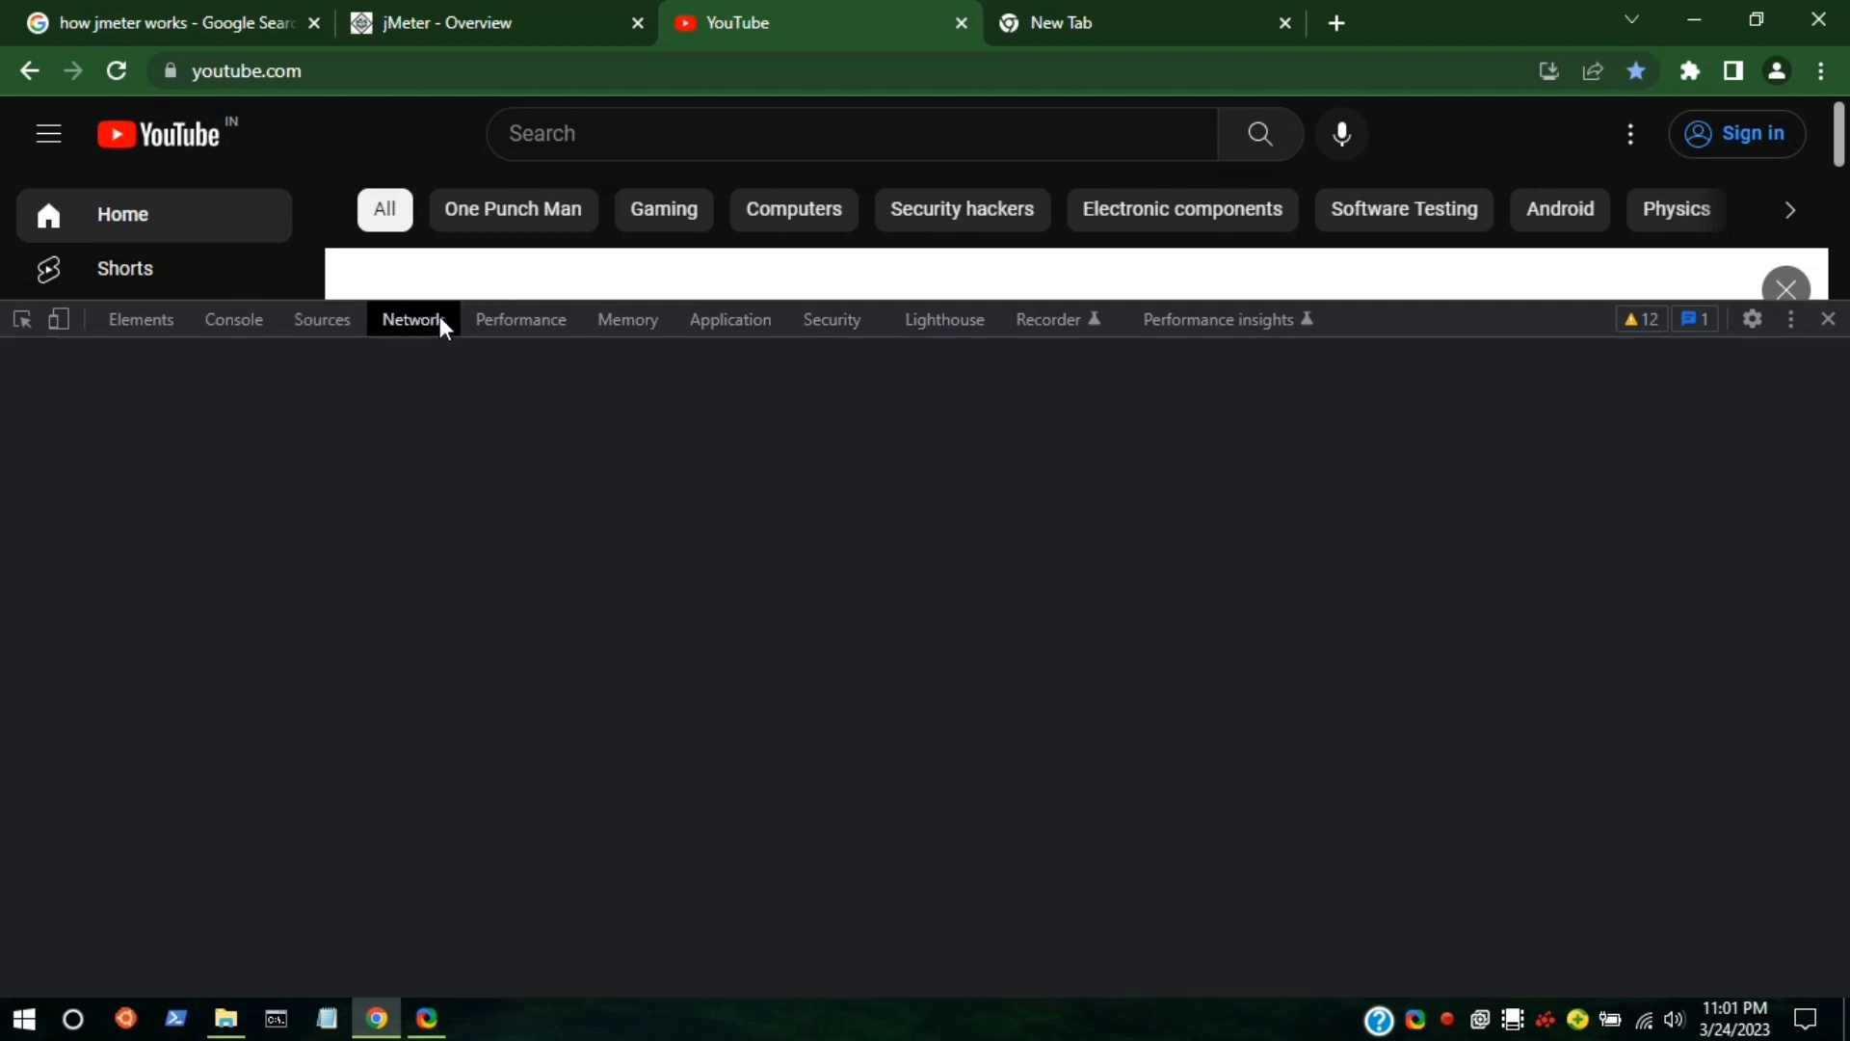
pyautogui.click(524, 318)
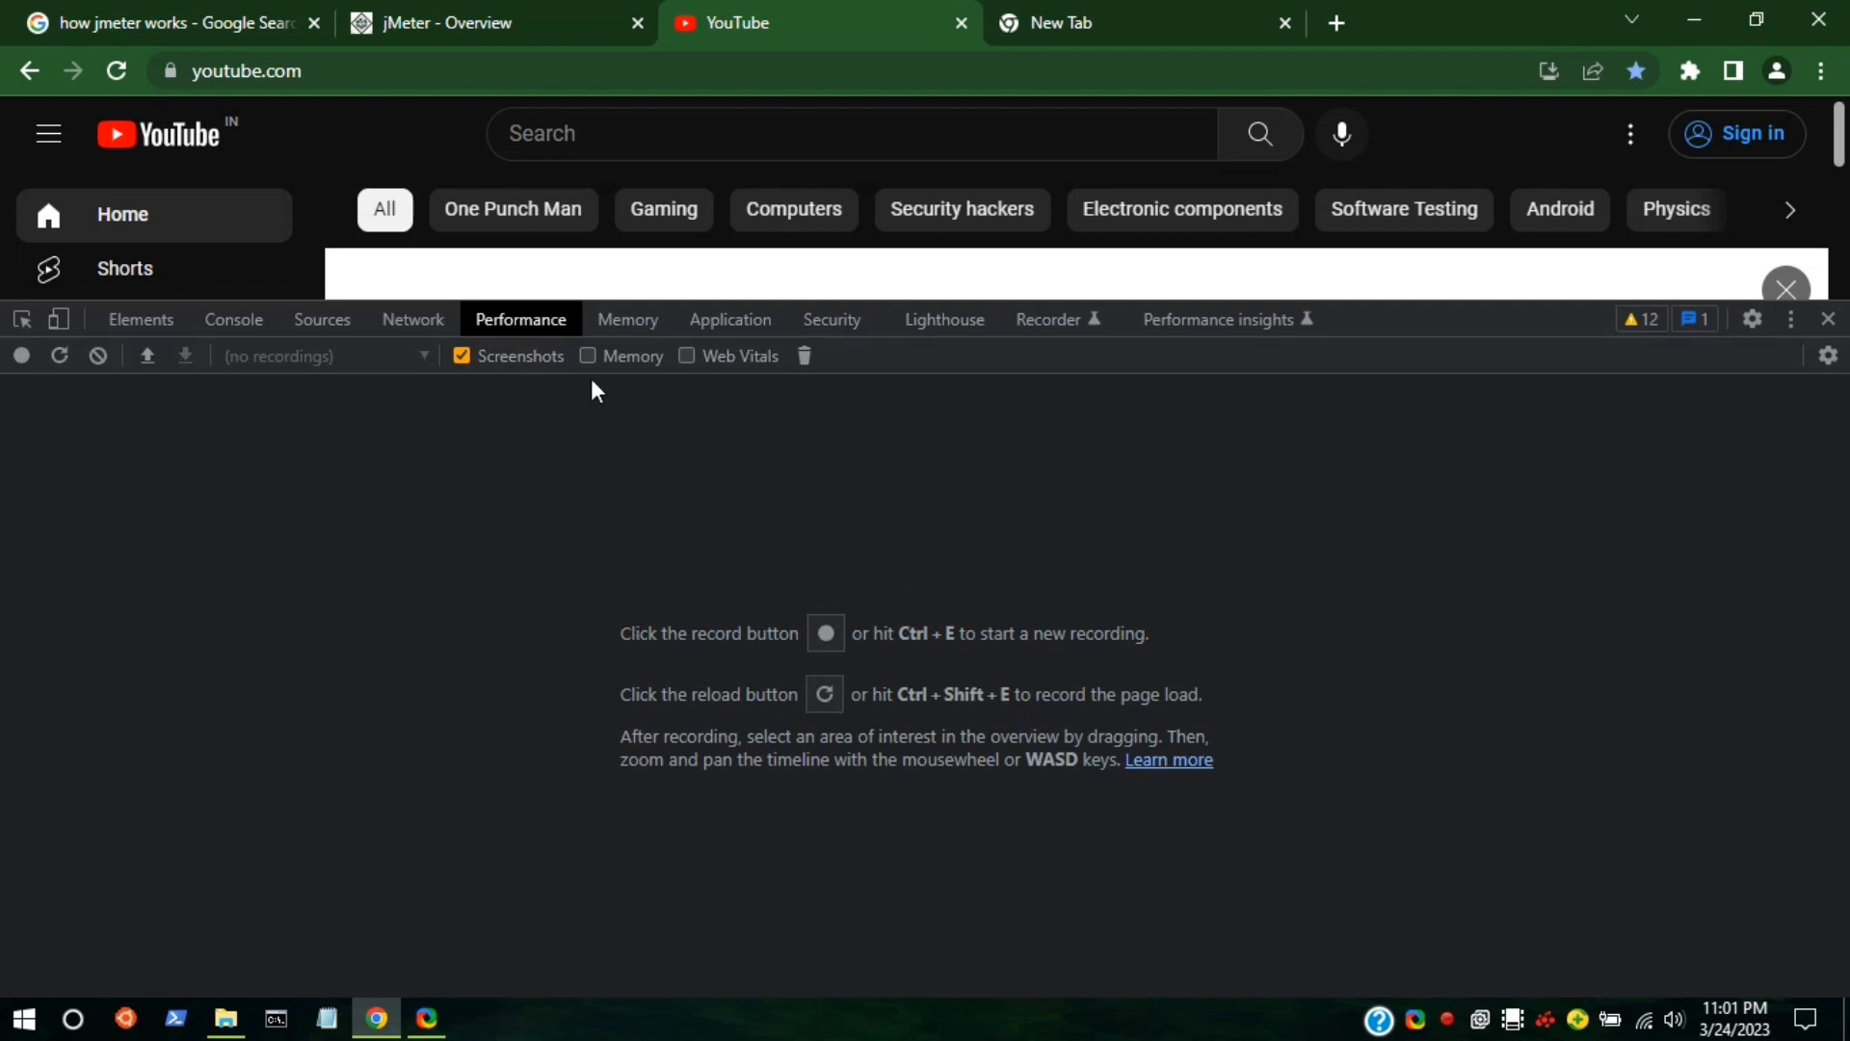
pyautogui.click(624, 326)
pyautogui.click(724, 331)
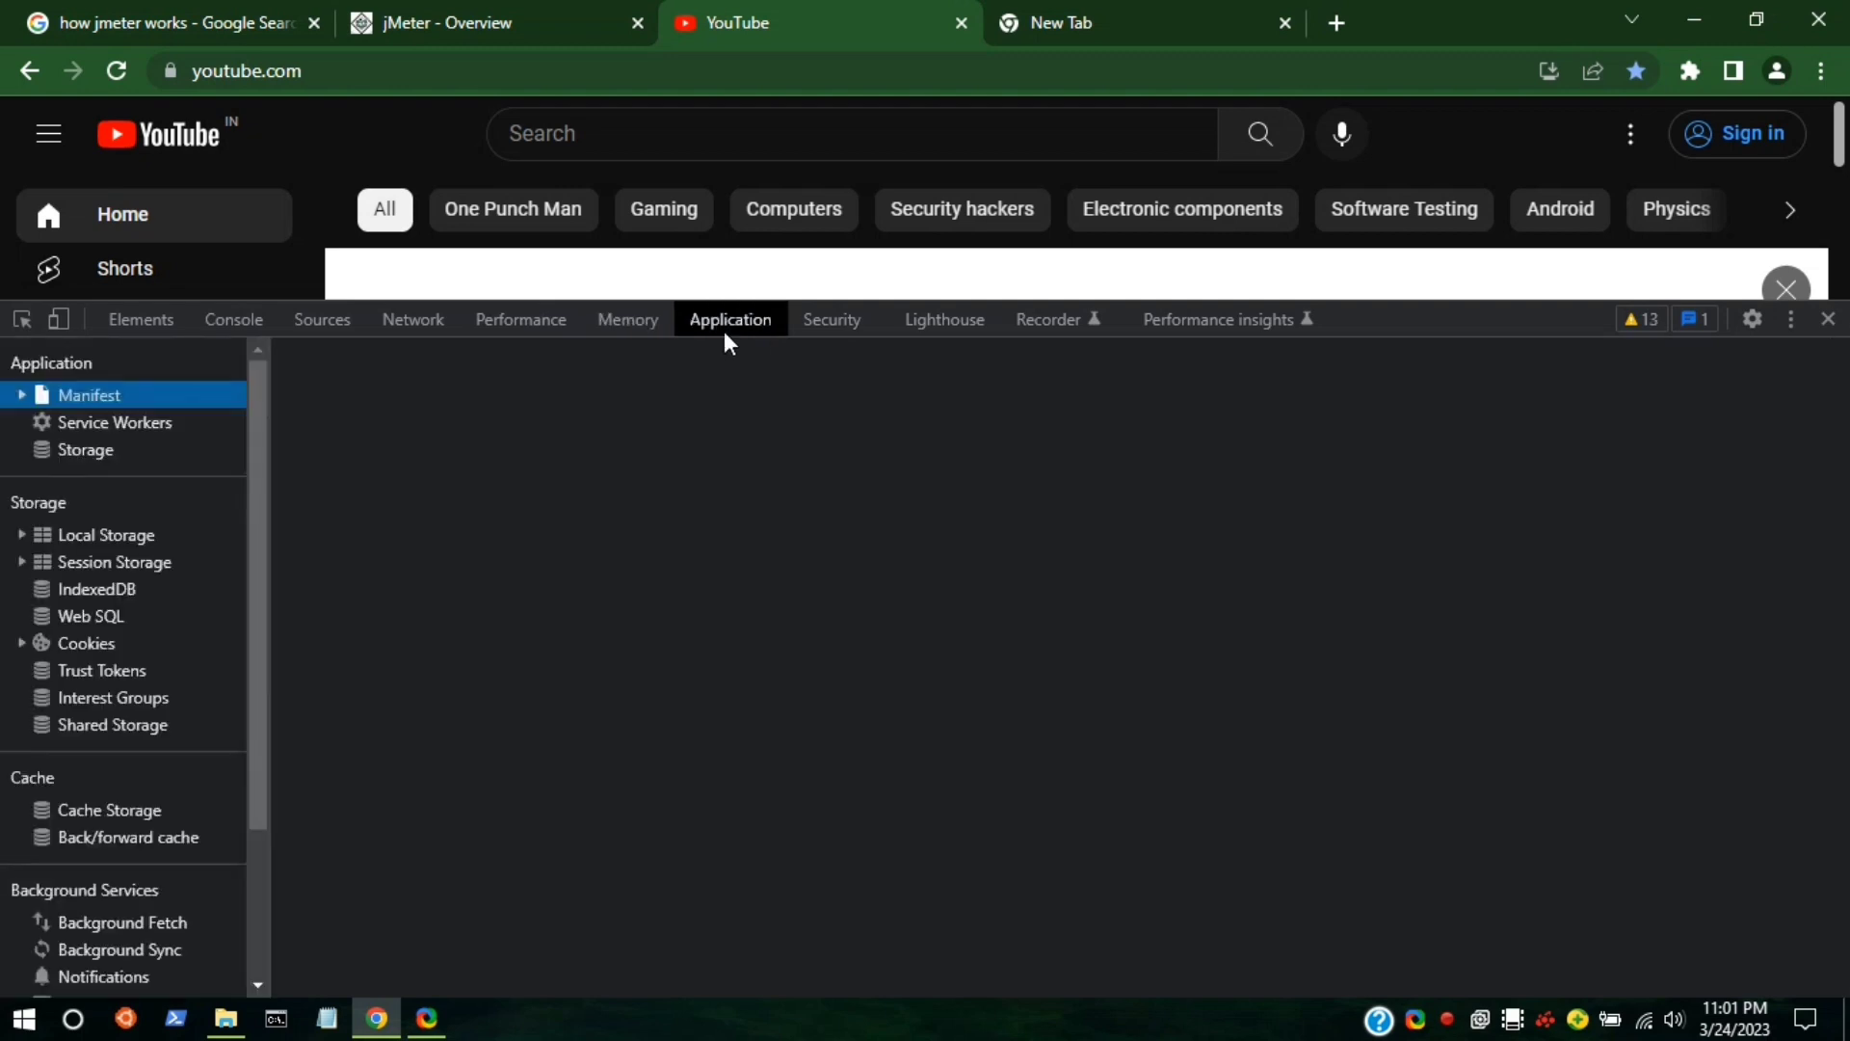
pyautogui.click(817, 321)
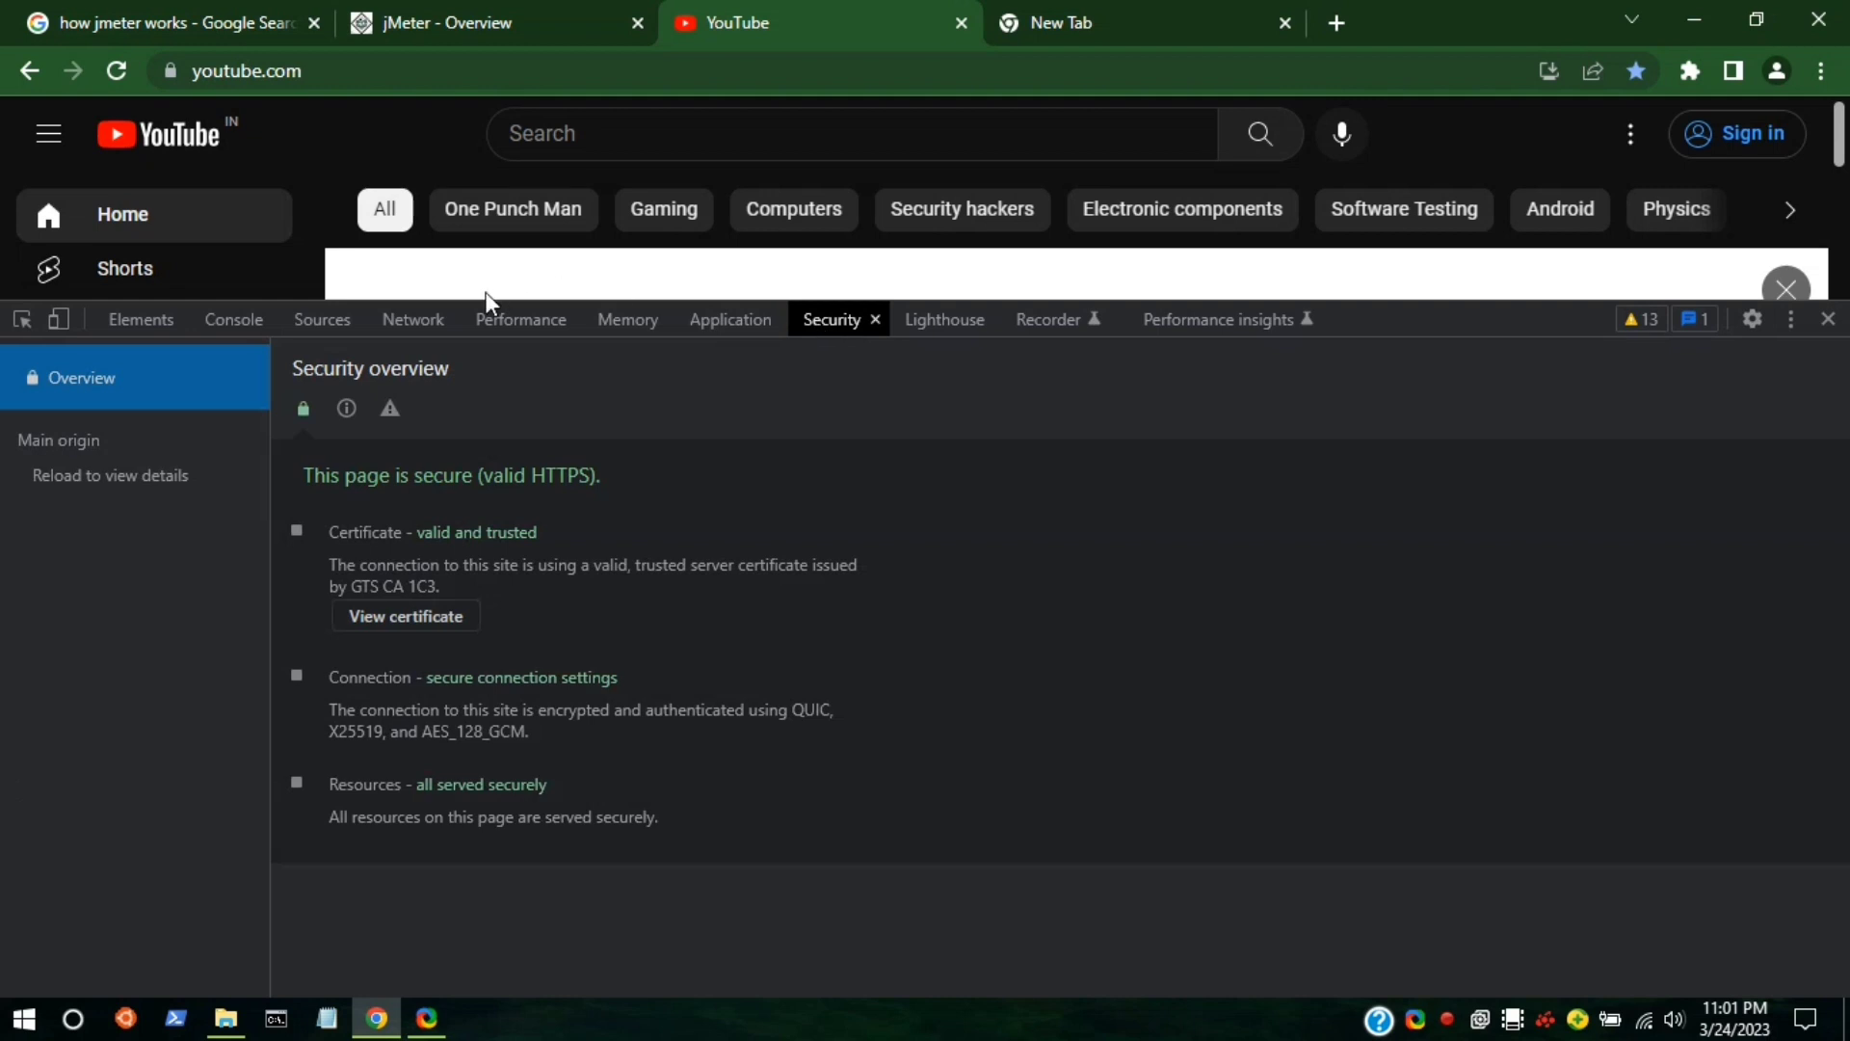
pyautogui.click(430, 324)
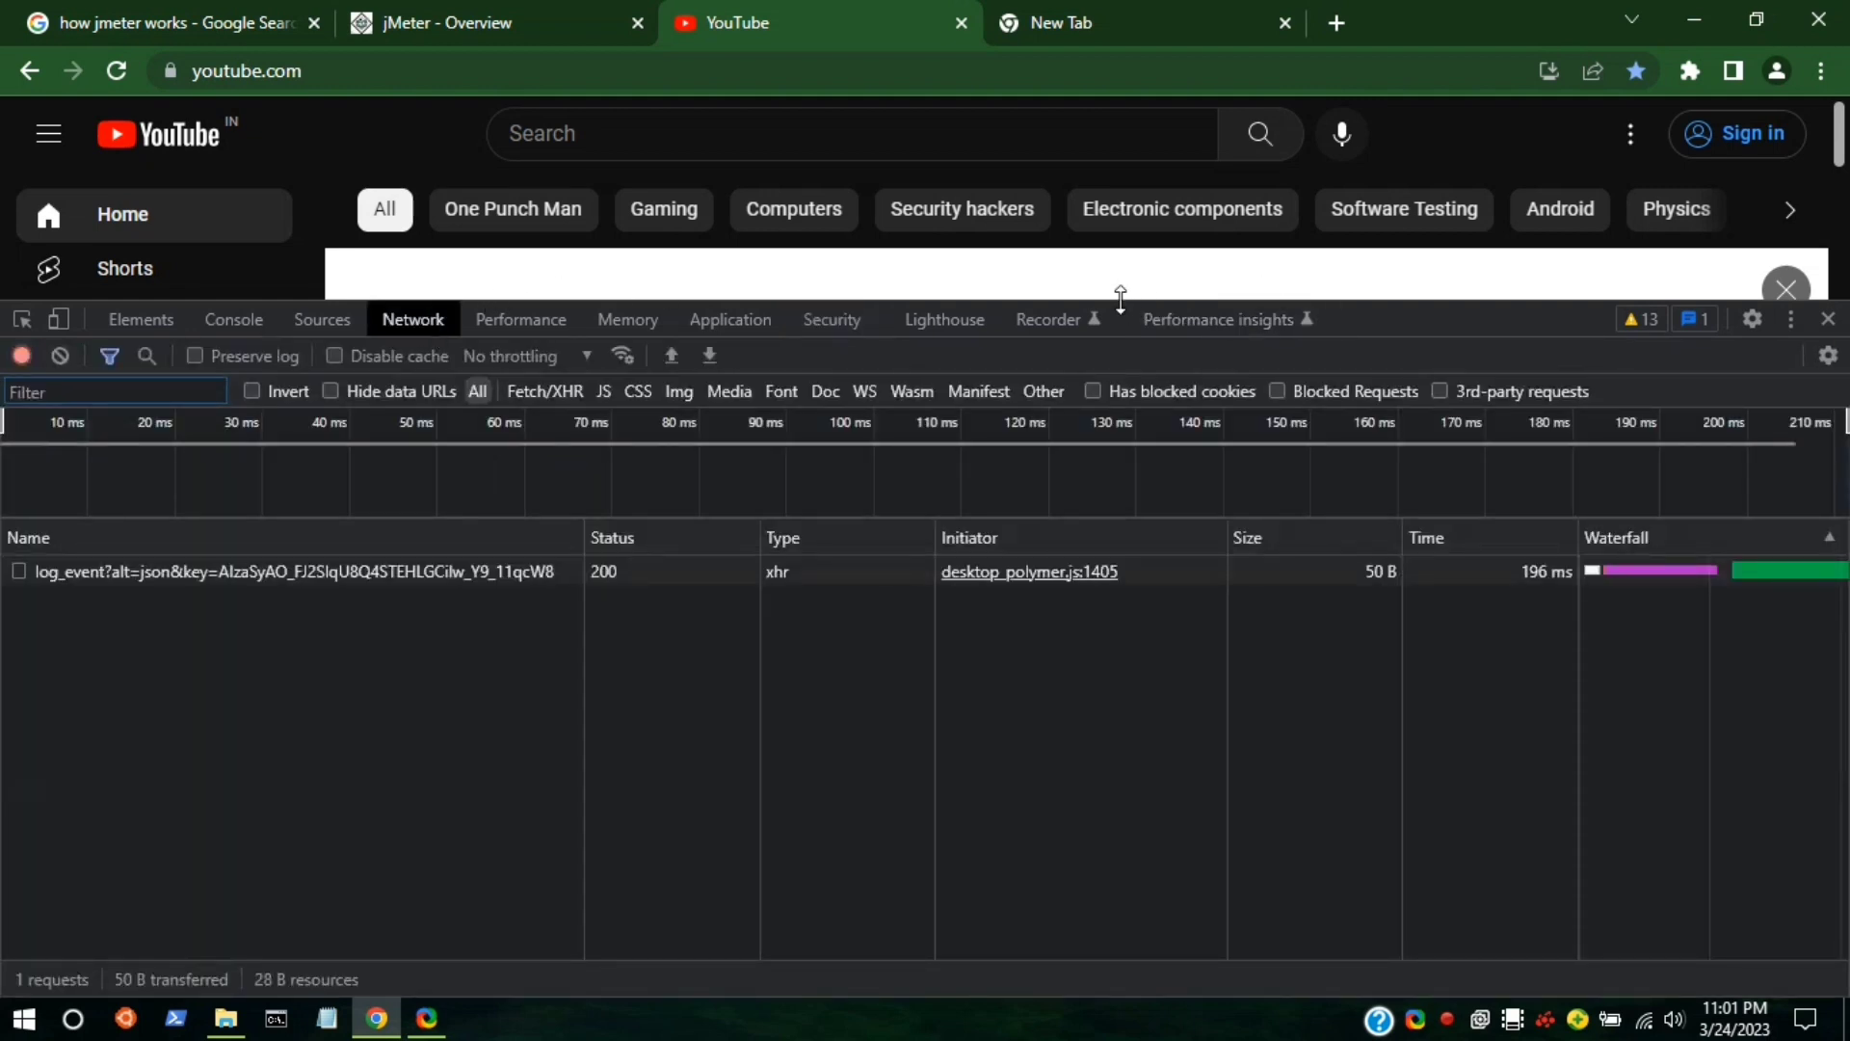
# Search YouTube for 'code master' while the DevTools Network panel records the traffic.
pyautogui.moveTo(1121, 299); pyautogui.dragTo(1133, 486)
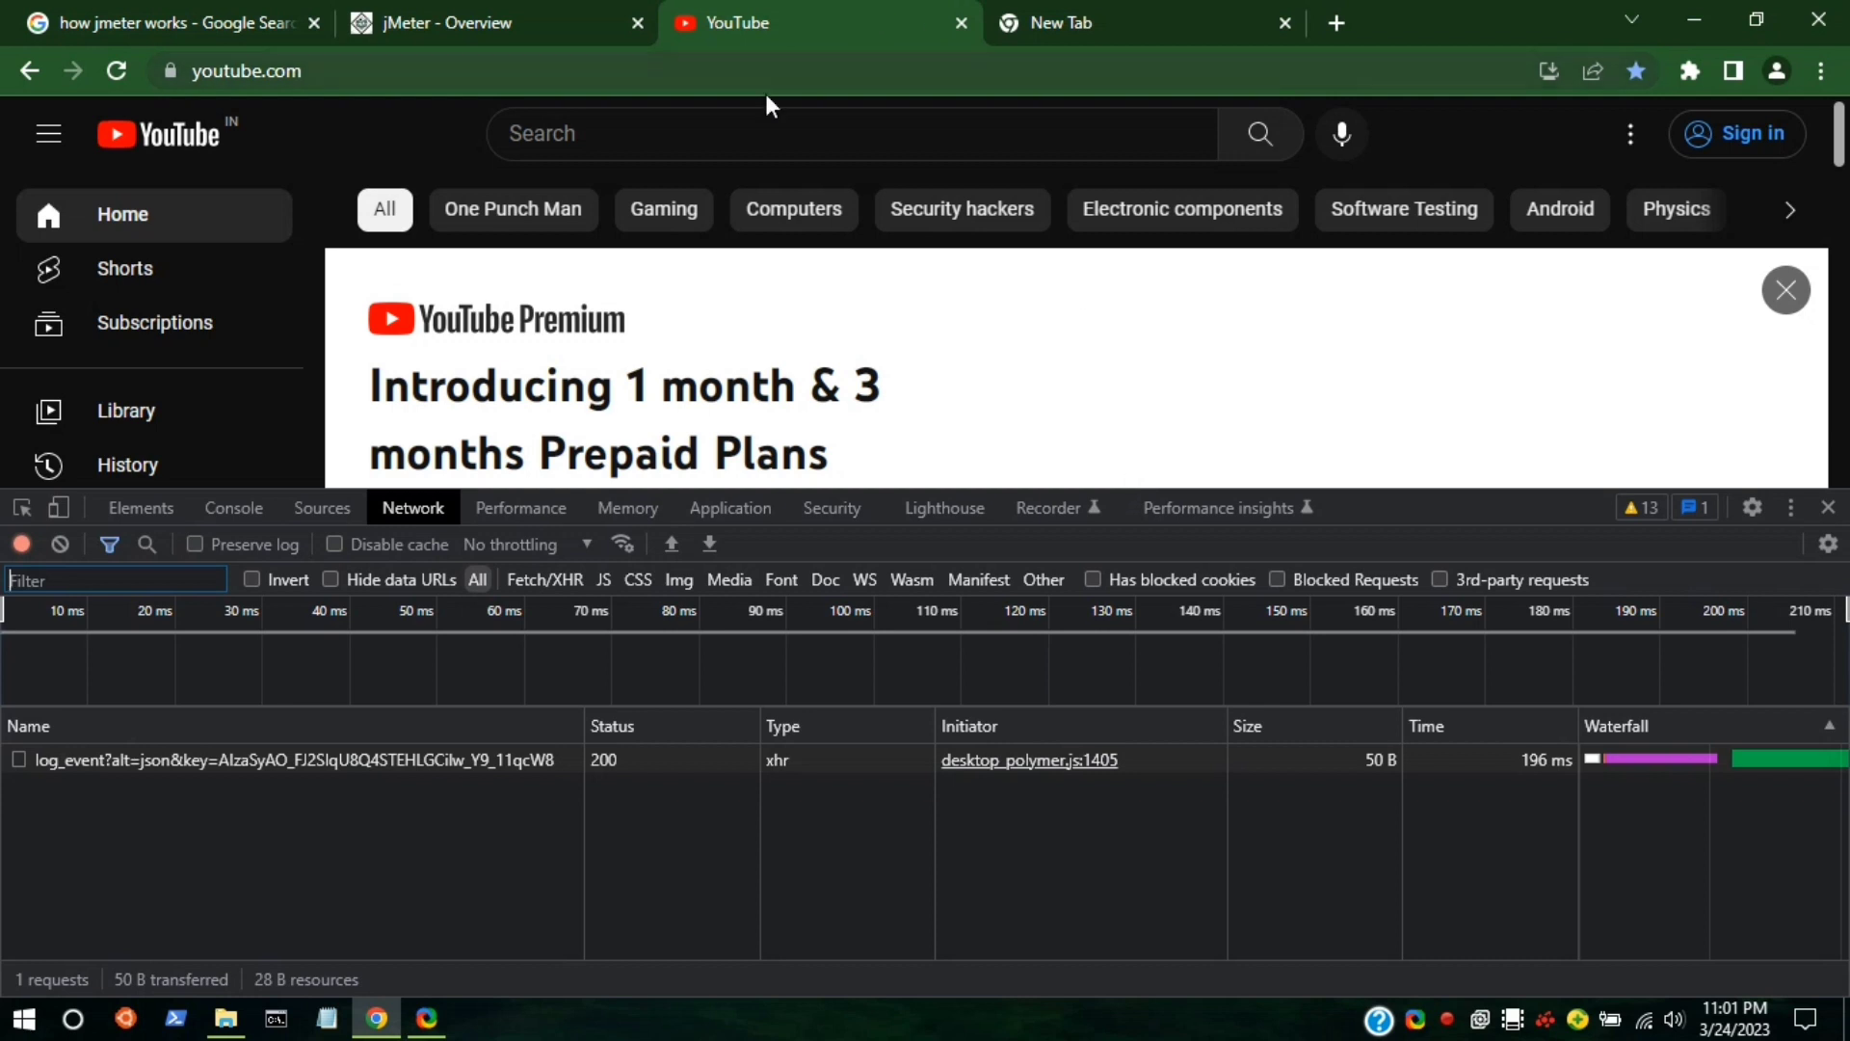
pyautogui.click(748, 134)
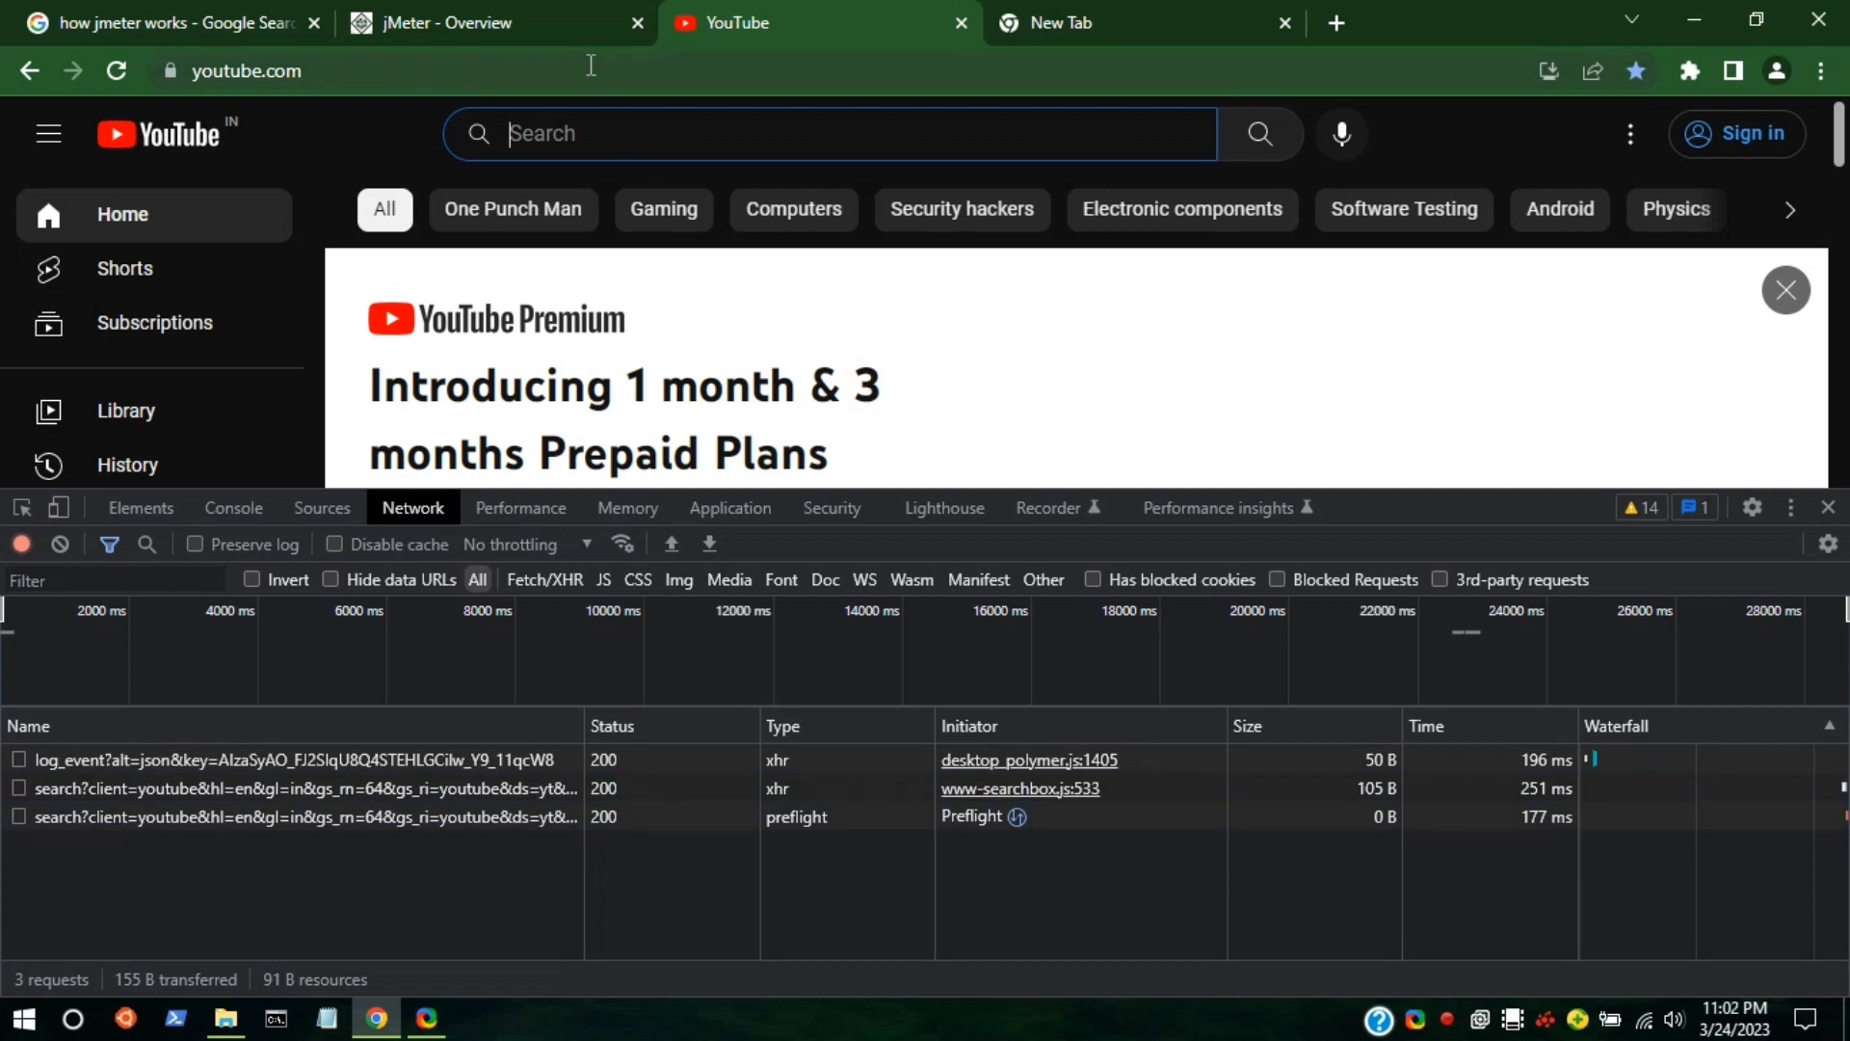
pyautogui.write('code')
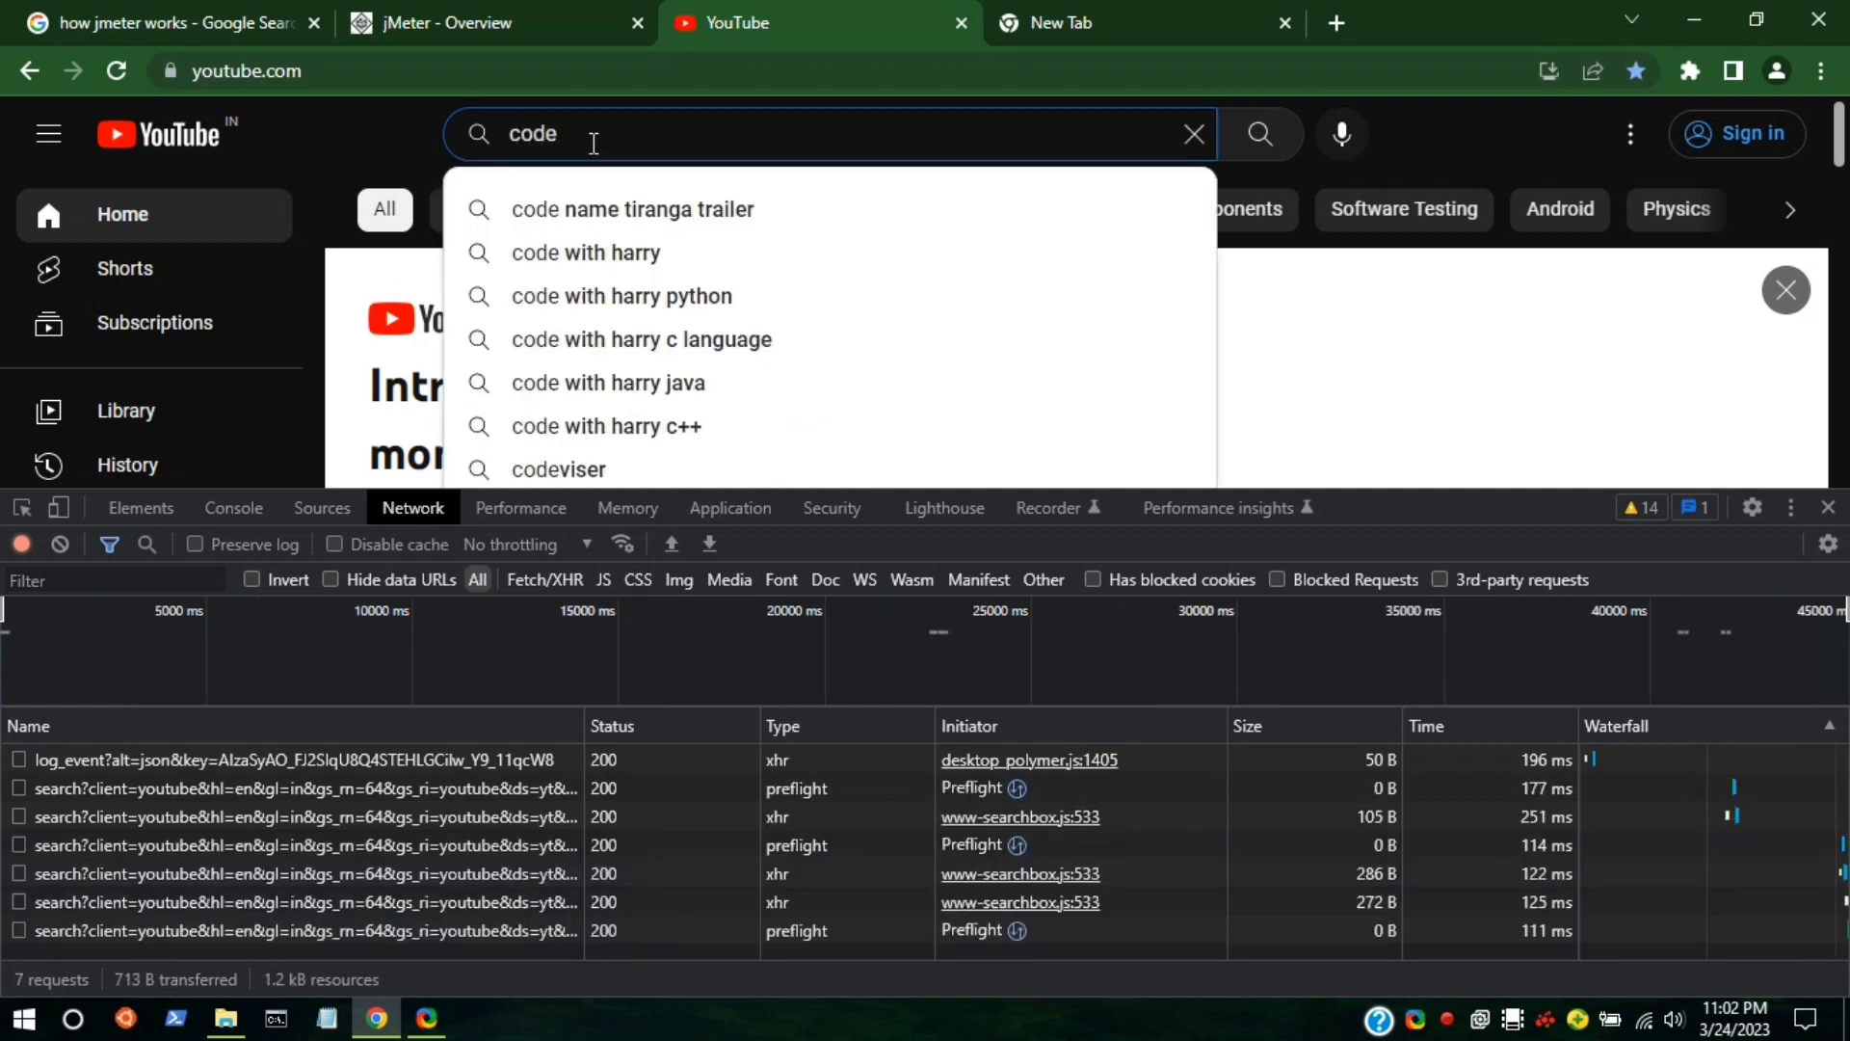
pyautogui.write(' master')
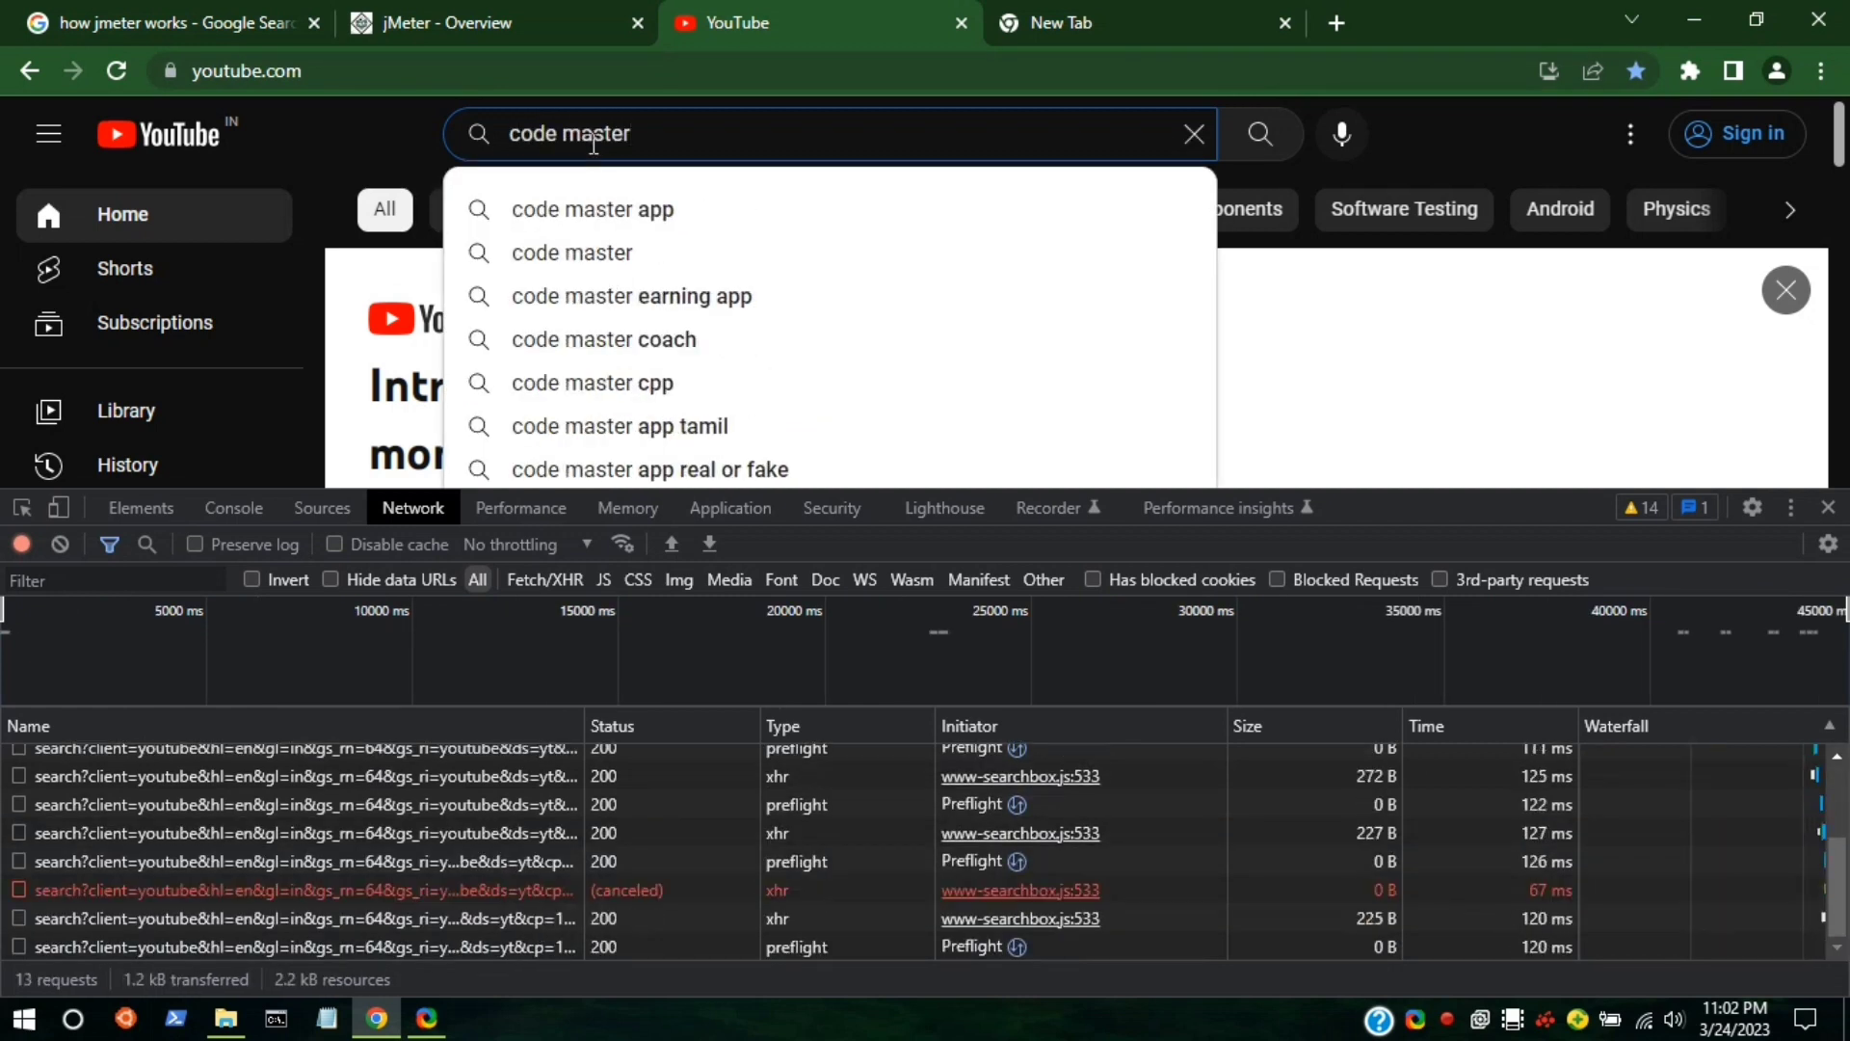
pyautogui.press('Return')
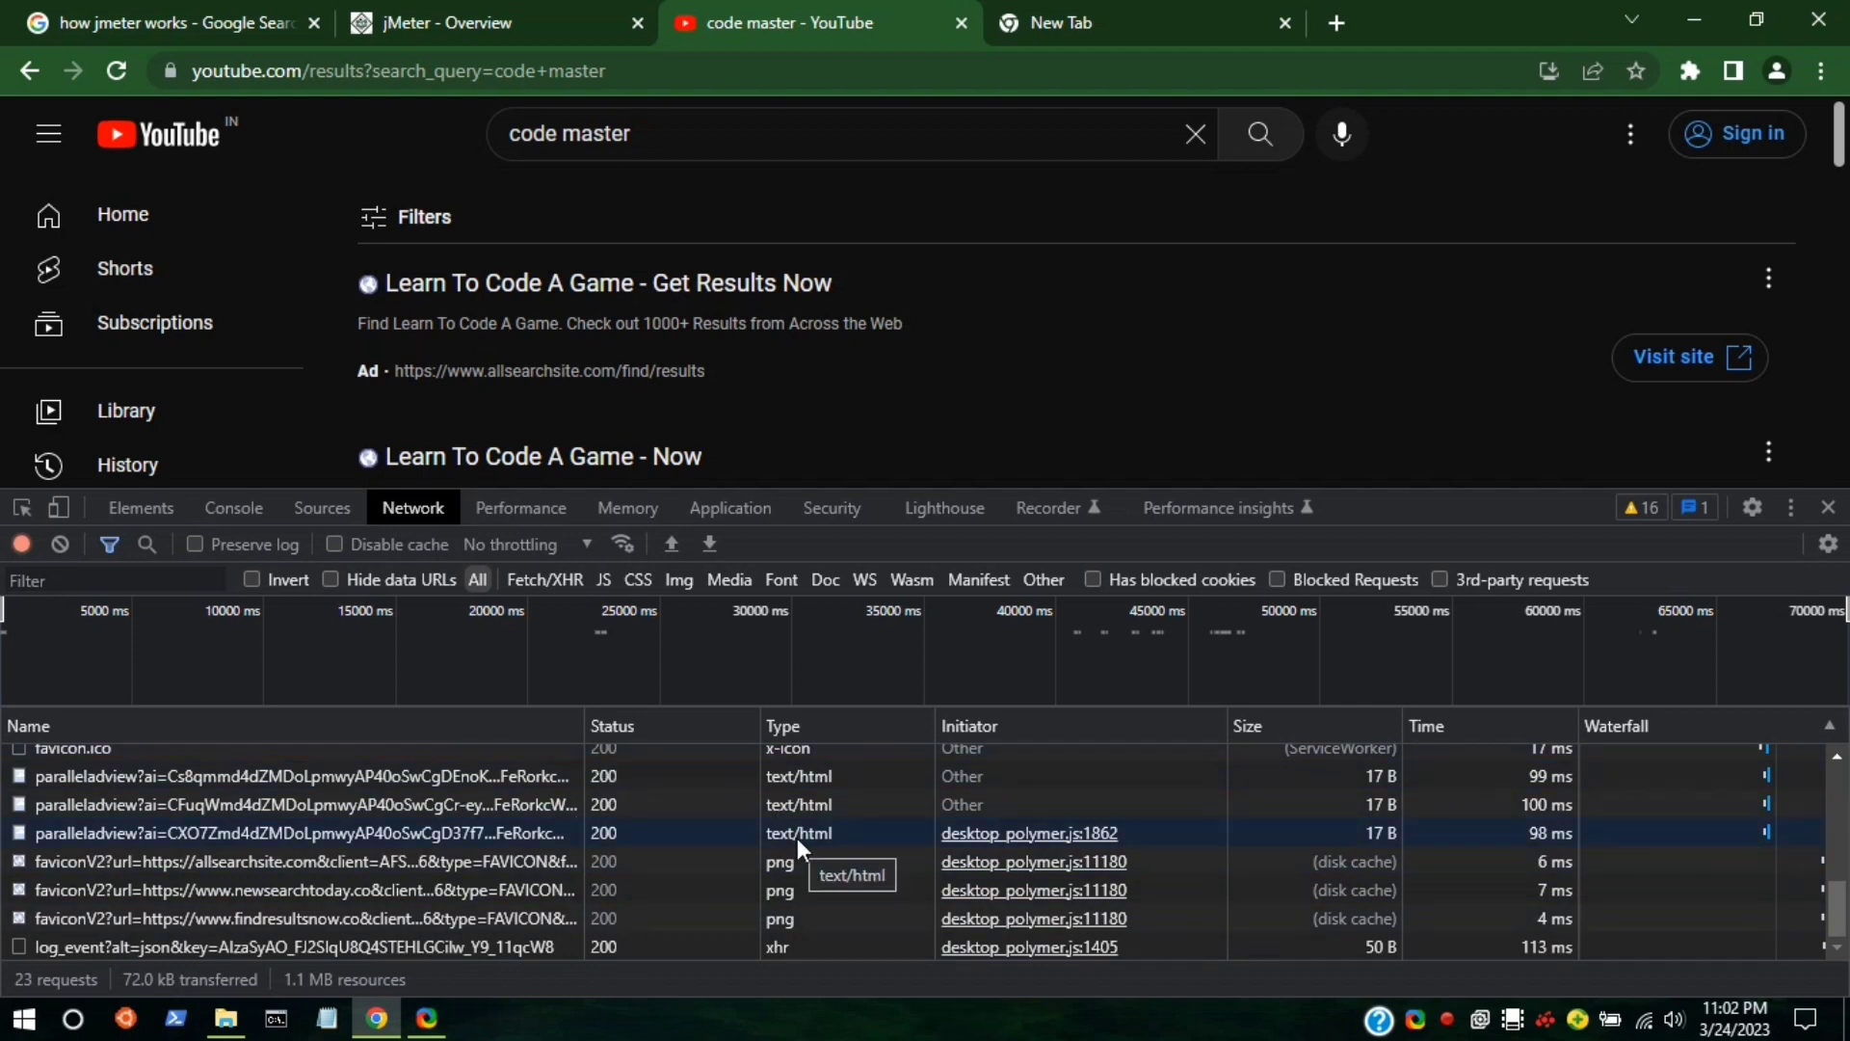
pyautogui.scroll(5, 796, 837)
pyautogui.scroll(-5, 796, 836)
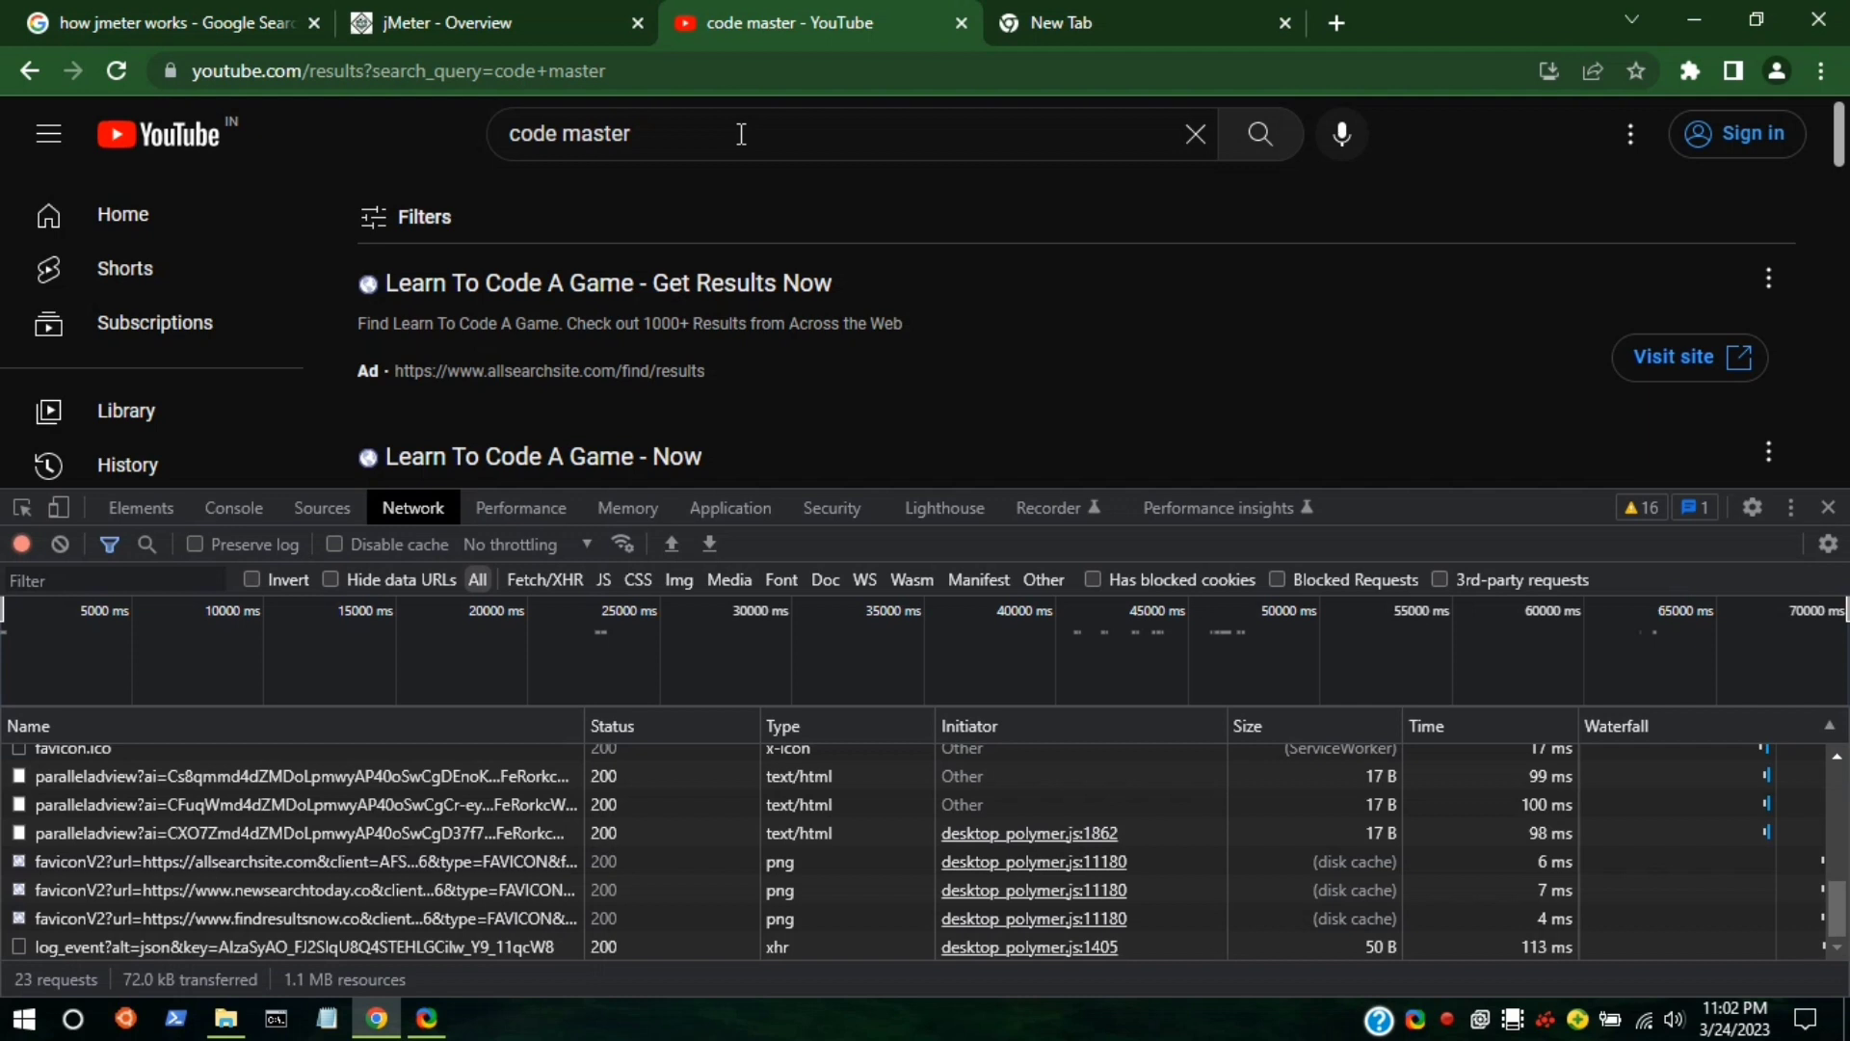
# In the empty new tab, search Google for jmeter download.
pyautogui.click(1147, 13)
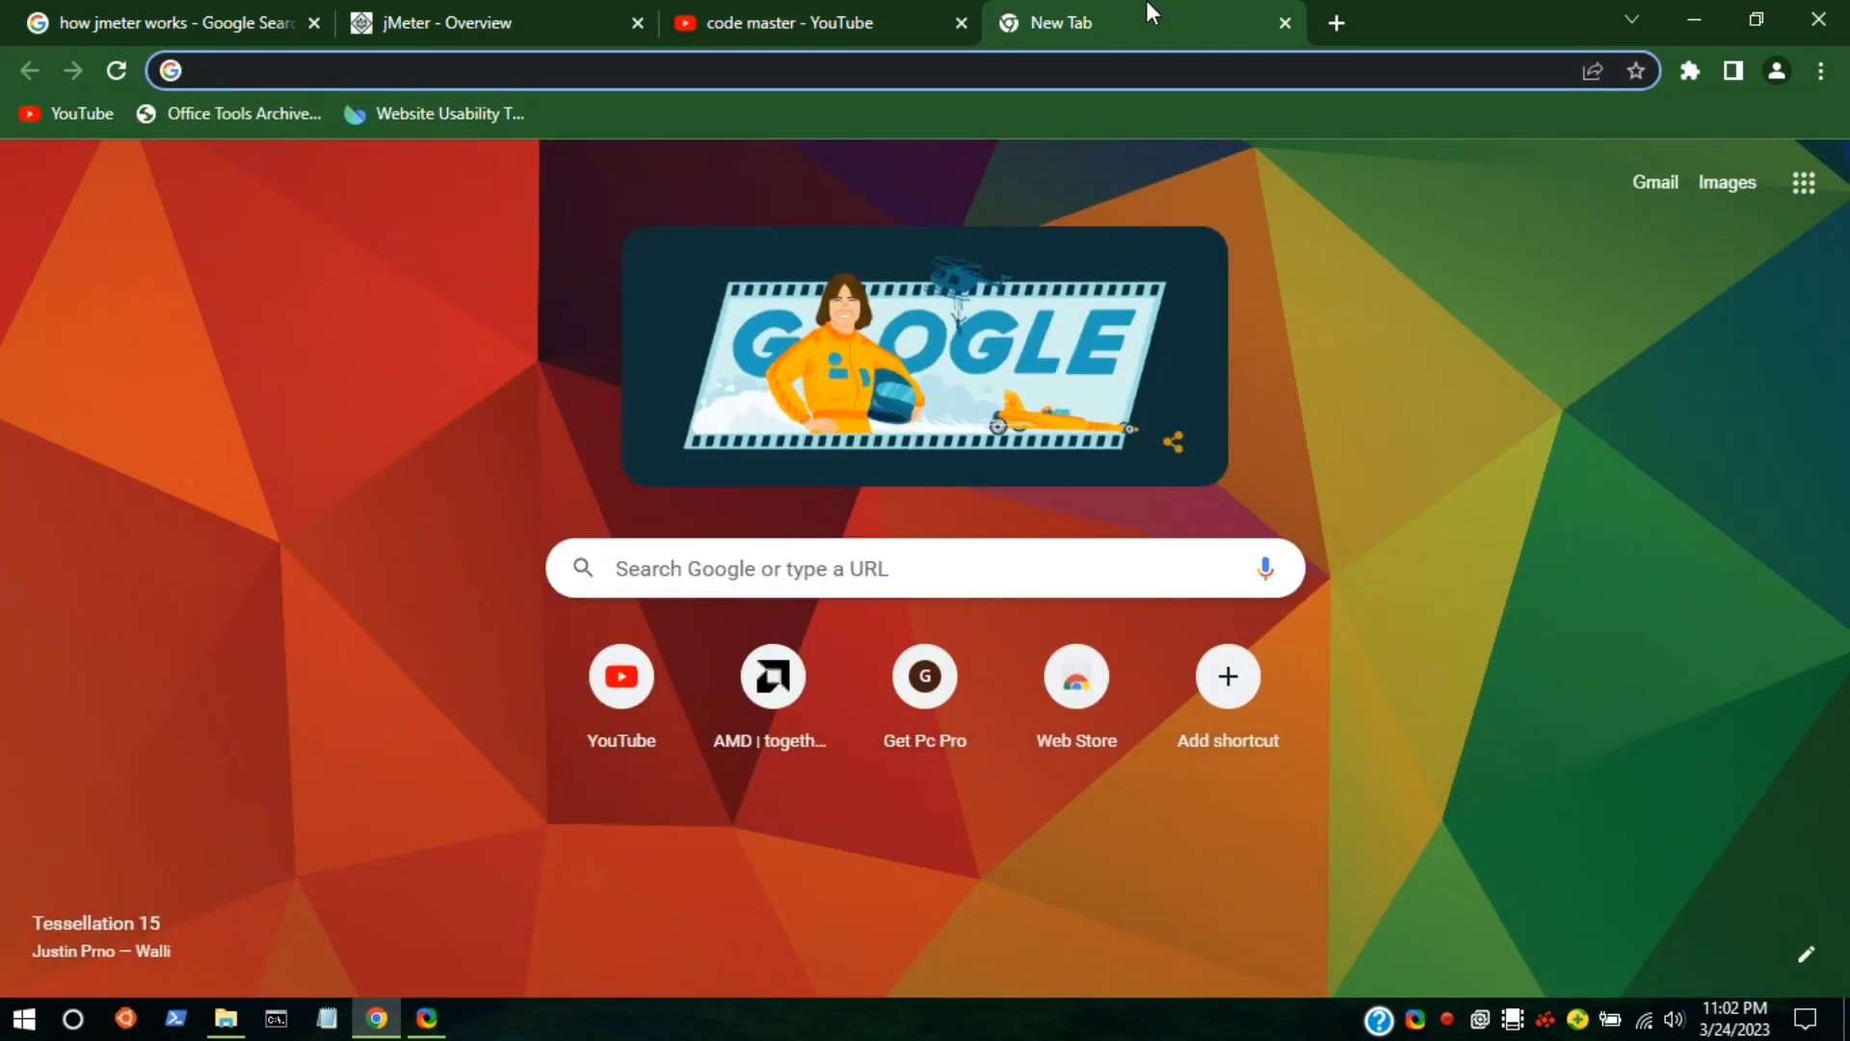
pyautogui.click(891, 60)
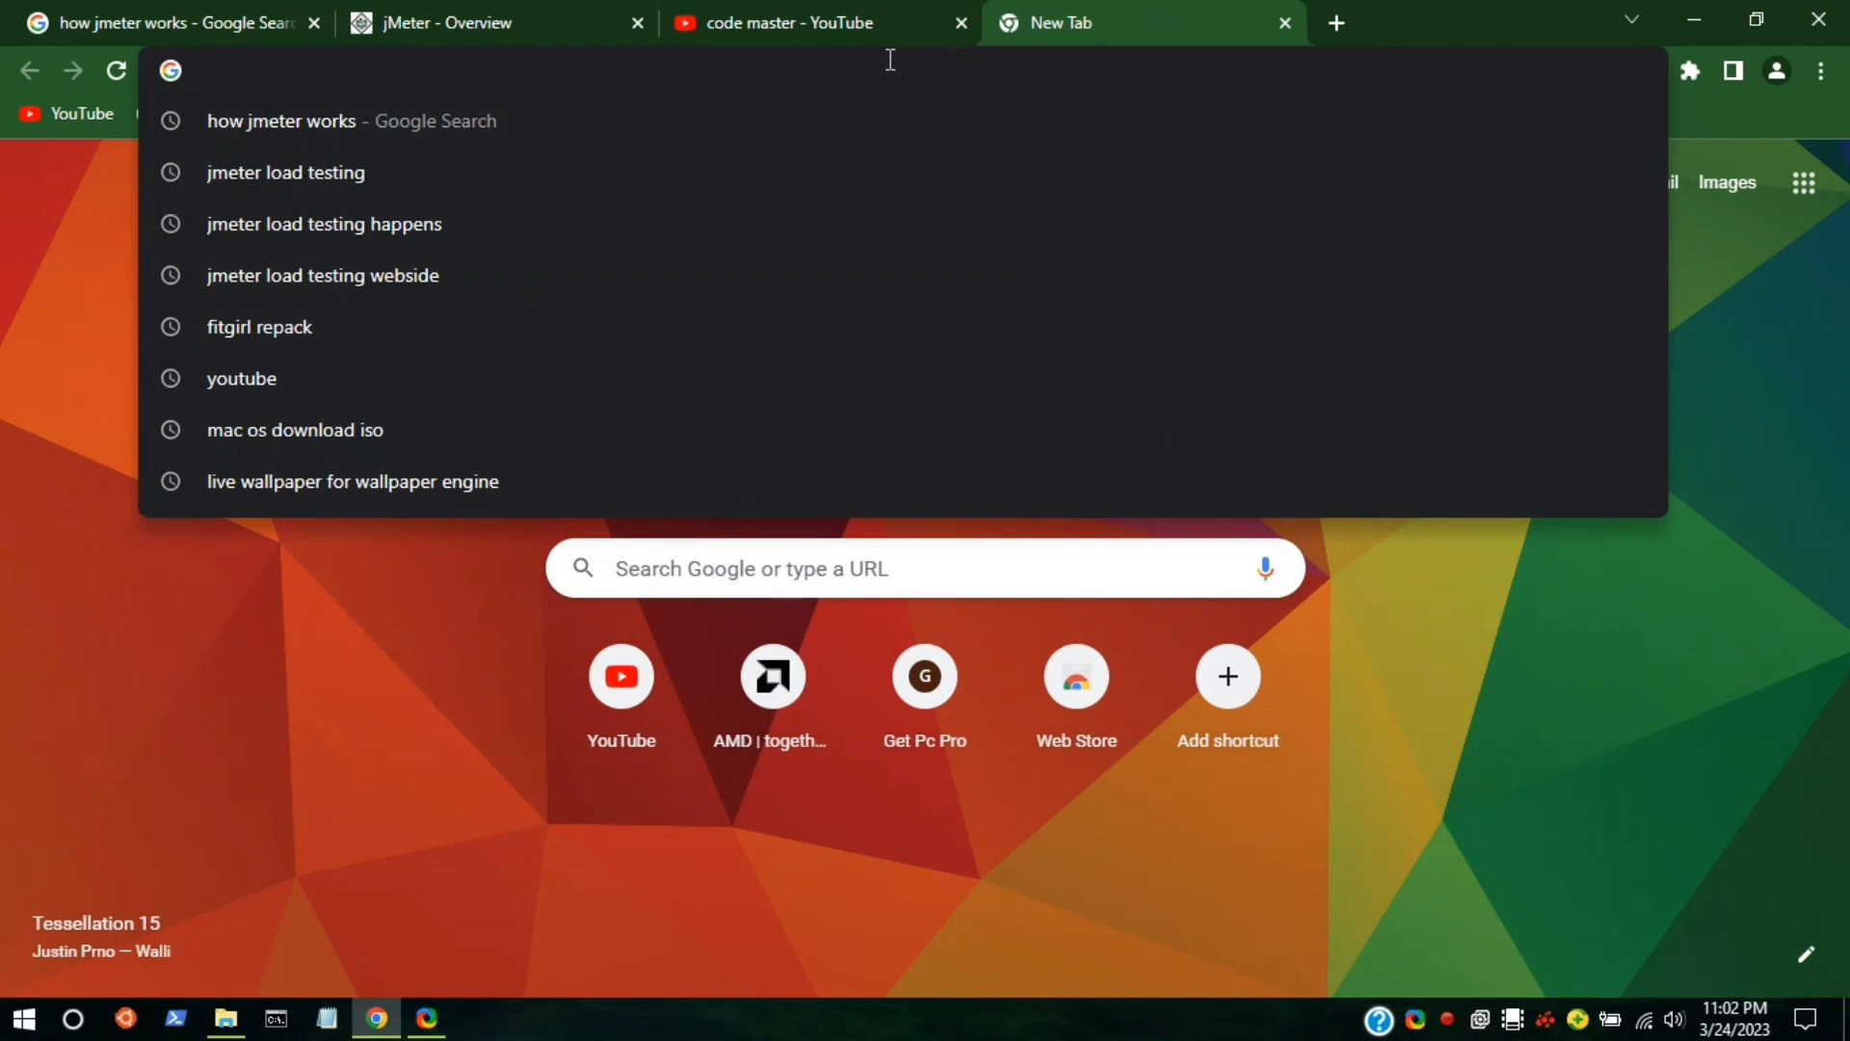
pyautogui.write('jeme')
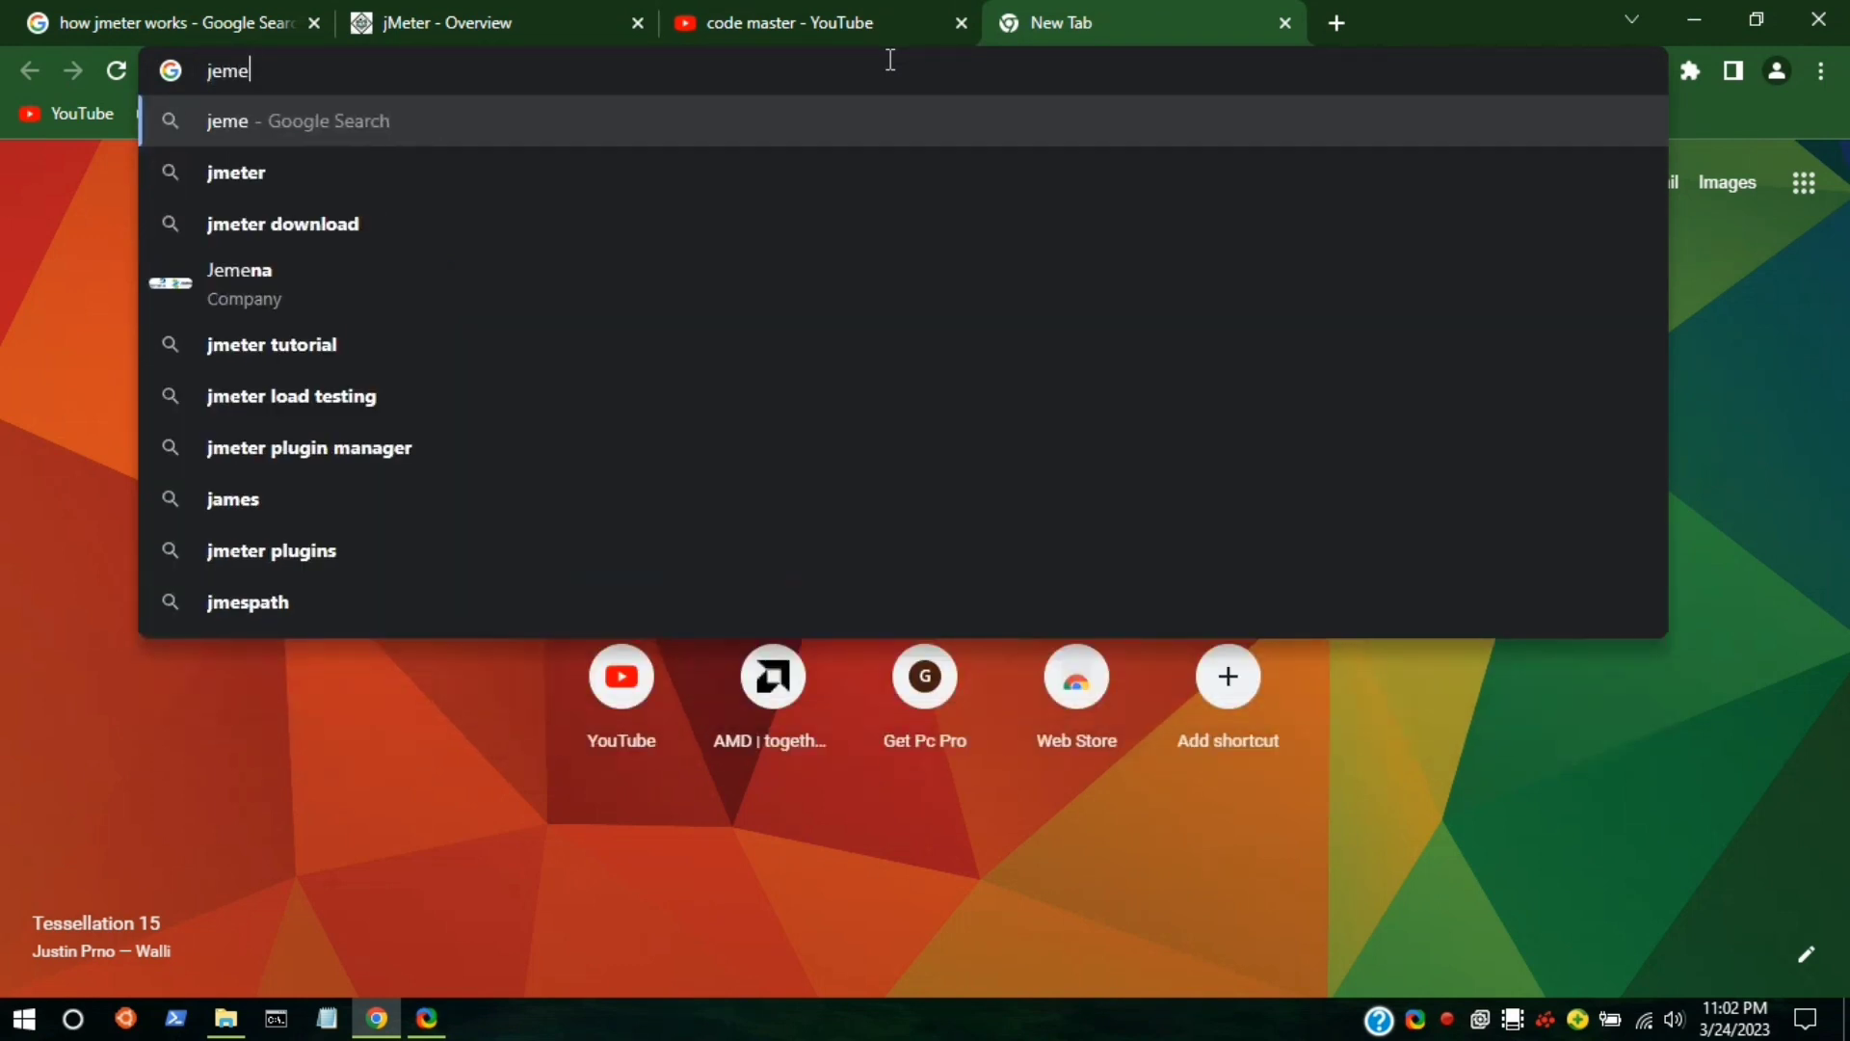
pyautogui.click(787, 213)
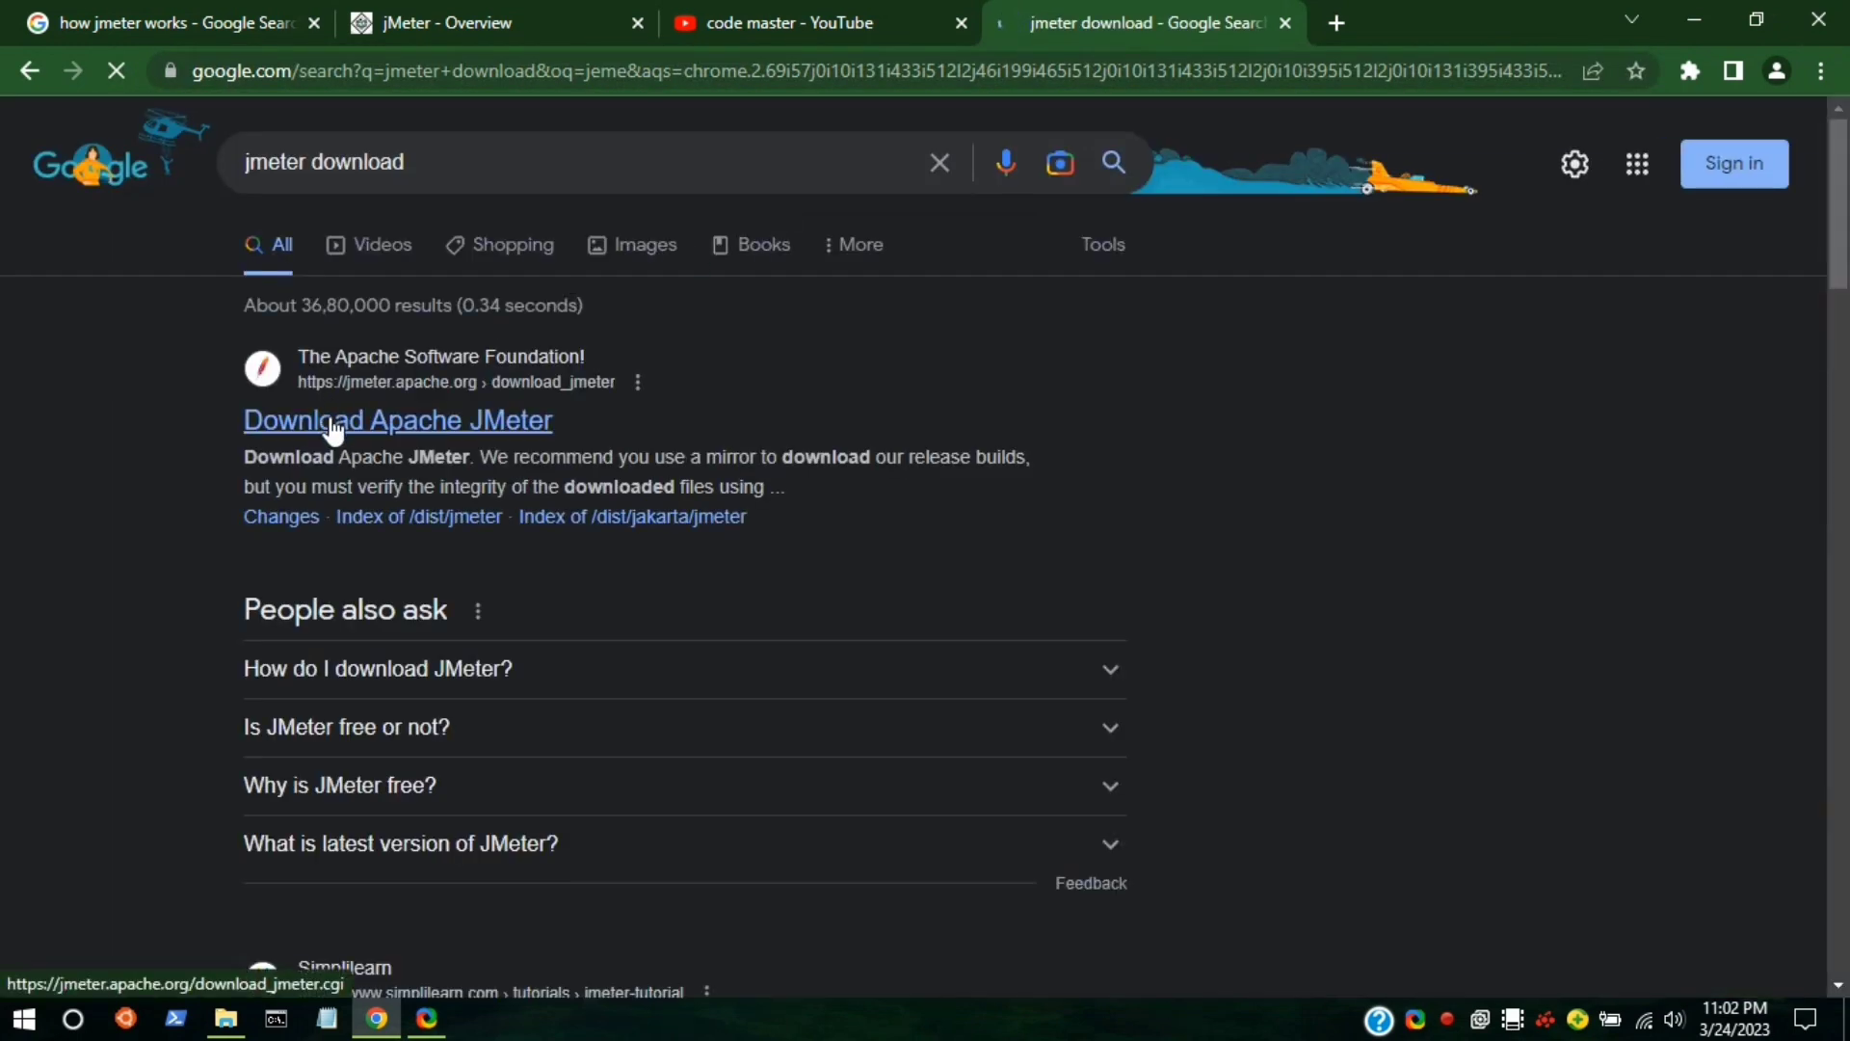
# Download apache-jmeter-5.5.zip from the Apache JMeter download page's Binaries section.
pyautogui.click(332, 423)
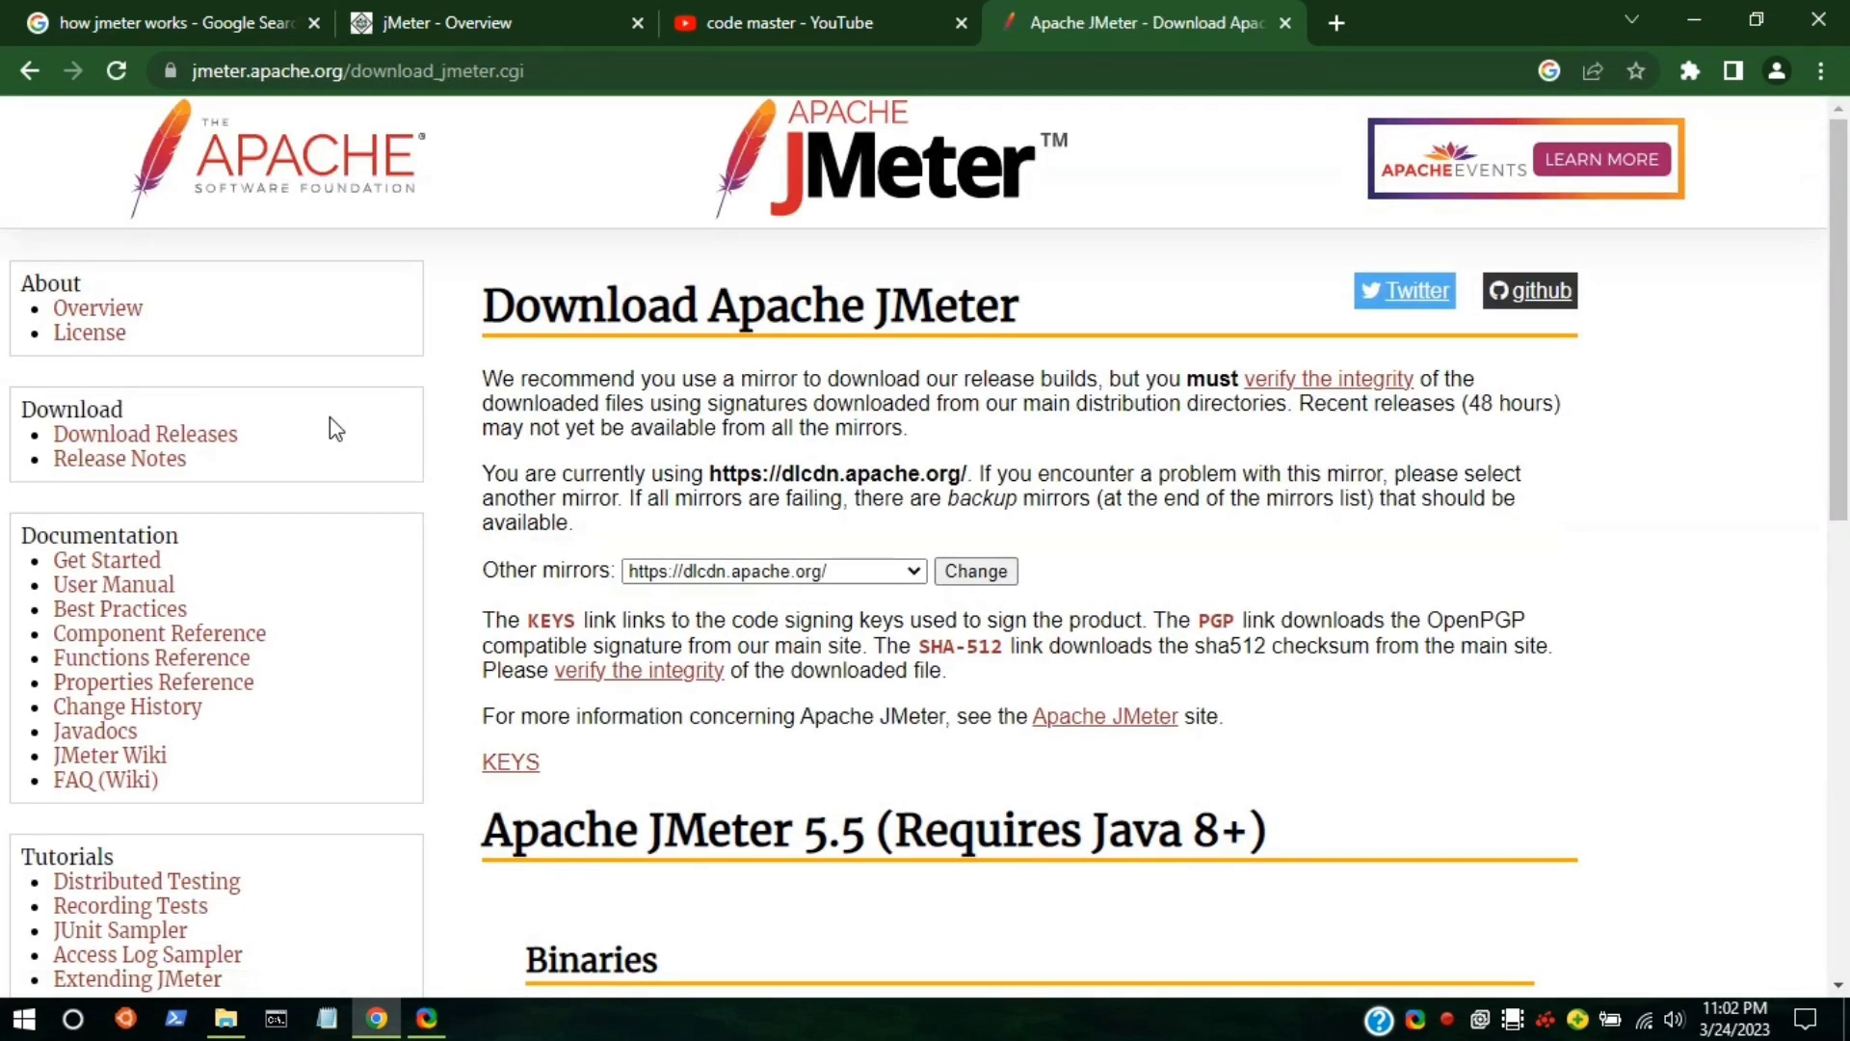
pyautogui.scroll(-5, 884, 597)
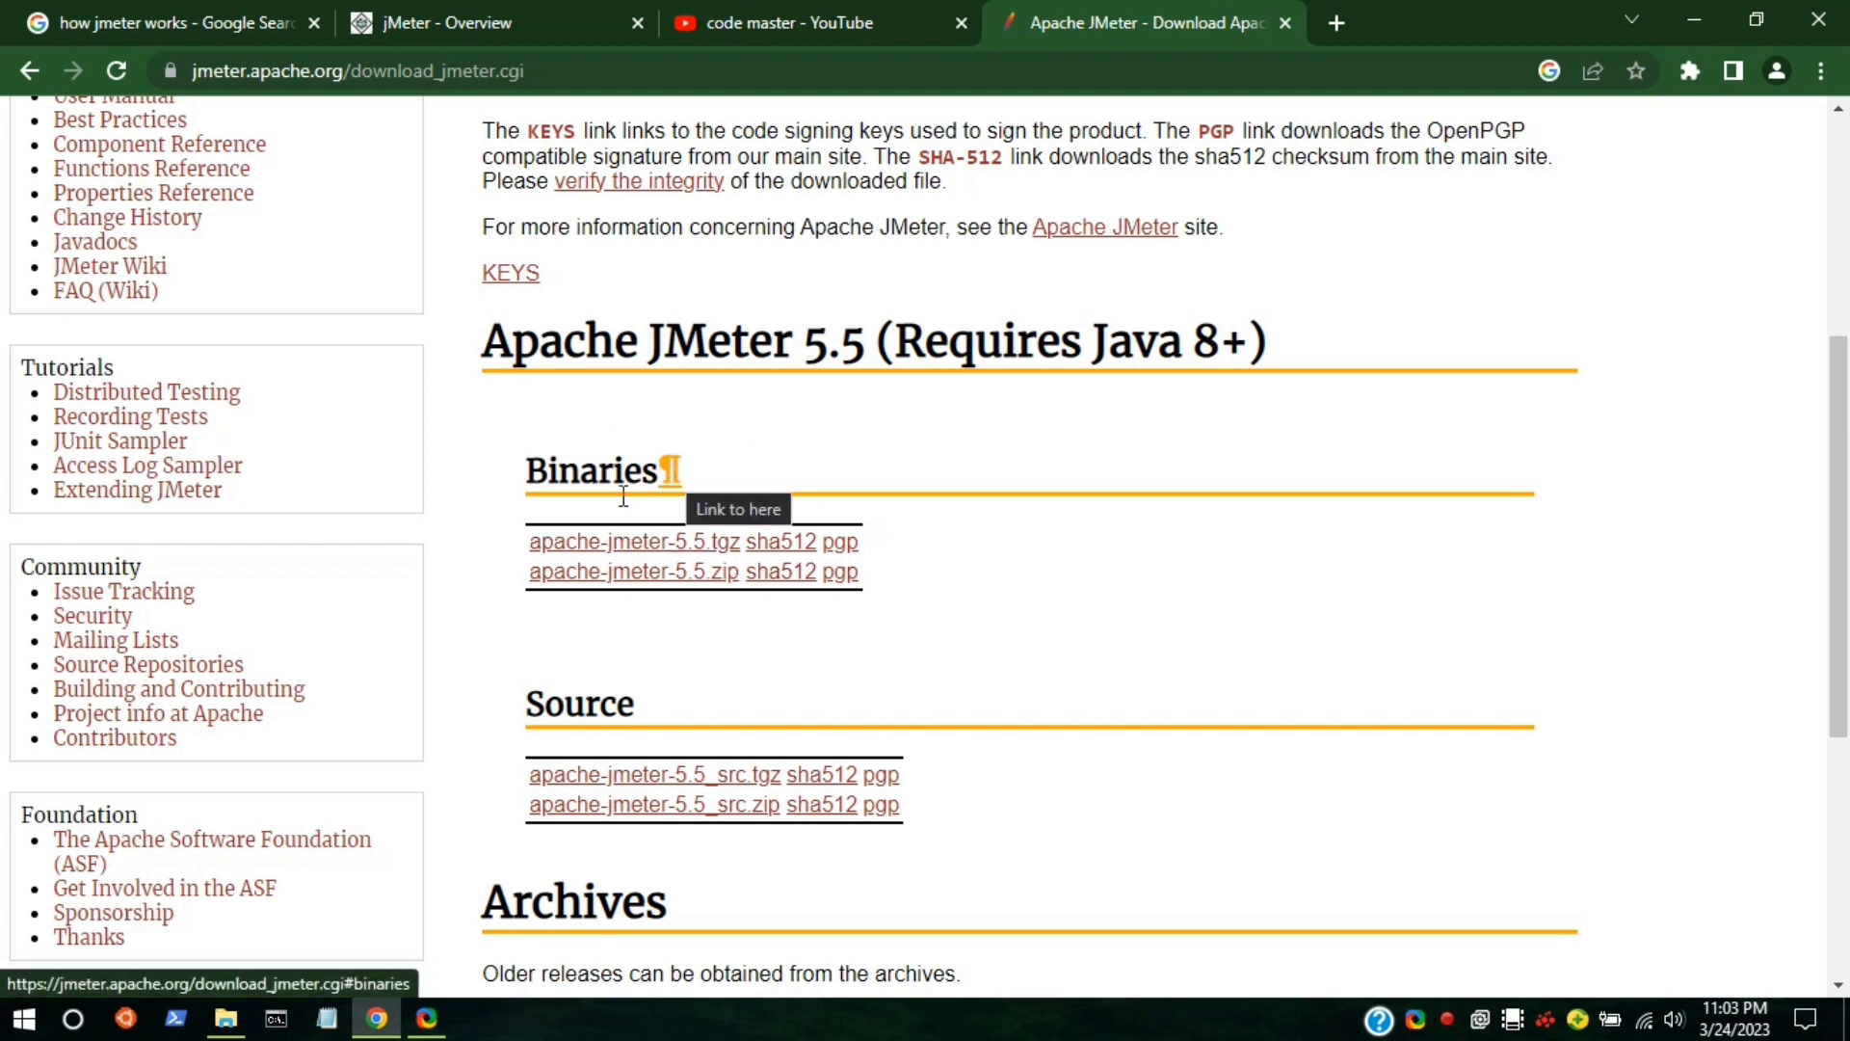
pyautogui.click(592, 576)
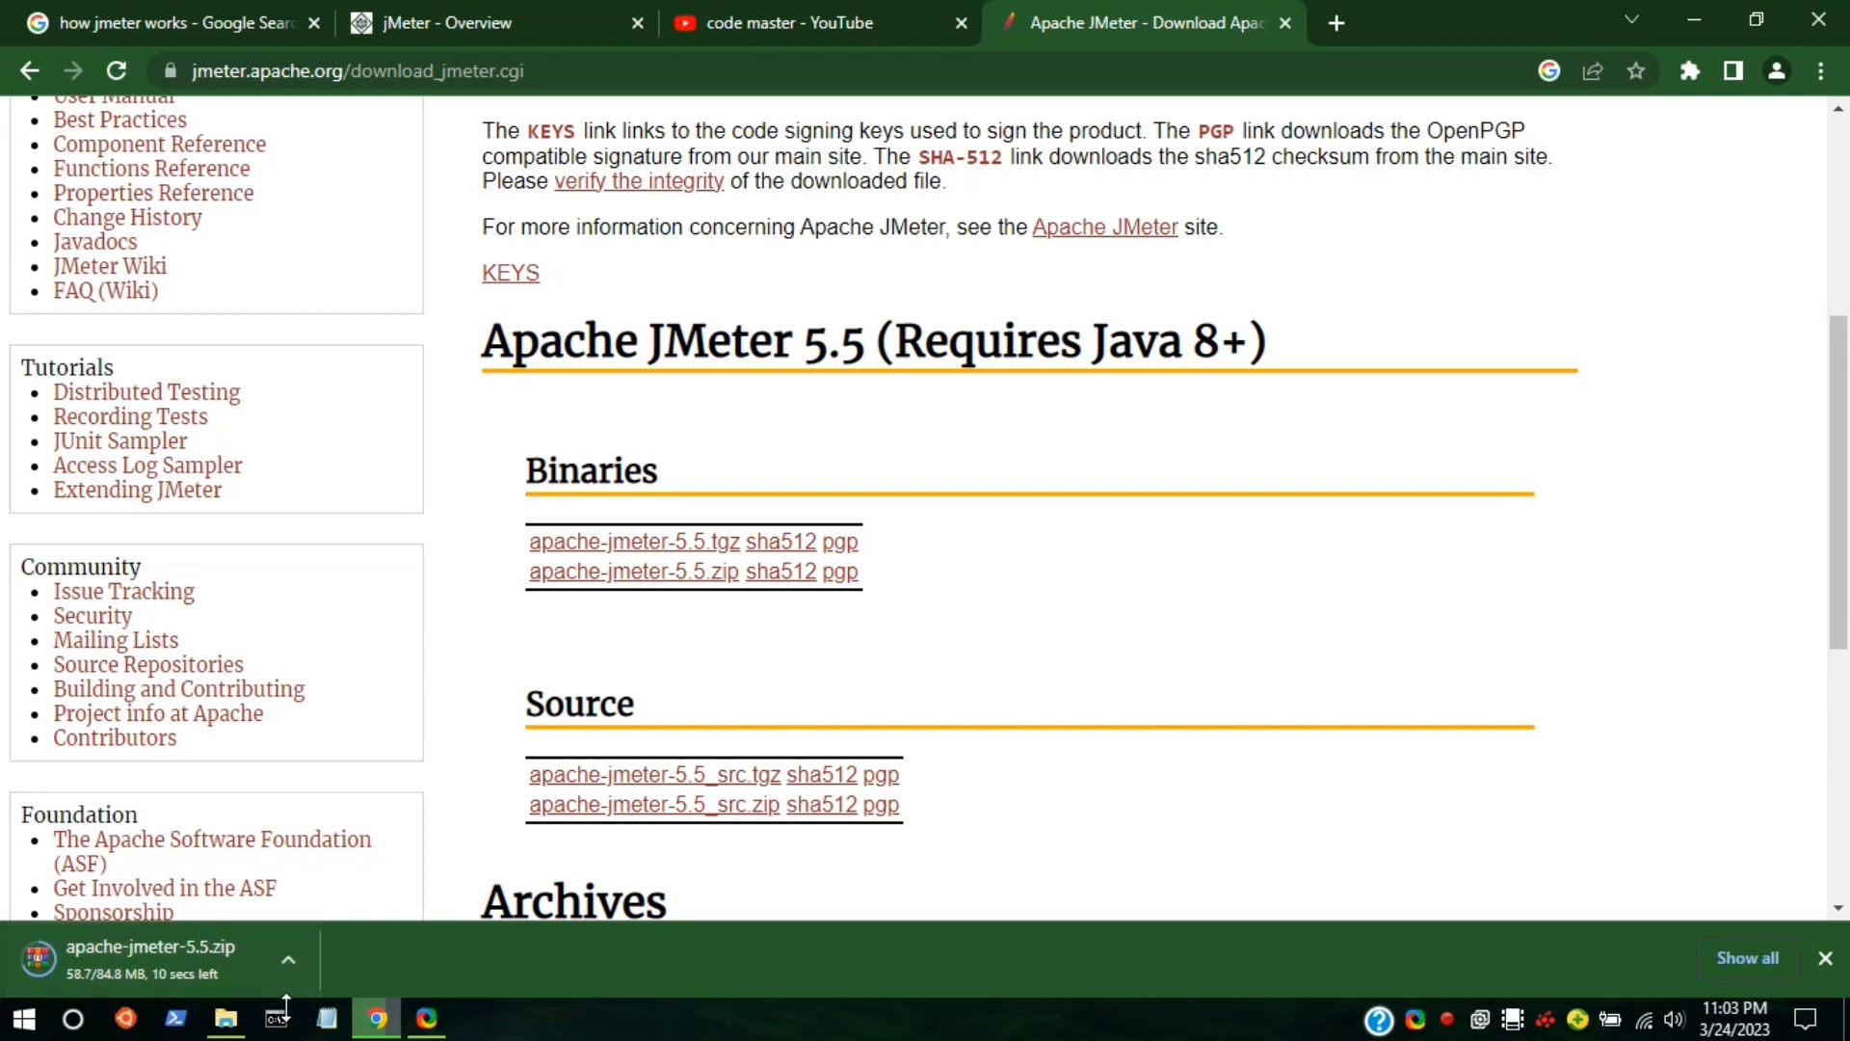
pyautogui.click(822, 14)
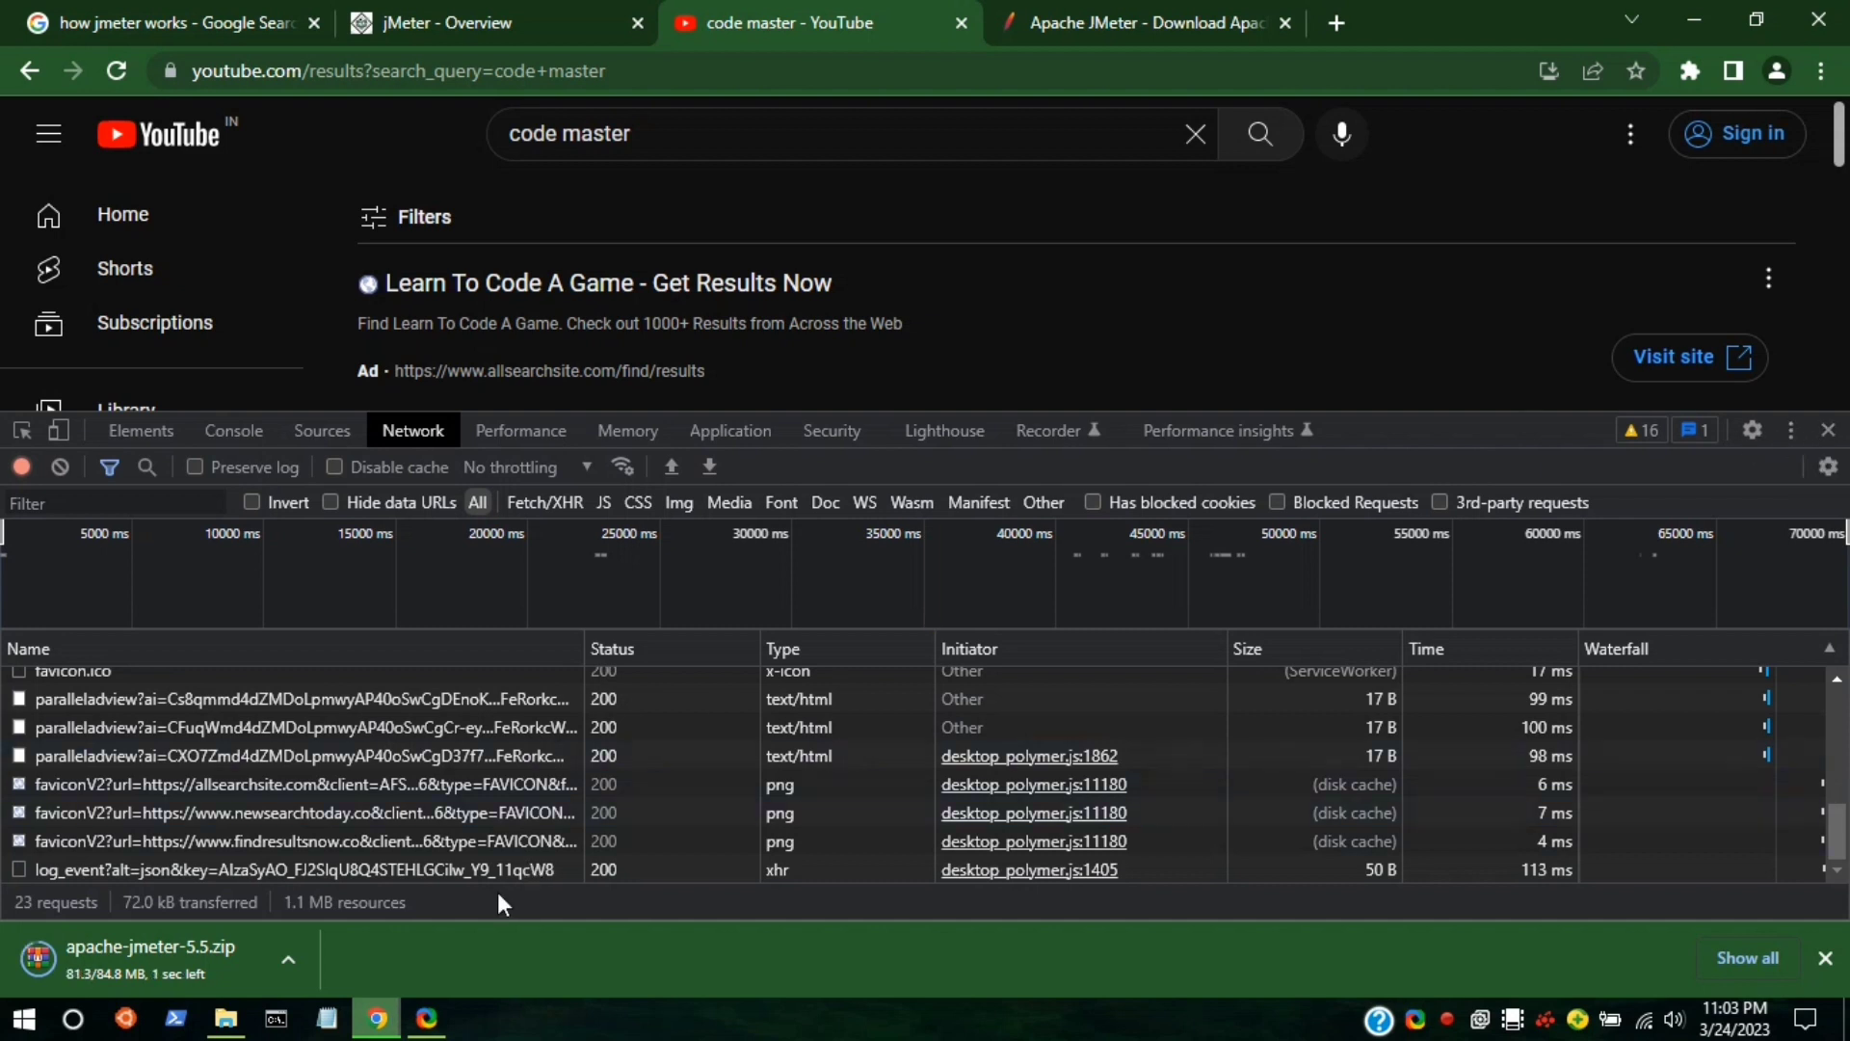
# Open the Downloads folder in File Explorer's This PC window.
pyautogui.click(119, 948)
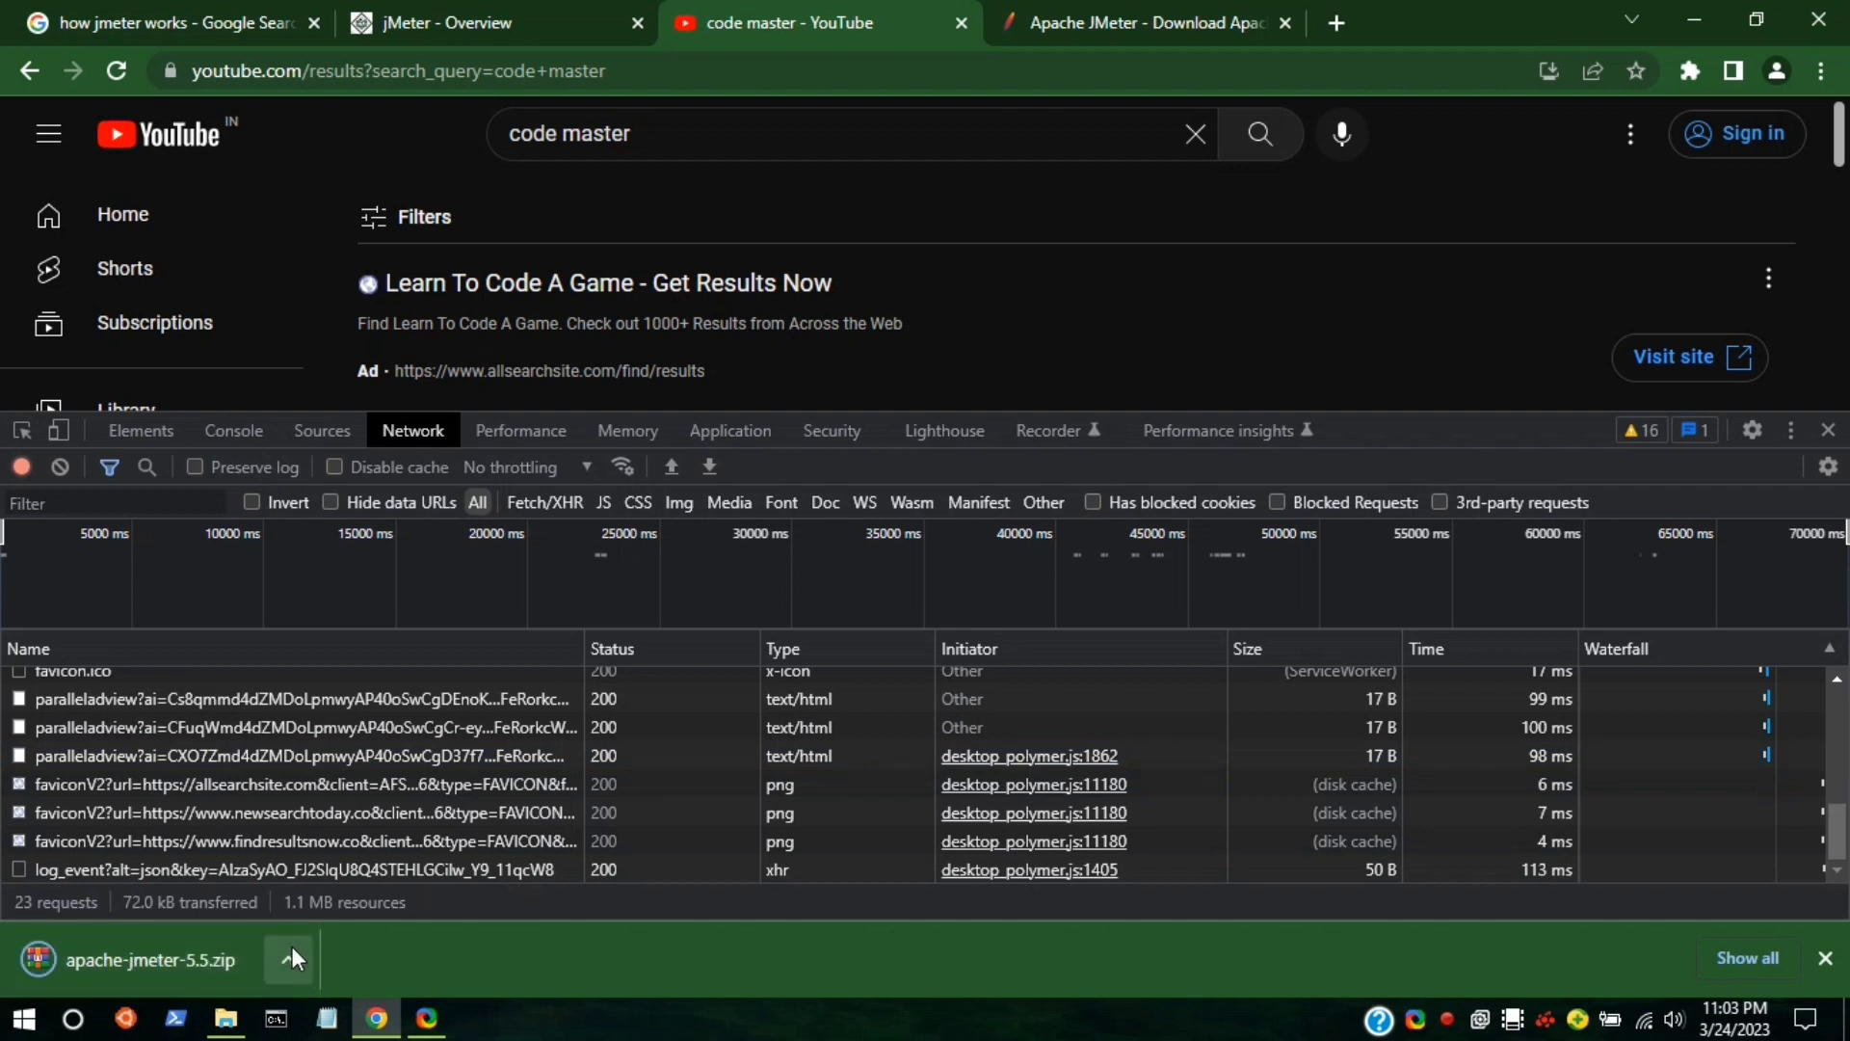
pyautogui.moveTo(225, 1024)
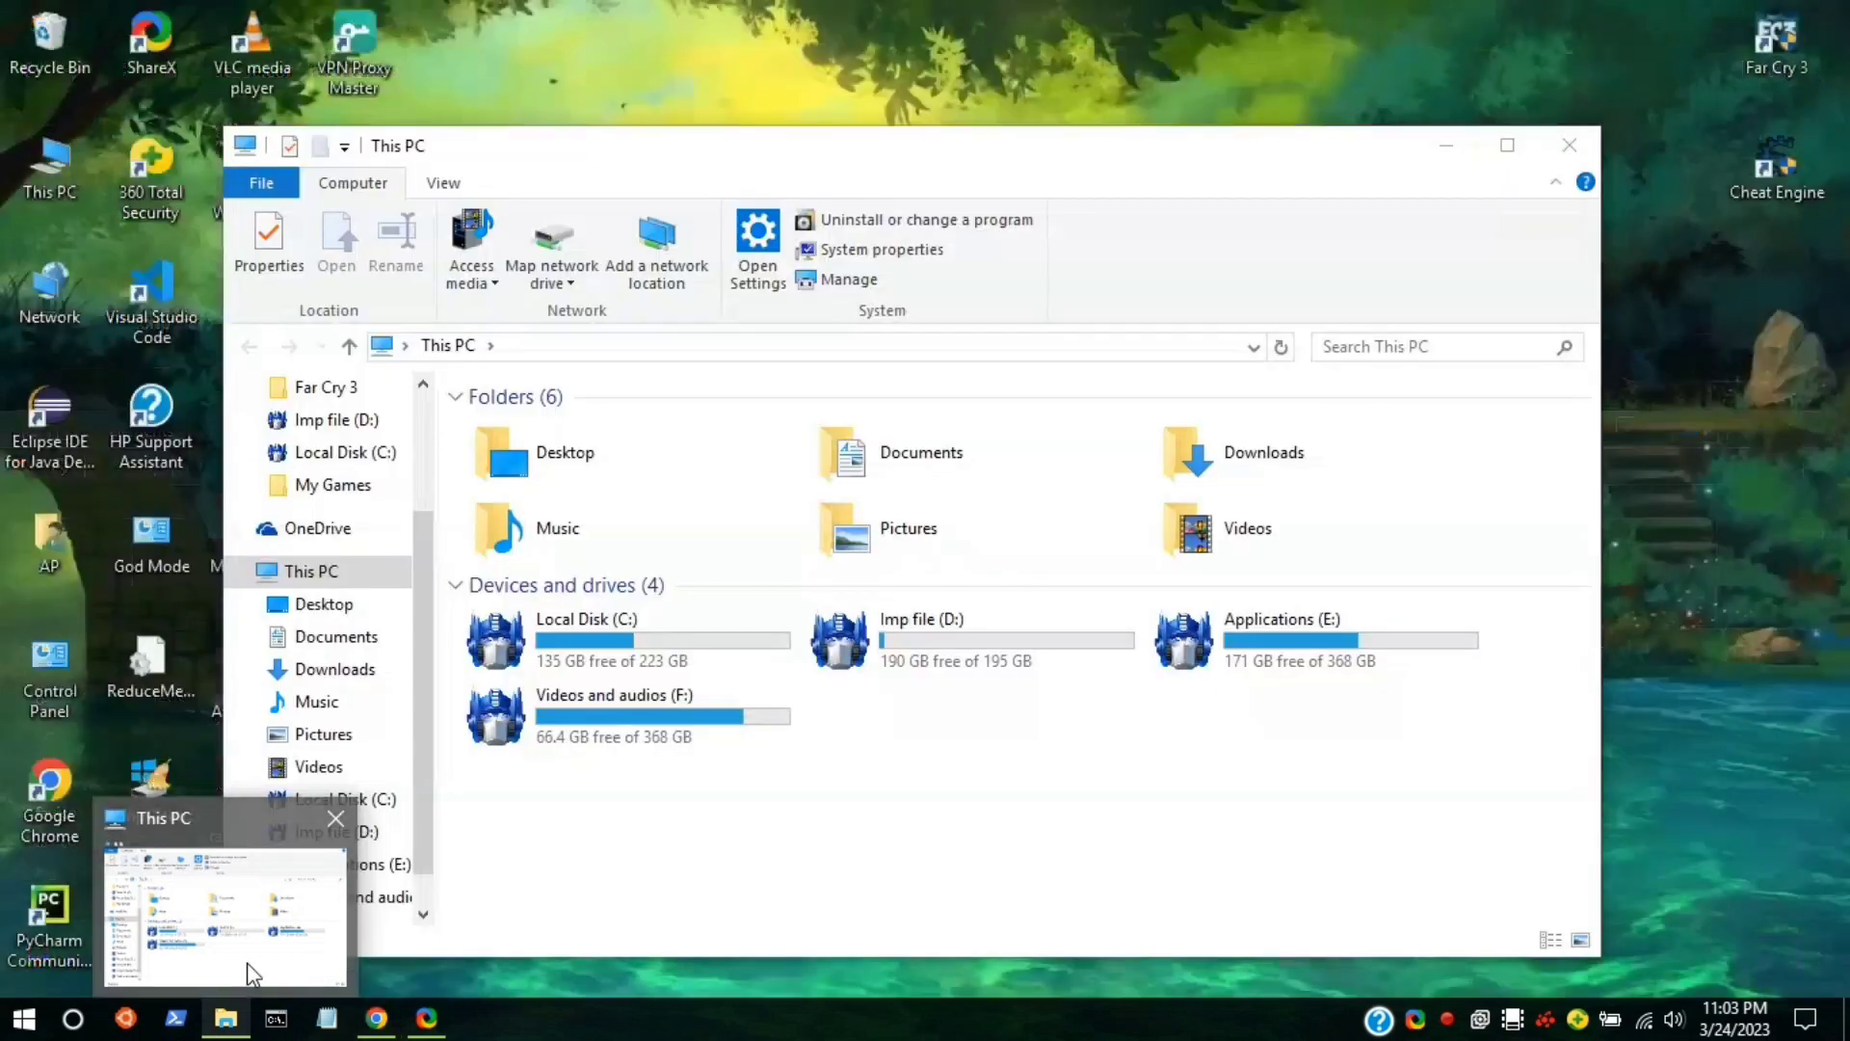
pyautogui.click(247, 964)
pyautogui.click(1300, 446)
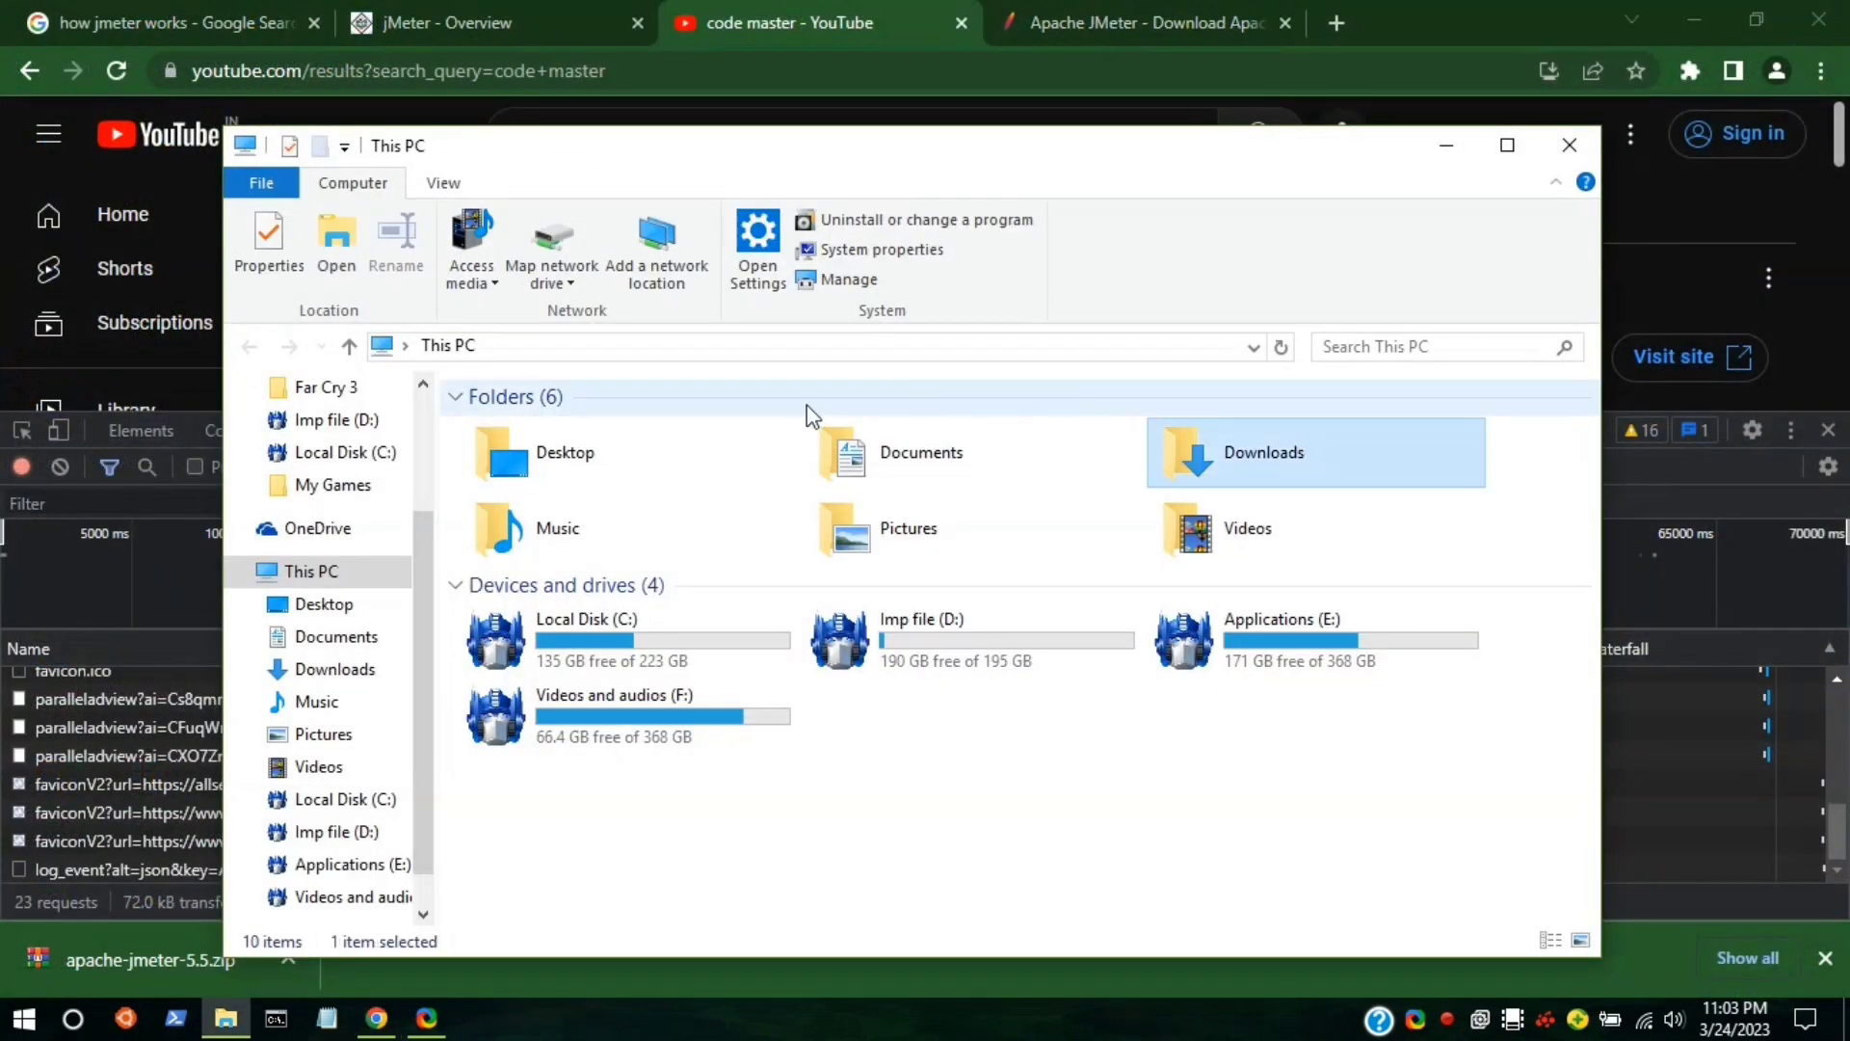
pyautogui.doubleClick(1241, 461)
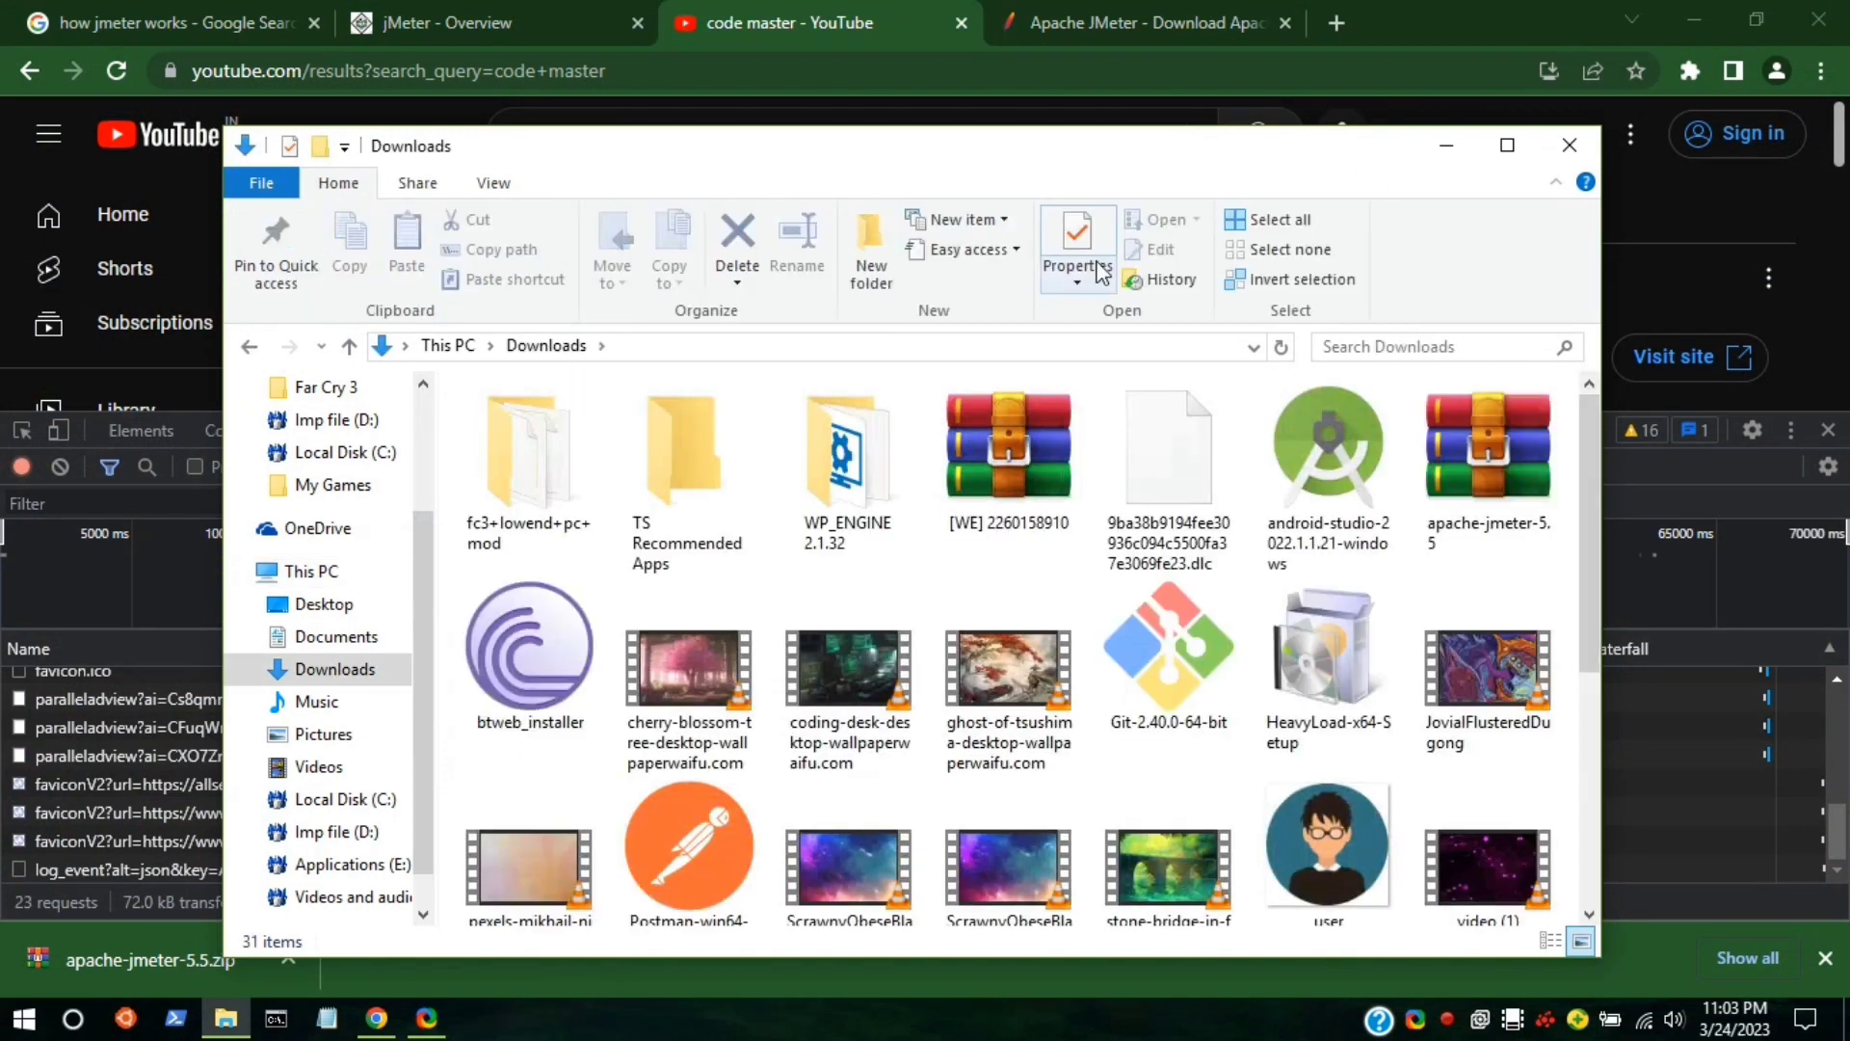
# Extract apache-jmeter-5.5.zip here, minimise Explorer and dismiss Chrome's download bar.
pyautogui.click(1528, 503)
pyautogui.rightClick(1523, 499)
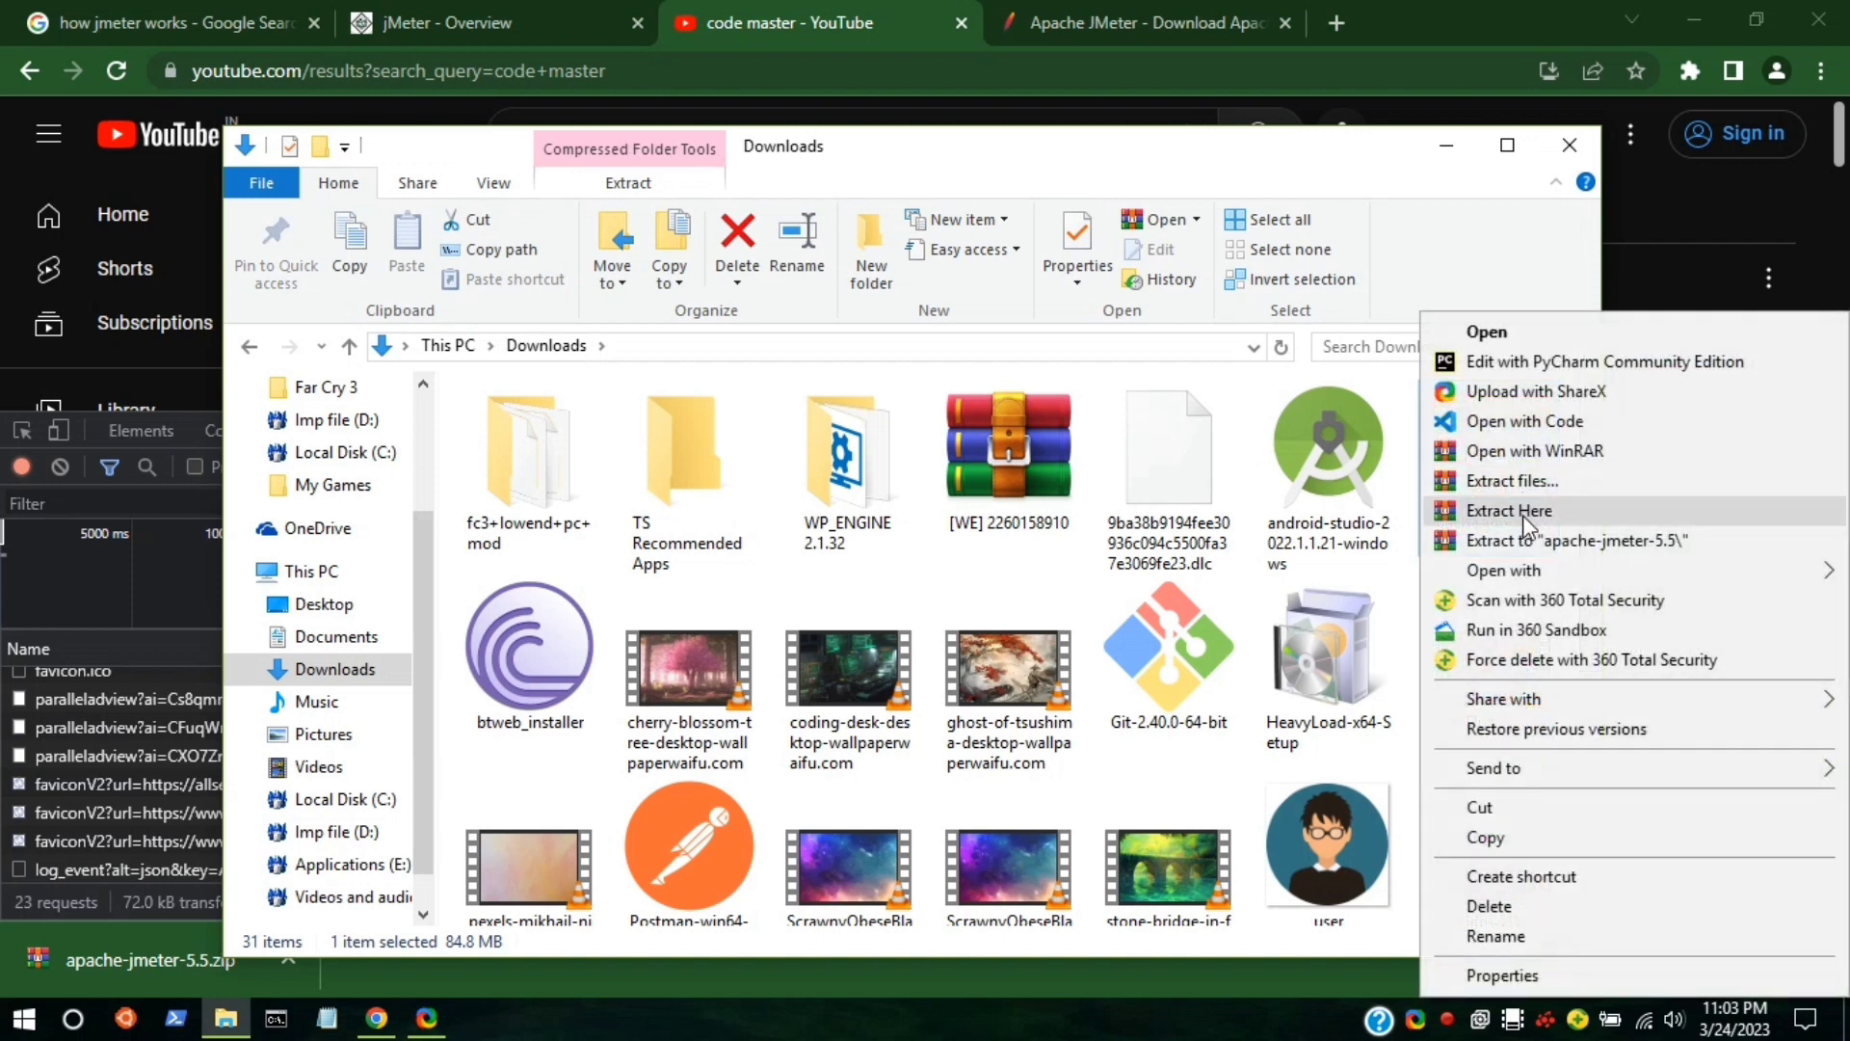
pyautogui.click(1523, 513)
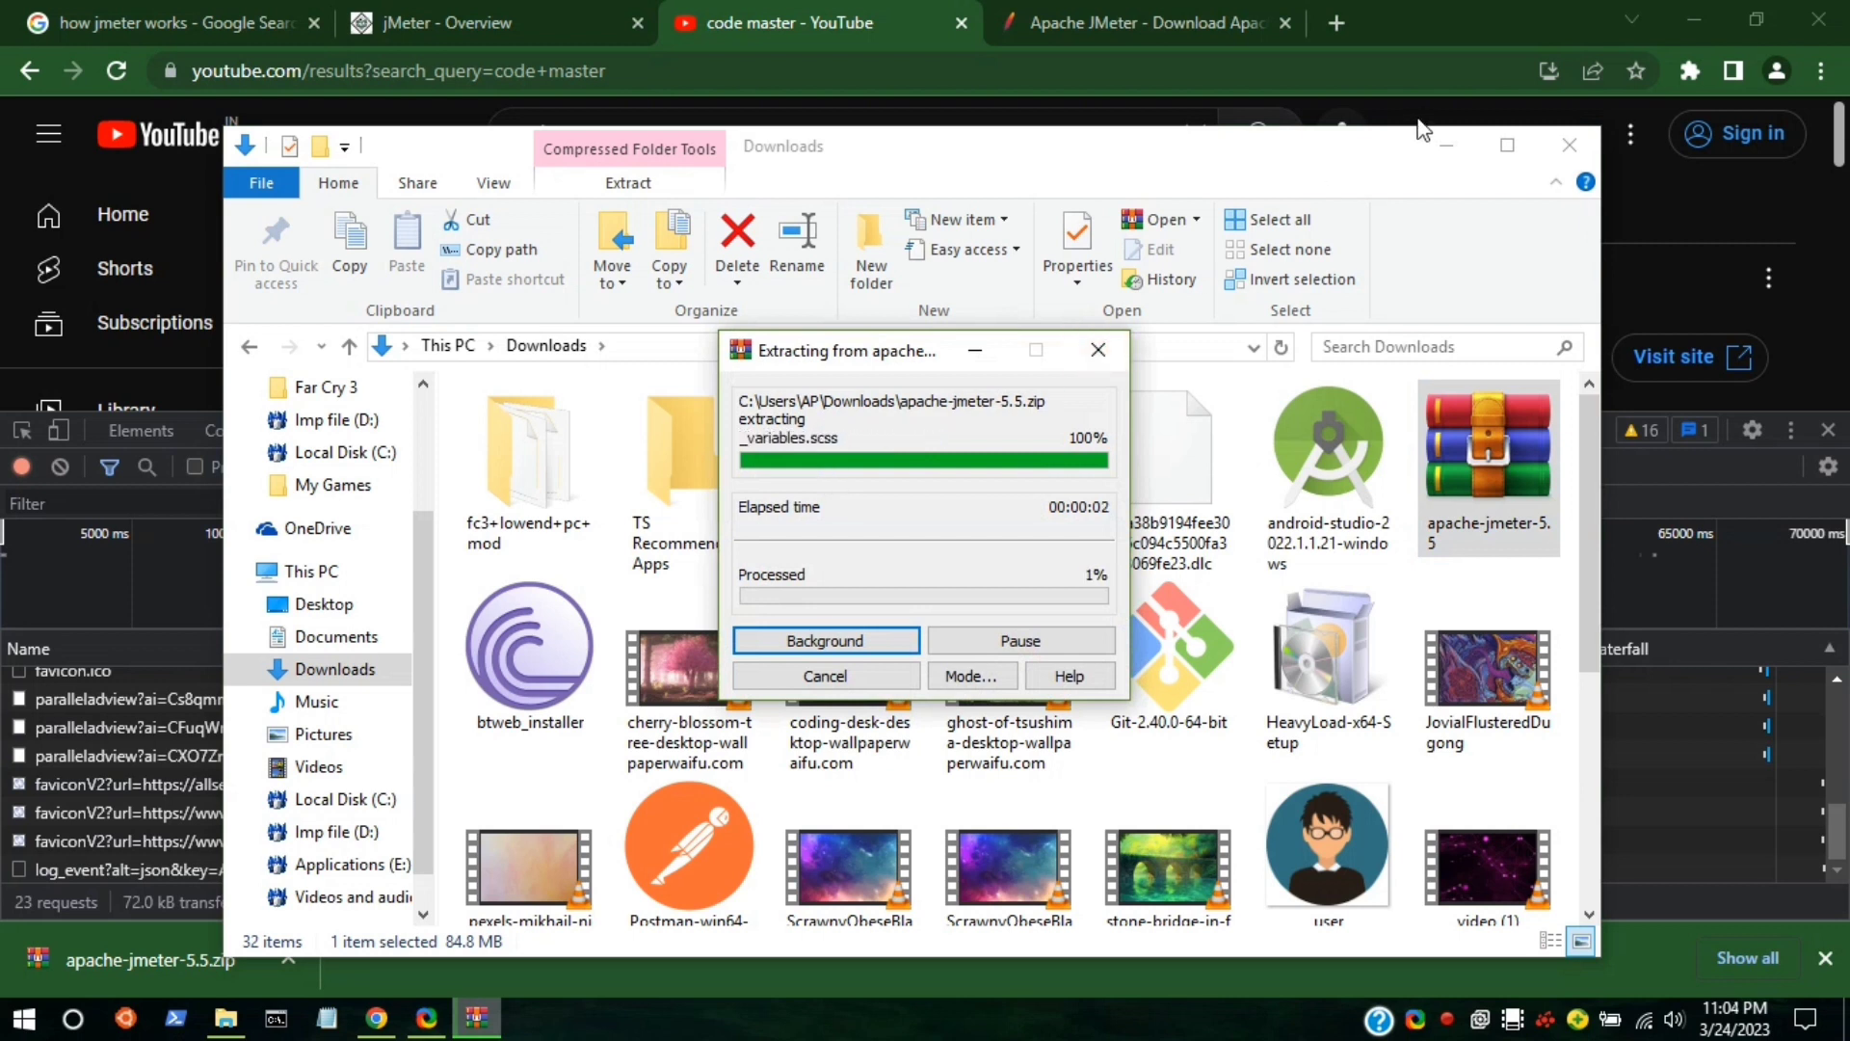
pyautogui.click(1445, 145)
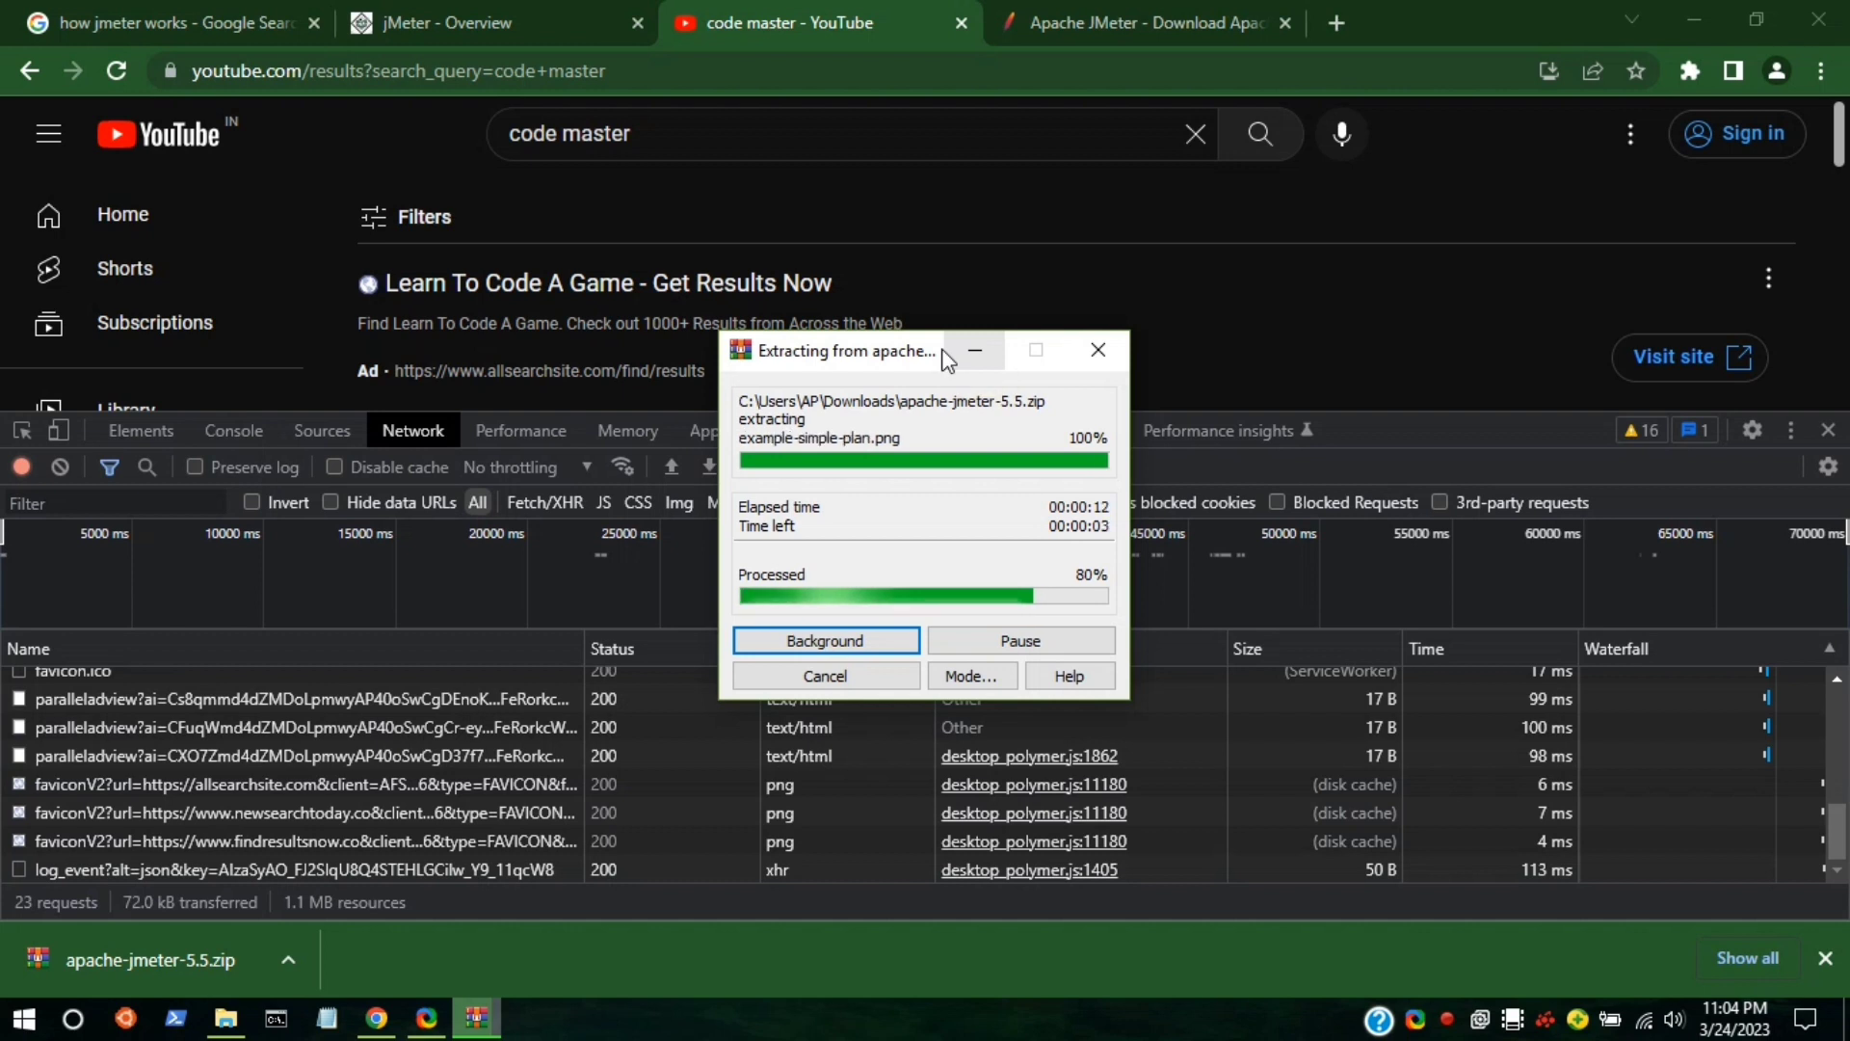
pyautogui.click(1825, 961)
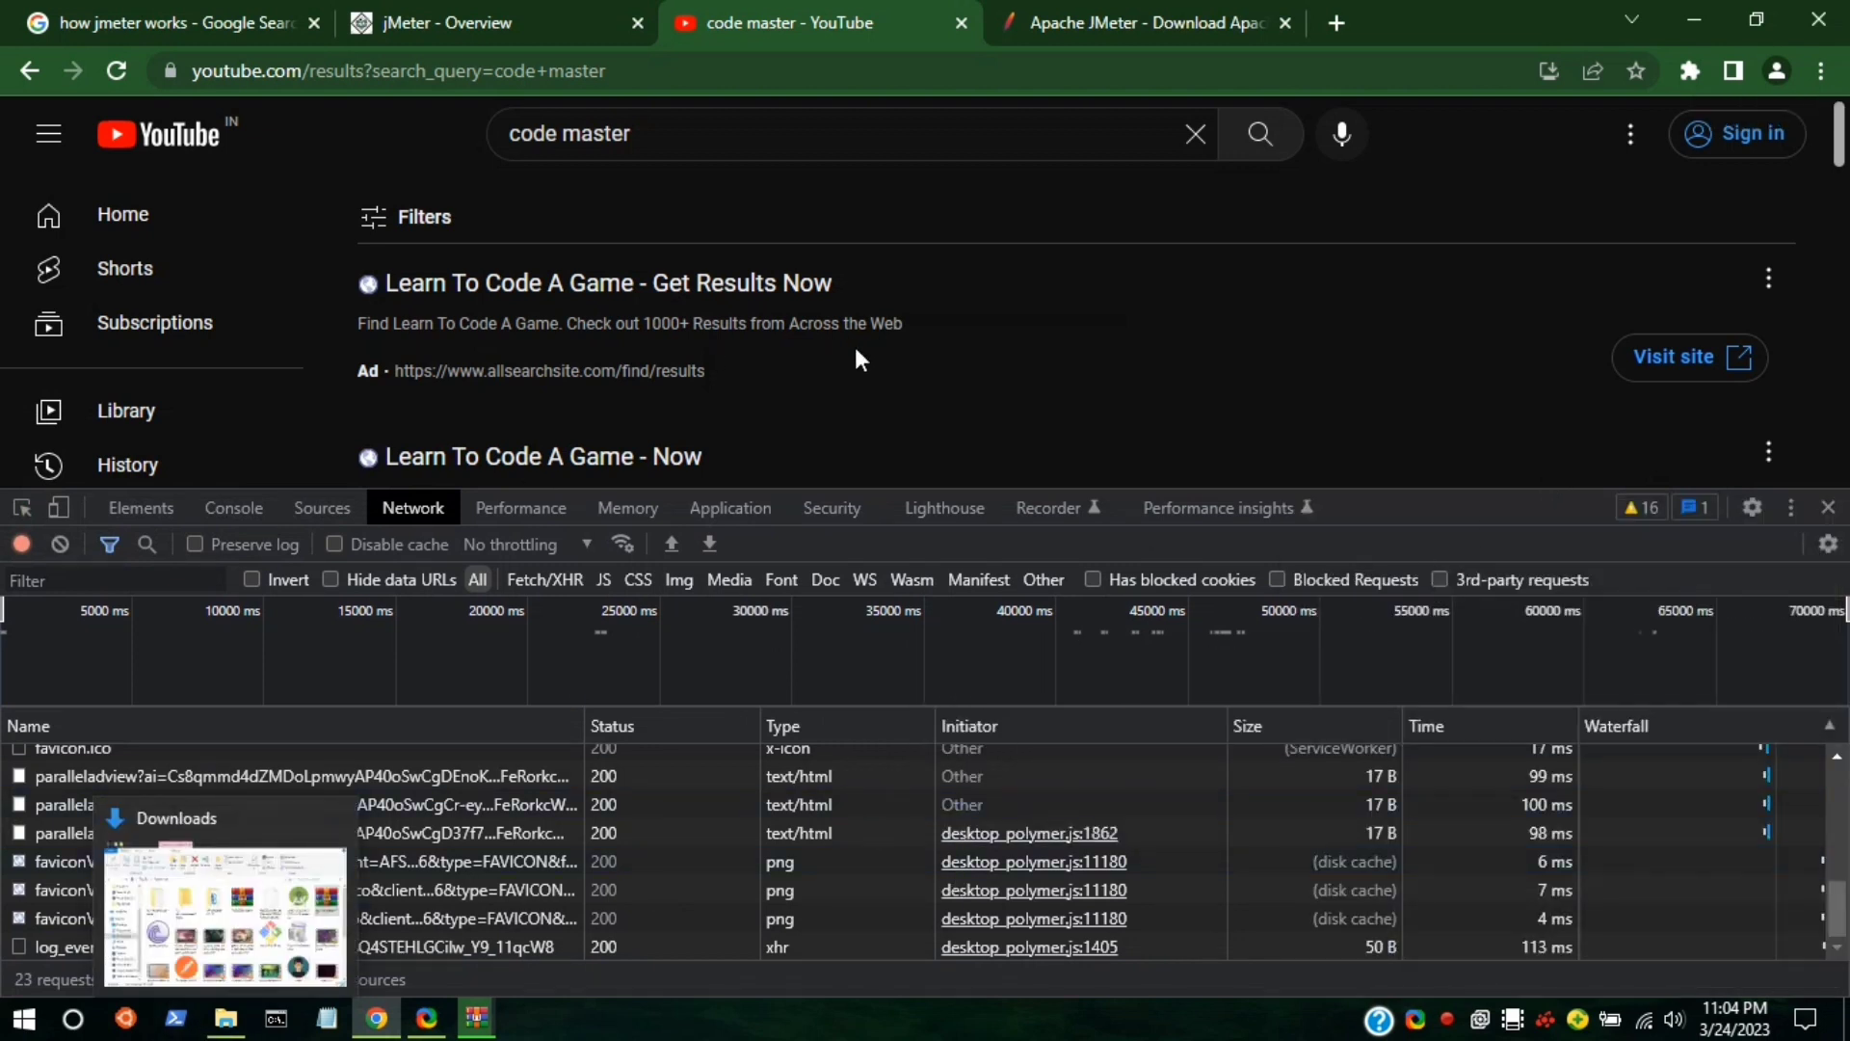
# Open a new tab and search Google for blazemeter via the omnibox suggestion.
pyautogui.click(959, 323)
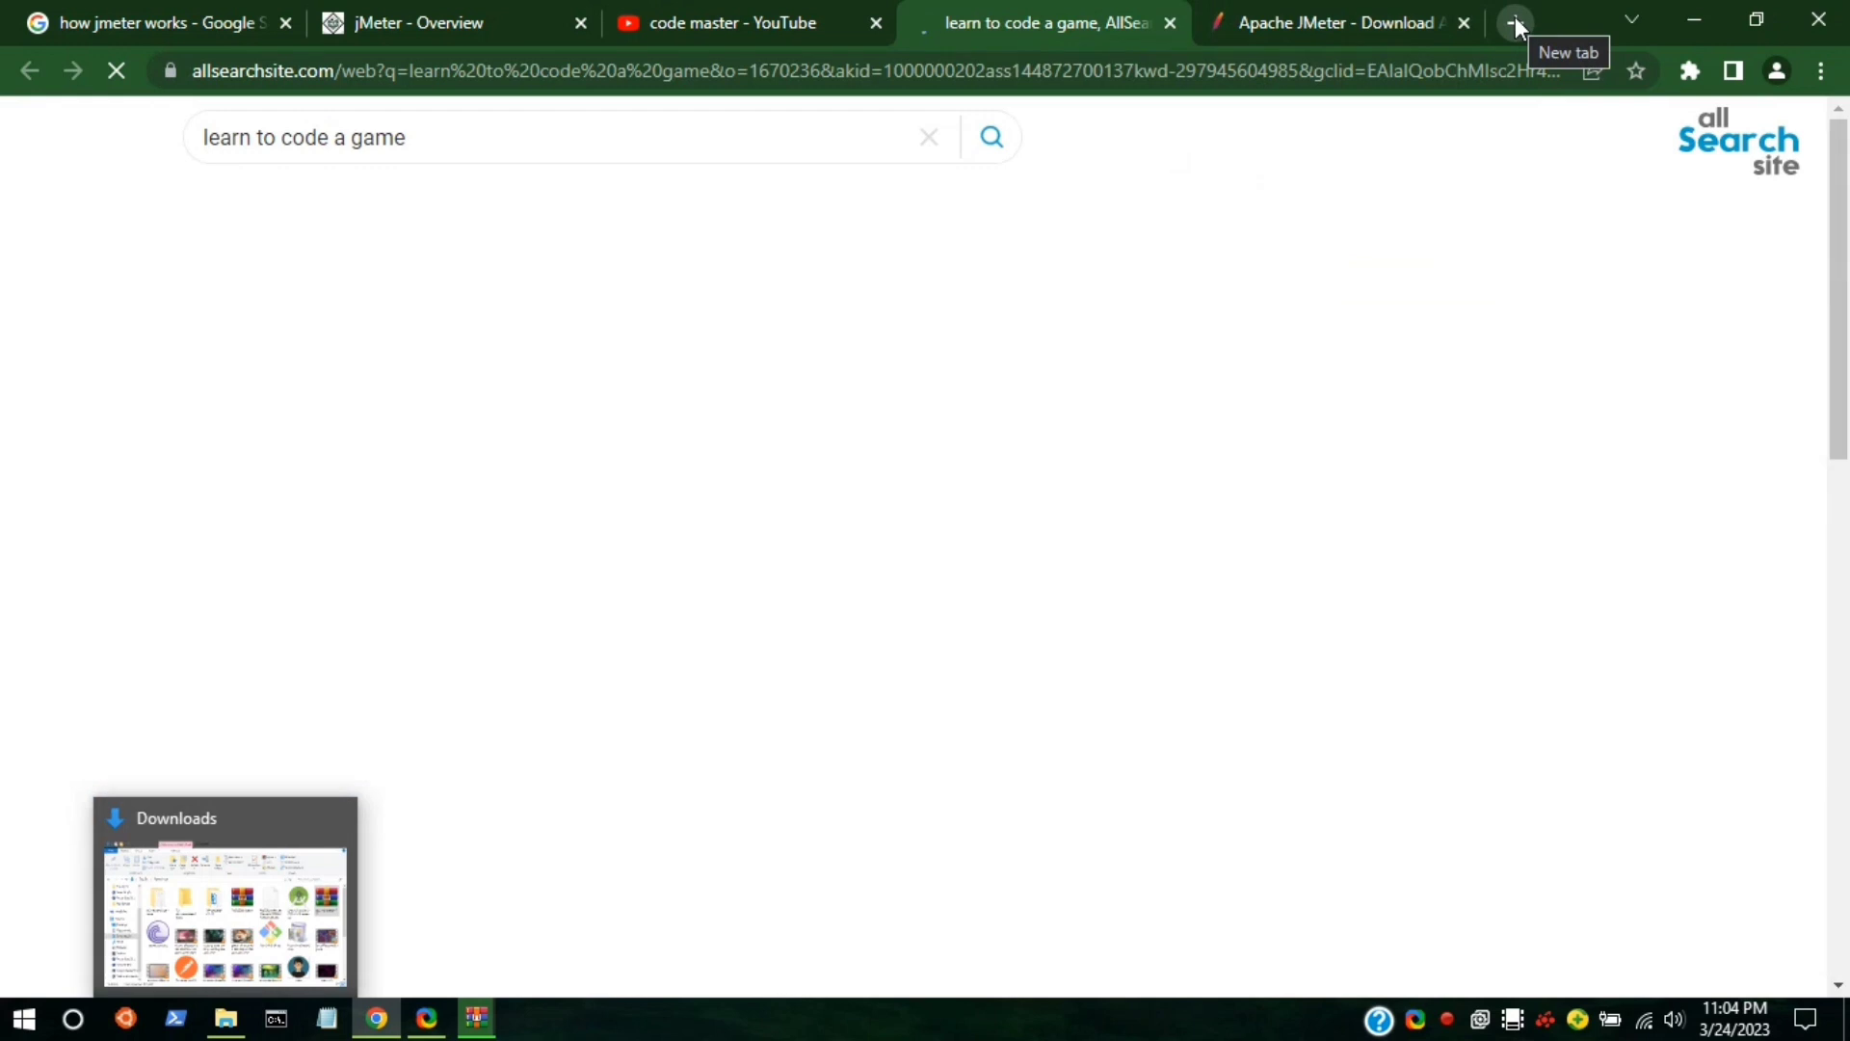
pyautogui.click(1515, 23)
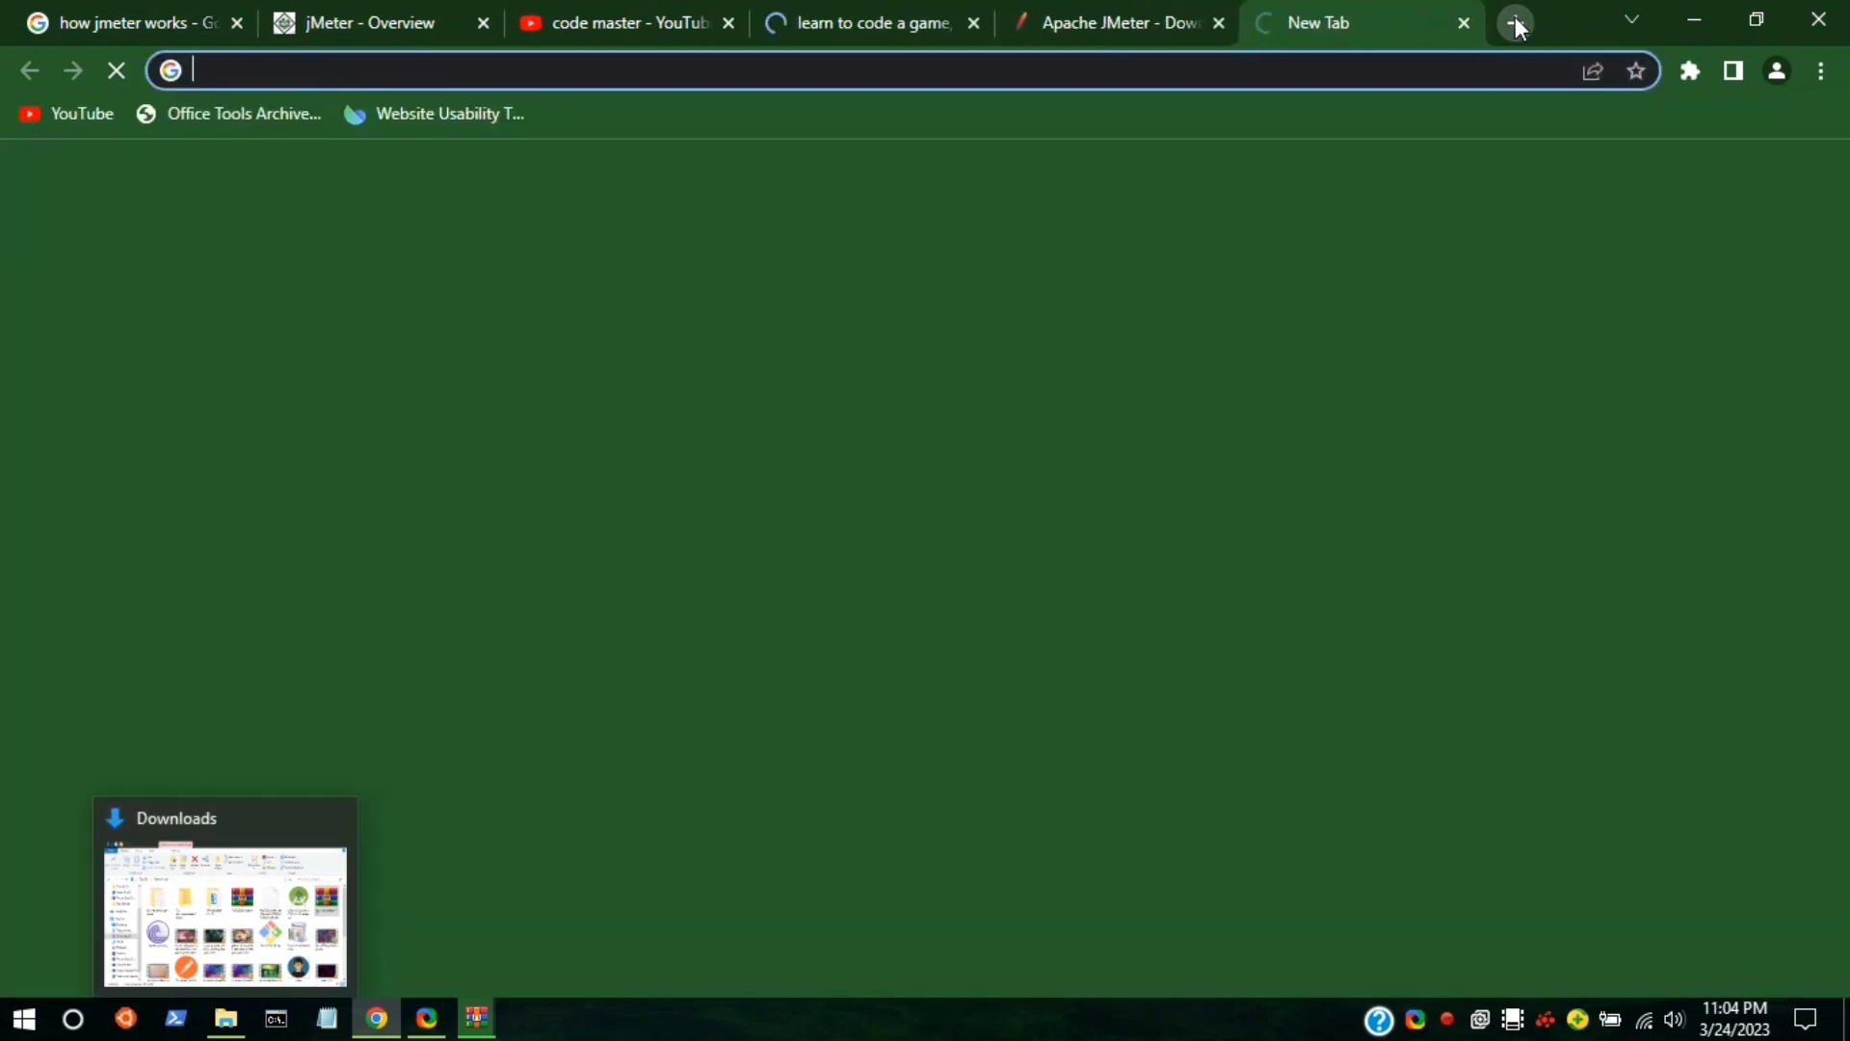
pyautogui.click(1388, 61)
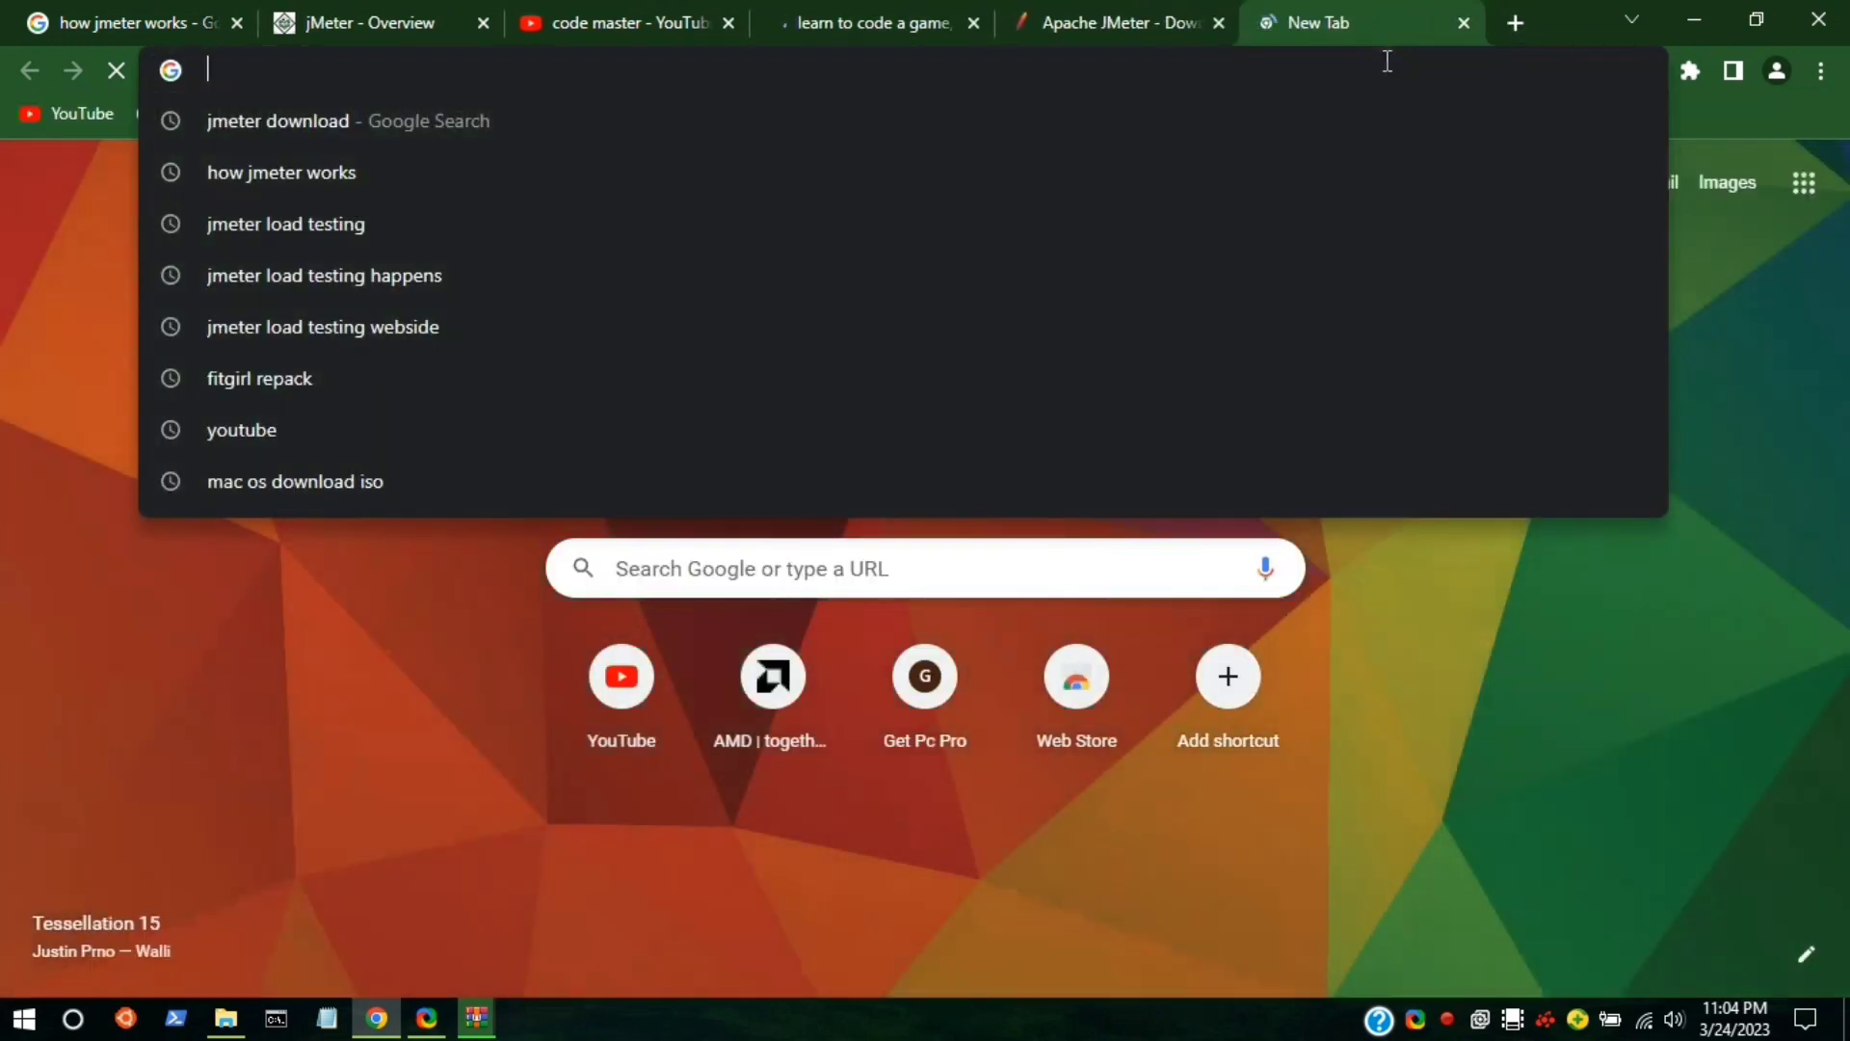
pyautogui.write('ba')
pyautogui.press('BackSpace')
pyautogui.write('laze')
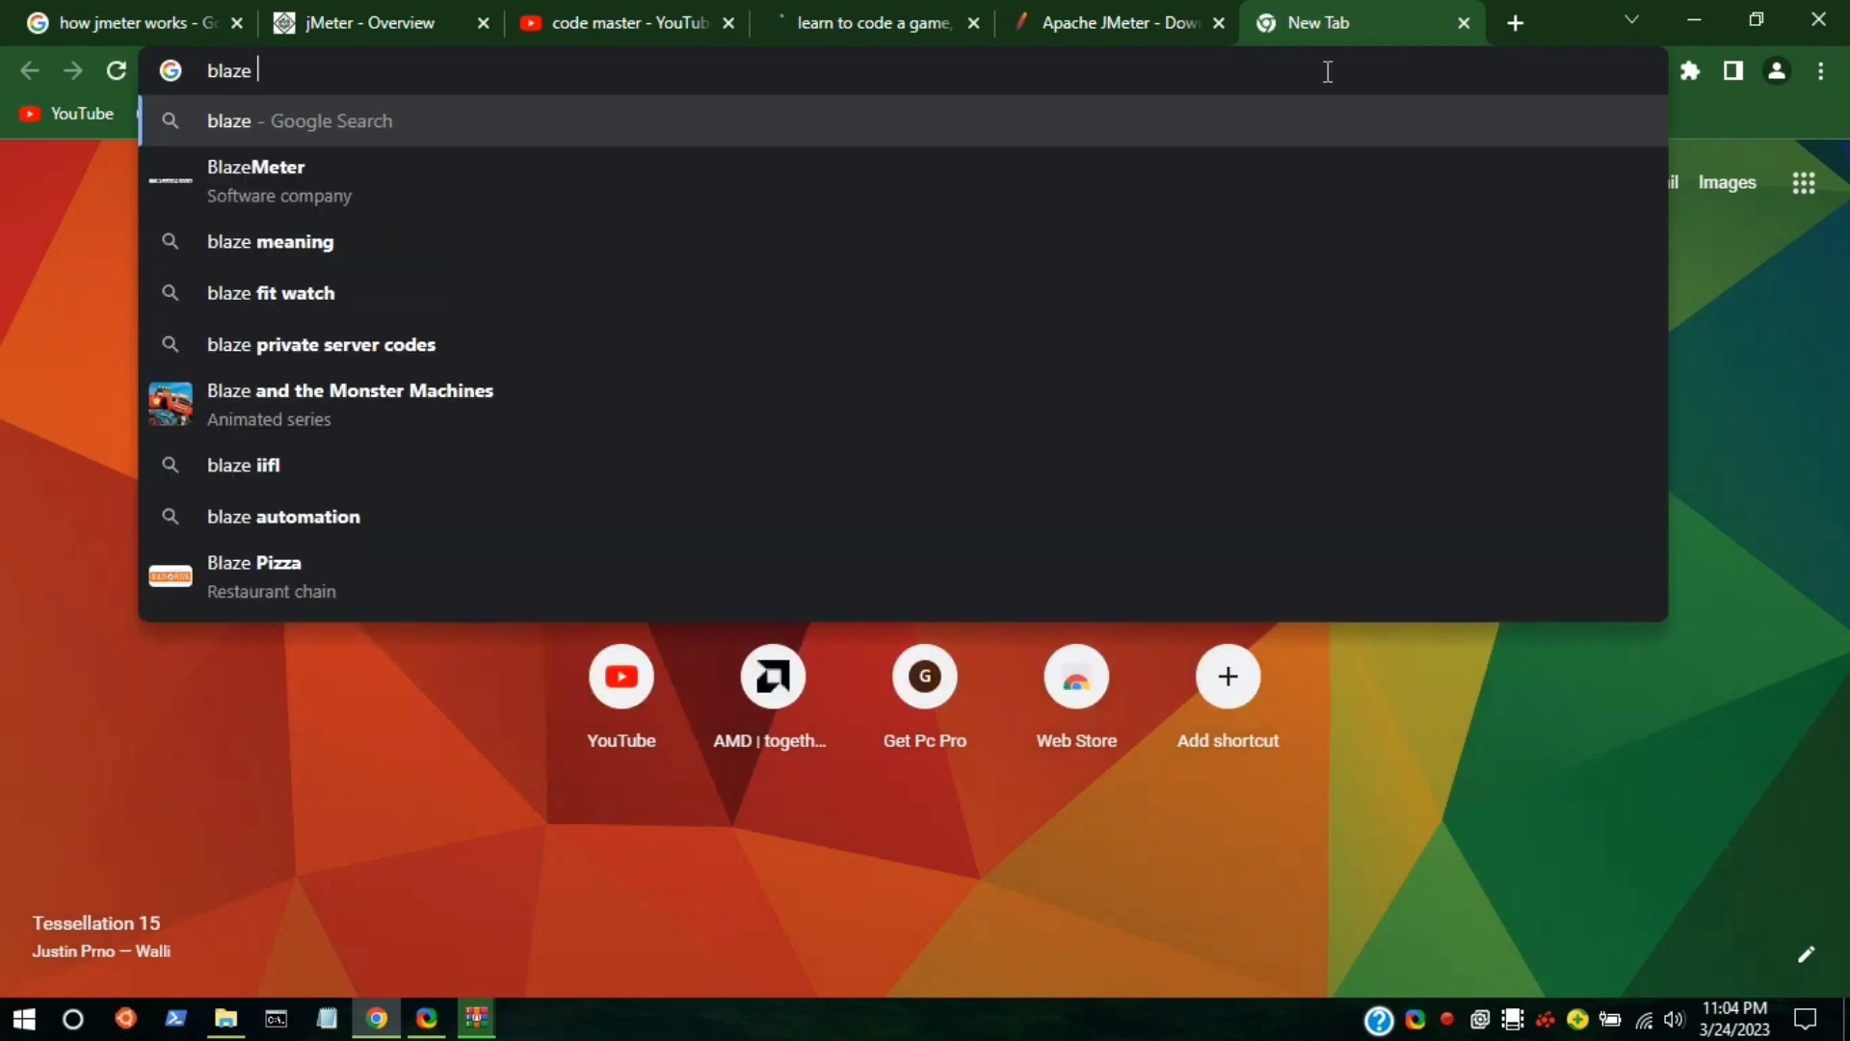
pyautogui.click(1125, 168)
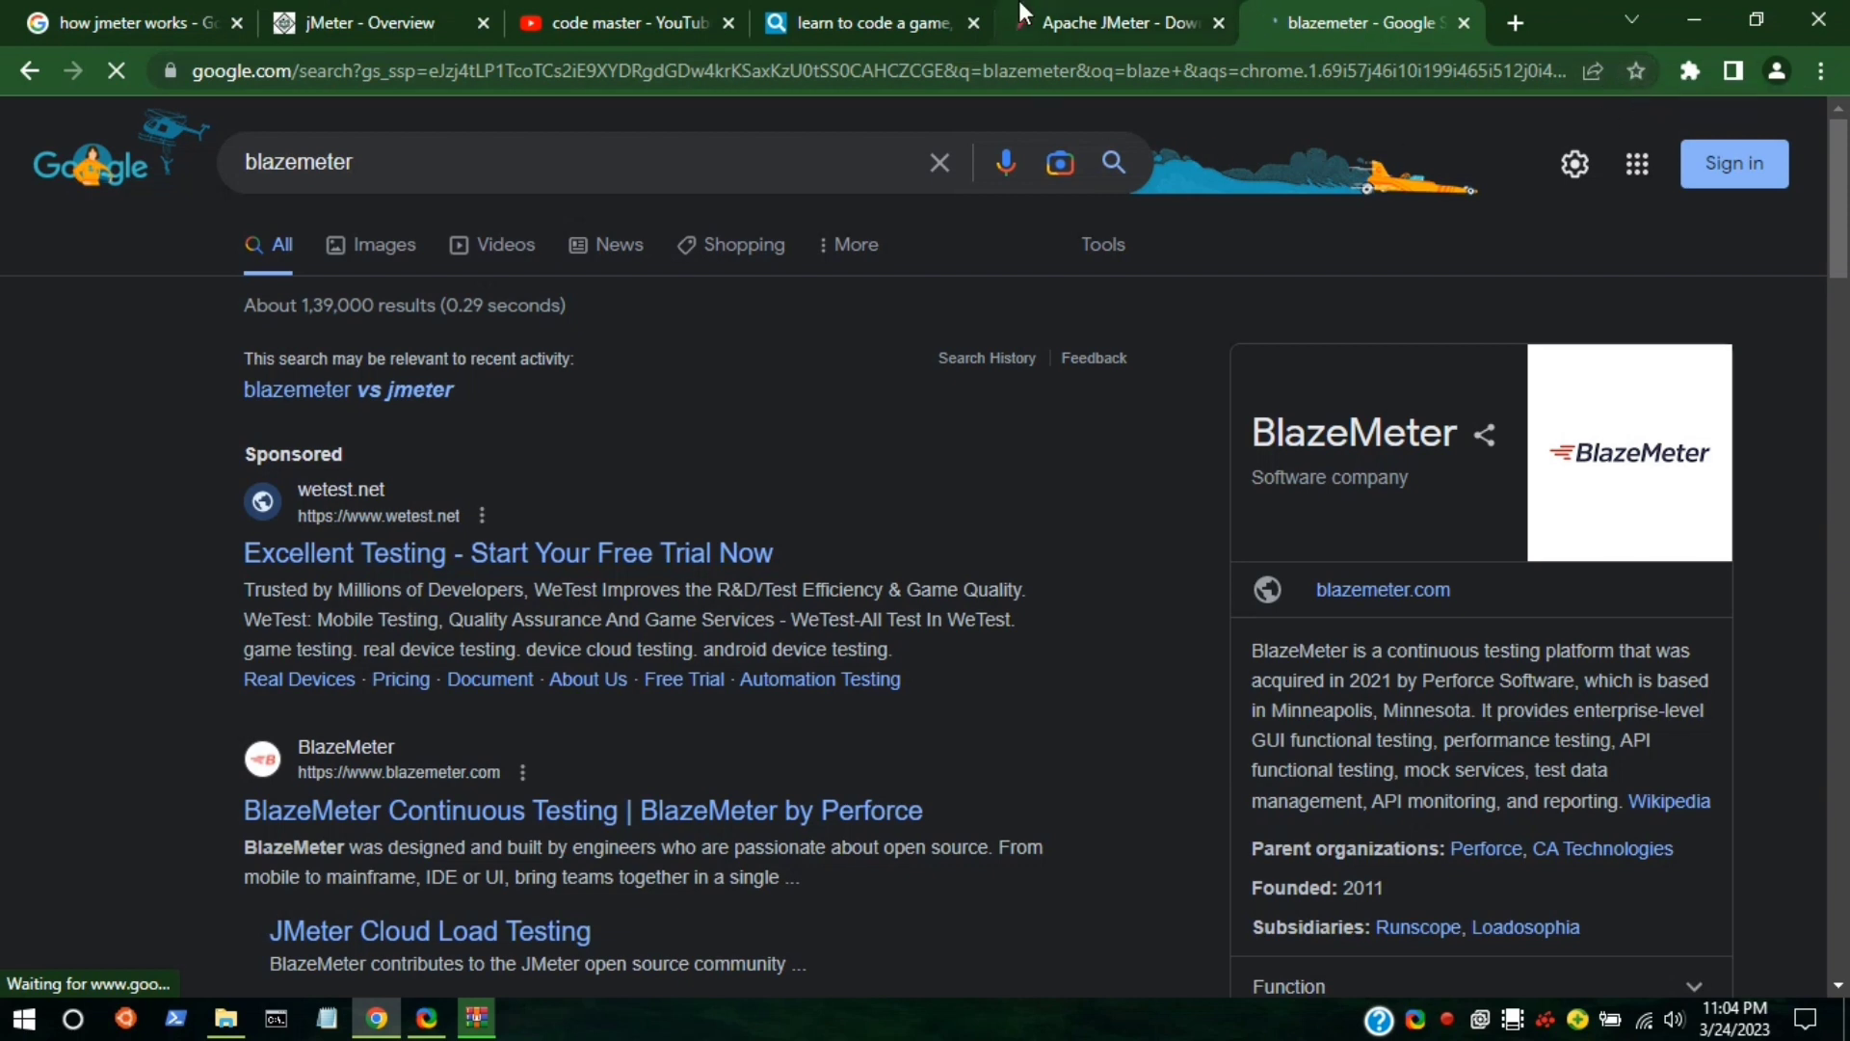
# Return YouTube to its Home page and clear the DevTools network log.
pyautogui.click(562, 6)
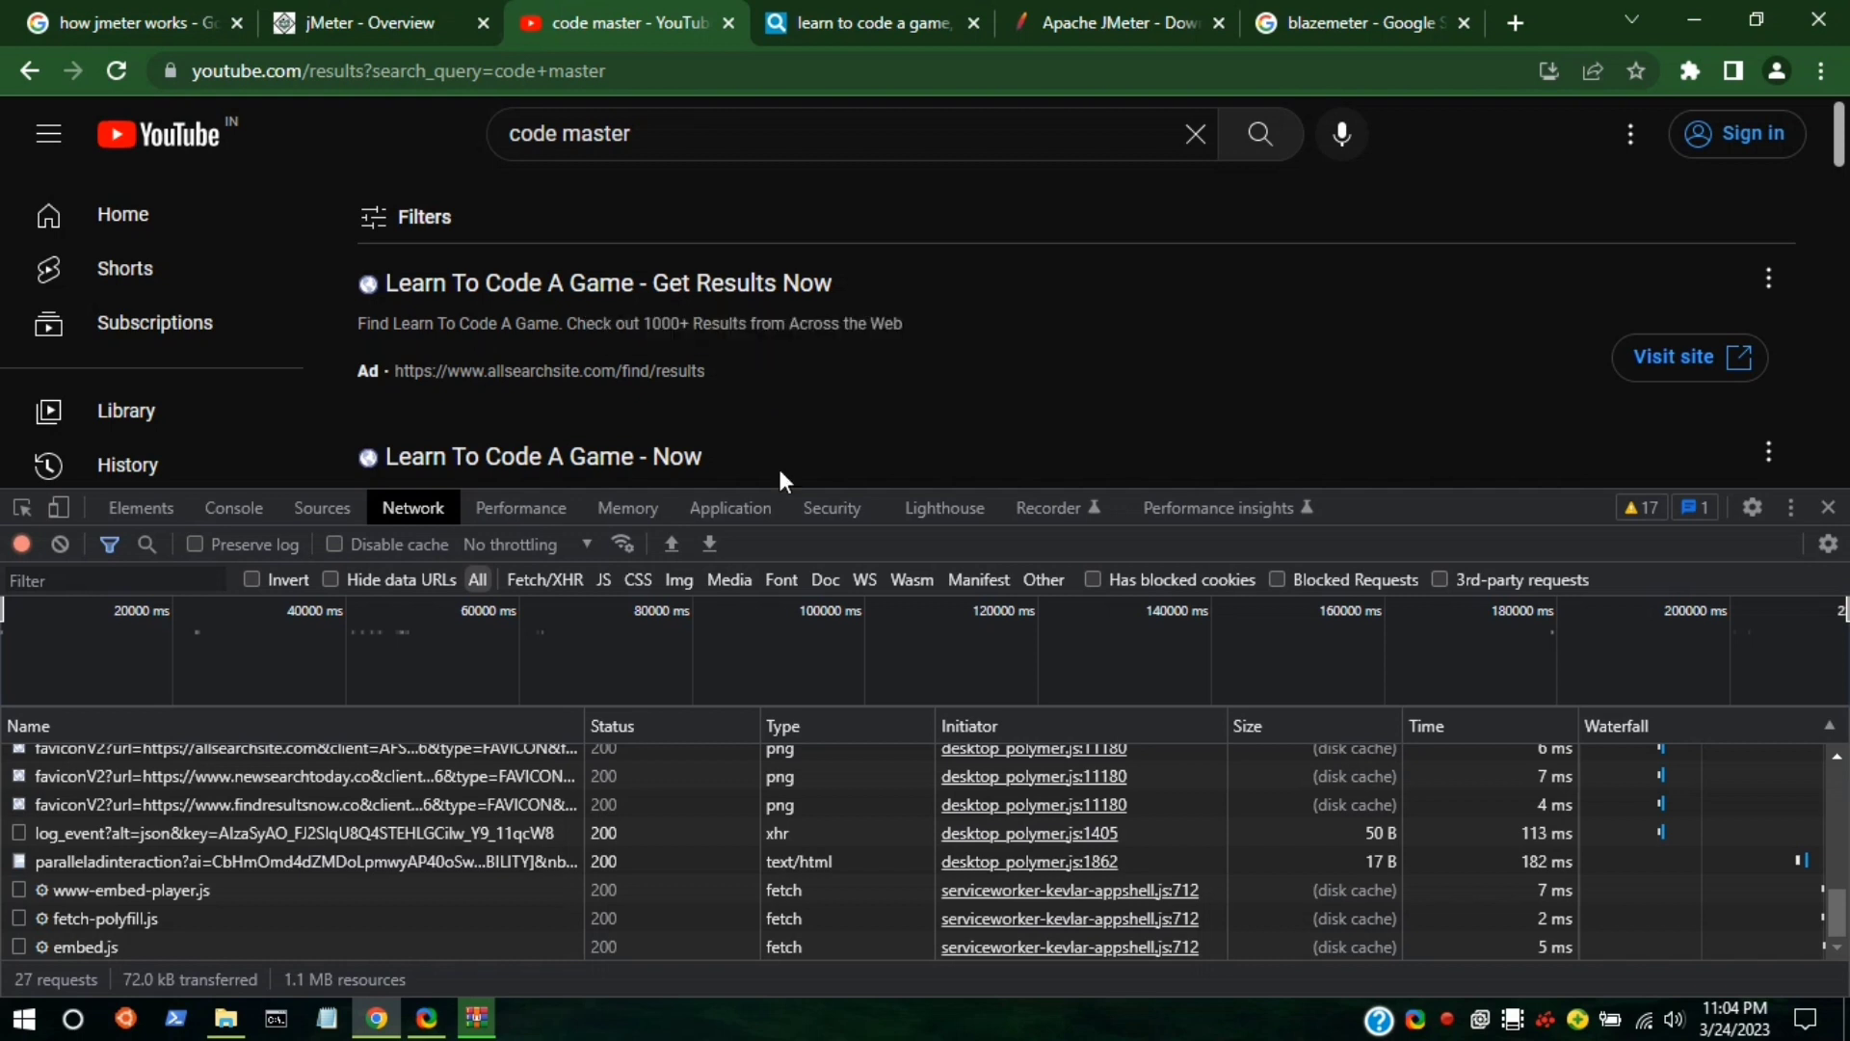
pyautogui.click(1193, 134)
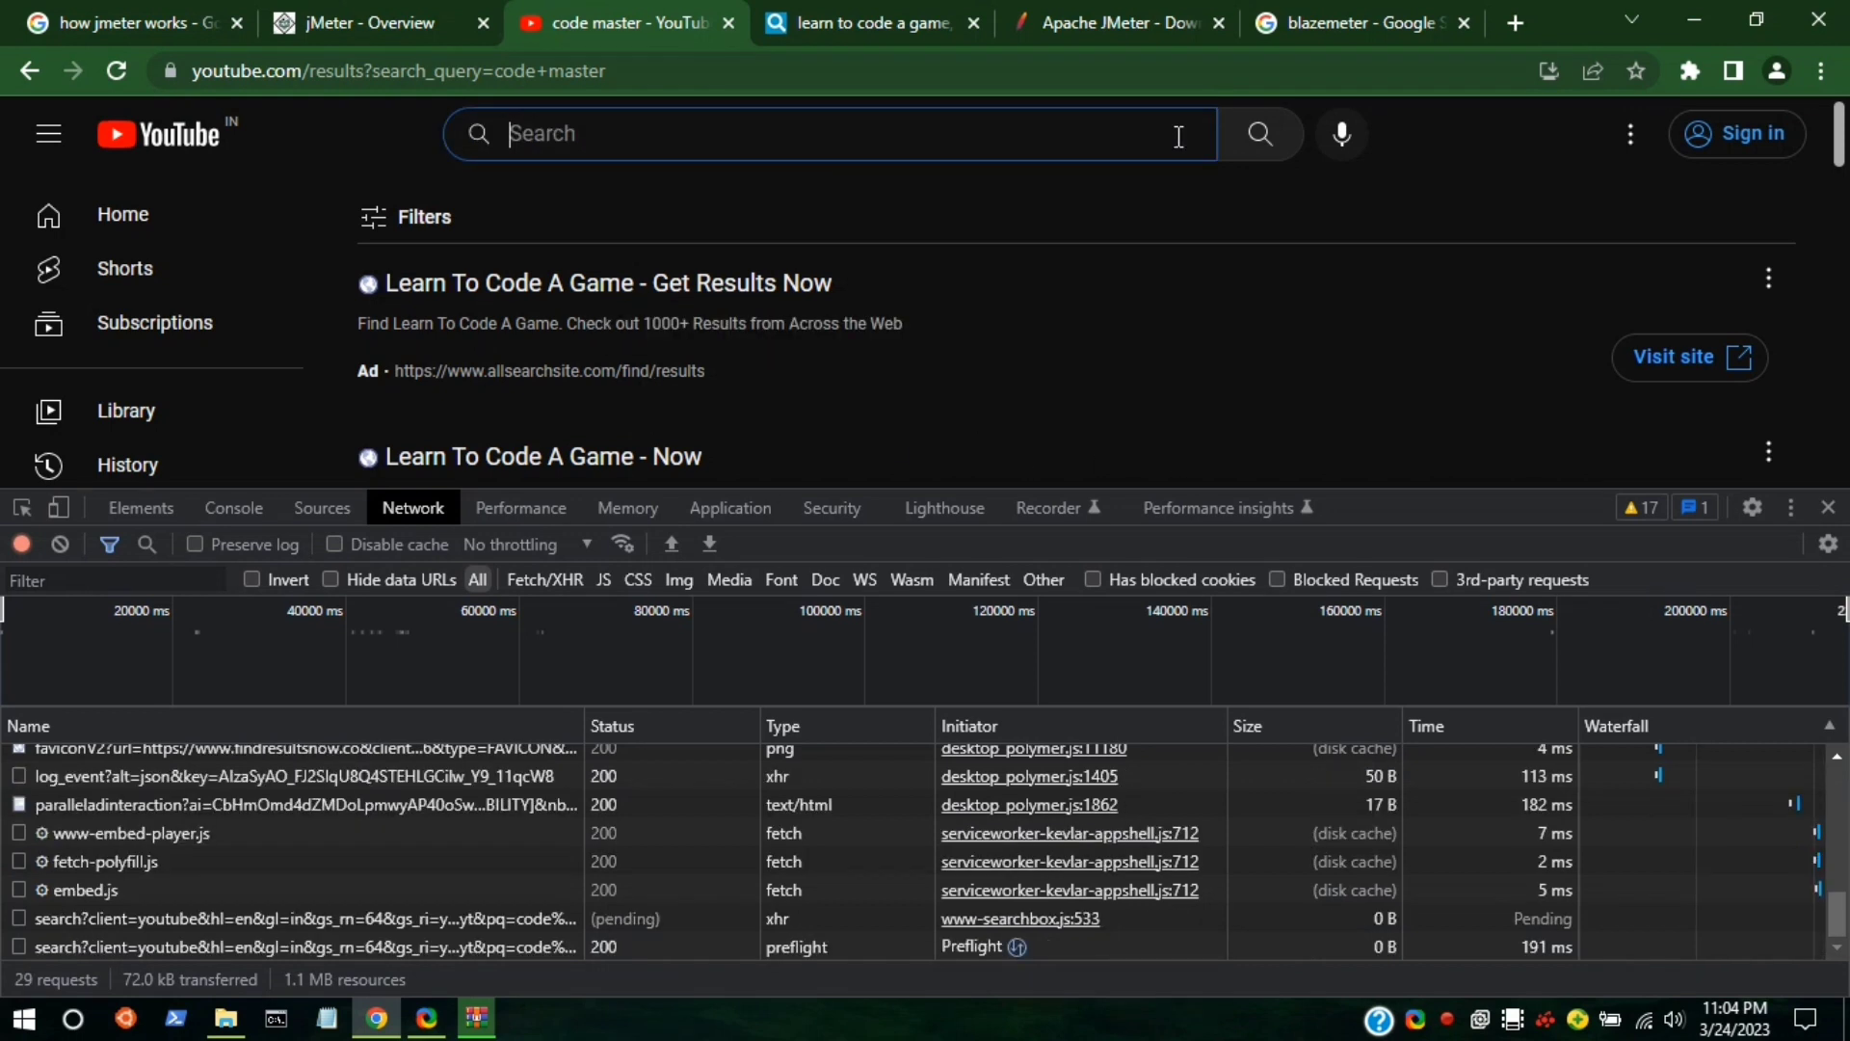
pyautogui.click(64, 214)
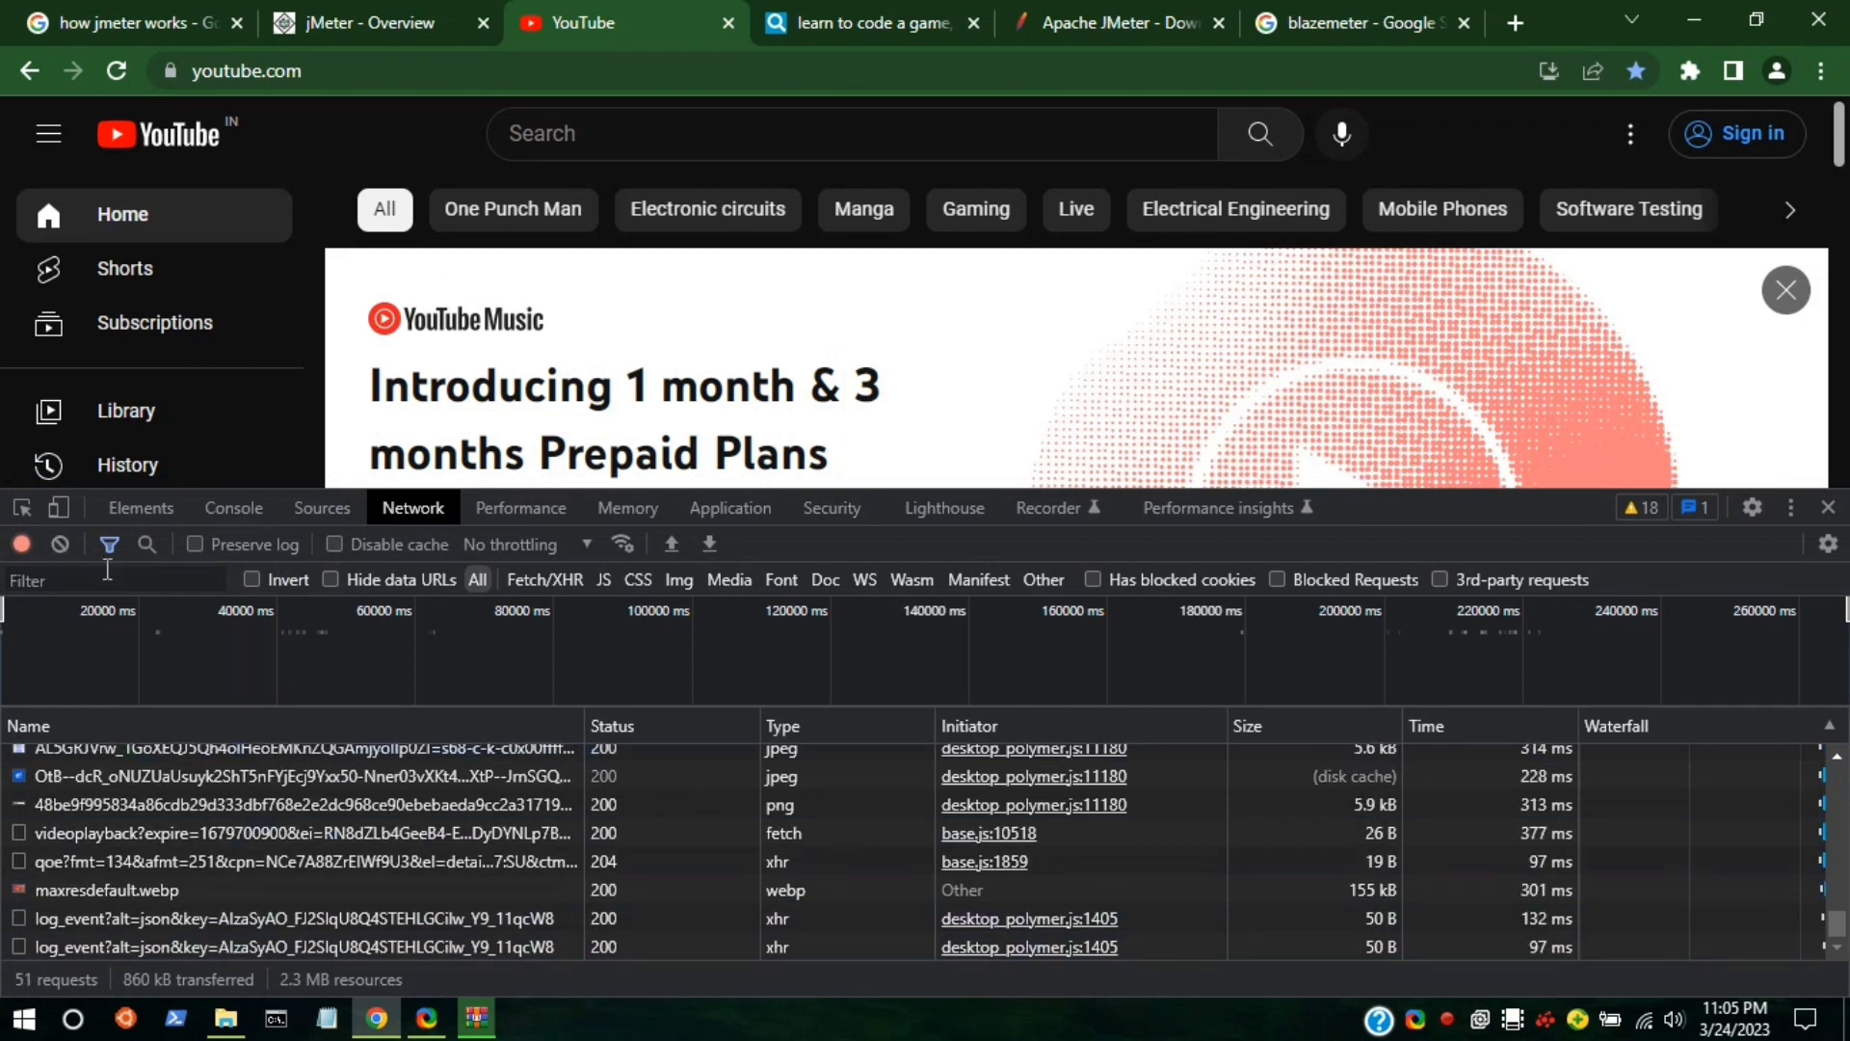
pyautogui.click(62, 546)
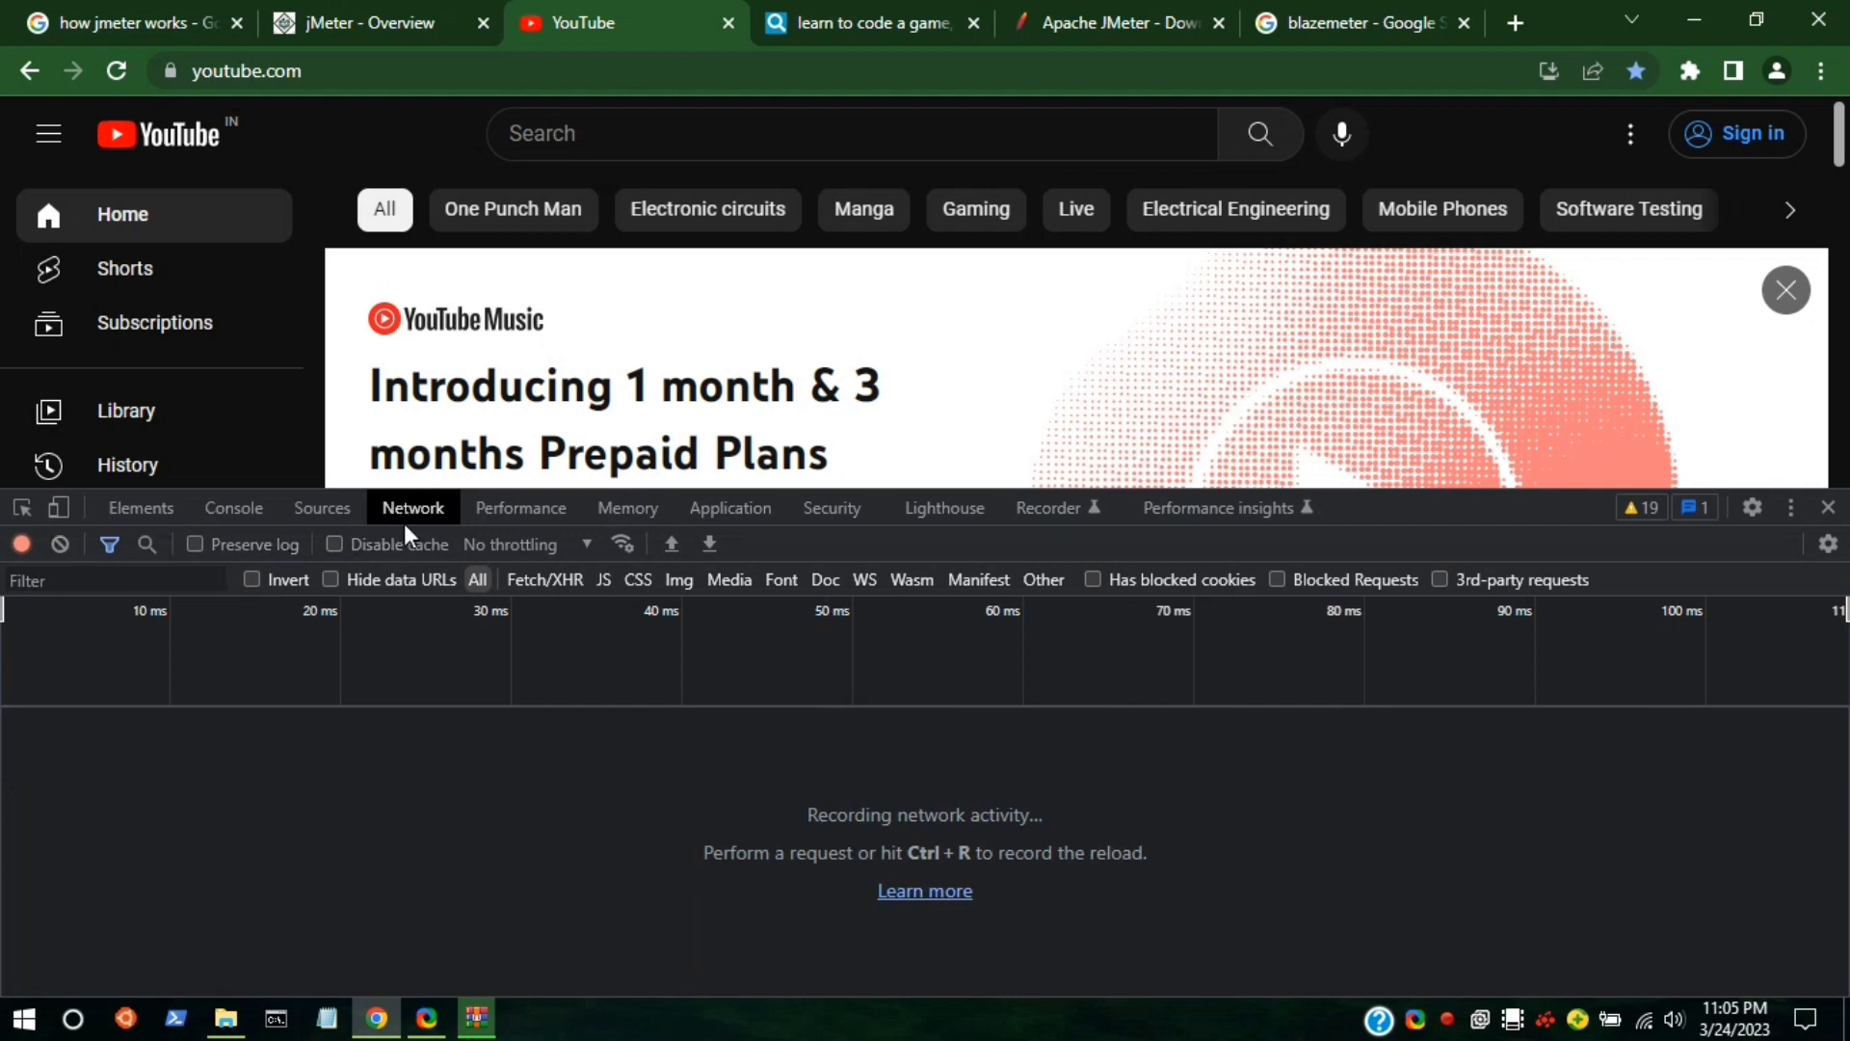
# Search YouTube for codemaster, then export the captured network traffic as HAR.
pyautogui.click(677, 132)
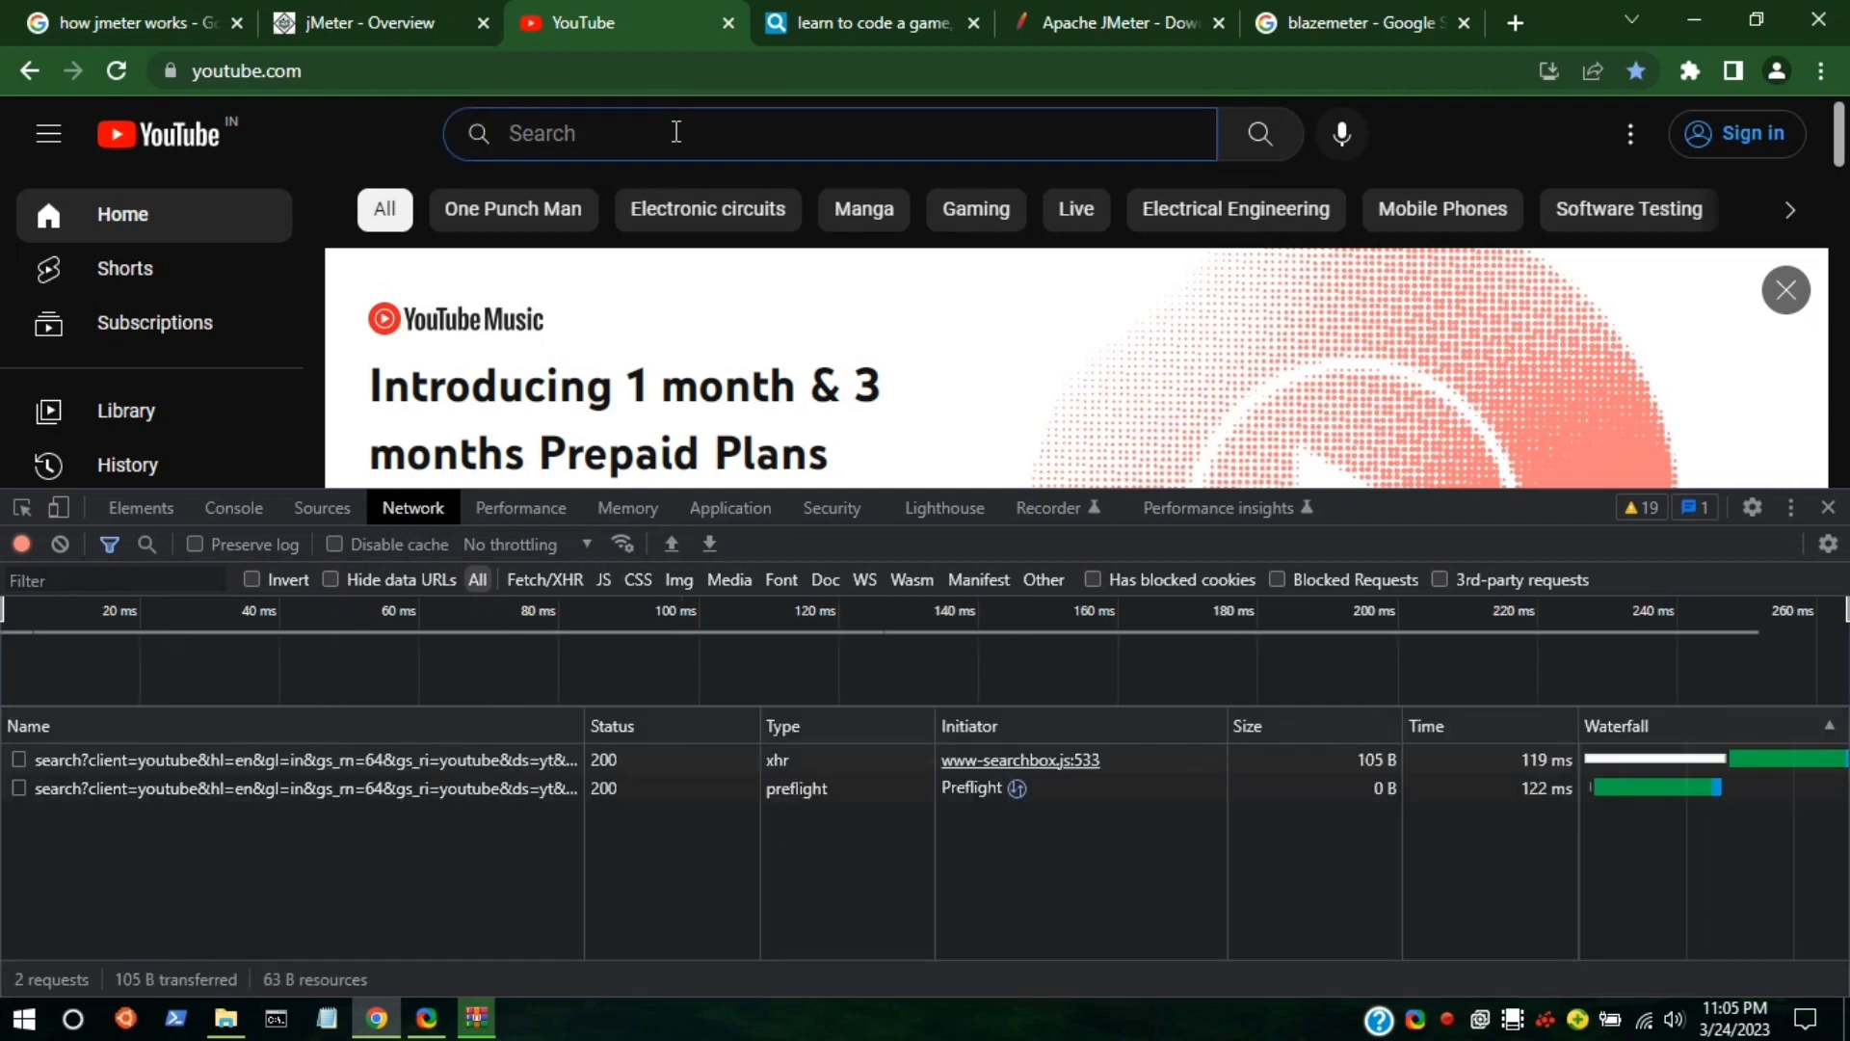
pyautogui.write('code')
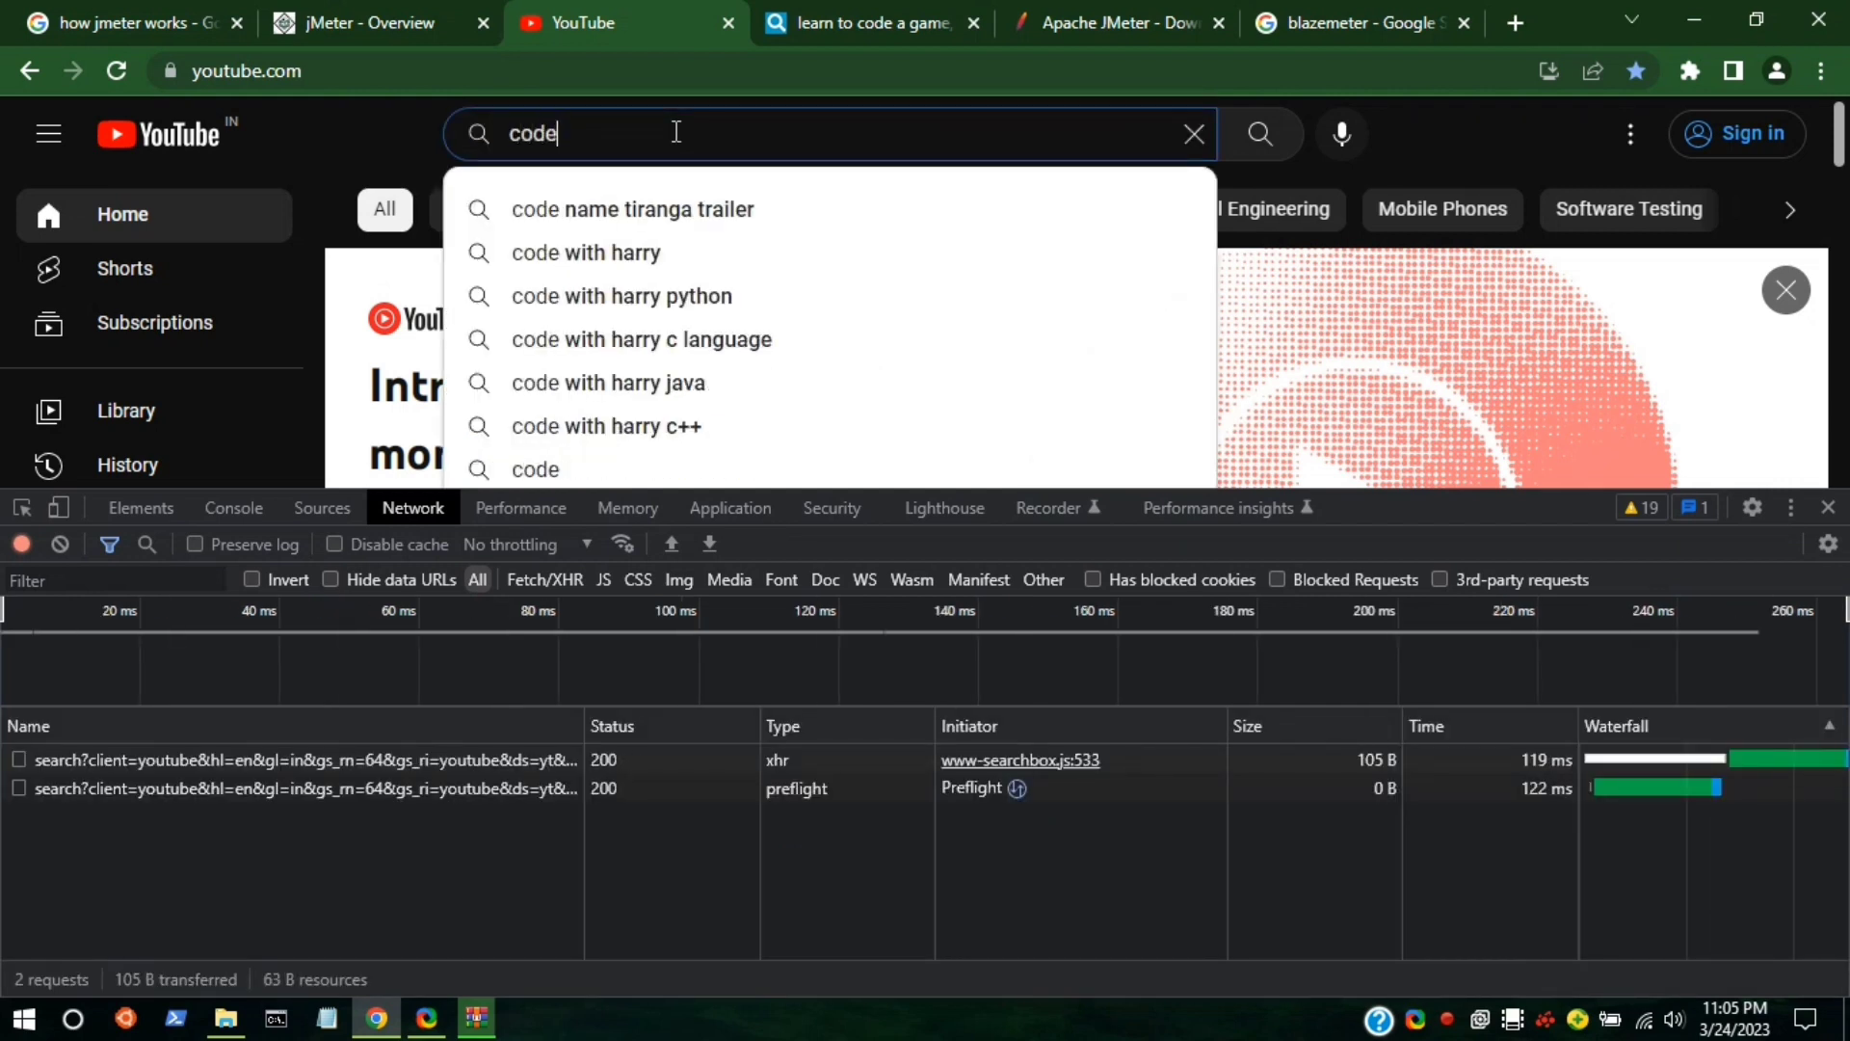
pyautogui.write('master')
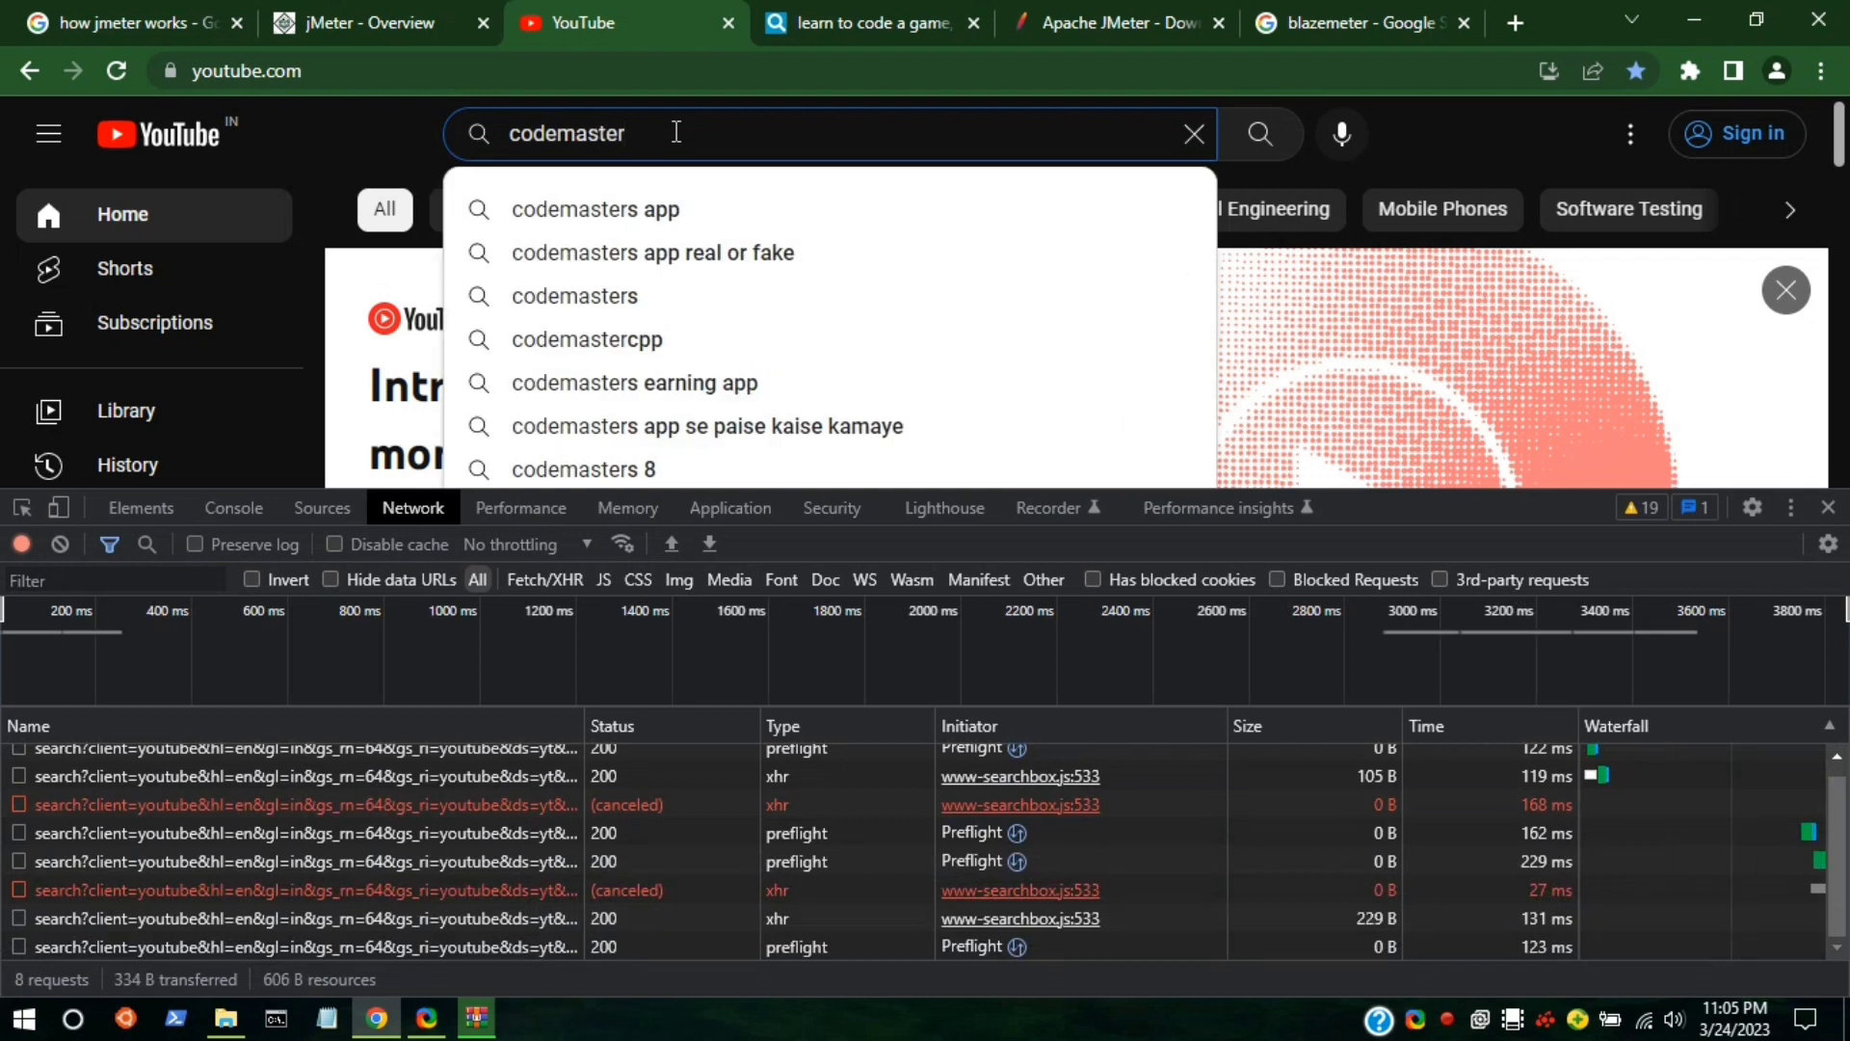
pyautogui.press('Return')
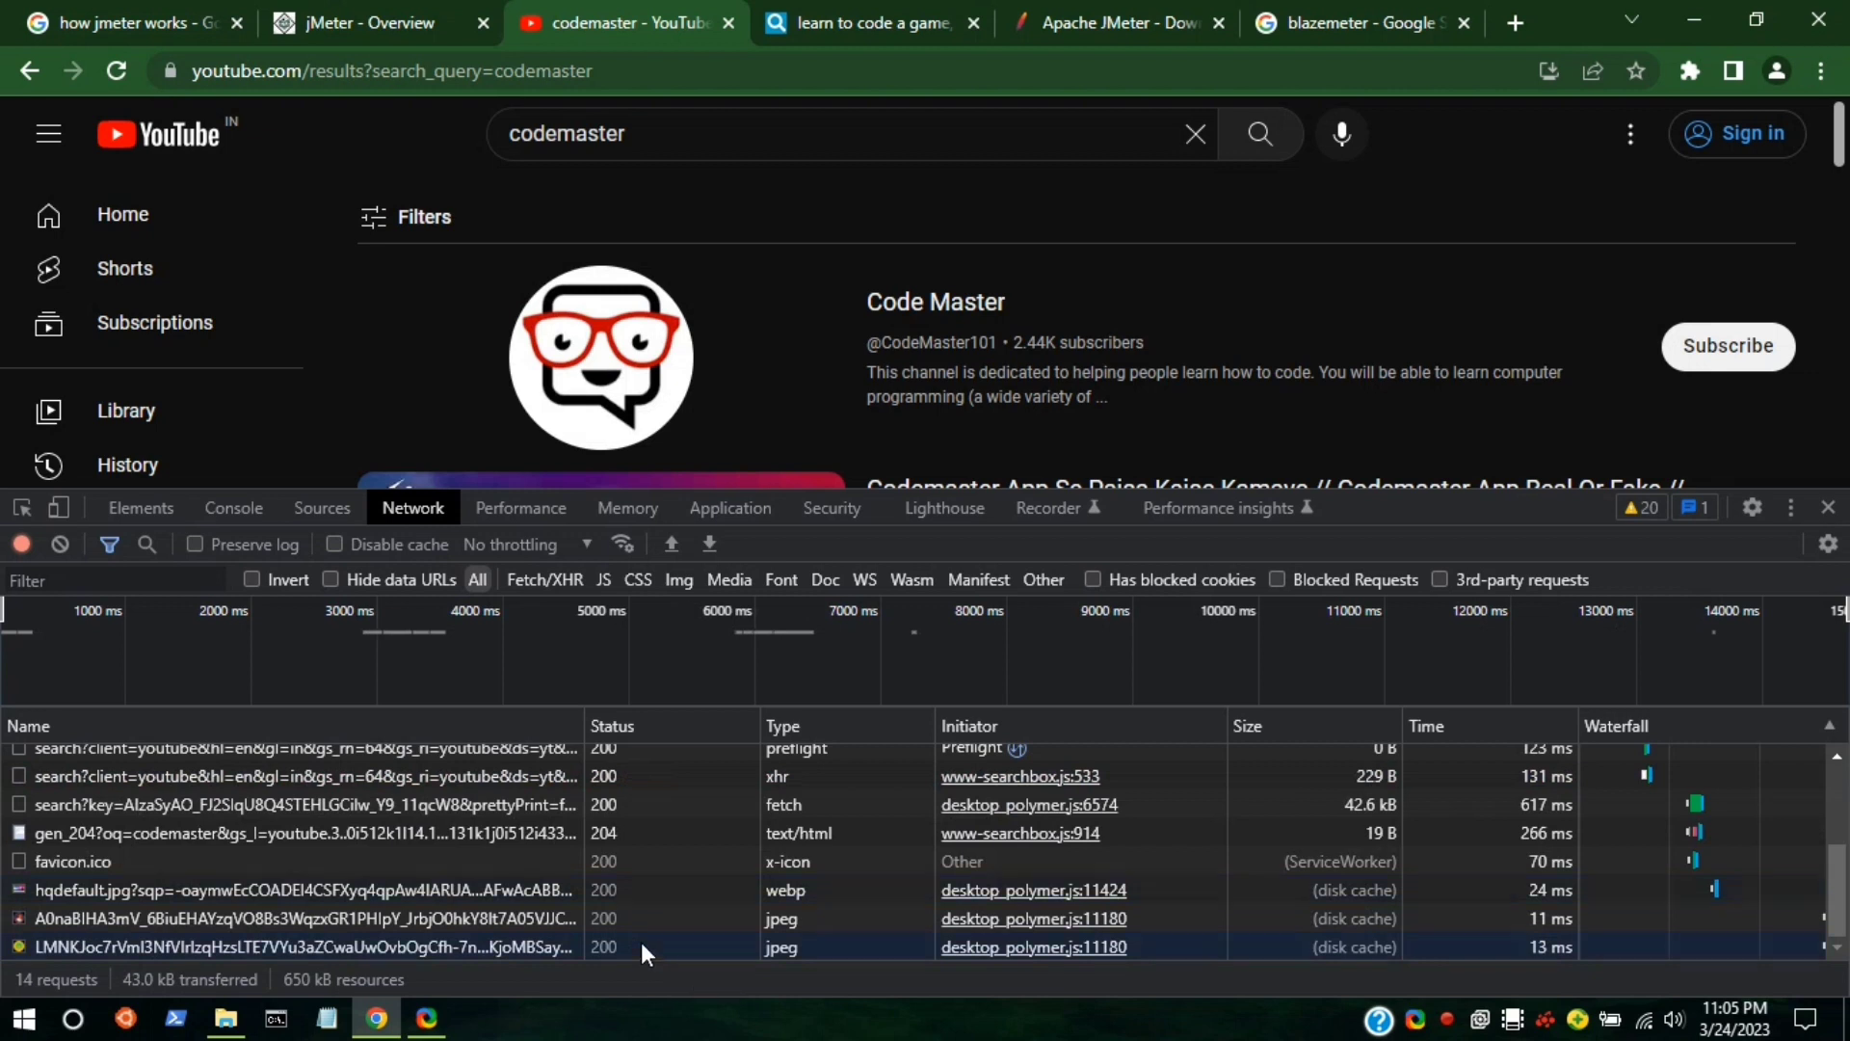
pyautogui.click(712, 543)
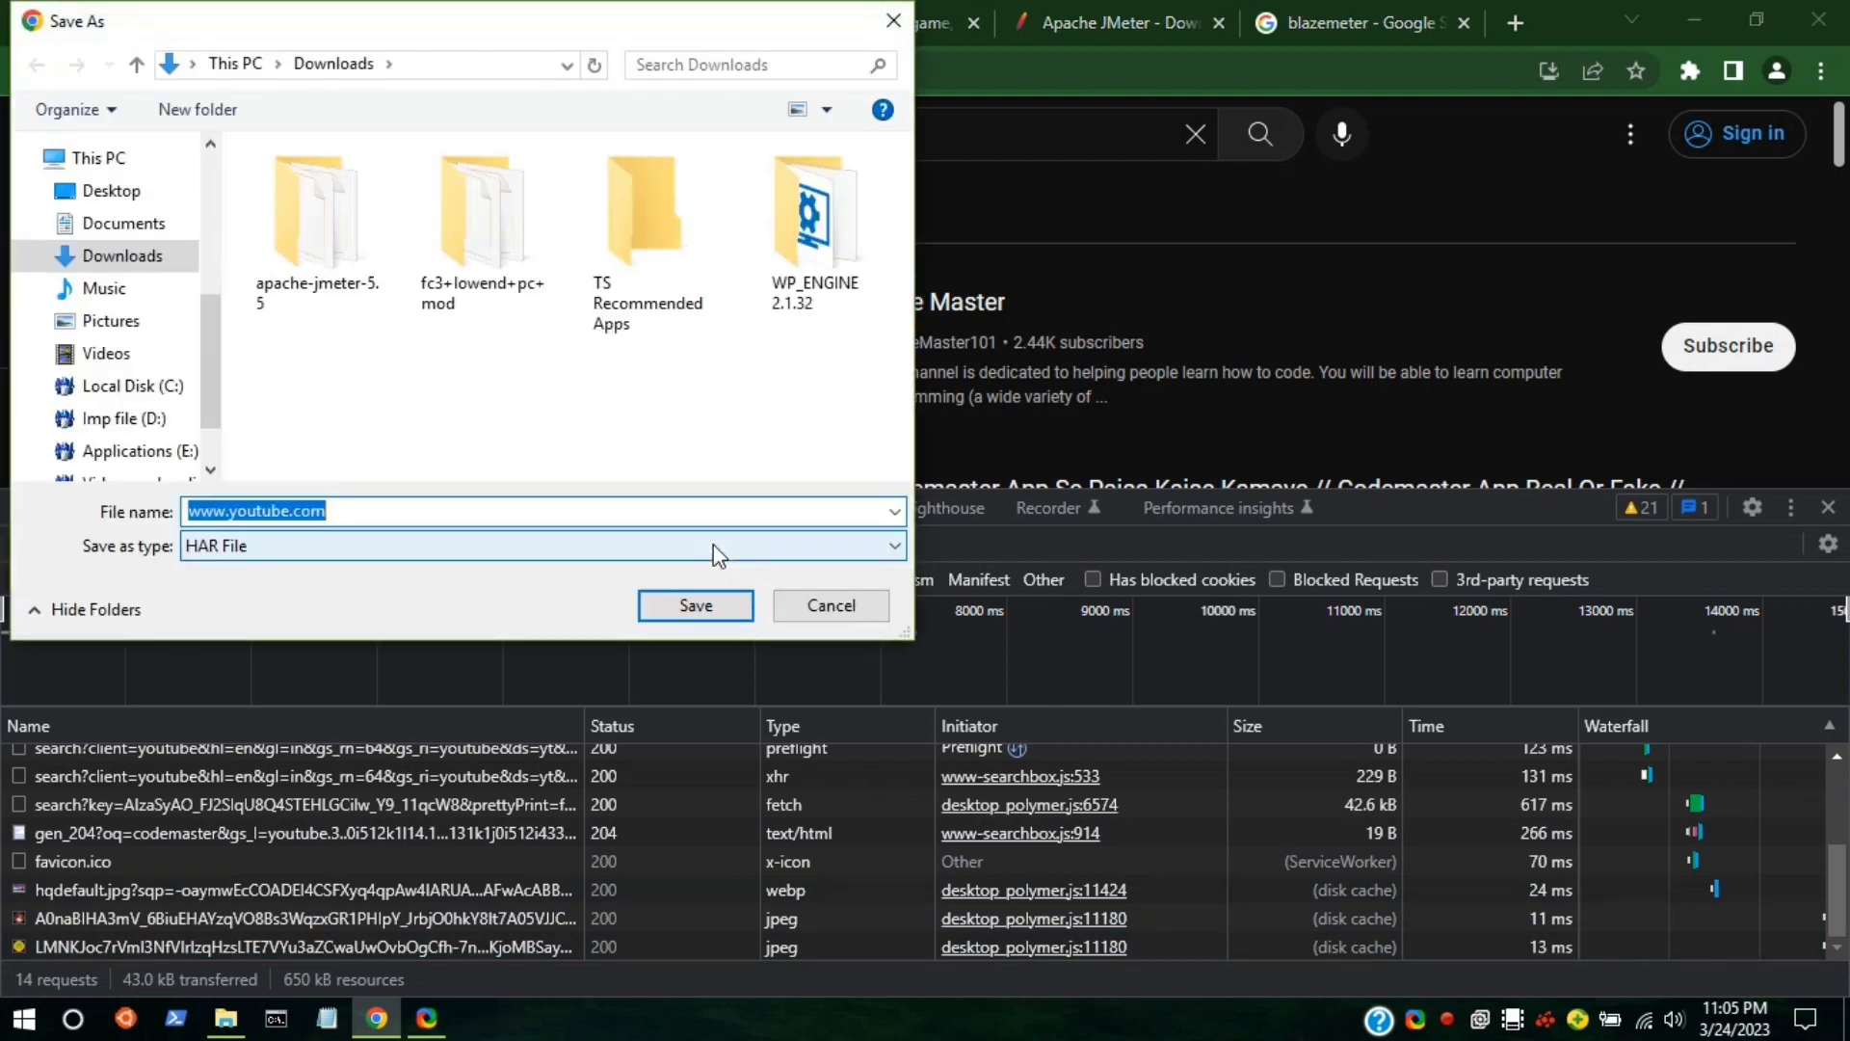
# Save the network log as youtube.har in the Downloads folder.
pyautogui.click(631, 519)
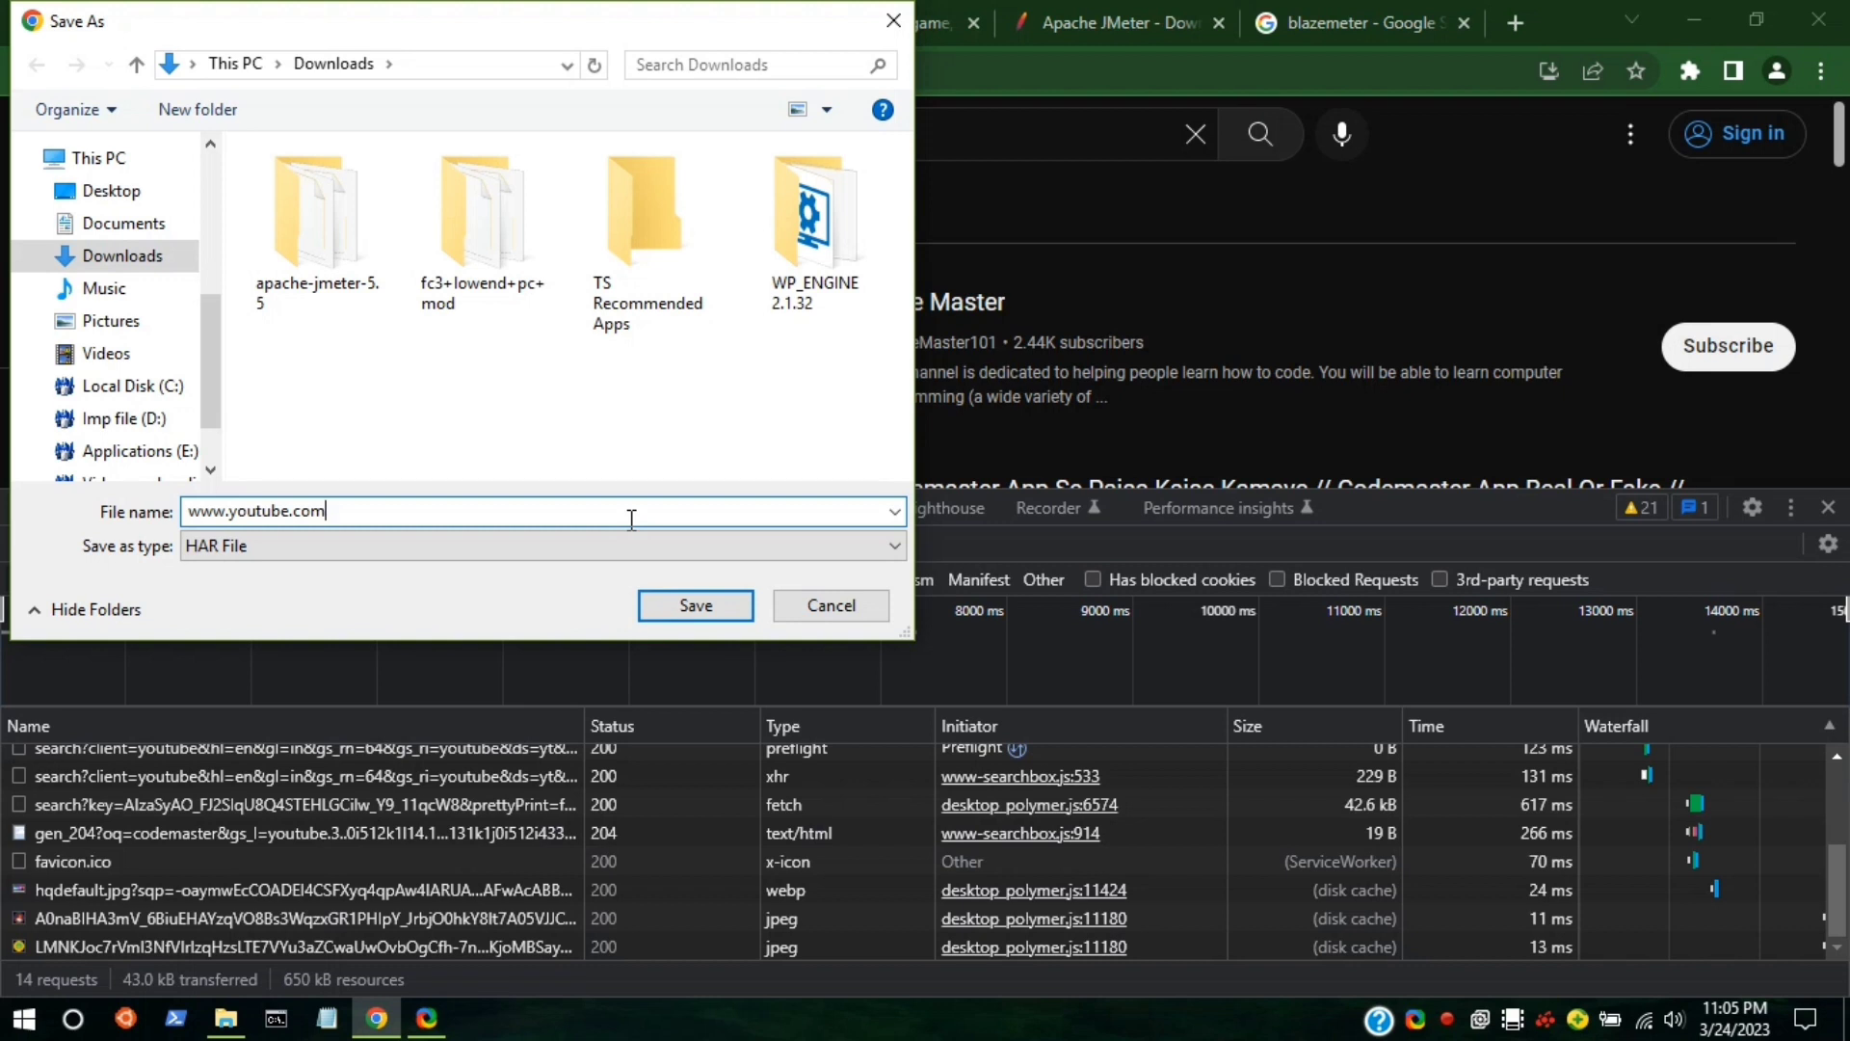
pyautogui.press('BackSpace')
pyautogui.press('BackSpace')
pyautogui.press('BackSpace')
pyautogui.press('BackSpace')
pyautogui.press('BackSpace')
pyautogui.press('BackSpace')
pyautogui.press('BackSpace')
pyautogui.press('BackSpace')
pyautogui.press('BackSpace')
pyautogui.press('BackSpace')
pyautogui.press('BackSpace')
pyautogui.press('BackSpace')
pyautogui.press('BackSpace')
pyautogui.press('BackSpace')
pyautogui.click(698, 606)
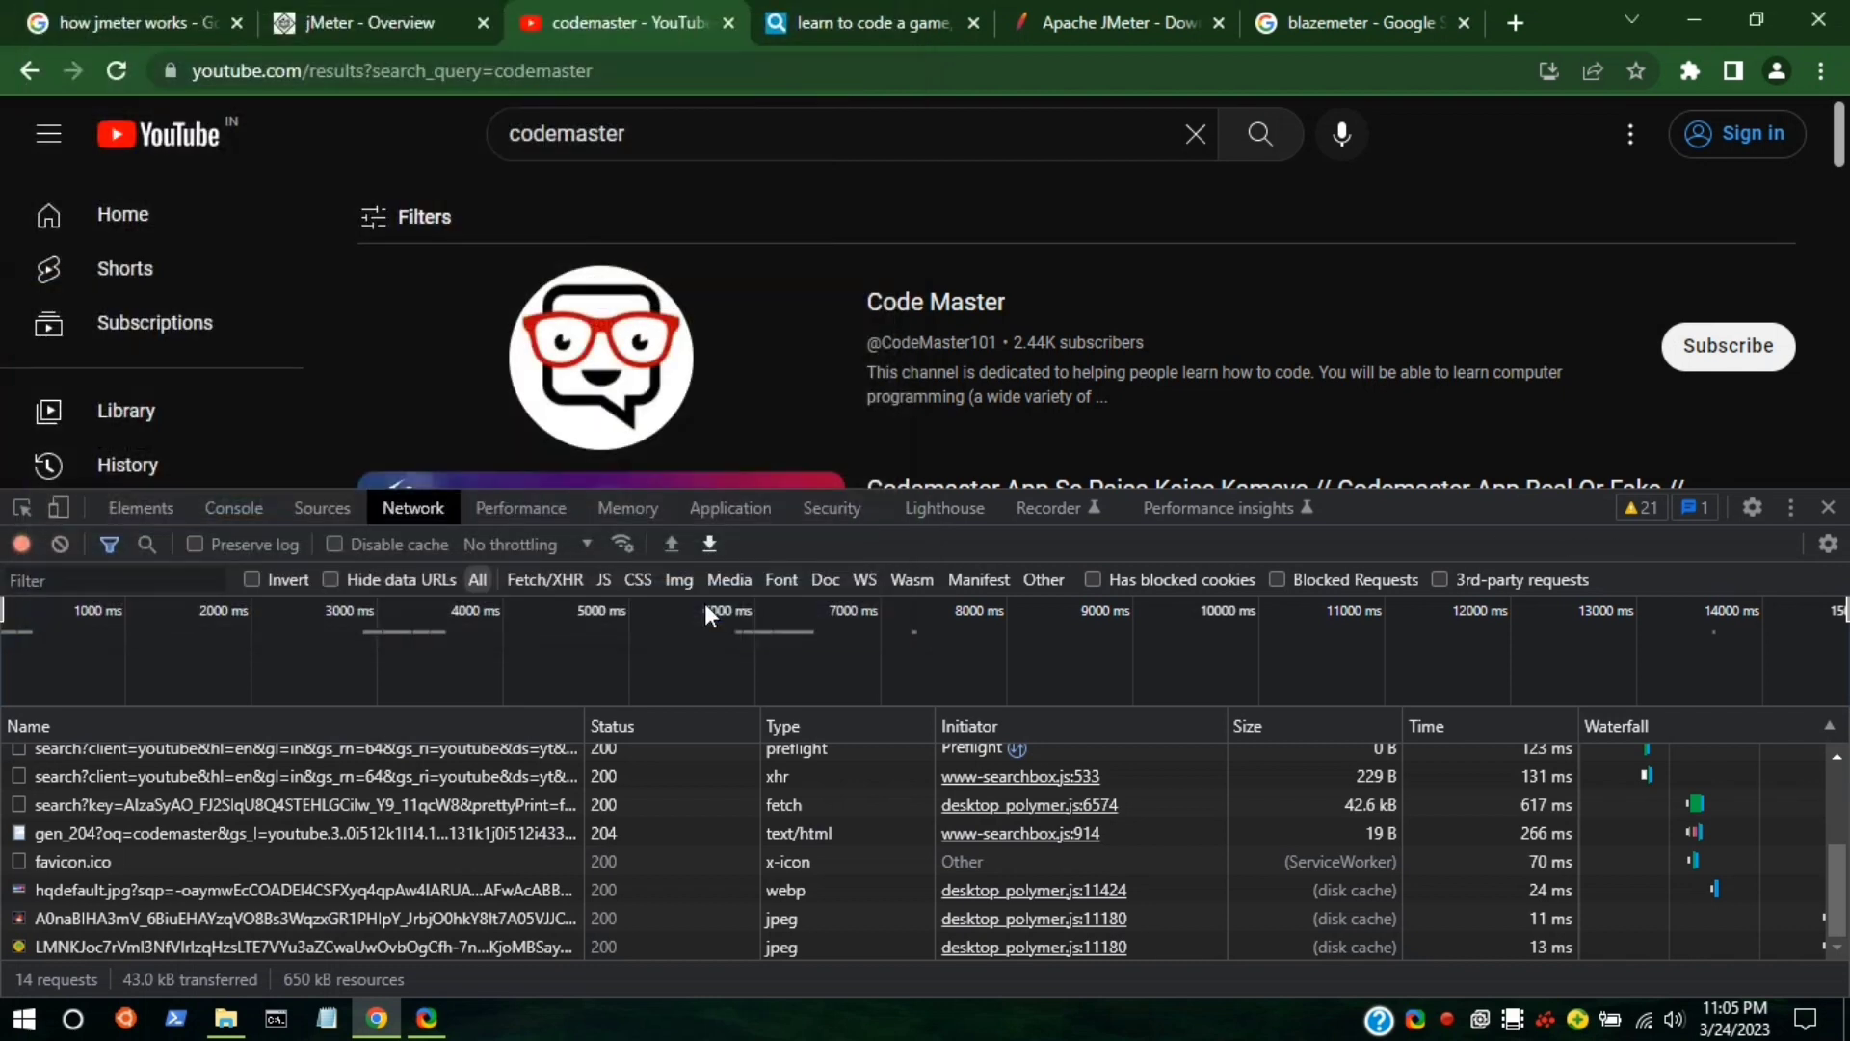
# Close the DevTools panel and minimize the ShareX window.
pyautogui.click(1828, 508)
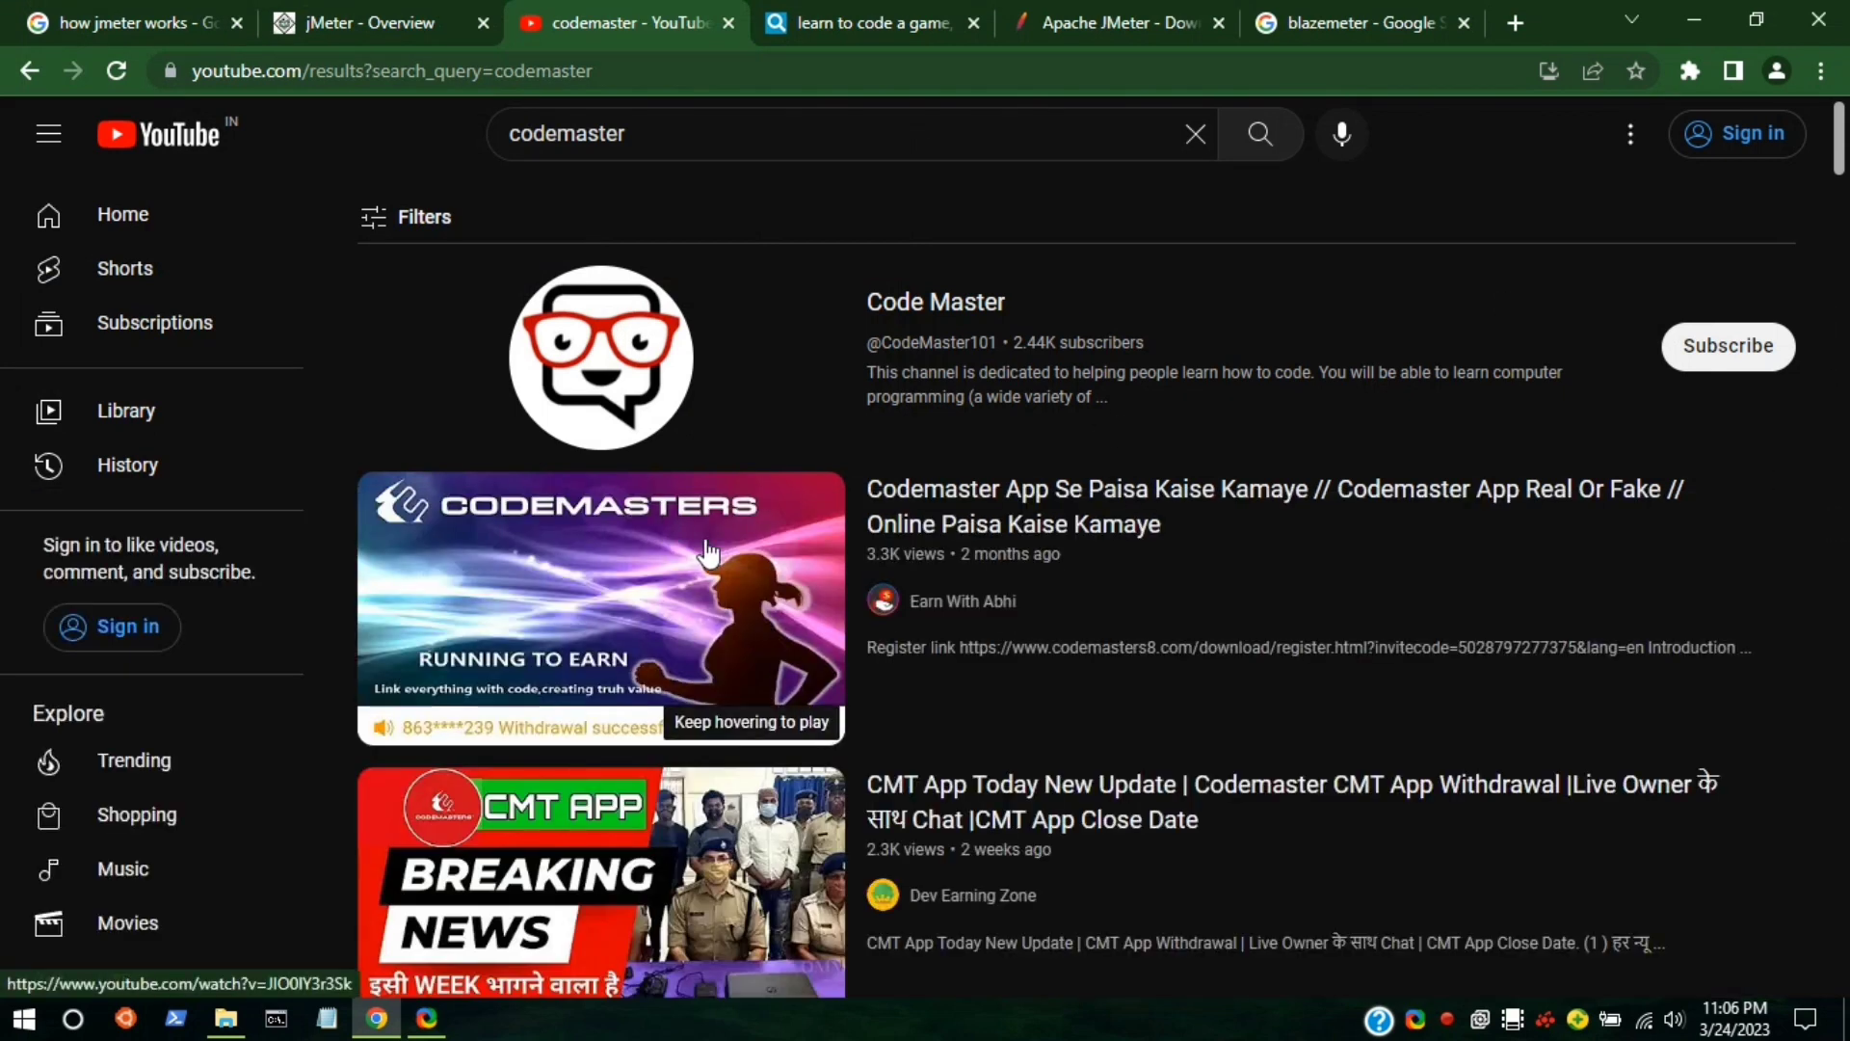
pyautogui.moveTo(709, 551)
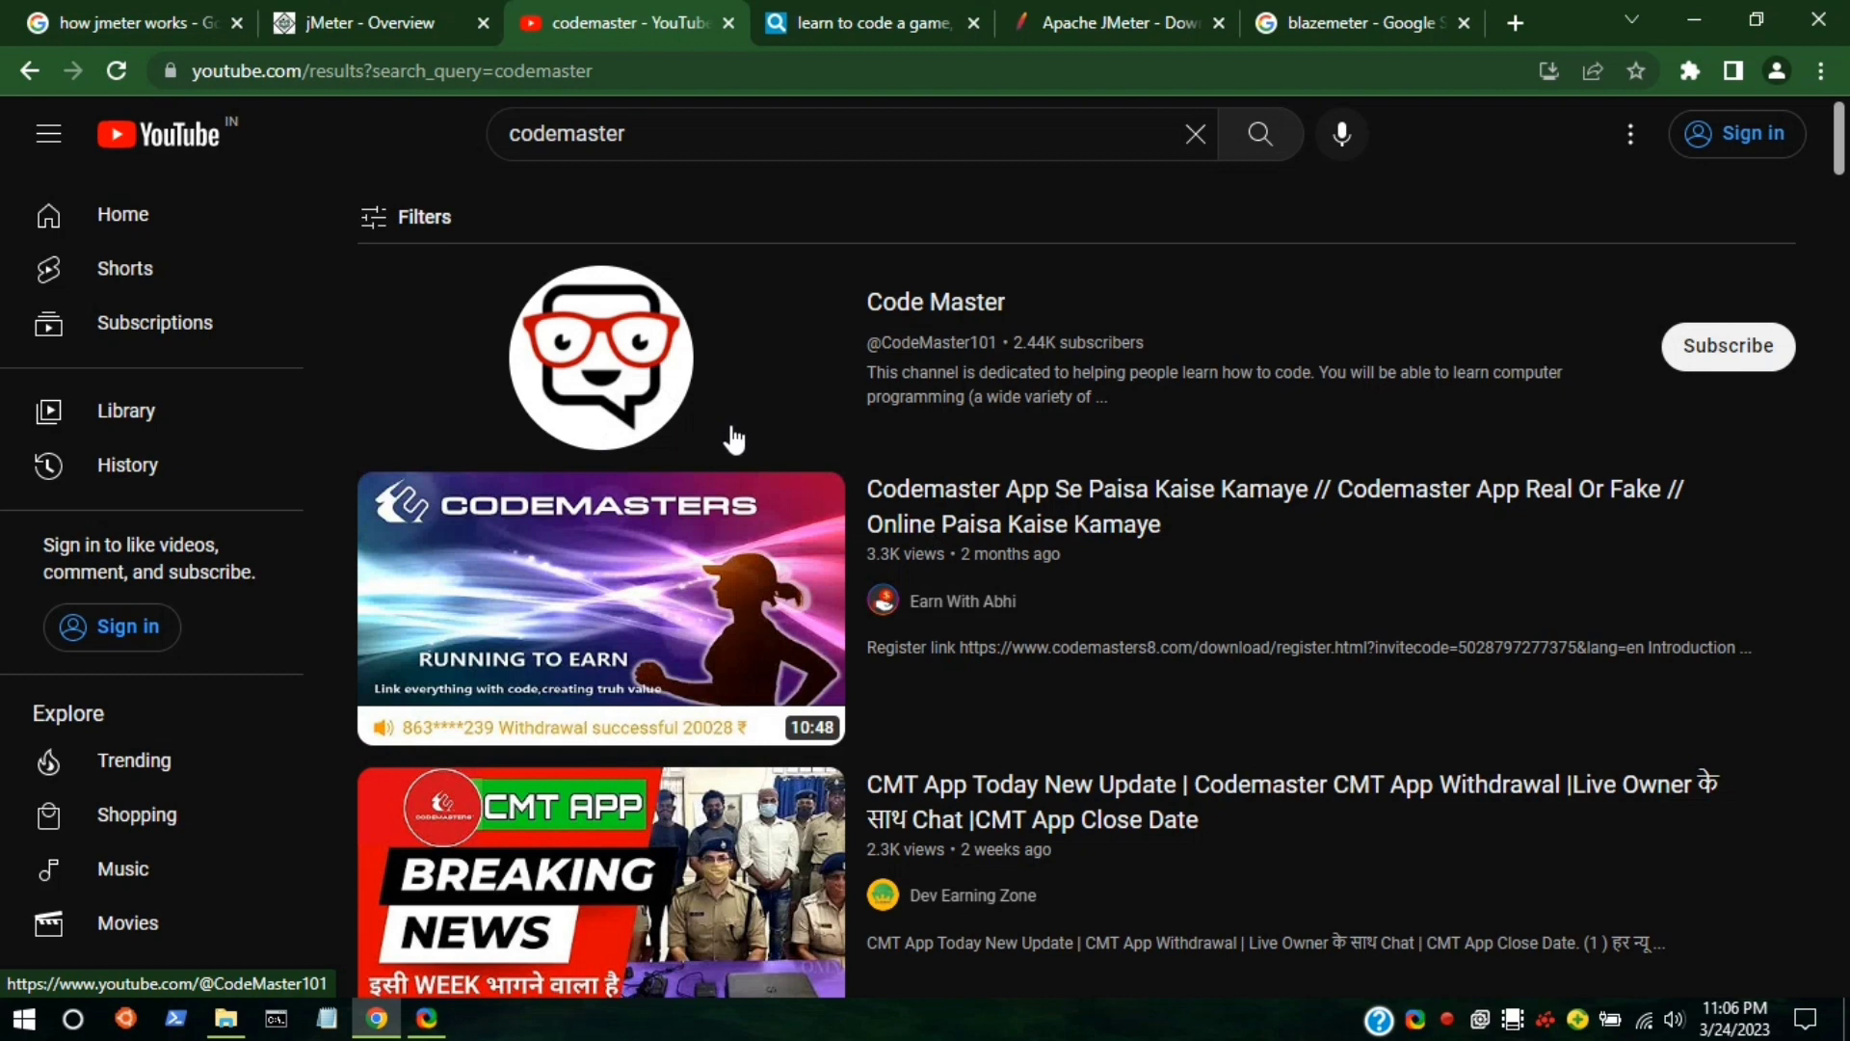
pyautogui.click(430, 1023)
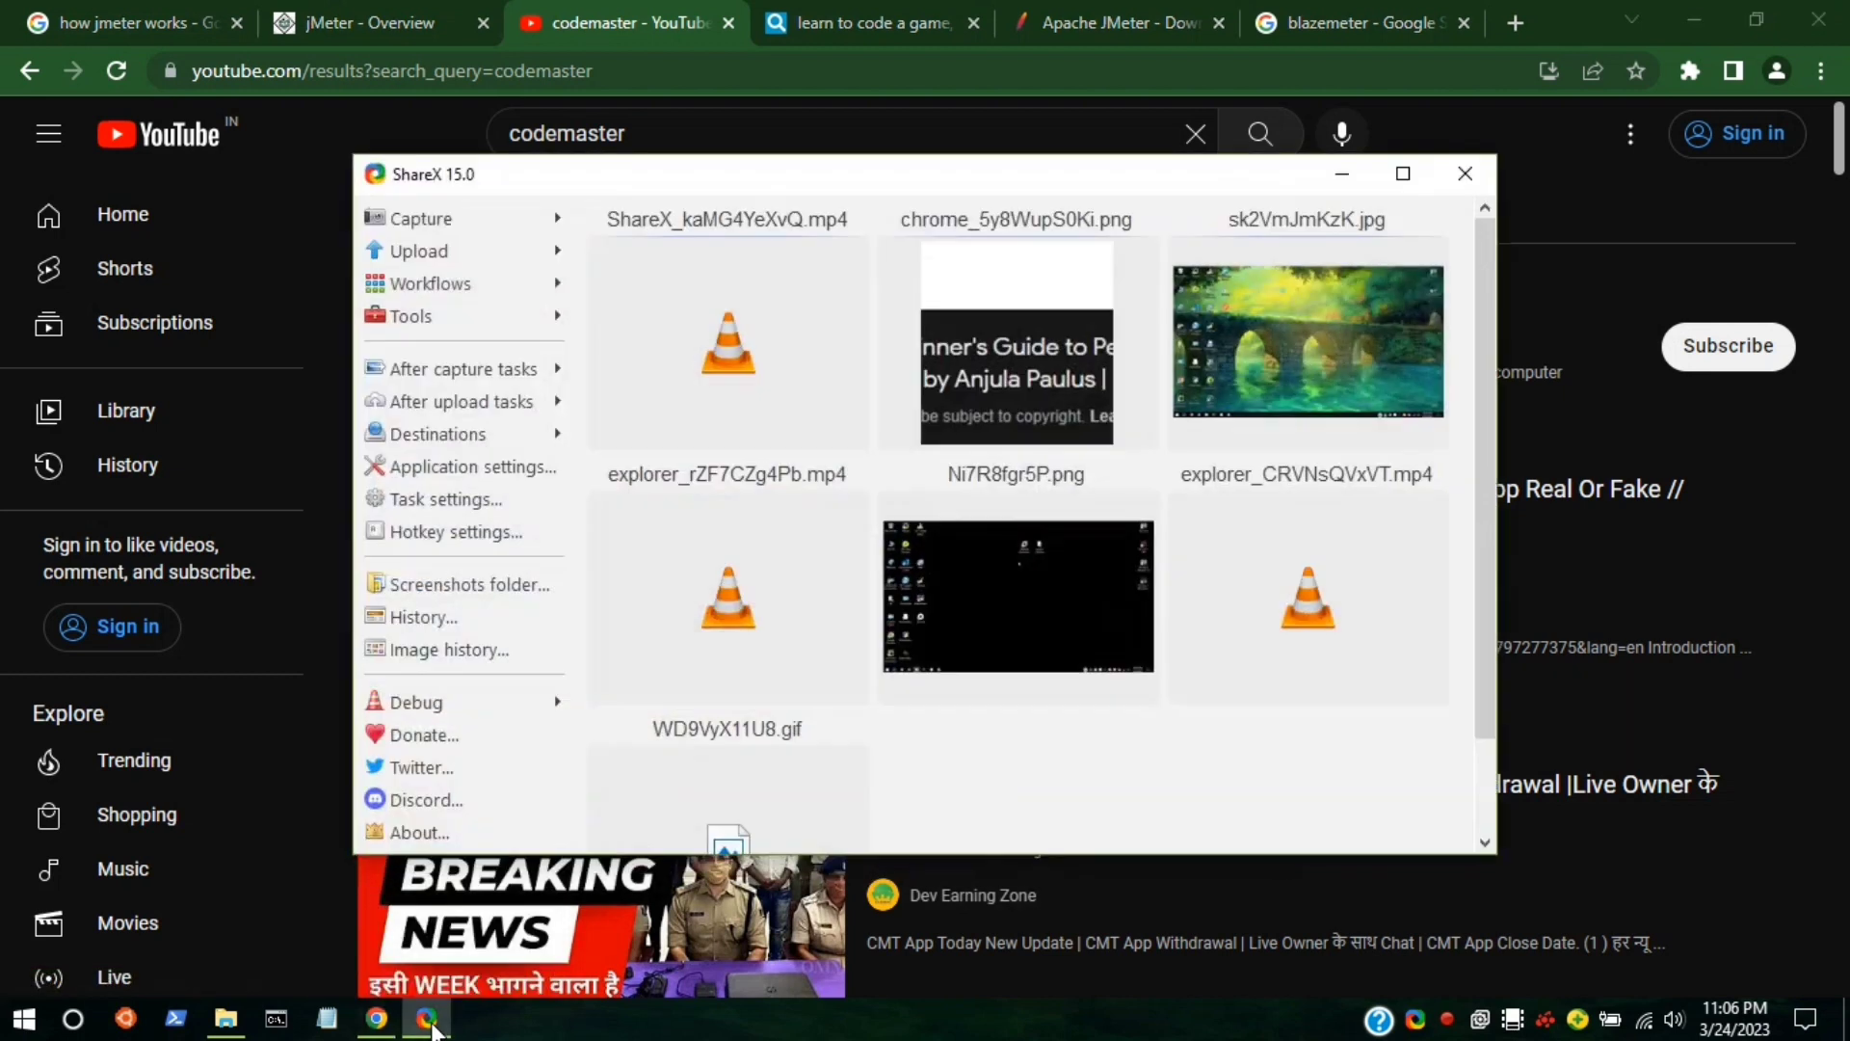
pyautogui.click(1349, 184)
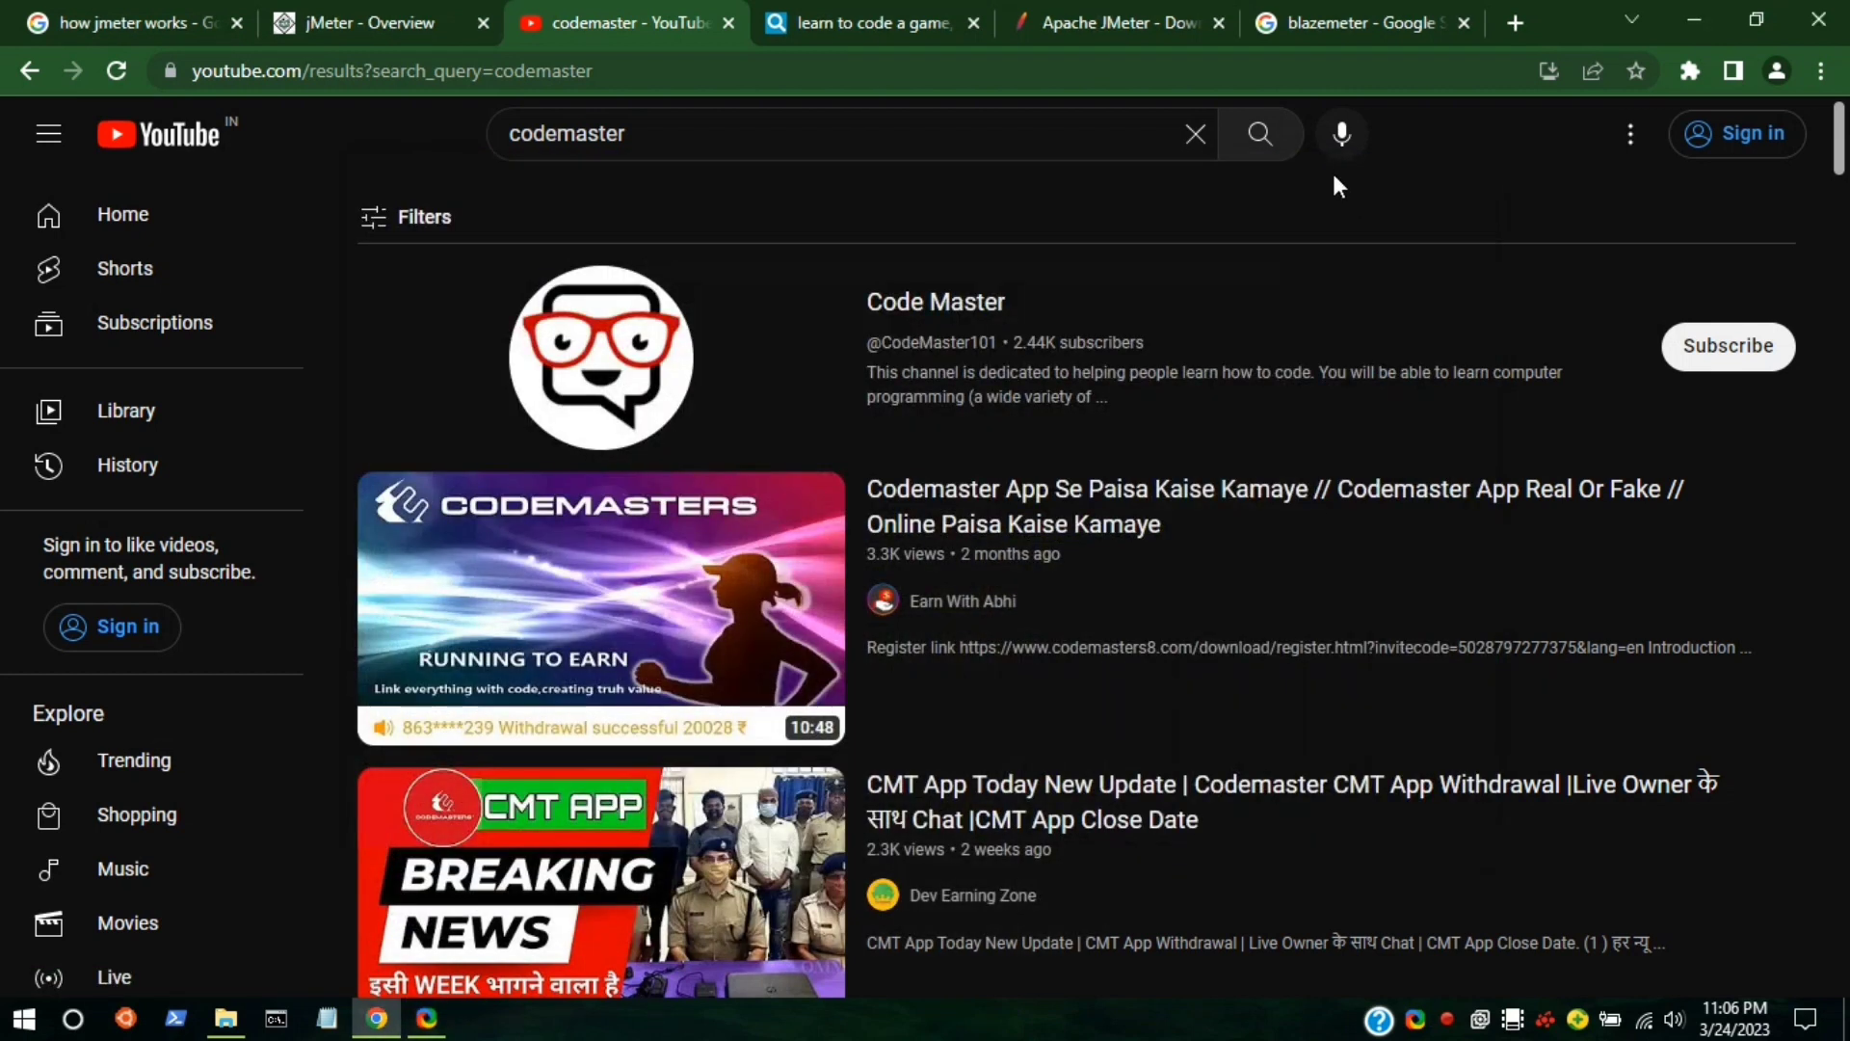
# Check the Apache JMeter download tab, then open a new blank tab.
pyautogui.click(1095, 25)
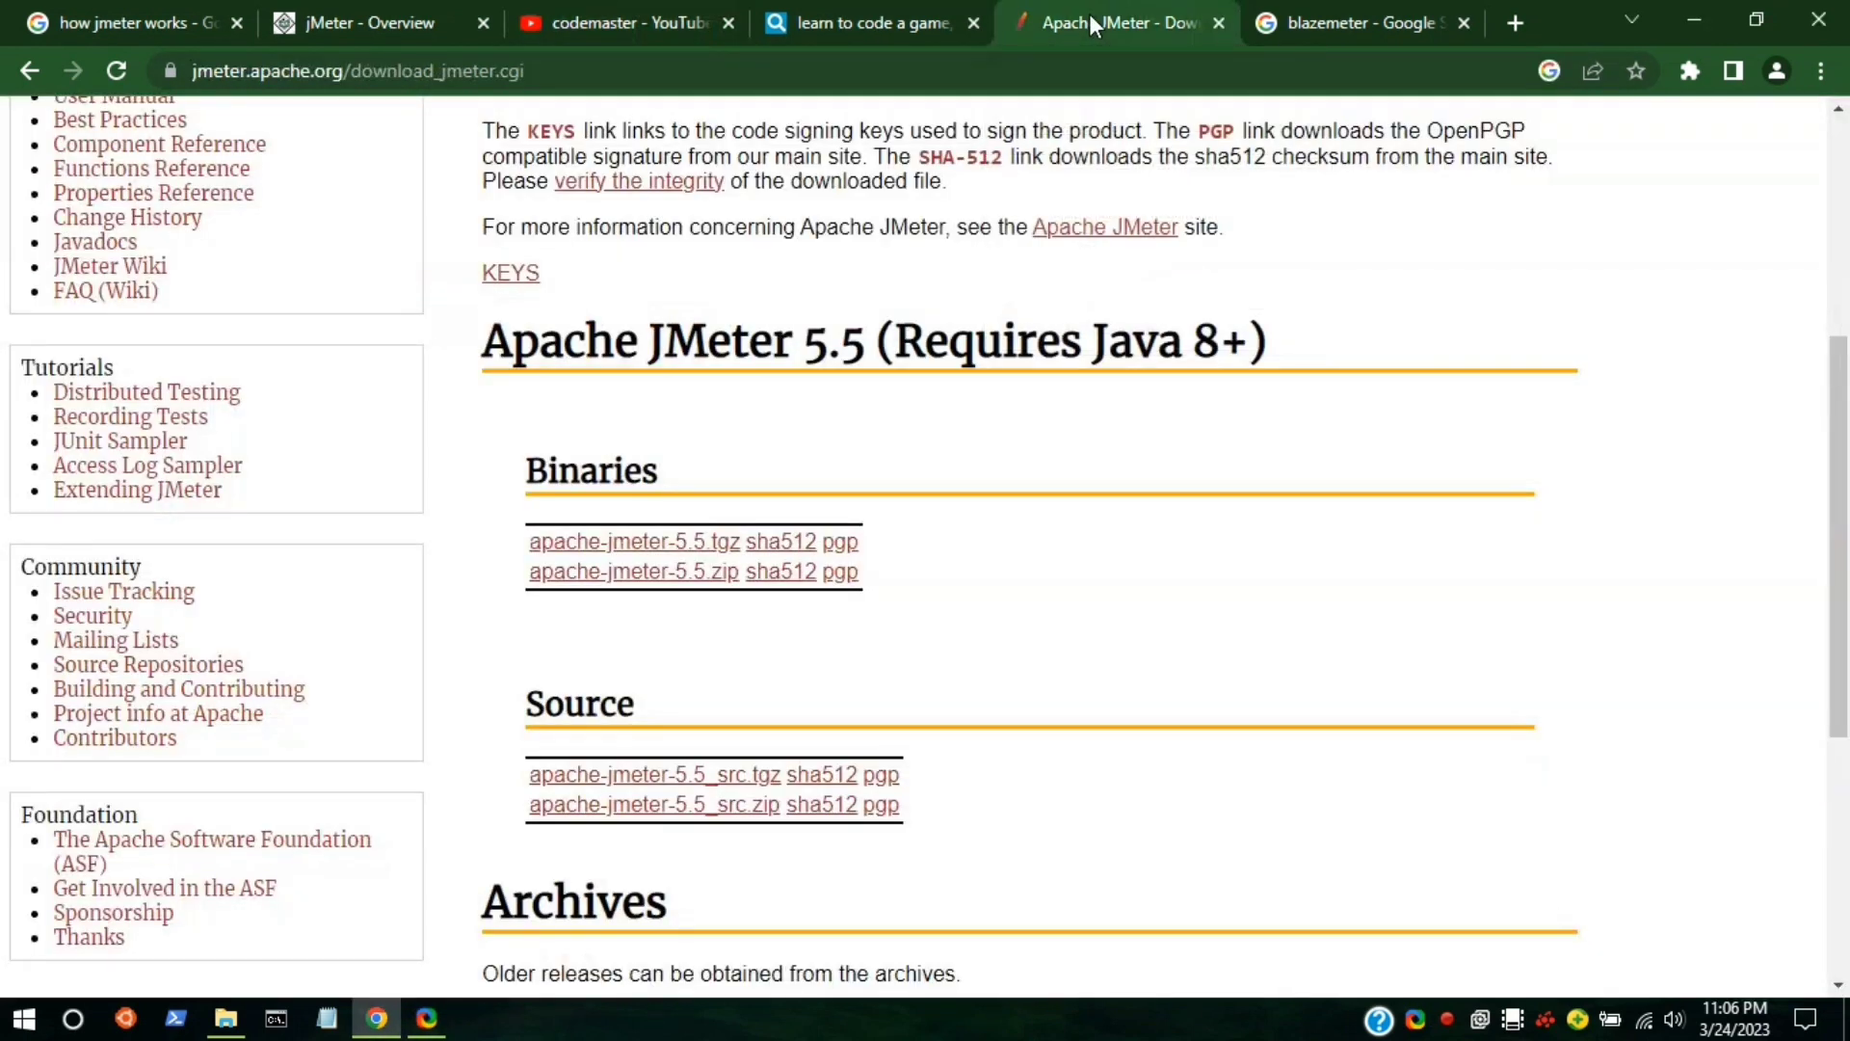
pyautogui.click(1695, 19)
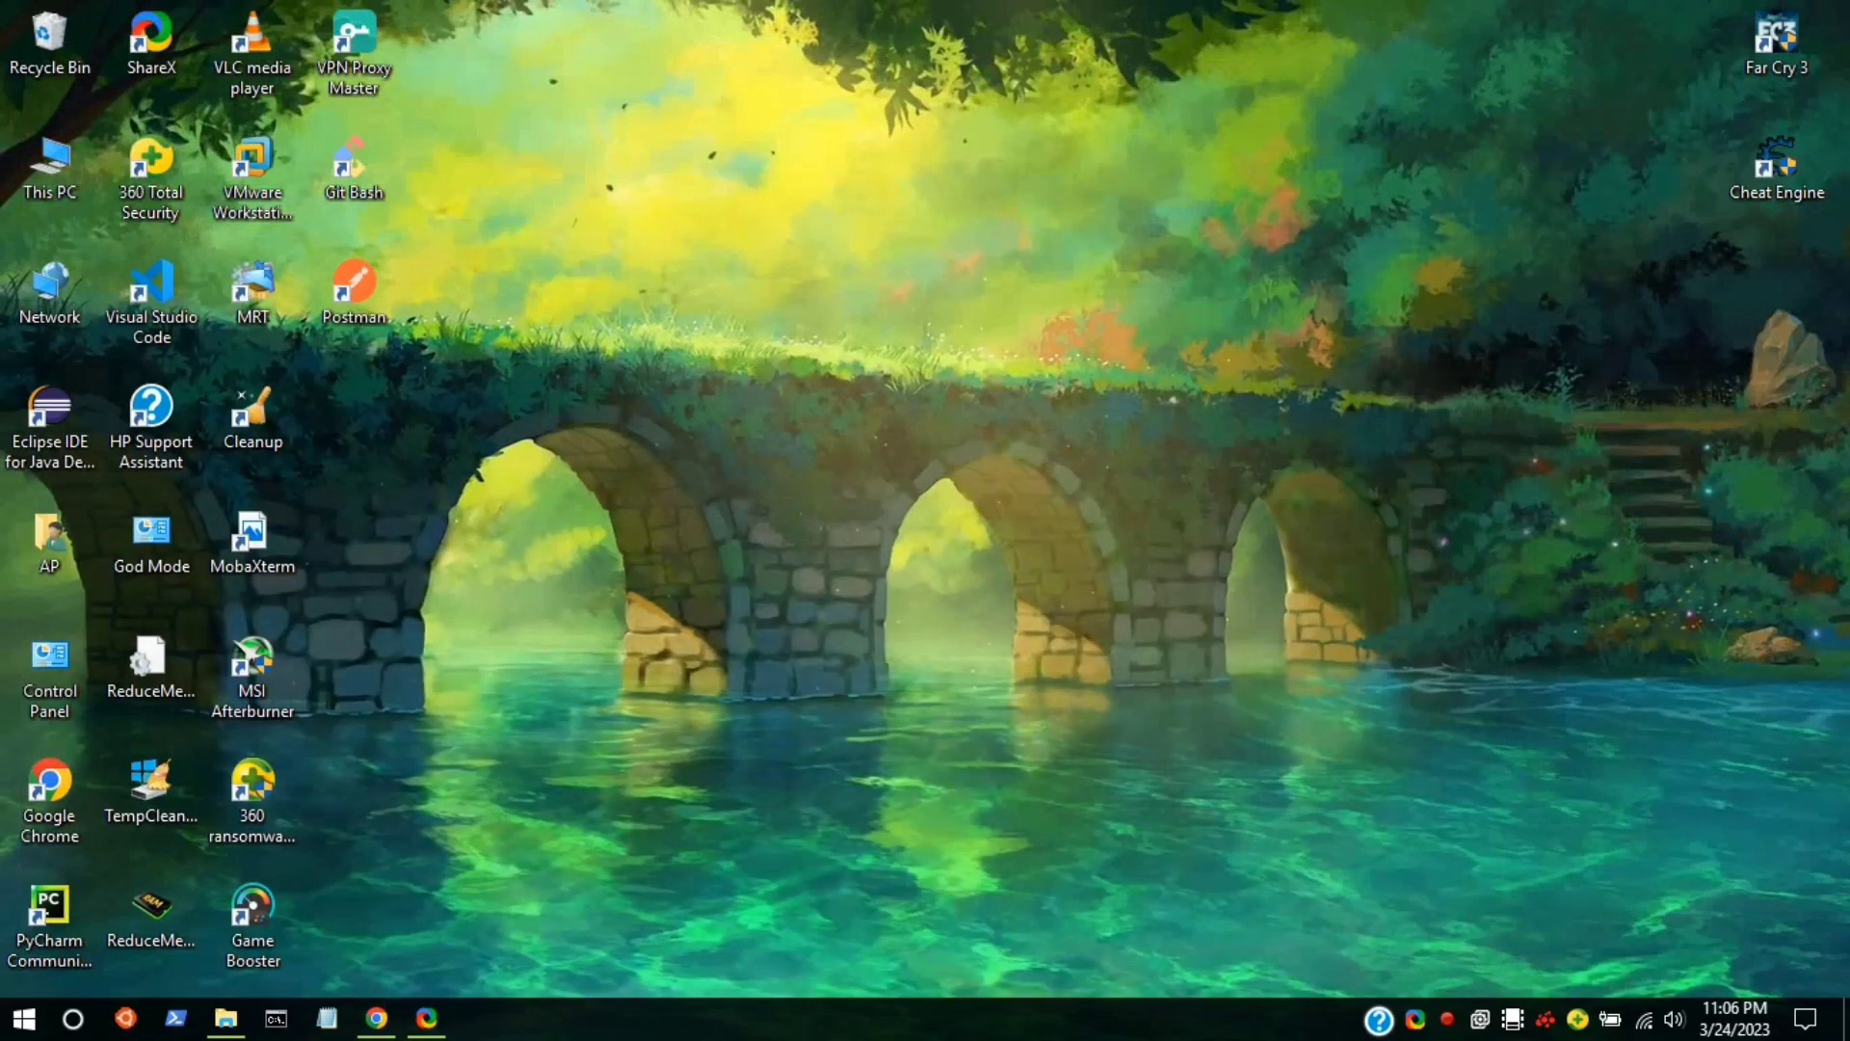
pyautogui.click(405, 906)
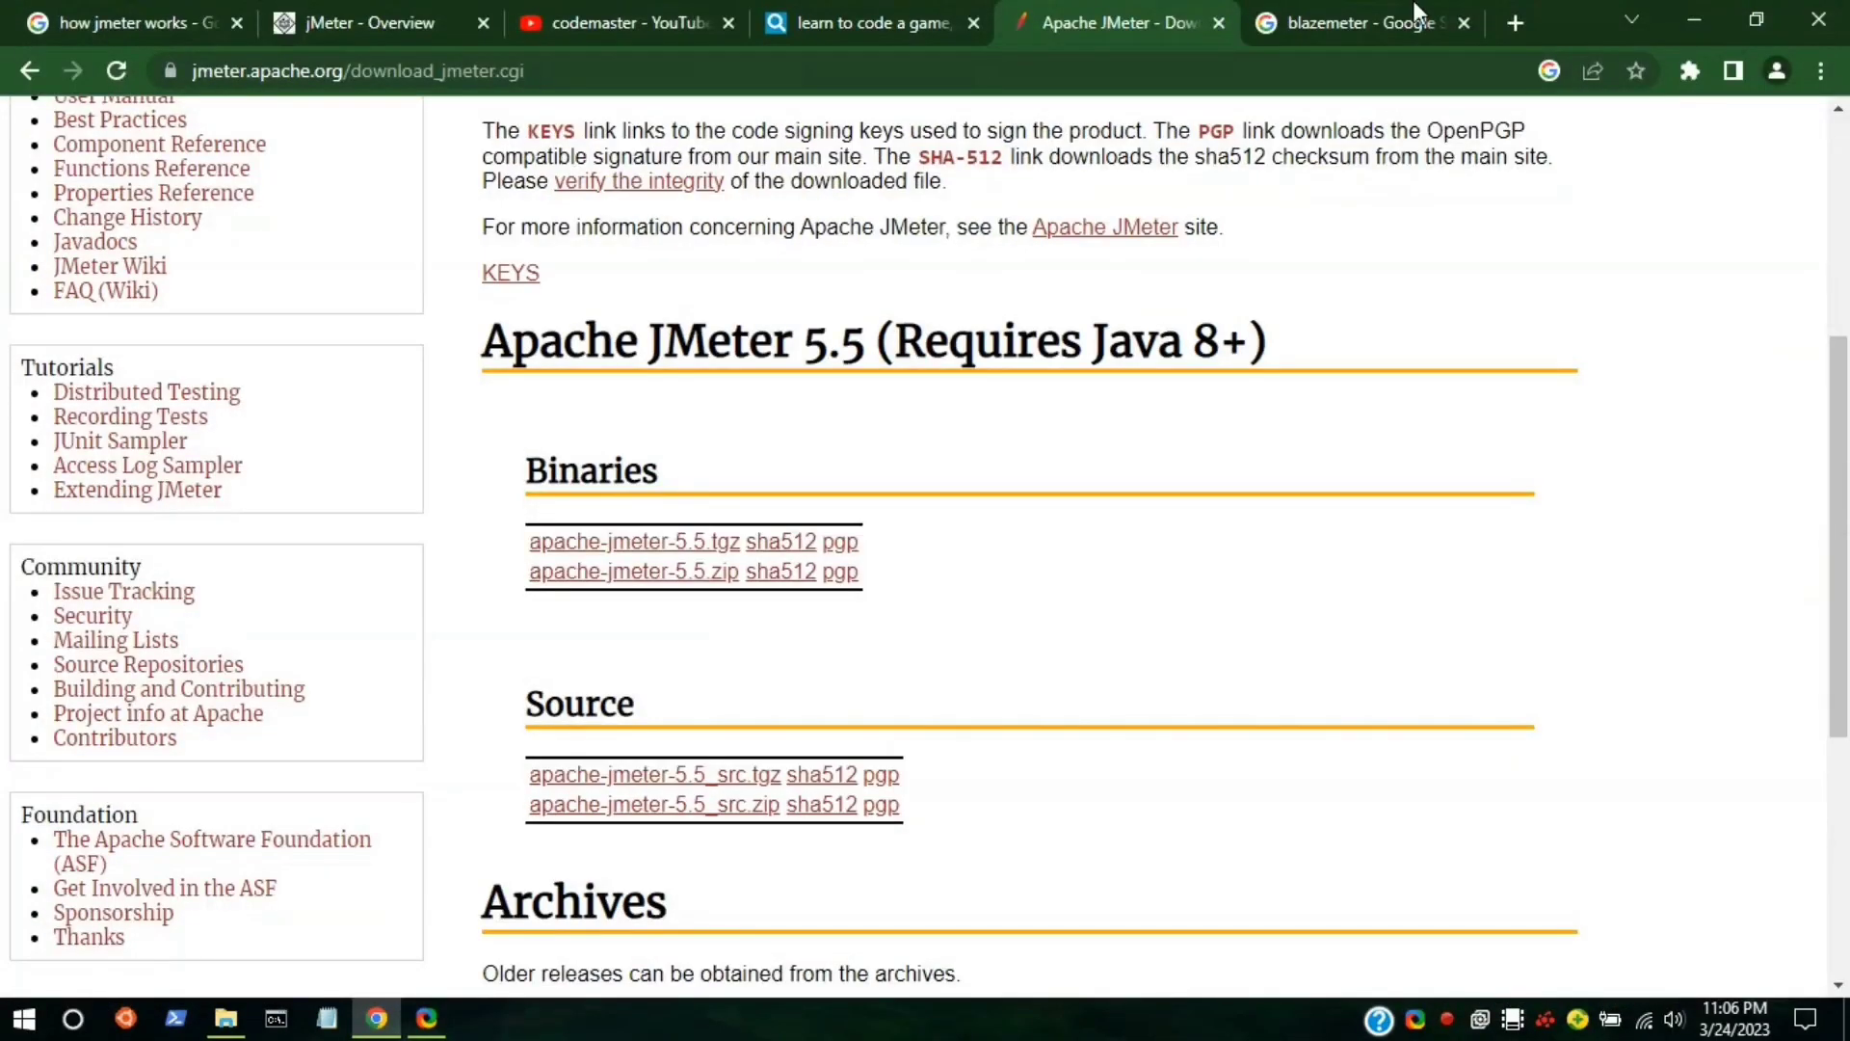
pyautogui.click(1515, 22)
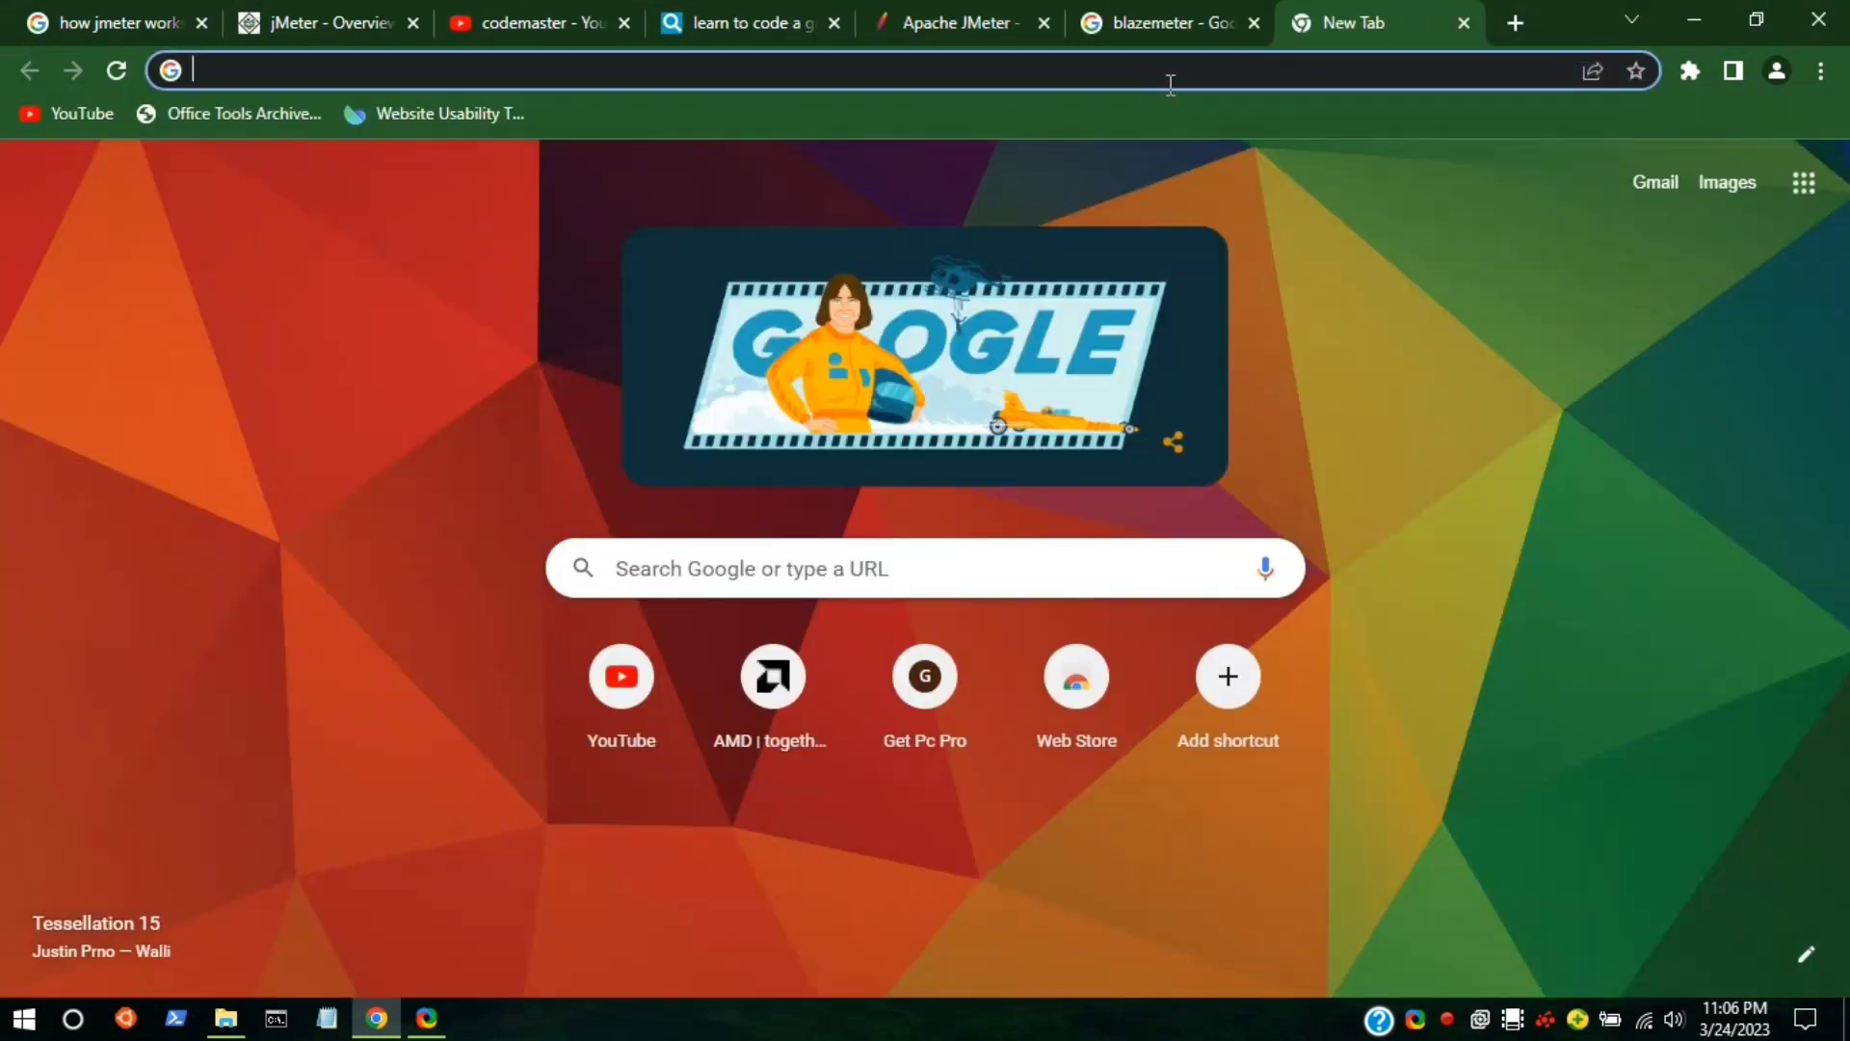
# Search 'har to jmx' and open the converter.blazemeter.com JMX Converter result.
pyautogui.click(1171, 85)
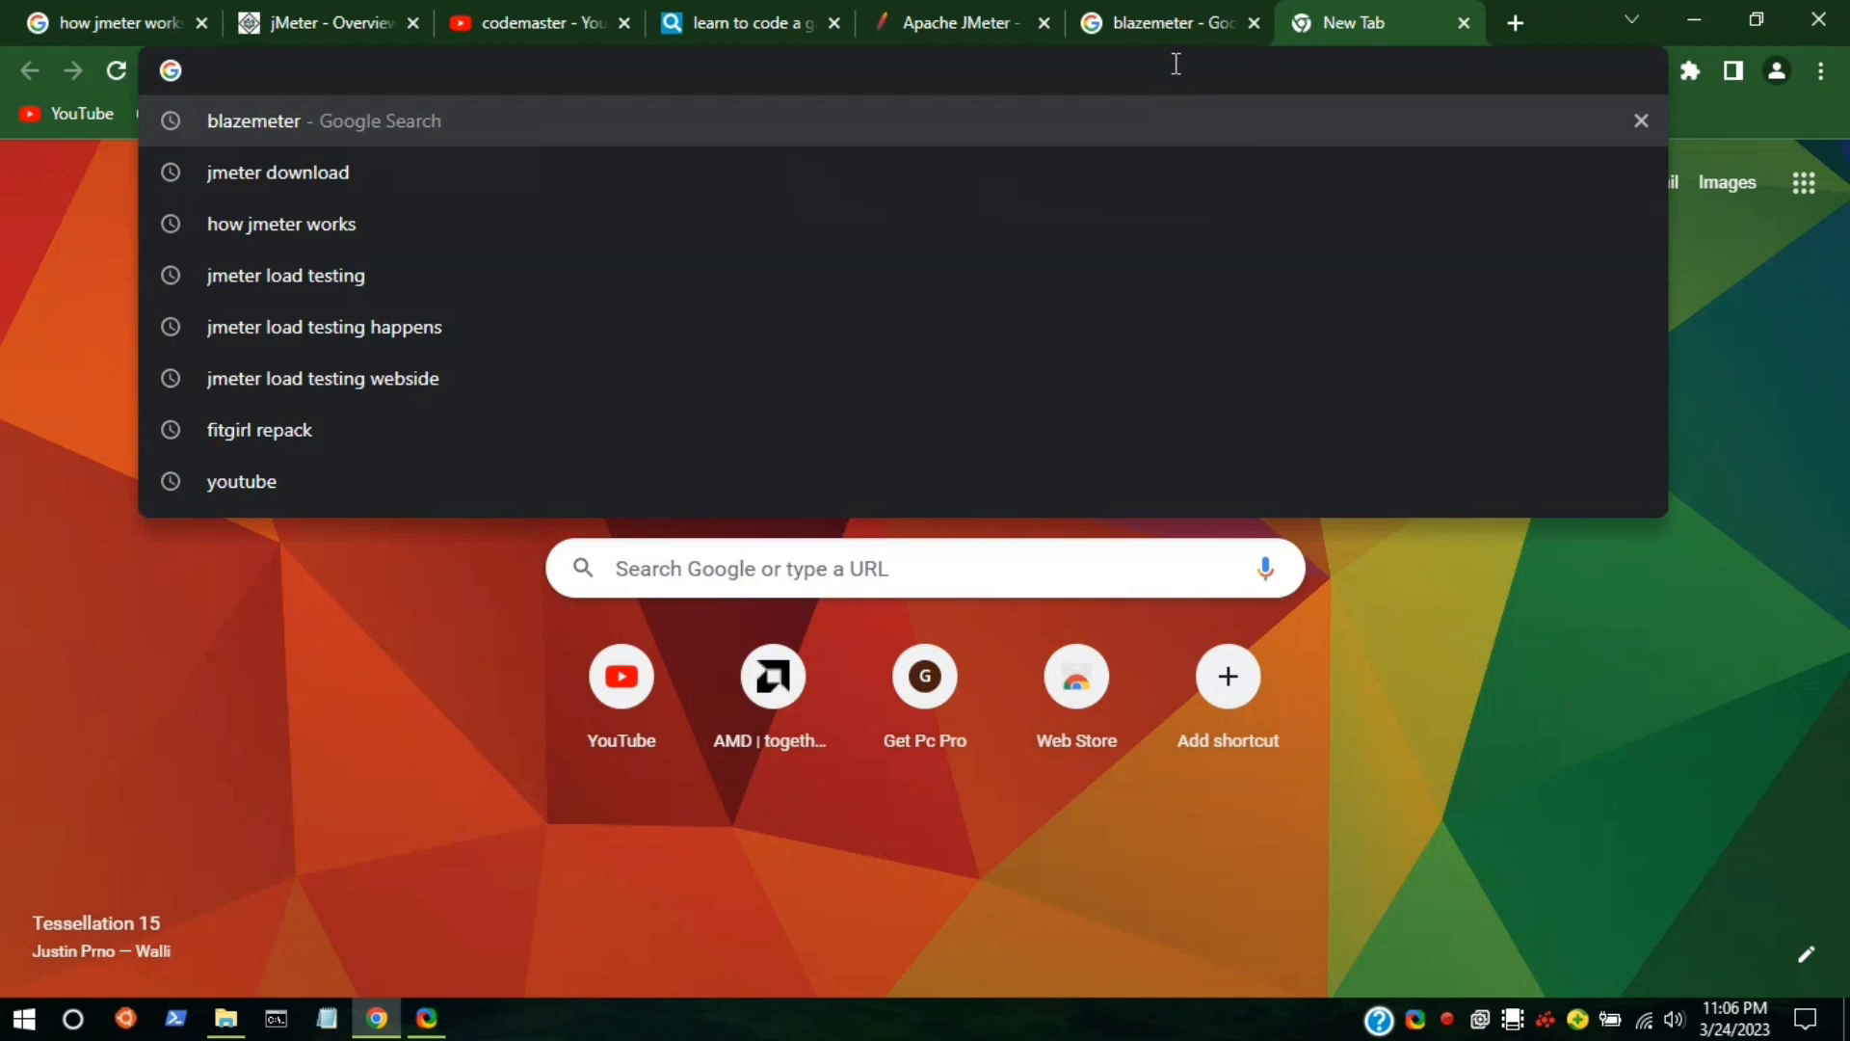
pyautogui.write('har ')
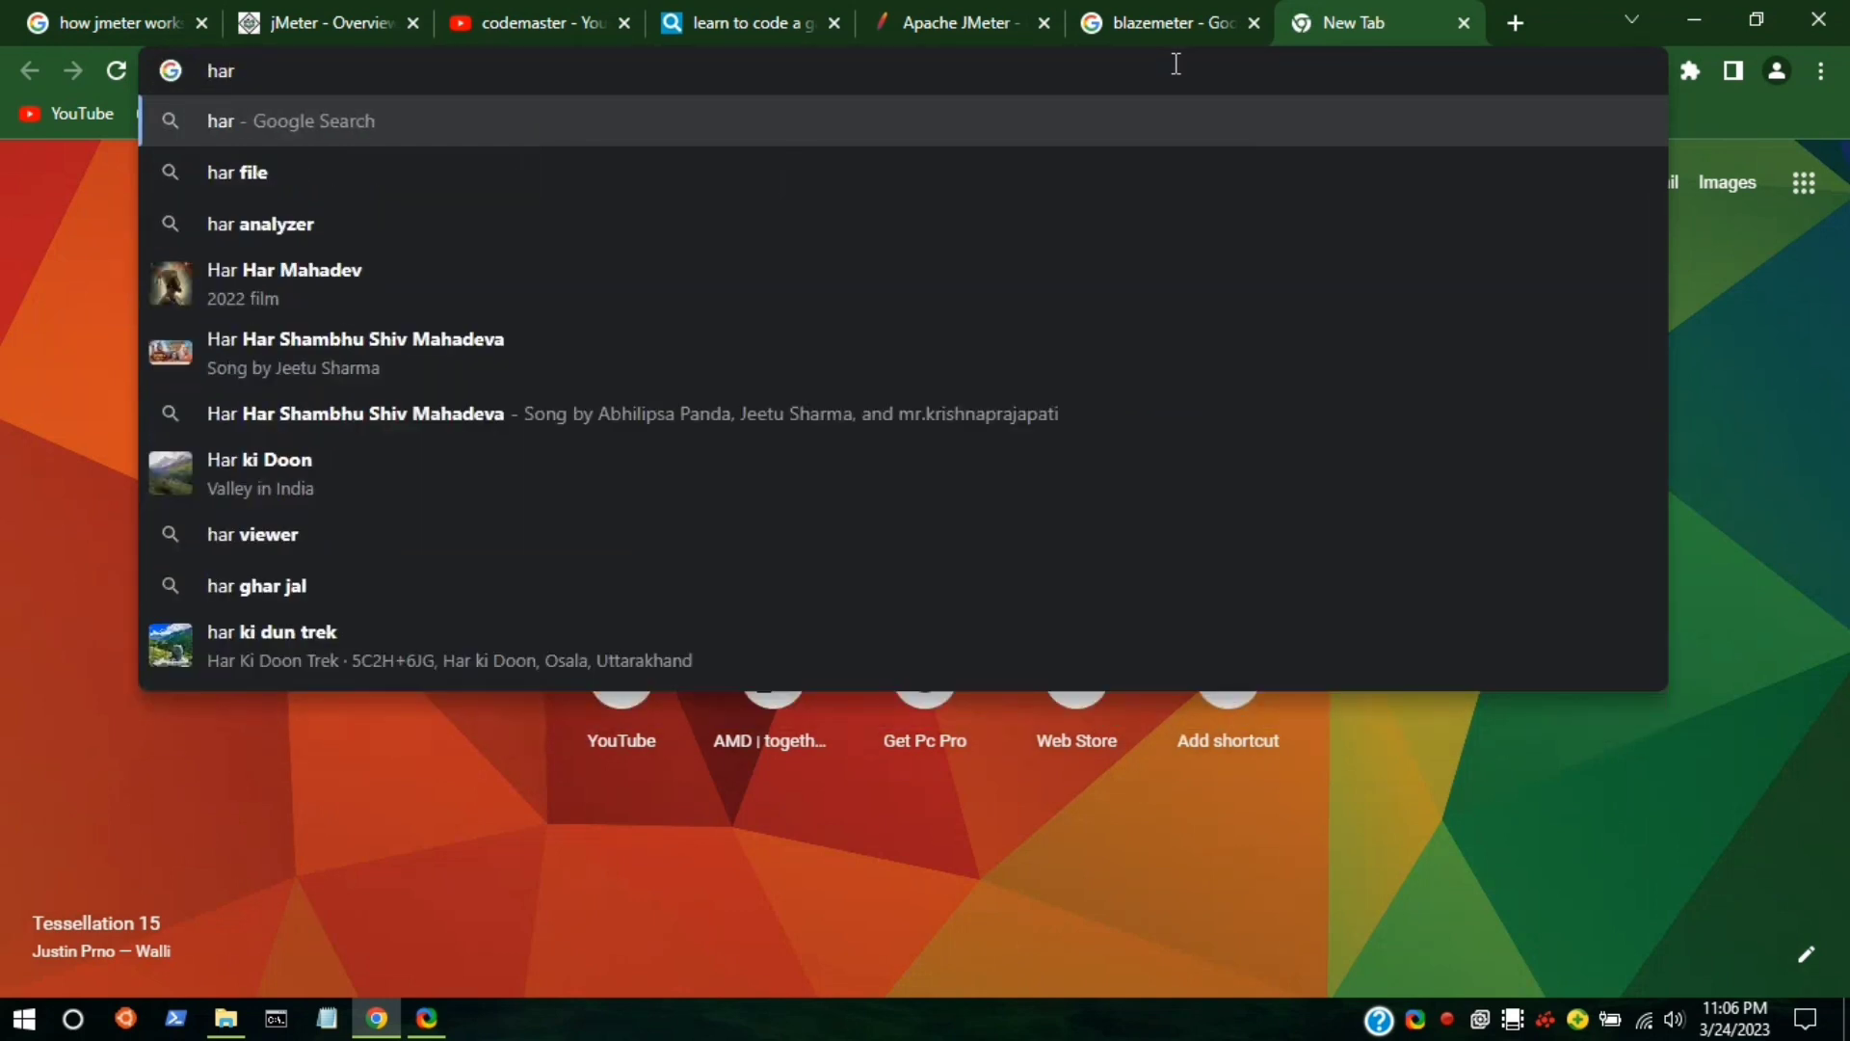
pyautogui.write('to jm')
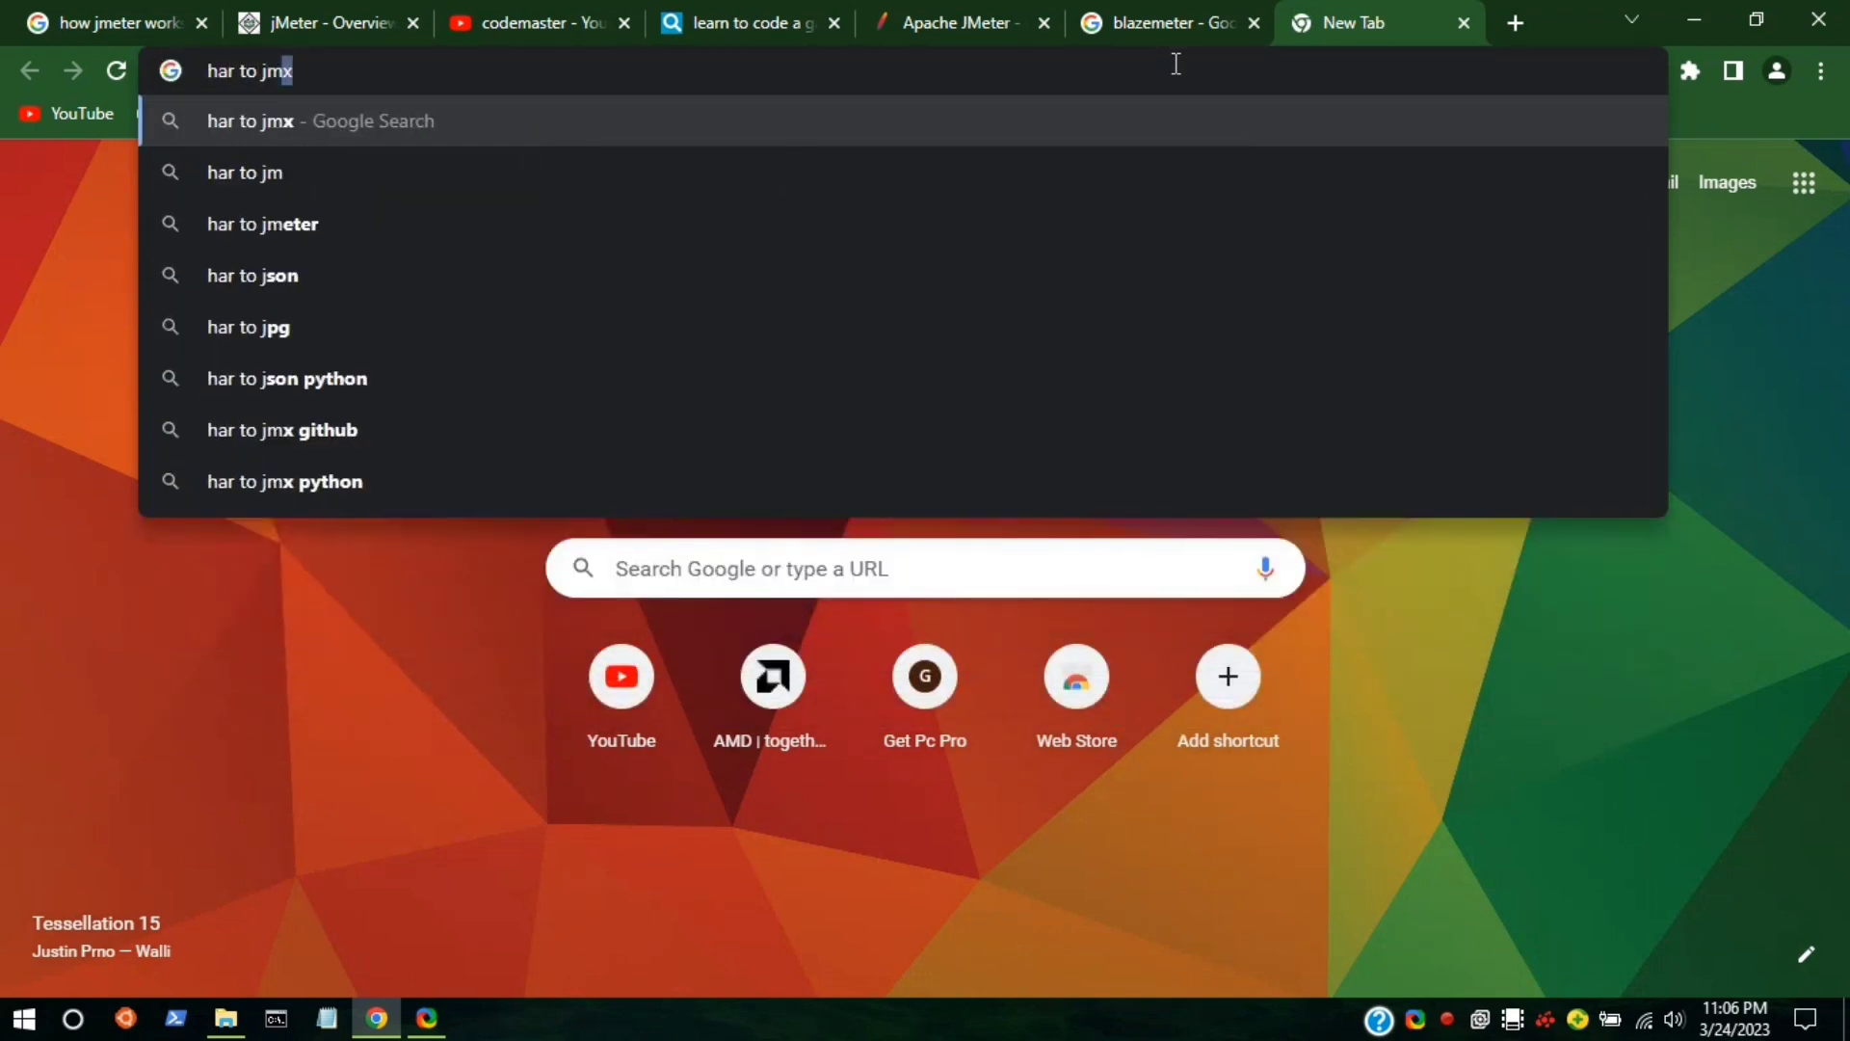
pyautogui.press('Return')
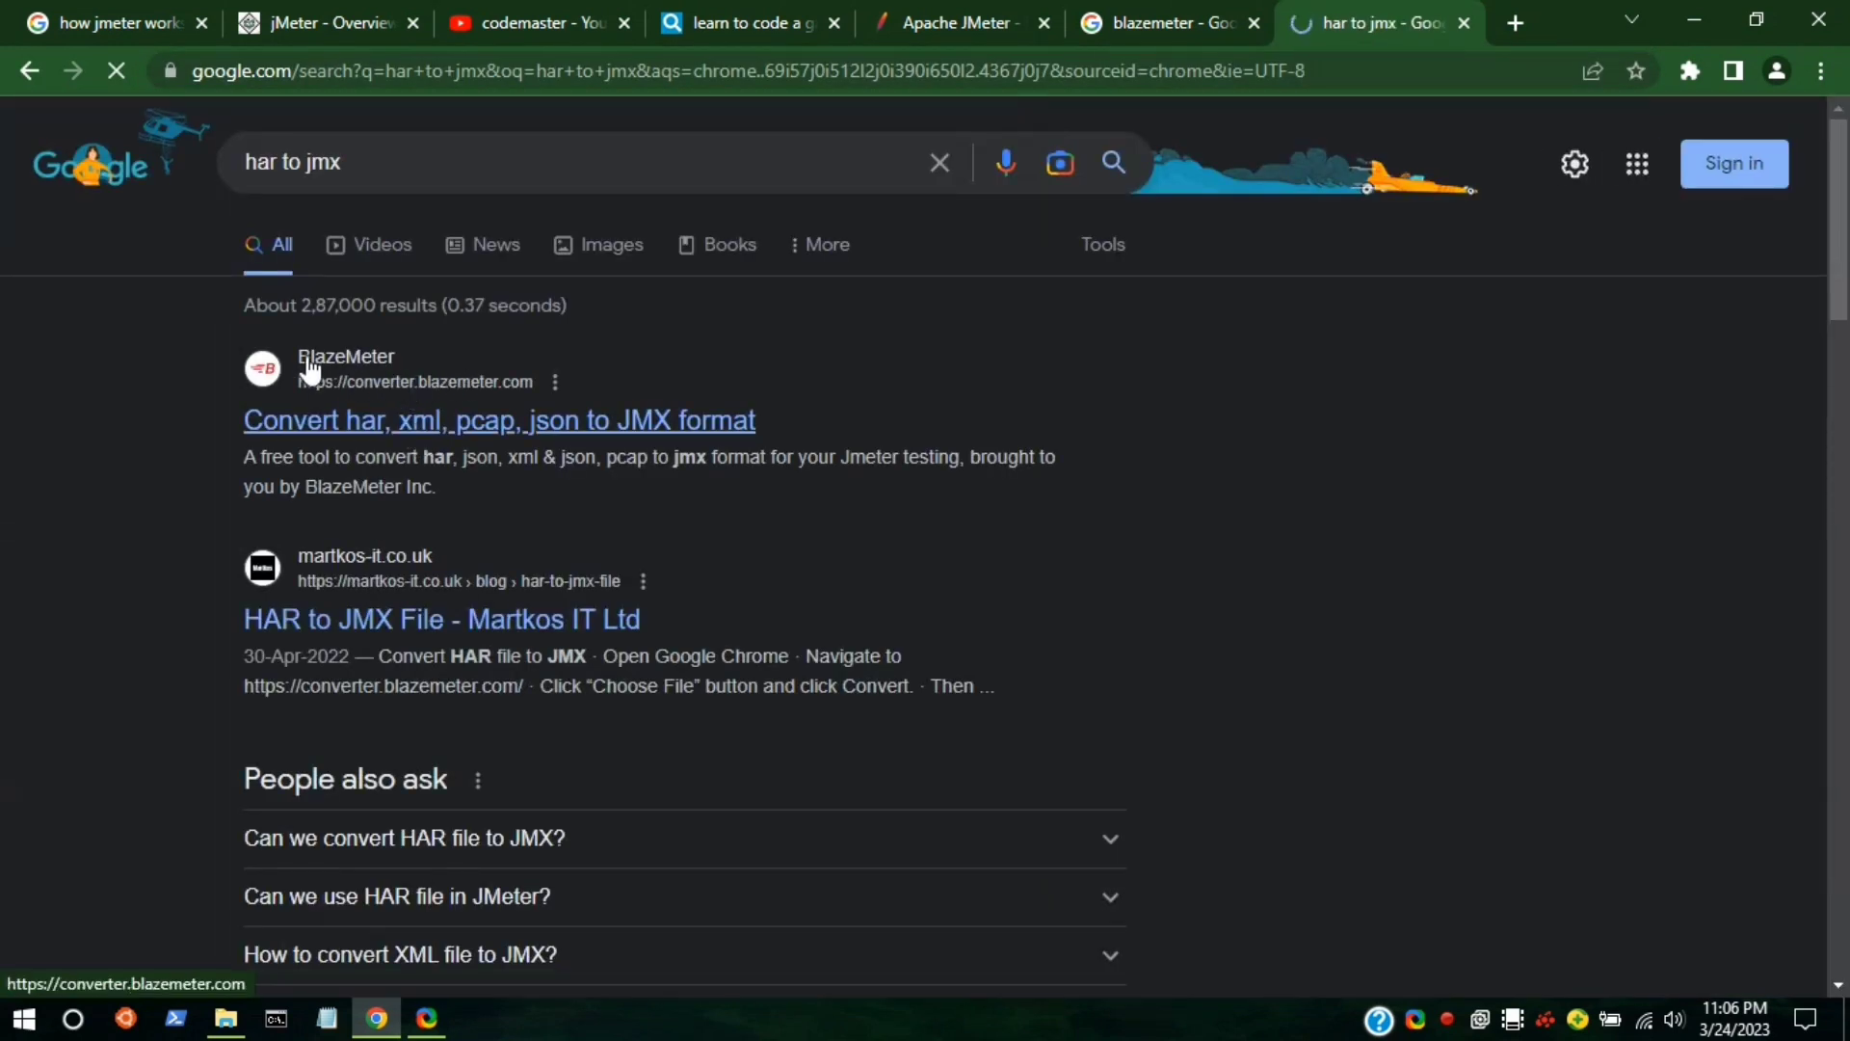
pyautogui.click(347, 413)
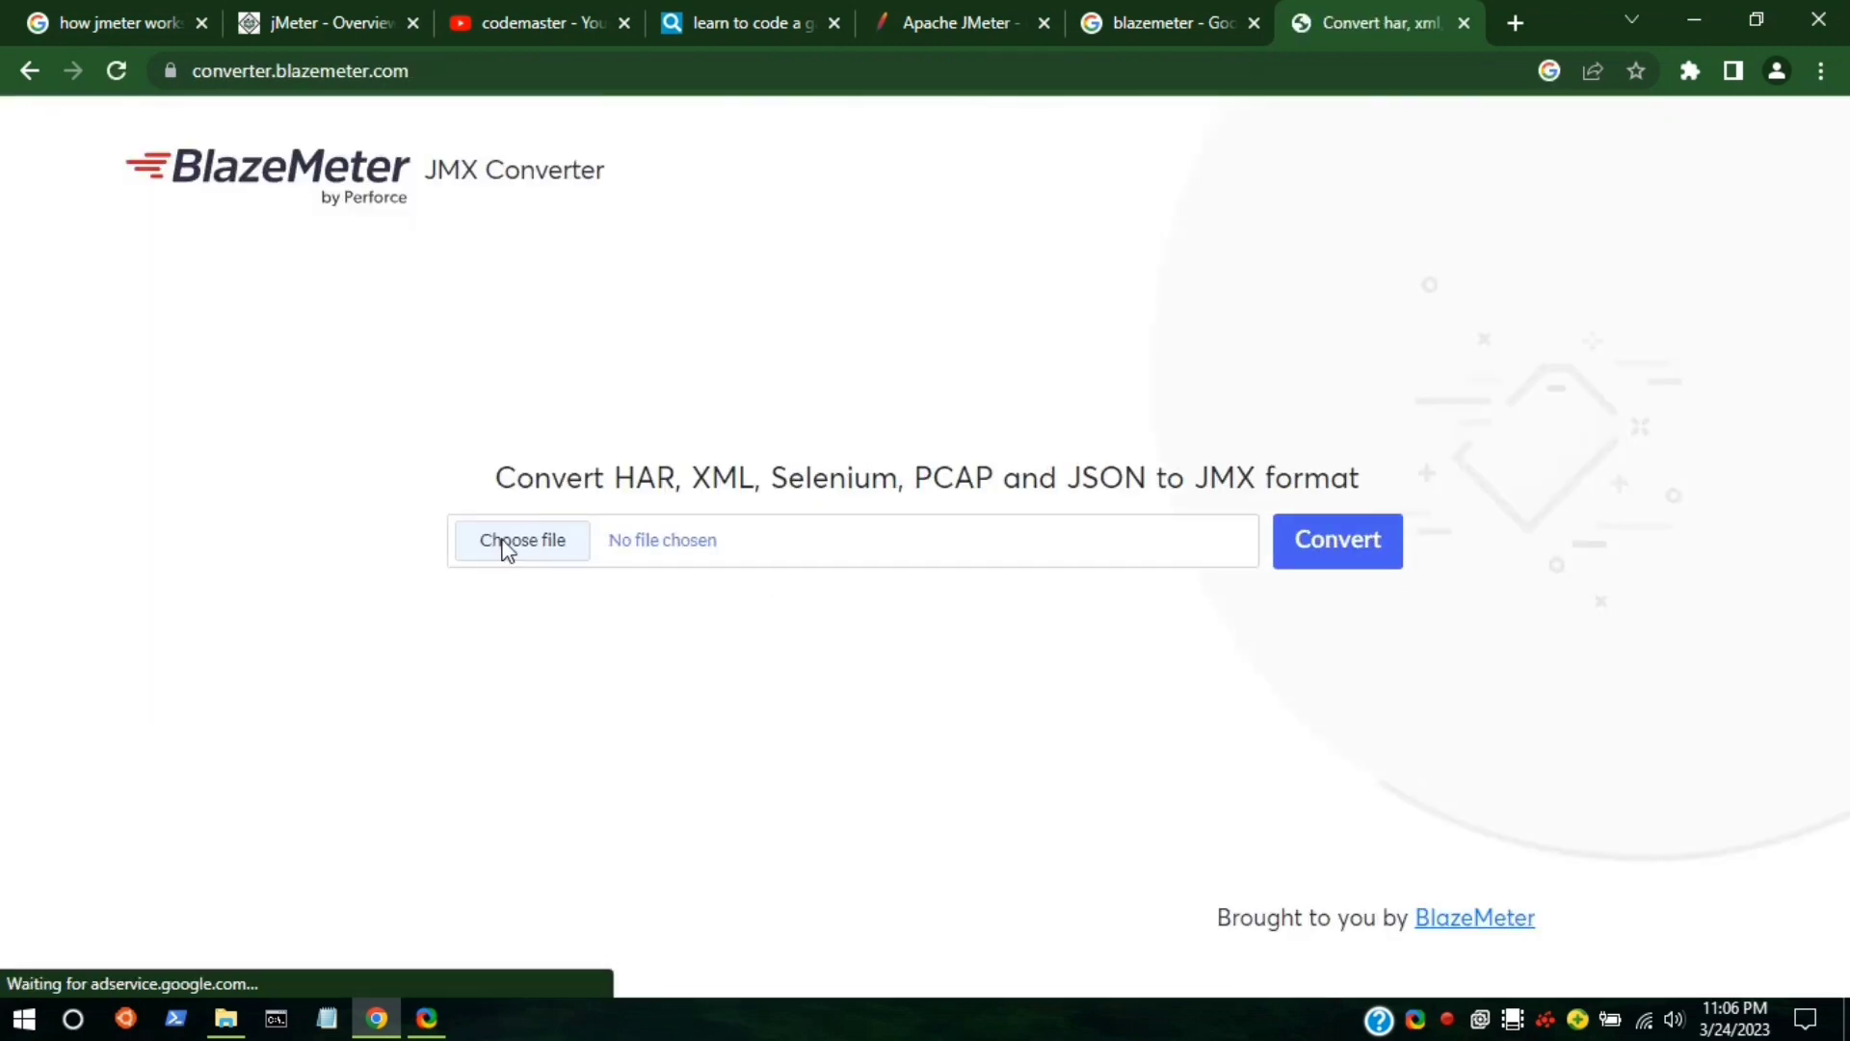
# Upload youtube.har from Downloads to the BlazeMeter converter and start converting it to JMX.
pyautogui.click(500, 548)
pyautogui.click(502, 546)
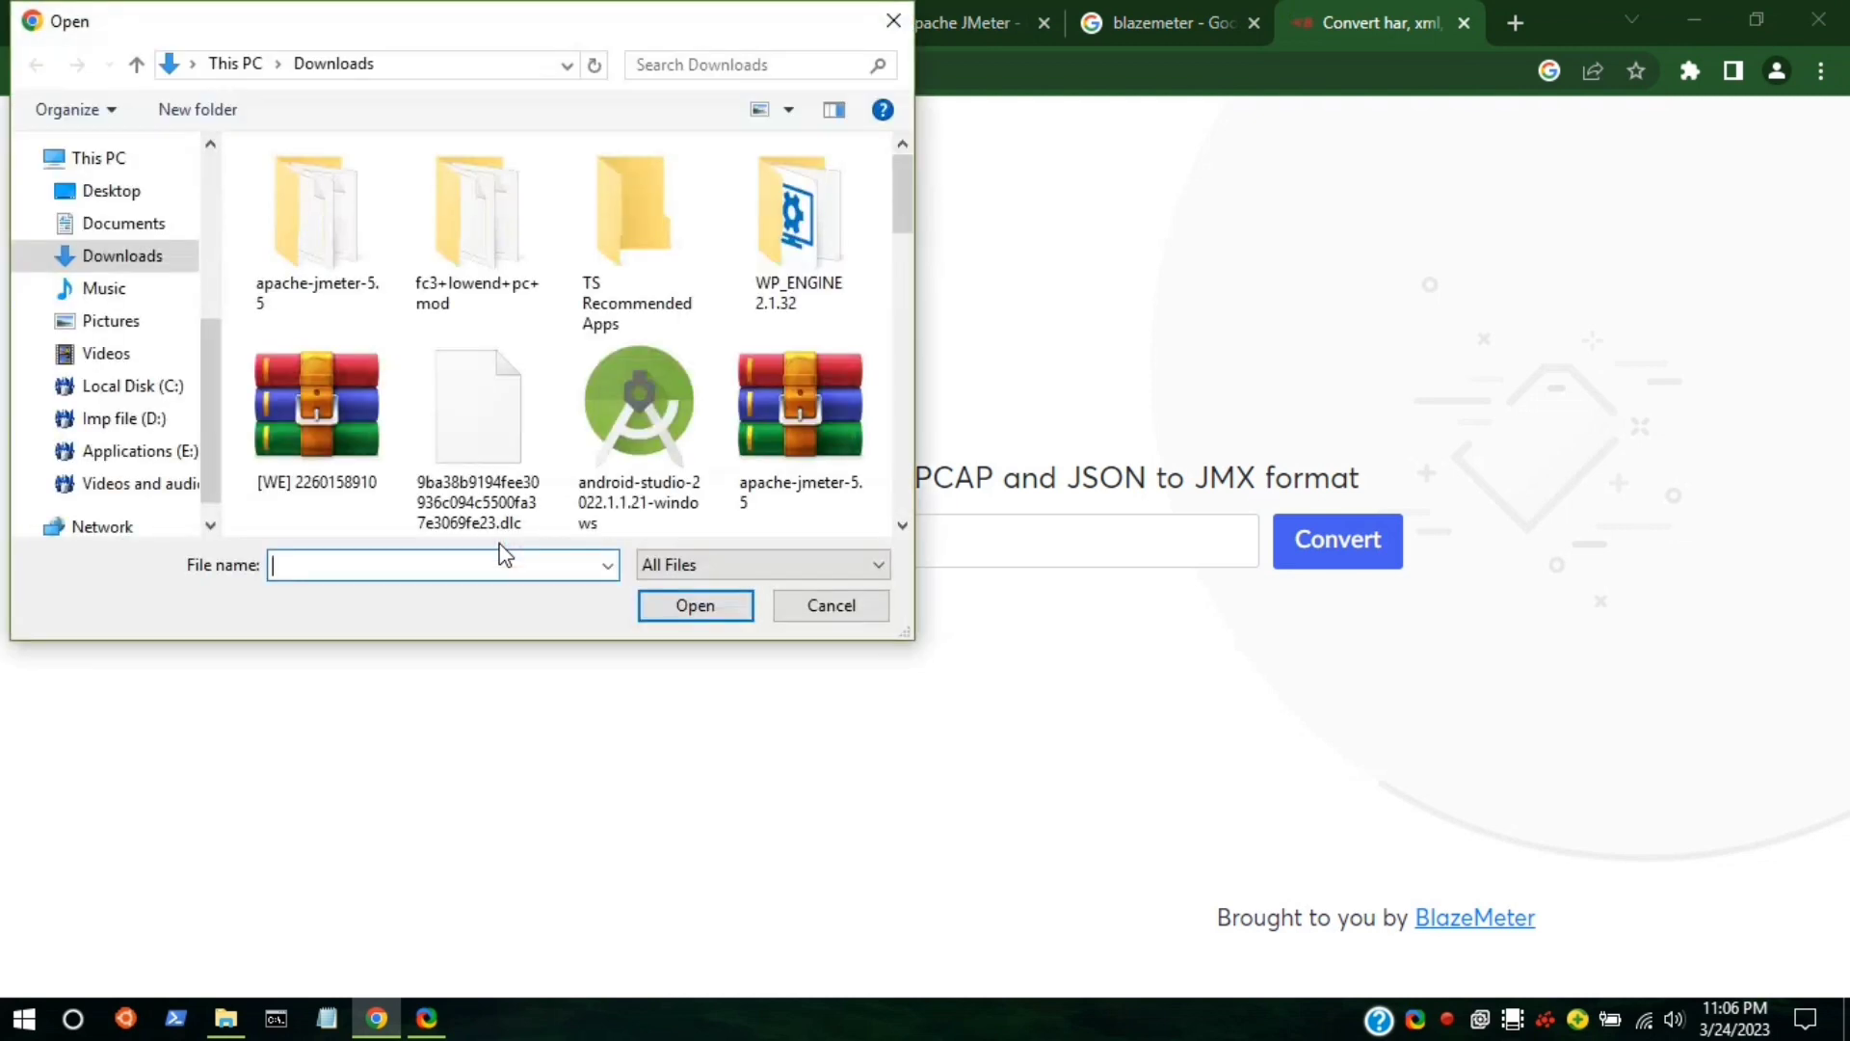
pyautogui.scroll(-10, 482, 364)
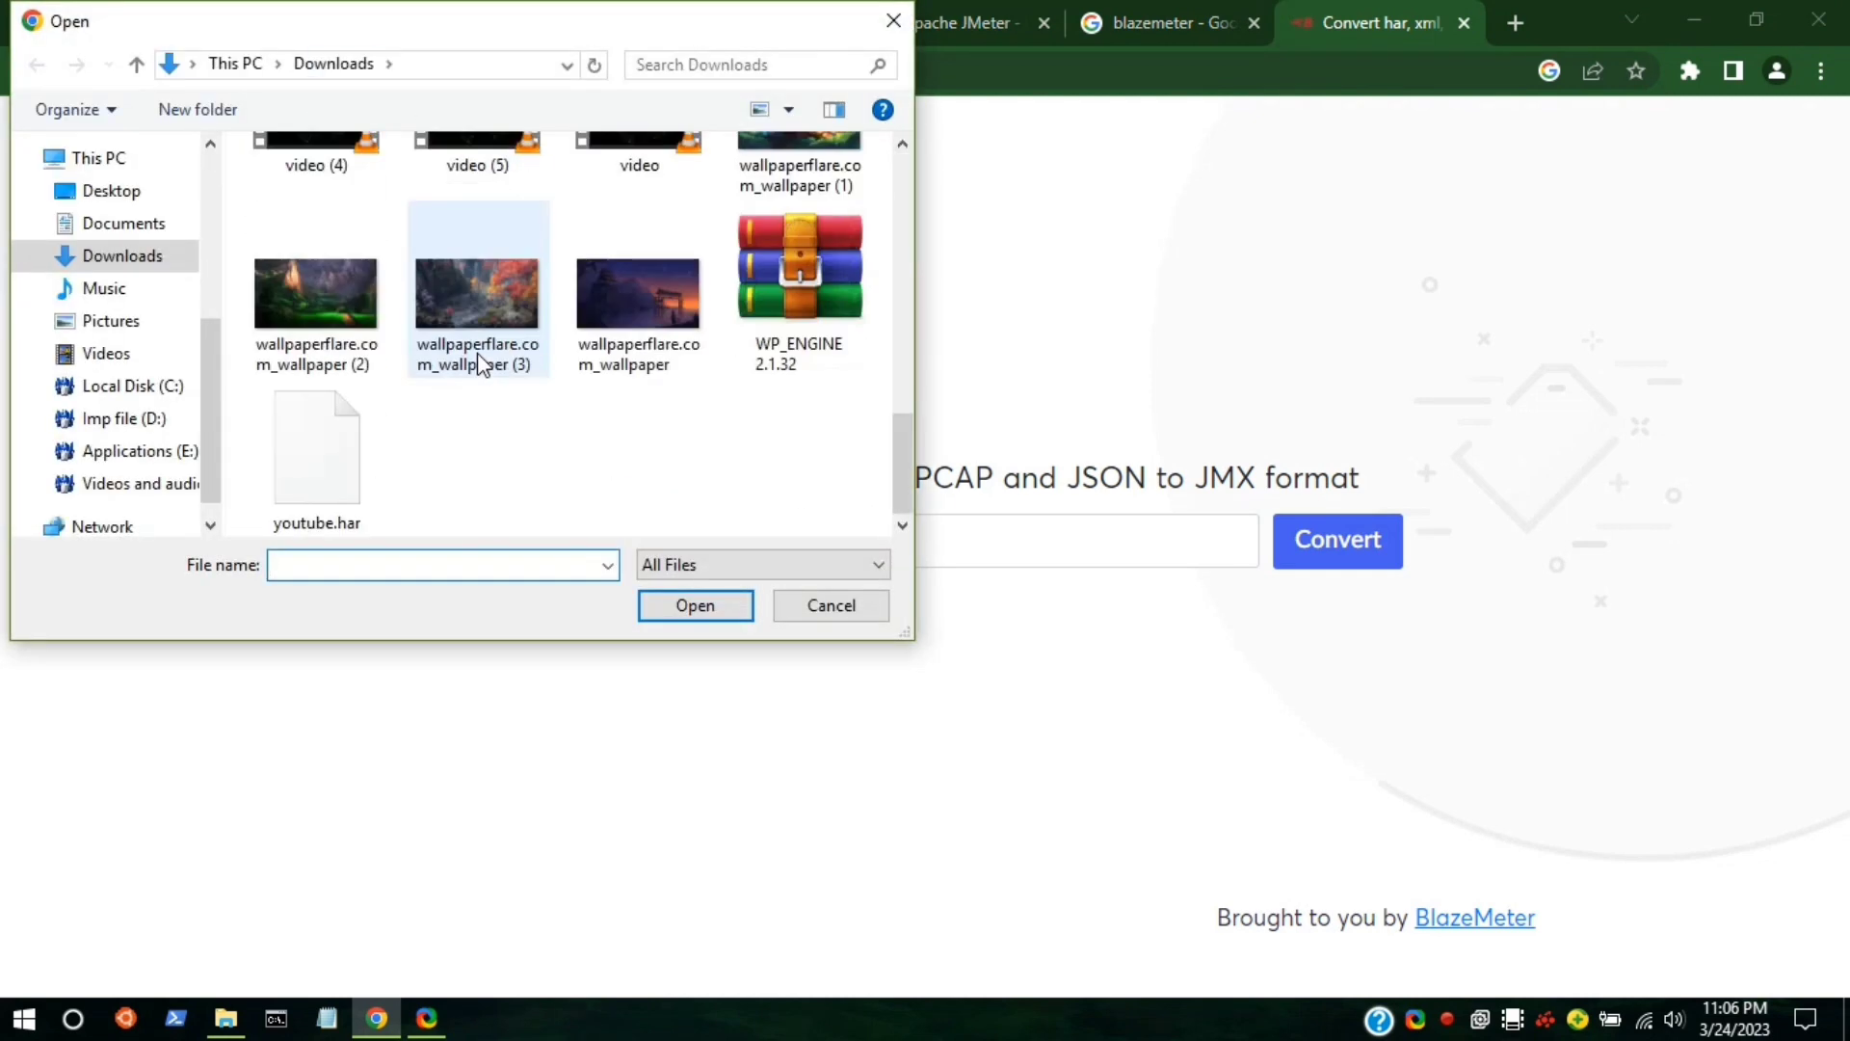
pyautogui.click(339, 482)
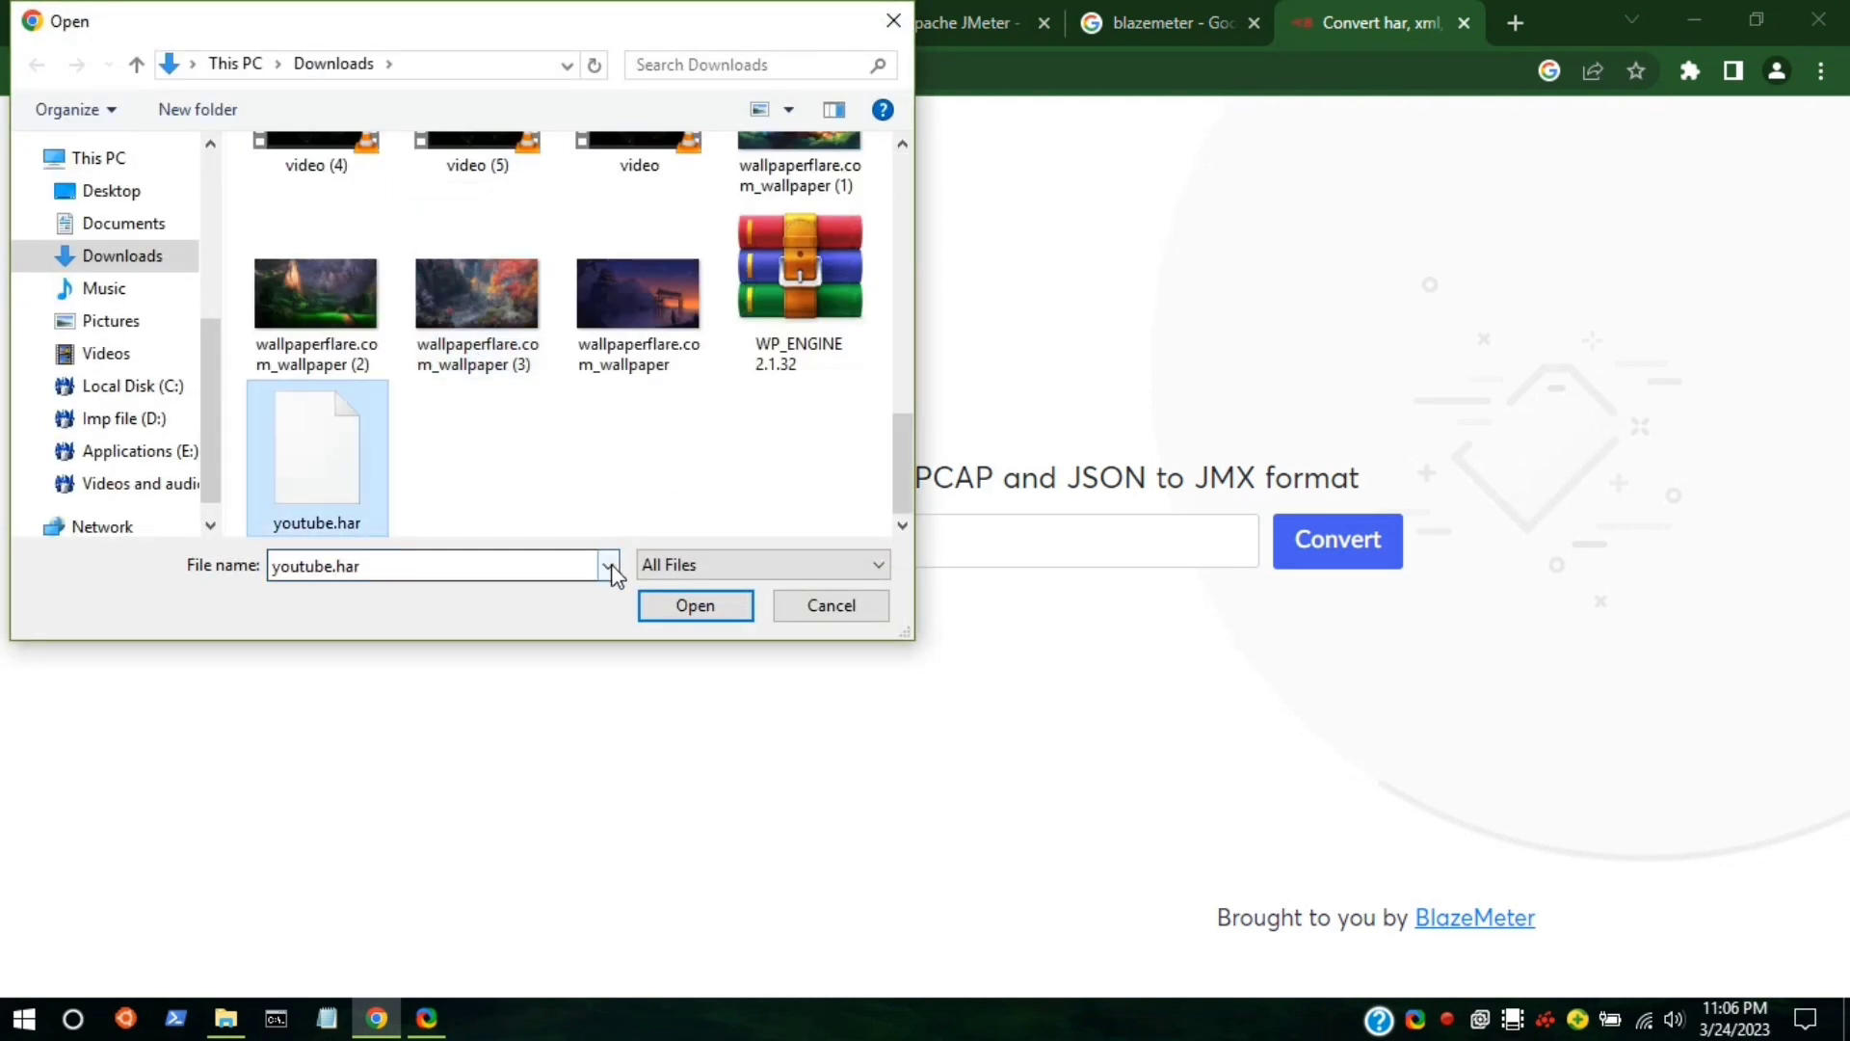
pyautogui.click(645, 601)
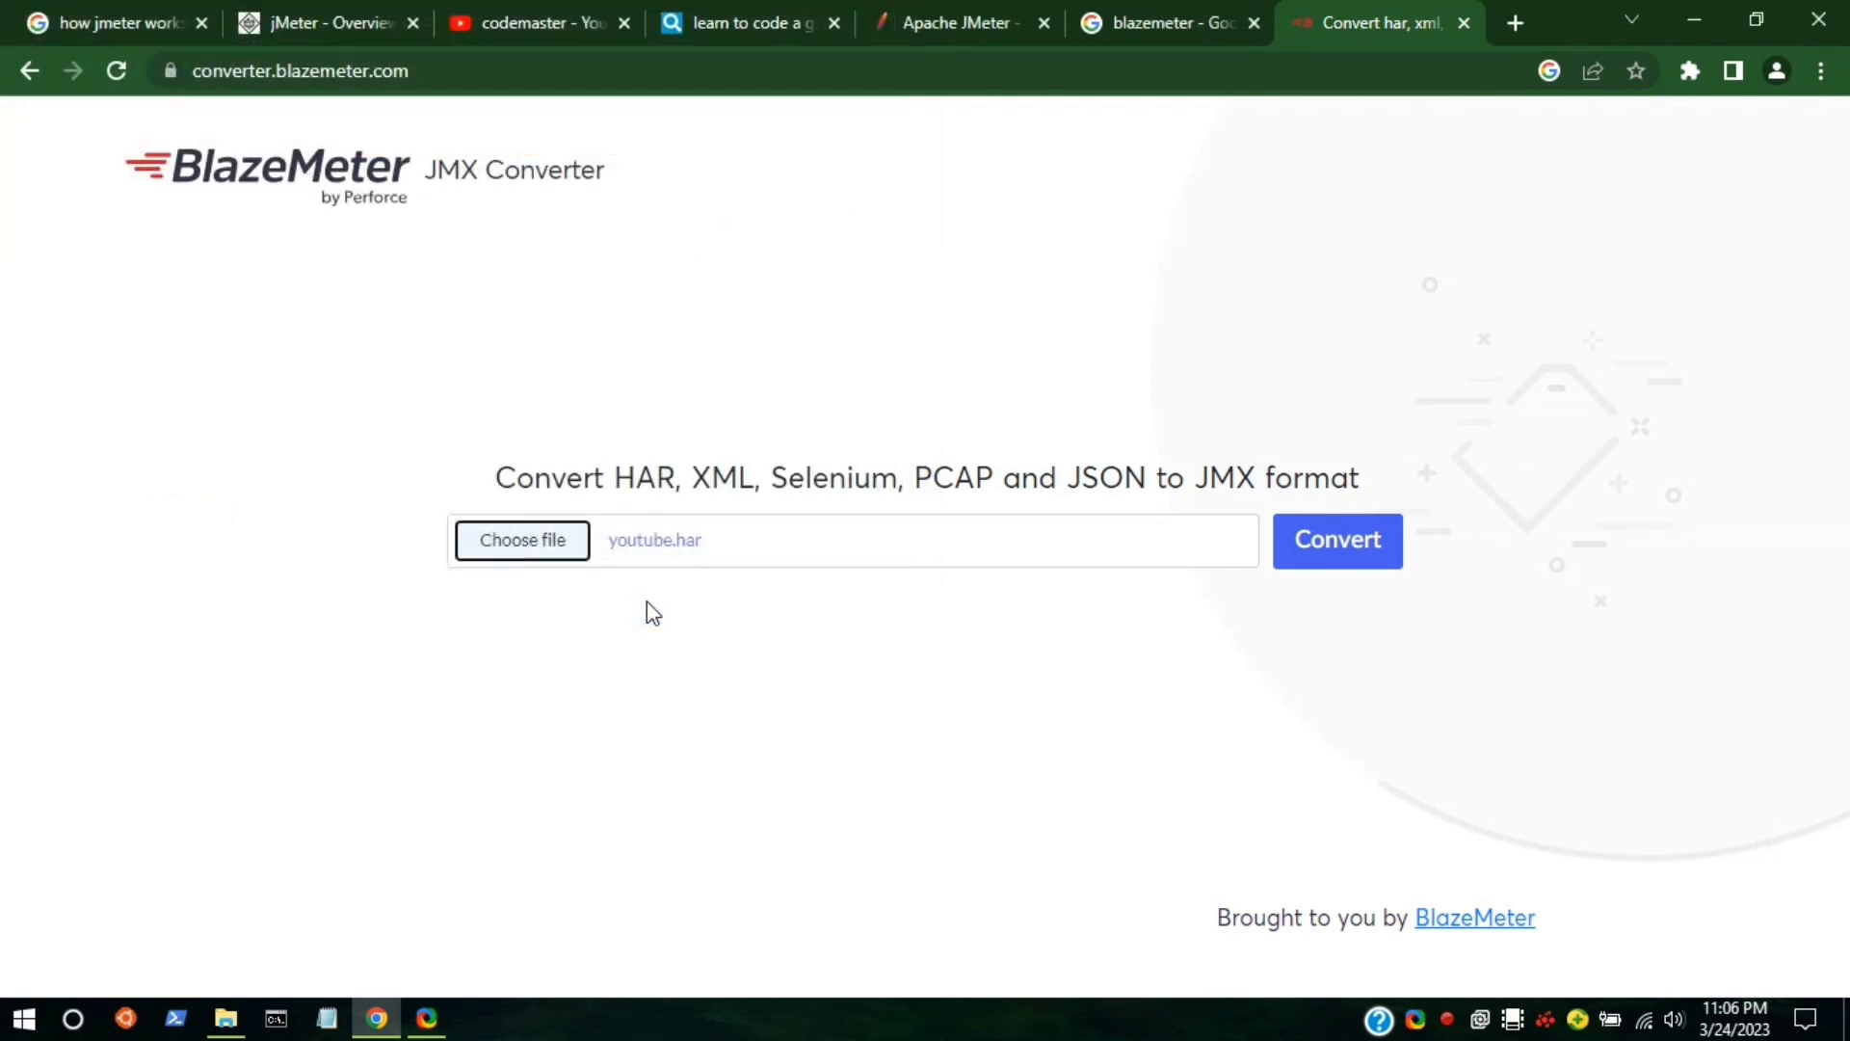
pyautogui.click(1354, 563)
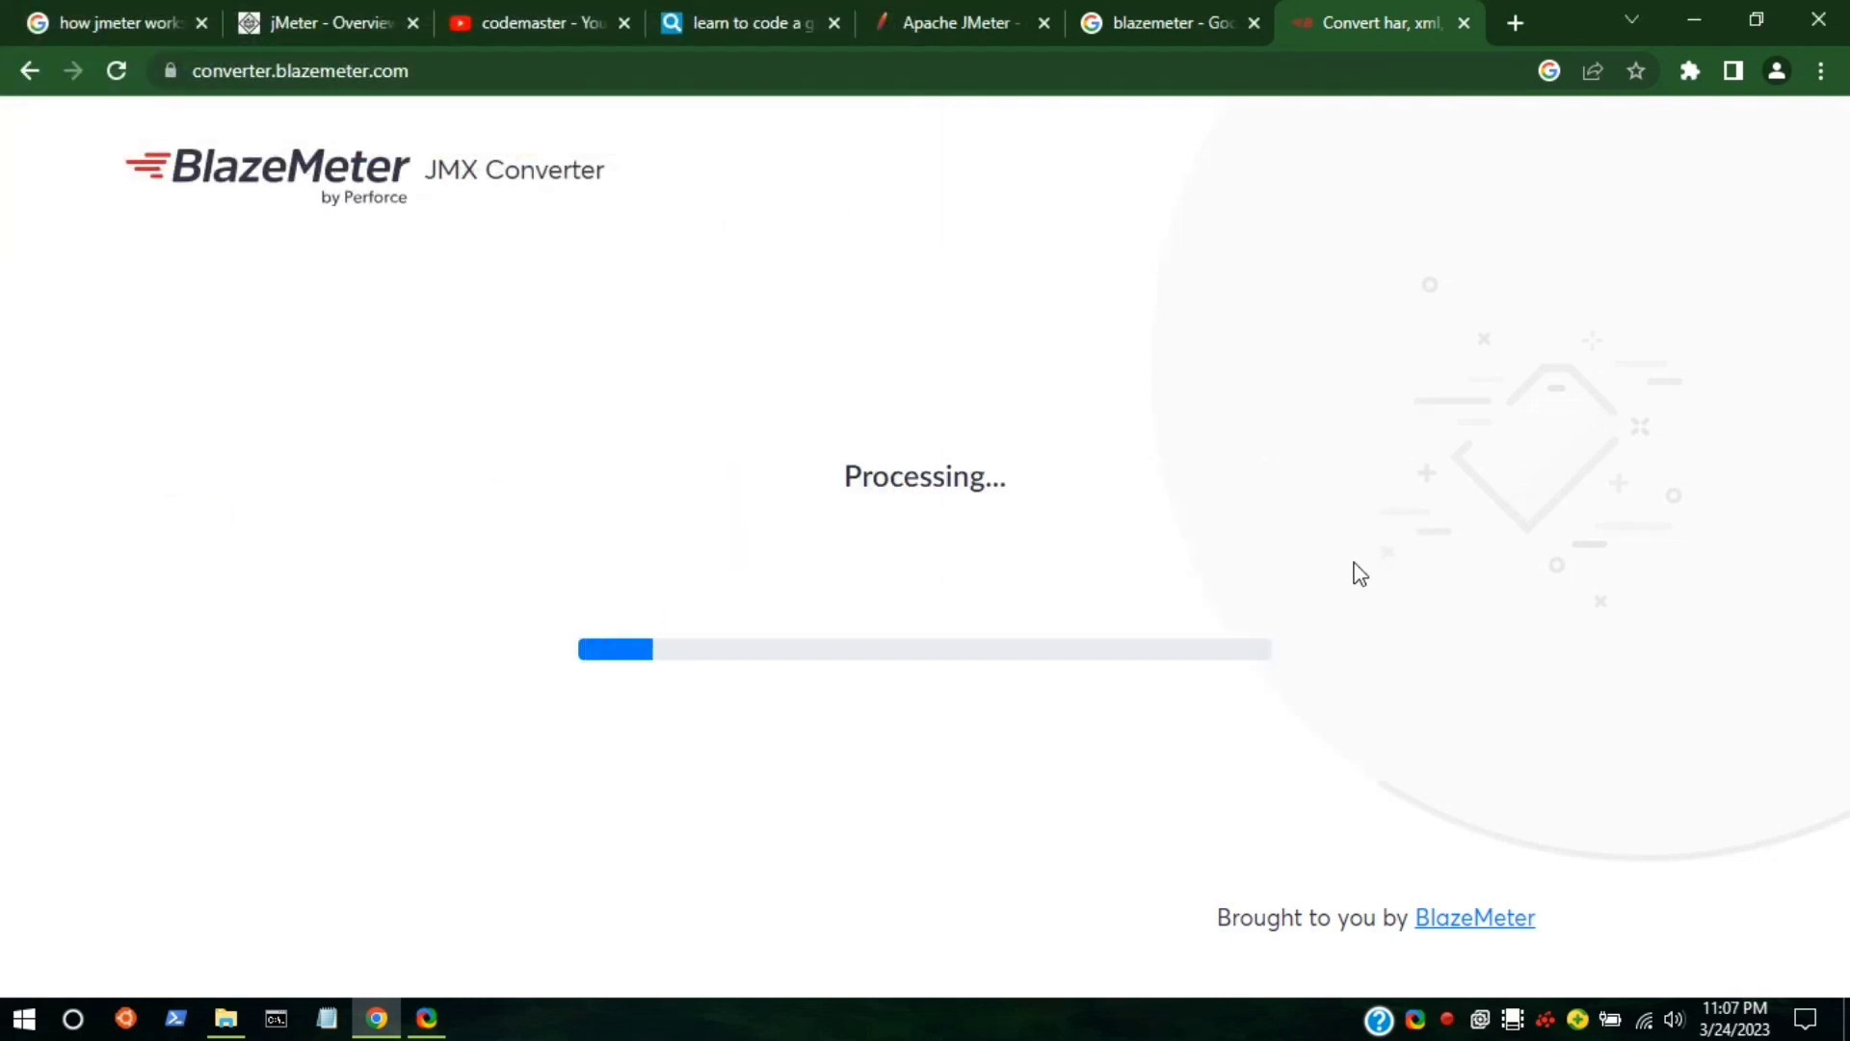
# Run jmeter.bat from Downloads\apache-jmeter-5.5\bin and nudge the console window upward.
pyautogui.moveTo(226, 1019)
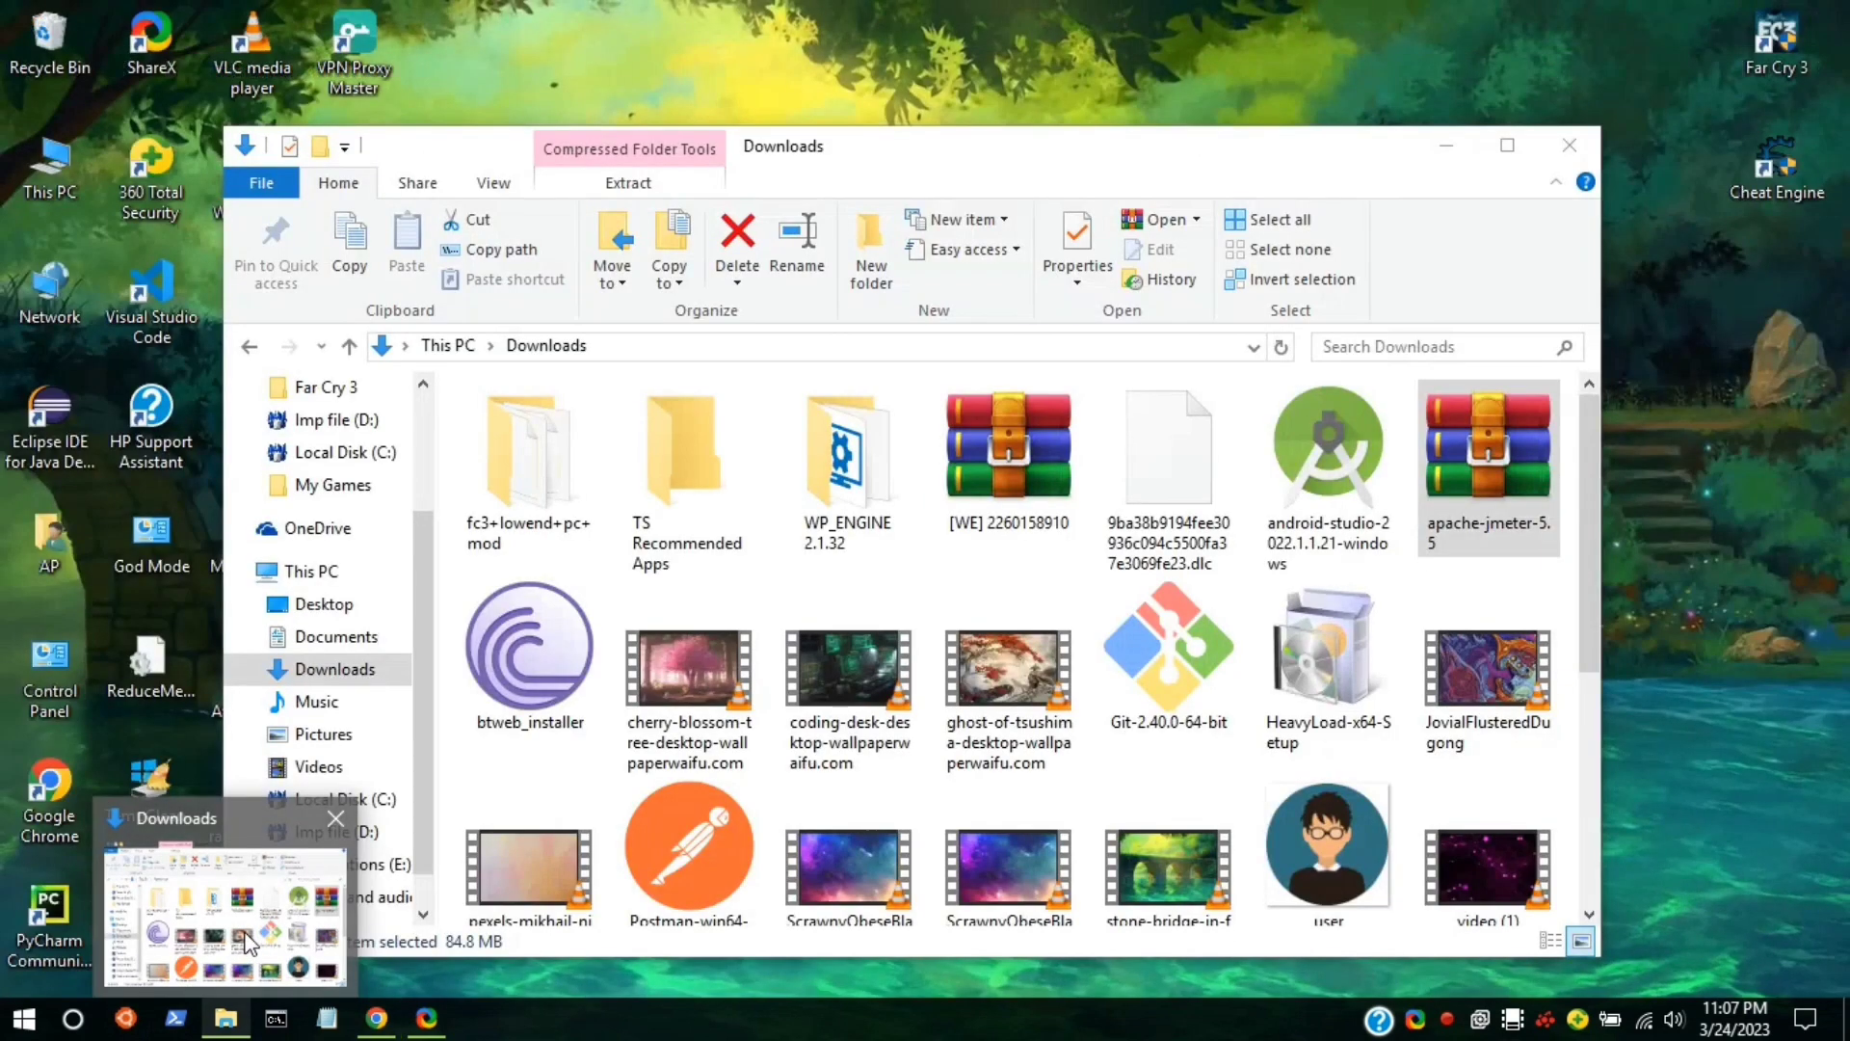
pyautogui.click(248, 943)
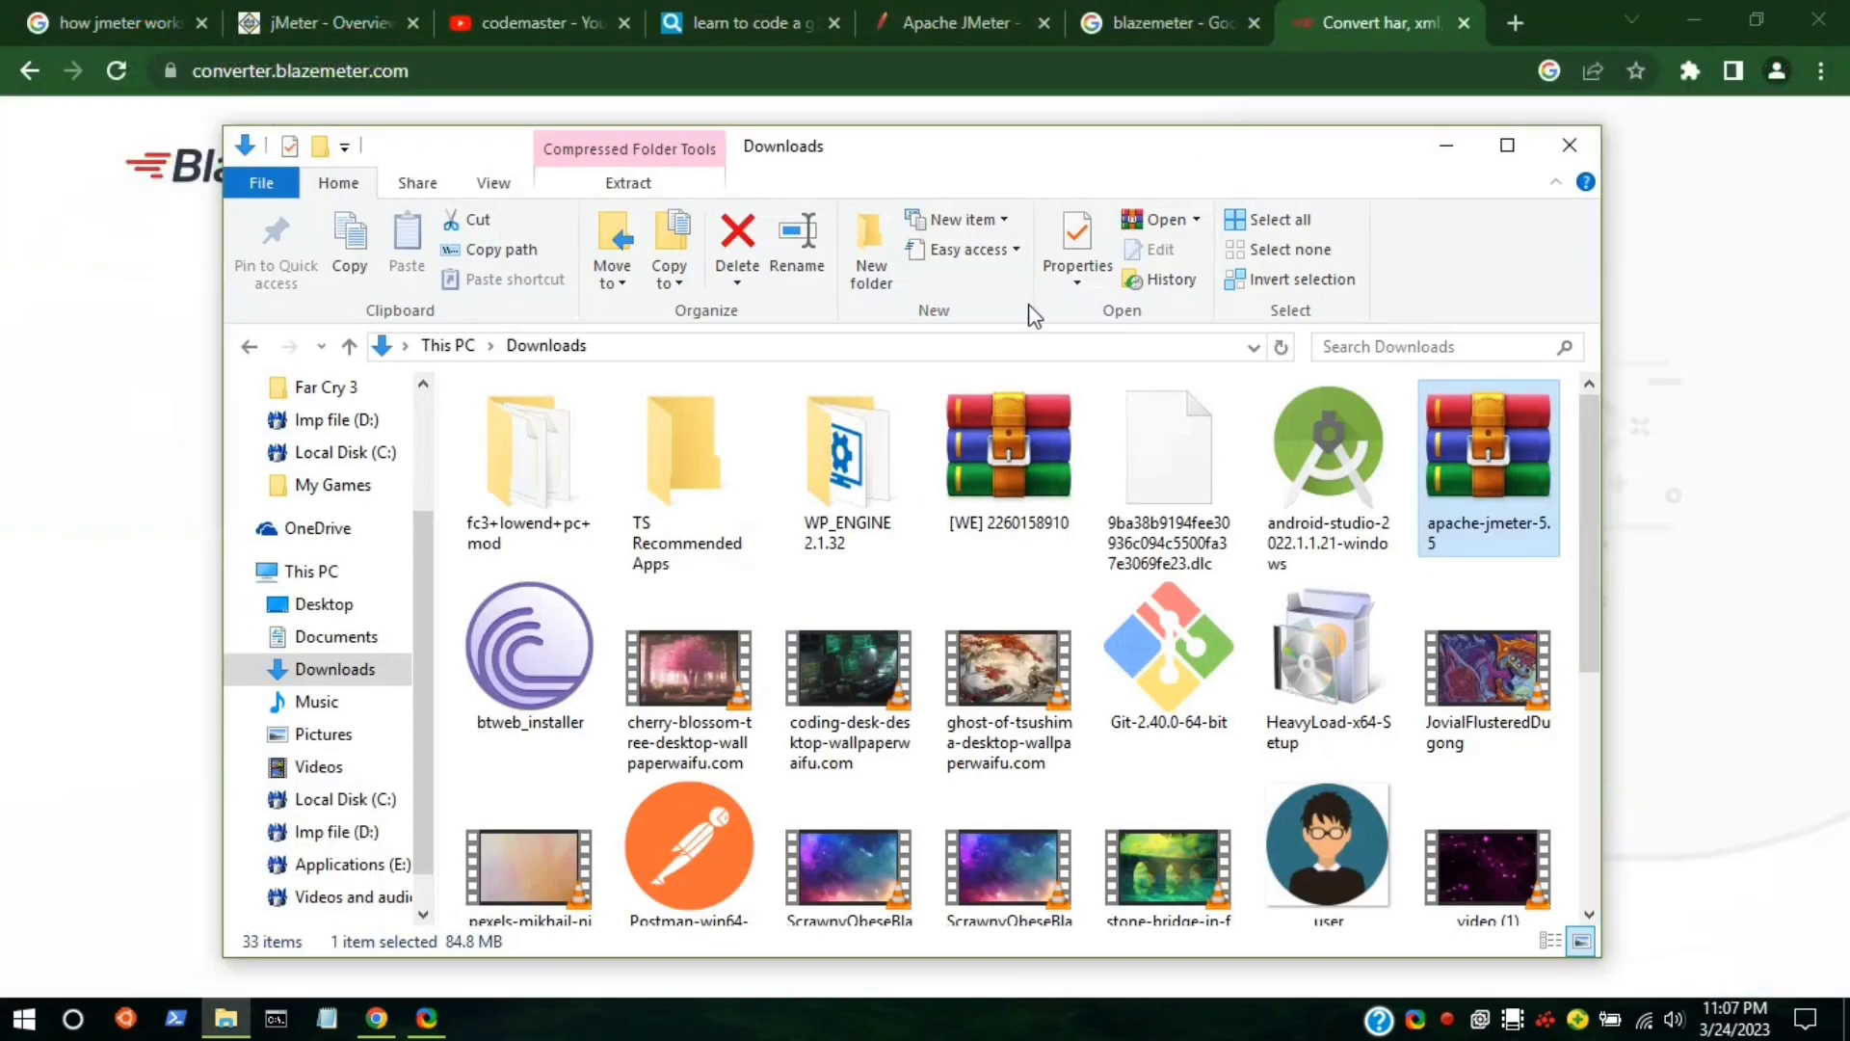
pyautogui.scroll(-3, 993, 521)
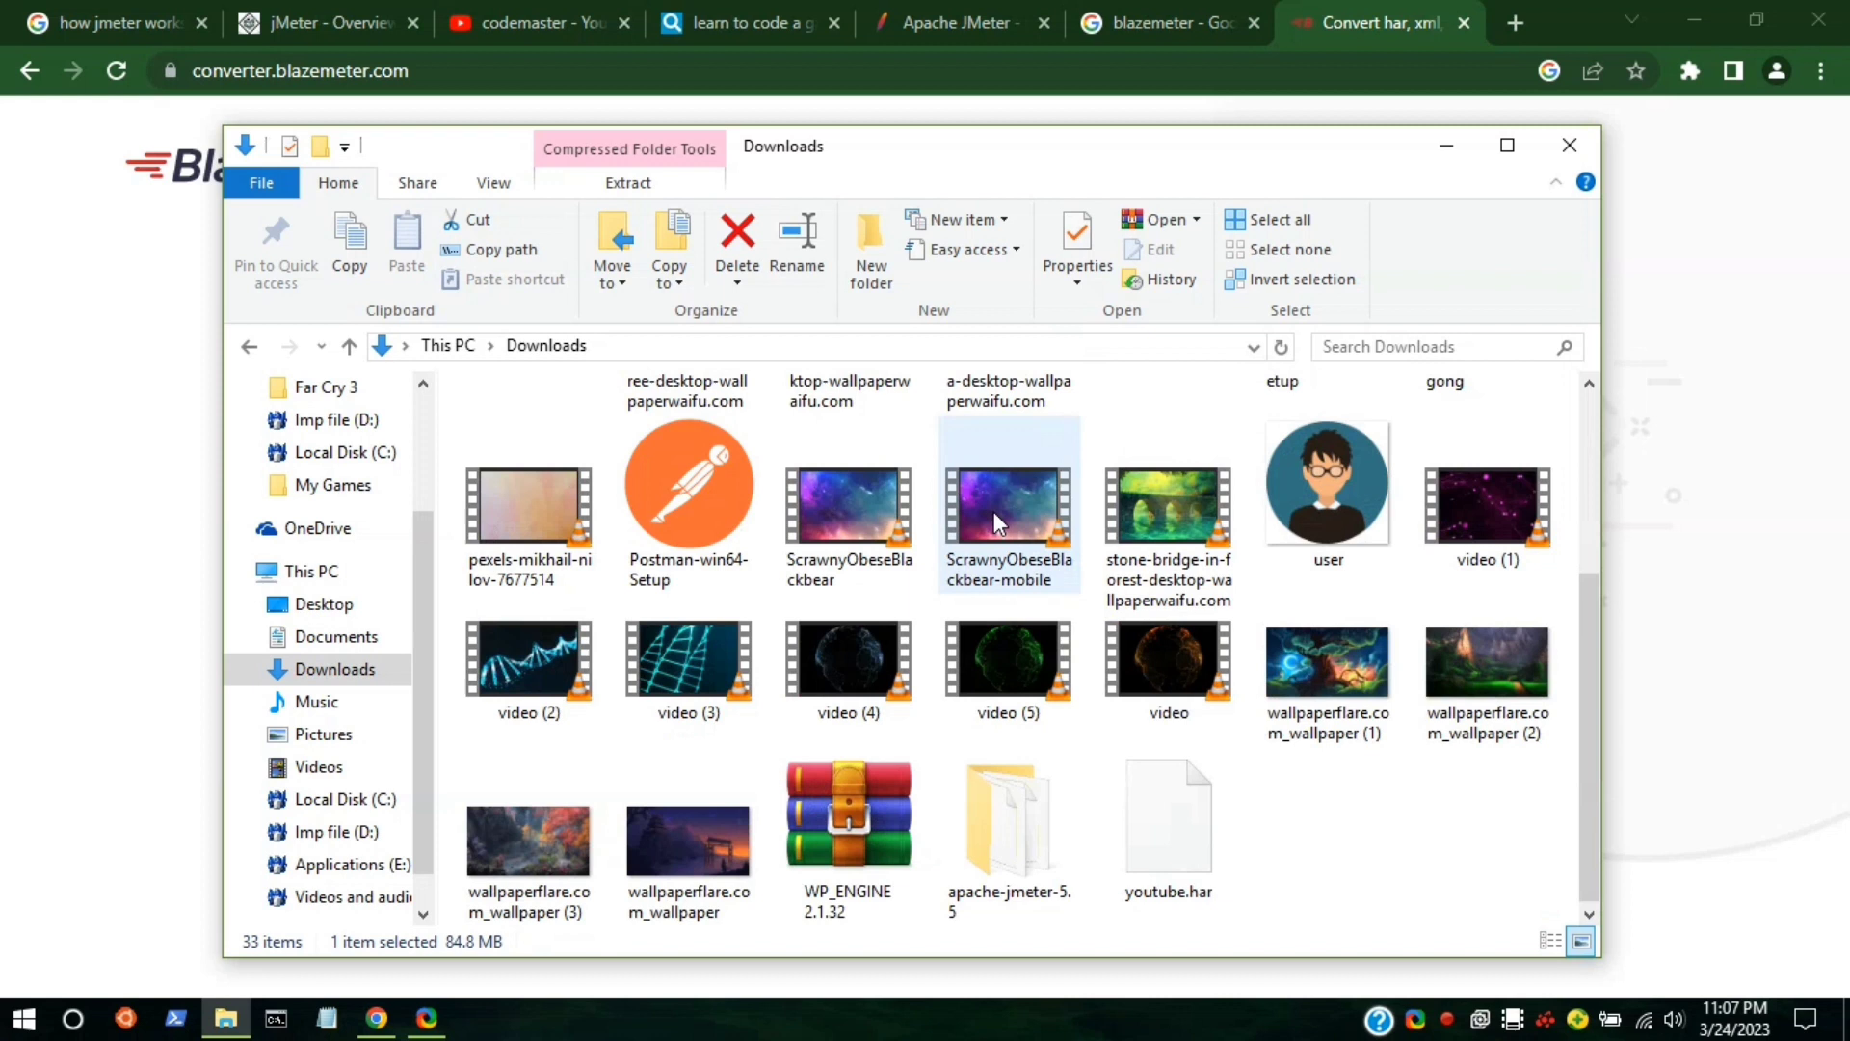
pyautogui.doubleClick(987, 872)
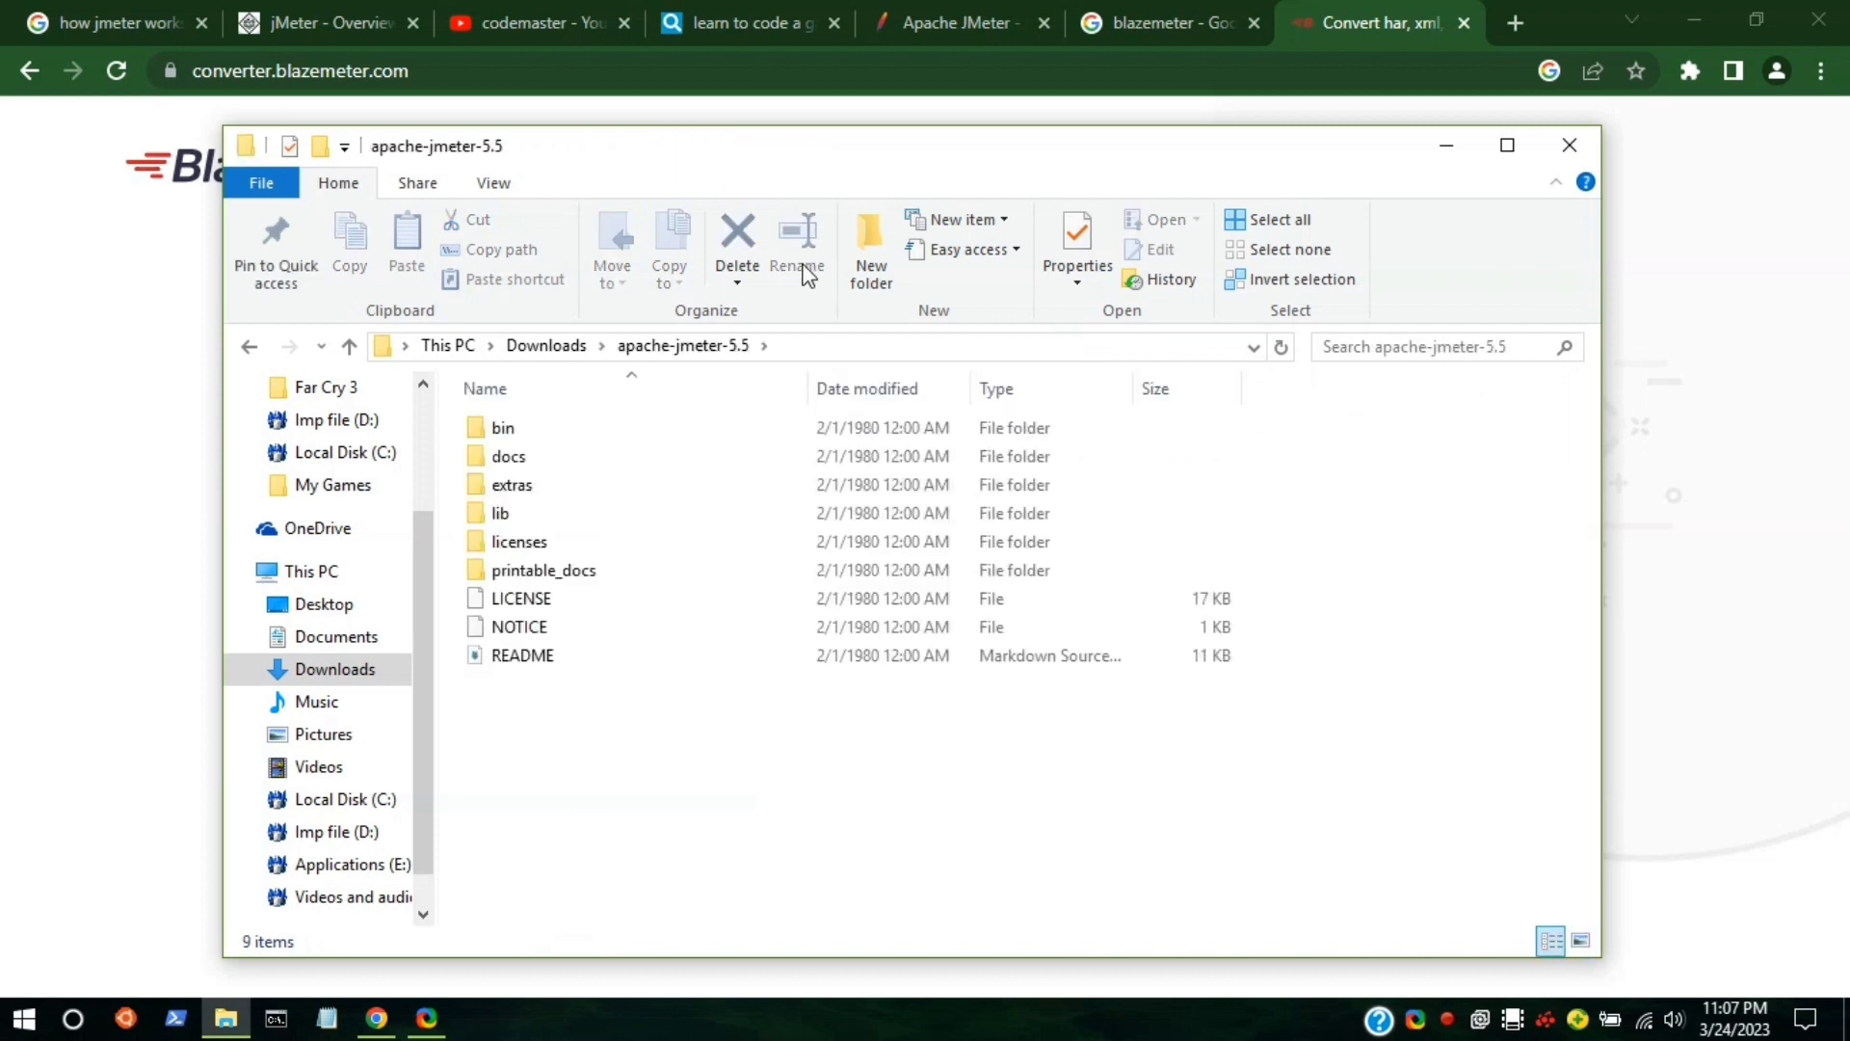
pyautogui.doubleClick(513, 427)
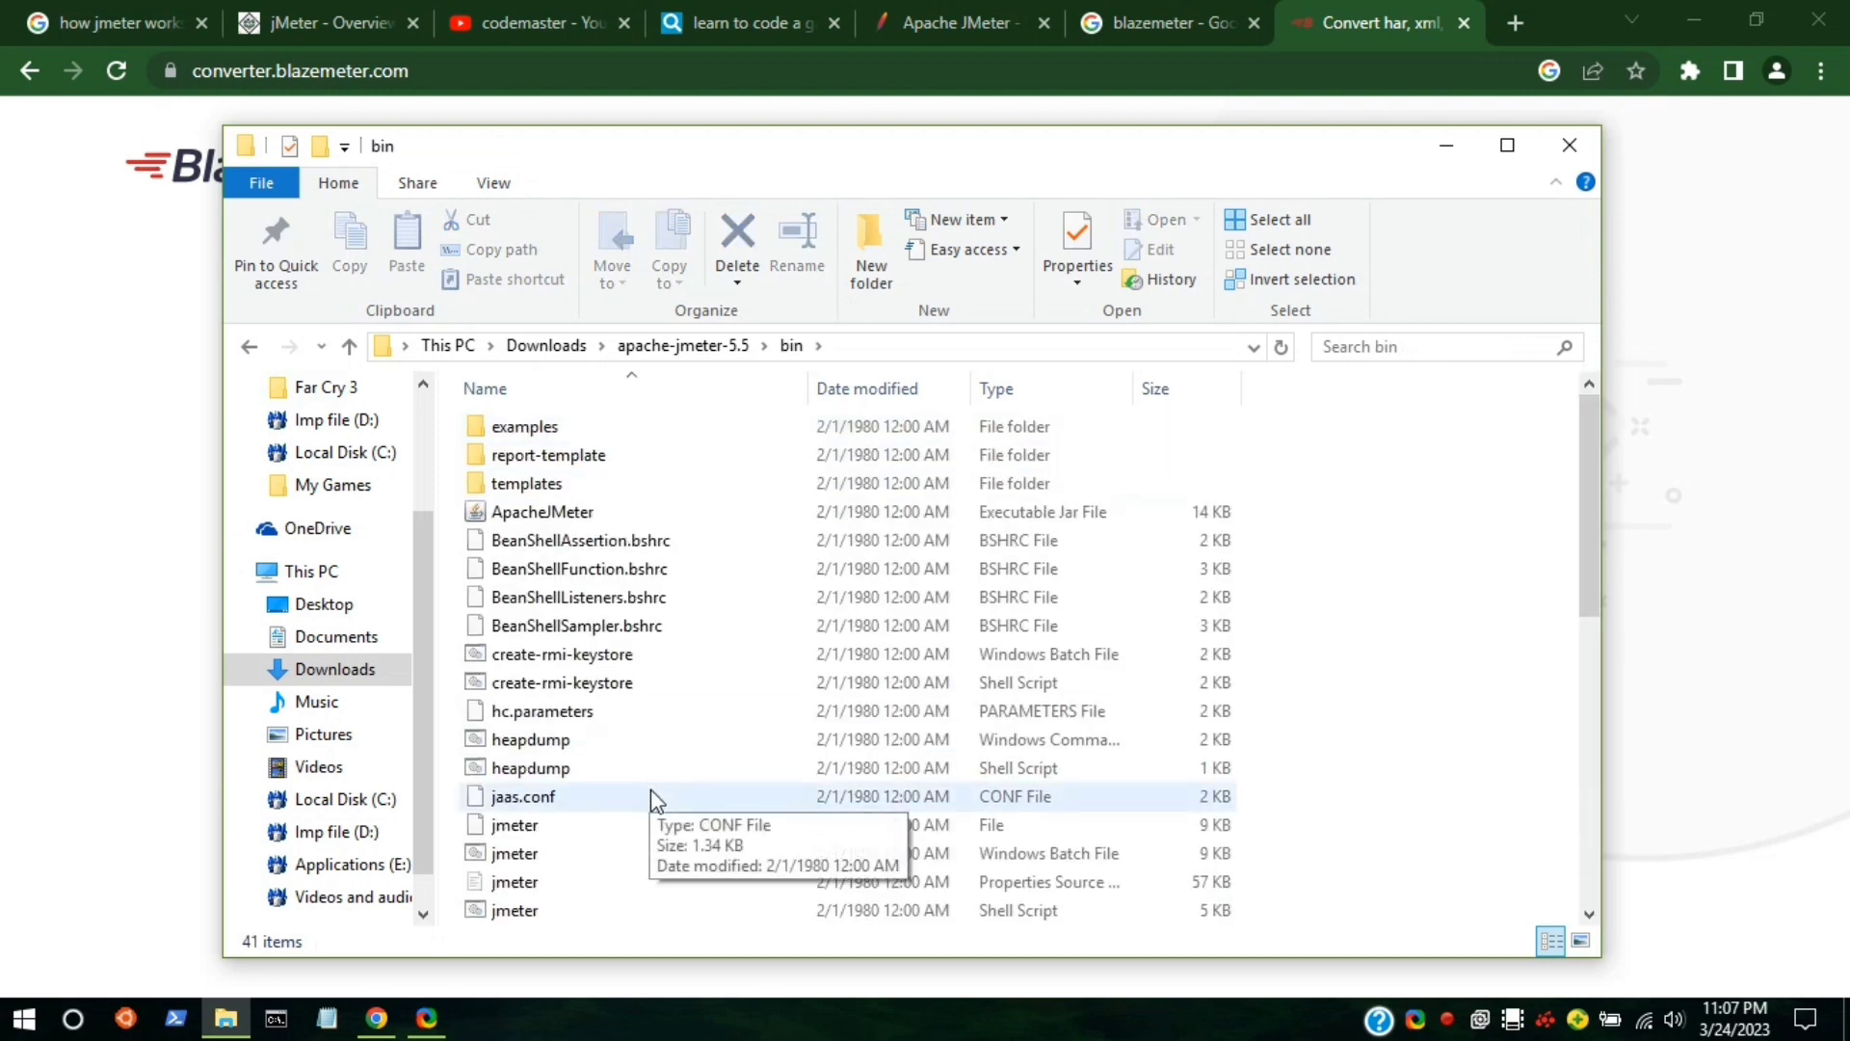
pyautogui.scroll(-2, 652, 792)
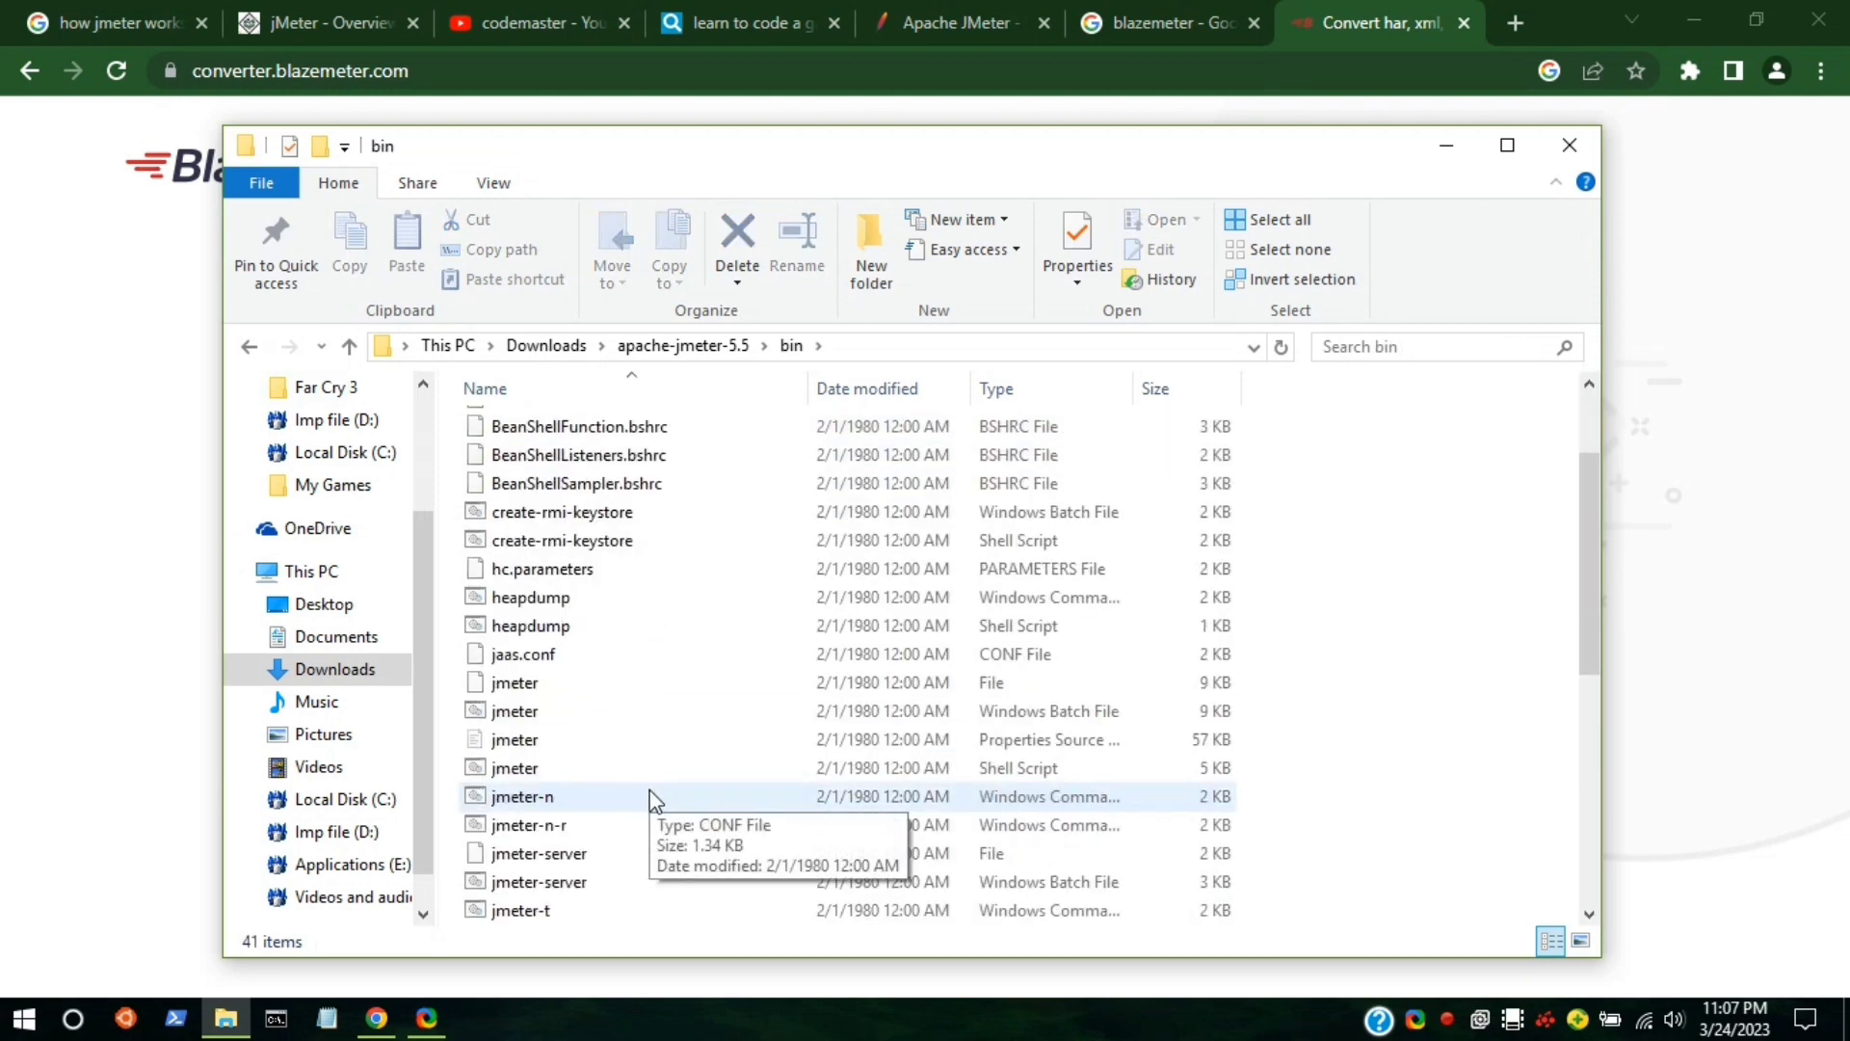
pyautogui.doubleClick(498, 718)
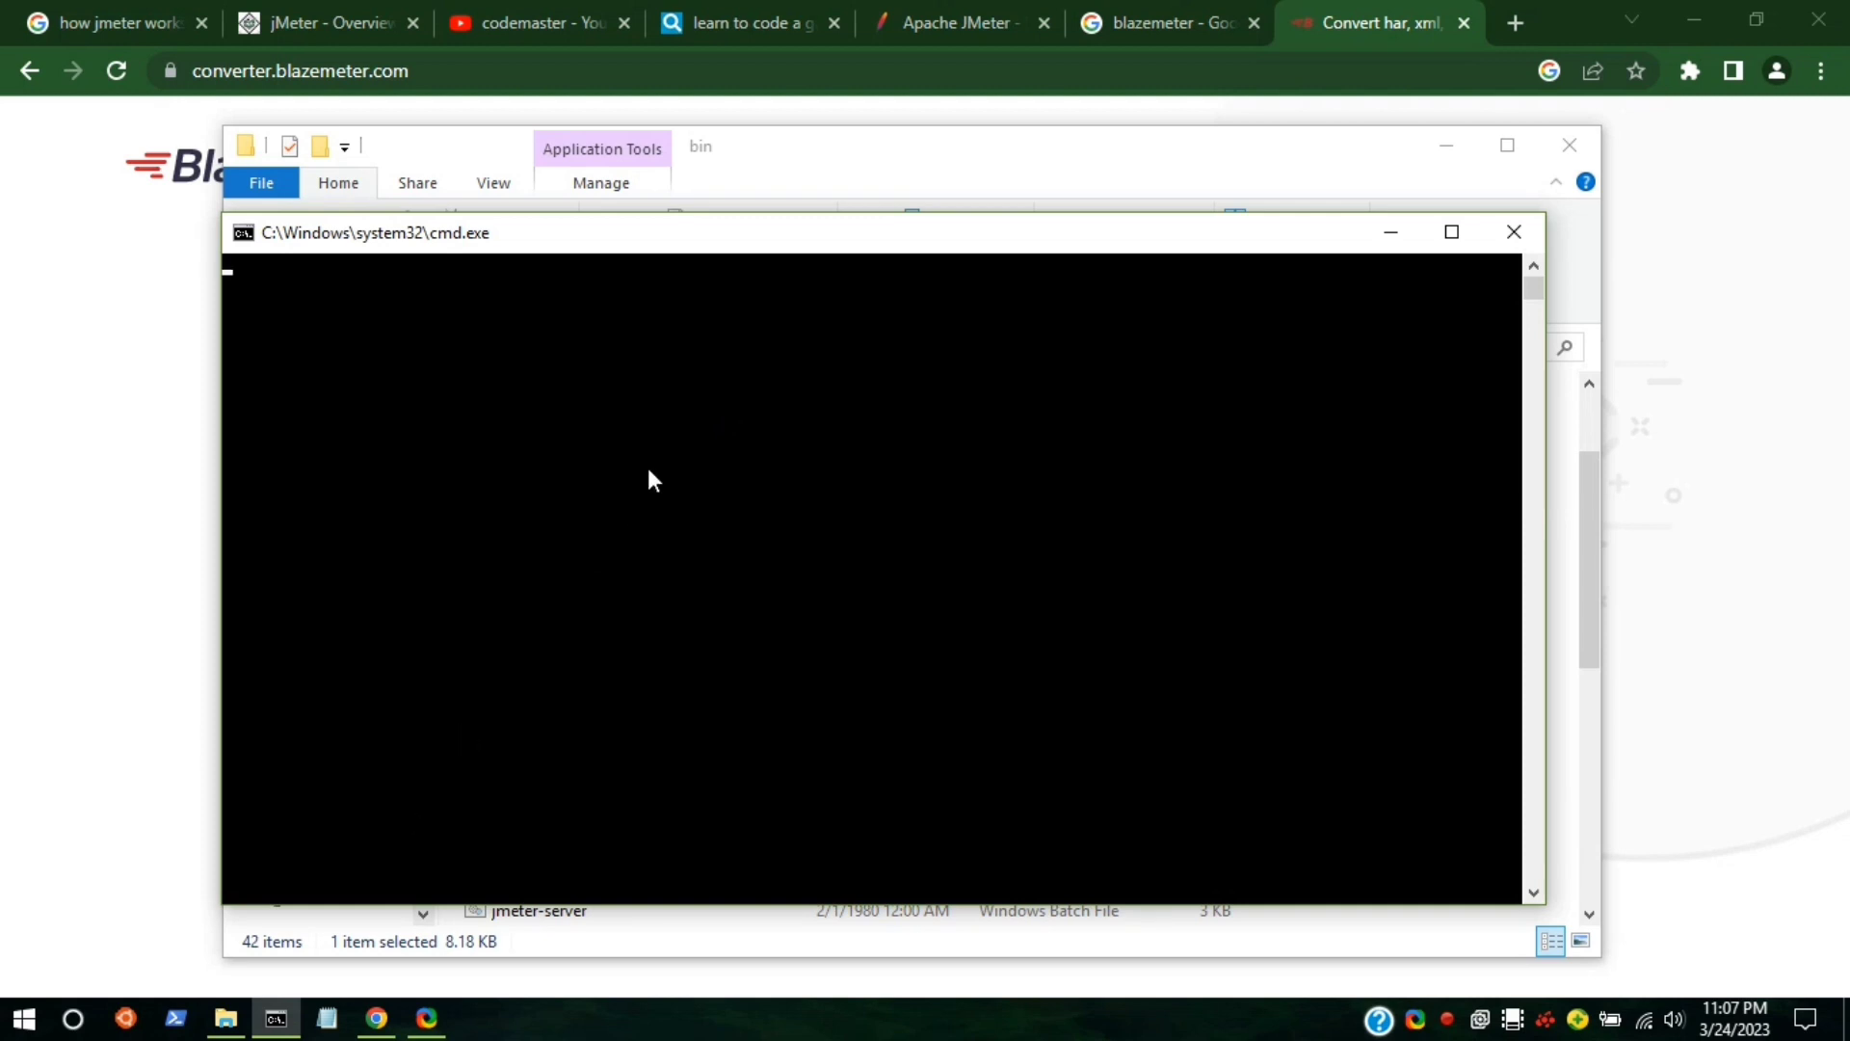
pyautogui.moveTo(837, 247); pyautogui.dragTo(842, 172)
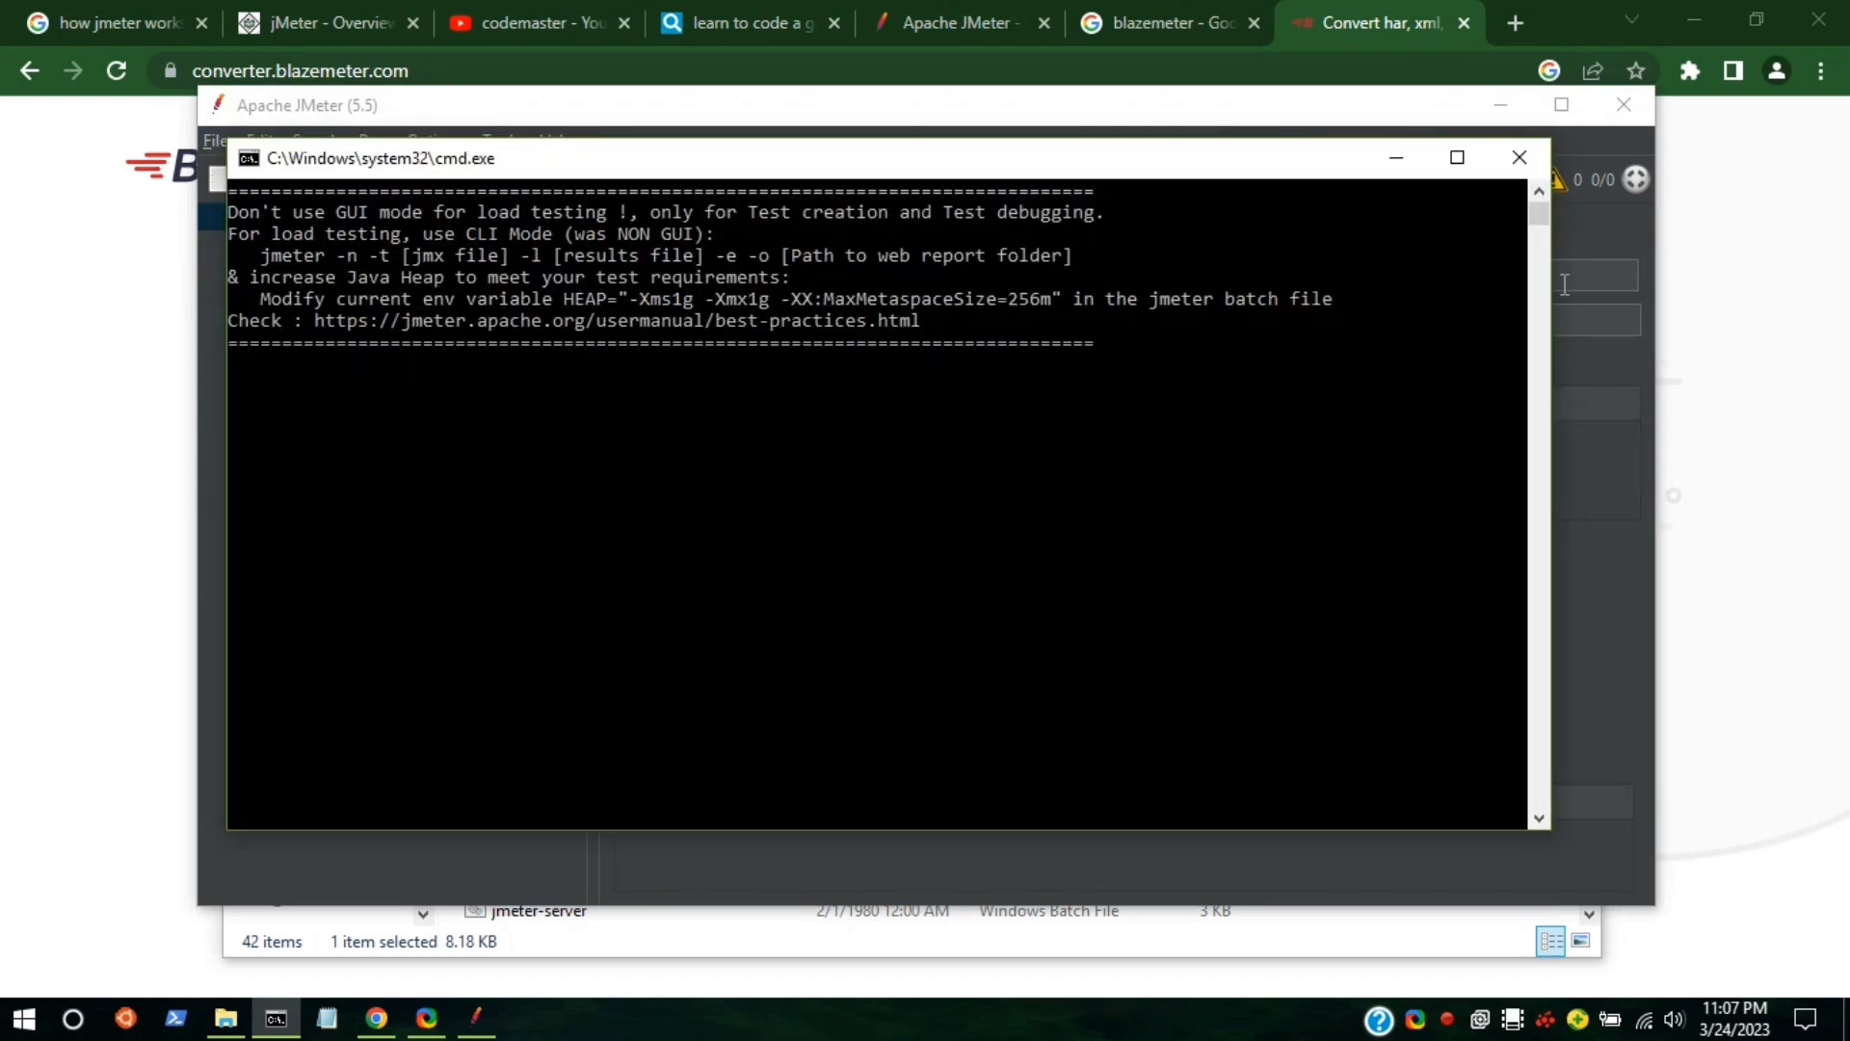
# Move the JMeter window lower, compare it with the console, then return to the converter page.
pyautogui.click(1605, 239)
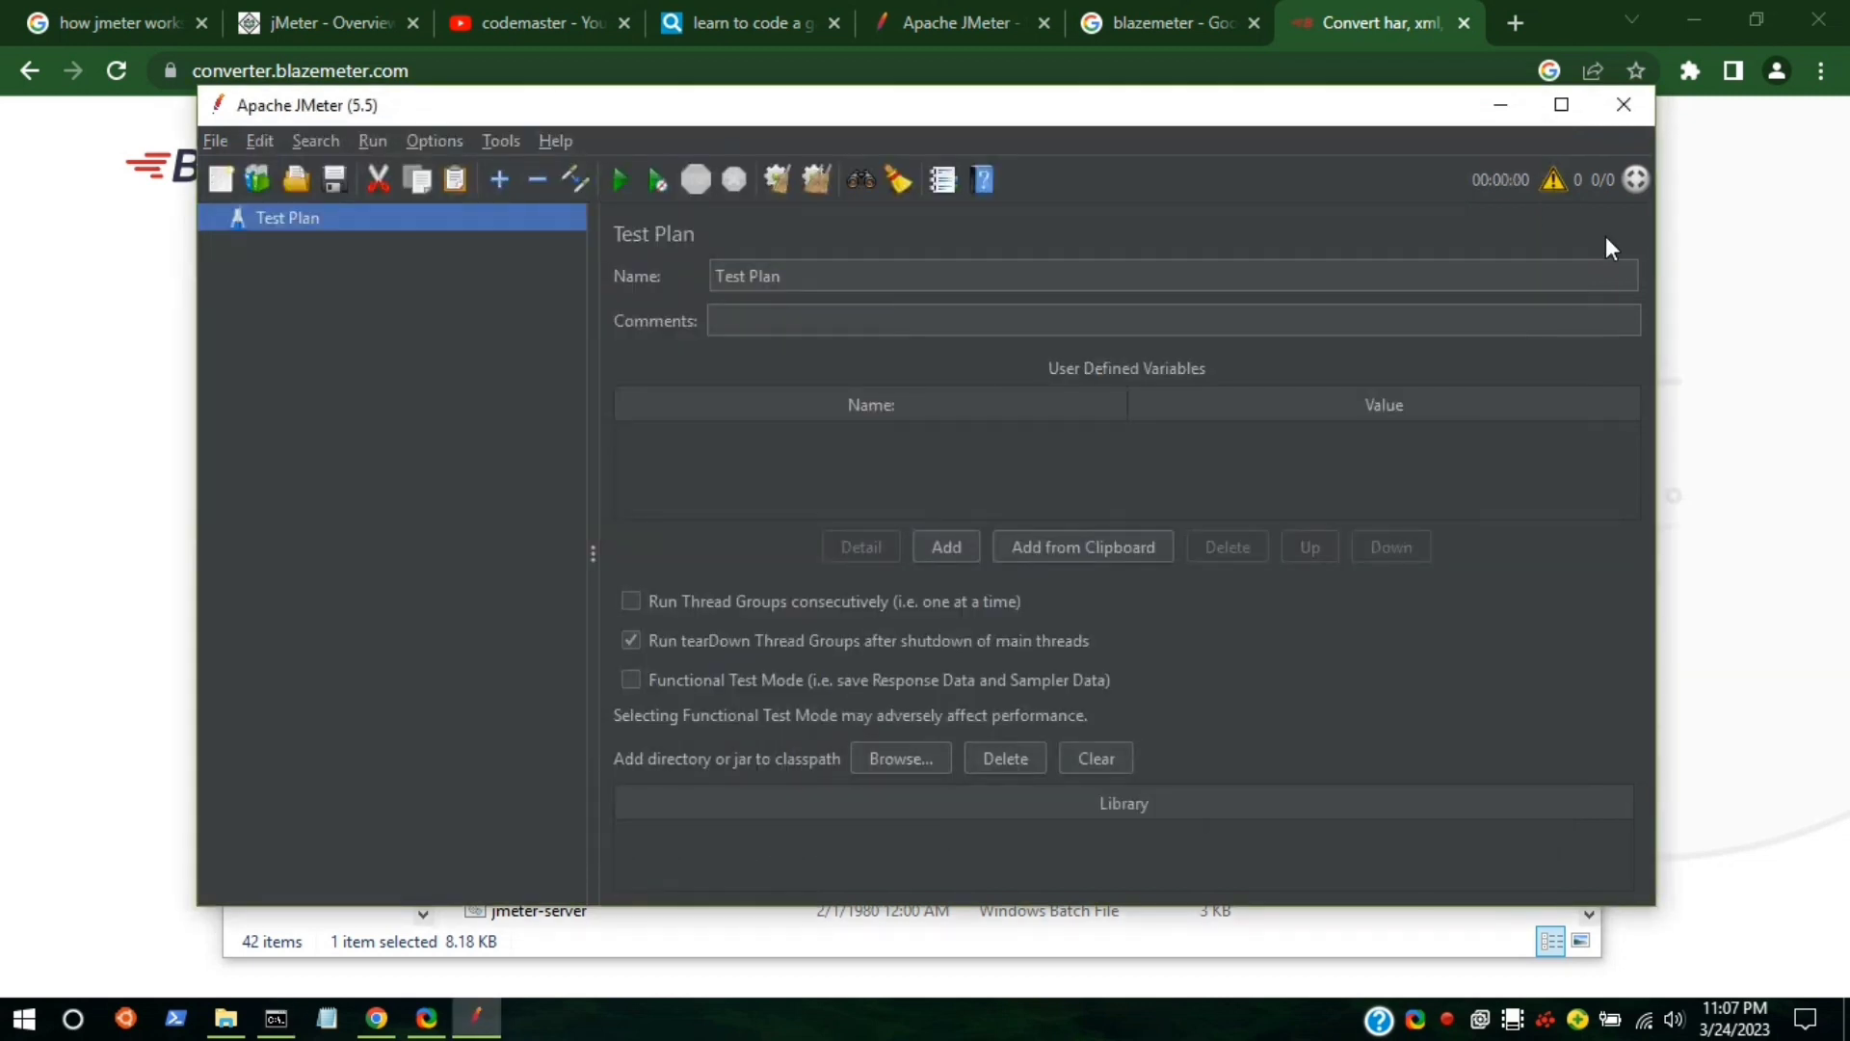
pyautogui.moveTo(1376, 116); pyautogui.dragTo(1436, 421)
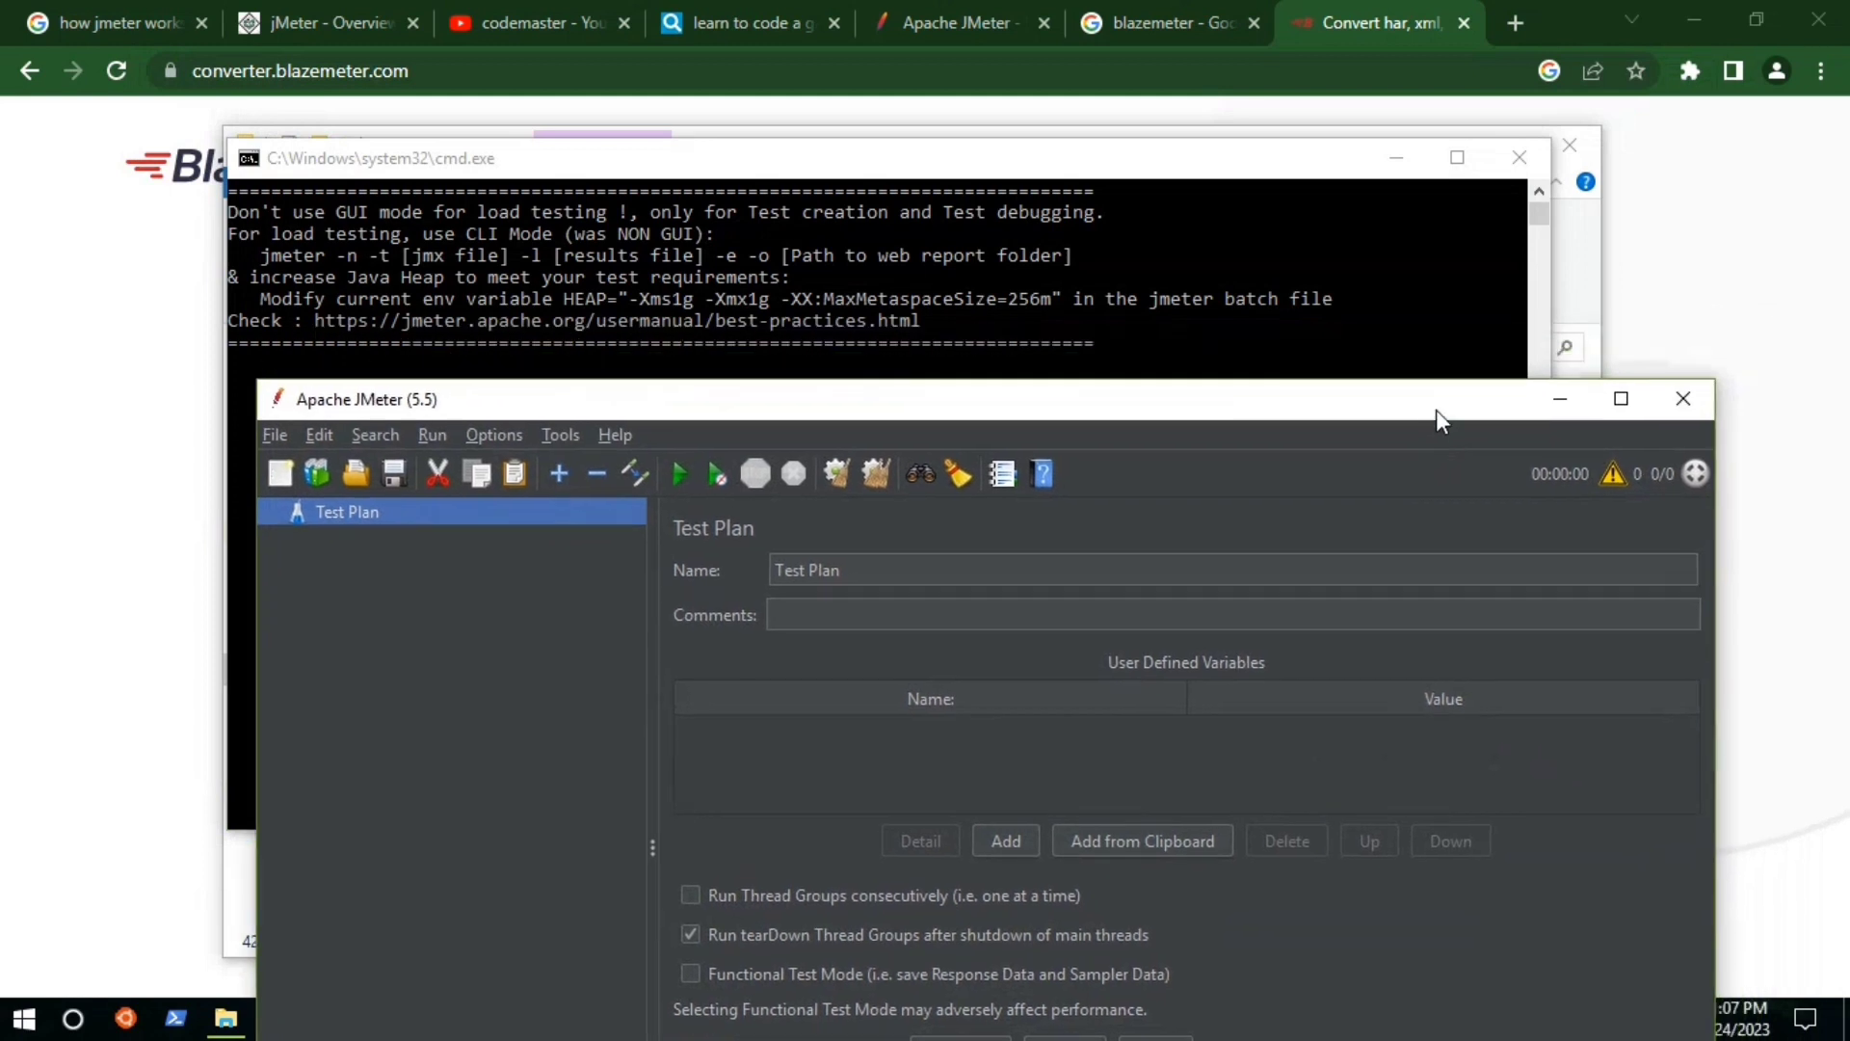
pyautogui.click(258, 251)
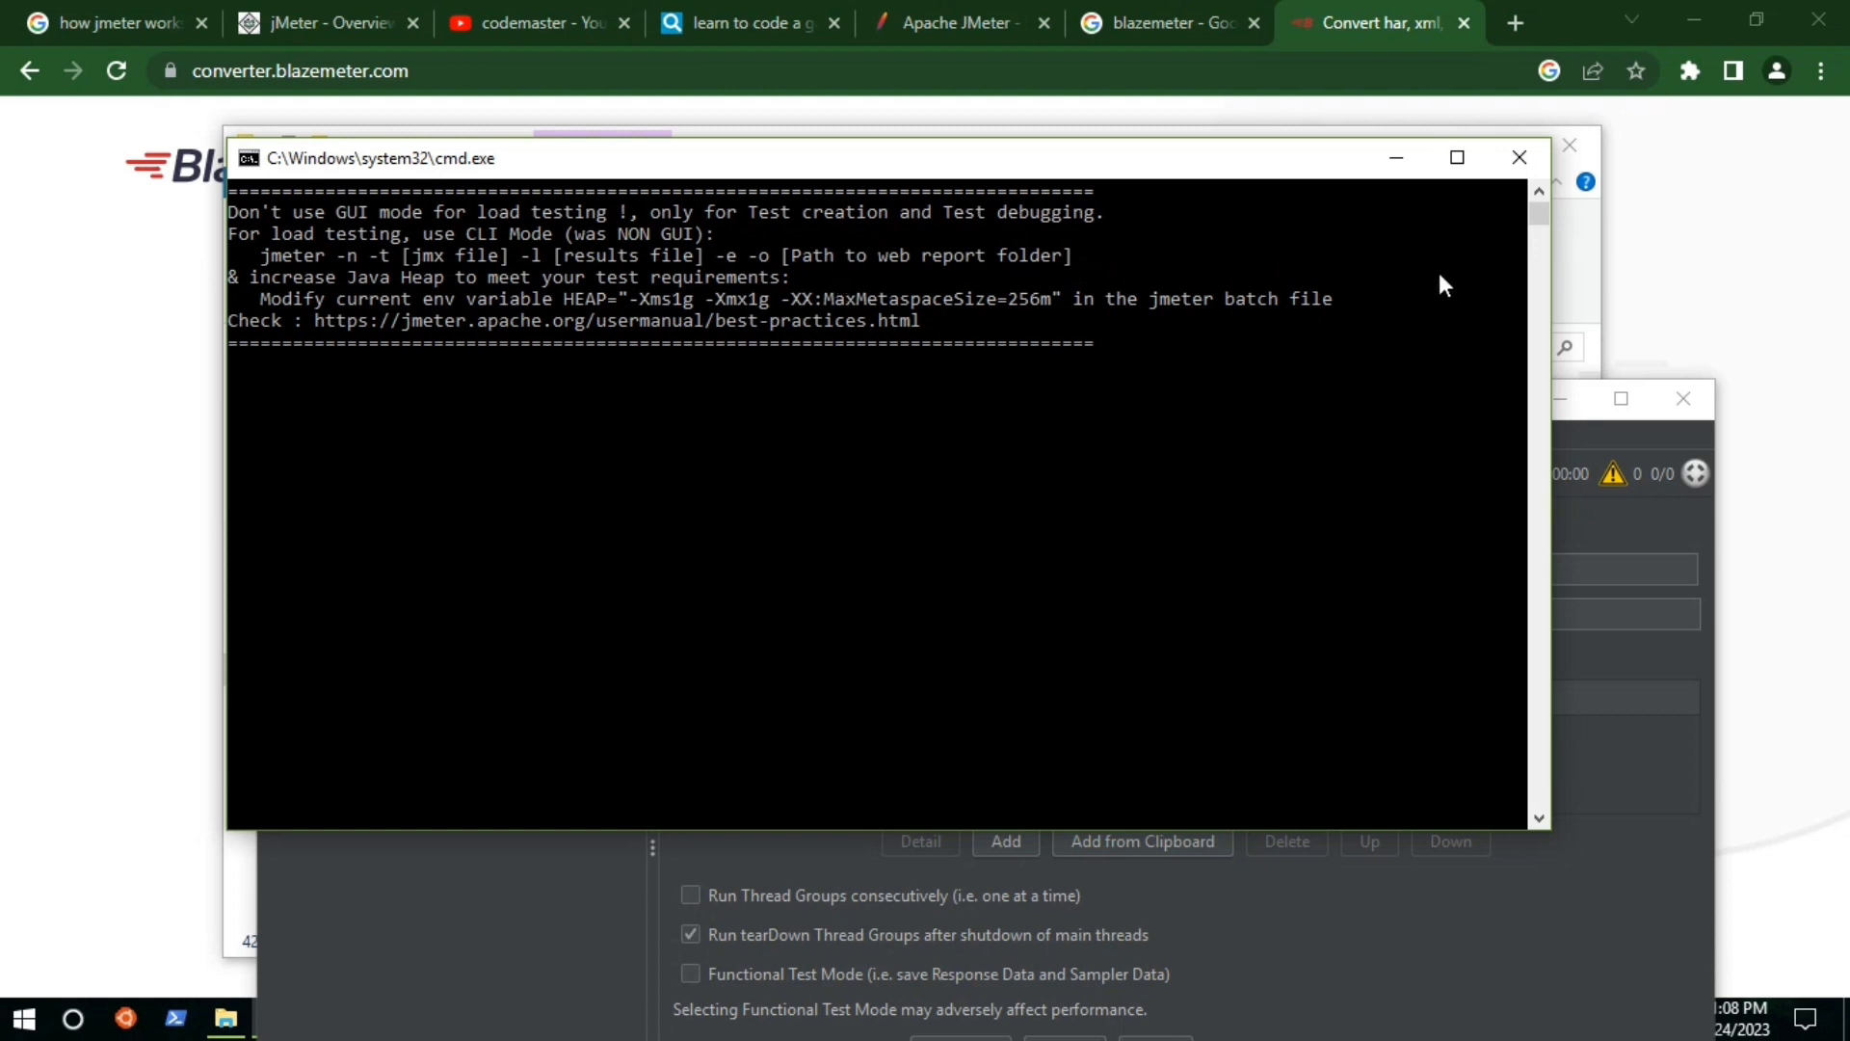
pyautogui.click(1601, 500)
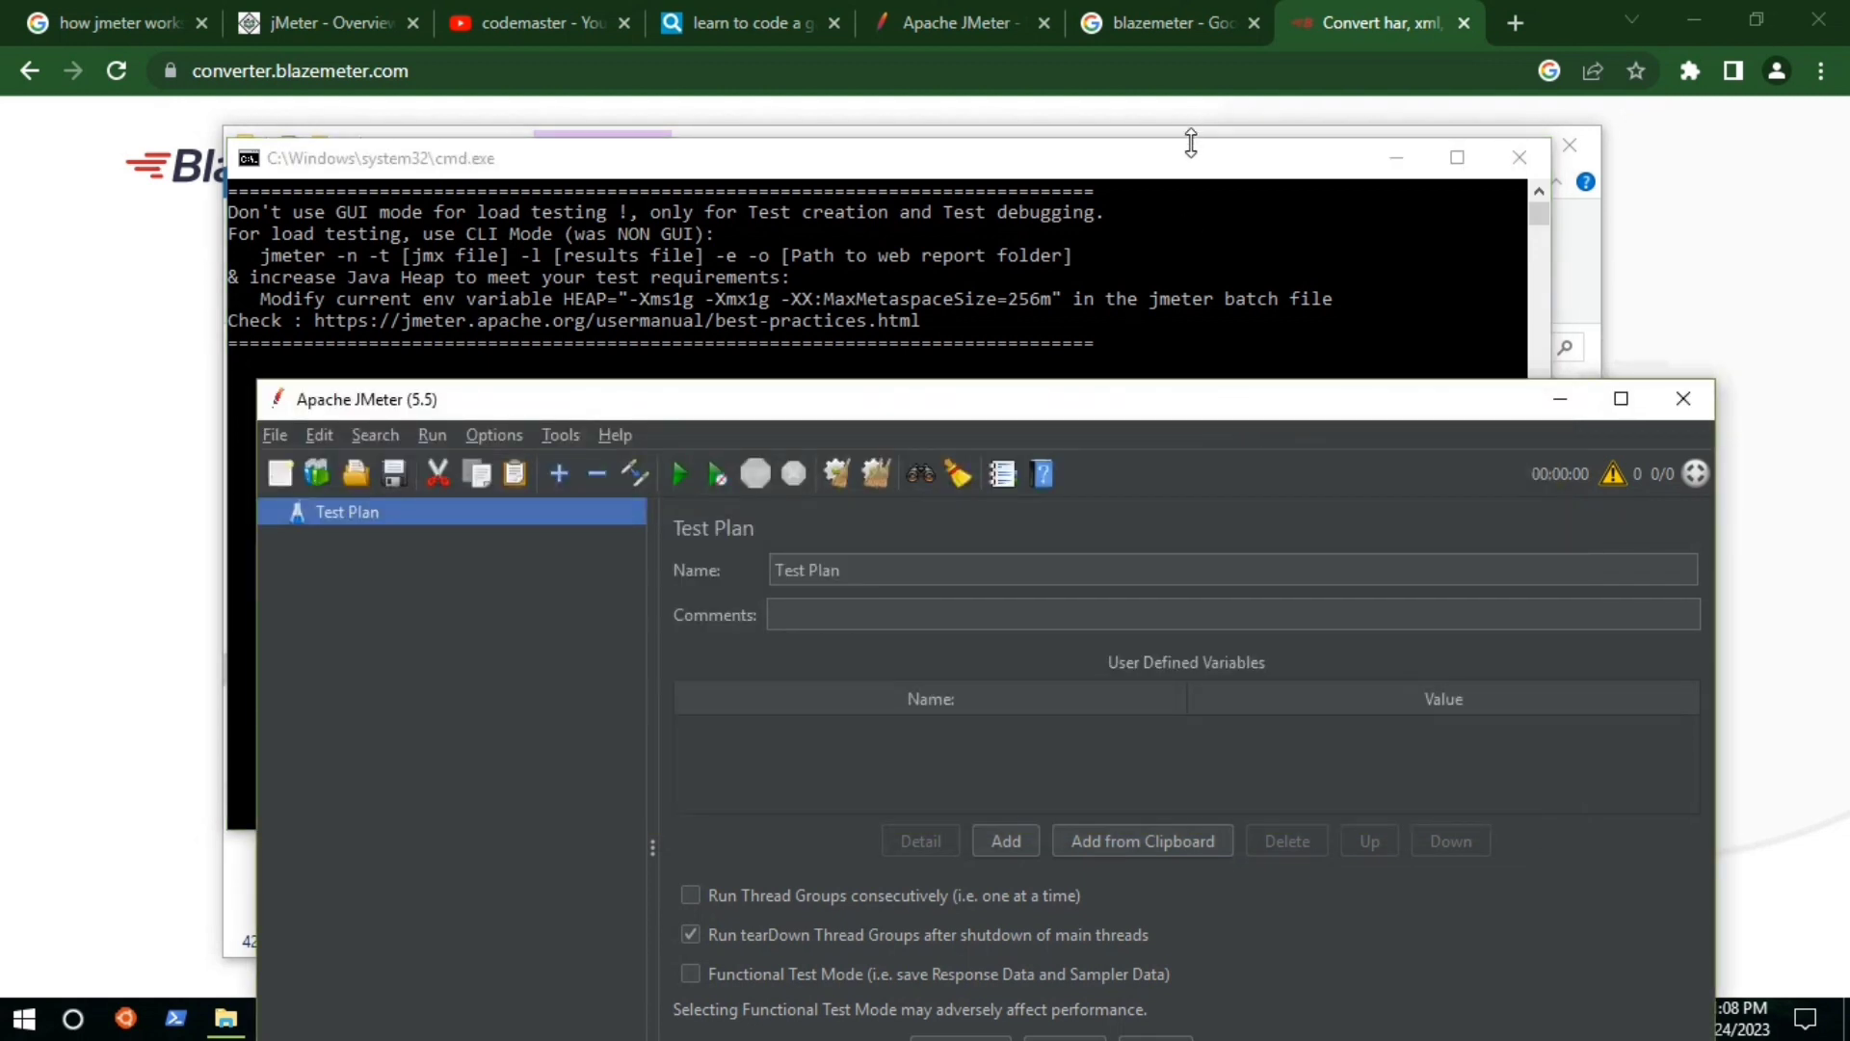
pyautogui.click(124, 228)
# Download the converted youtube.jmx, dismiss its options menu, and bring JMeter forward.
pyautogui.click(912, 529)
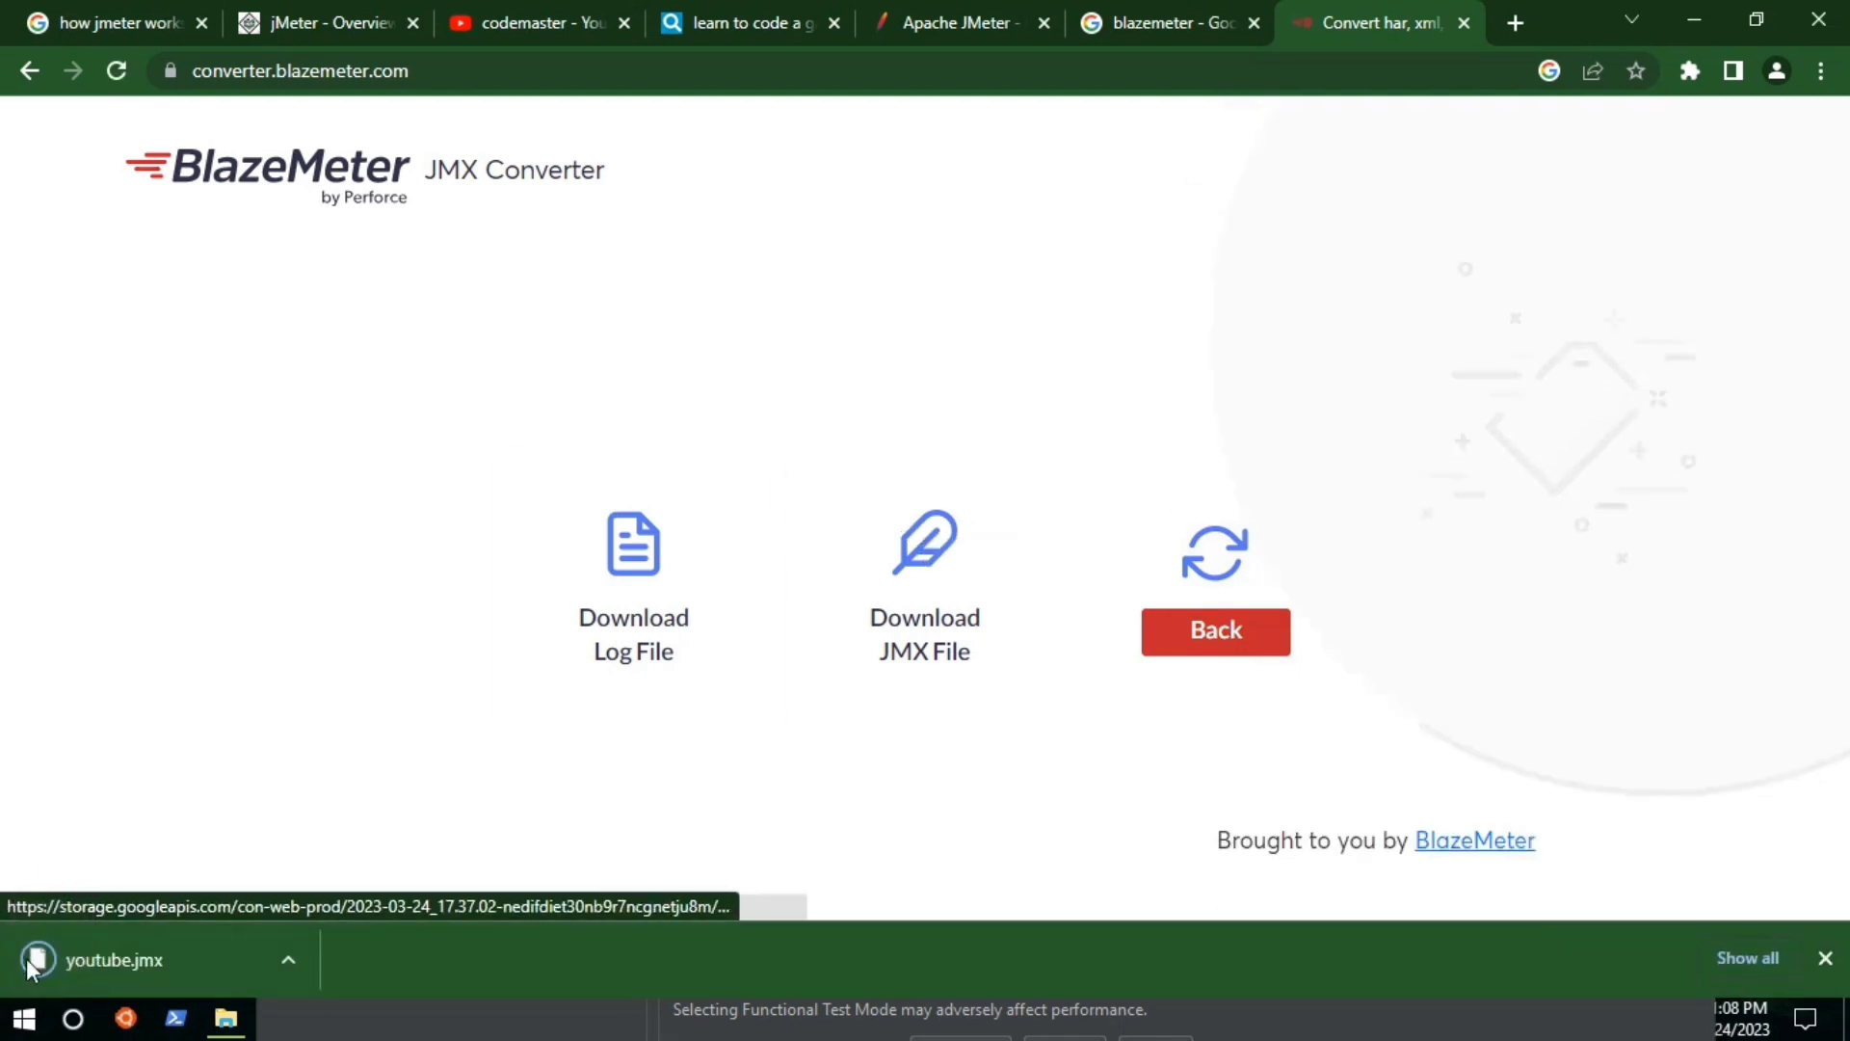
pyautogui.rightClick(89, 957)
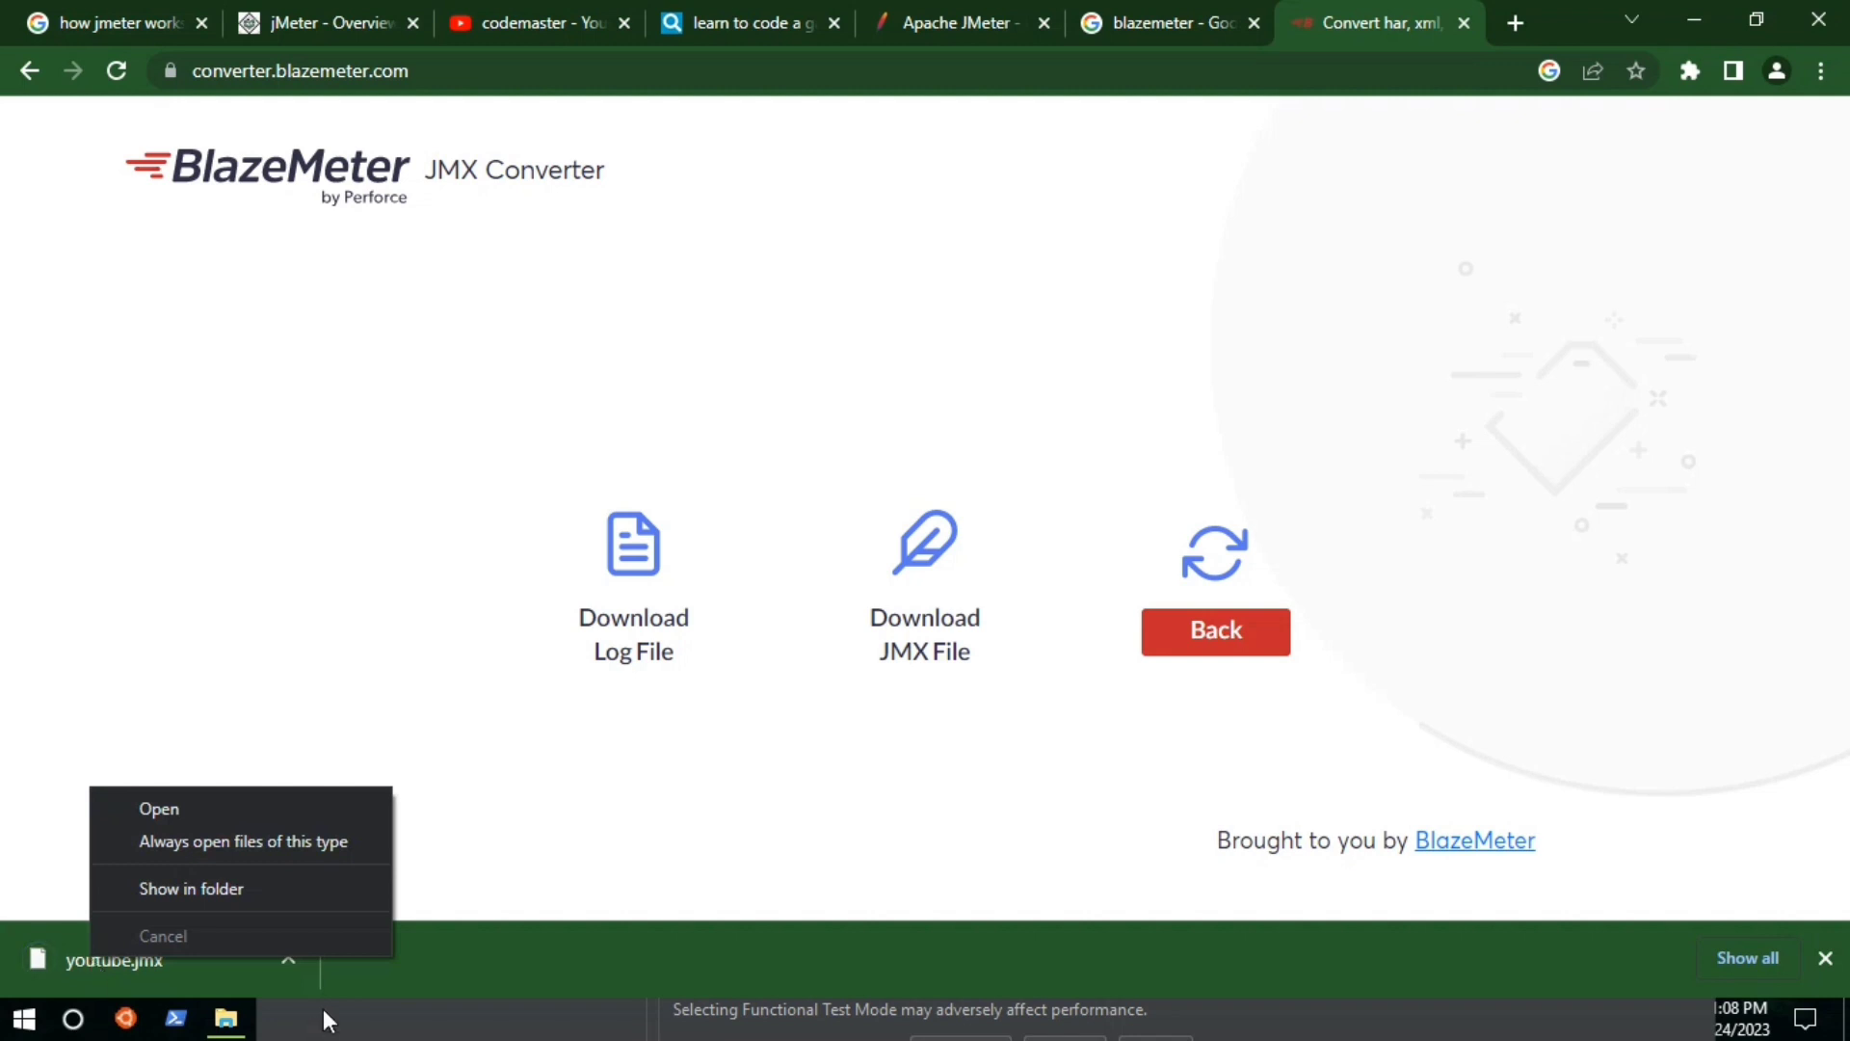
pyautogui.click(513, 813)
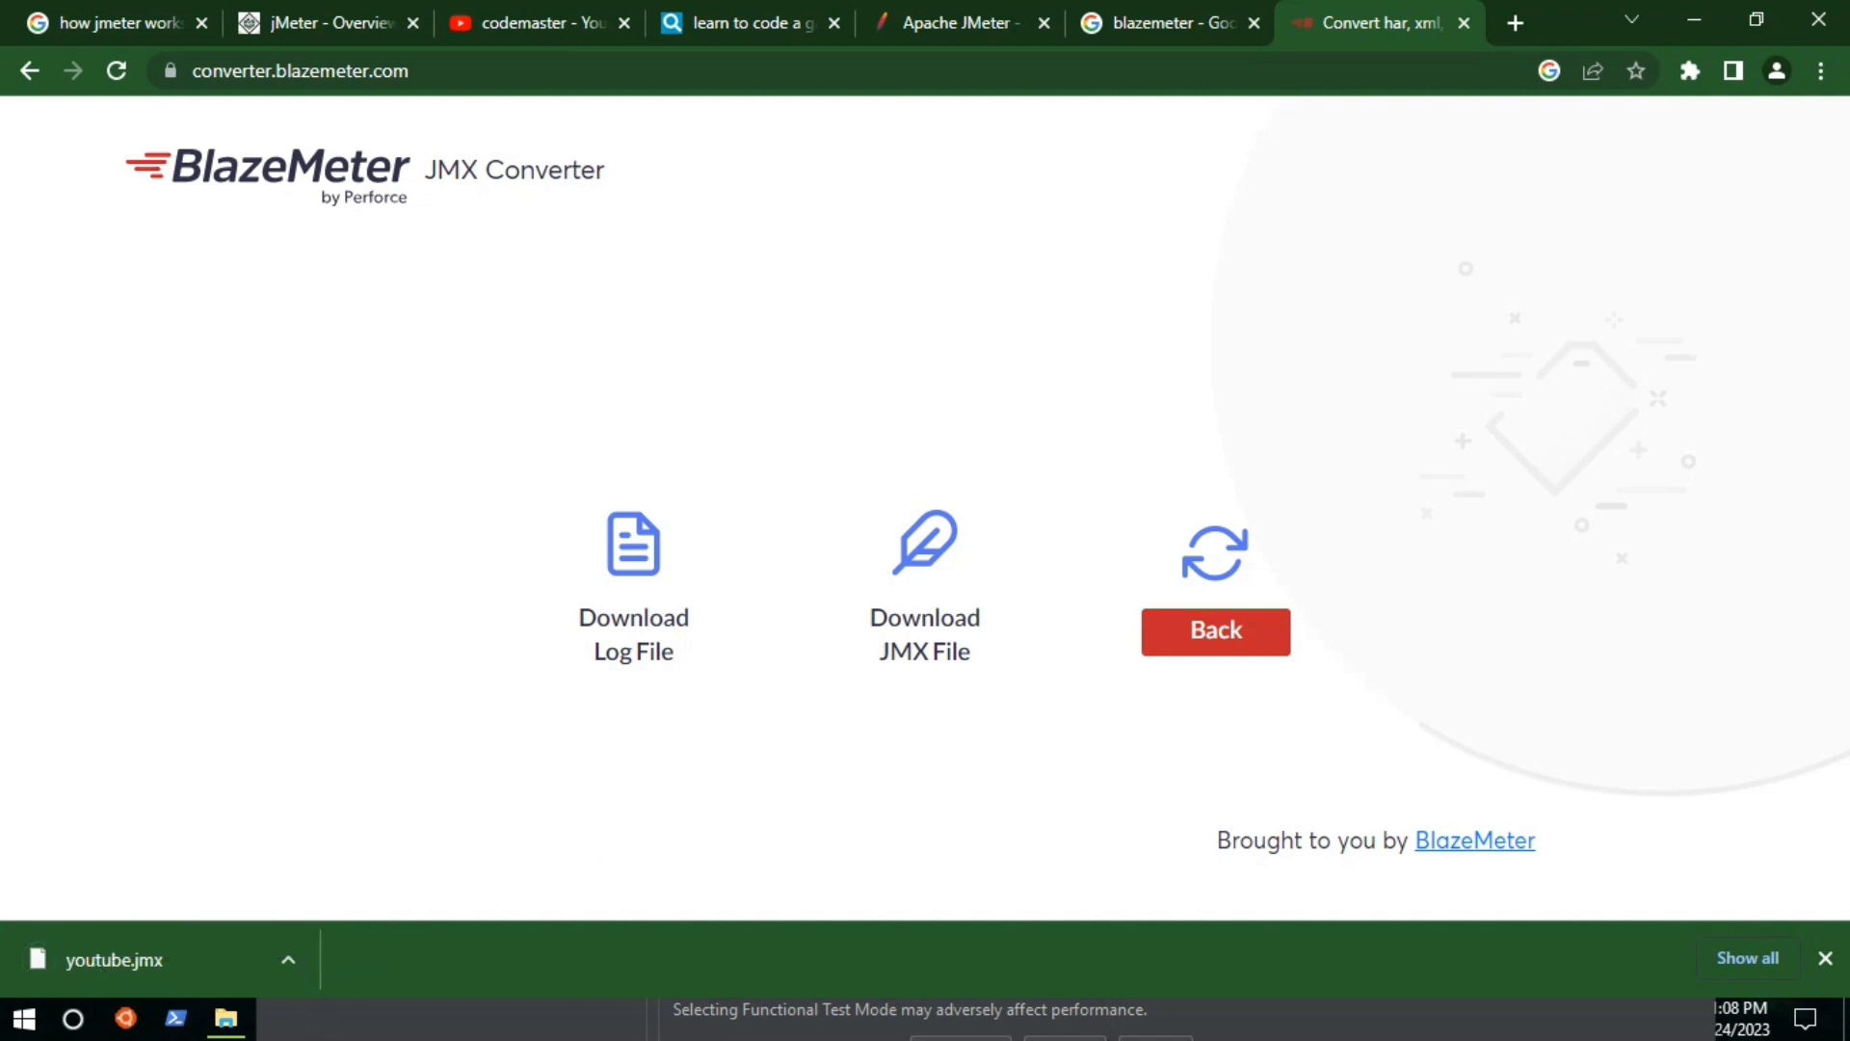
pyautogui.click(347, 1023)
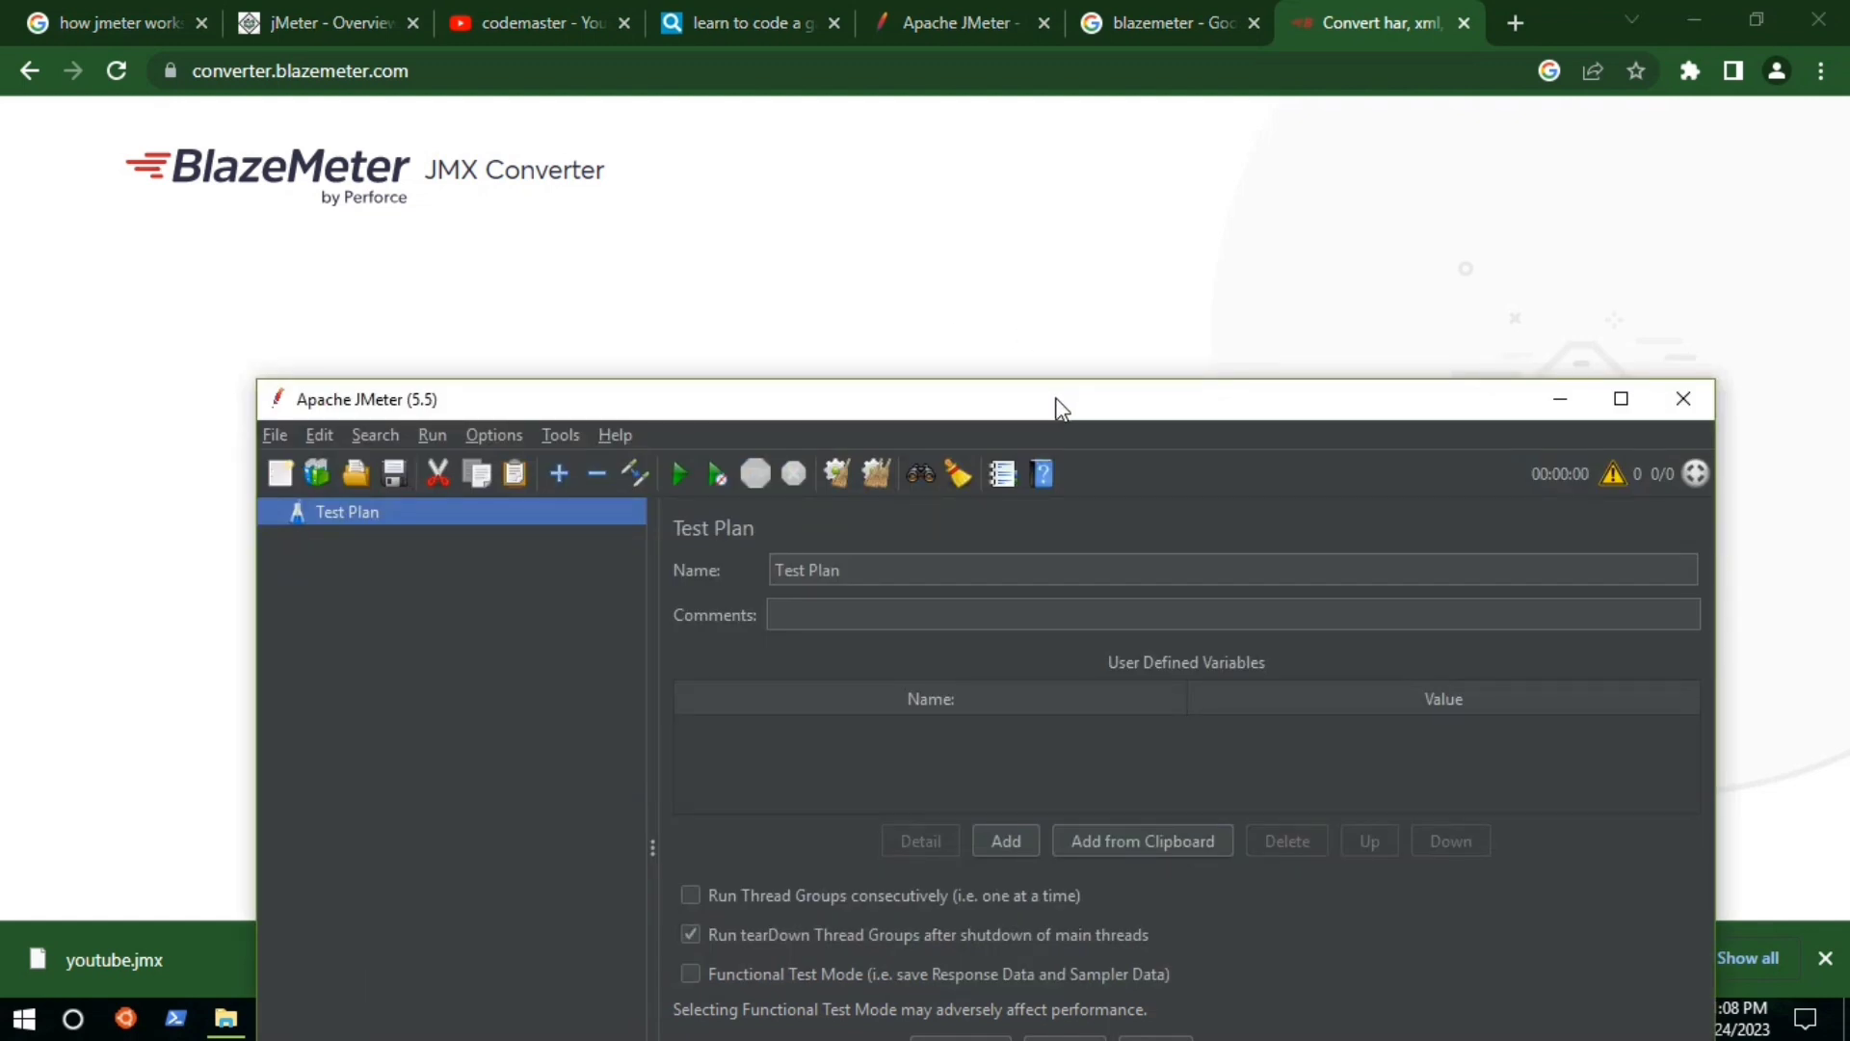
# Move the JMeter window higher and choose File > Open to load a test plan.
pyautogui.moveTo(1149, 399); pyautogui.dragTo(1097, 77)
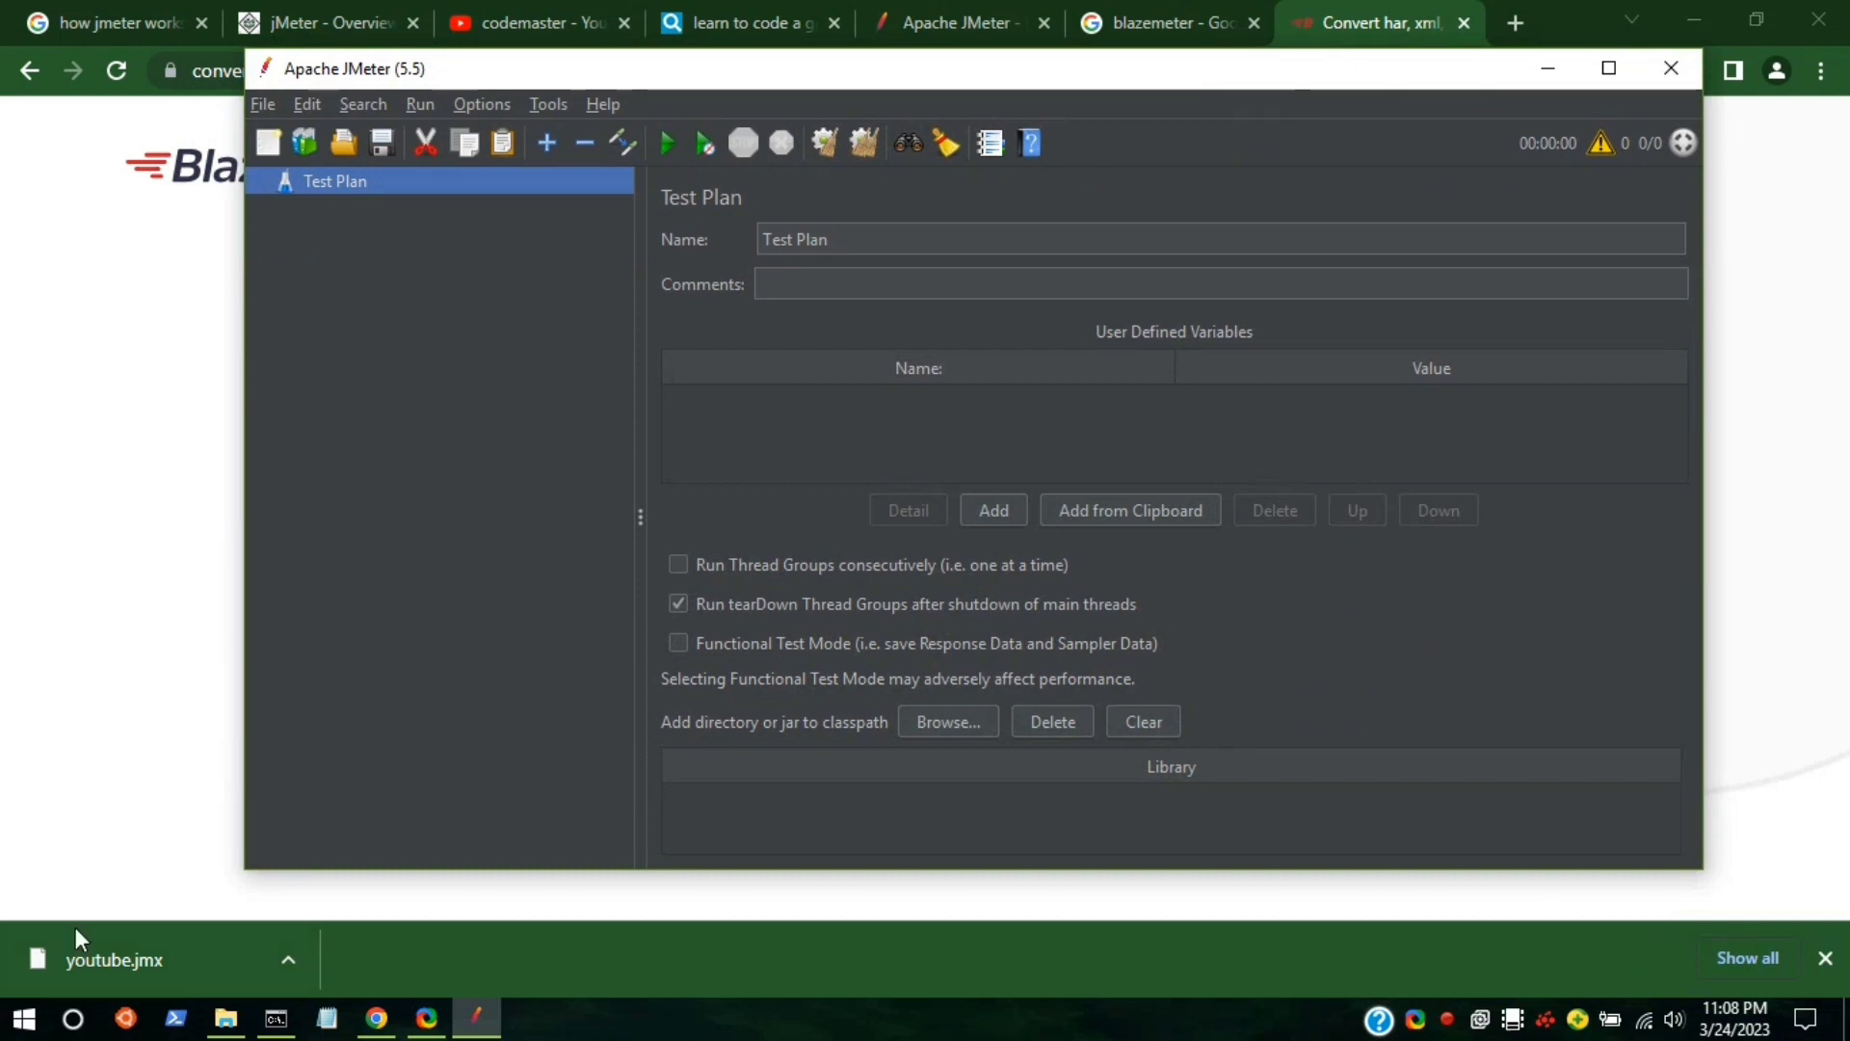
pyautogui.moveTo(76, 960); pyautogui.dragTo(130, 942)
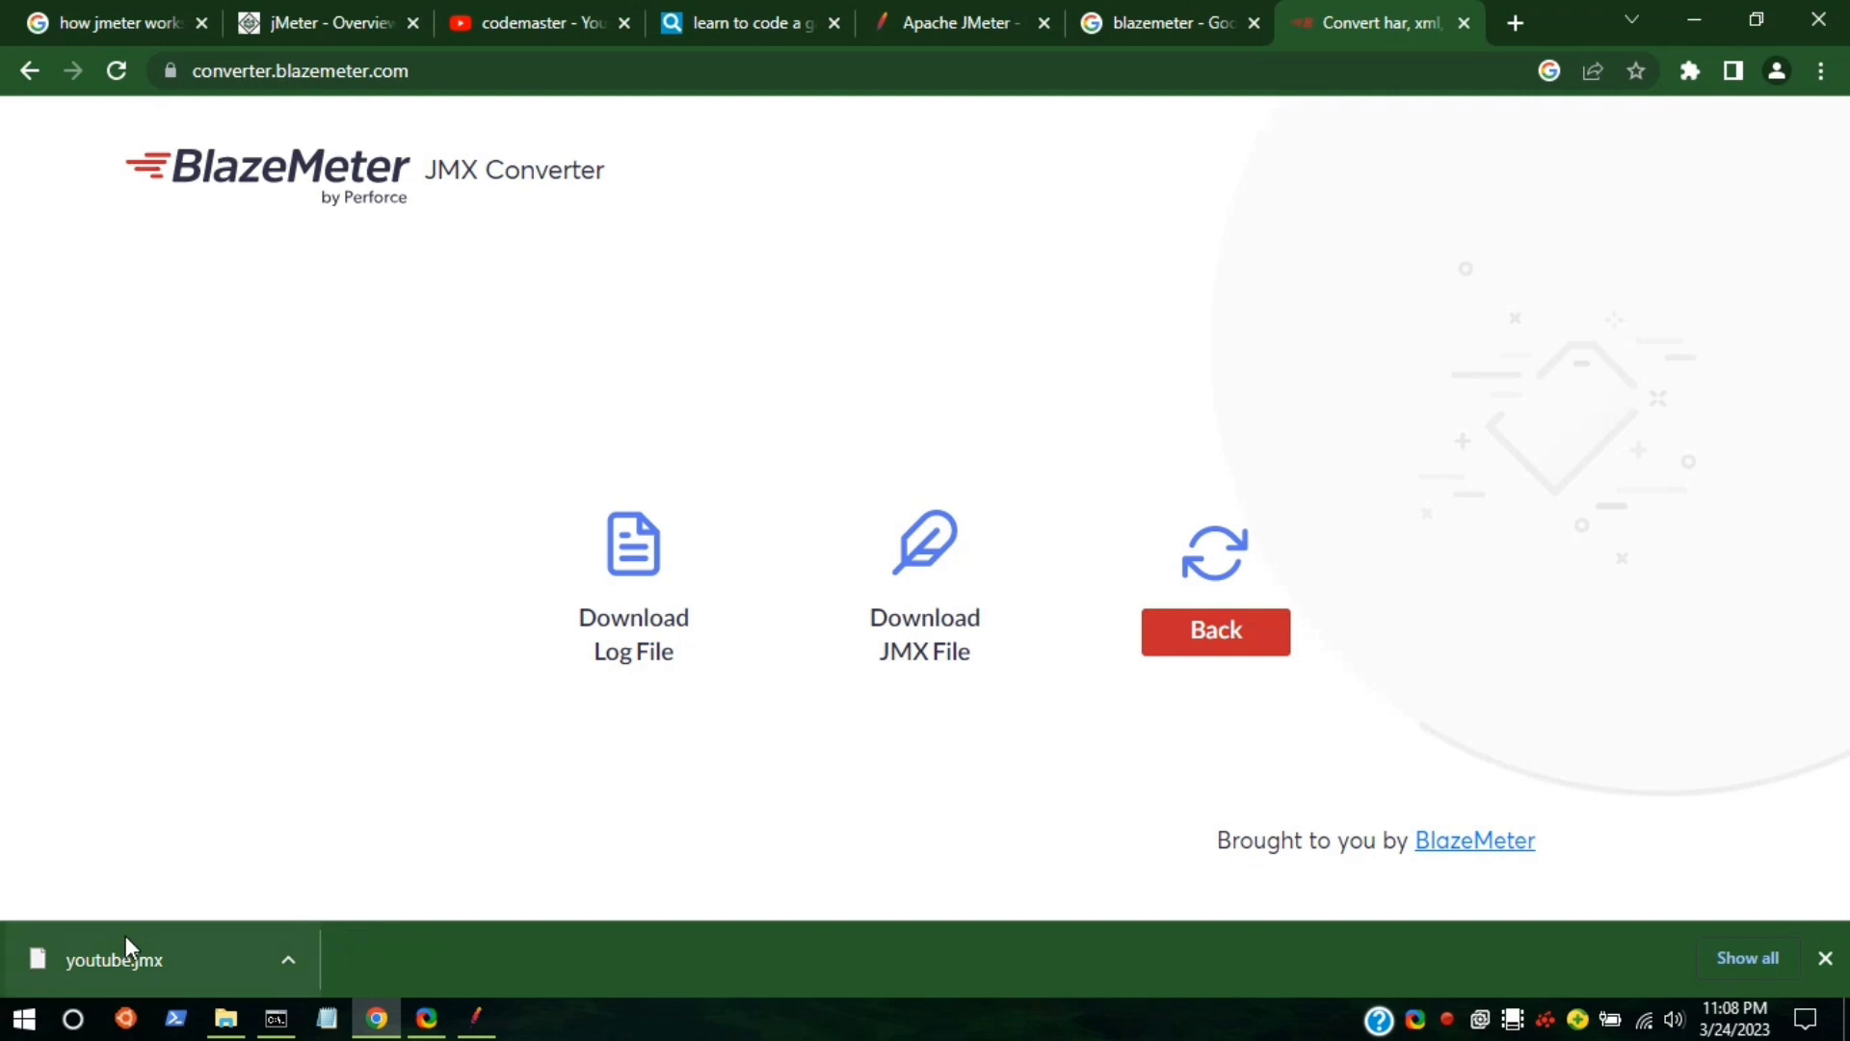
pyautogui.click(477, 1019)
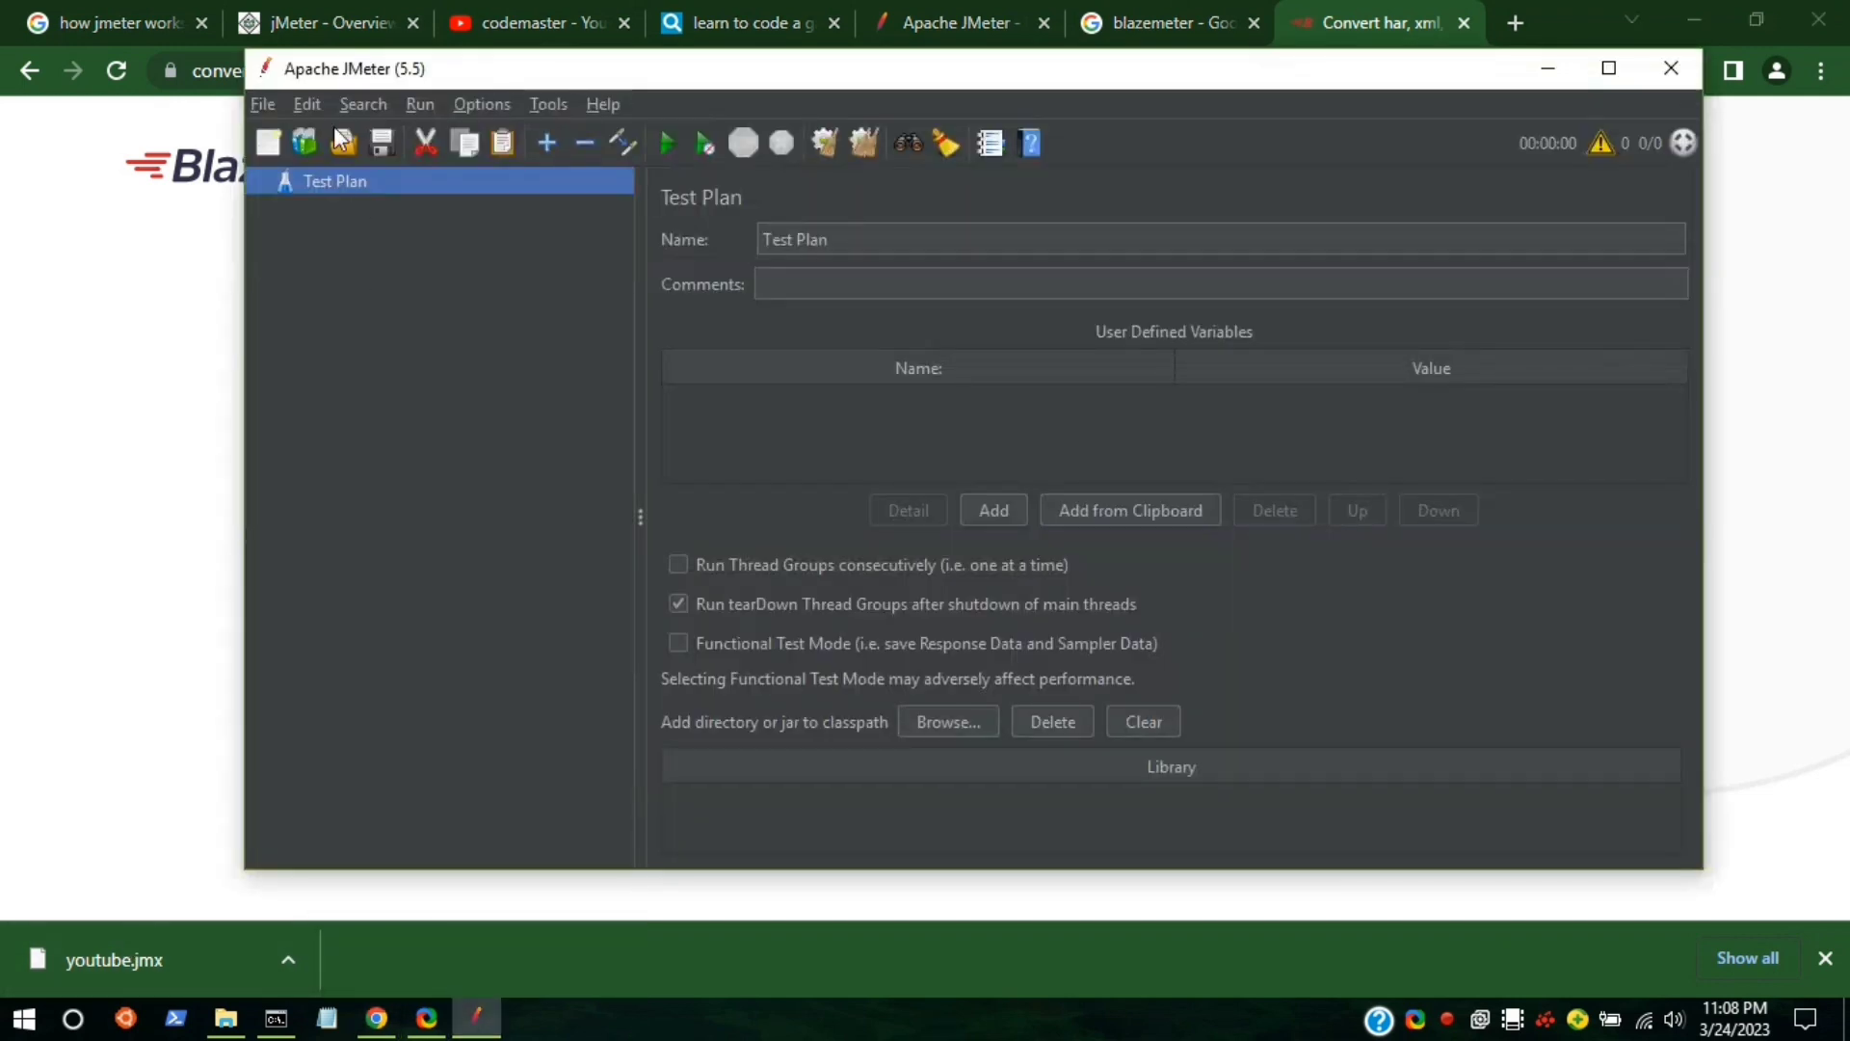
pyautogui.click(255, 103)
pyautogui.click(297, 193)
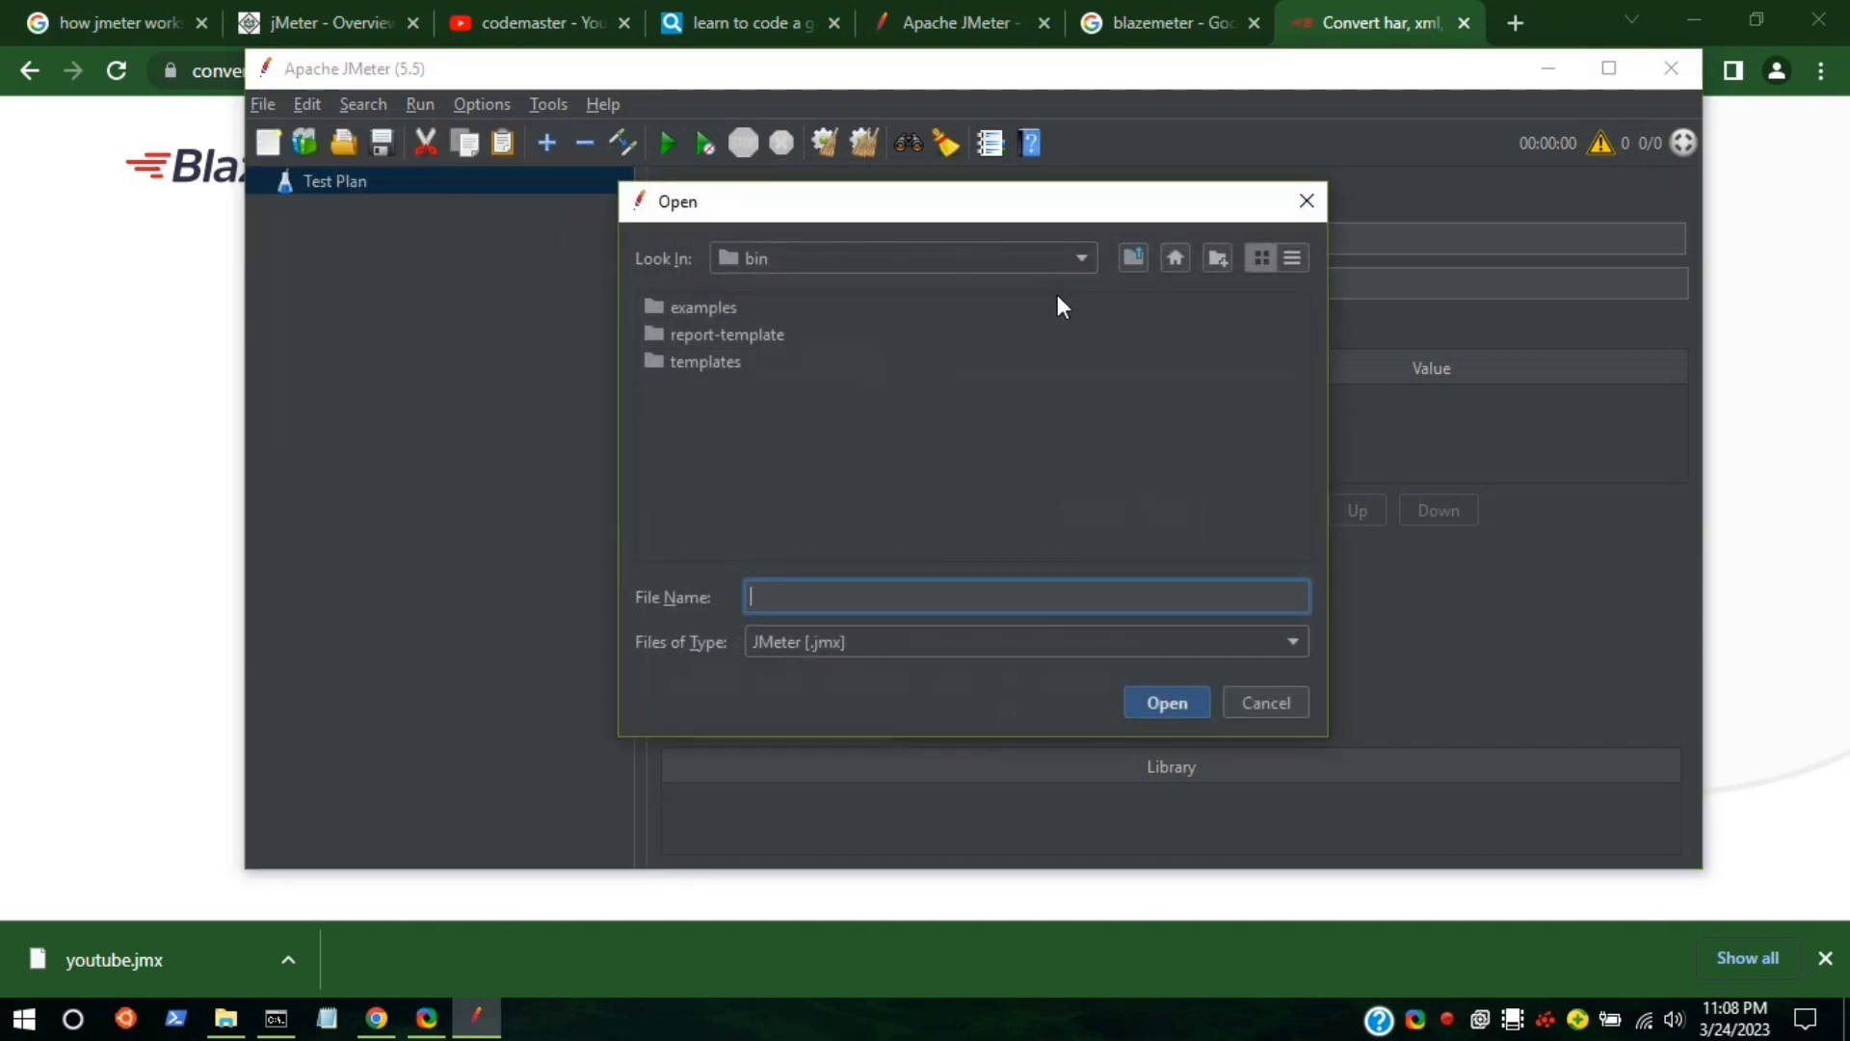
# Open youtube.jmx from Downloads, expand its Thread Group, and widen the tree pane.
pyautogui.click(1082, 262)
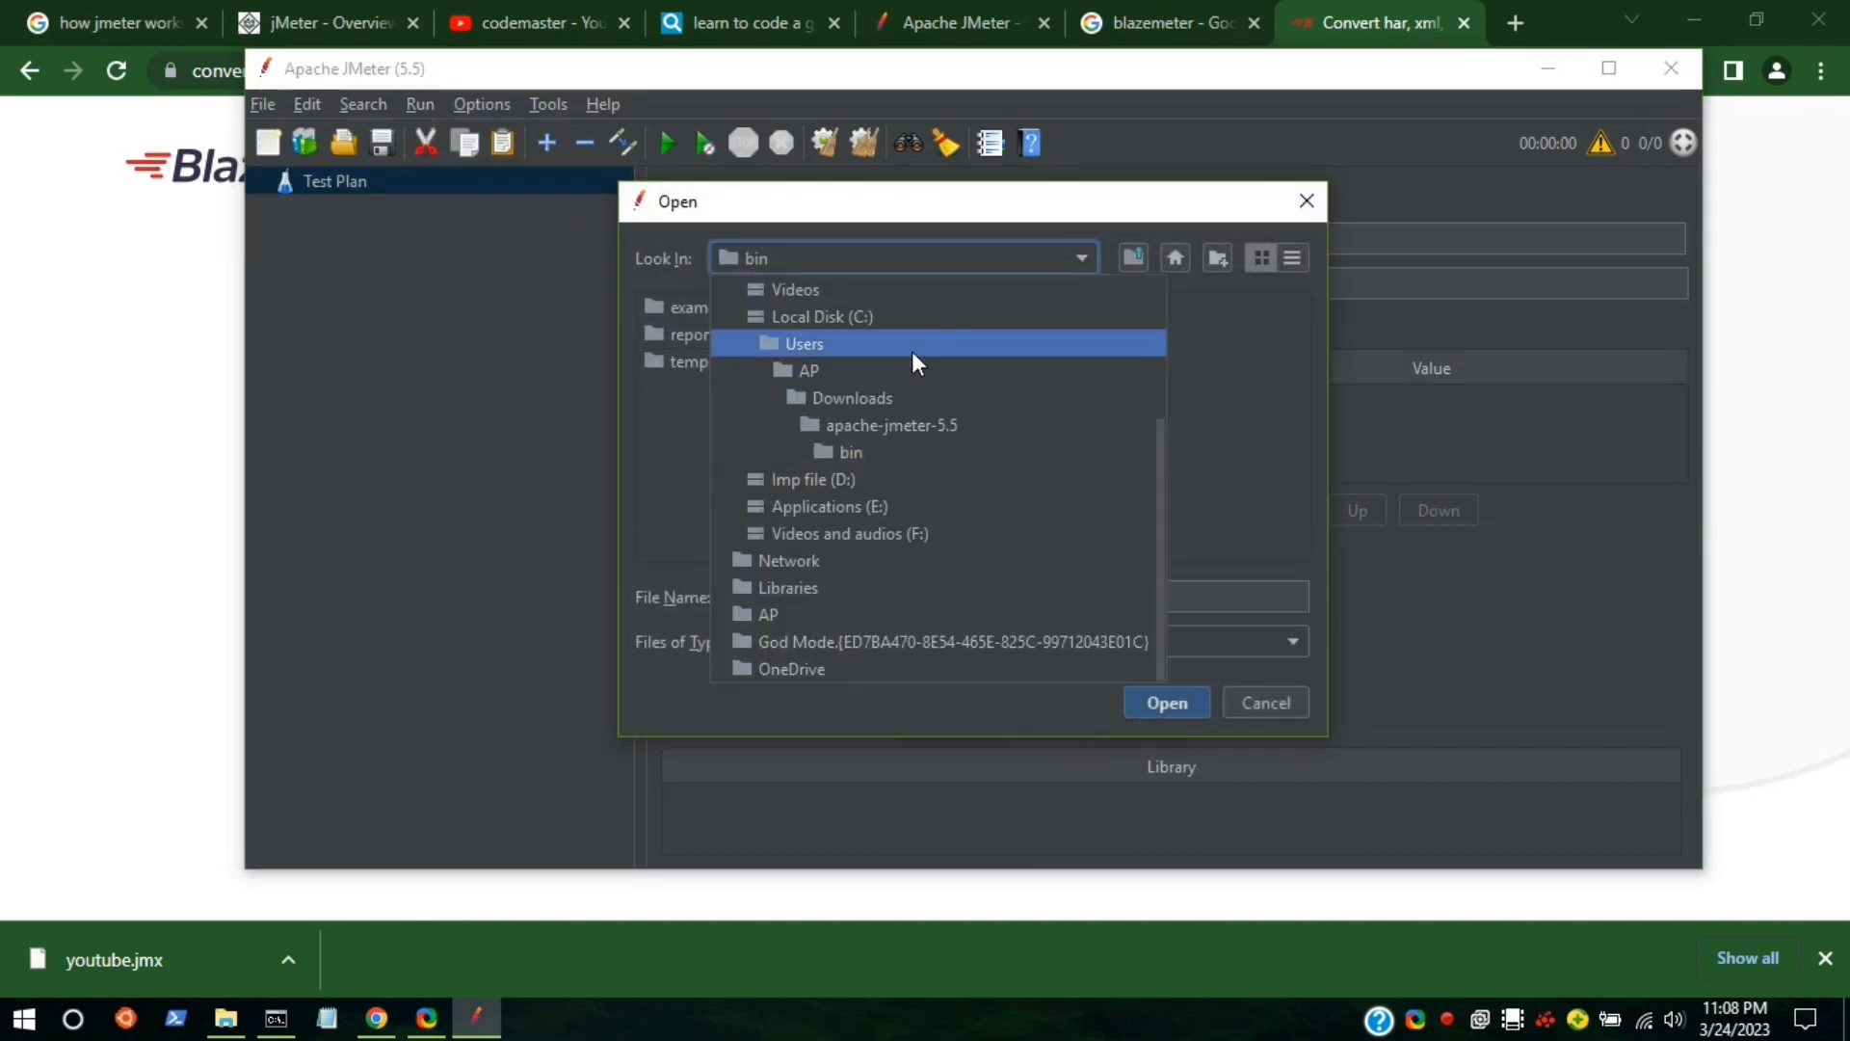
pyautogui.click(858, 395)
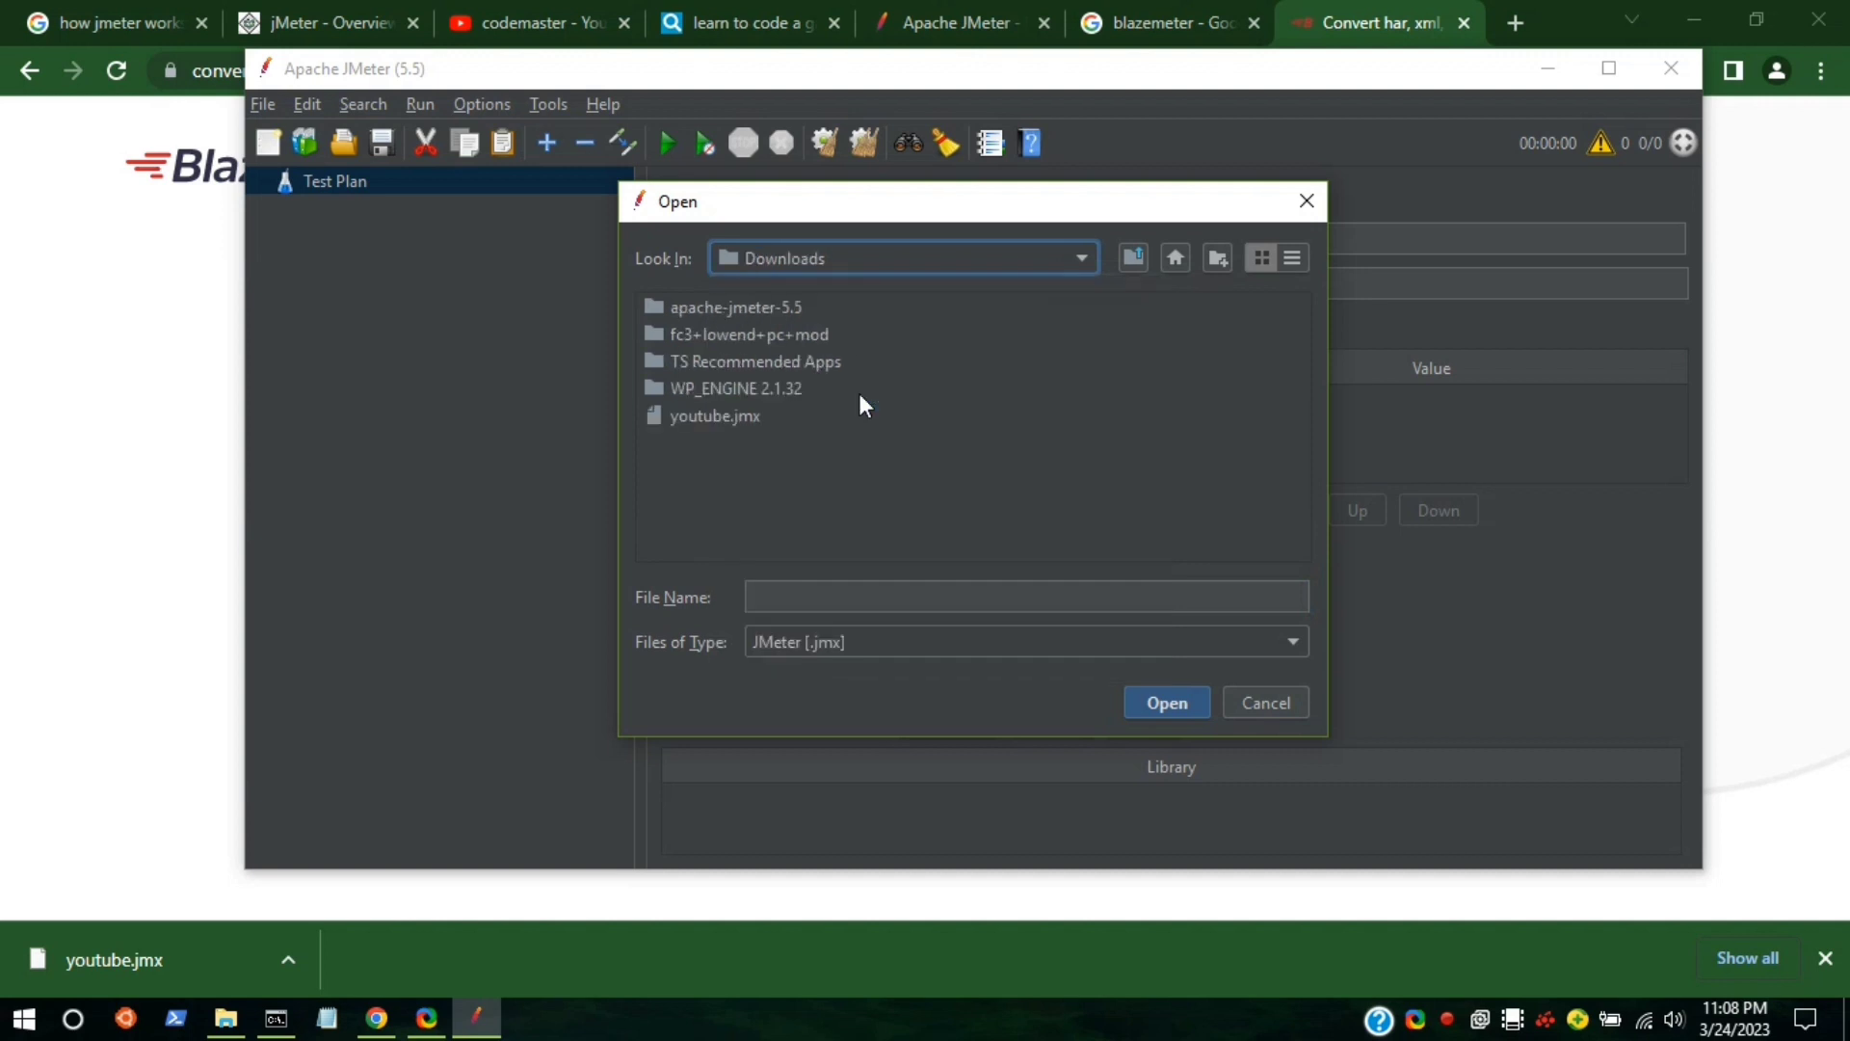
pyautogui.click(724, 420)
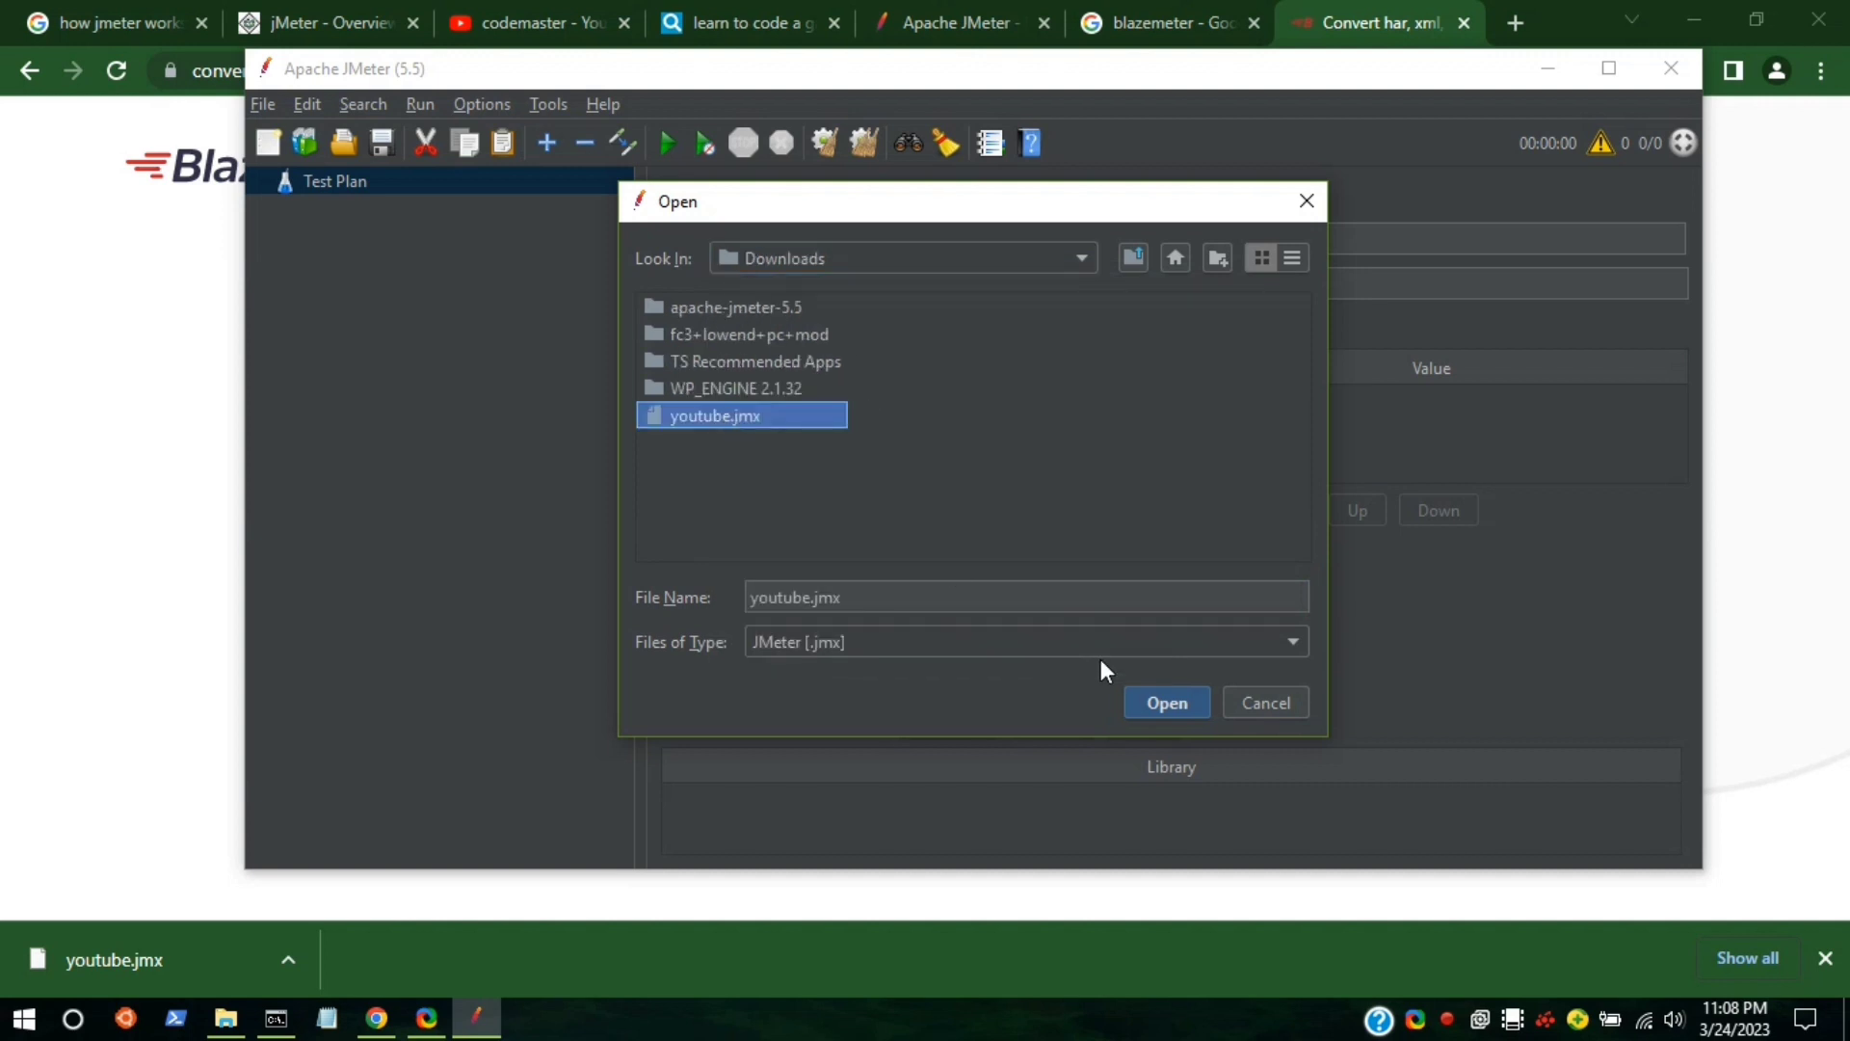
pyautogui.click(1147, 703)
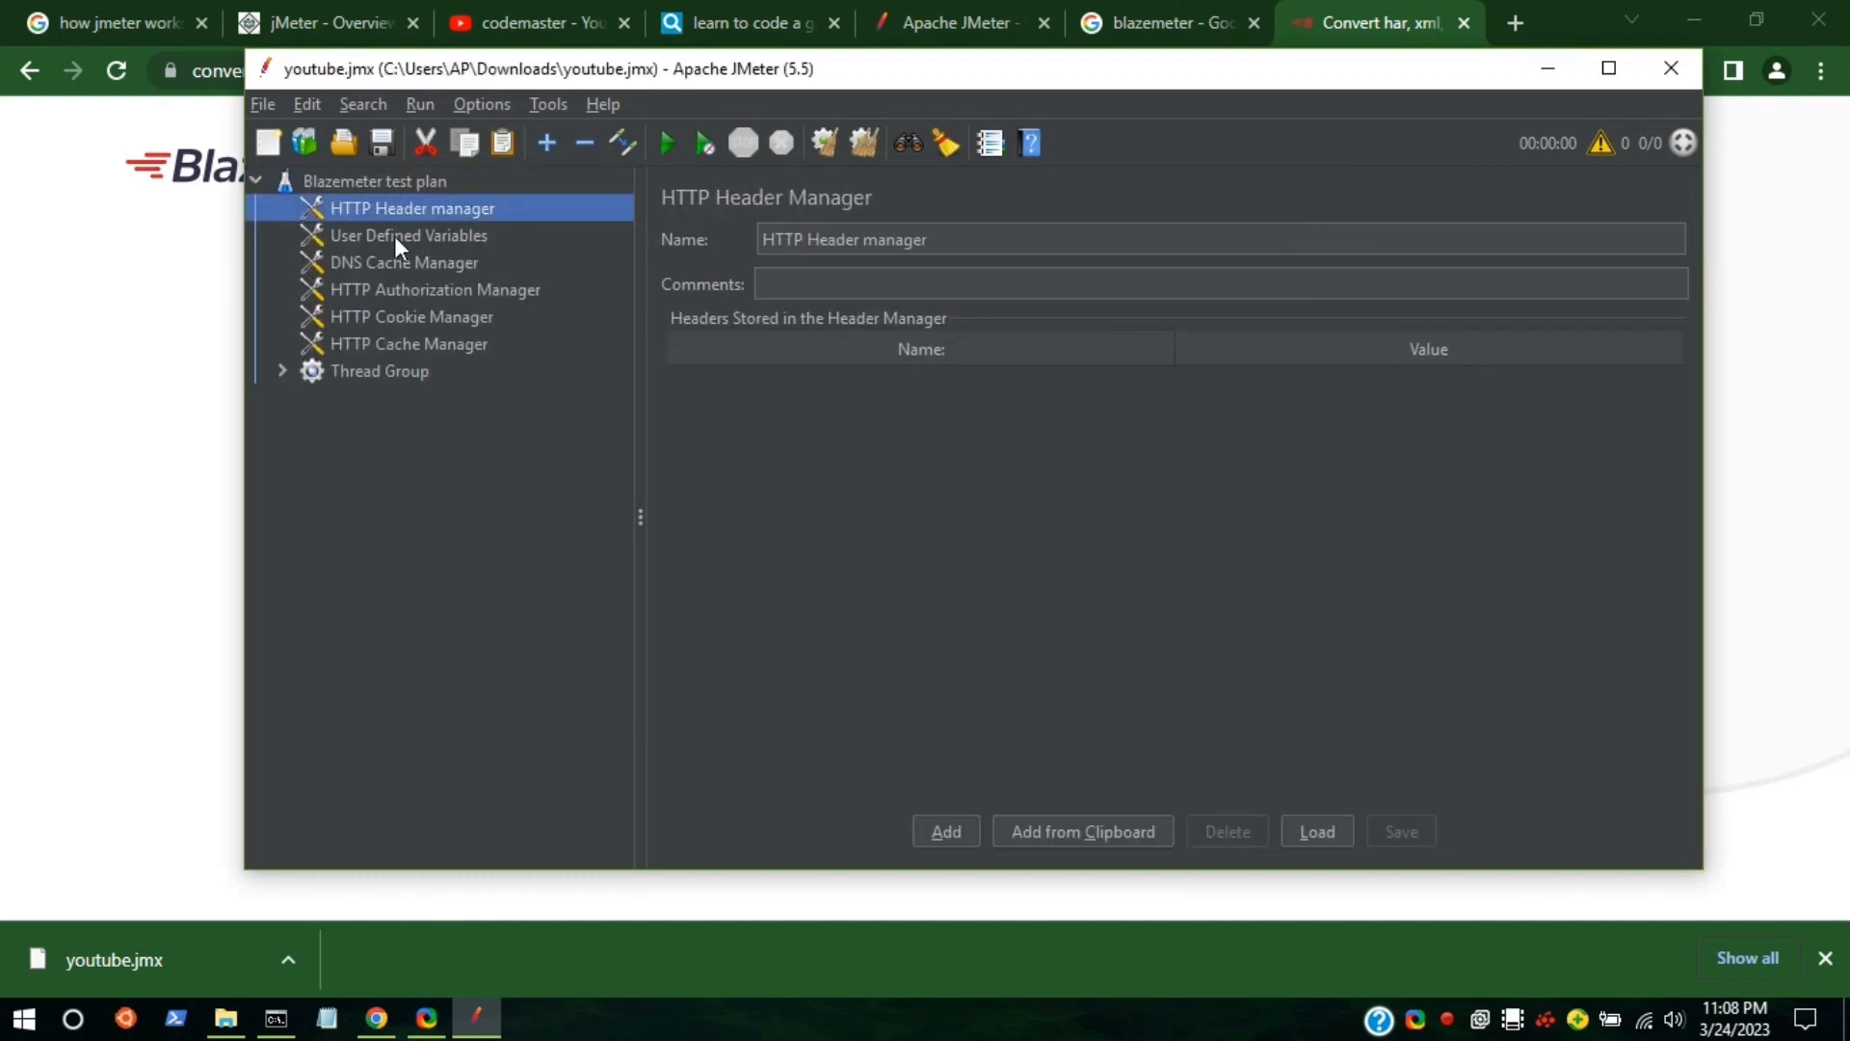
pyautogui.click(291, 373)
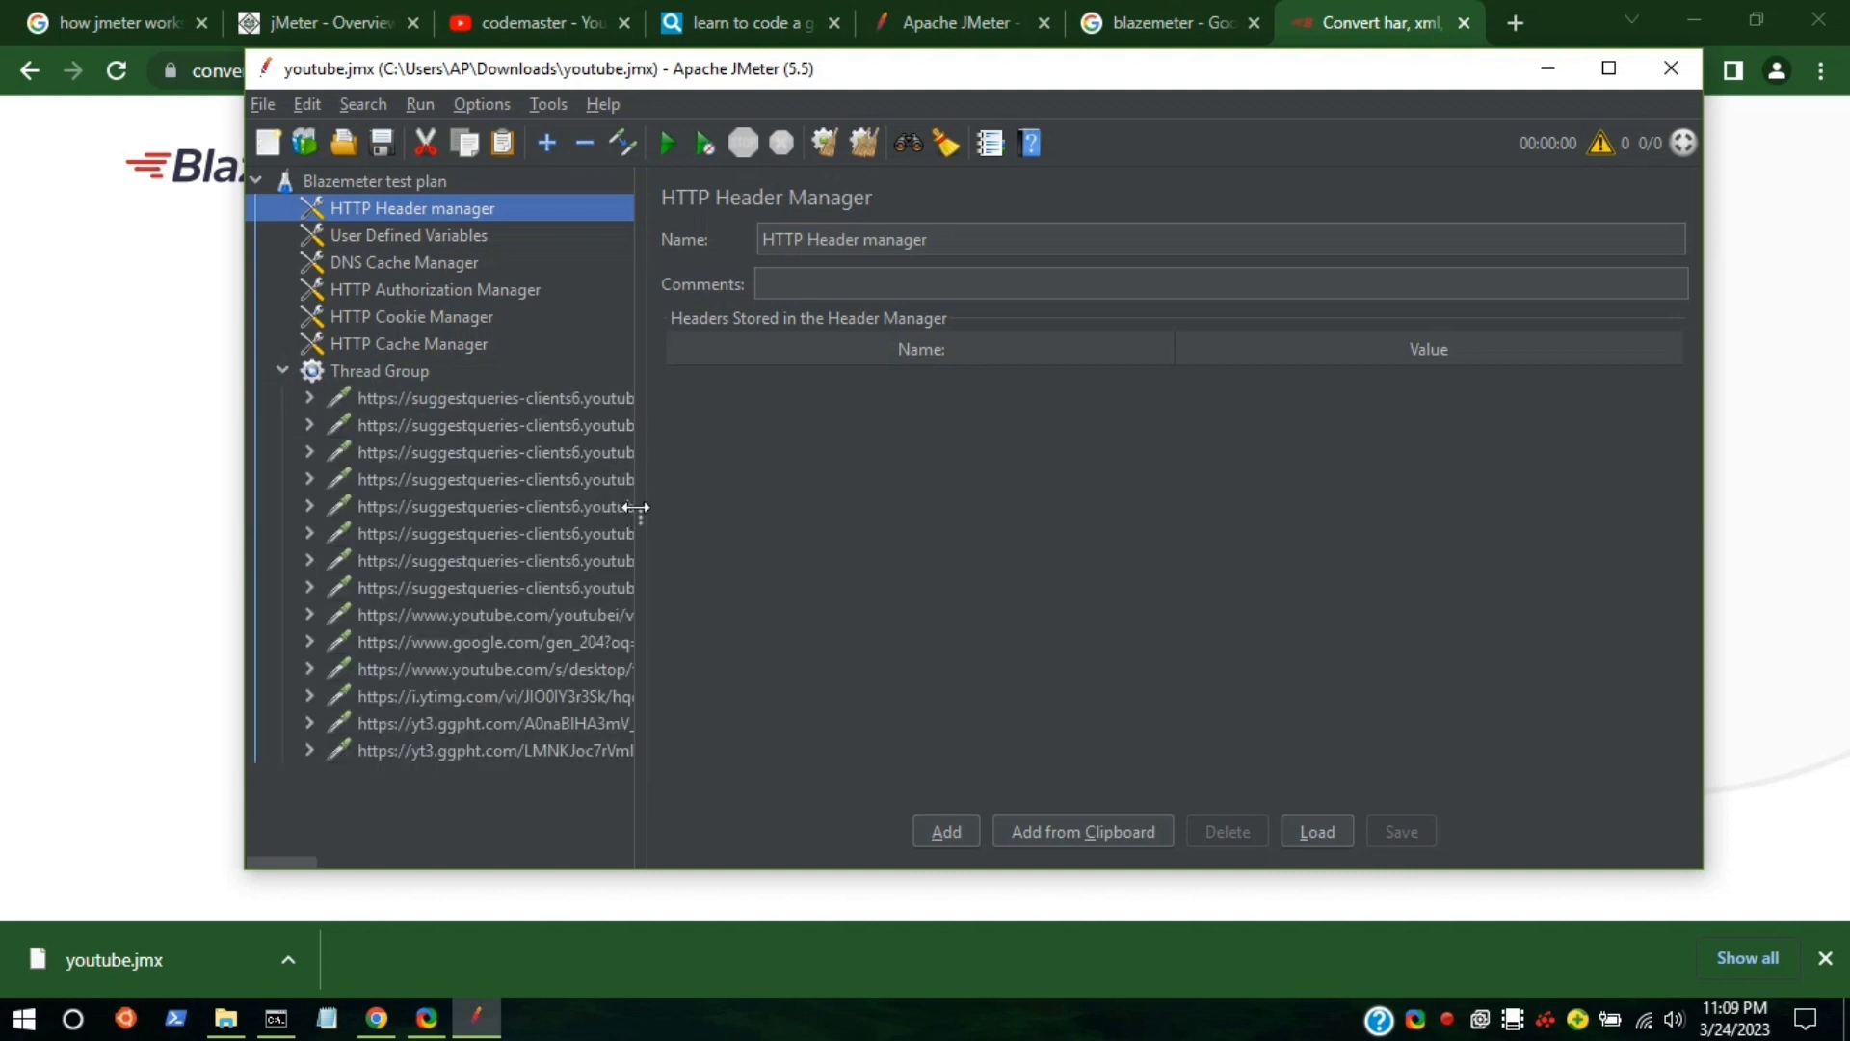
pyautogui.moveTo(646, 511); pyautogui.dragTo(593, 400)
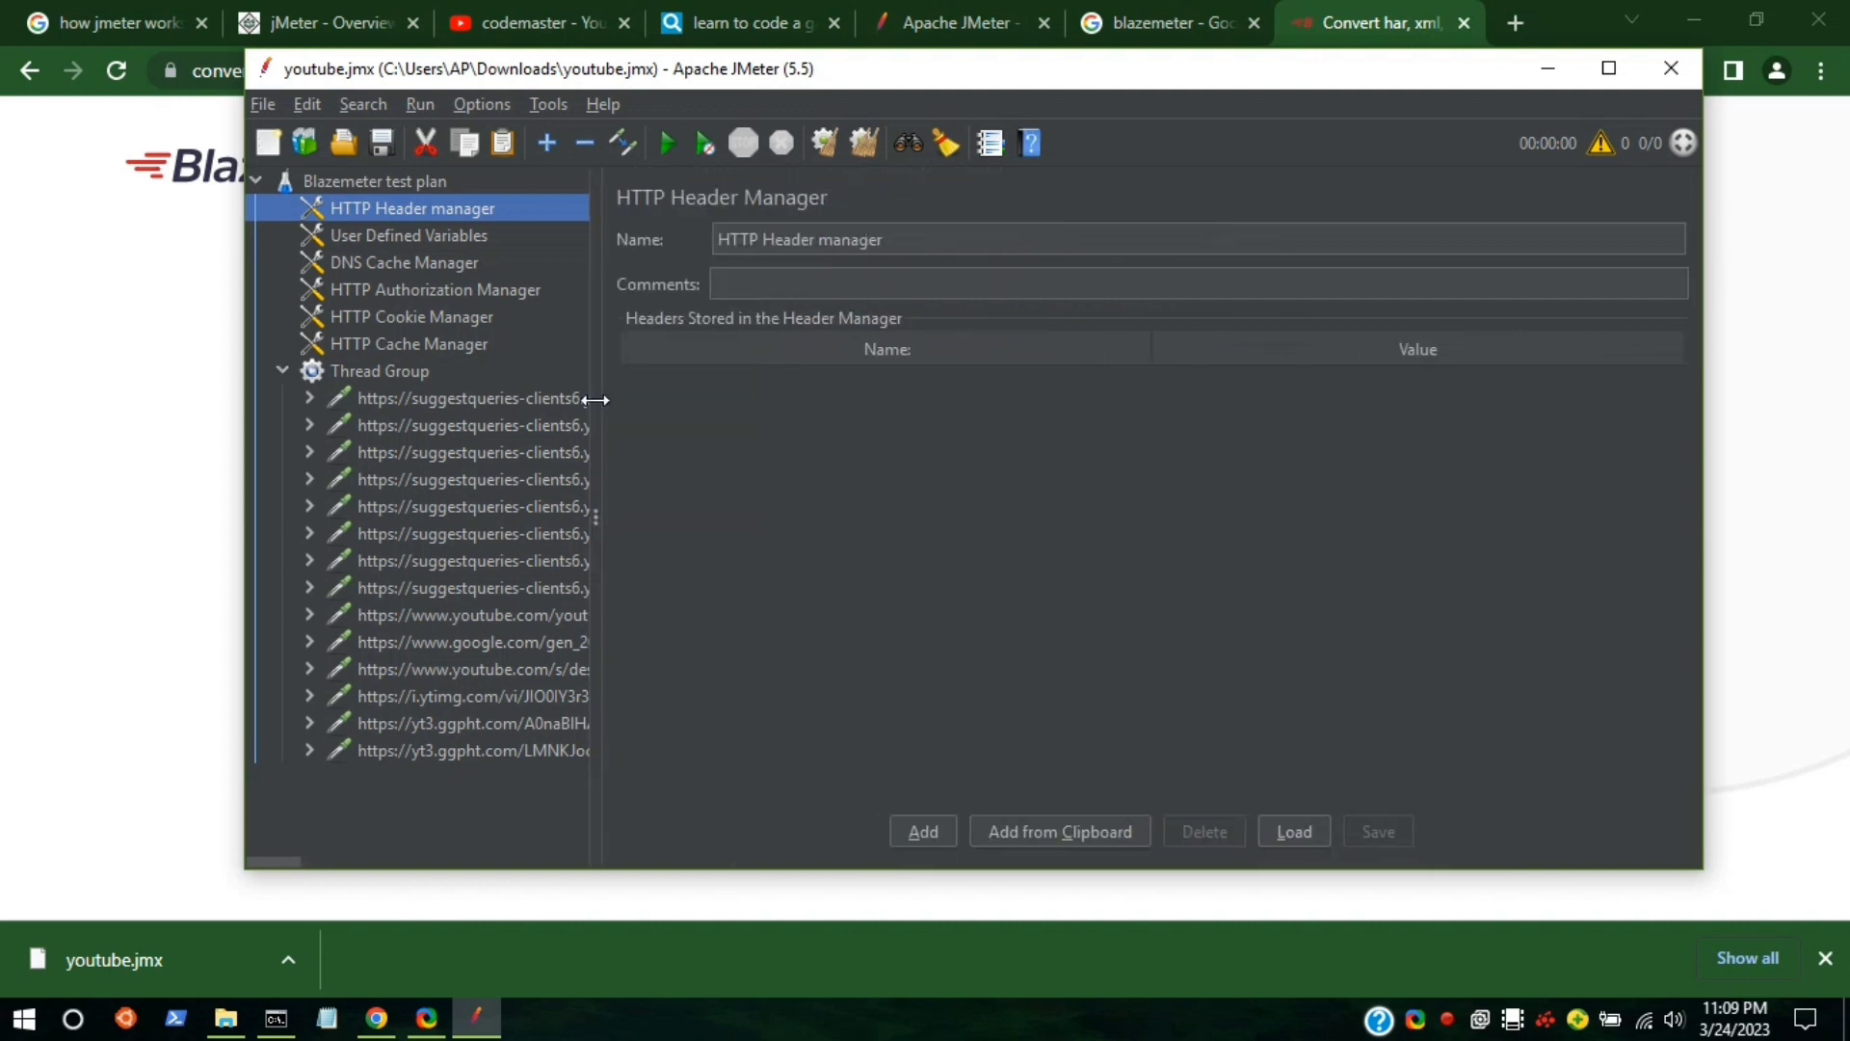
# Check the first suggestqueries request, then add a View Results Tree listener to the test plan.
pyautogui.click(465, 397)
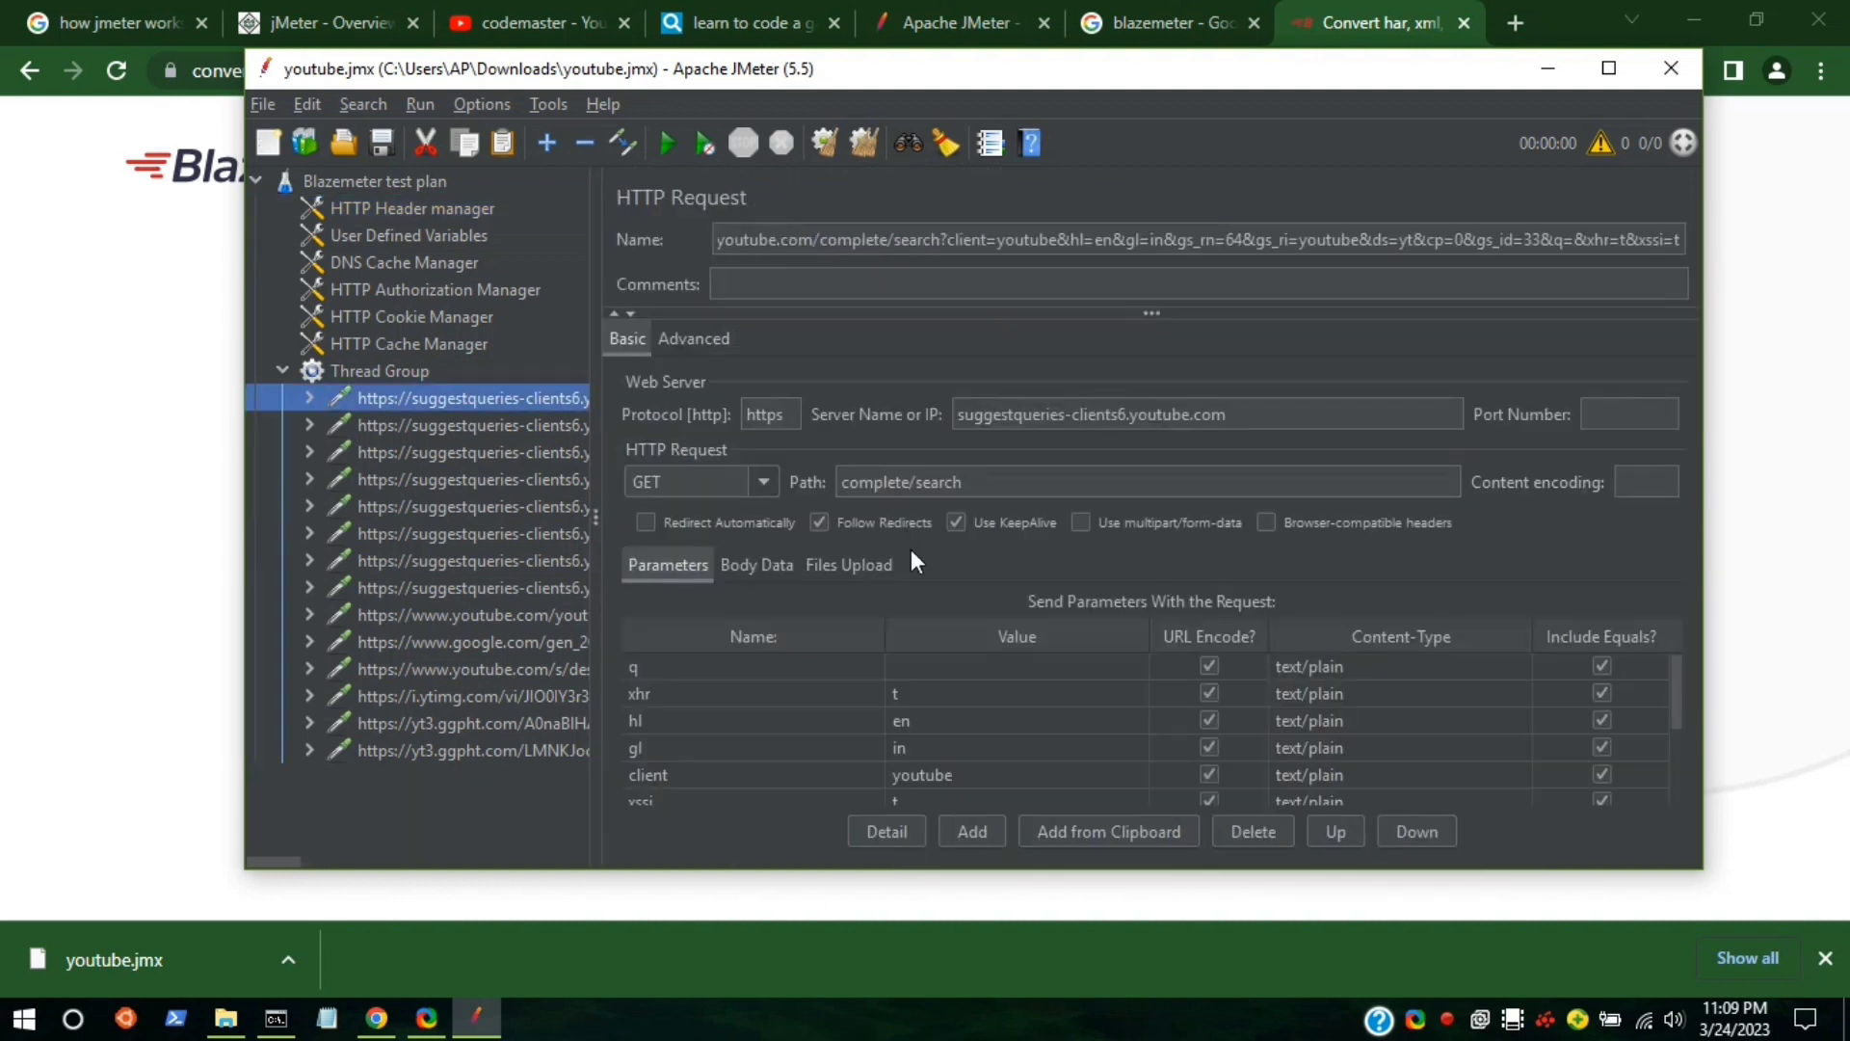
pyautogui.scroll(-2, 996, 755)
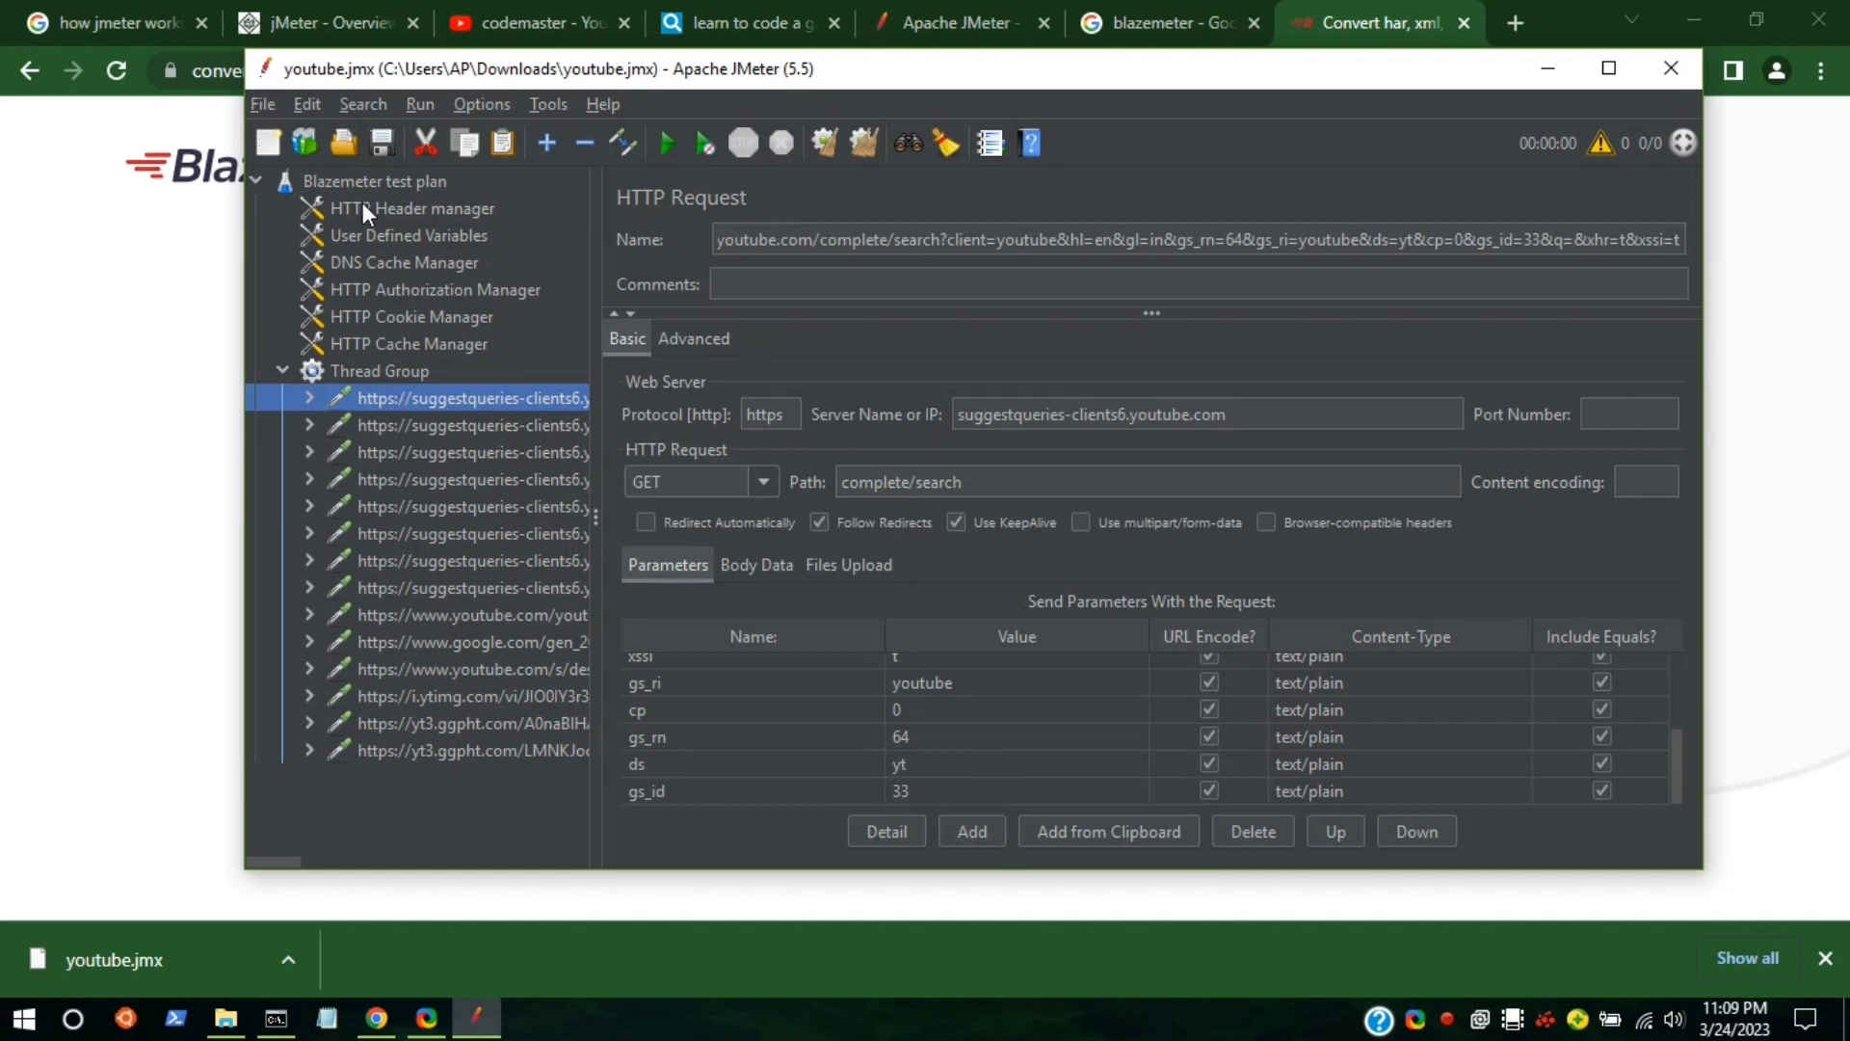
pyautogui.rightClick(297, 171)
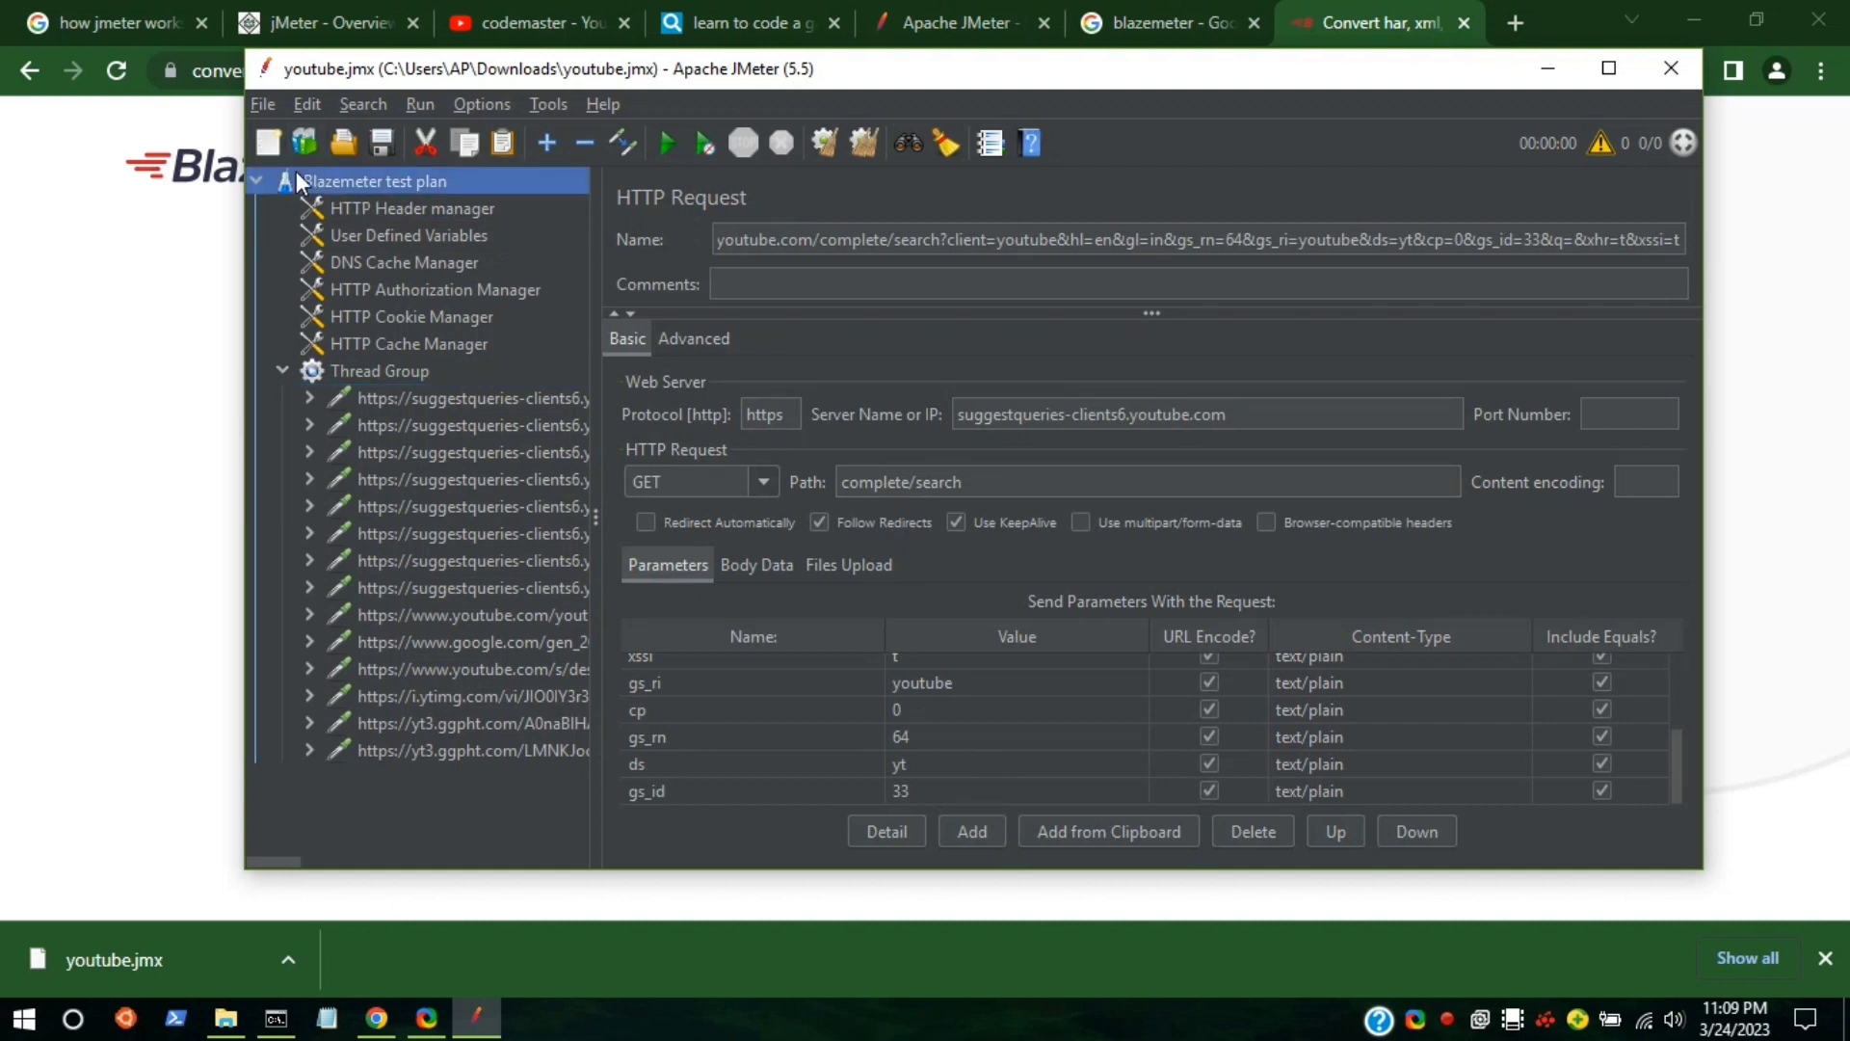
pyautogui.moveTo(451, 181)
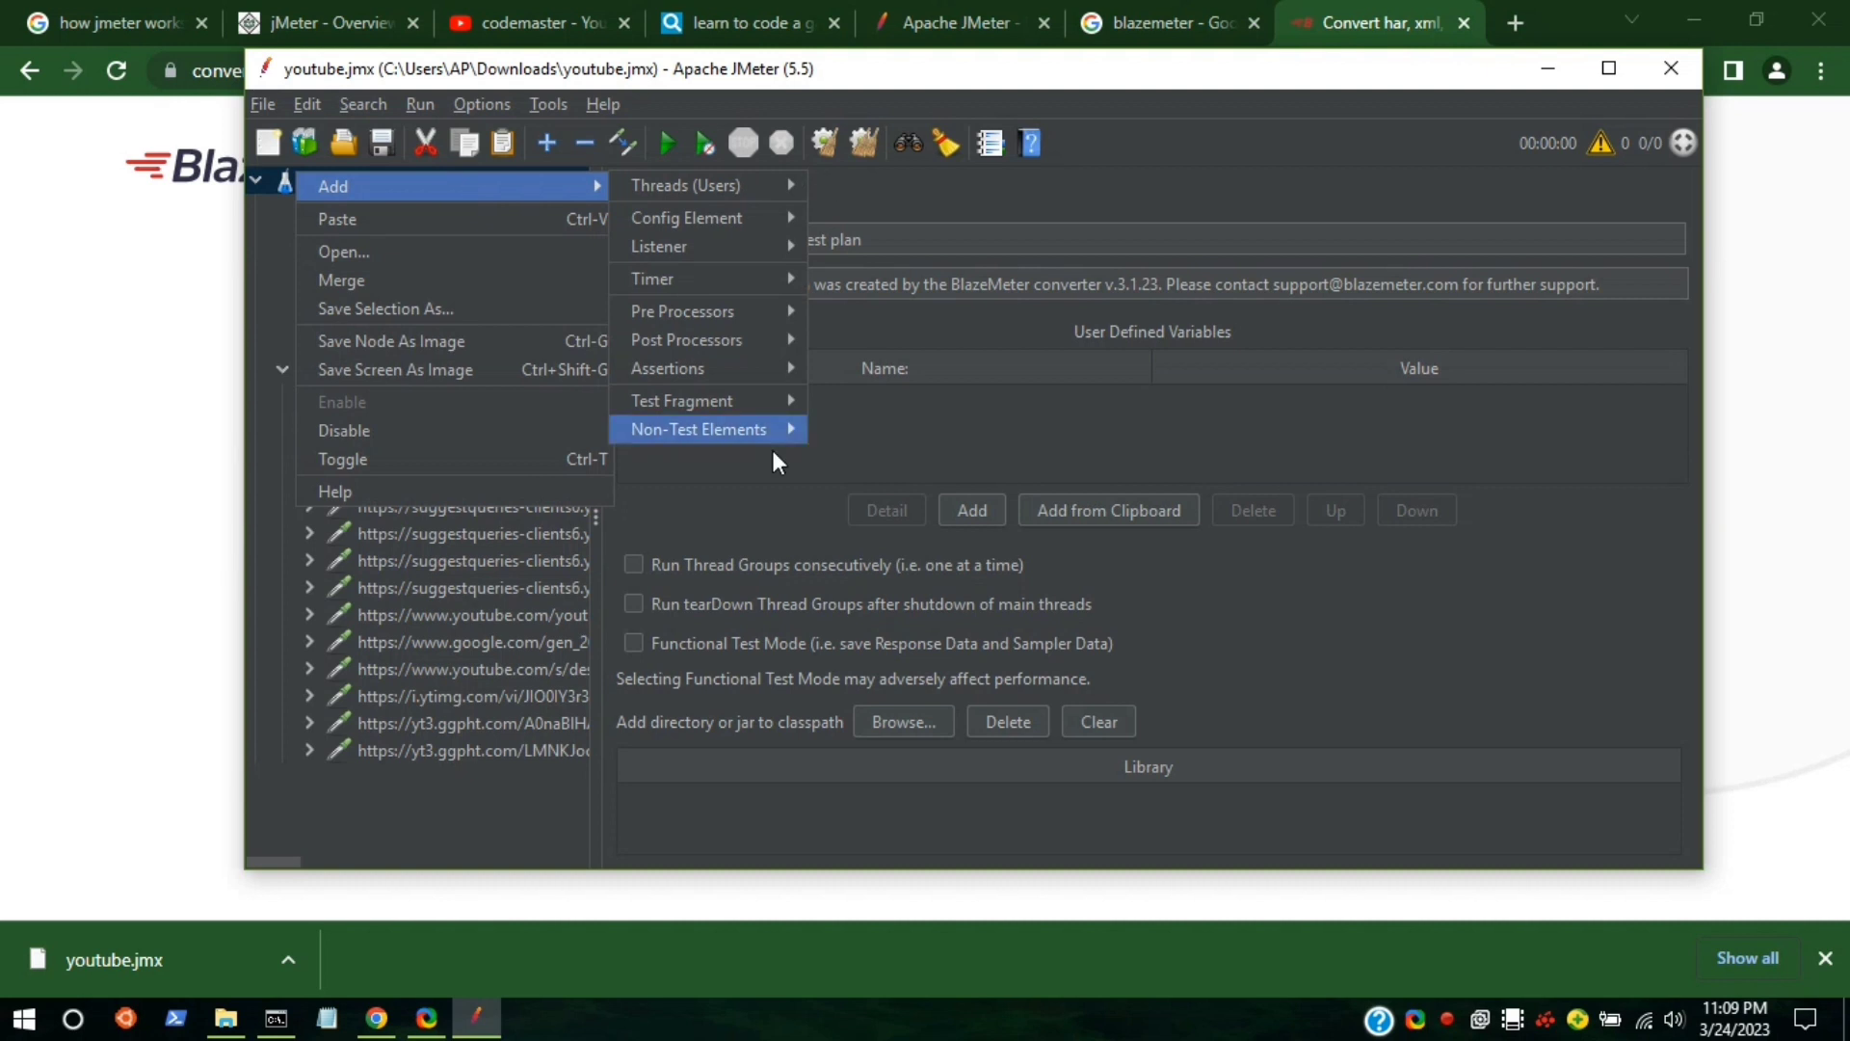
pyautogui.moveTo(715, 262)
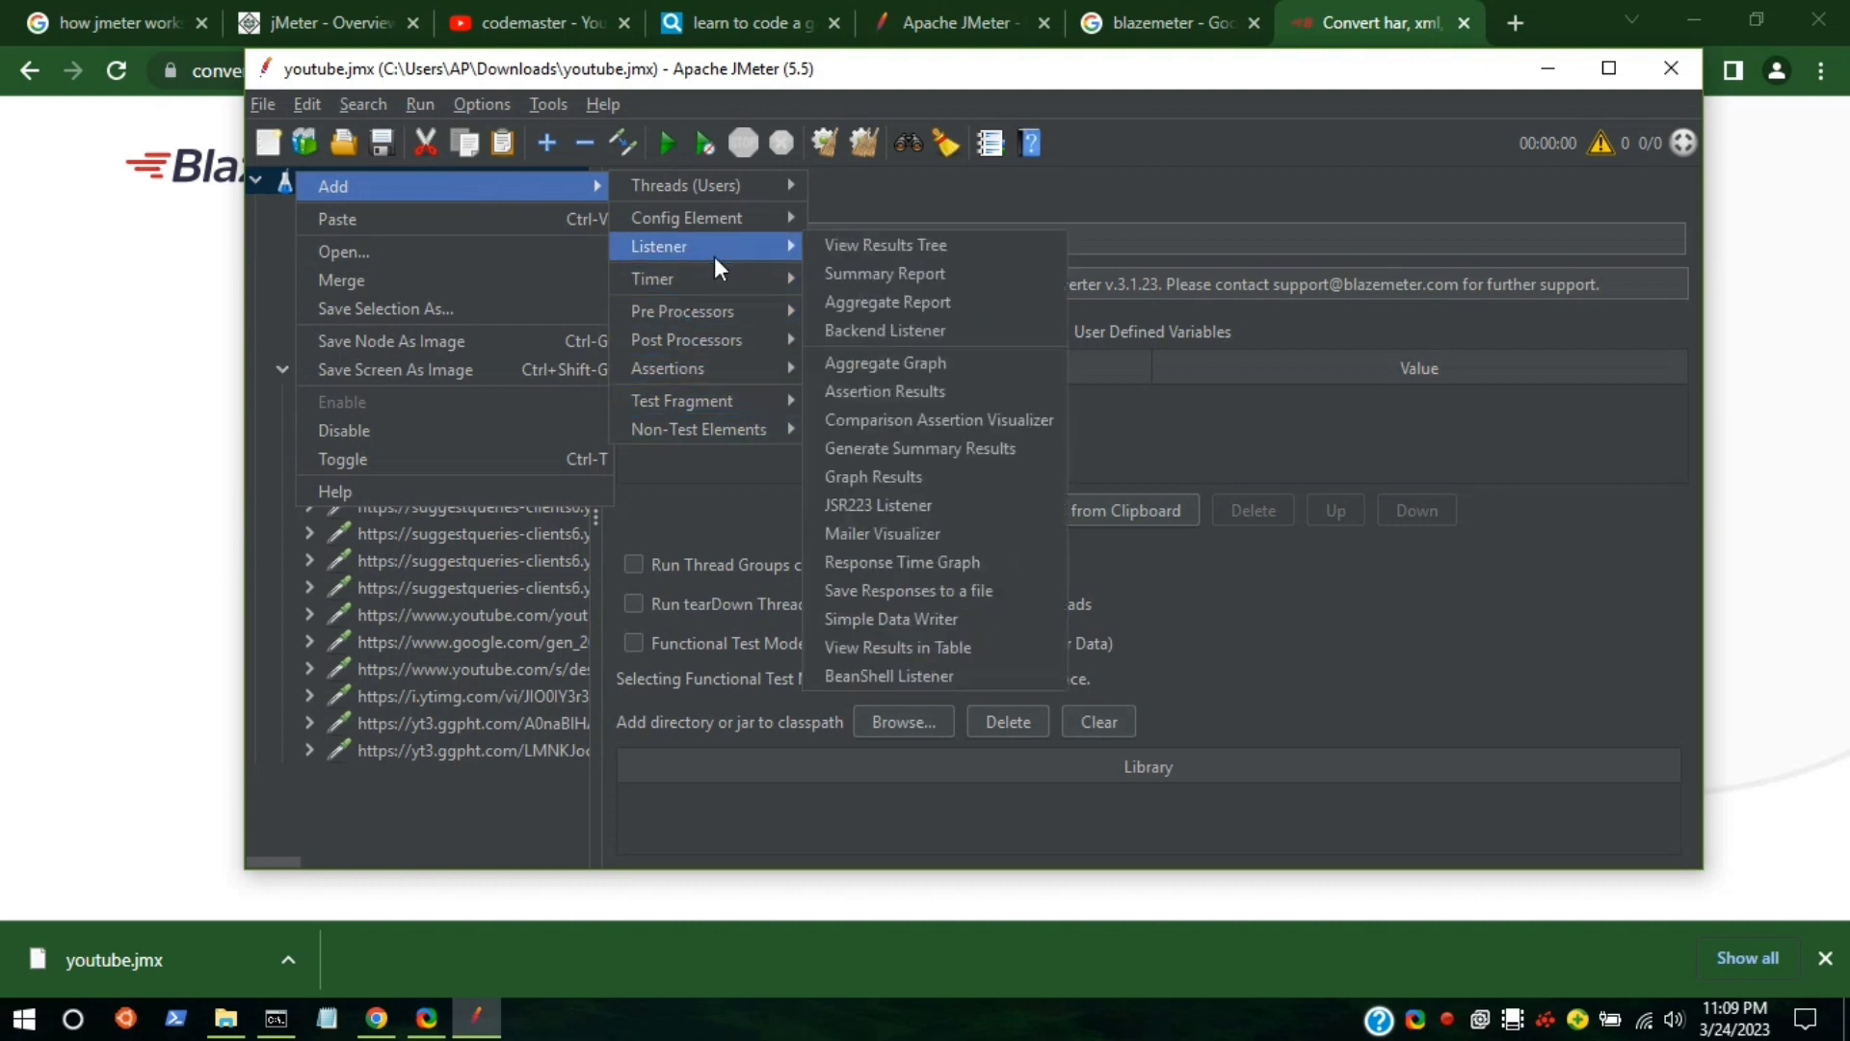
pyautogui.click(939, 252)
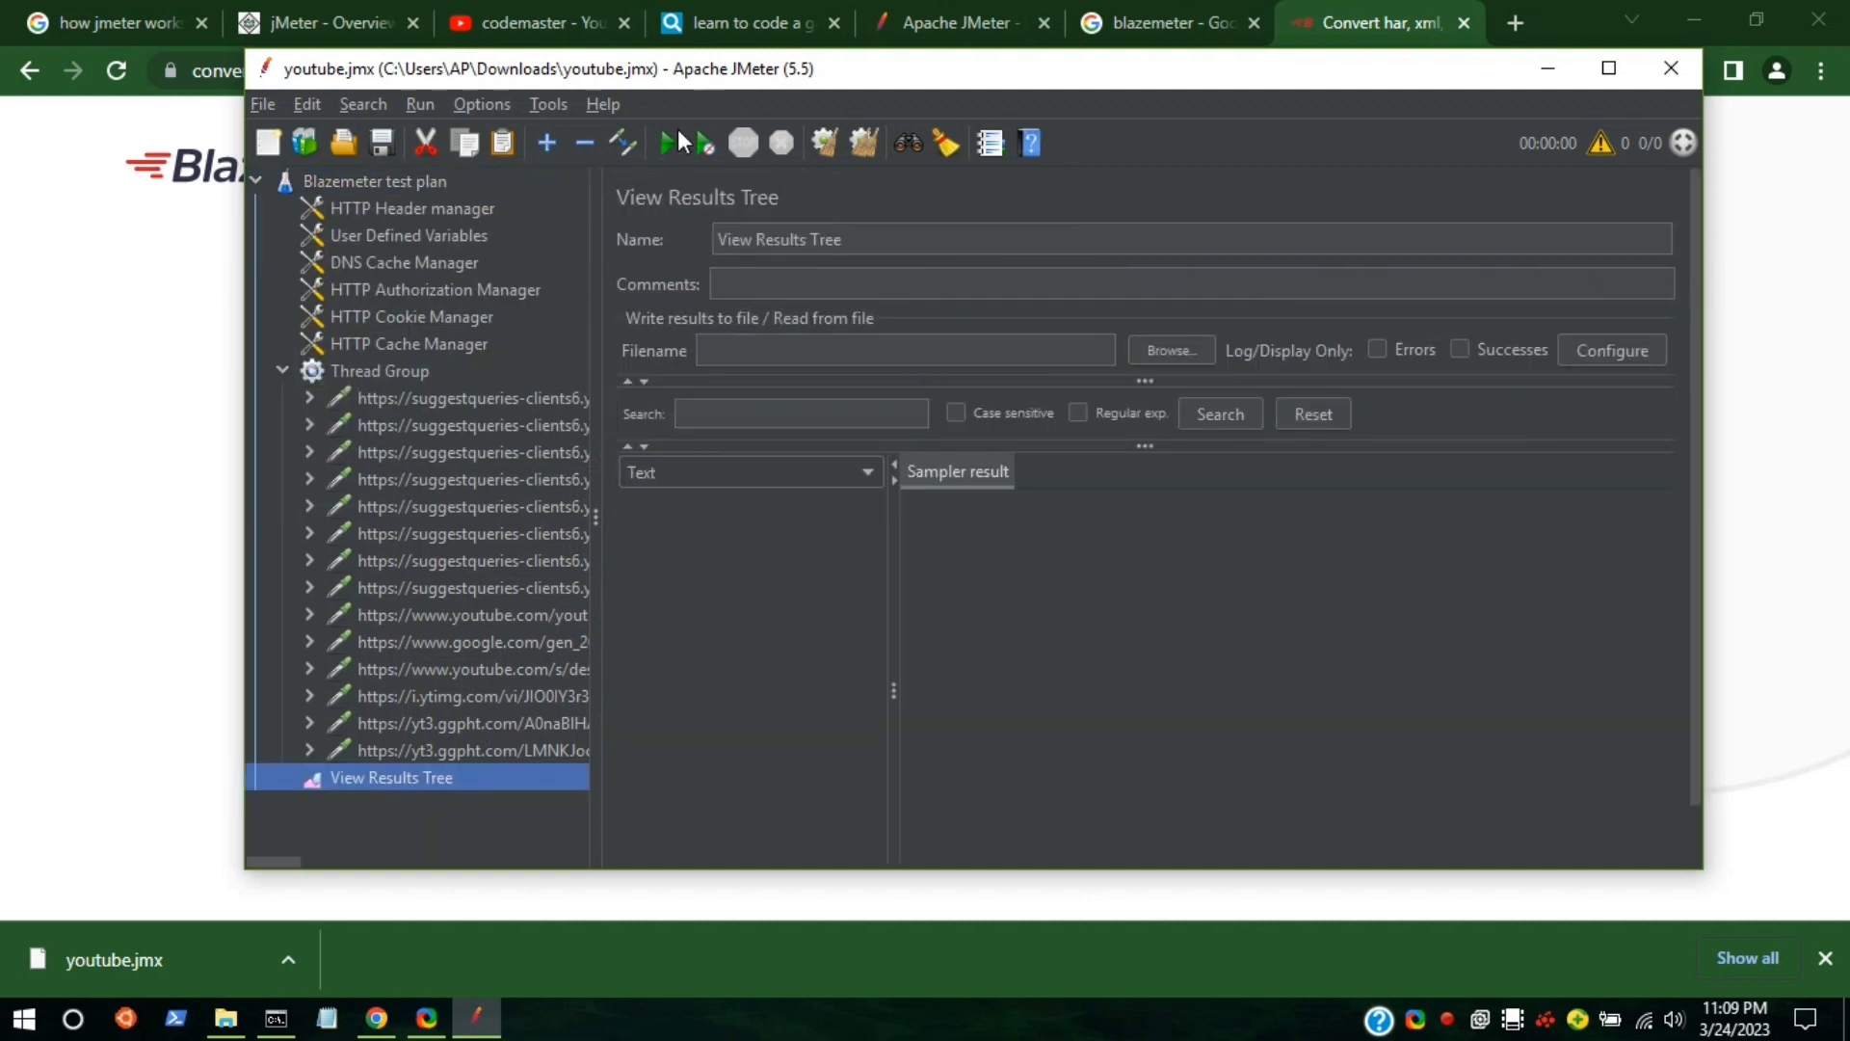
# Set the Thread Group to 10 threads with loop count 2, then view the first HTTP request.
pyautogui.click(318, 372)
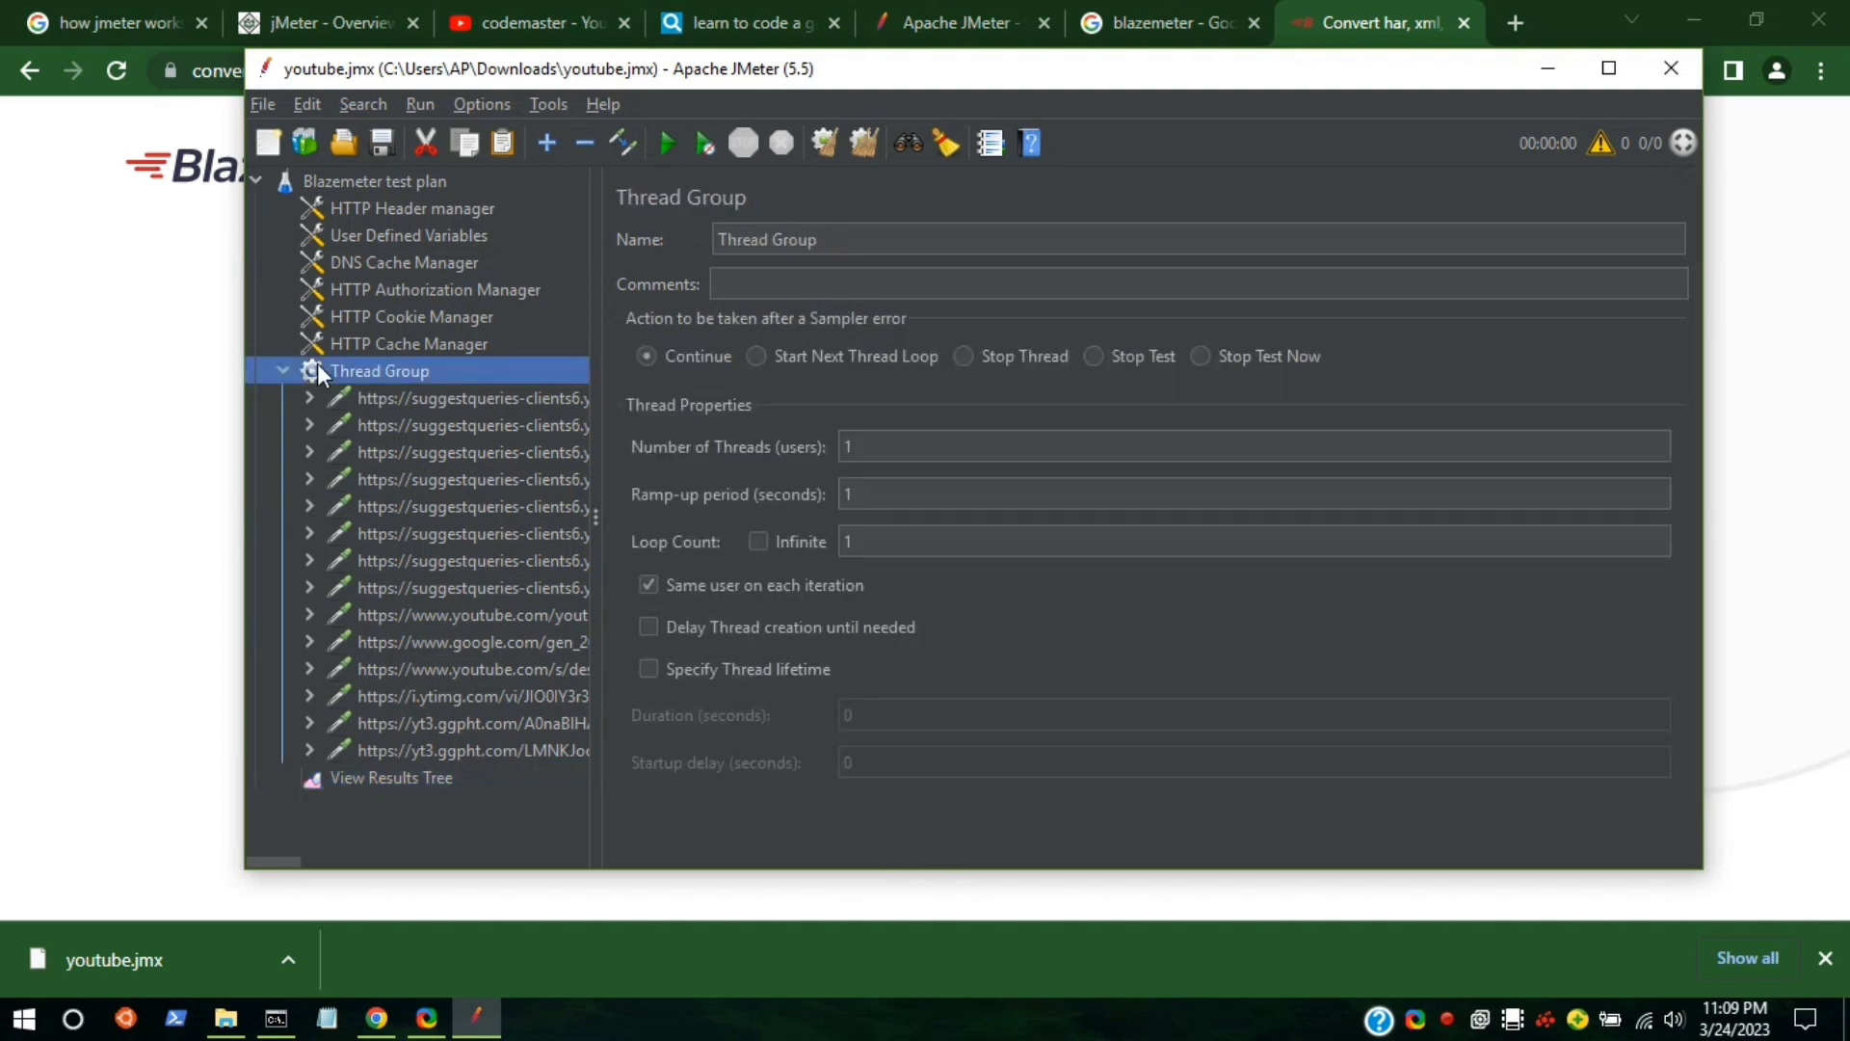
pyautogui.click(940, 449)
pyautogui.write('0')
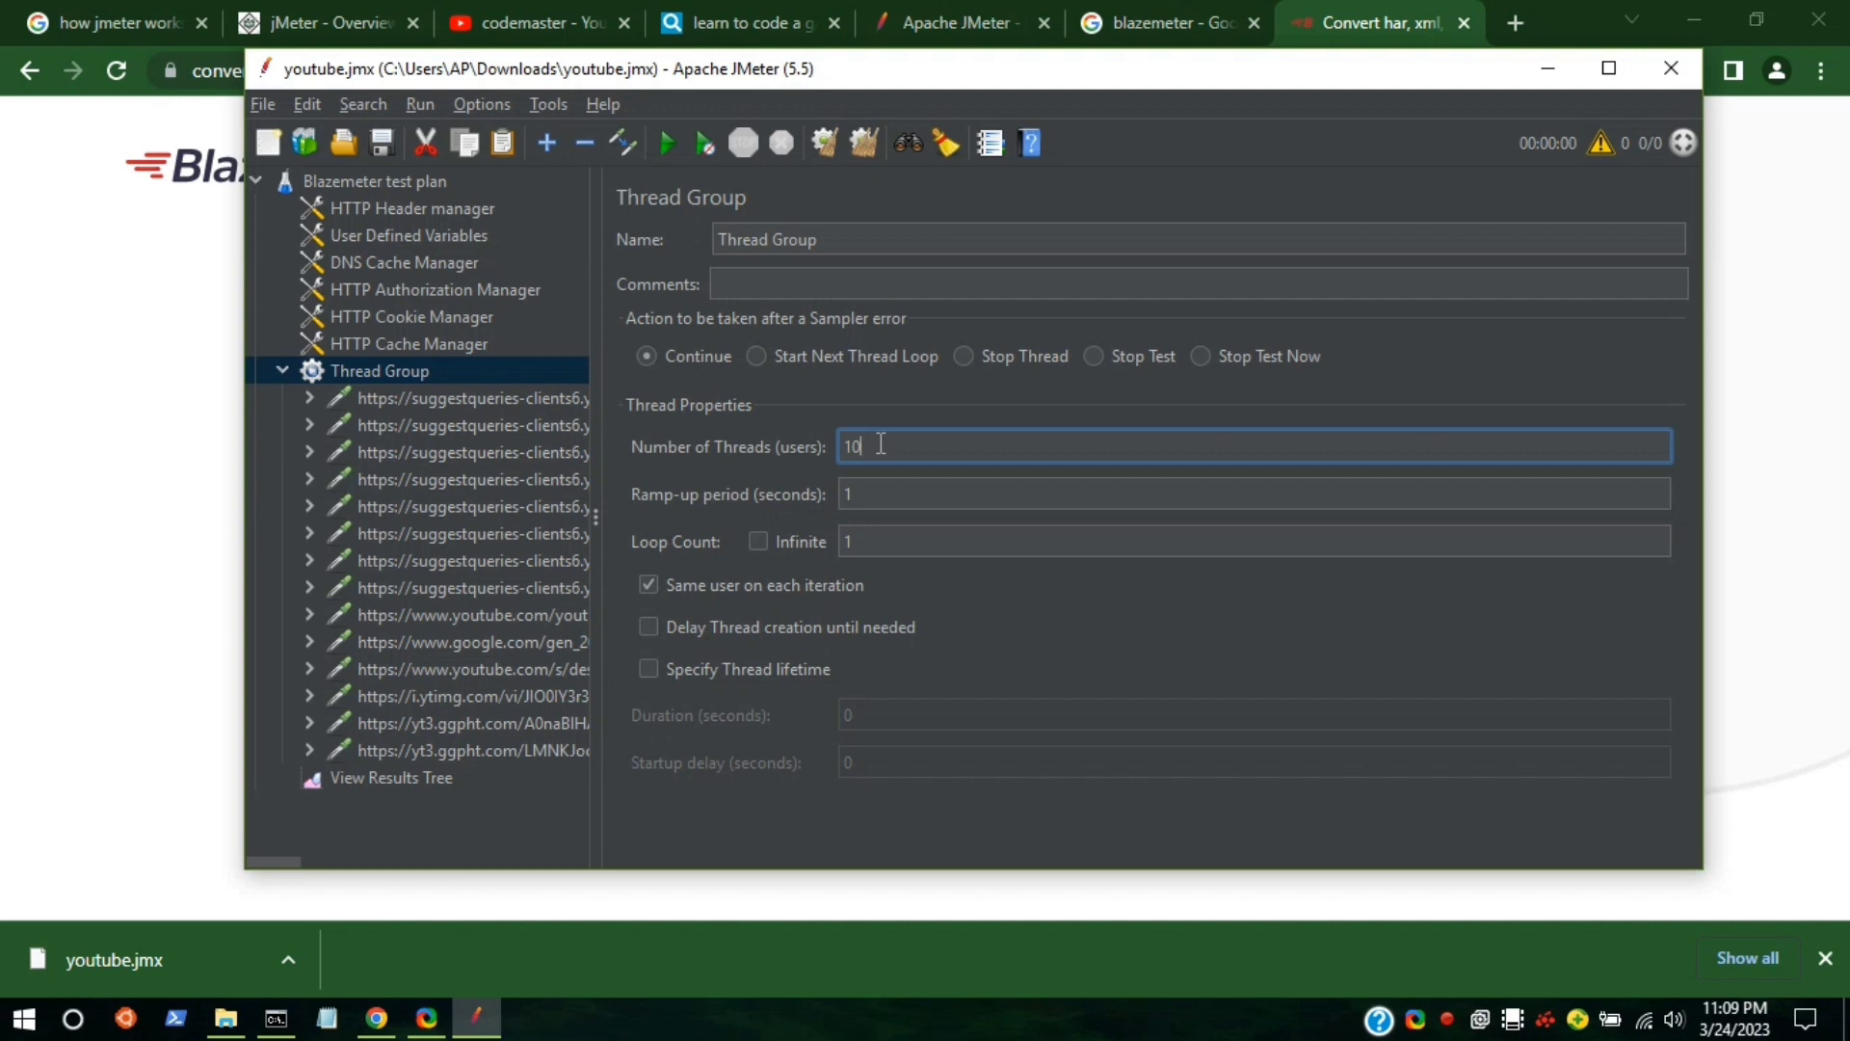
pyautogui.click(868, 491)
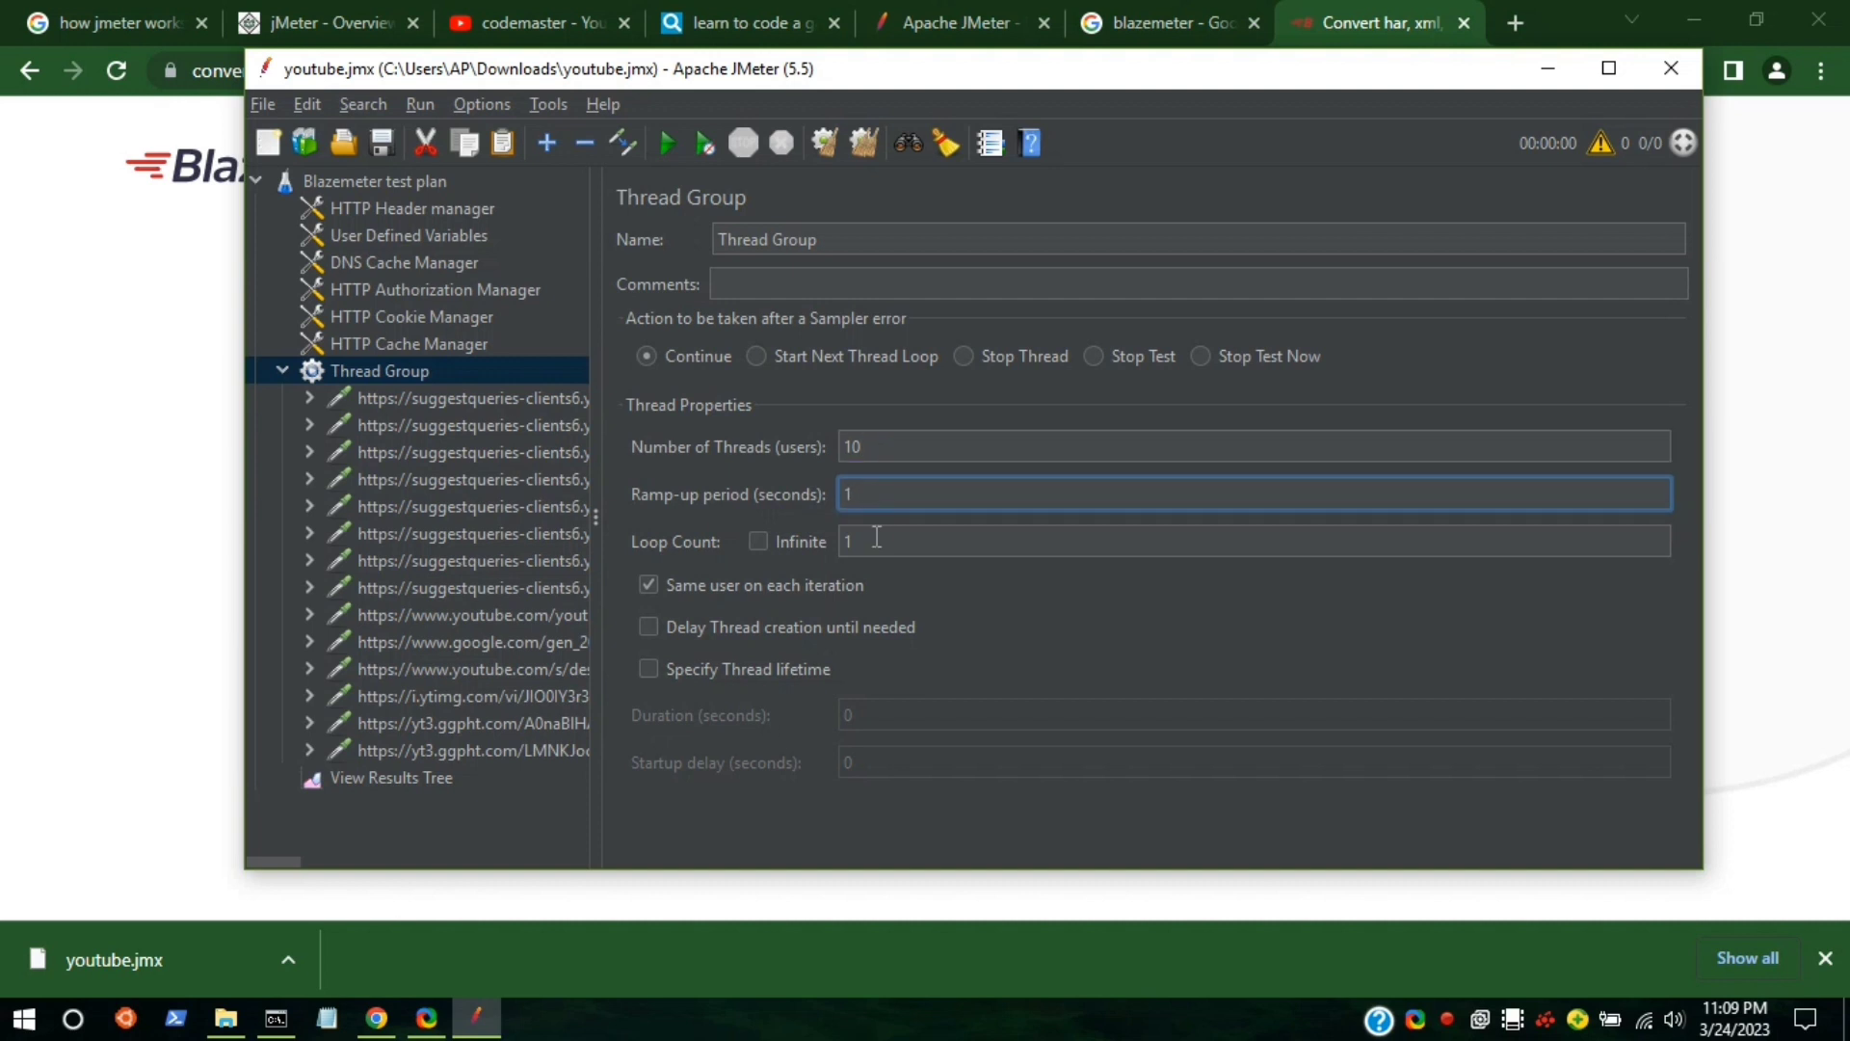
pyautogui.click(877, 537)
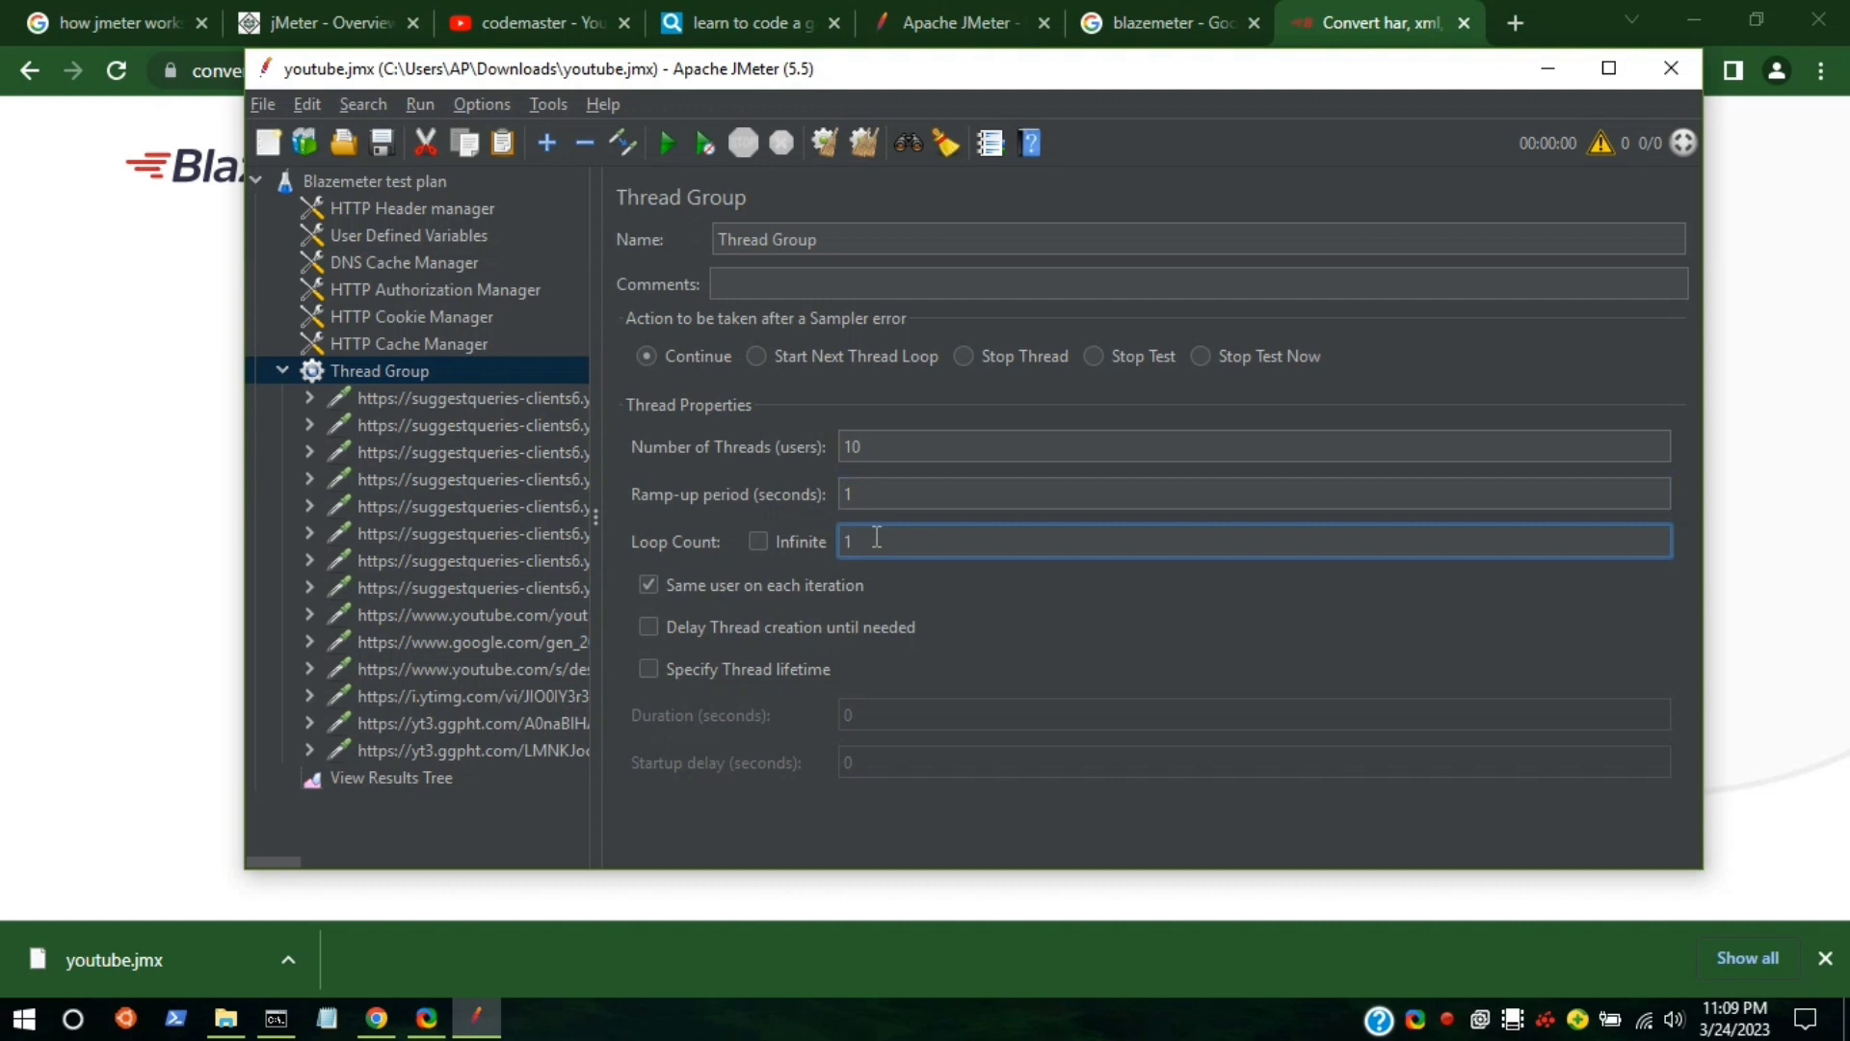
pyautogui.press('BackSpace')
pyautogui.write('2')
pyautogui.click(419, 406)
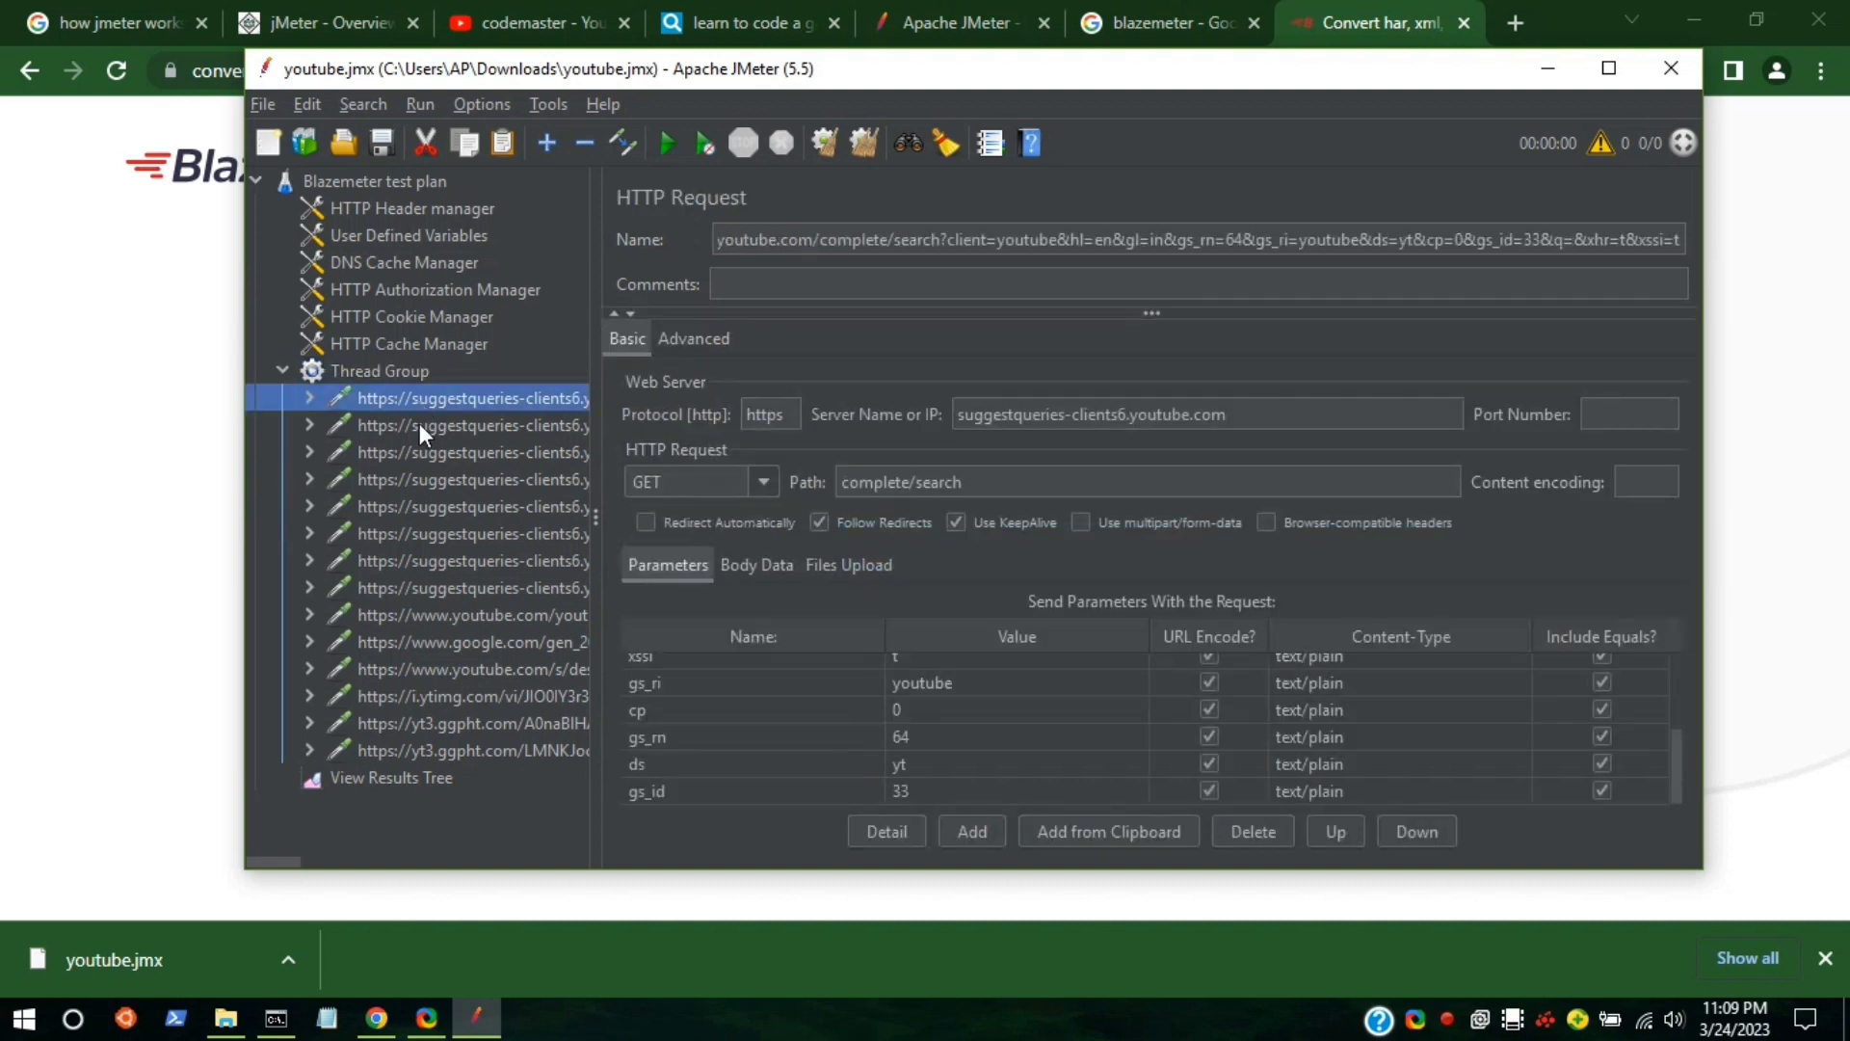
# Review the second through eighth HTTP requests and their method options.
pyautogui.click(420, 425)
pyautogui.click(424, 459)
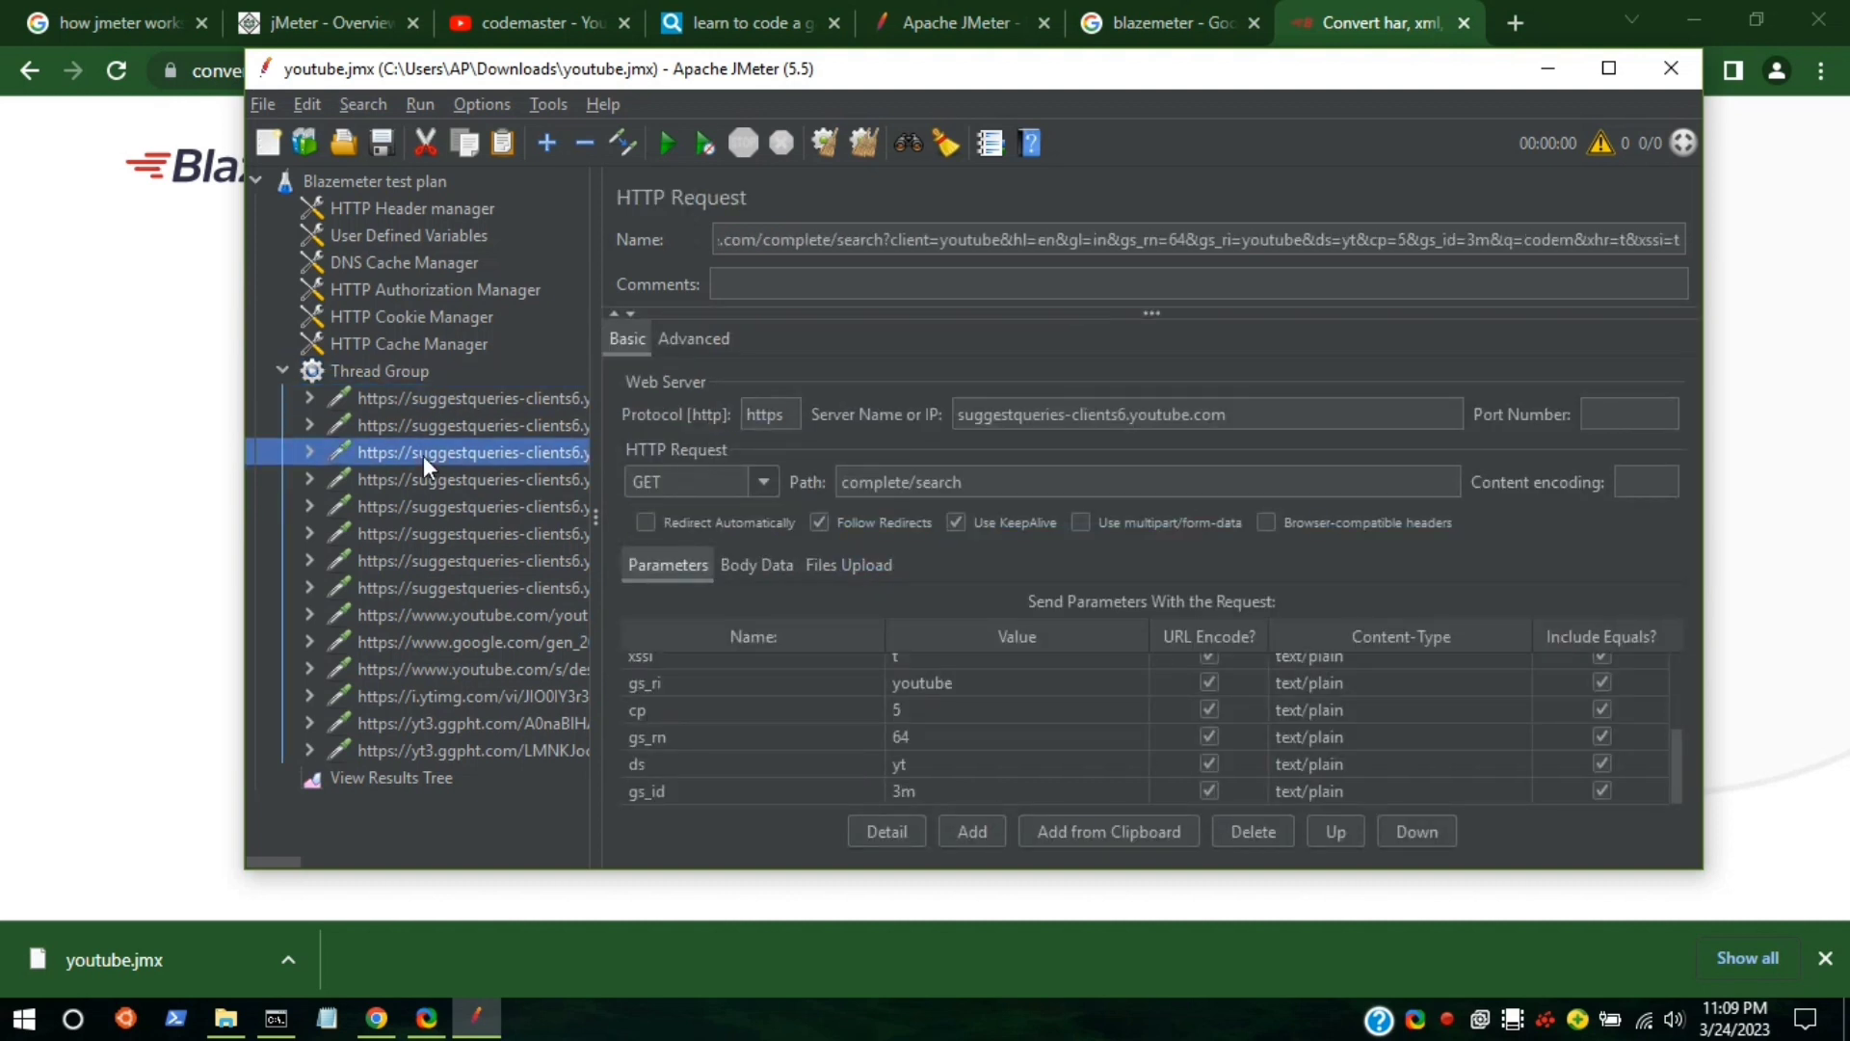
pyautogui.click(424, 483)
pyautogui.click(470, 543)
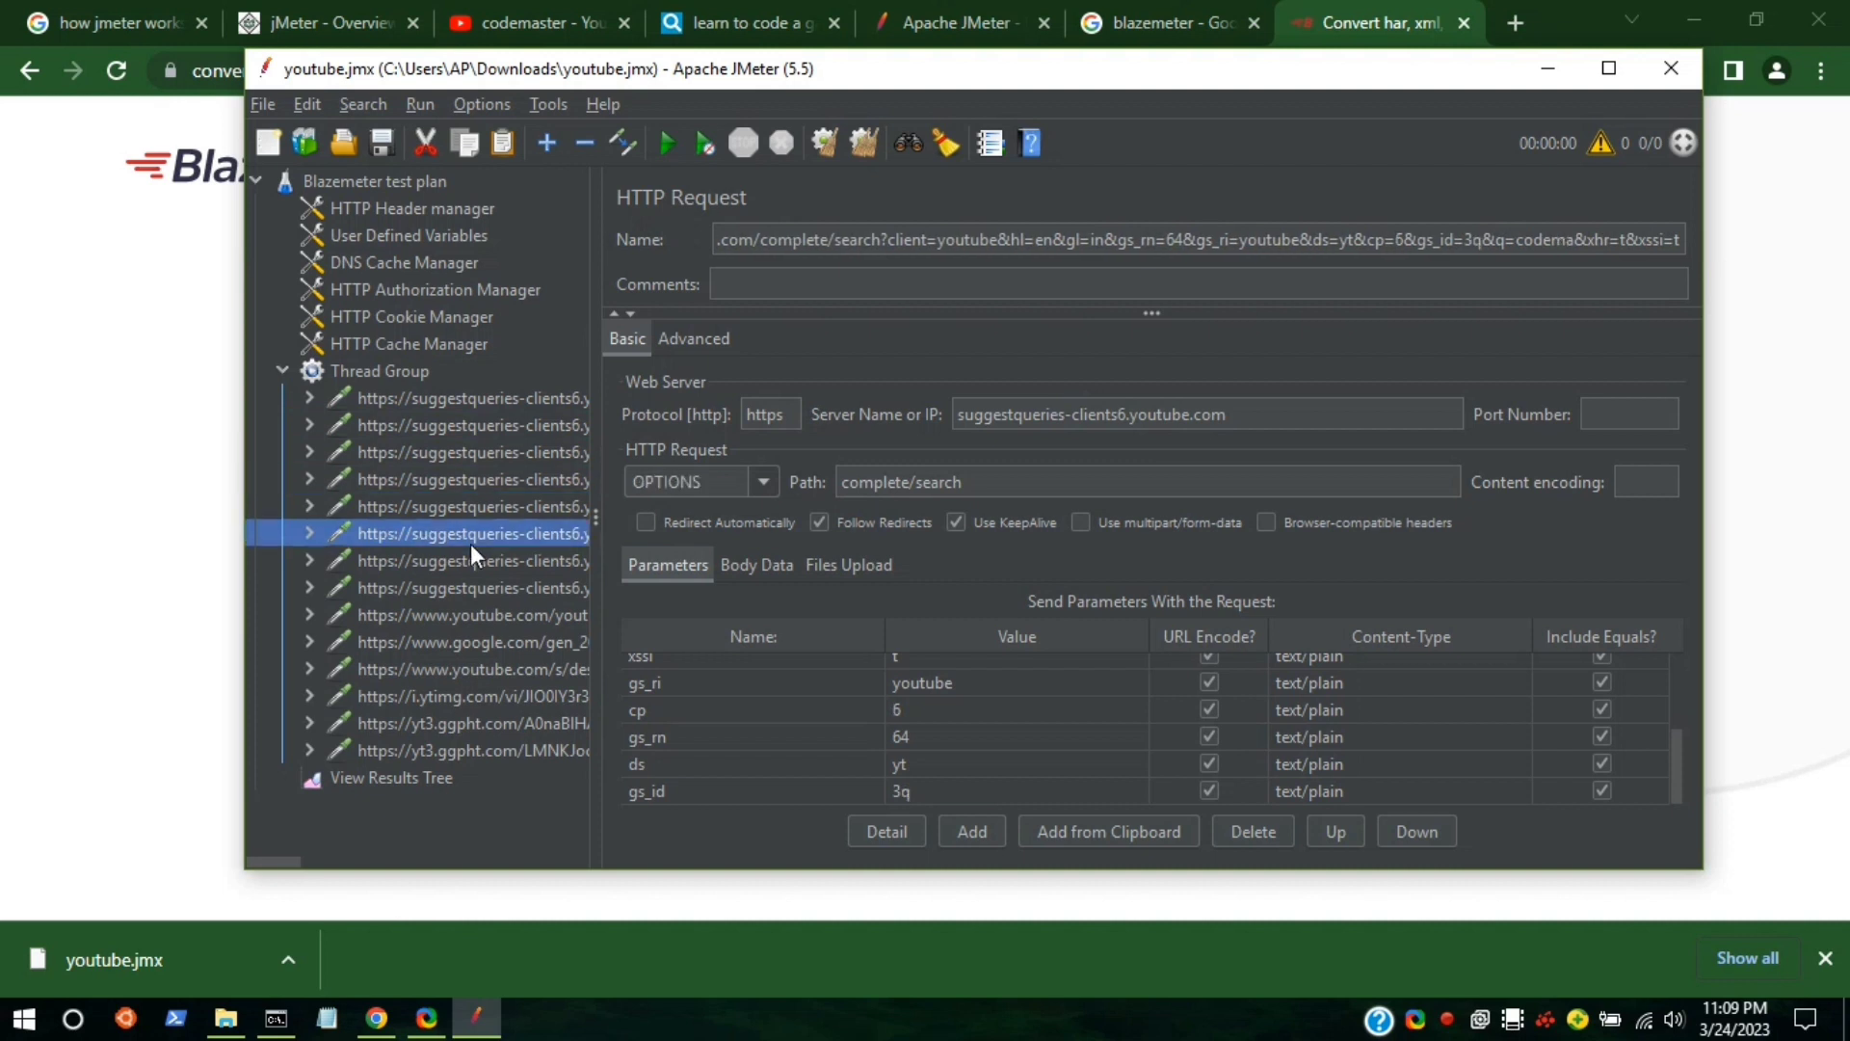
pyautogui.click(772, 482)
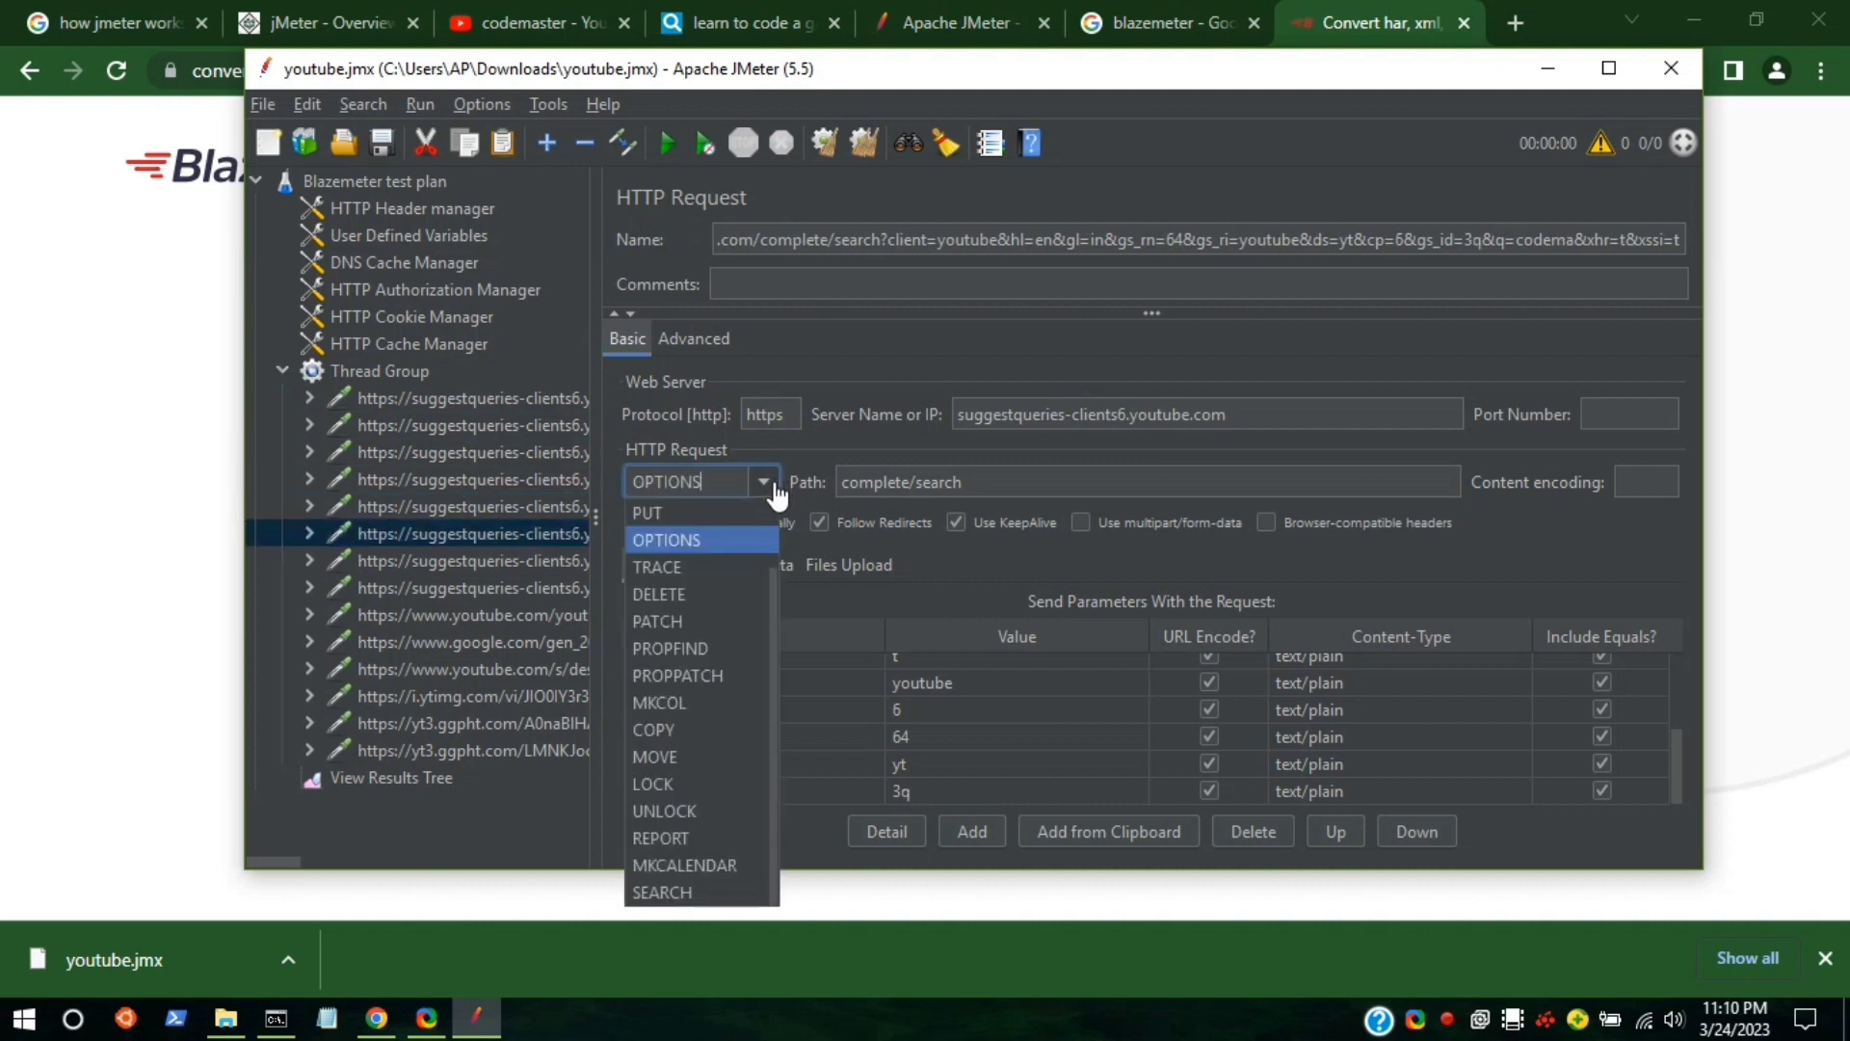
pyautogui.click(297, 553)
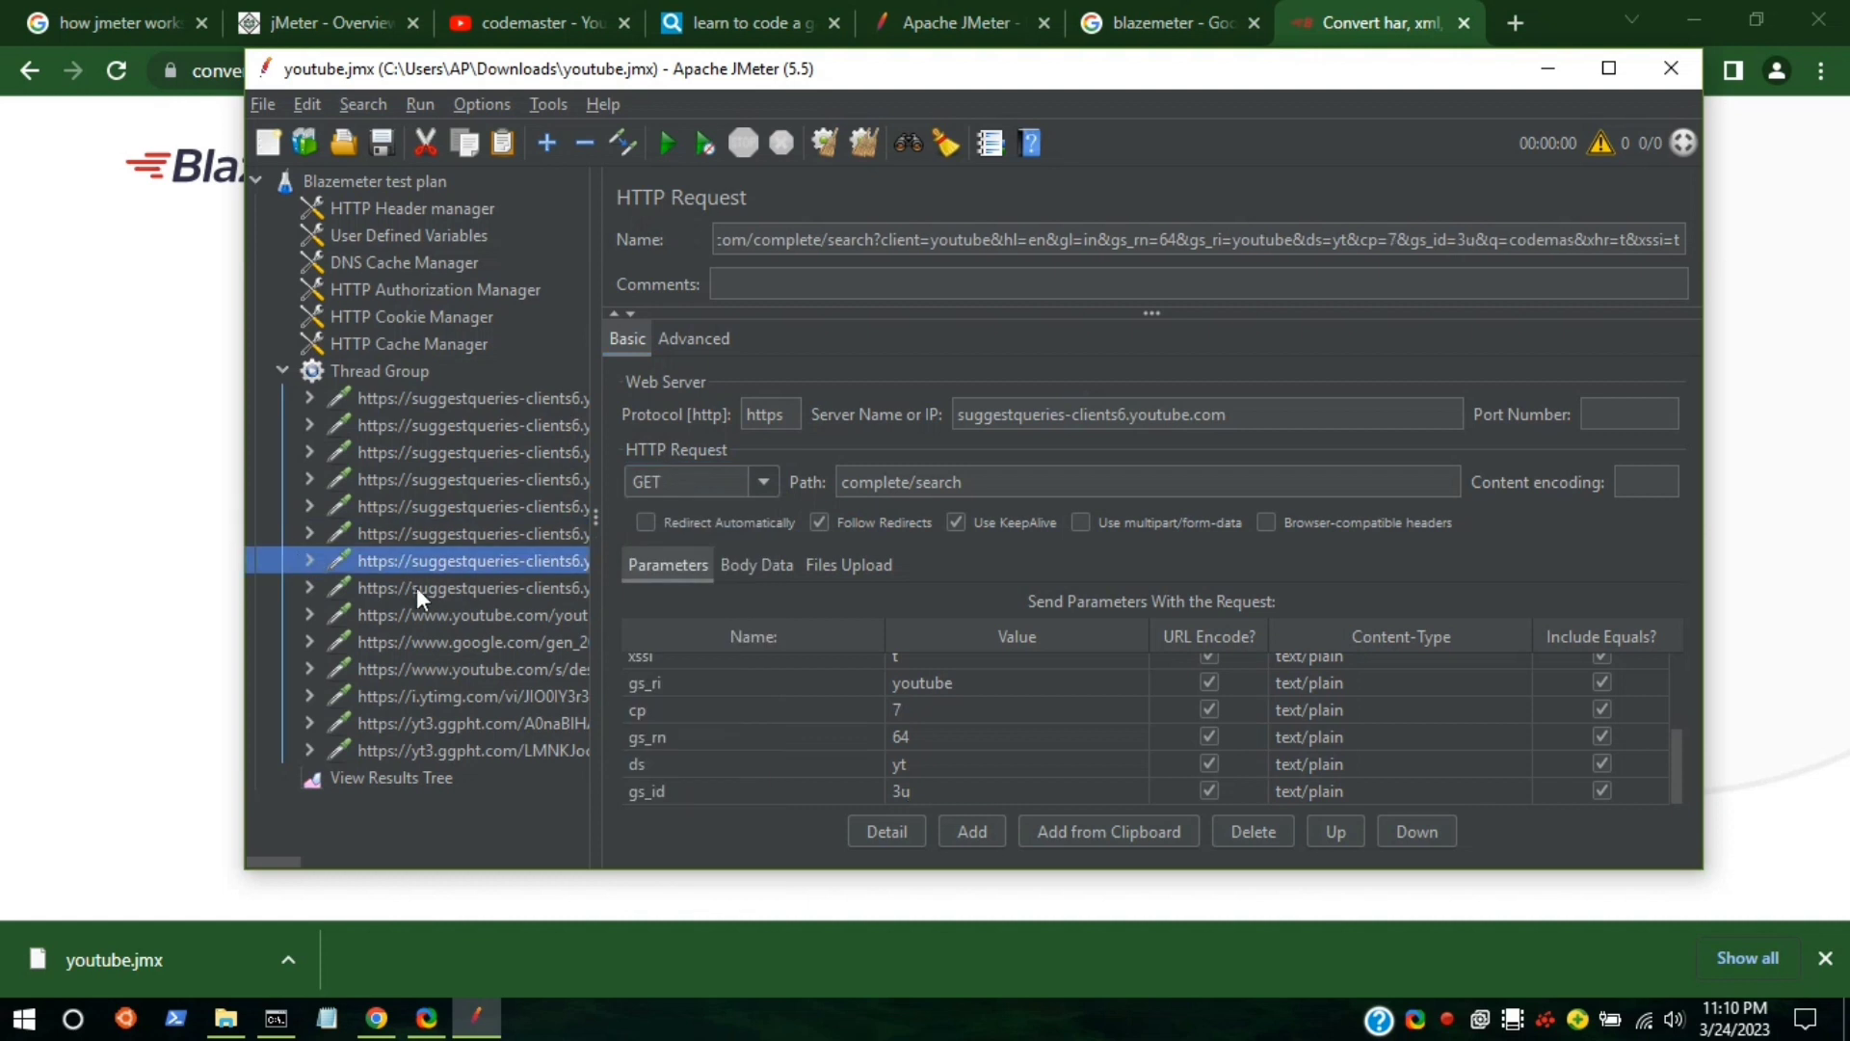
pyautogui.click(419, 589)
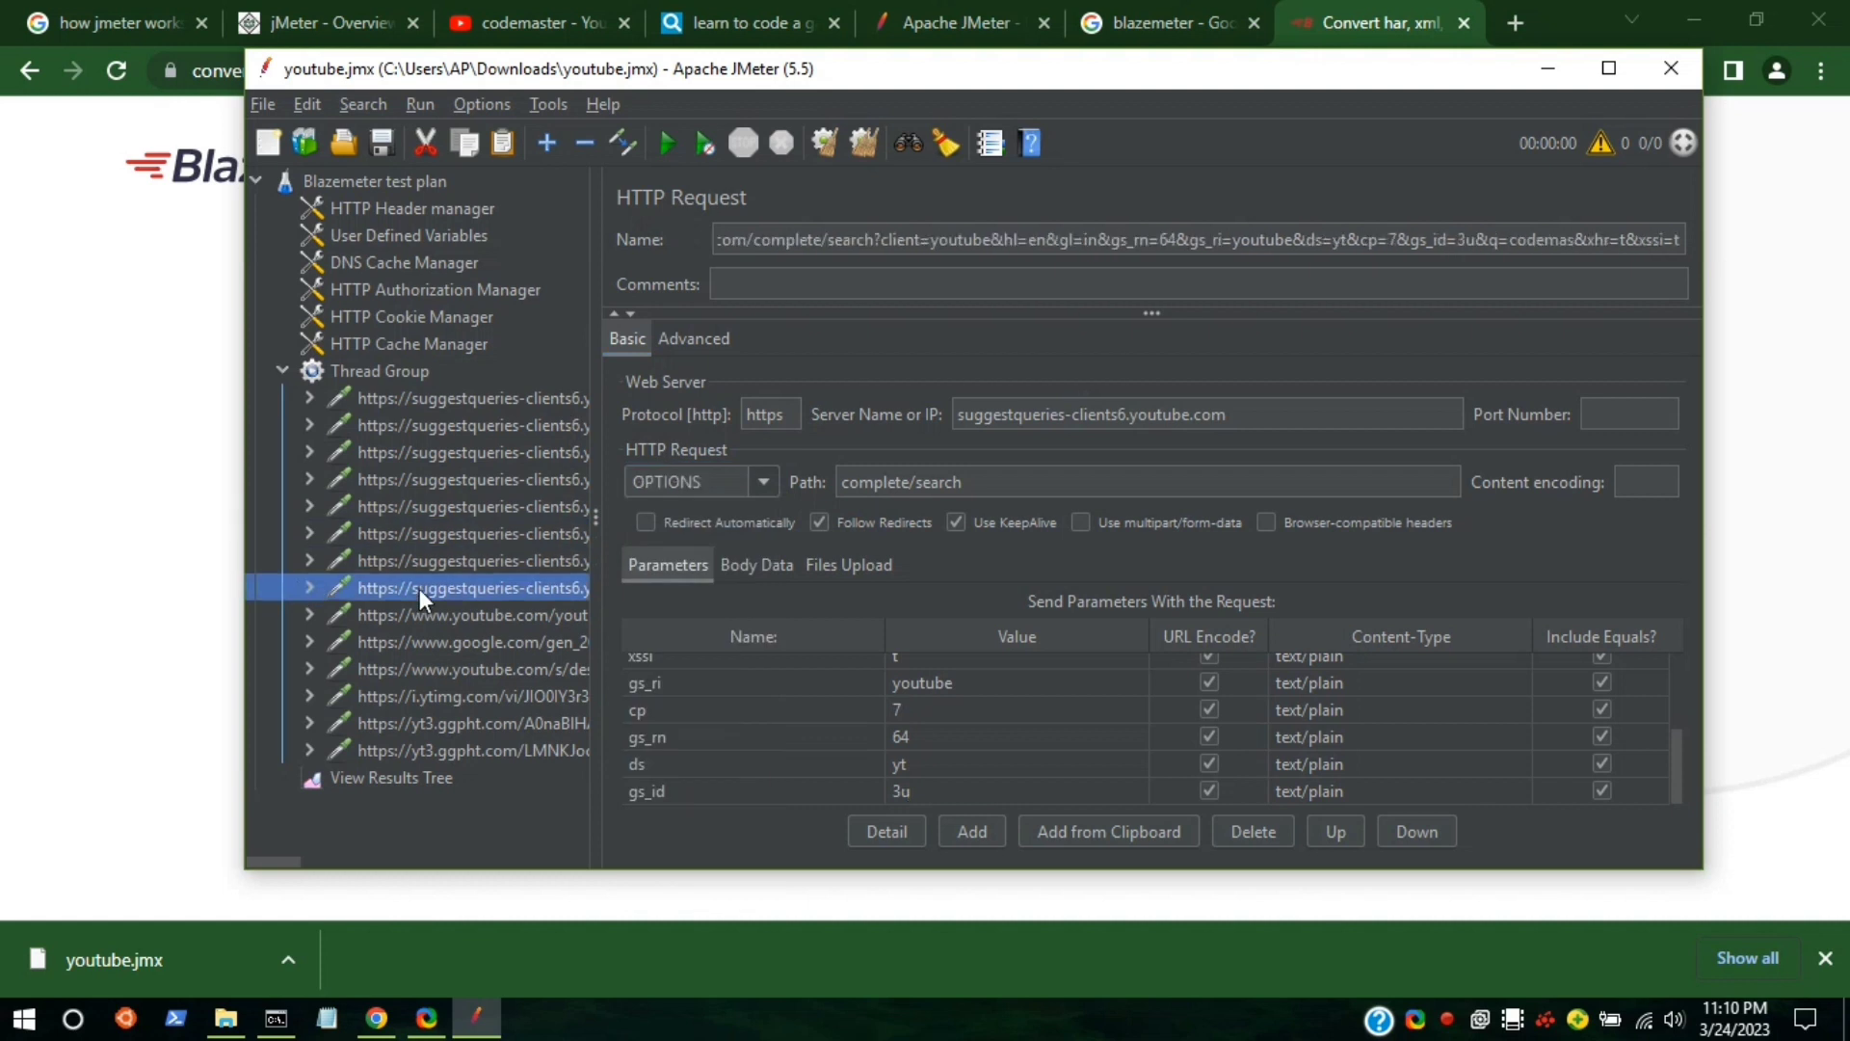
# Run the load test and scroll through View Results Tree for passed and failed requests.
pyautogui.click(407, 777)
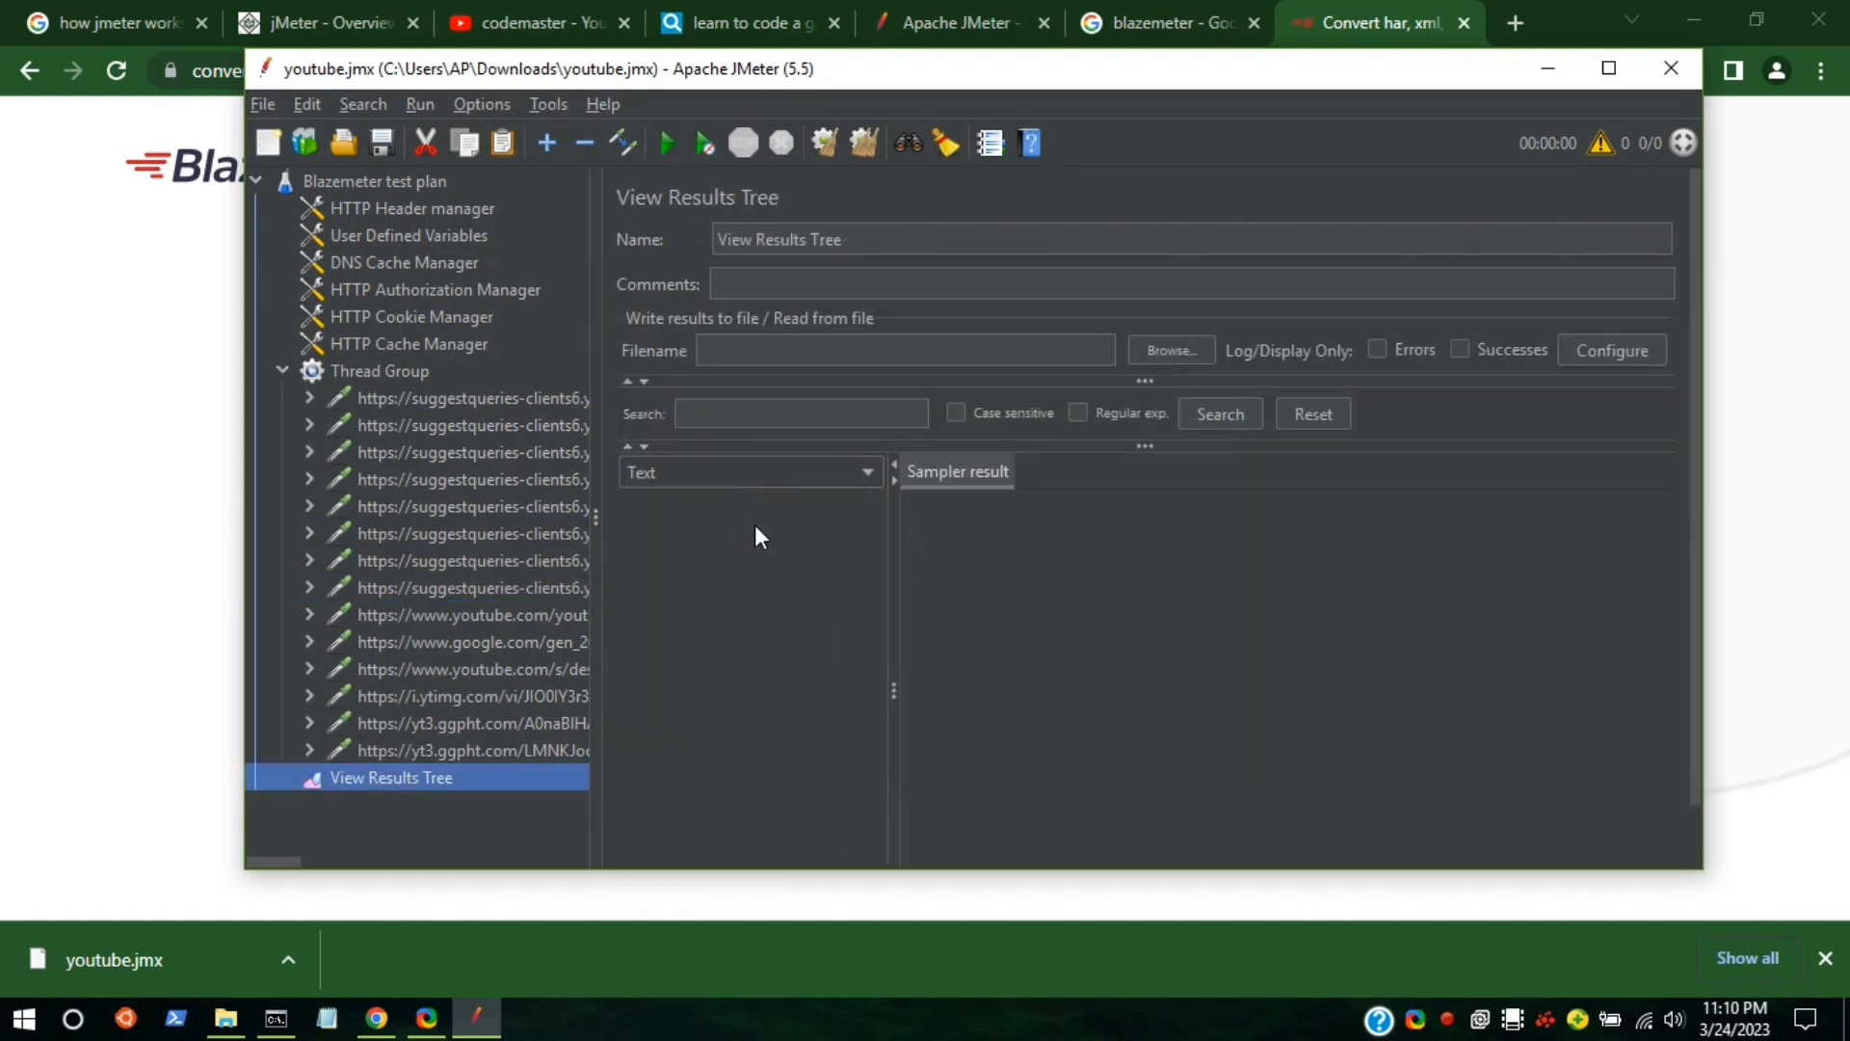
pyautogui.click(670, 147)
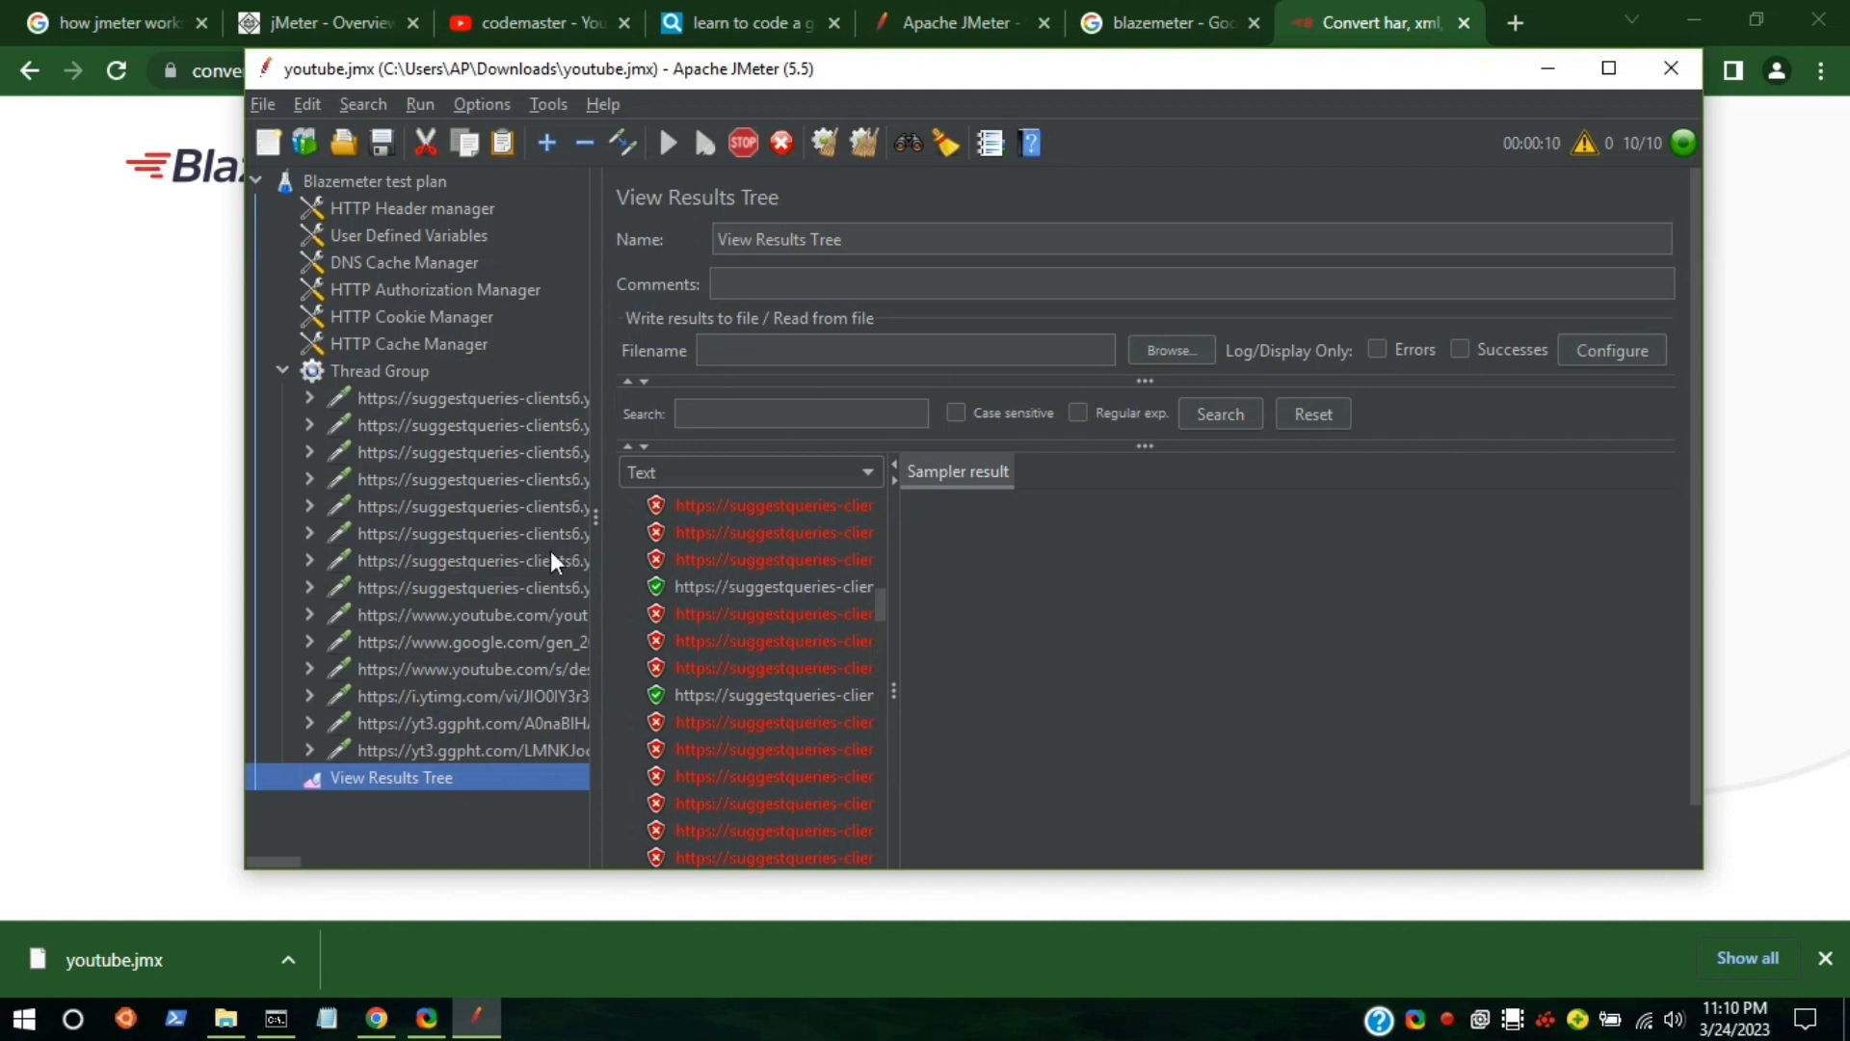
pyautogui.scroll(-20, 761, 611)
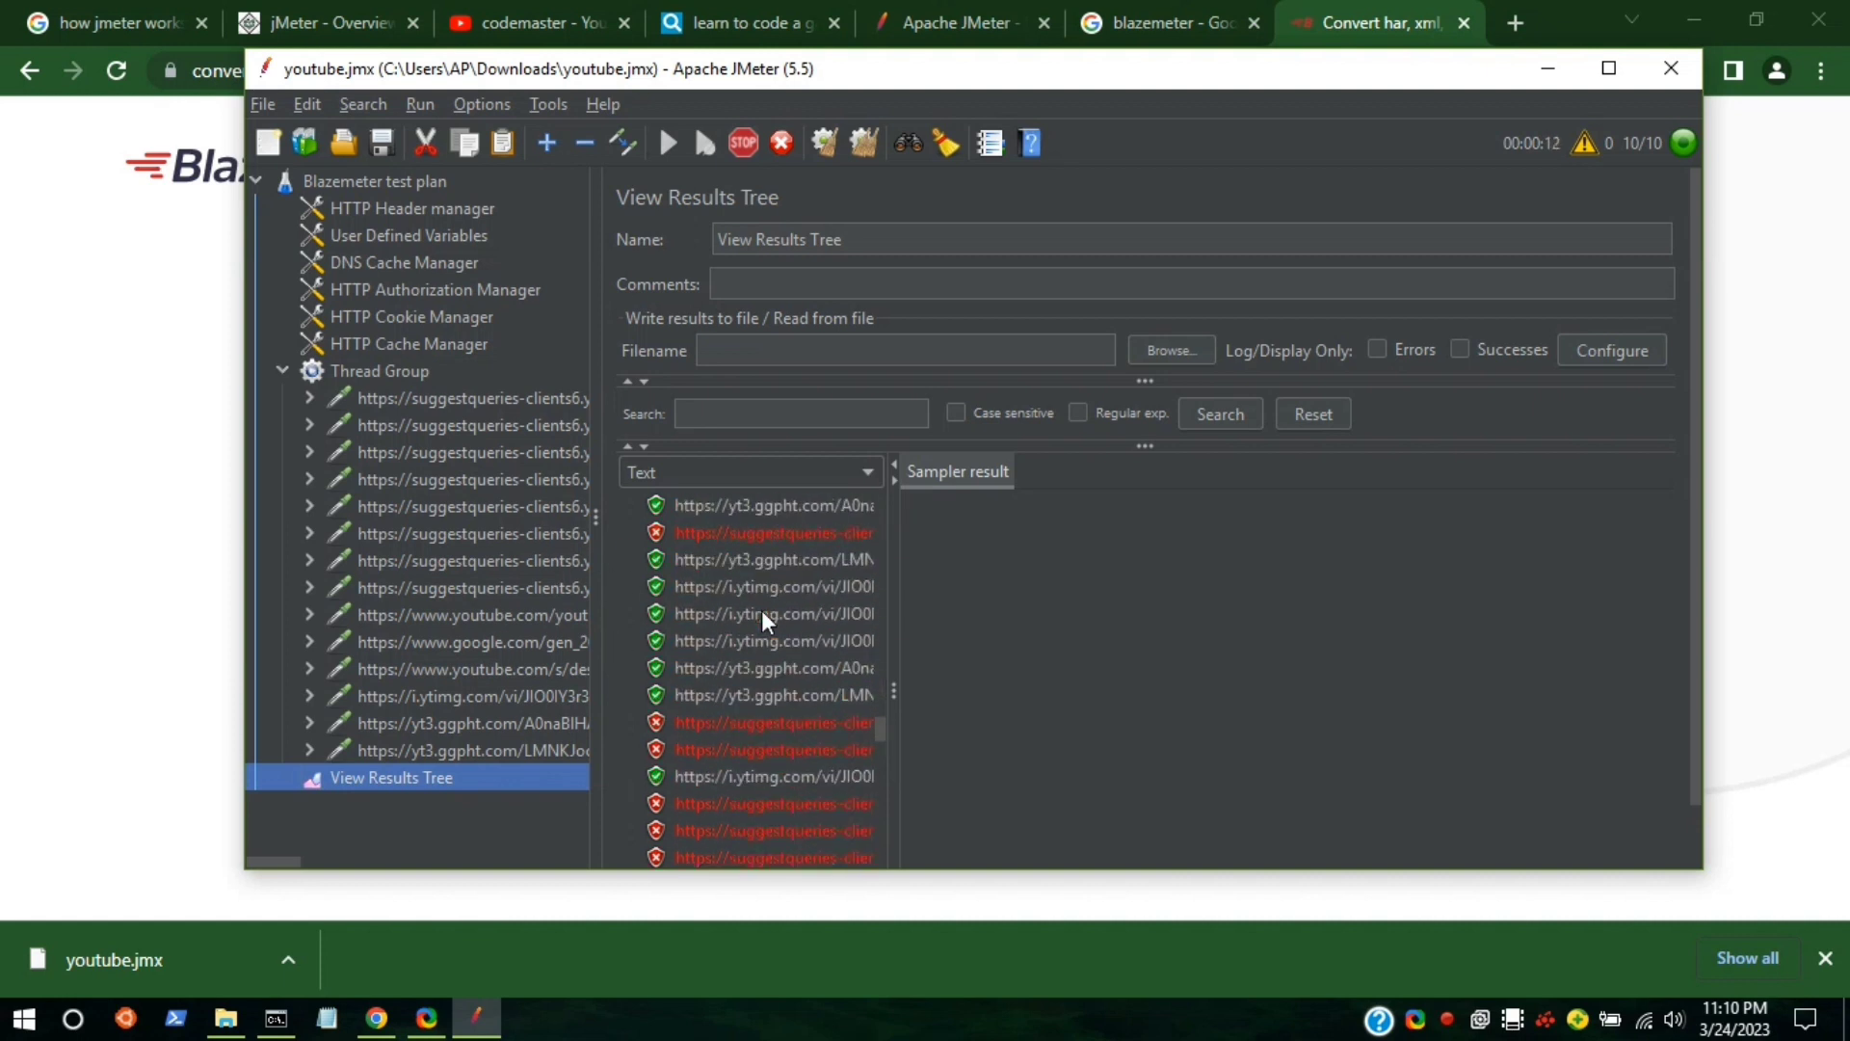
pyautogui.scroll(-15, 761, 608)
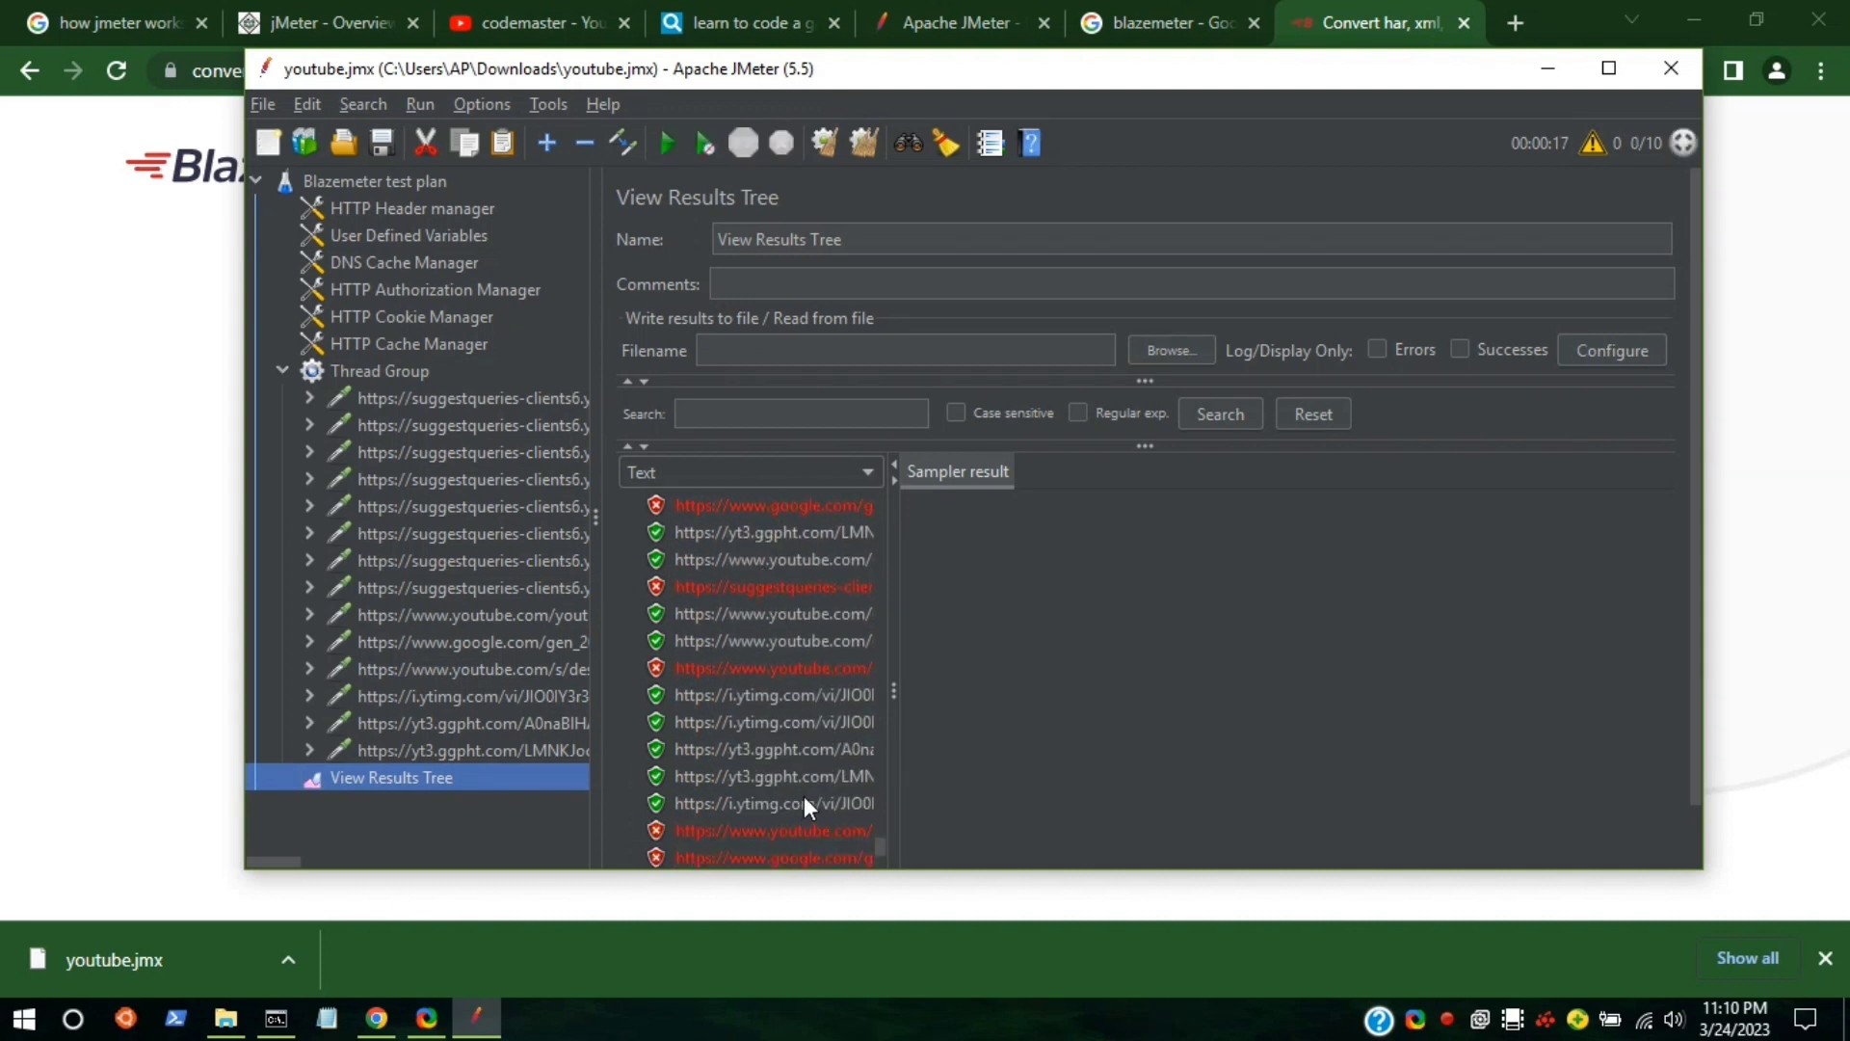
pyautogui.scroll(-5, 808, 788)
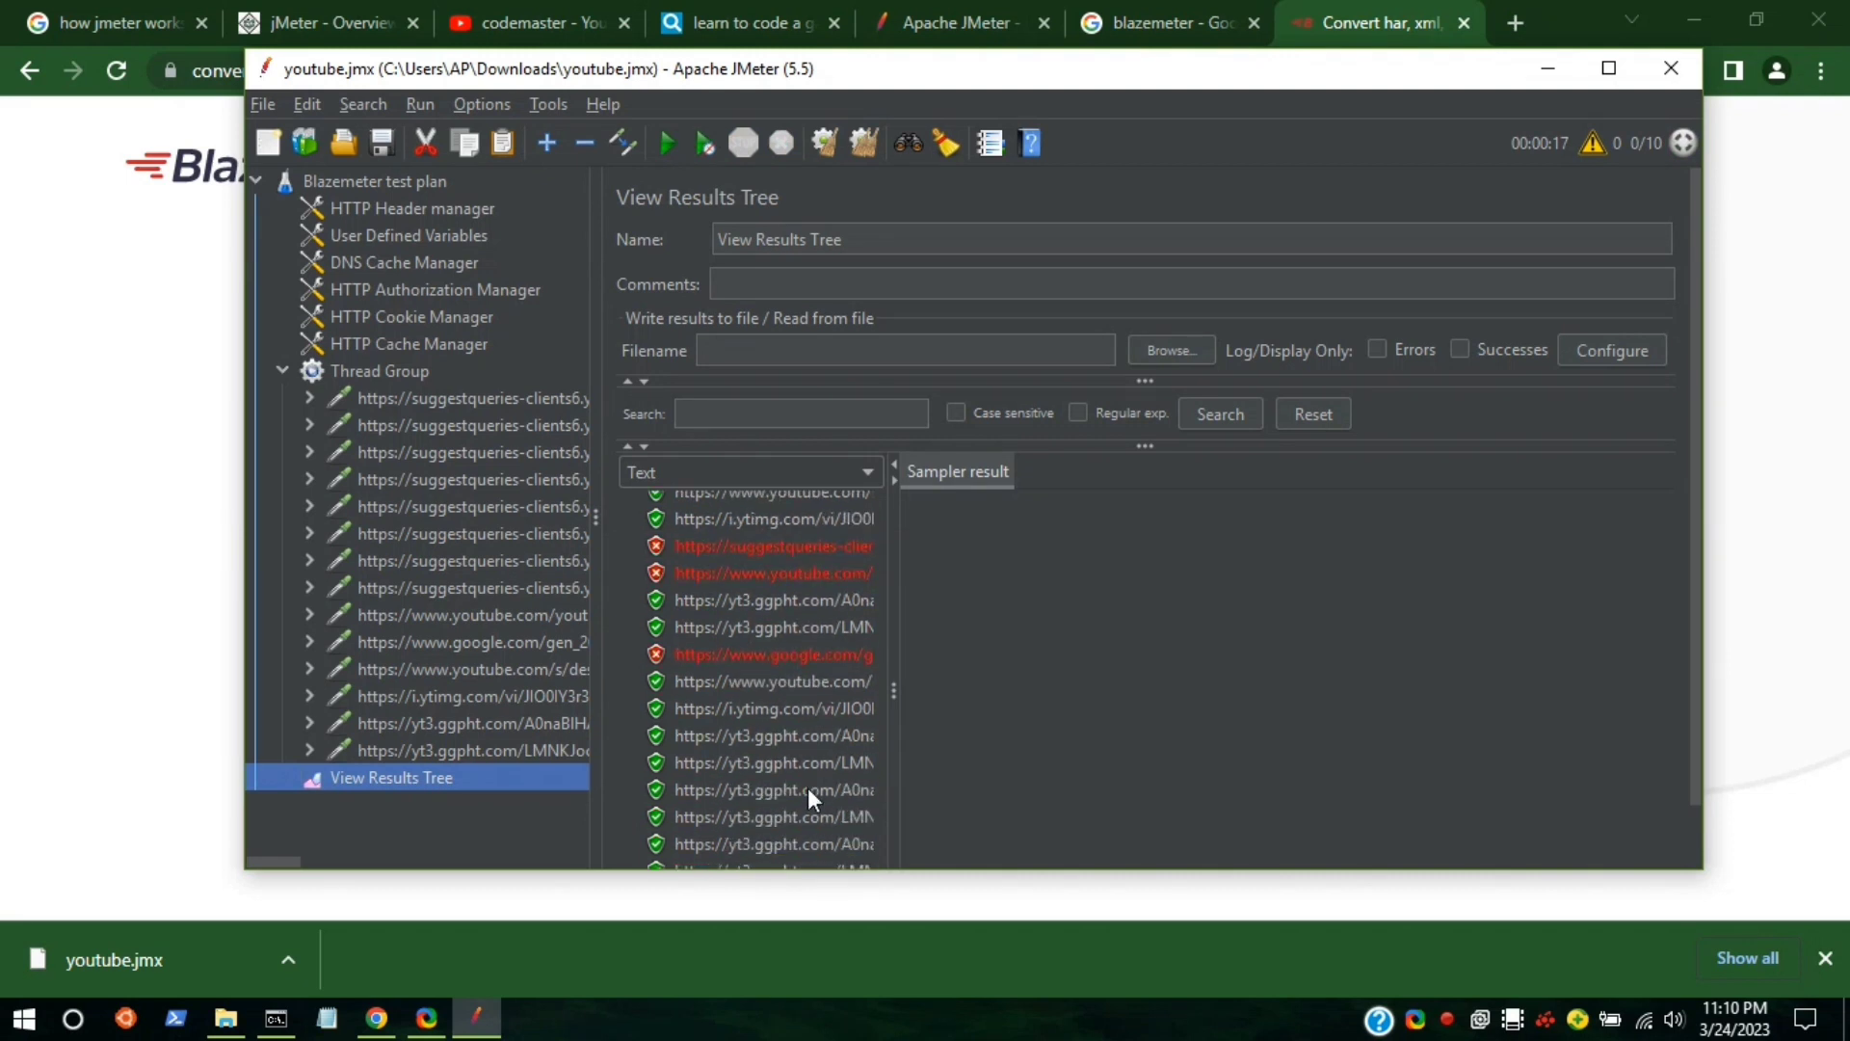
# Set the View Results Tree output file to youtube.jtl and dismiss the loading error.
pyautogui.click(1172, 353)
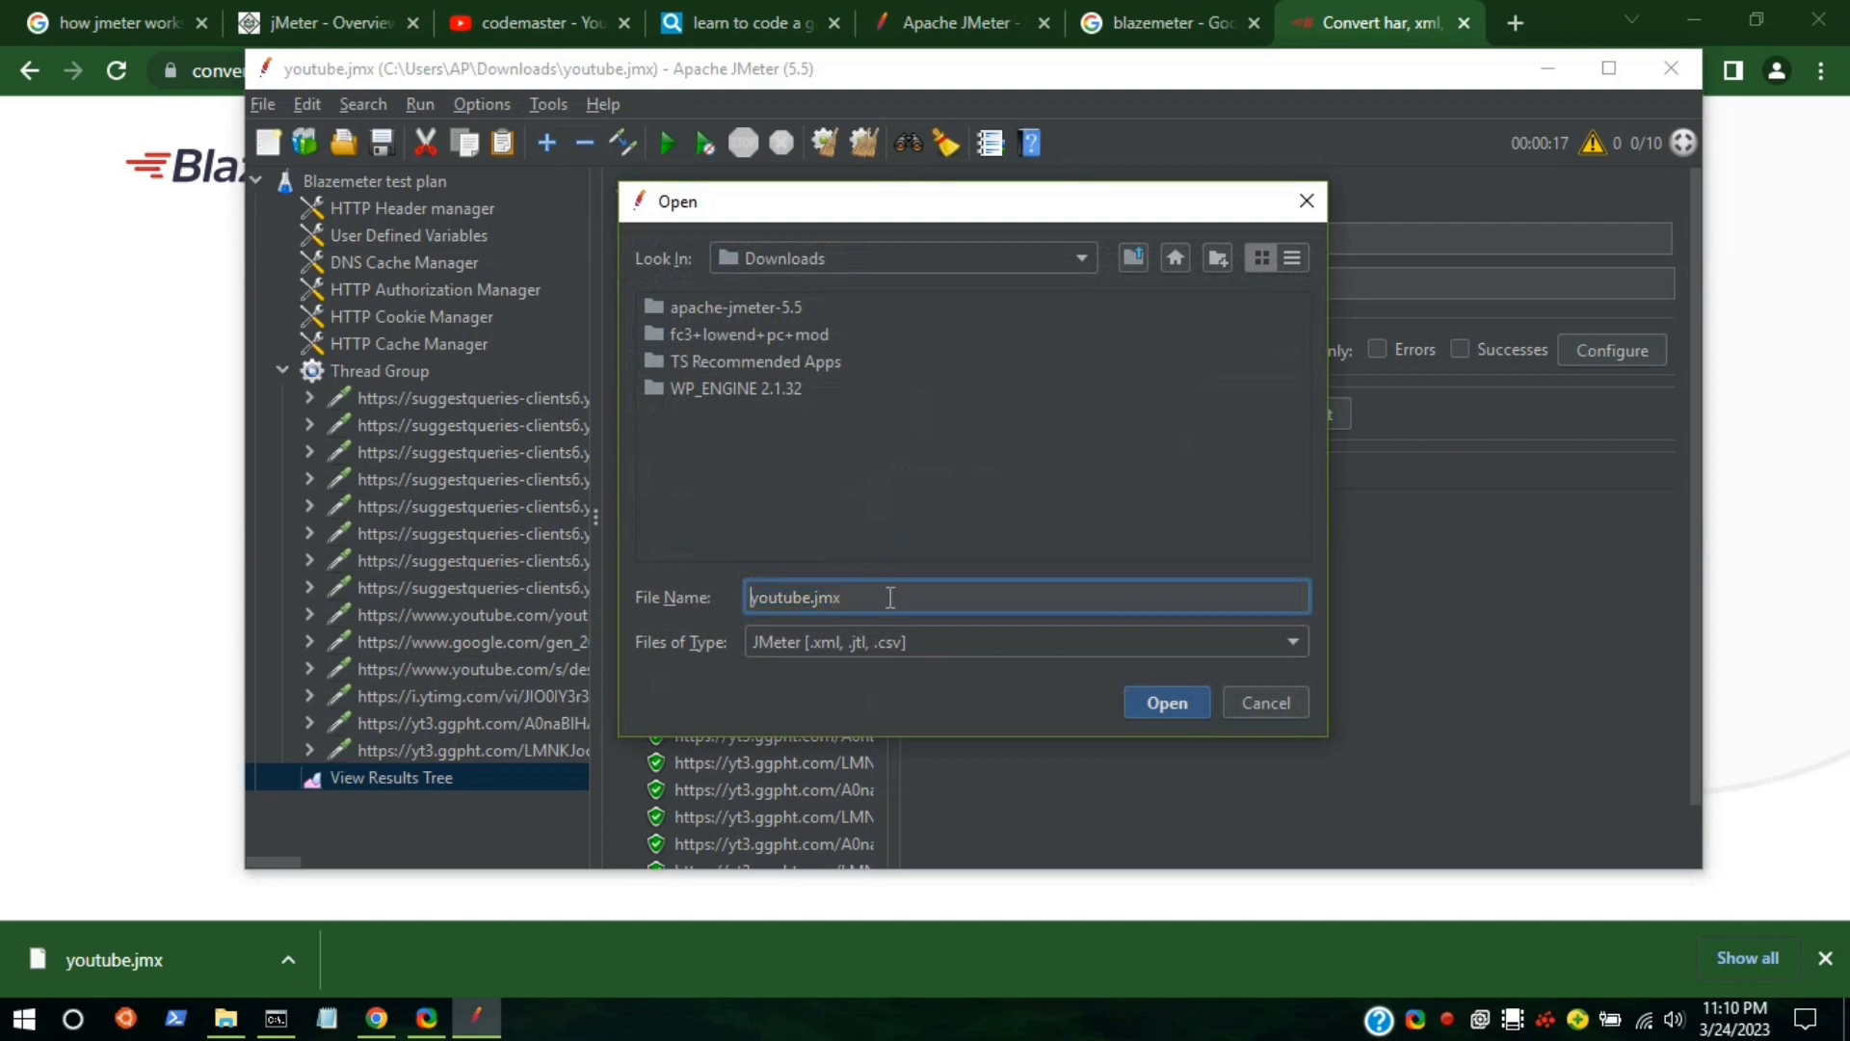
pyautogui.press('BackSpace')
pyautogui.press('BackSpace')
pyautogui.press('BackSpace')
pyautogui.write('jtl')
pyautogui.click(1162, 708)
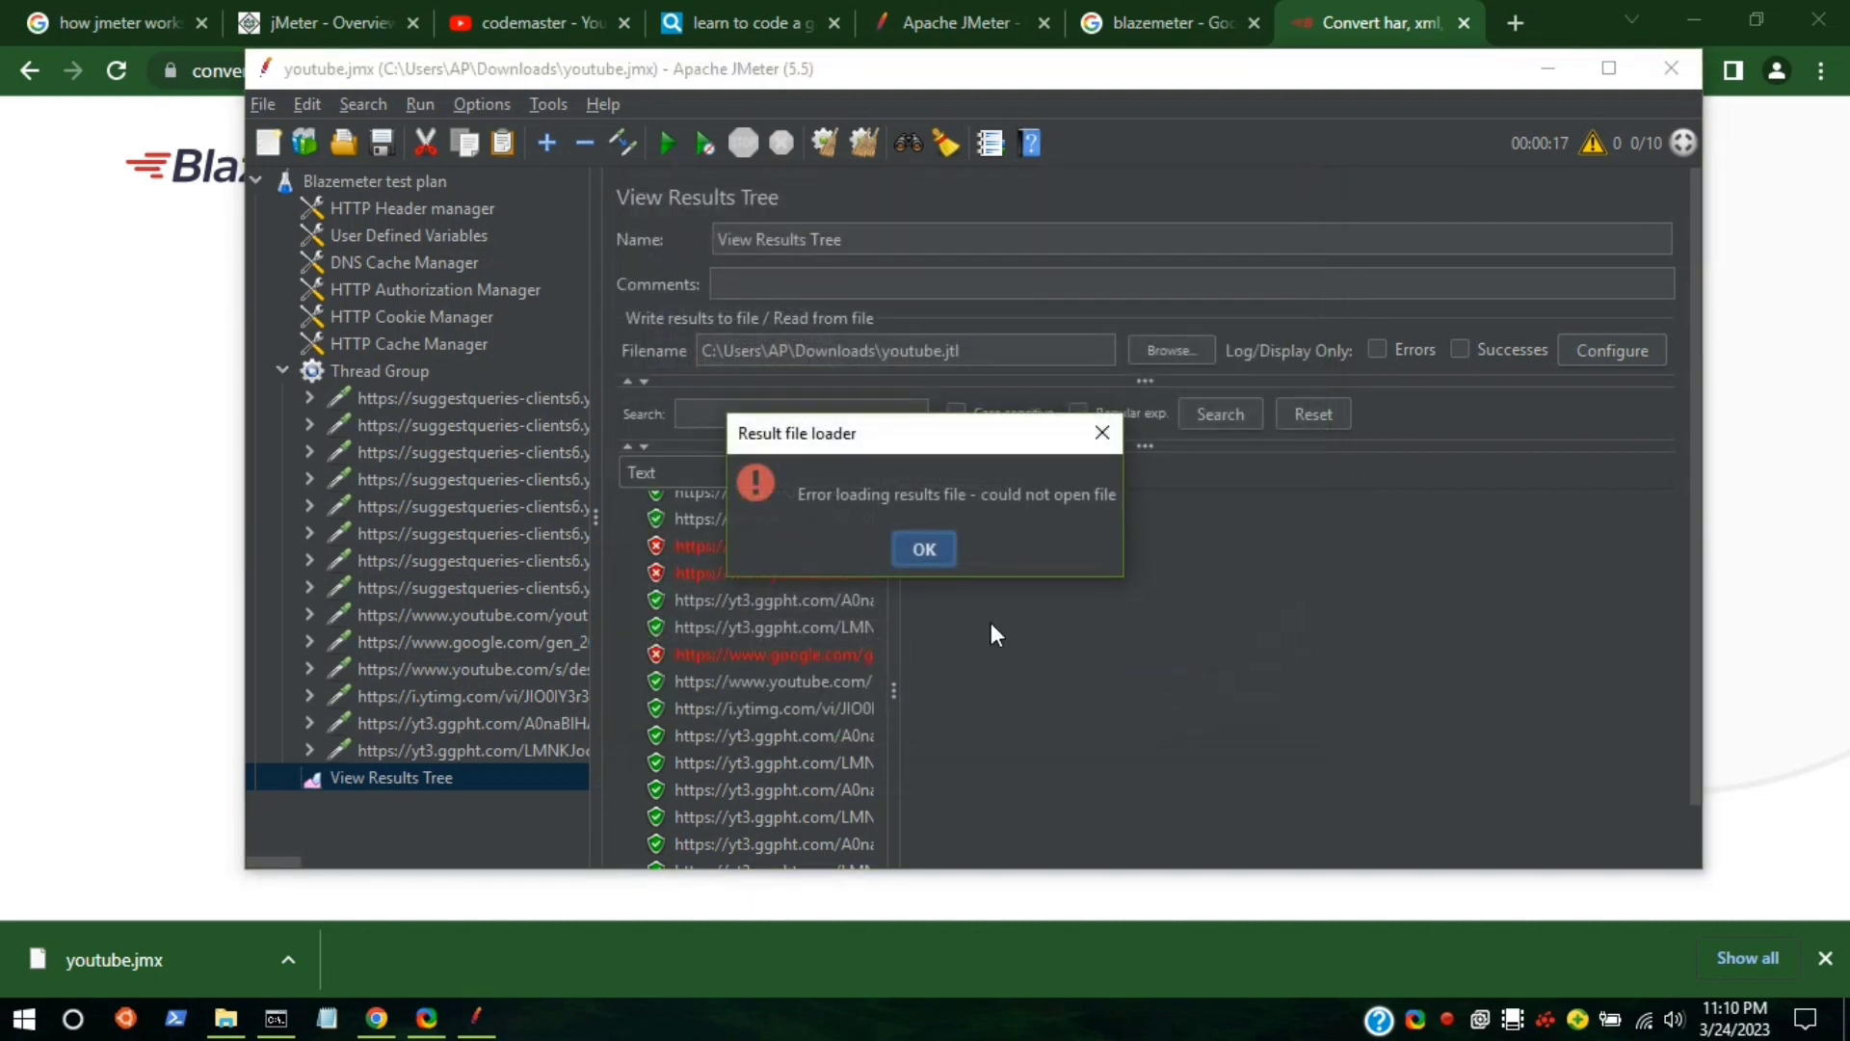
pyautogui.click(923, 551)
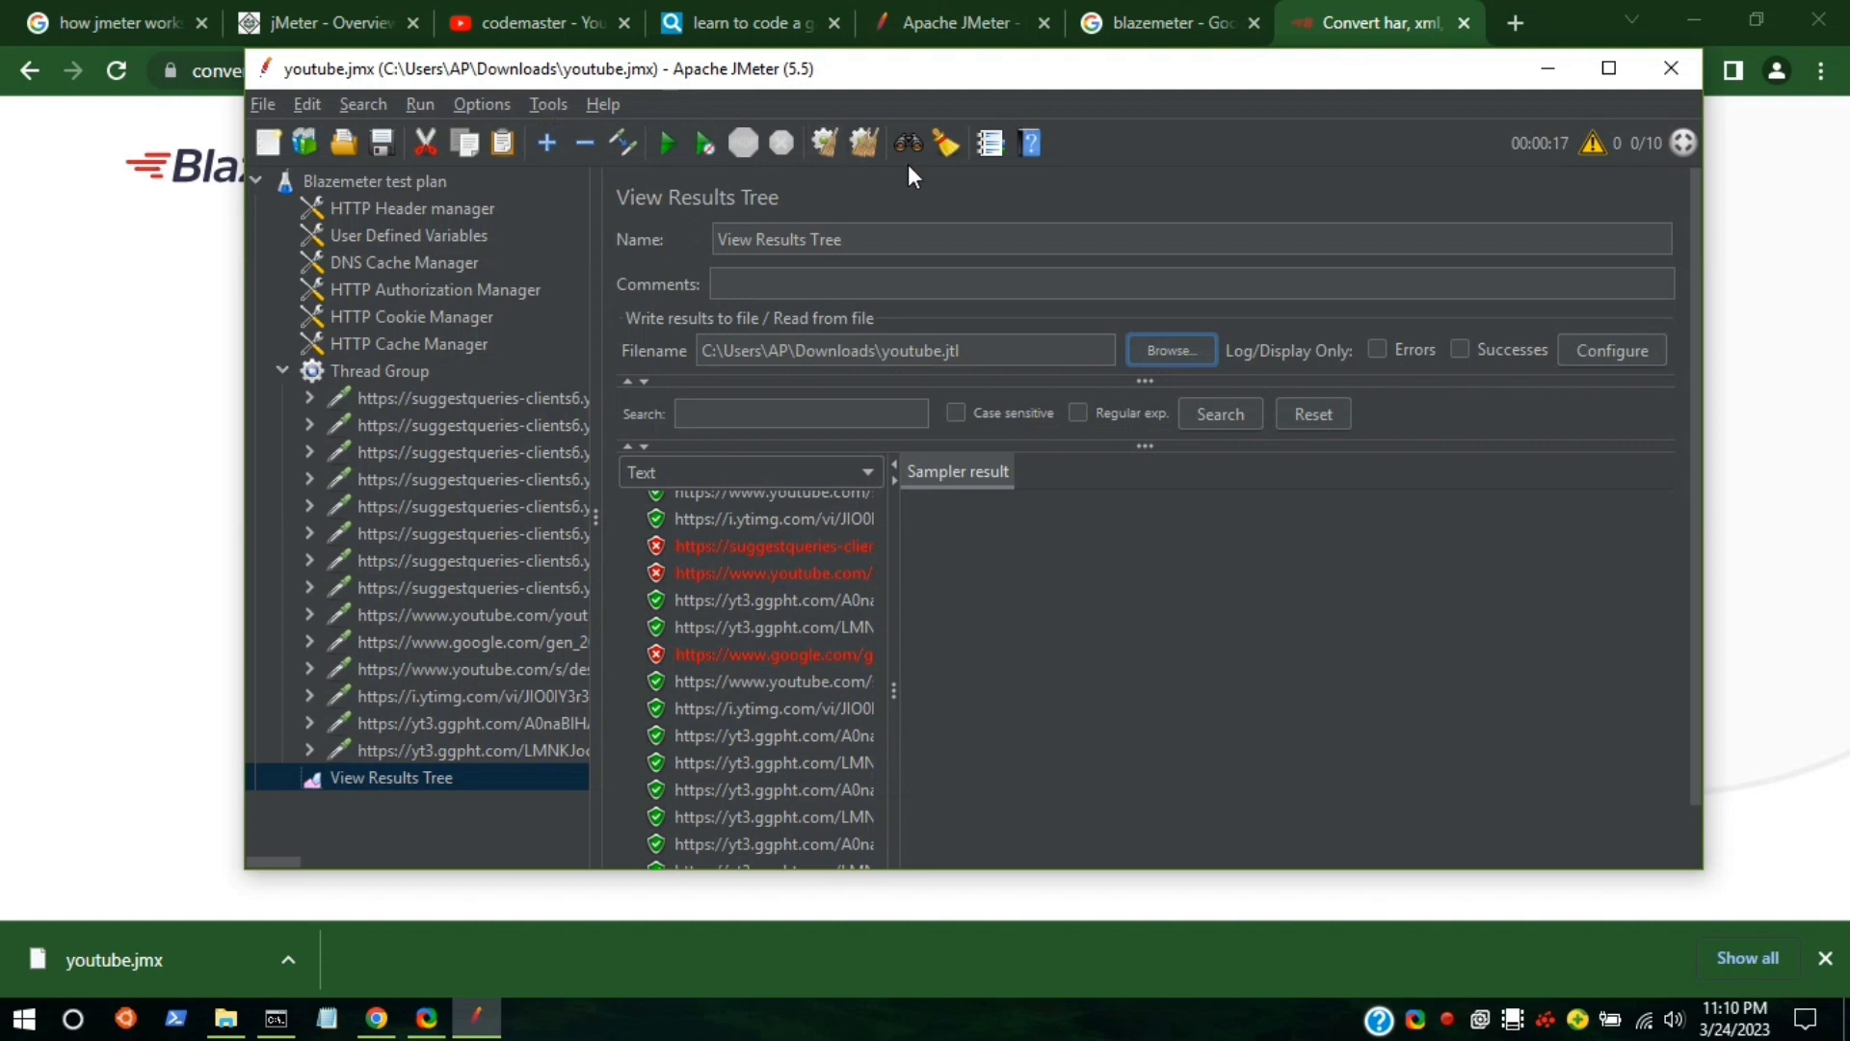
# Clear the previous results, rerun the test, and scroll through the new results.
pyautogui.click(861, 143)
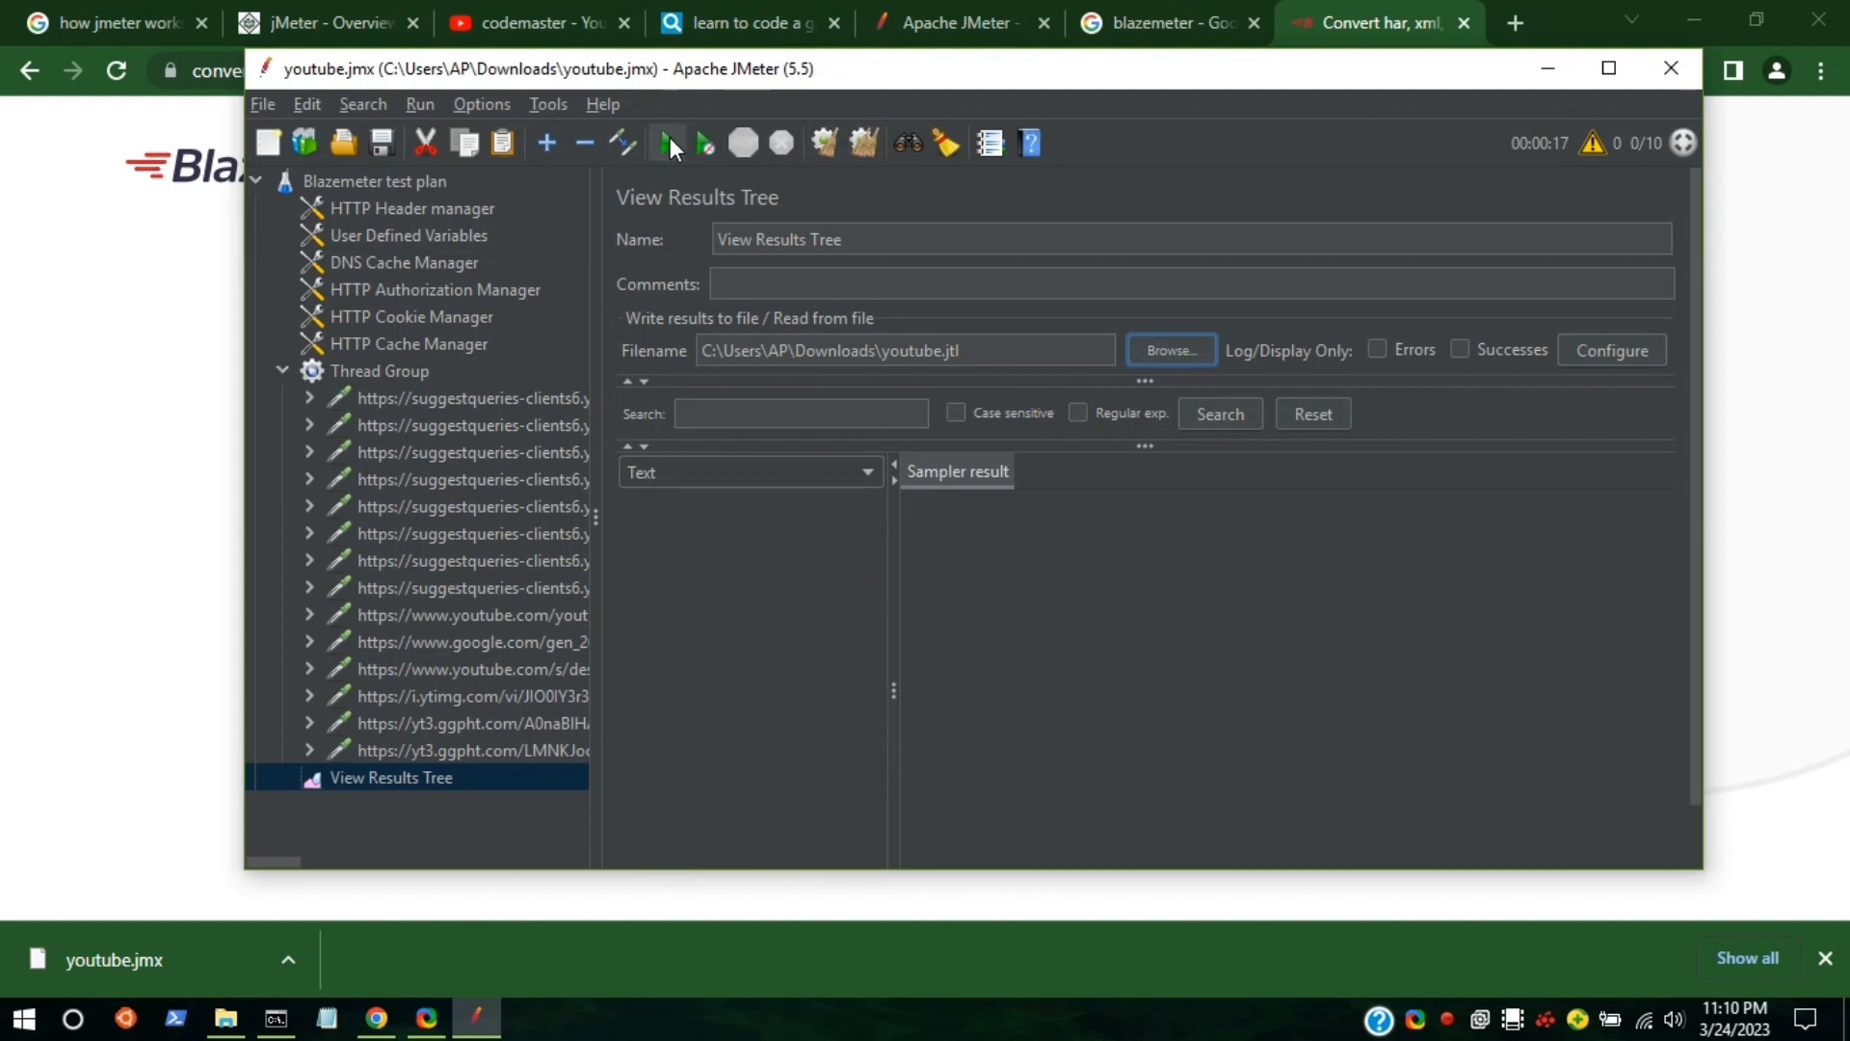
pyautogui.click(669, 141)
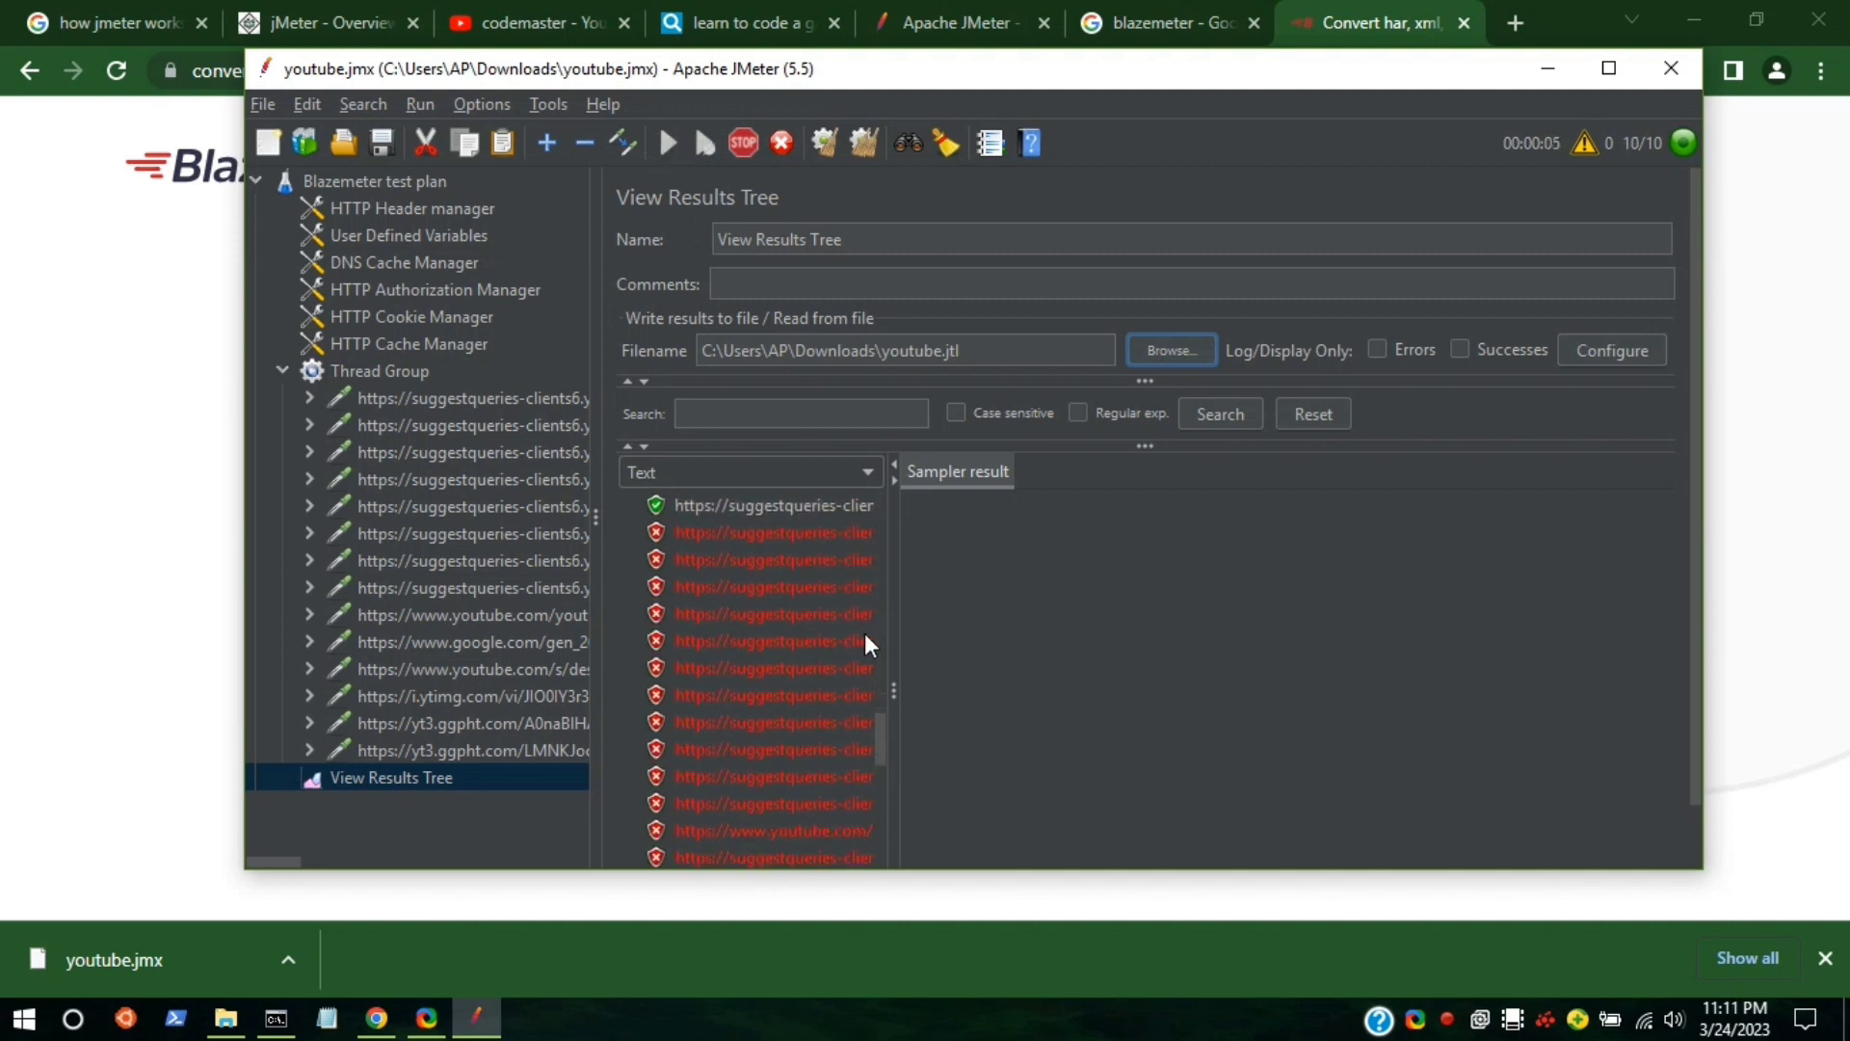
pyautogui.scroll(-5, 864, 626)
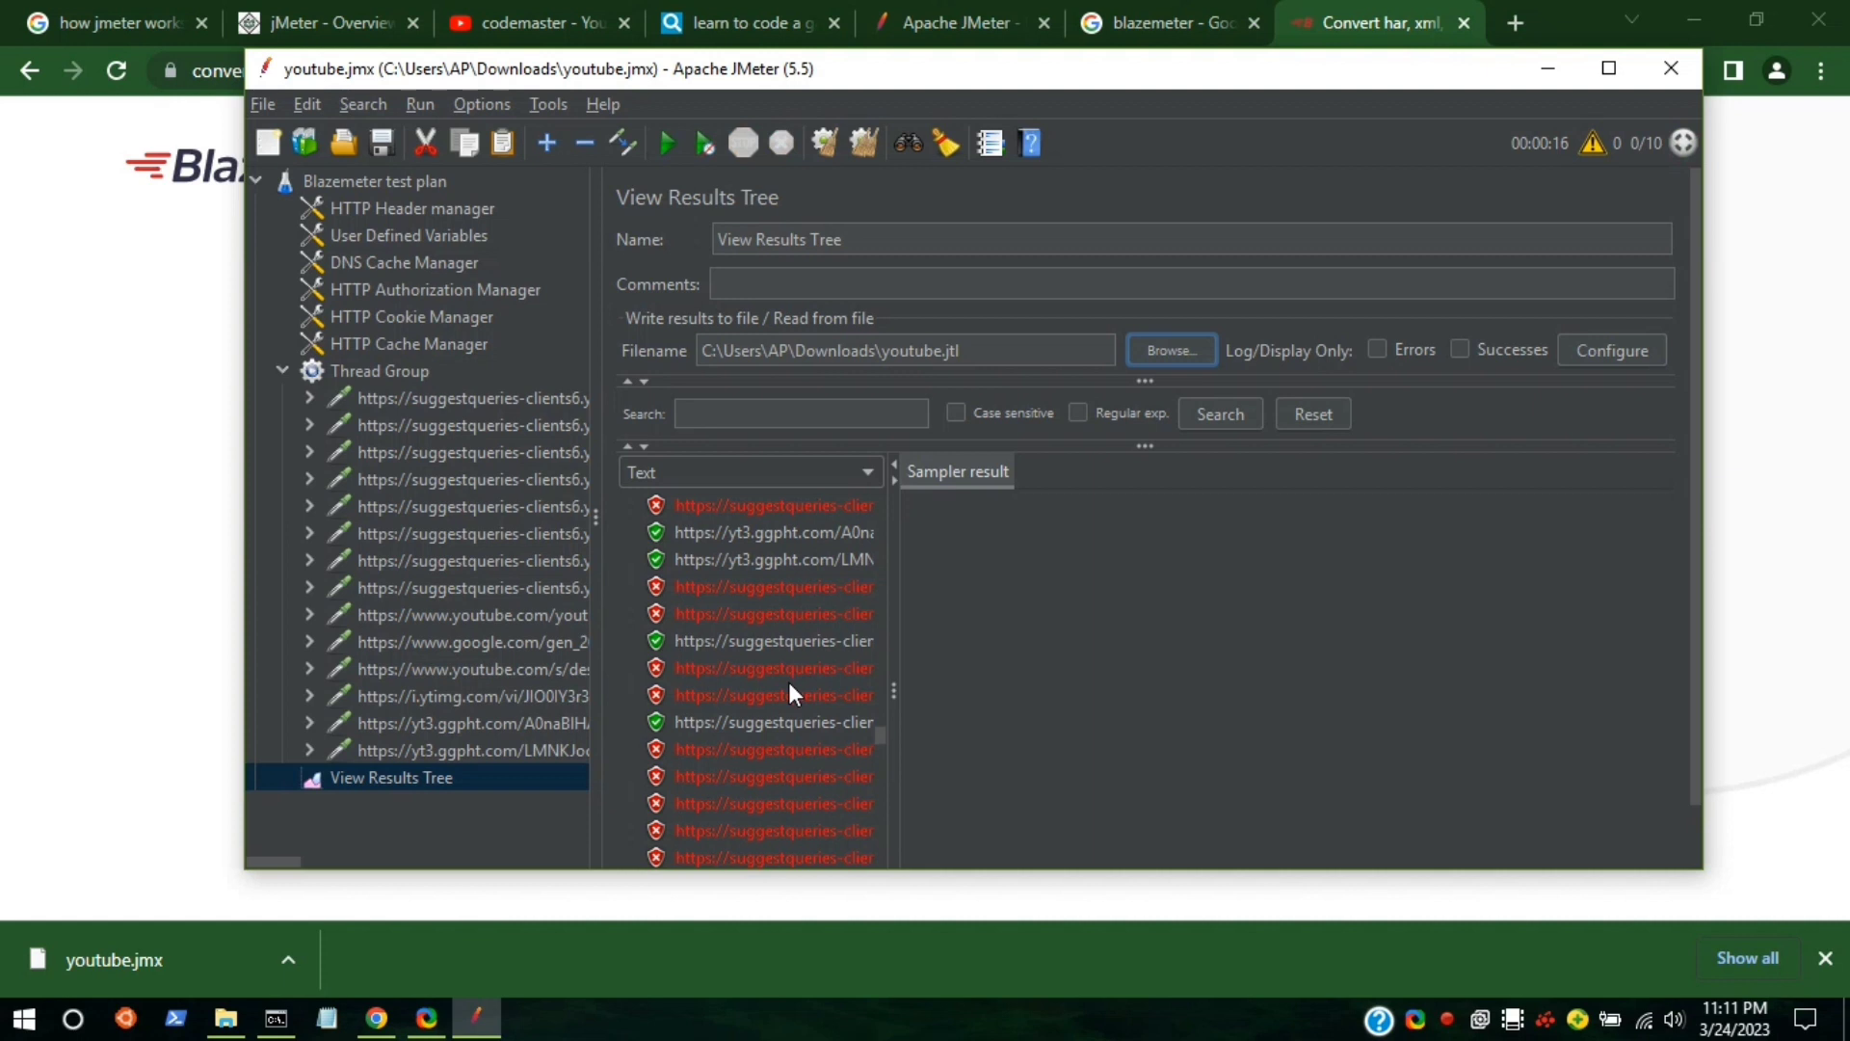
pyautogui.scroll(-10, 788, 681)
pyautogui.scroll(5, 789, 692)
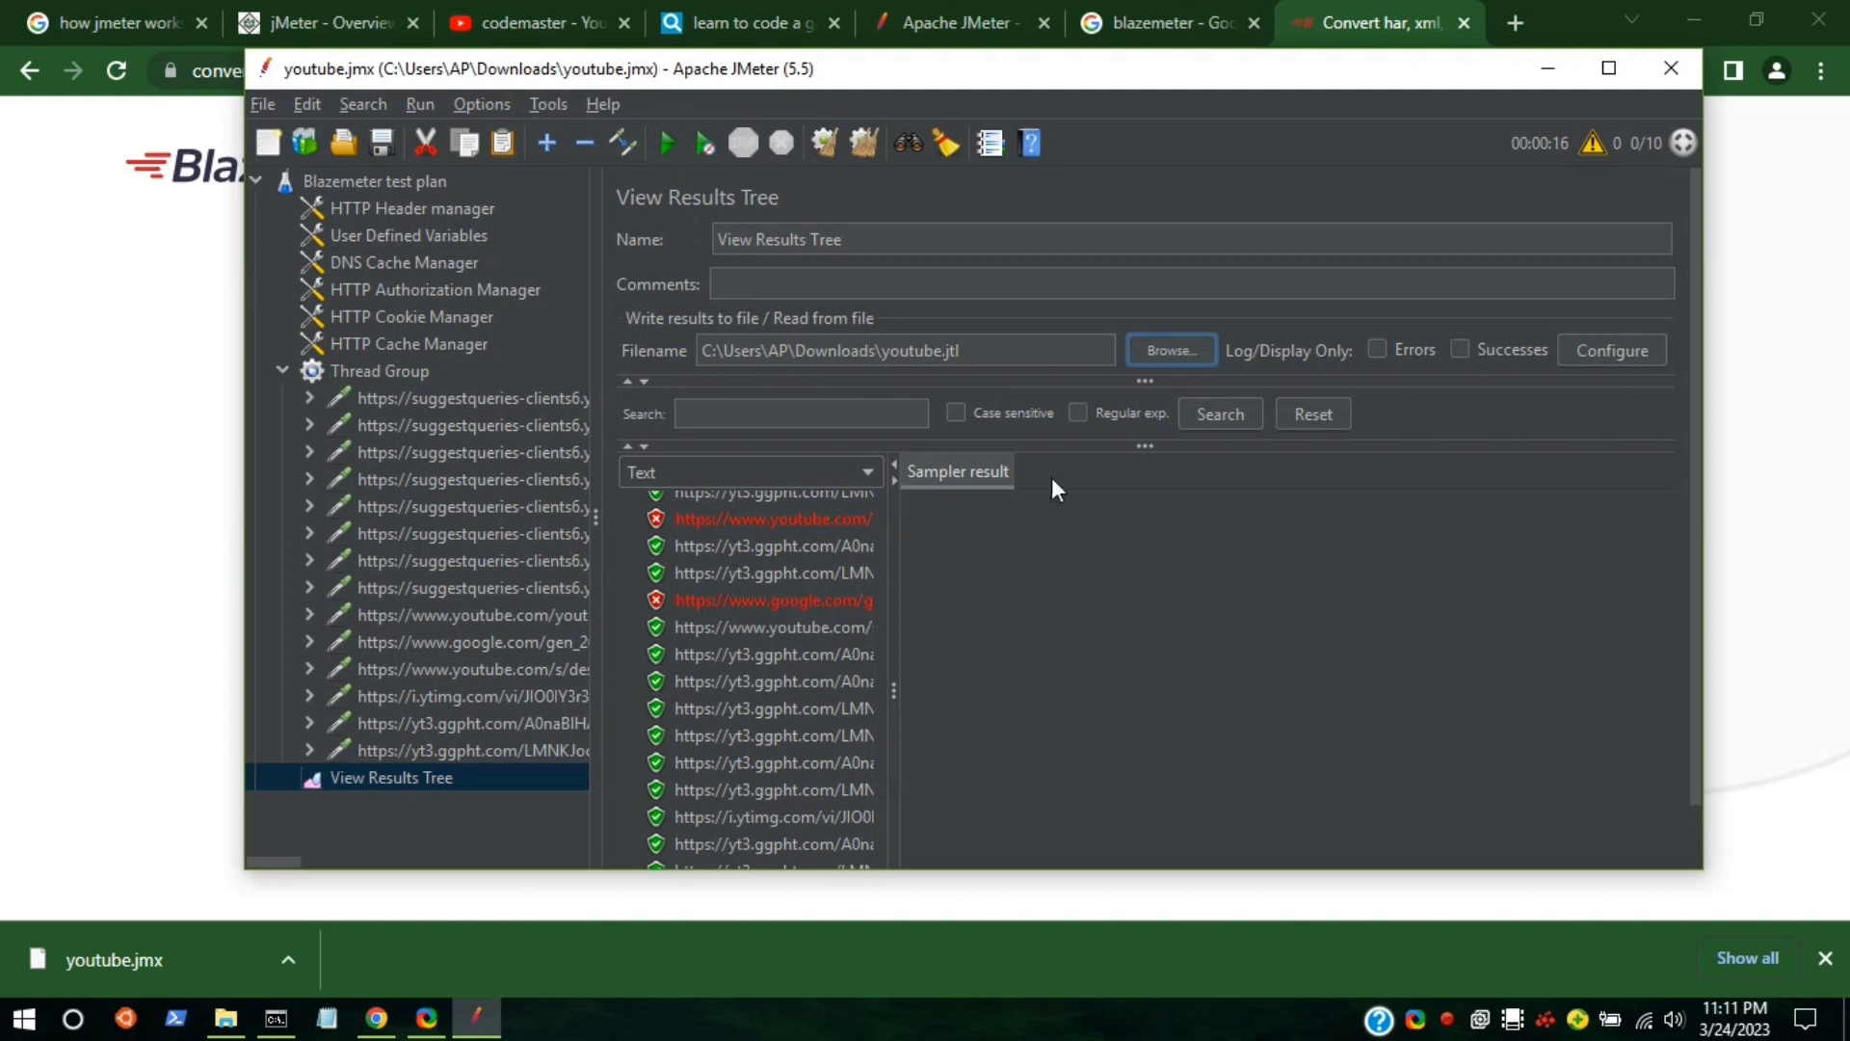
# Open Generate HTML report and set Downloads\youtube.jtl as the results file.
pyautogui.click(557, 102)
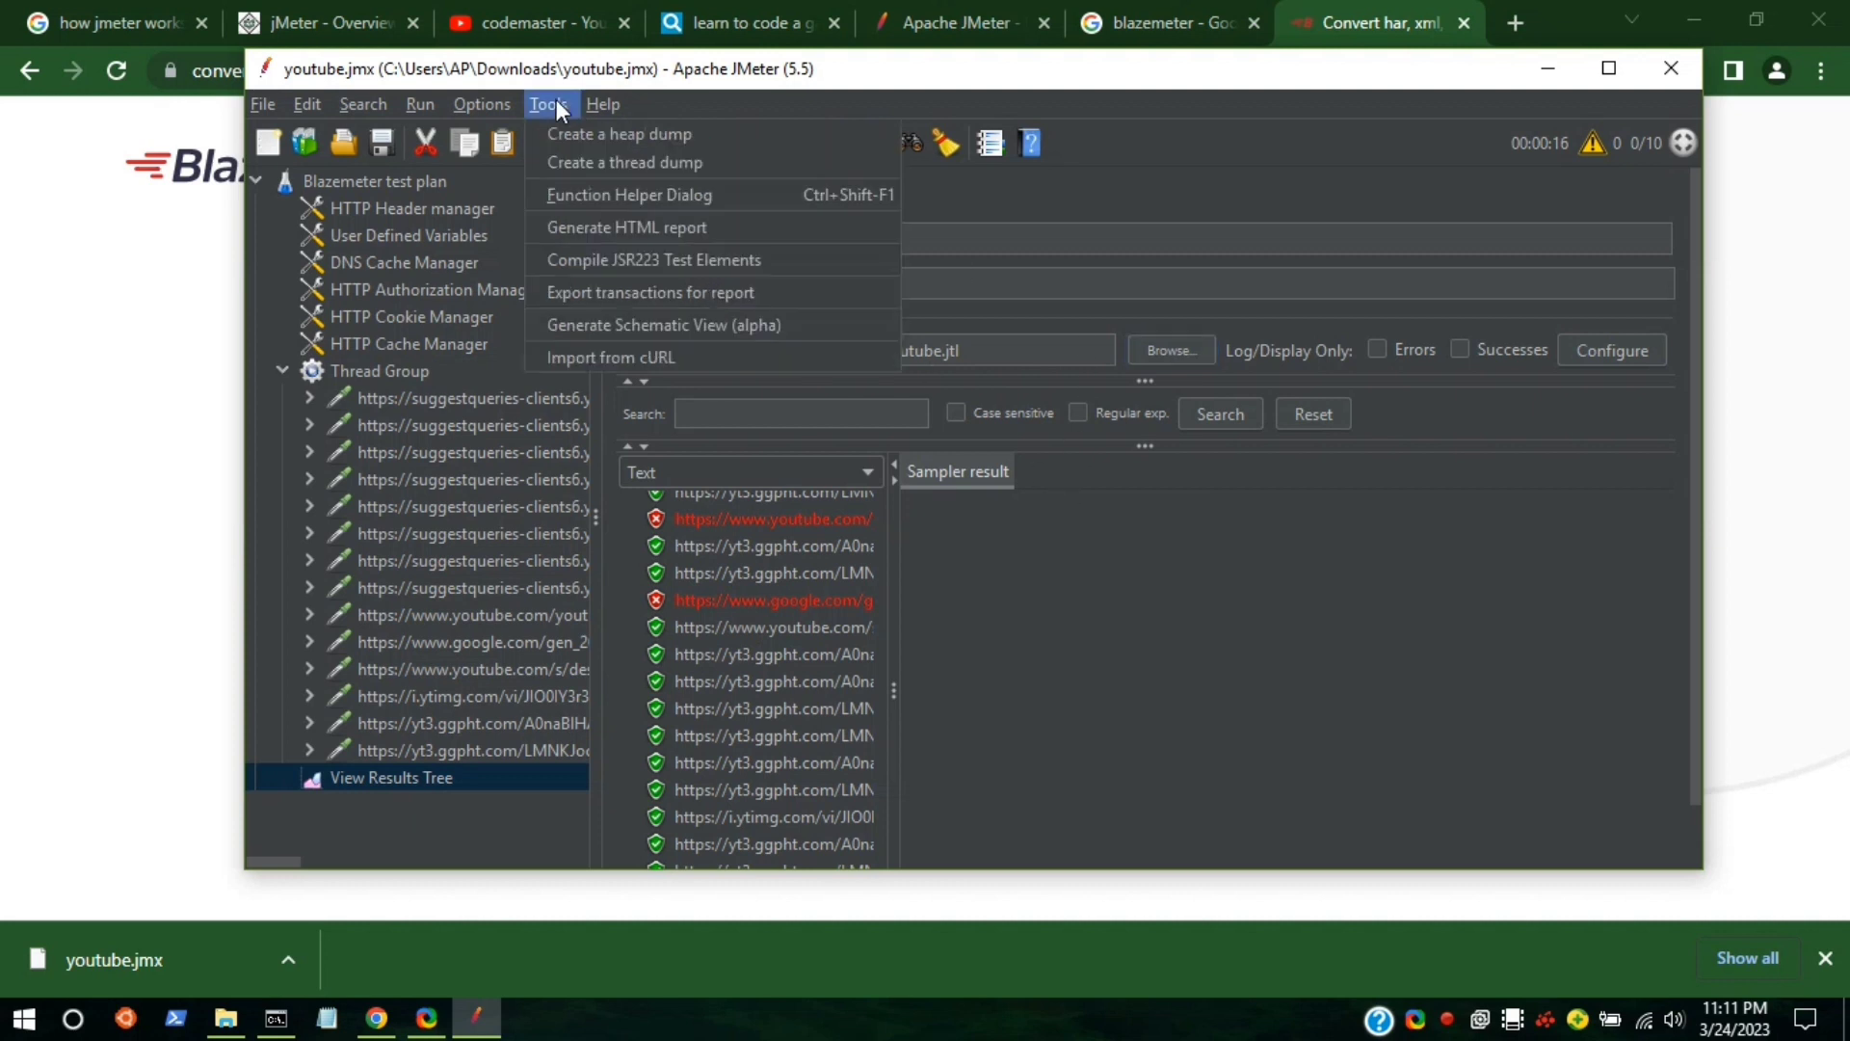
pyautogui.click(605, 230)
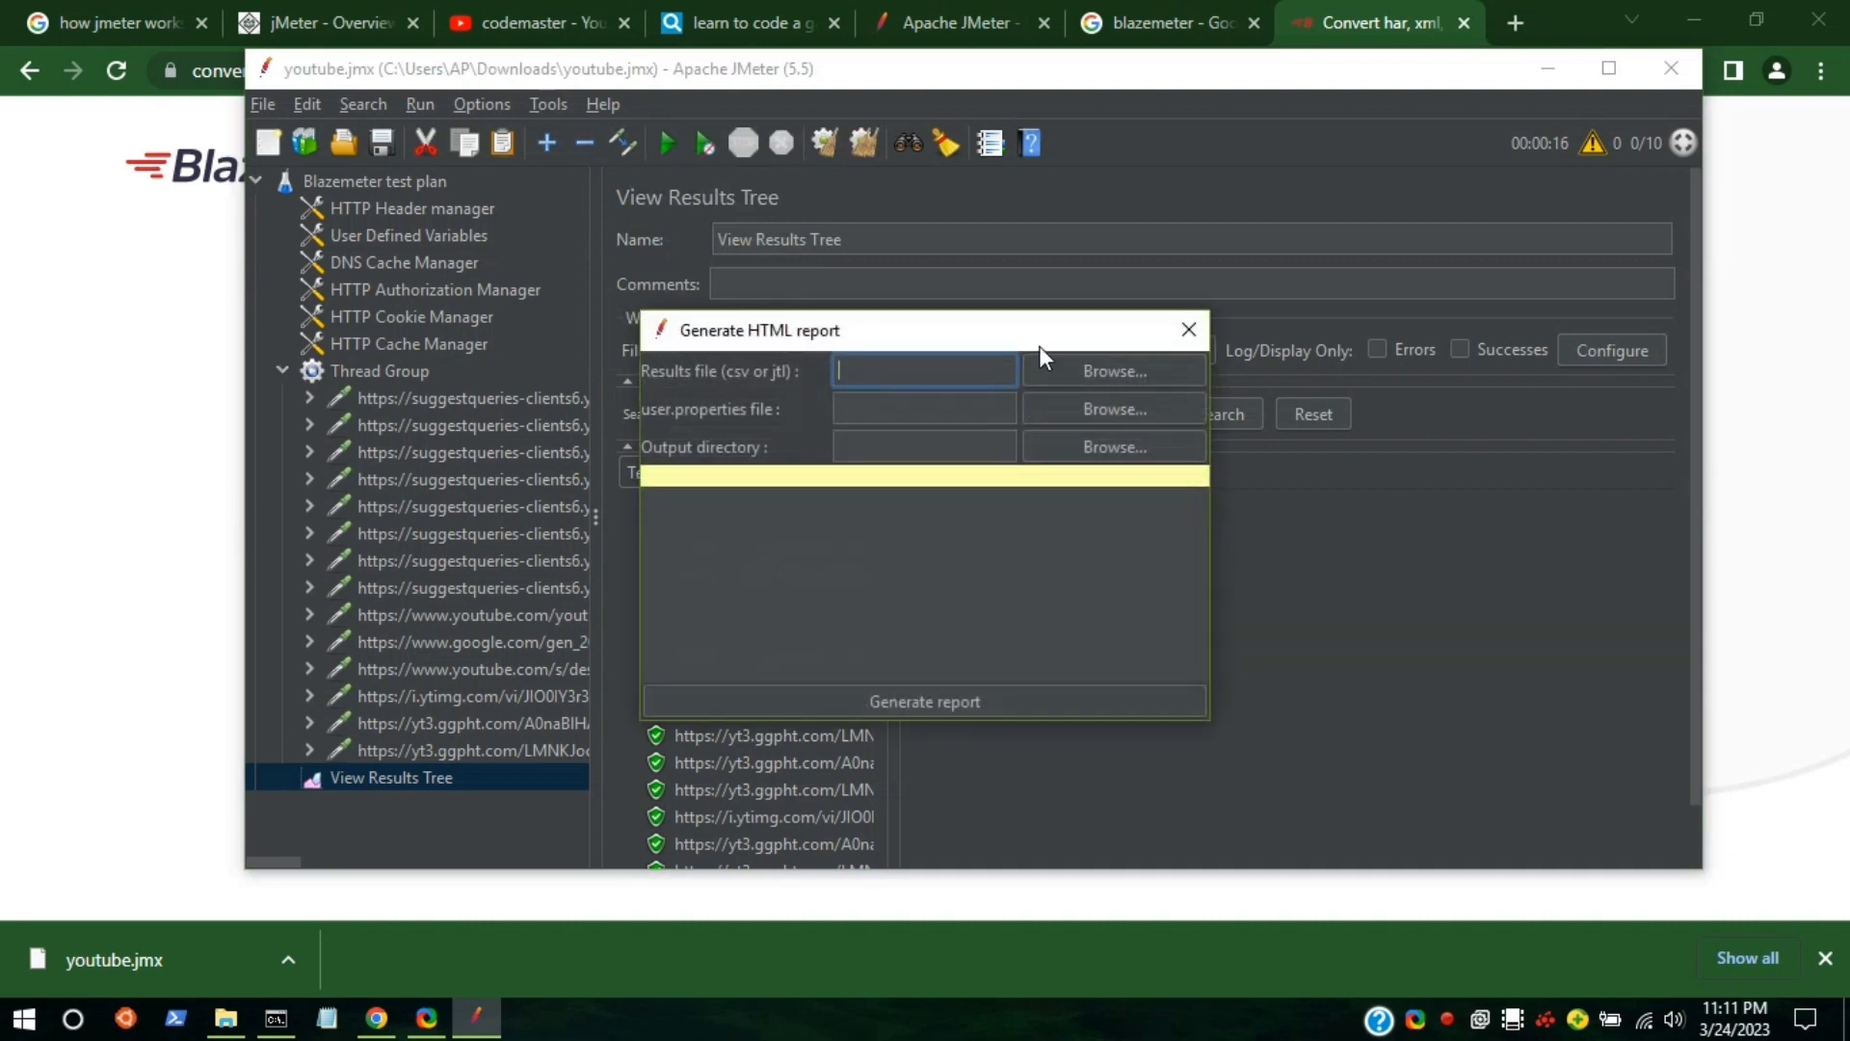
pyautogui.click(1087, 374)
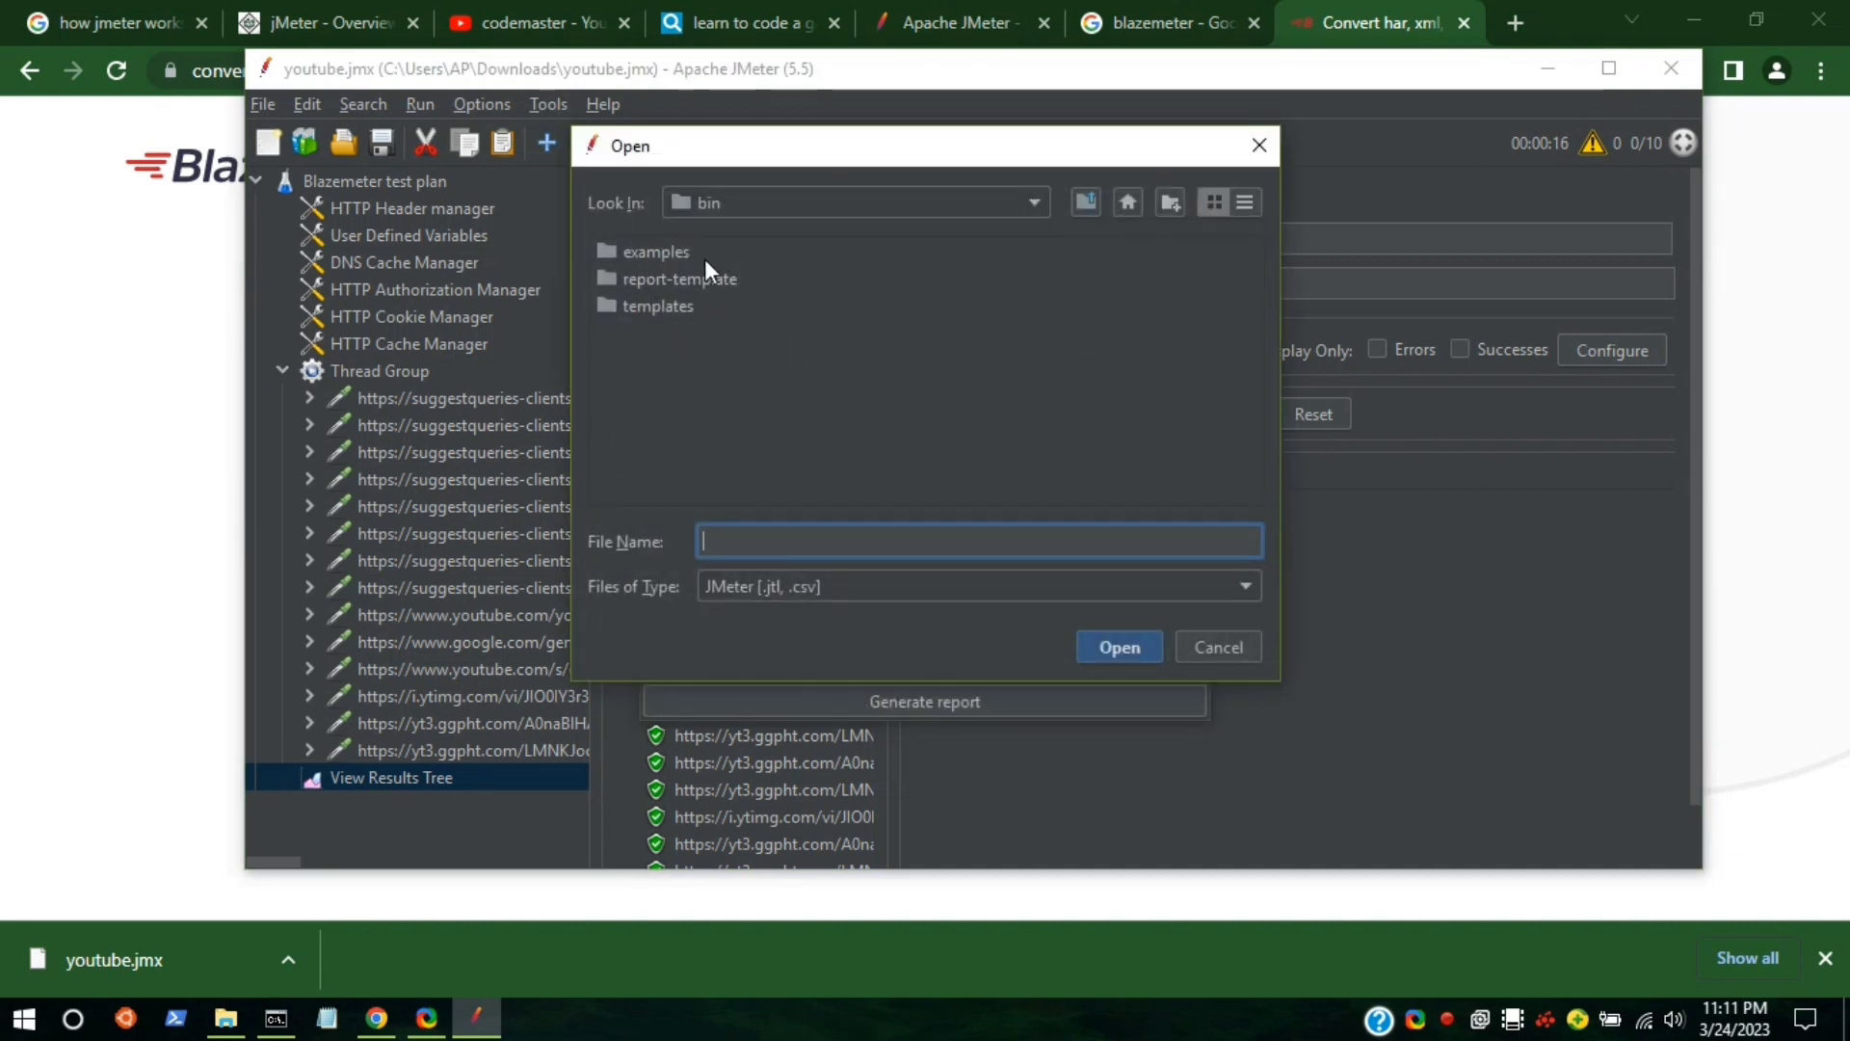
pyautogui.click(881, 204)
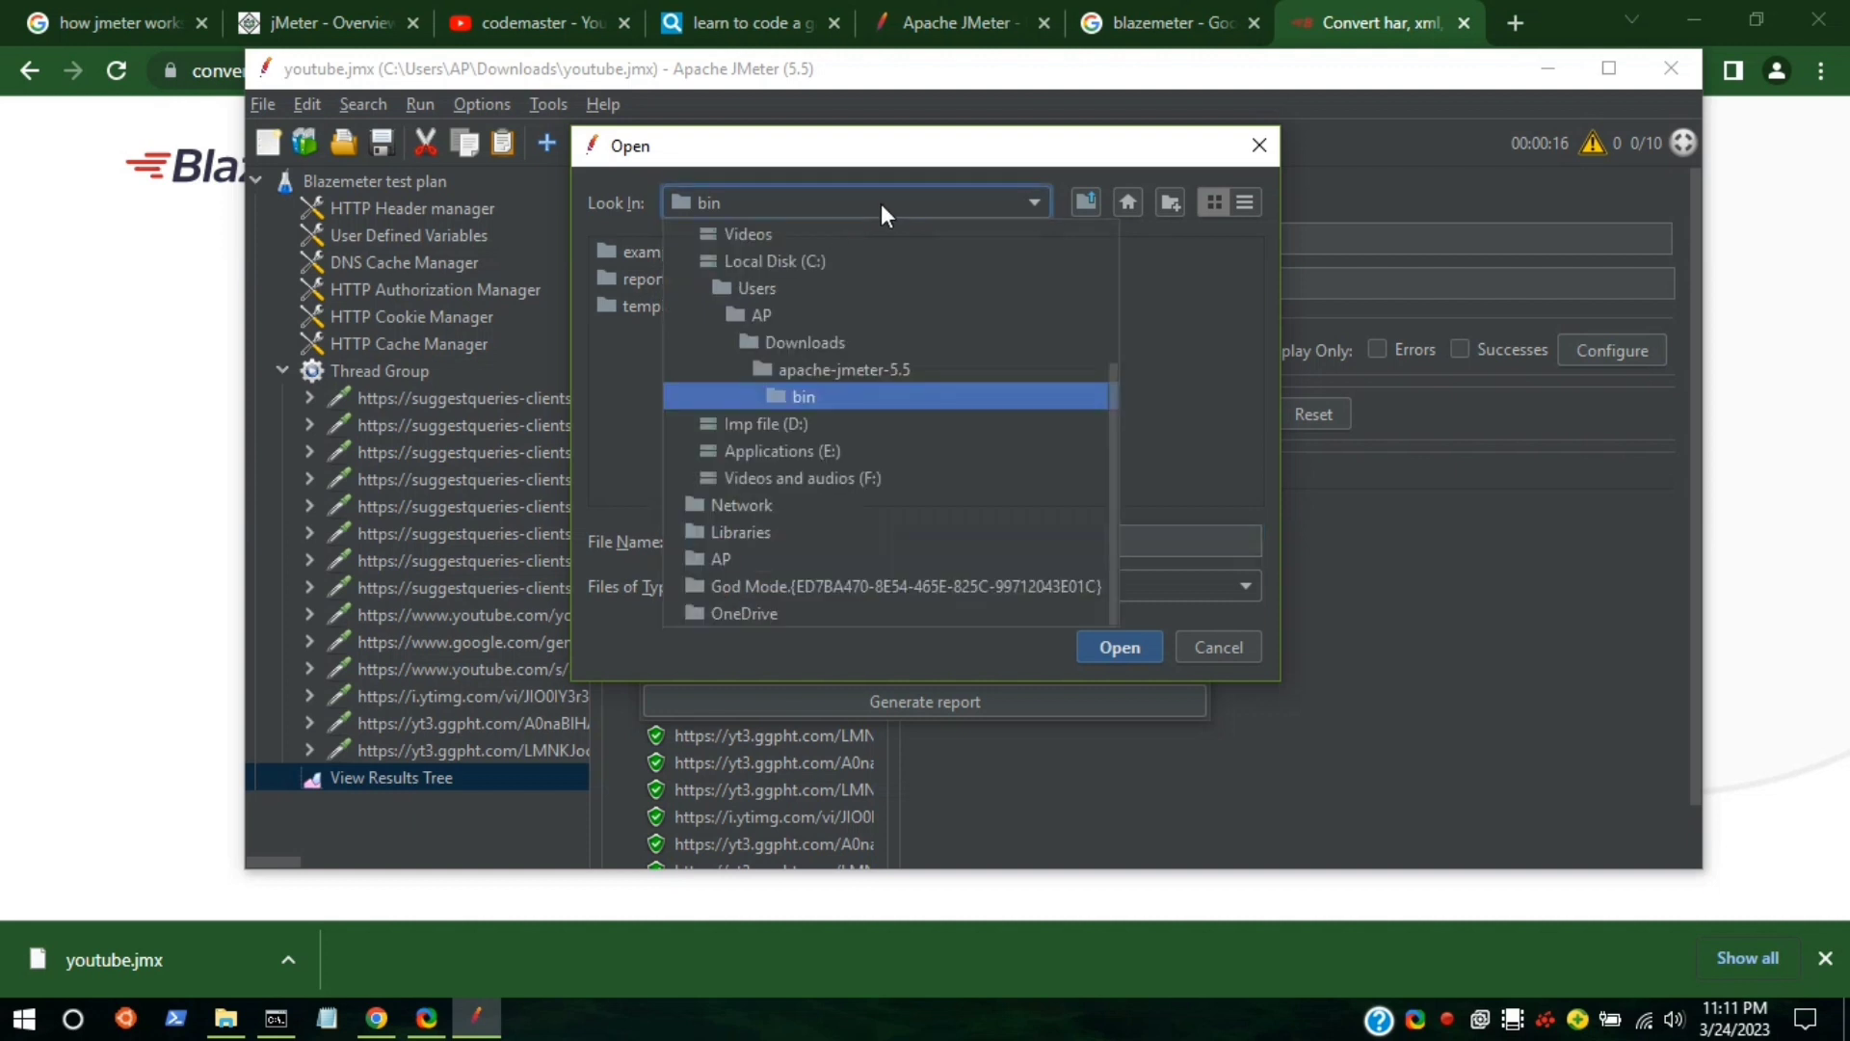
pyautogui.click(765, 340)
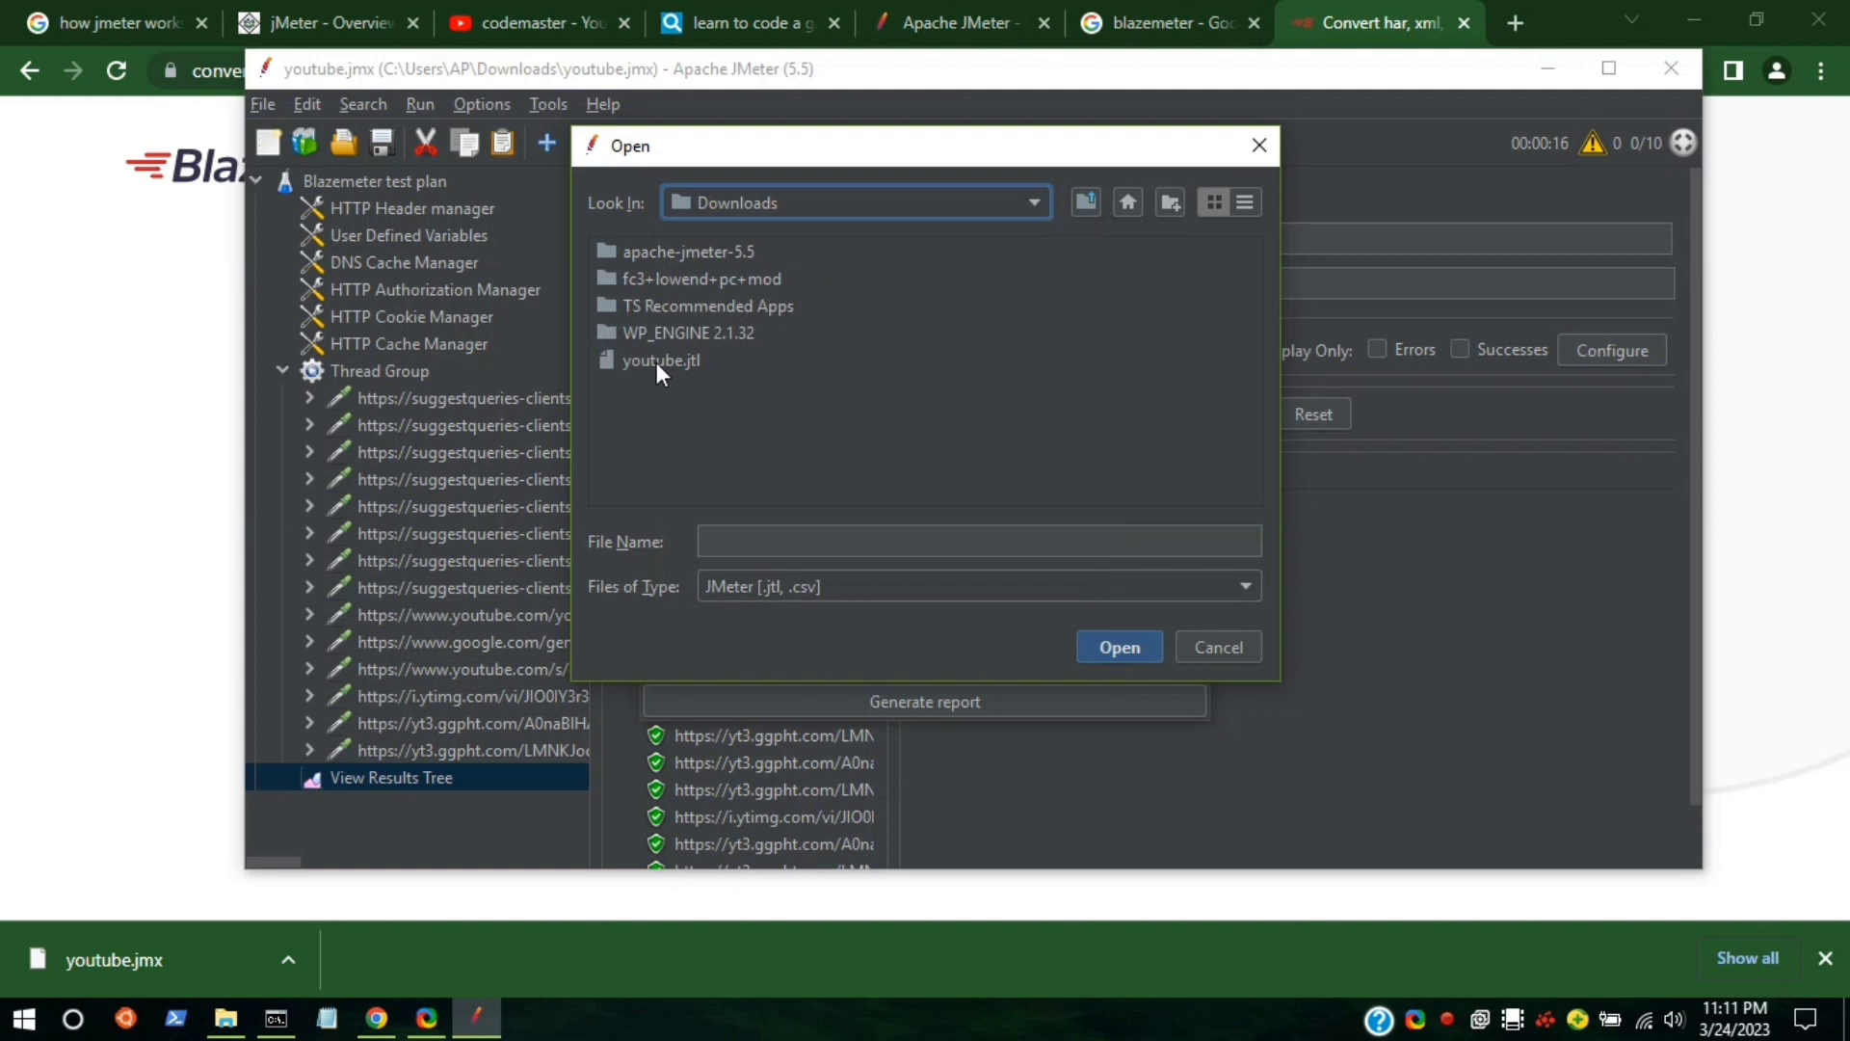
pyautogui.click(657, 360)
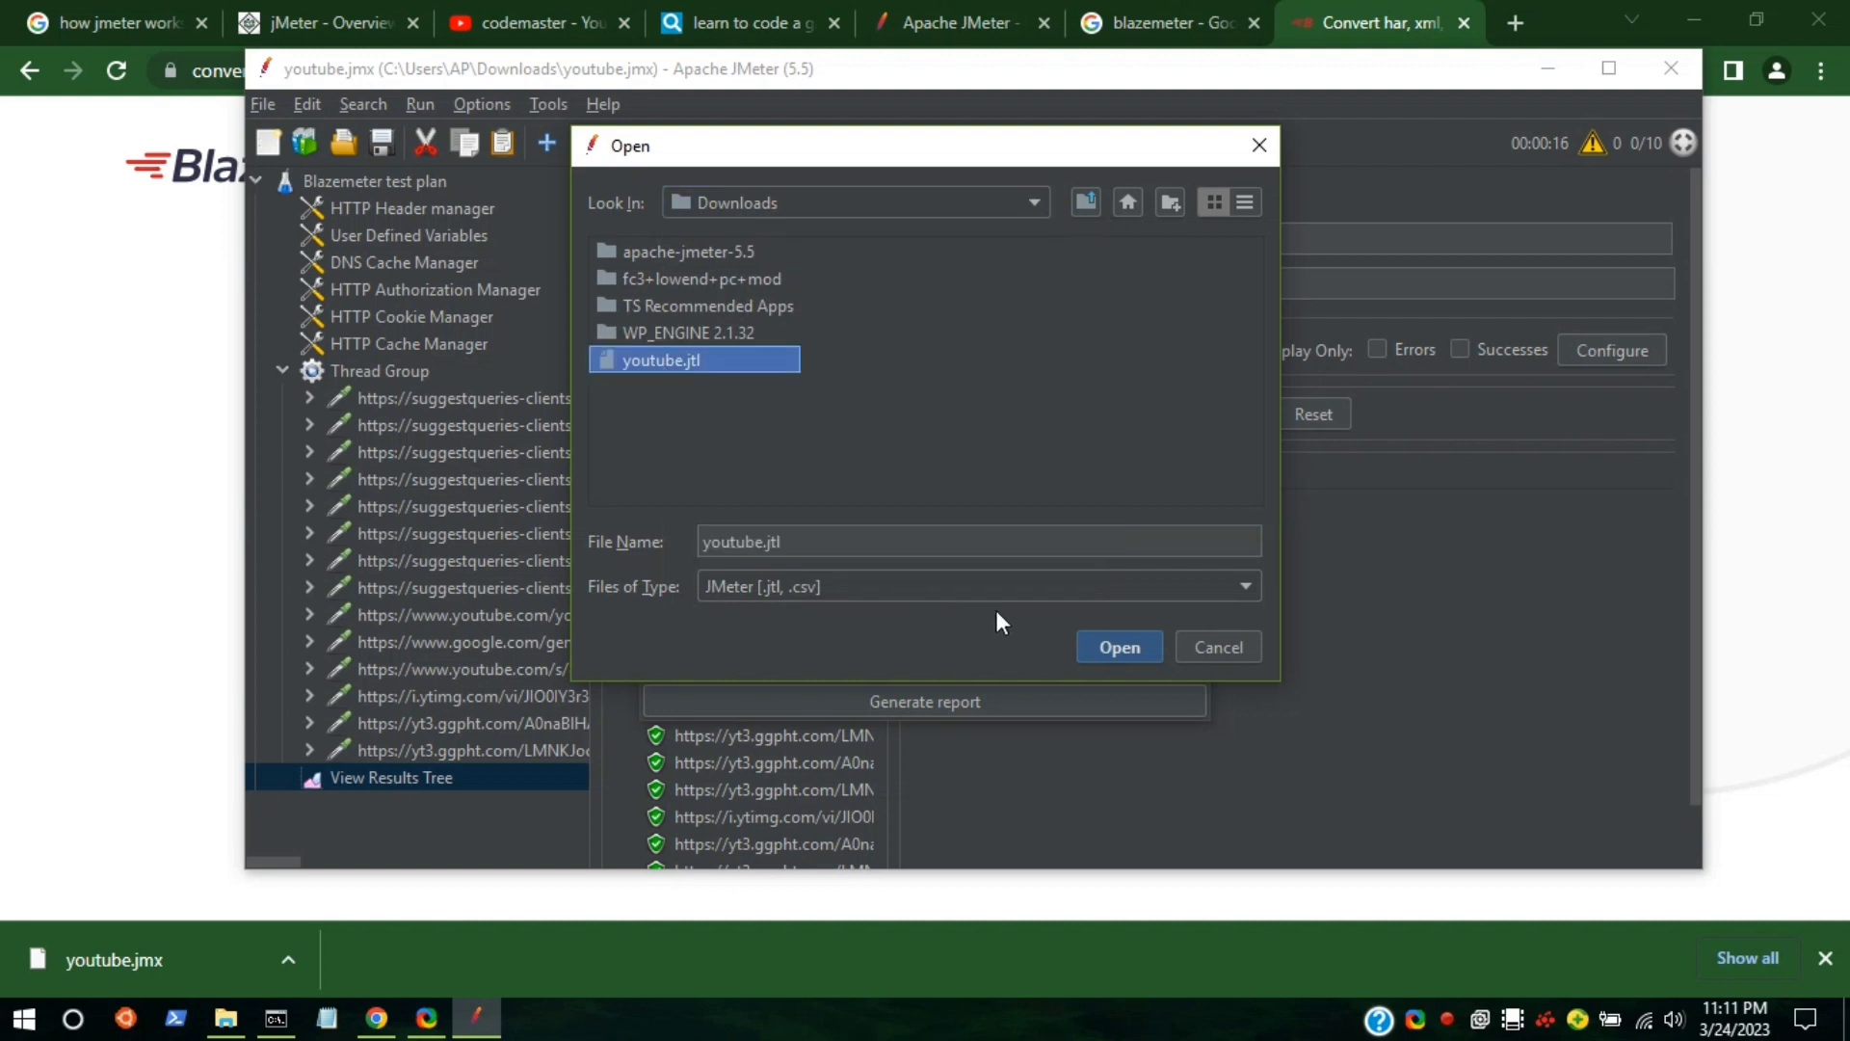
pyautogui.click(1089, 638)
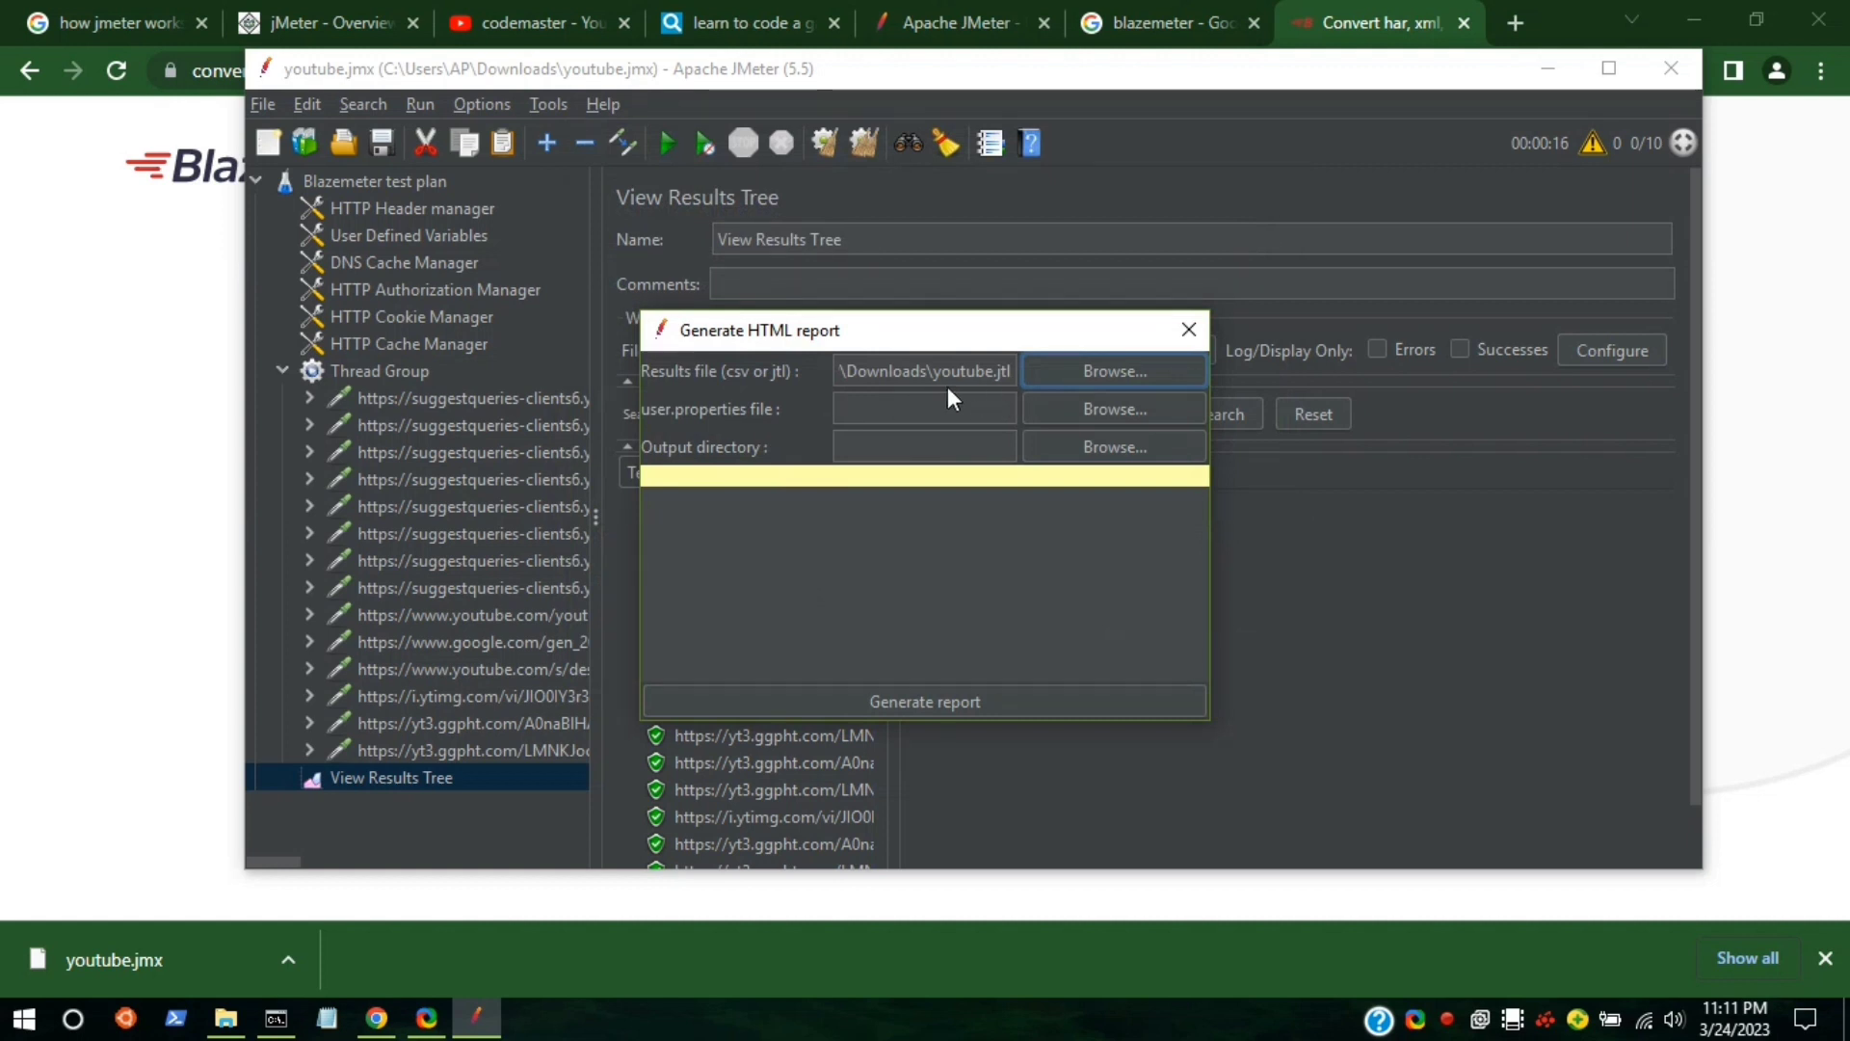
# Choose apache-jmeter-5.5\bin\user.properties as the user properties file.
pyautogui.click(1068, 398)
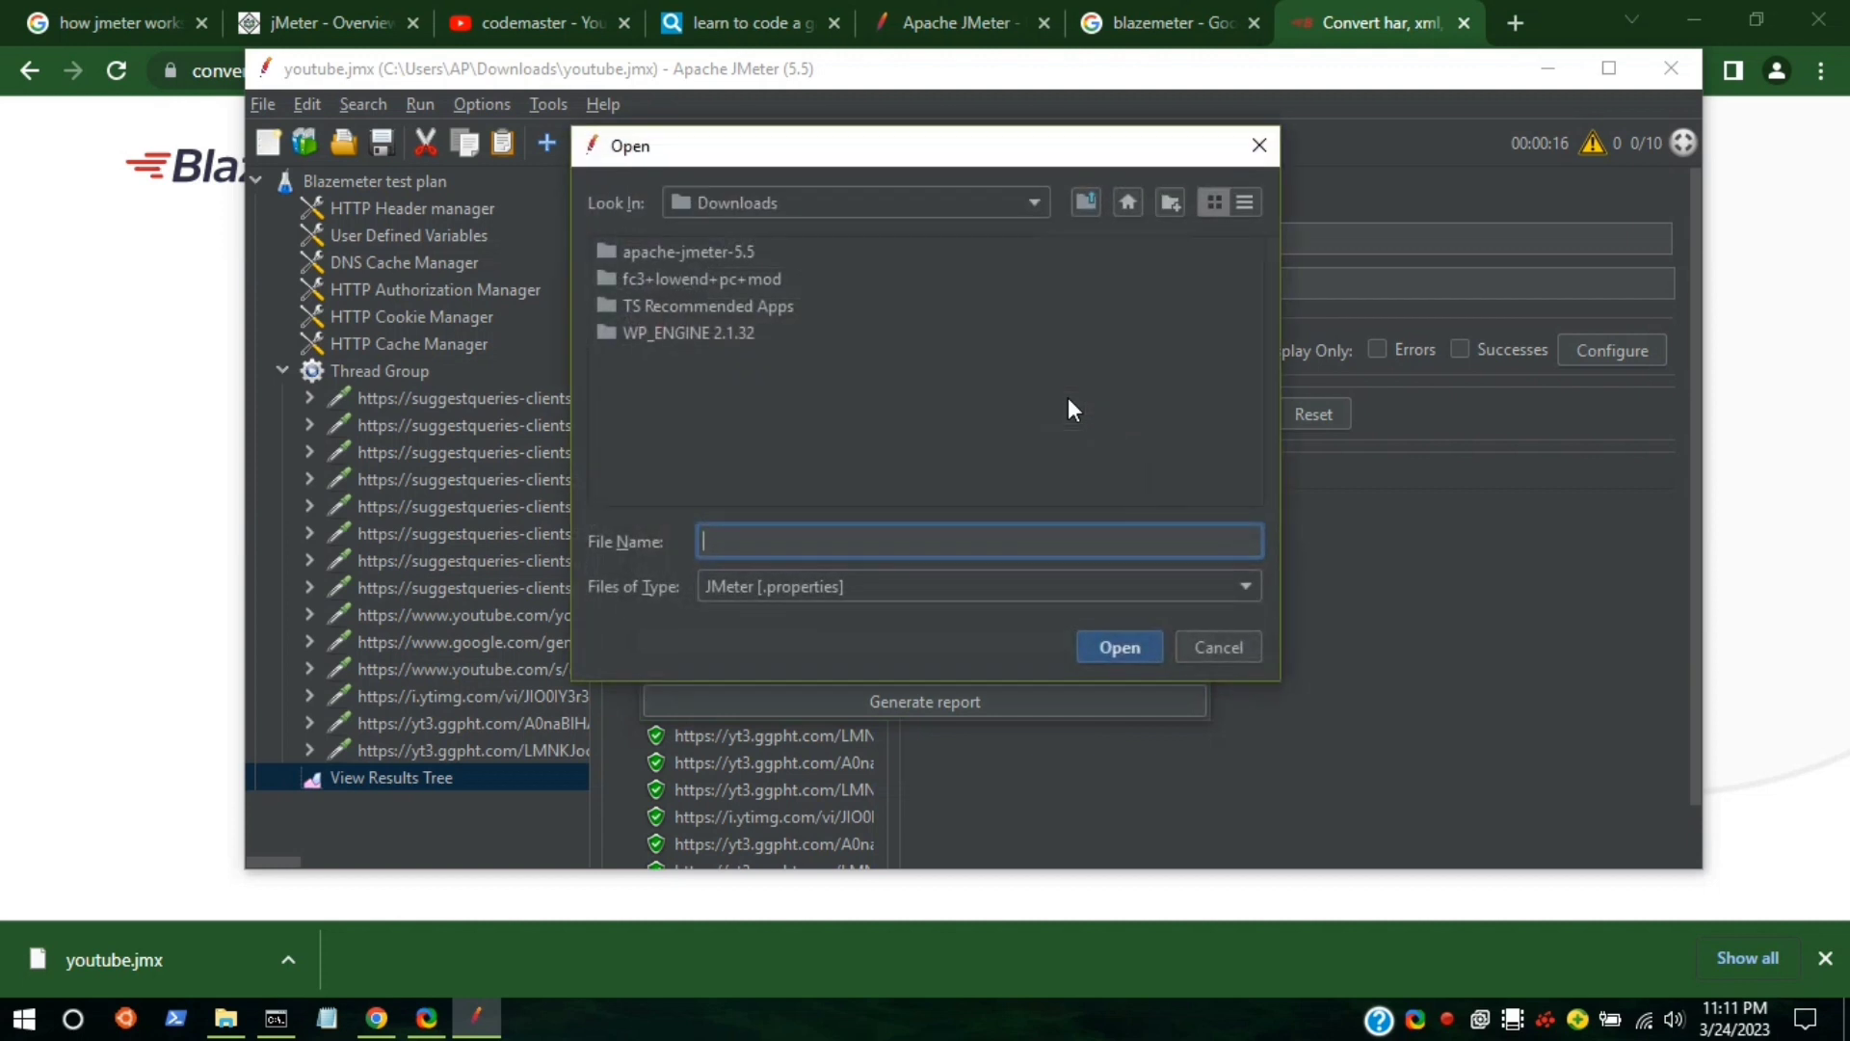
pyautogui.doubleClick(609, 253)
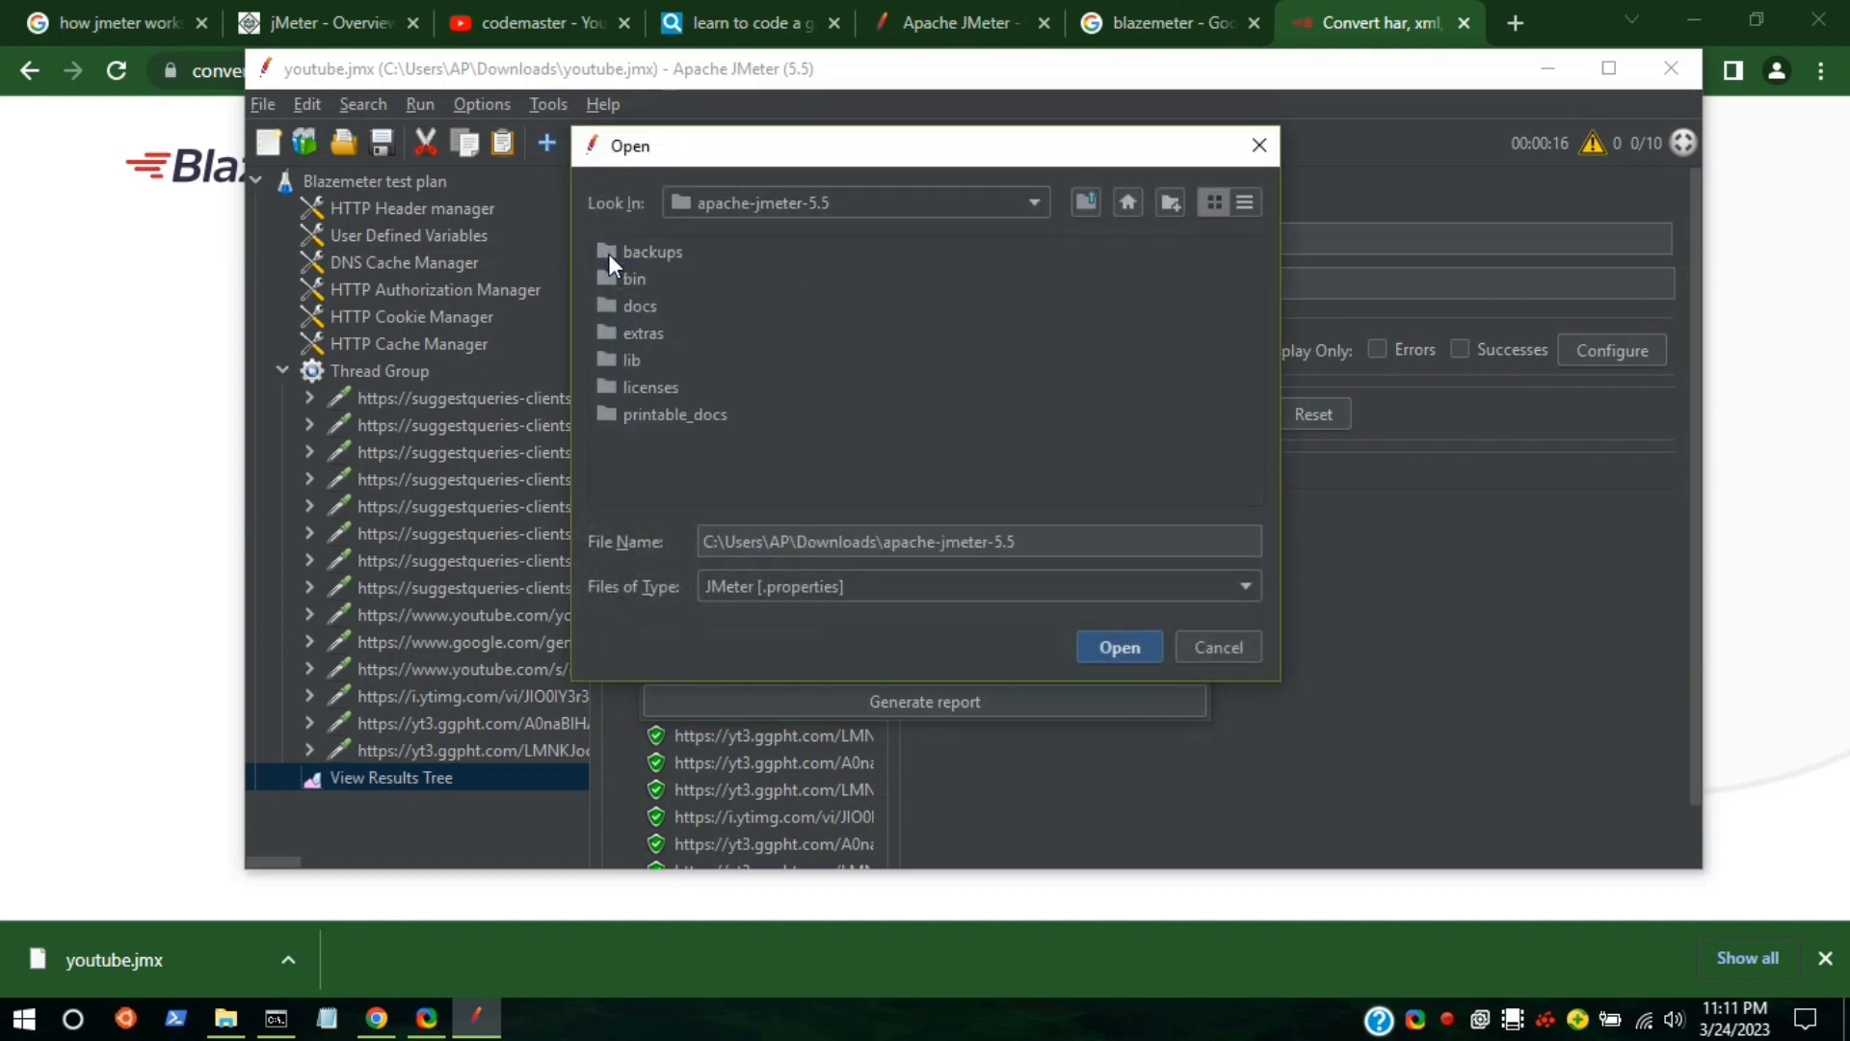
pyautogui.doubleClick(611, 274)
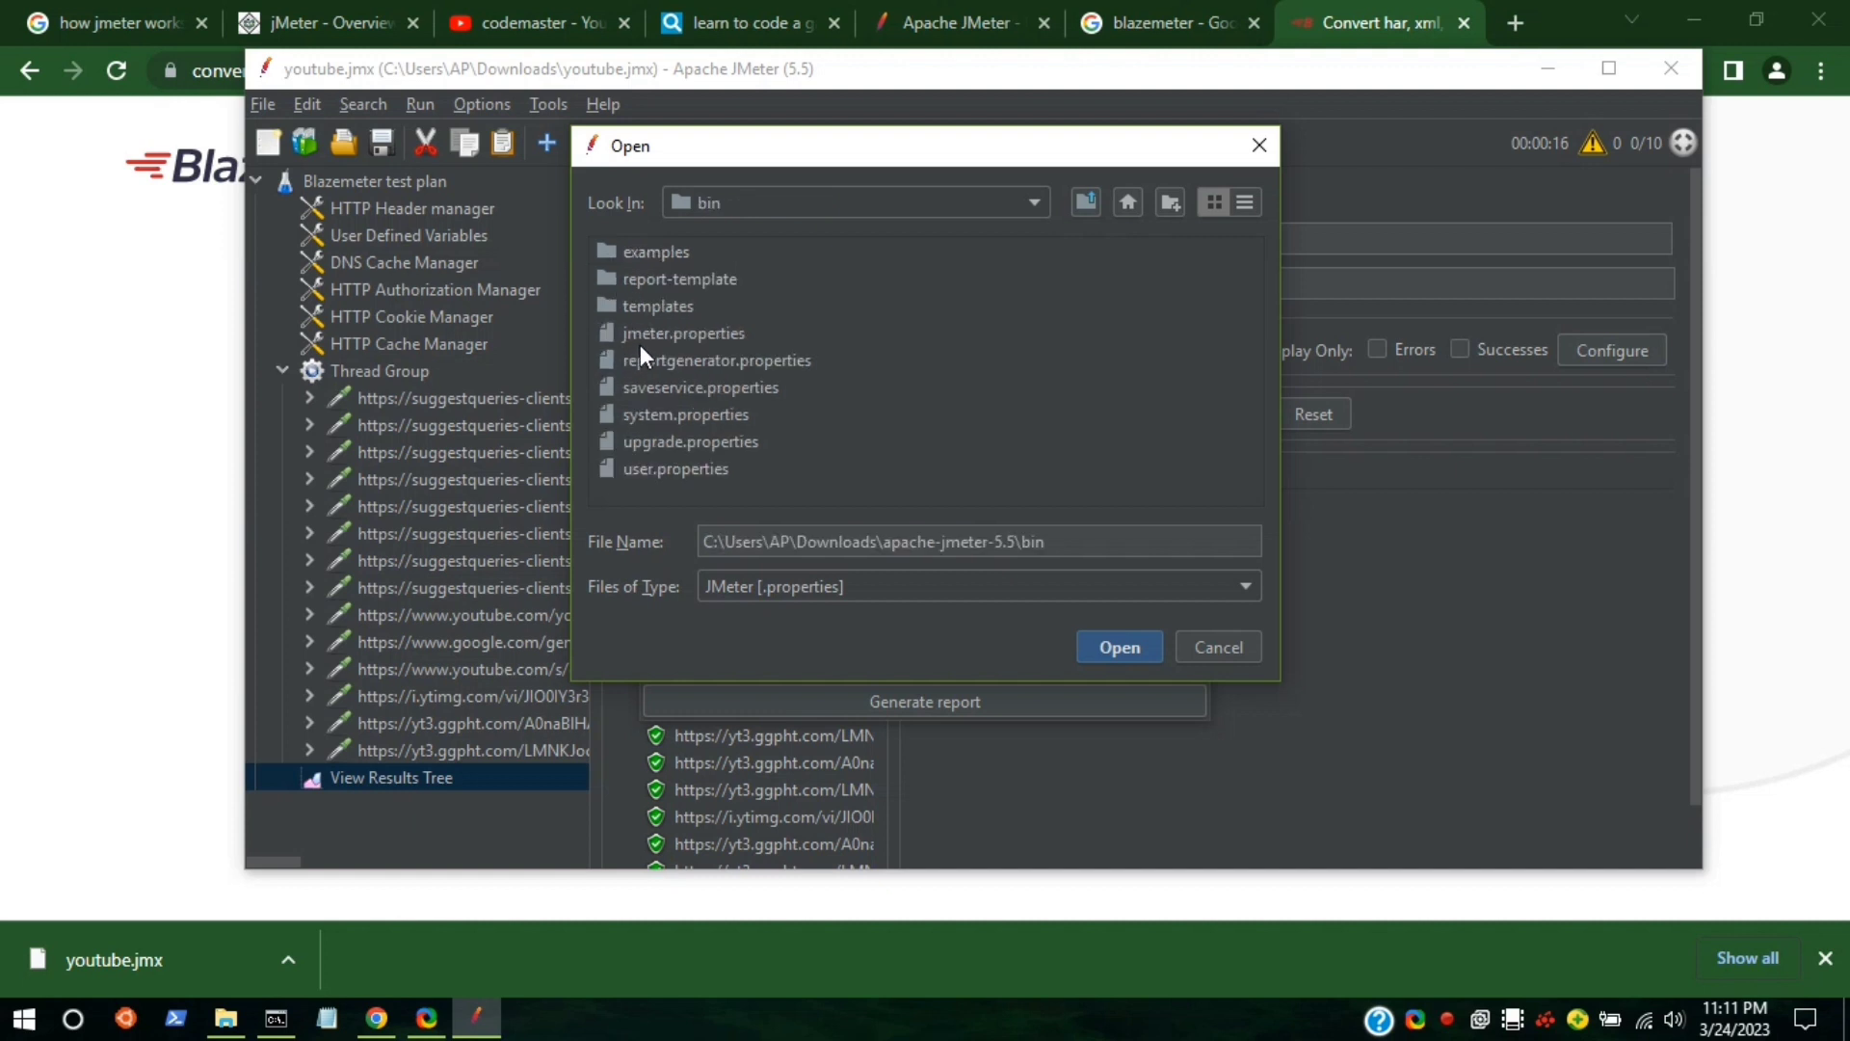
pyautogui.click(645, 469)
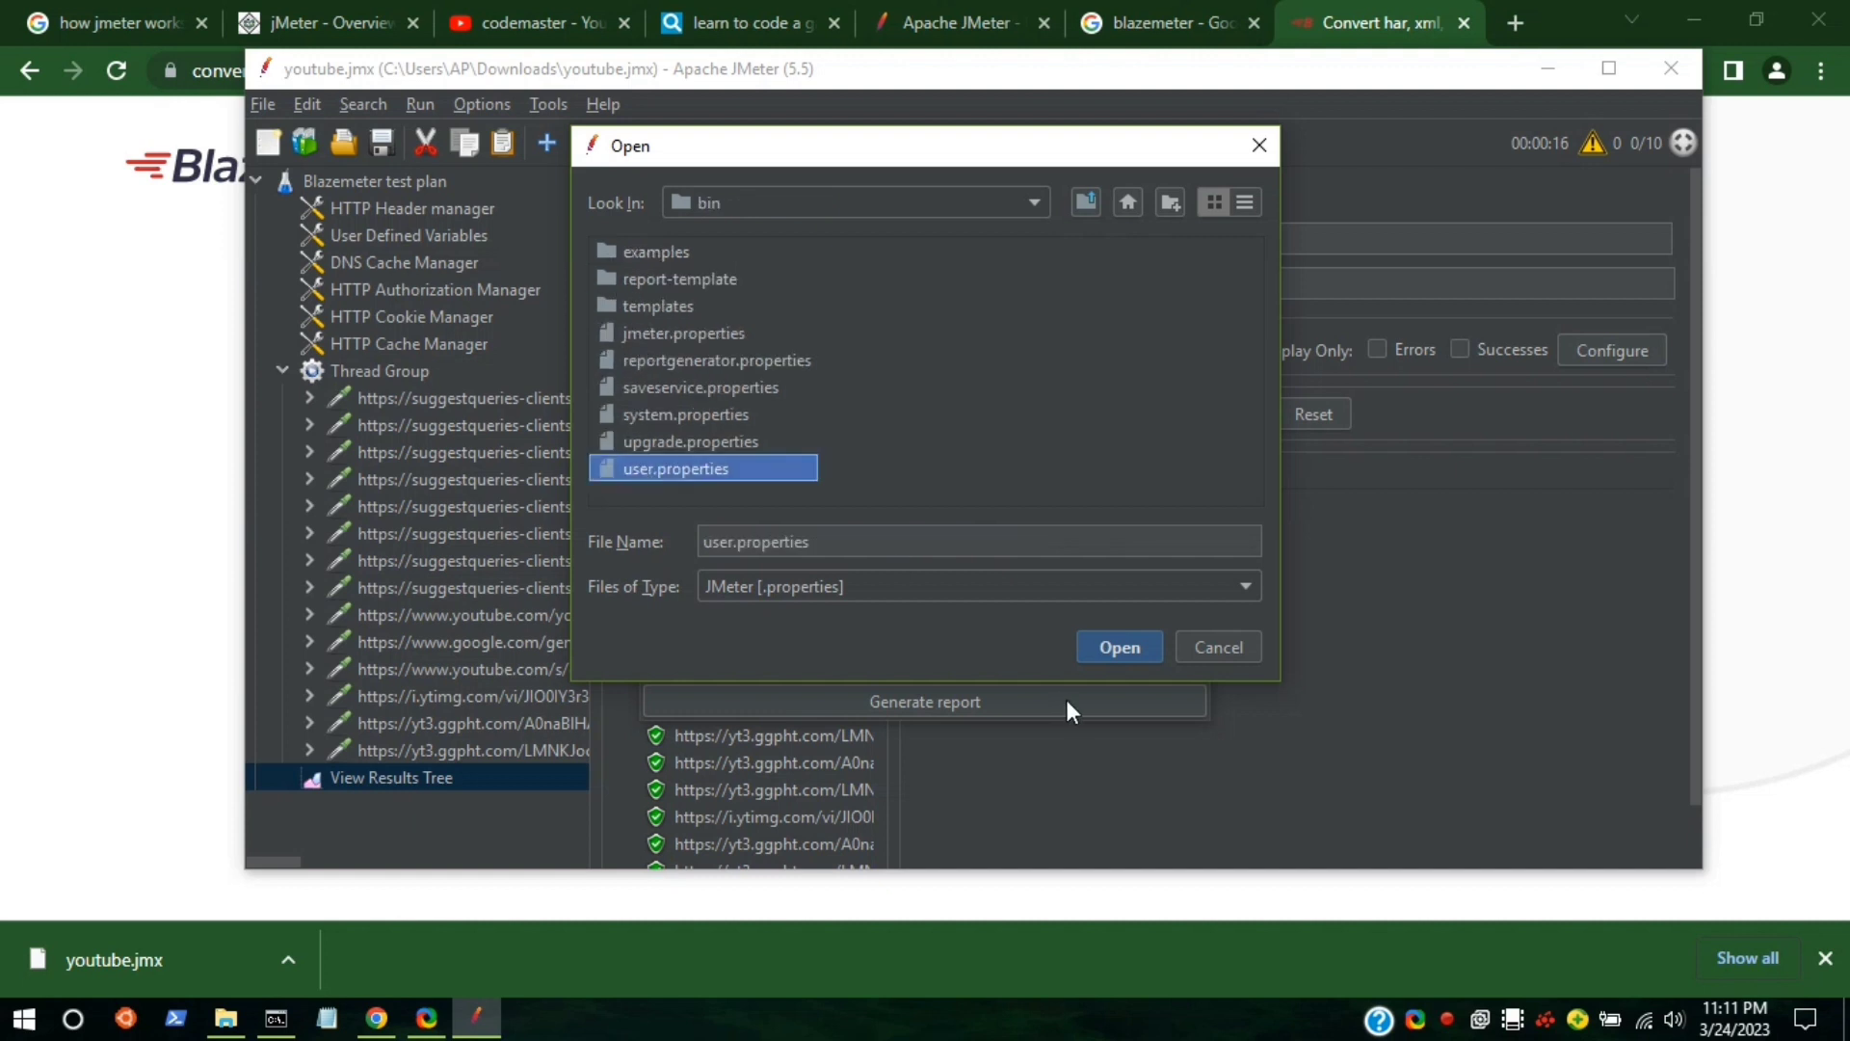
pyautogui.click(1118, 648)
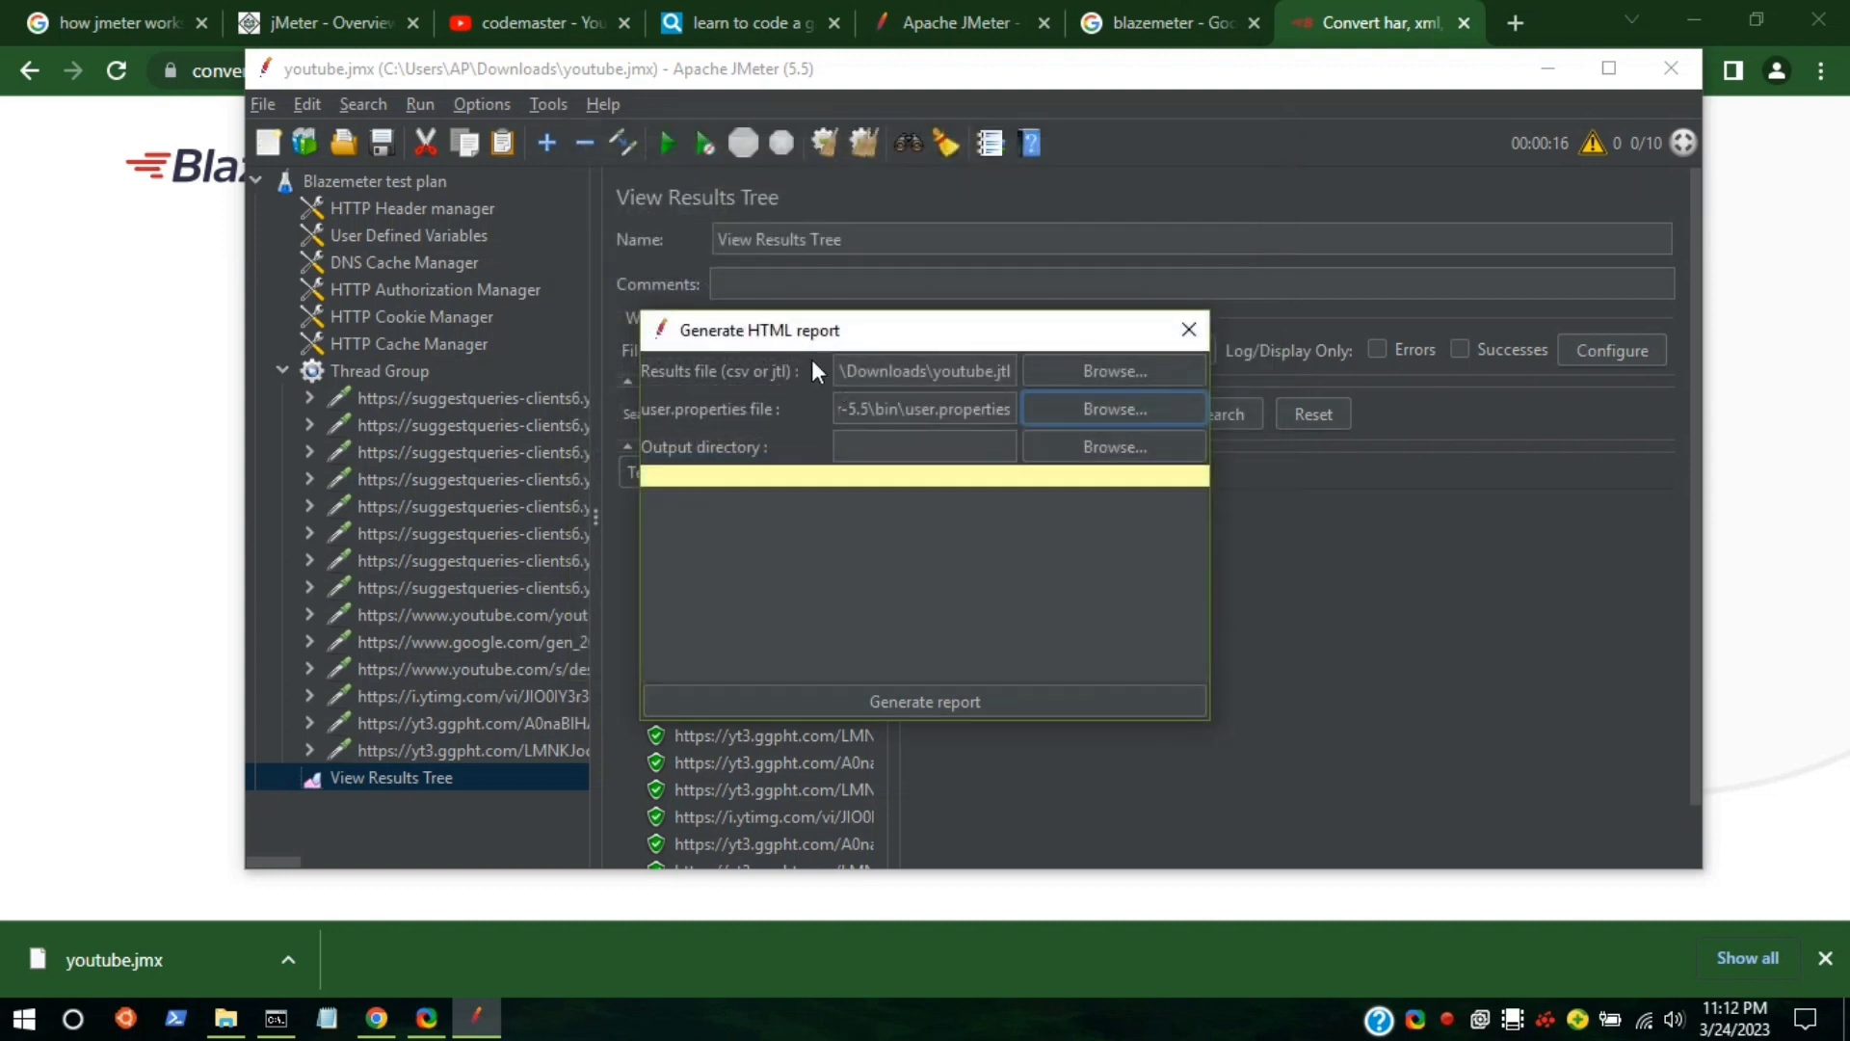
# Set the output directory to Desktop\report and generate the dashboard.
pyautogui.click(1113, 445)
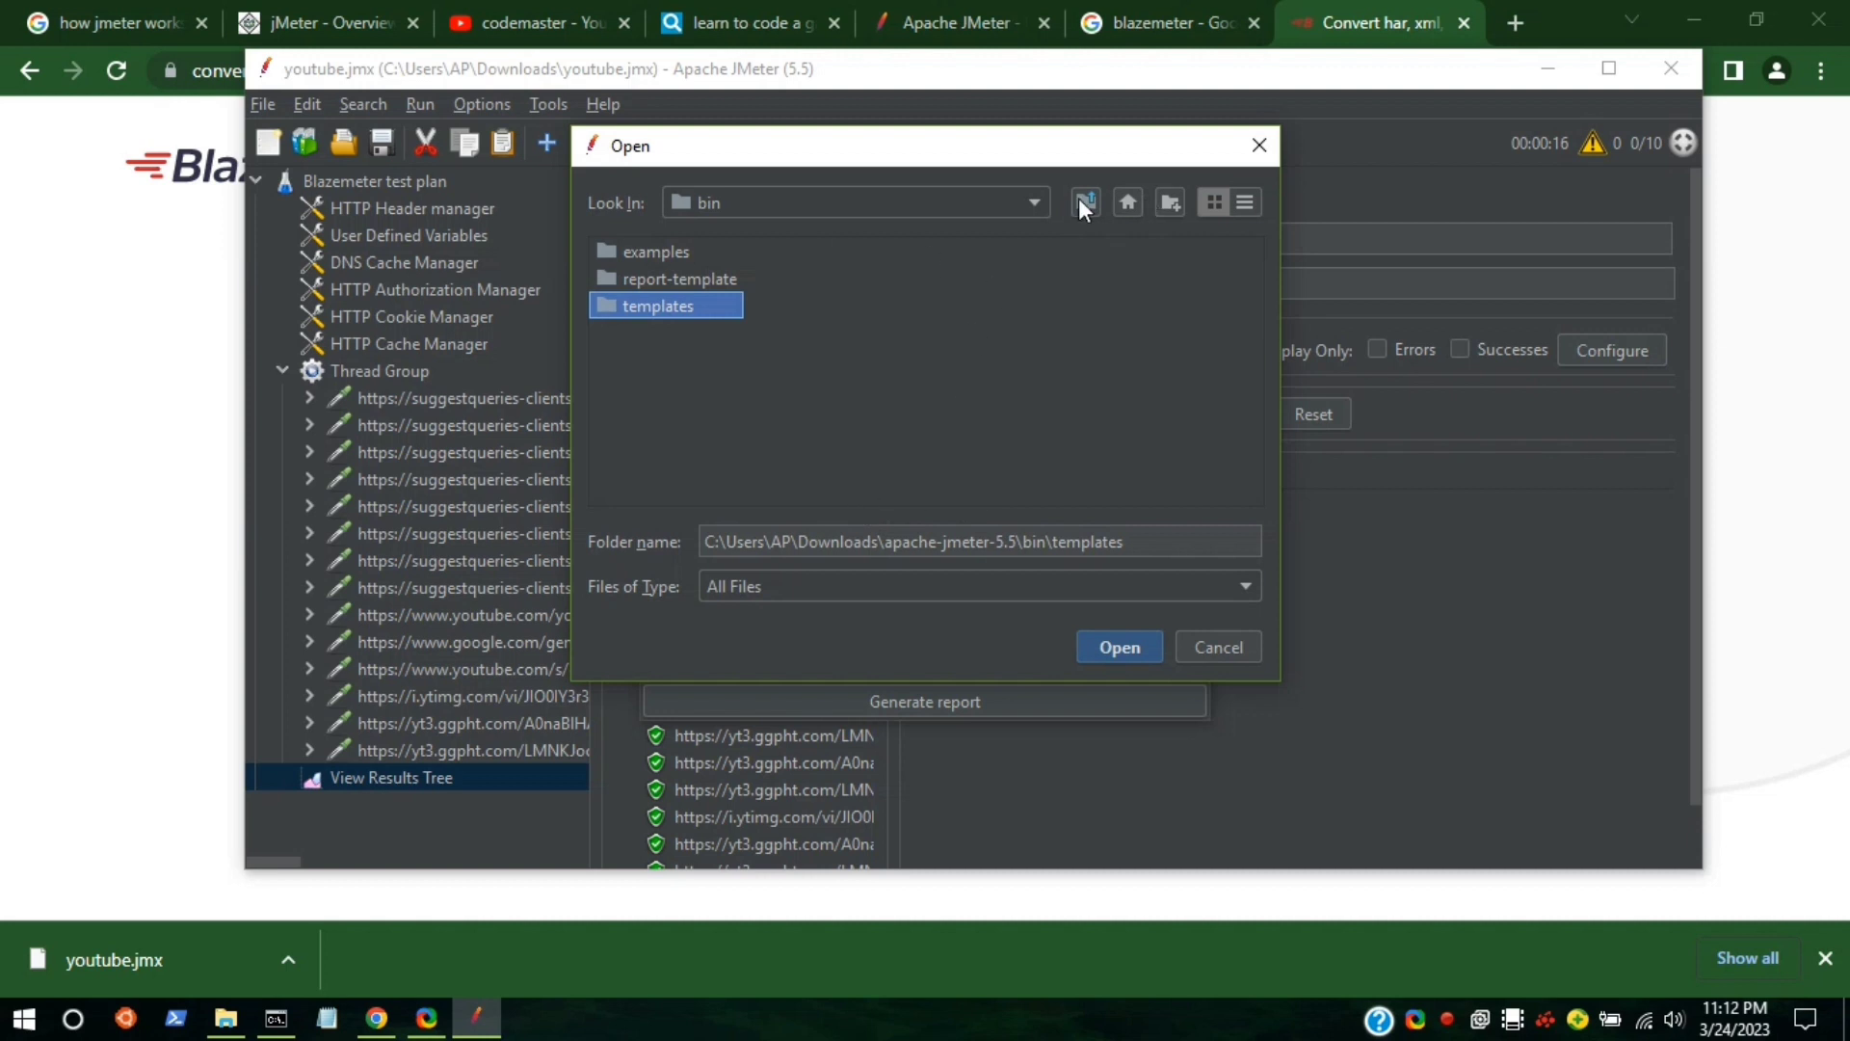
pyautogui.click(1121, 202)
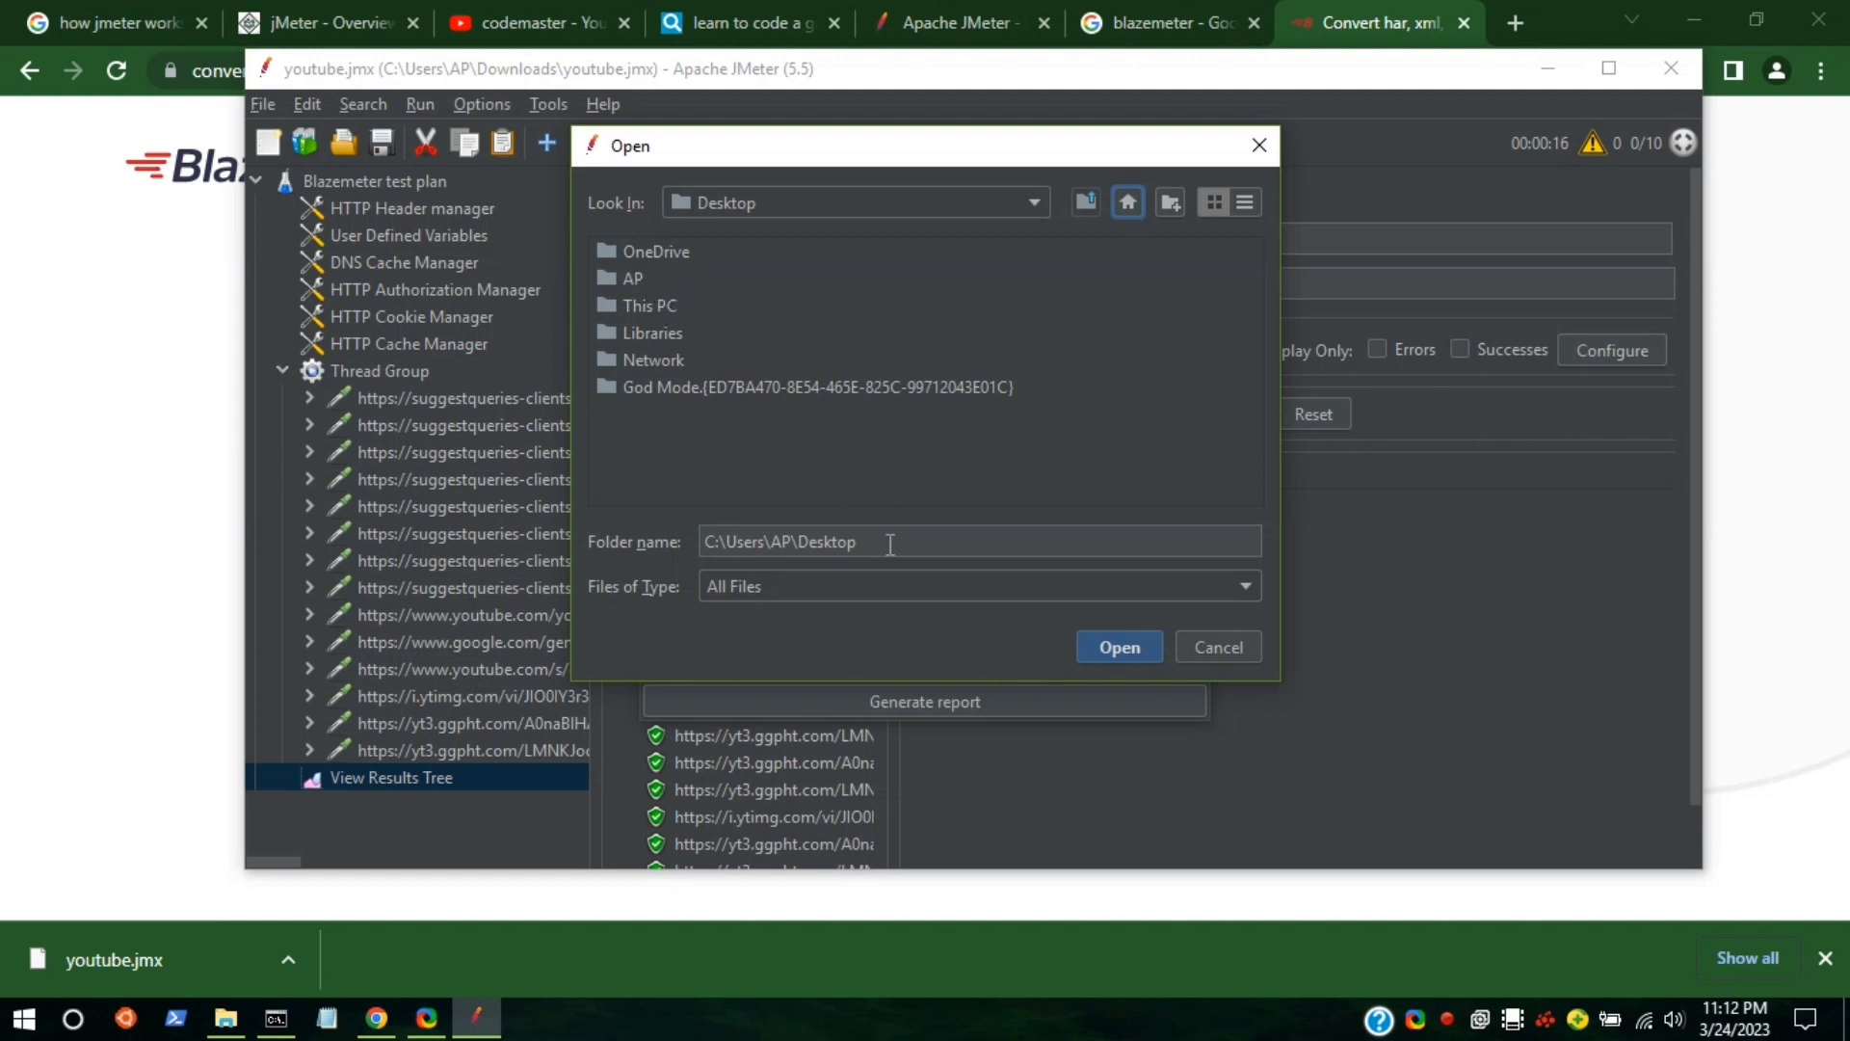
pyautogui.click(1045, 542)
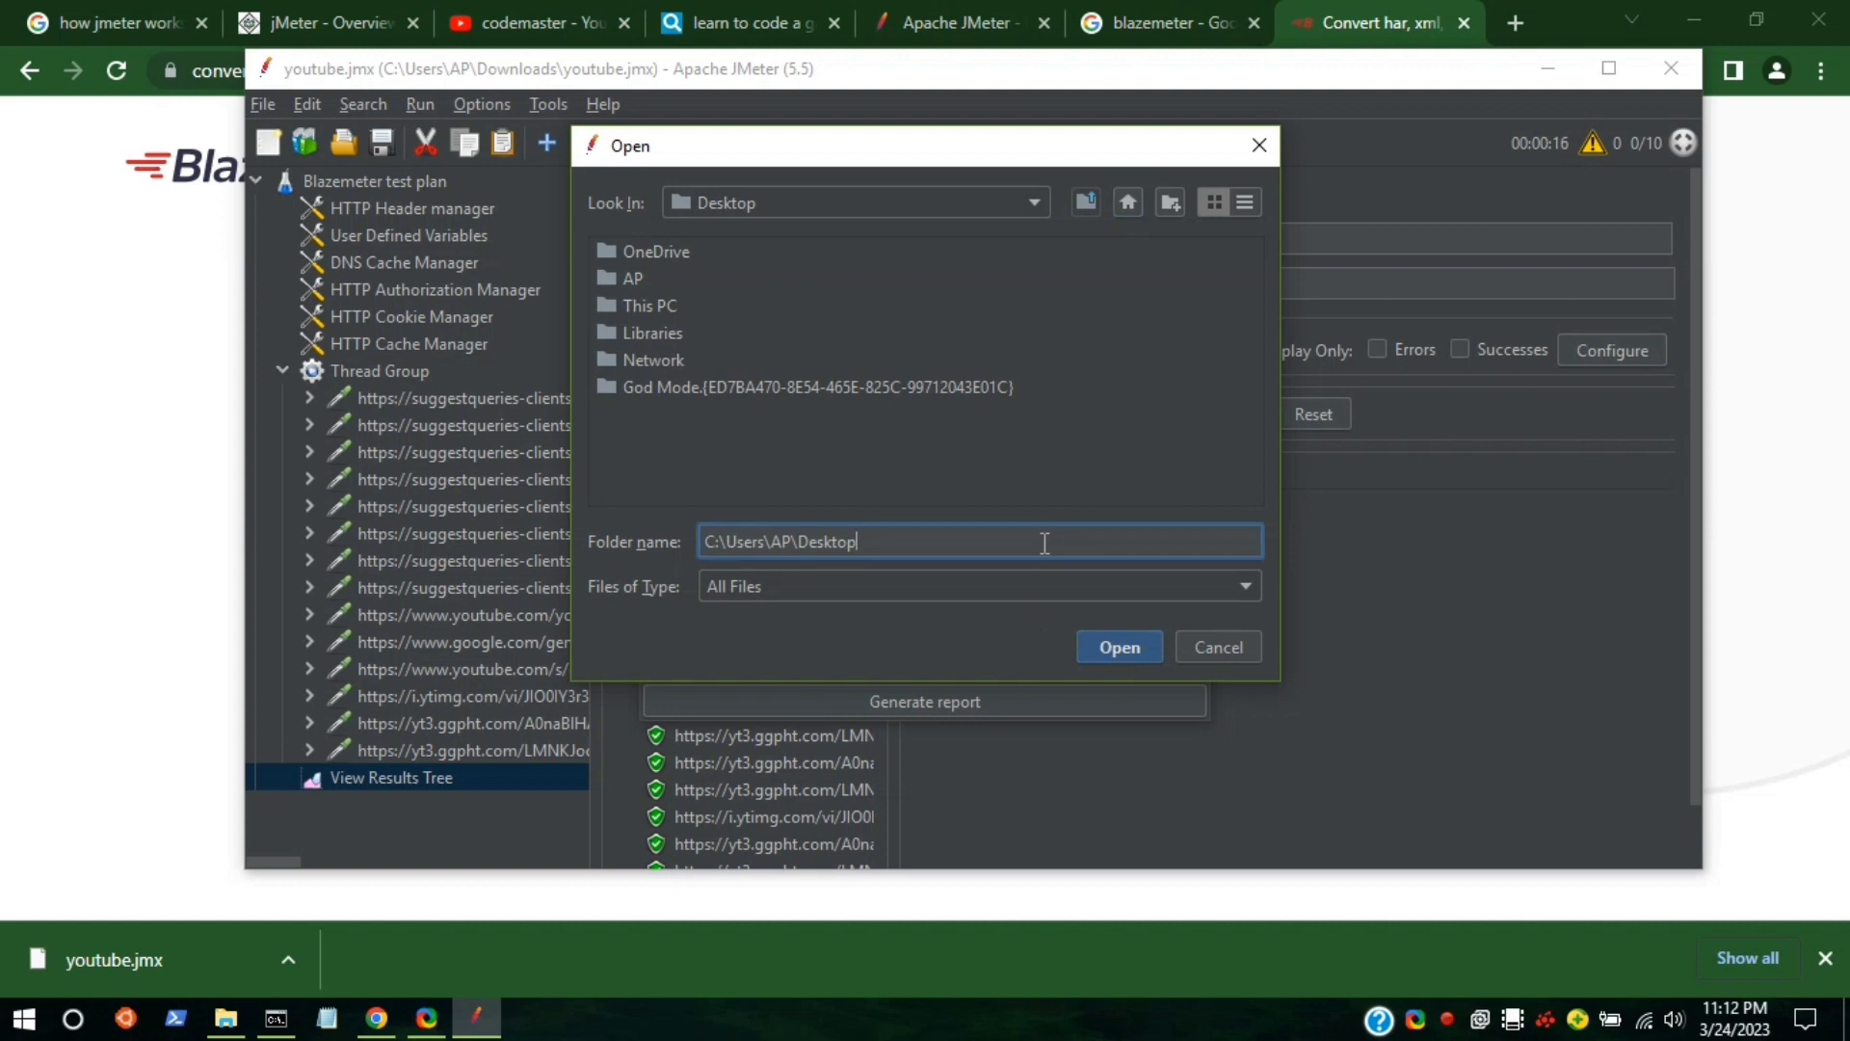
pyautogui.write('\\report')
pyautogui.click(1089, 640)
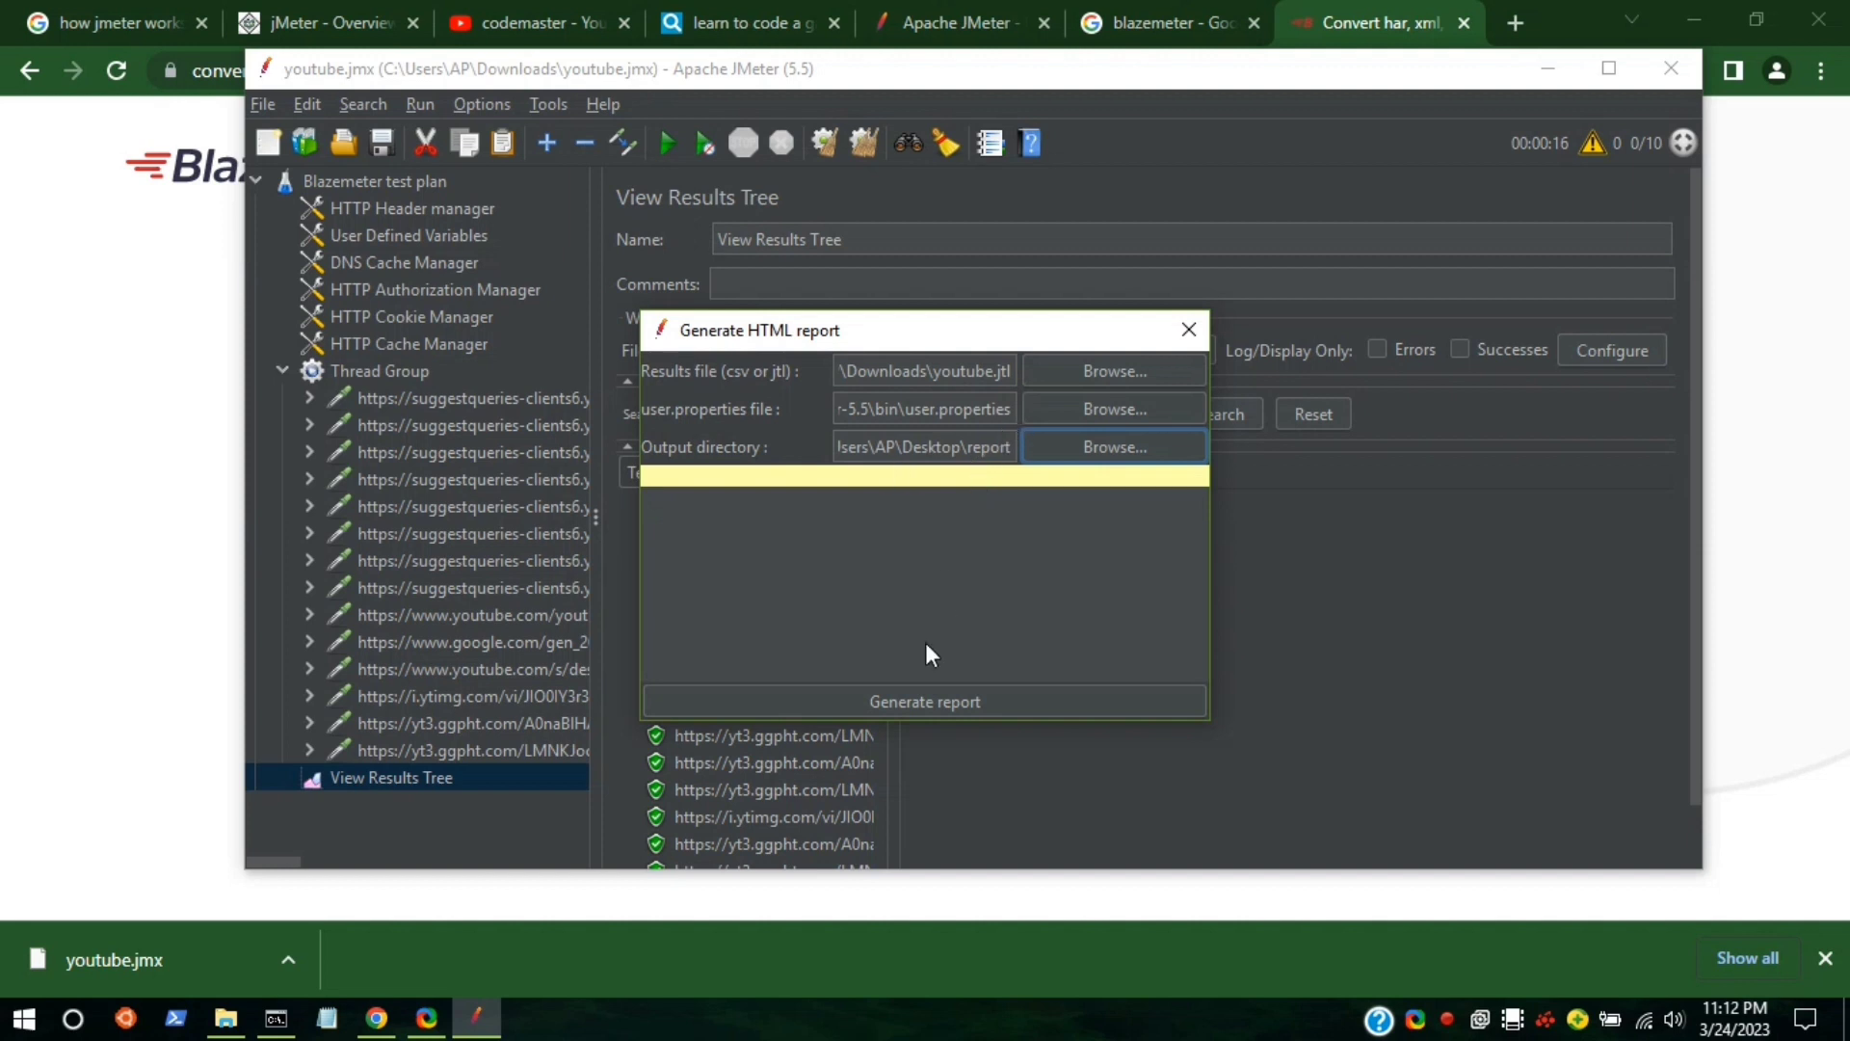
pyautogui.click(929, 701)
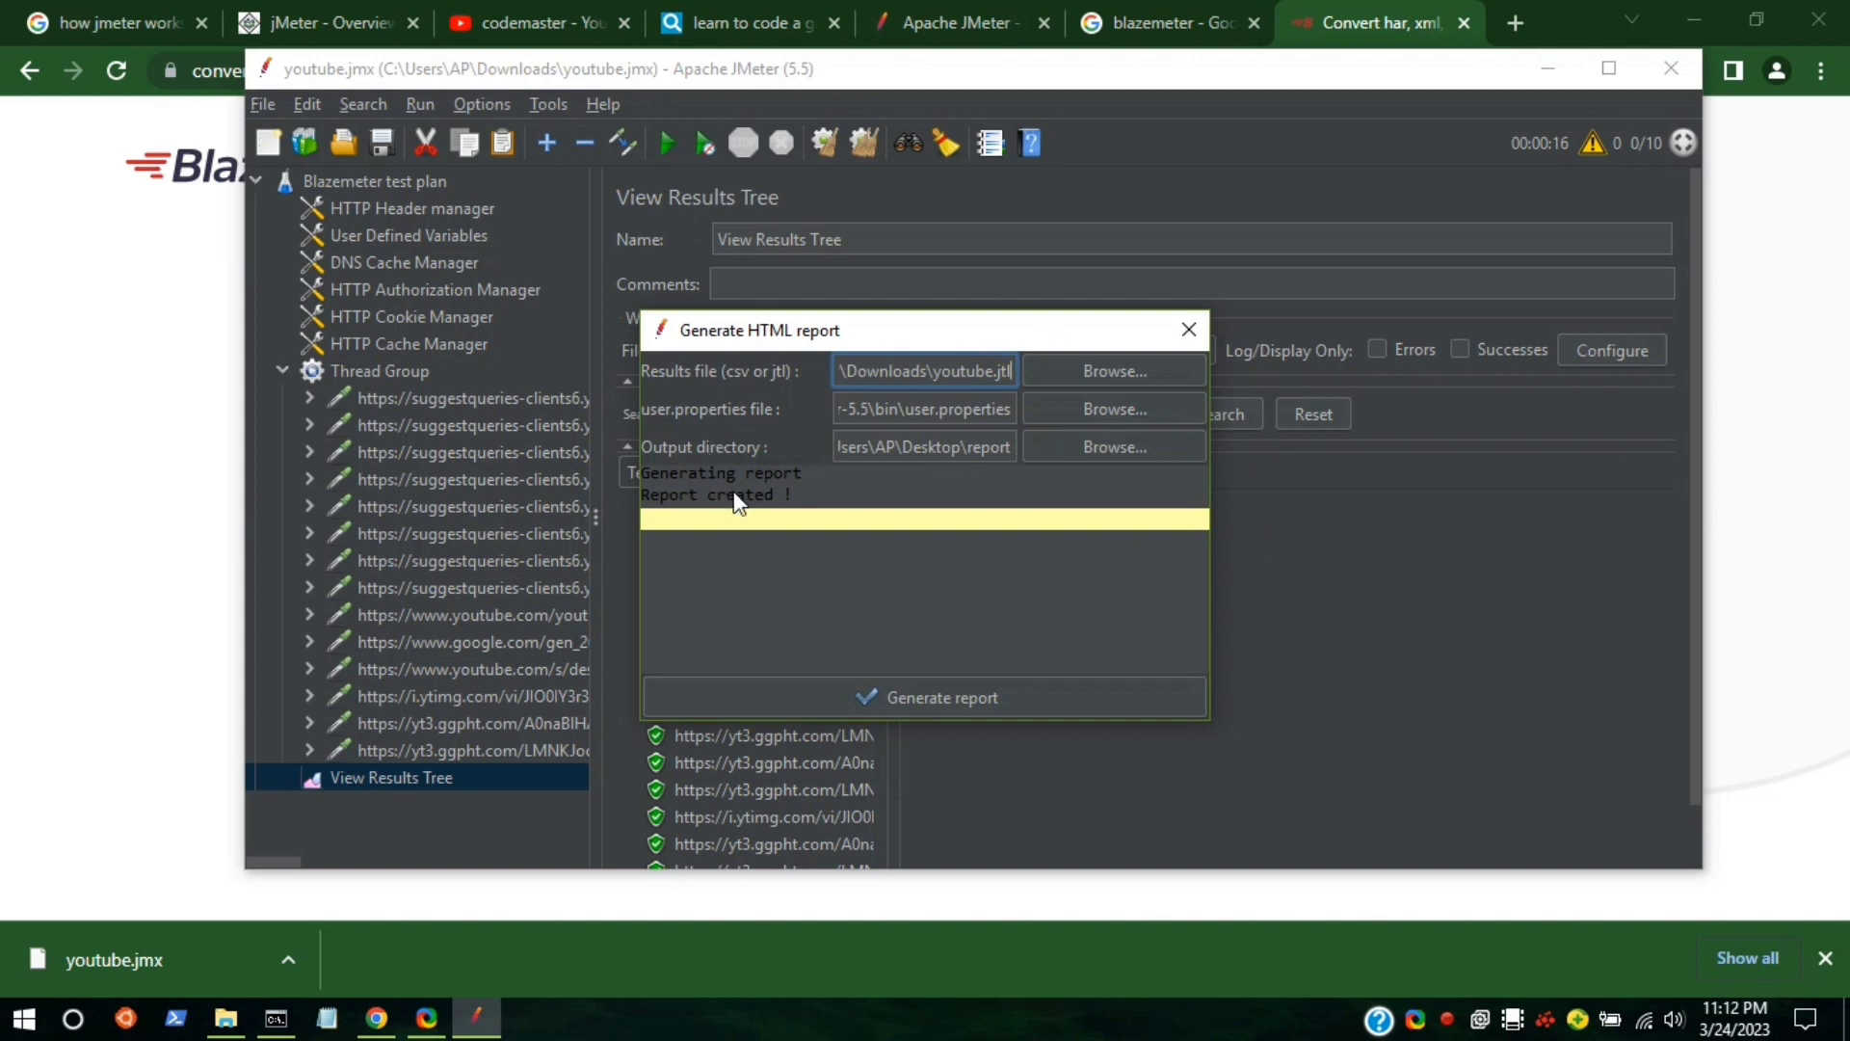
# Minimize the browser, JMeter, command prompt and bin windows, and move the report icon up.
pyautogui.click(1706, 15)
pyautogui.click(1535, 70)
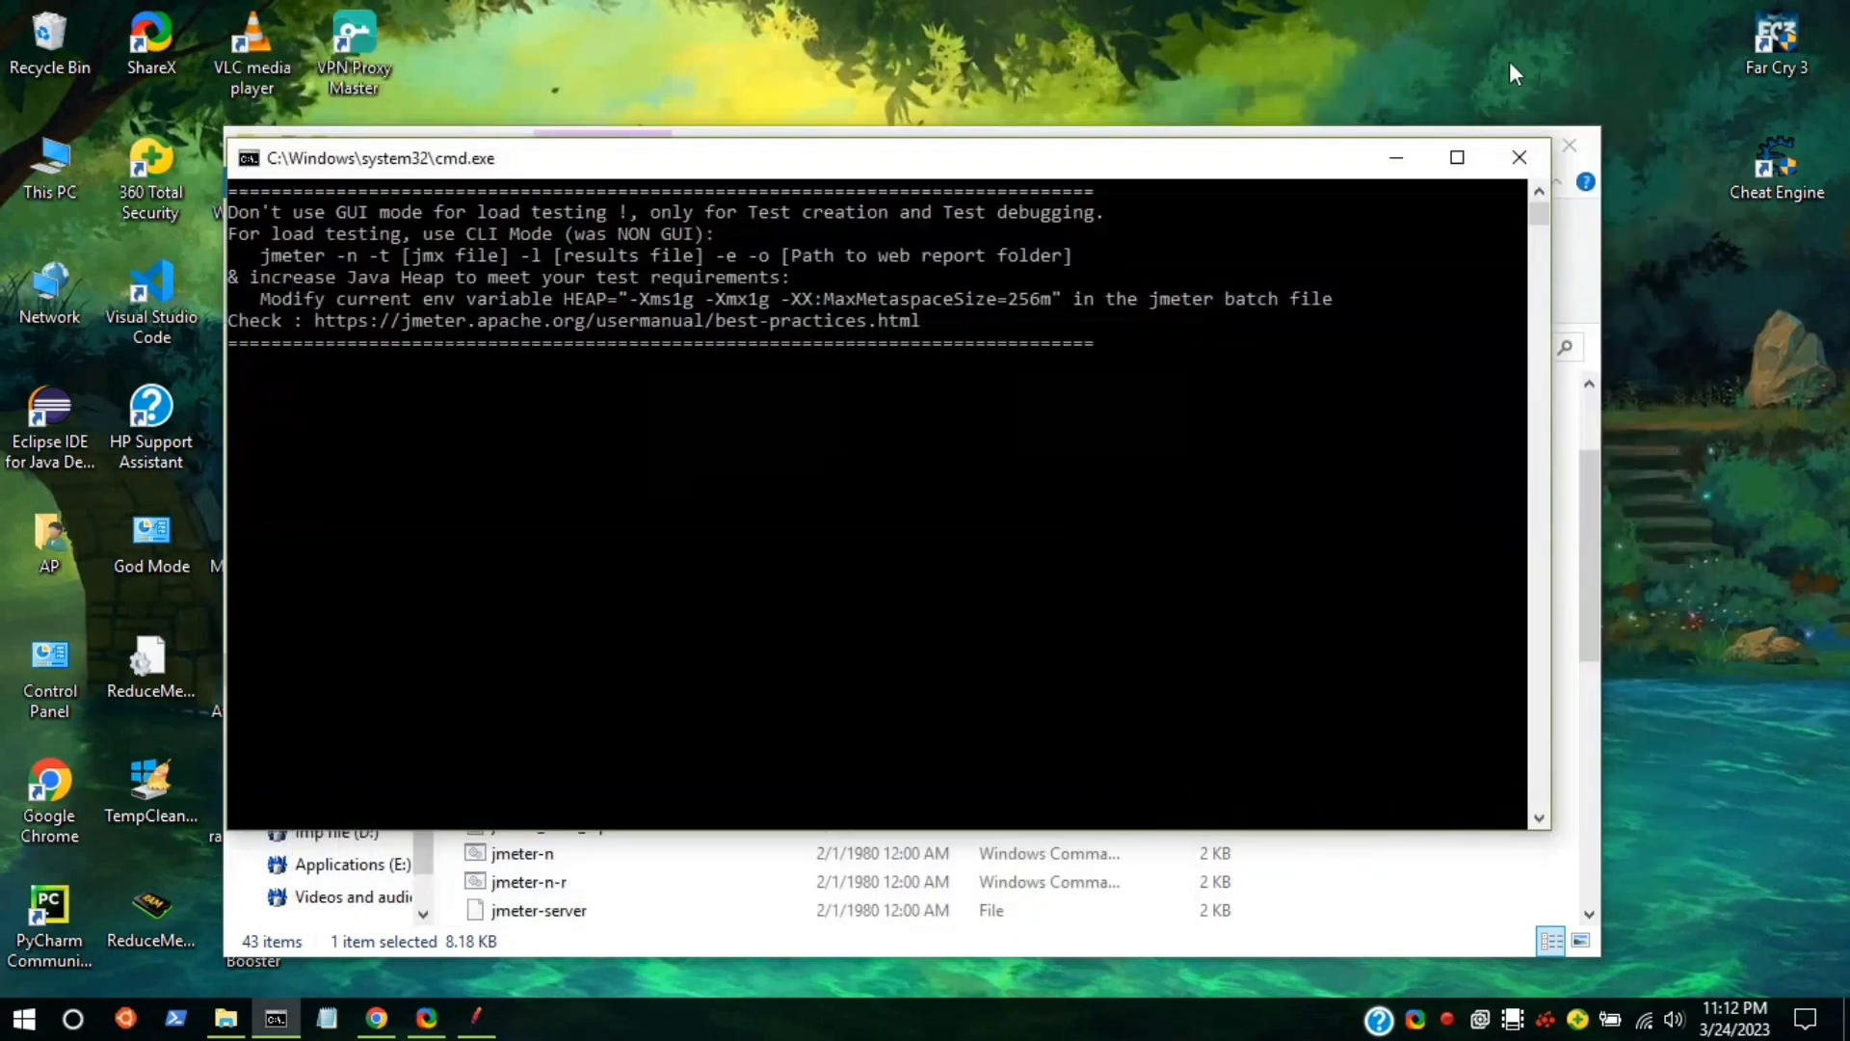
pyautogui.click(1410, 157)
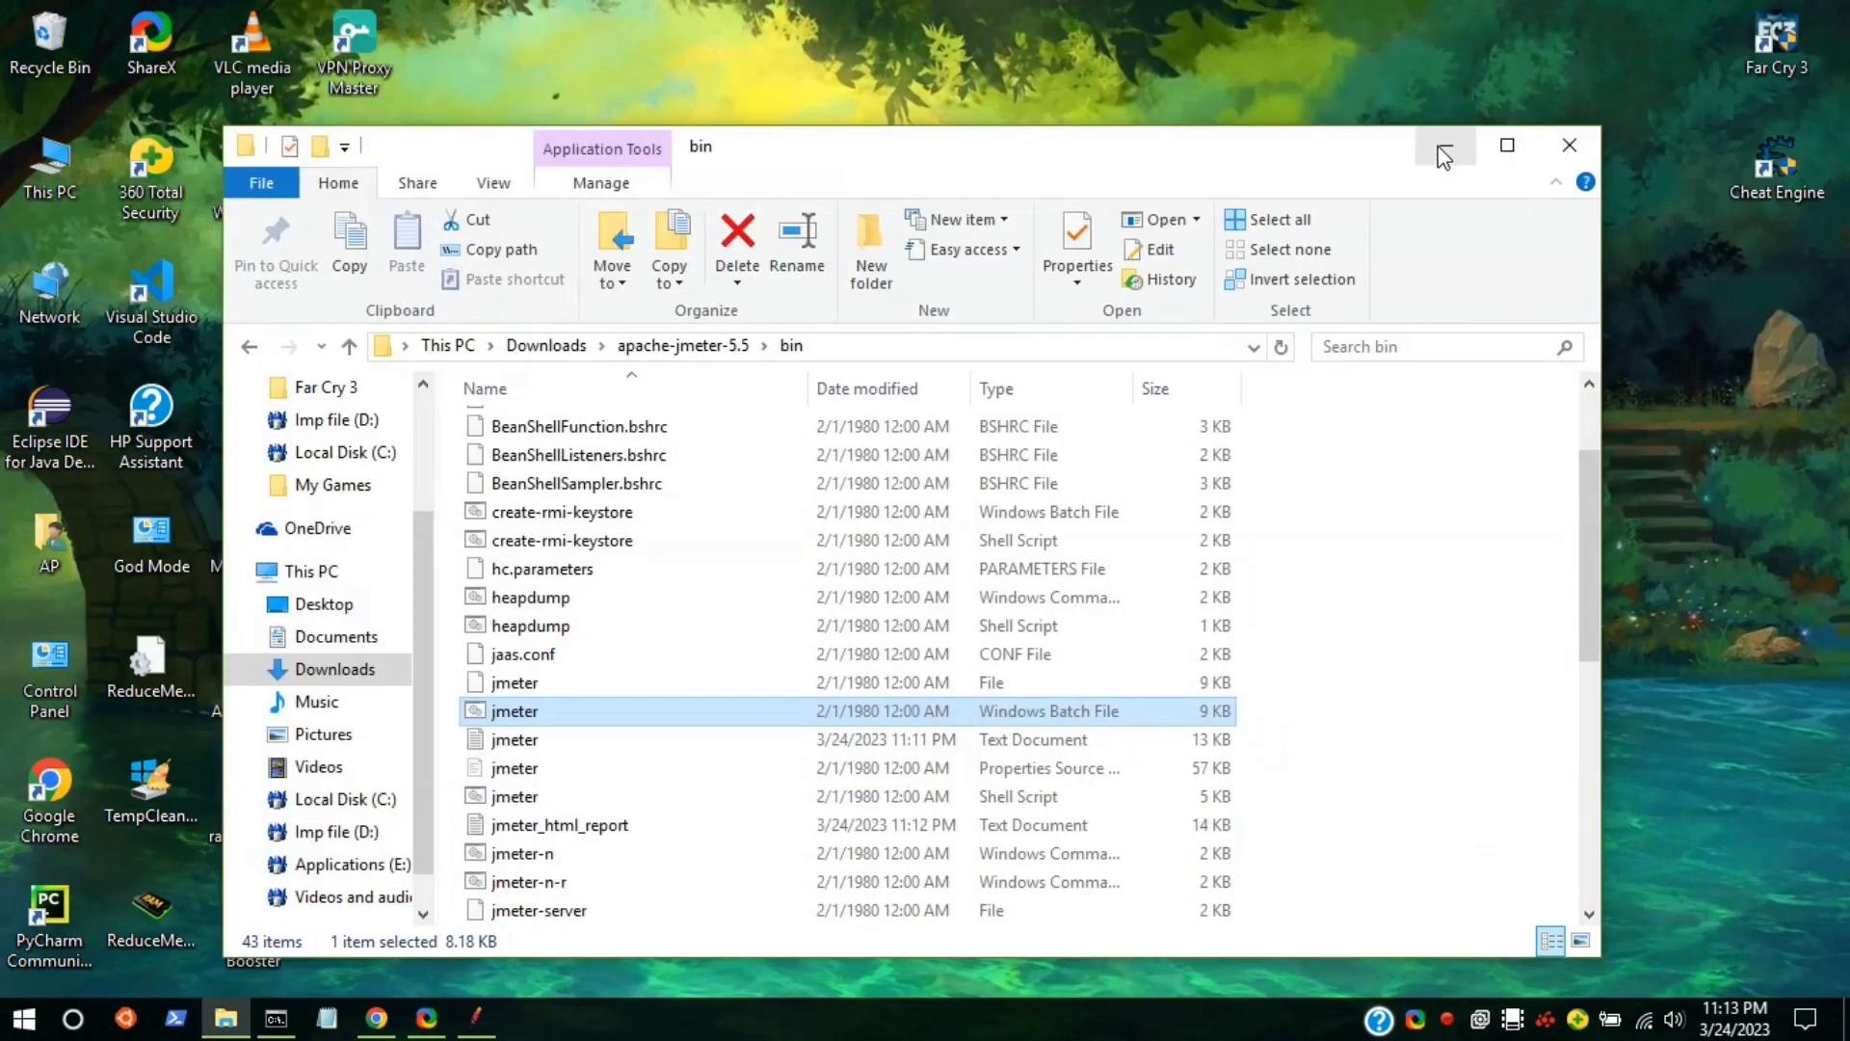
pyautogui.click(1442, 147)
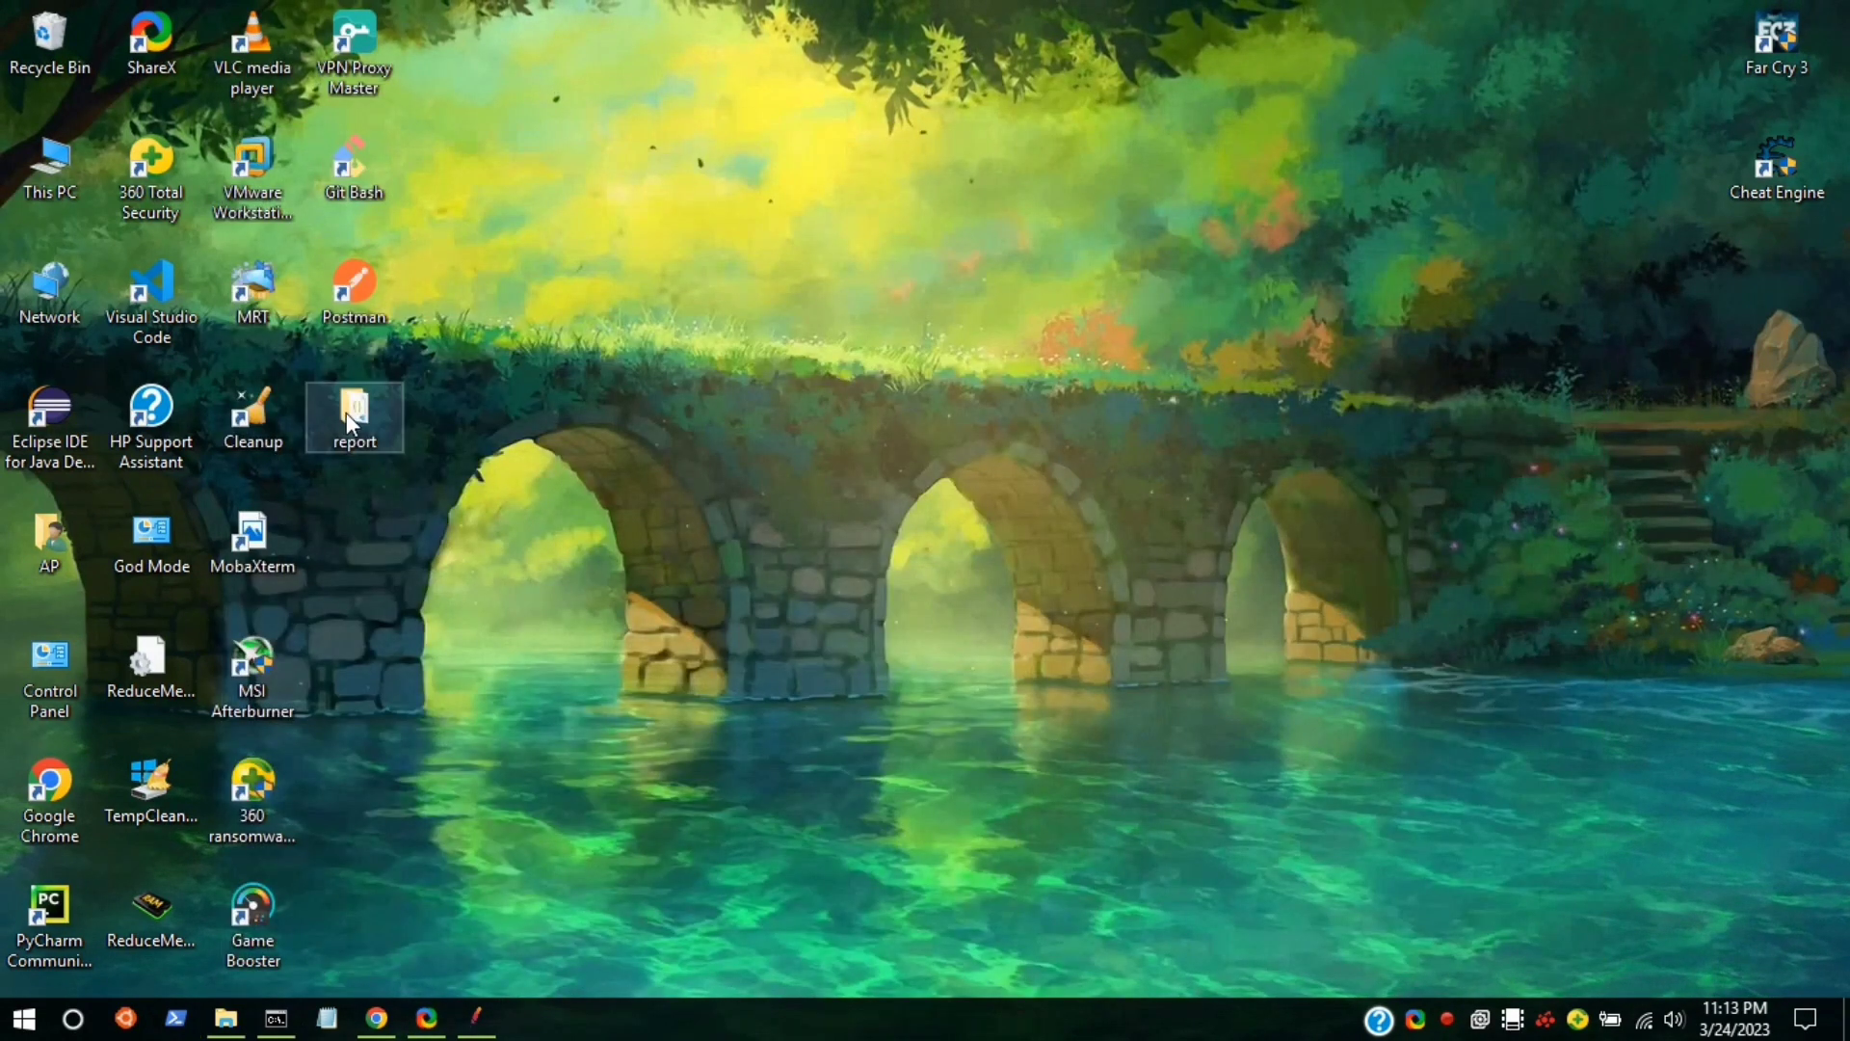
pyautogui.moveTo(345, 413); pyautogui.dragTo(853, 169)
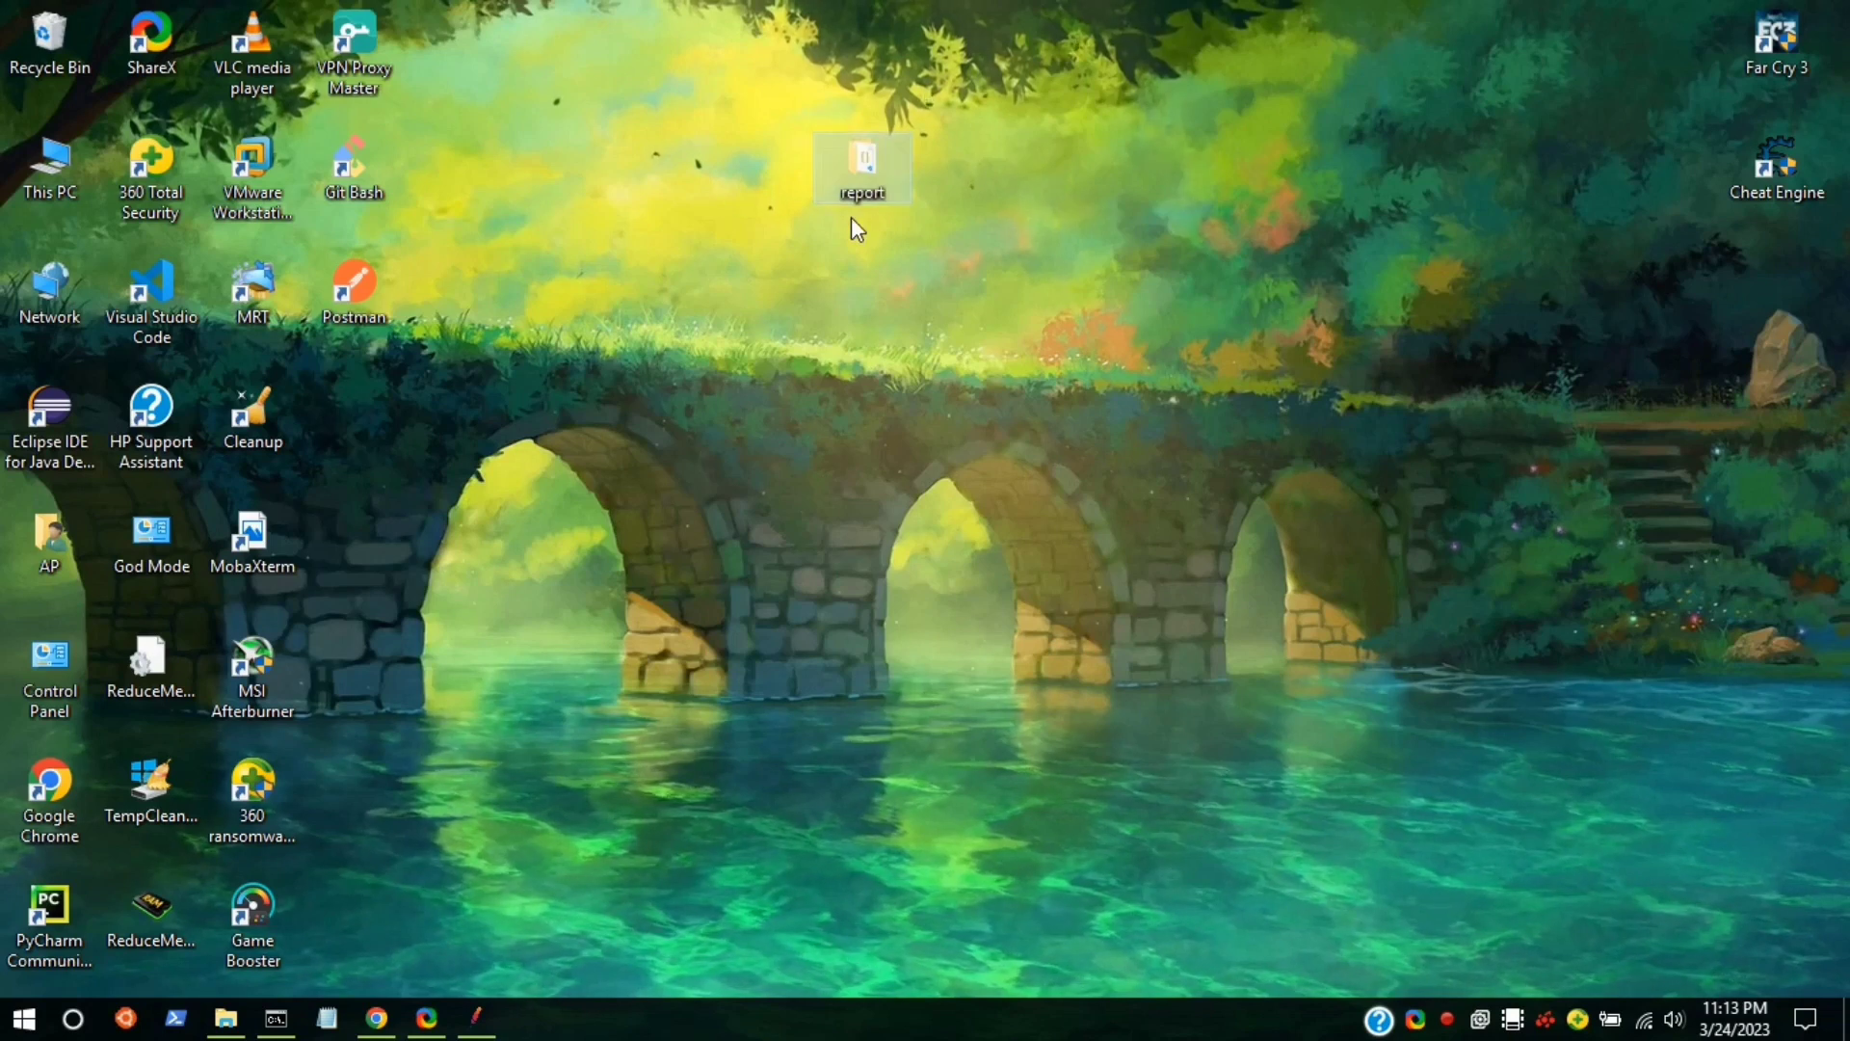
# Open the report folder's index page in Google Chrome.
pyautogui.doubleClick(887, 150)
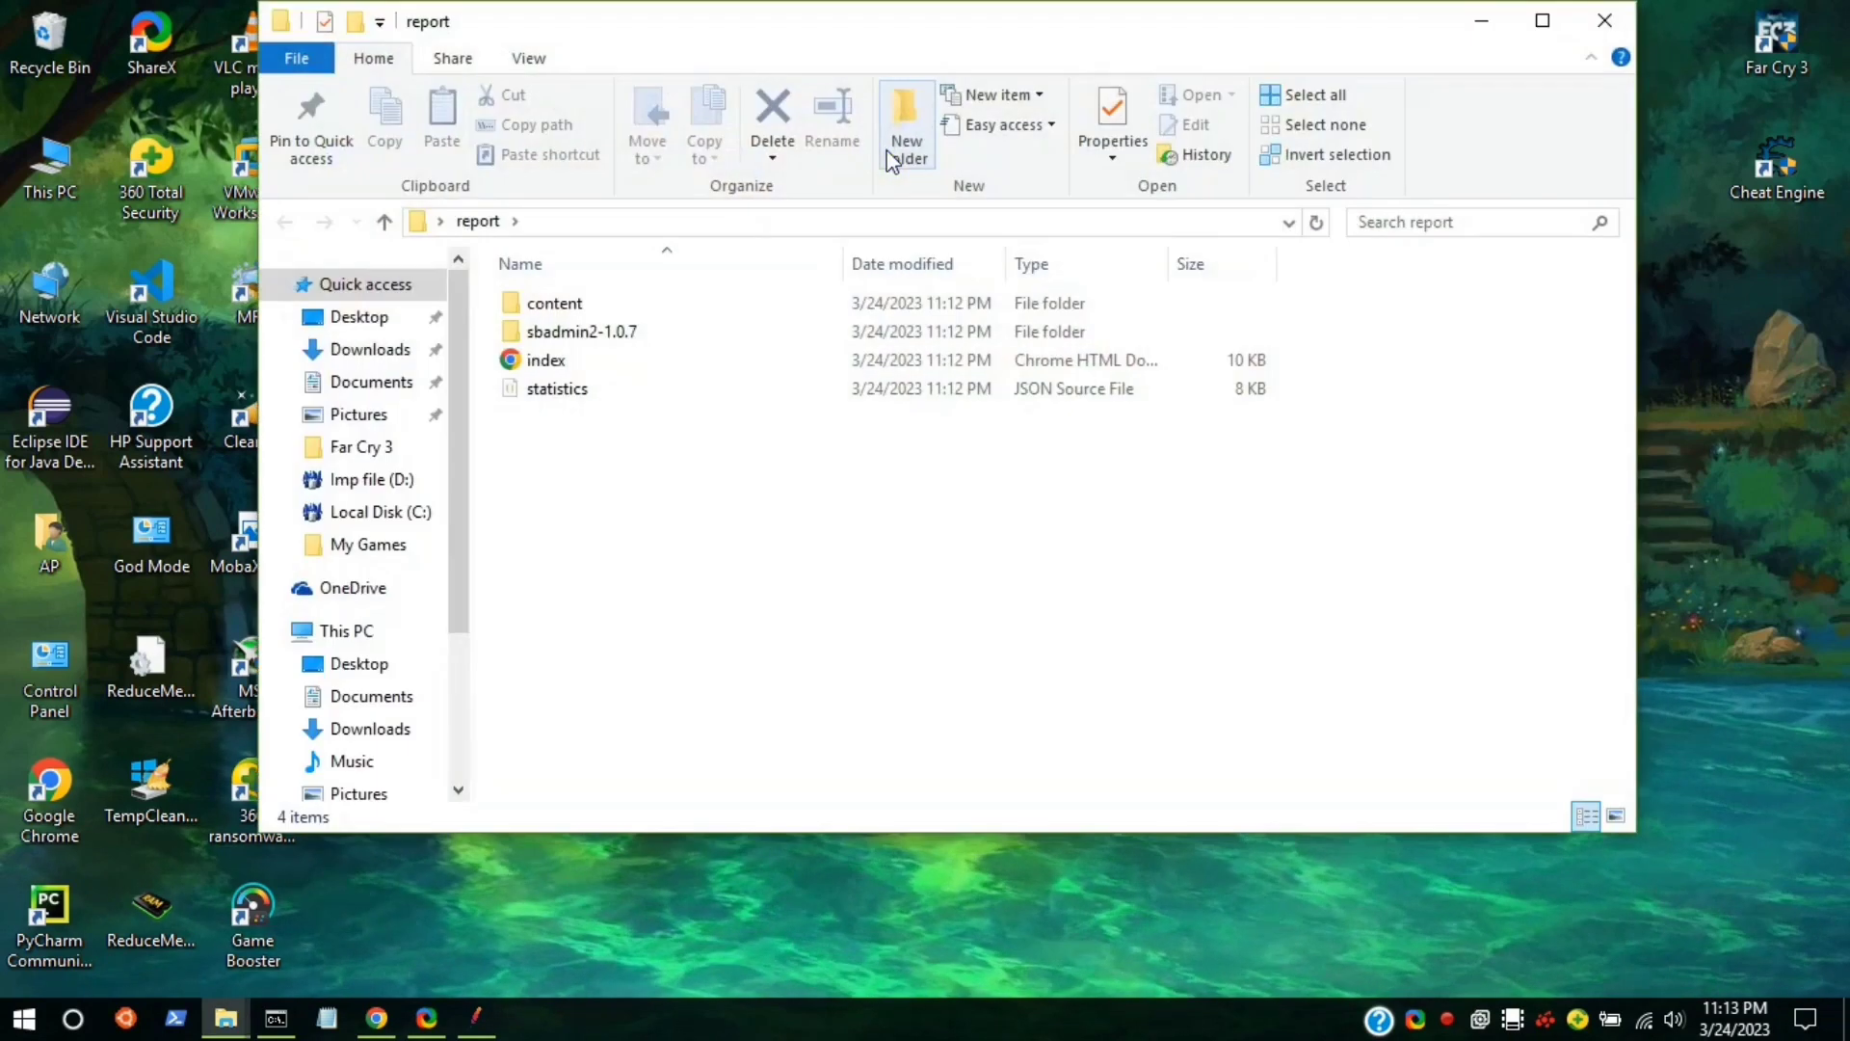
pyautogui.click(546, 361)
pyautogui.doubleClick(546, 361)
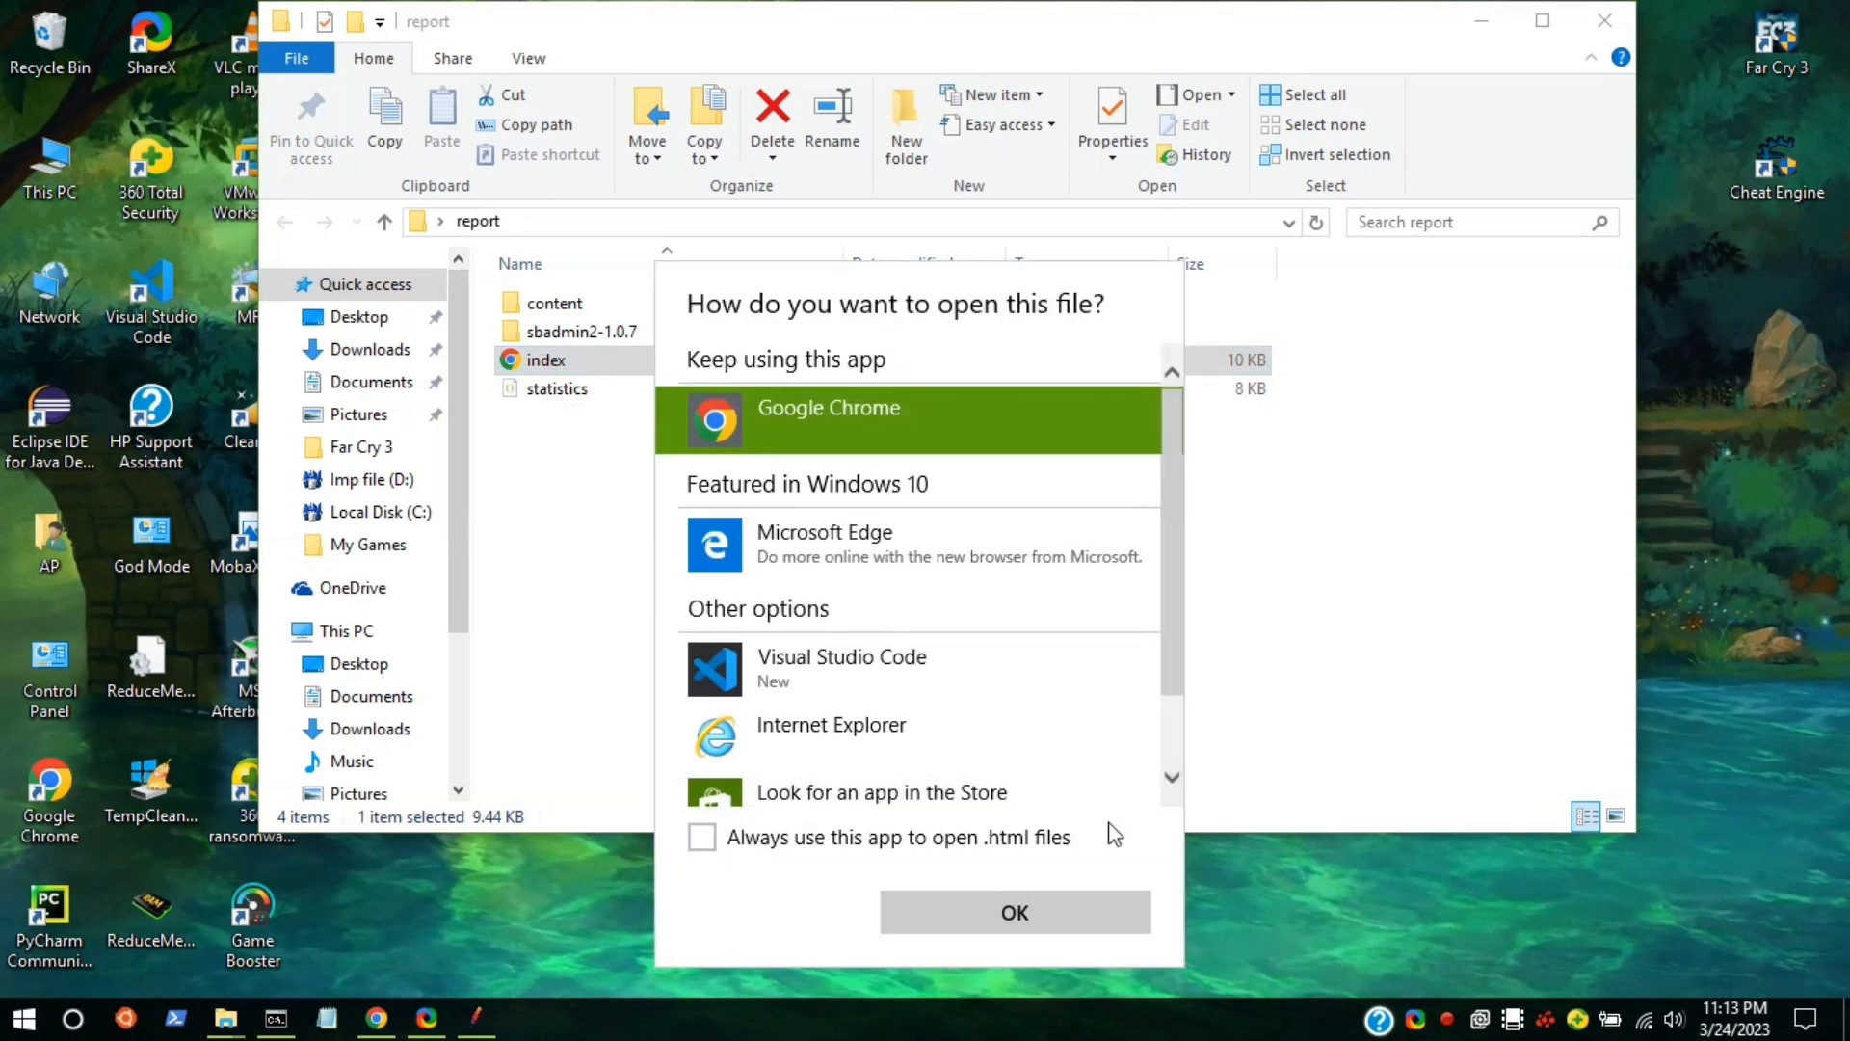
pyautogui.click(1090, 918)
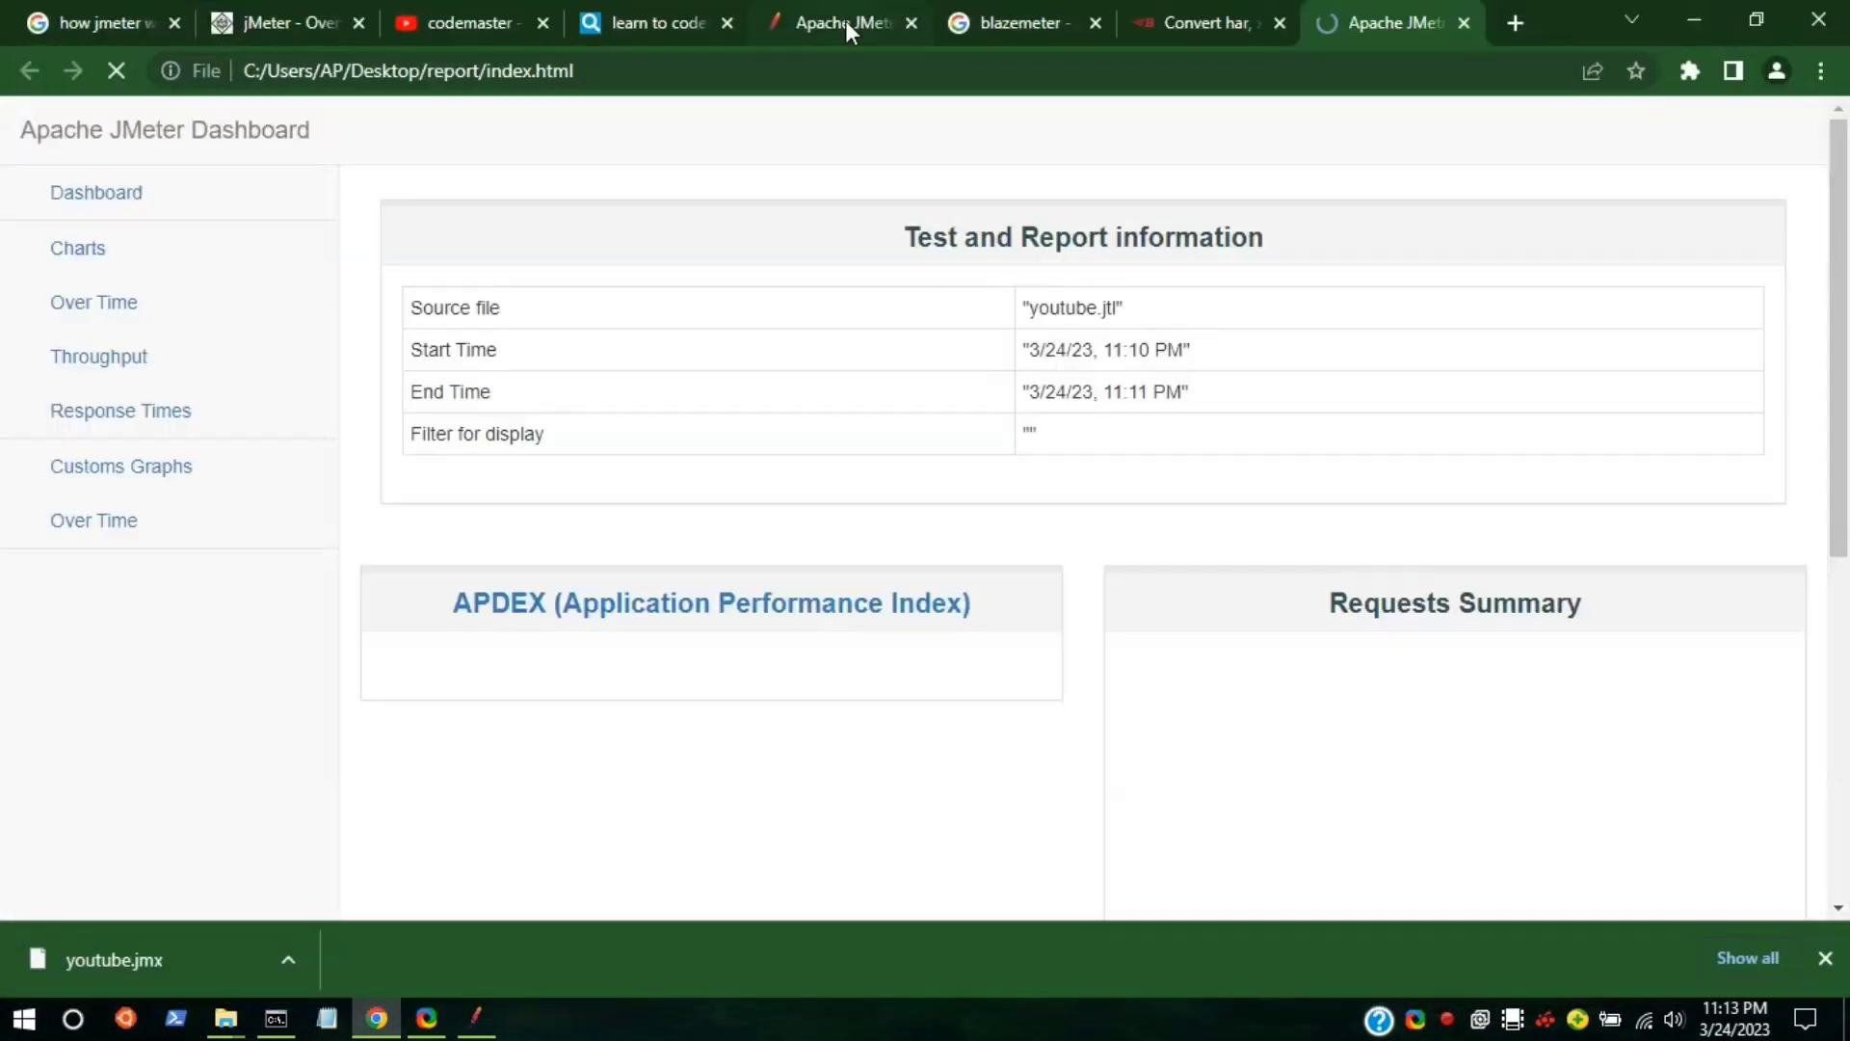
pyautogui.scroll(-2, 1076, 385)
pyautogui.scroll(-2, 1076, 385)
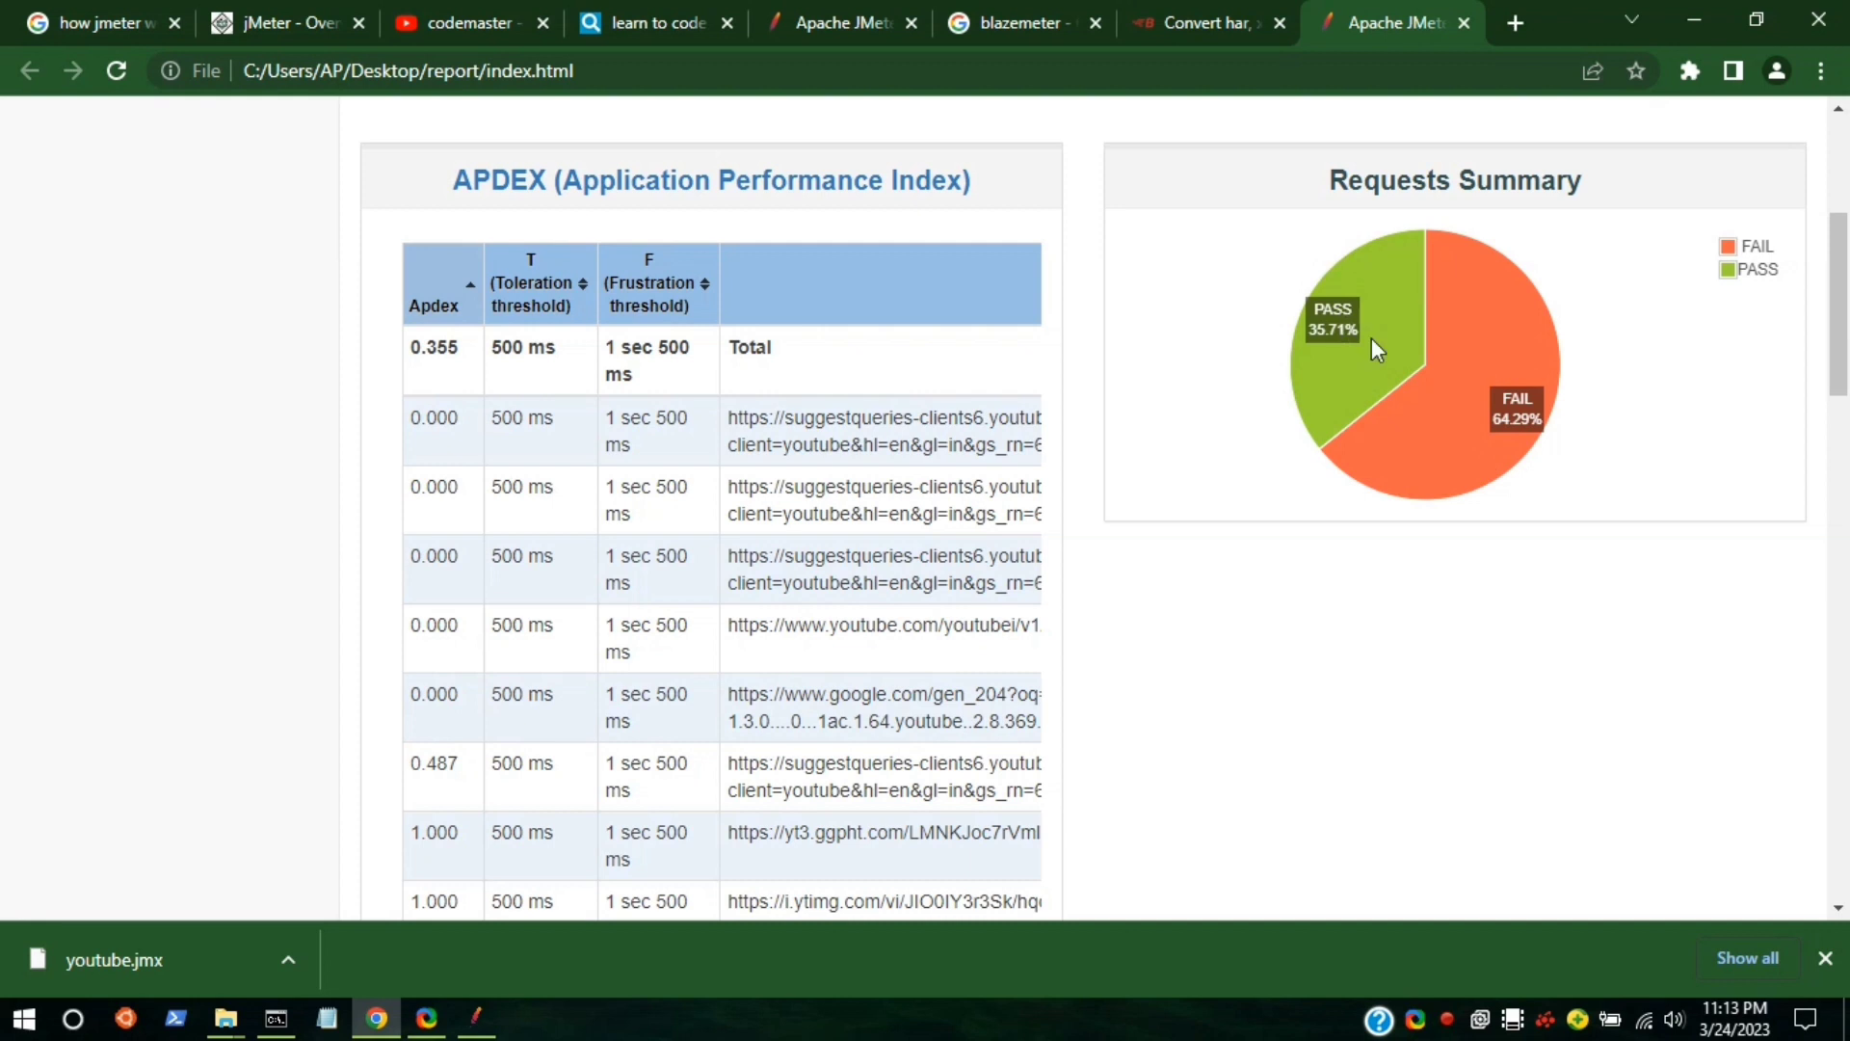
pyautogui.scroll(-1, 1376, 349)
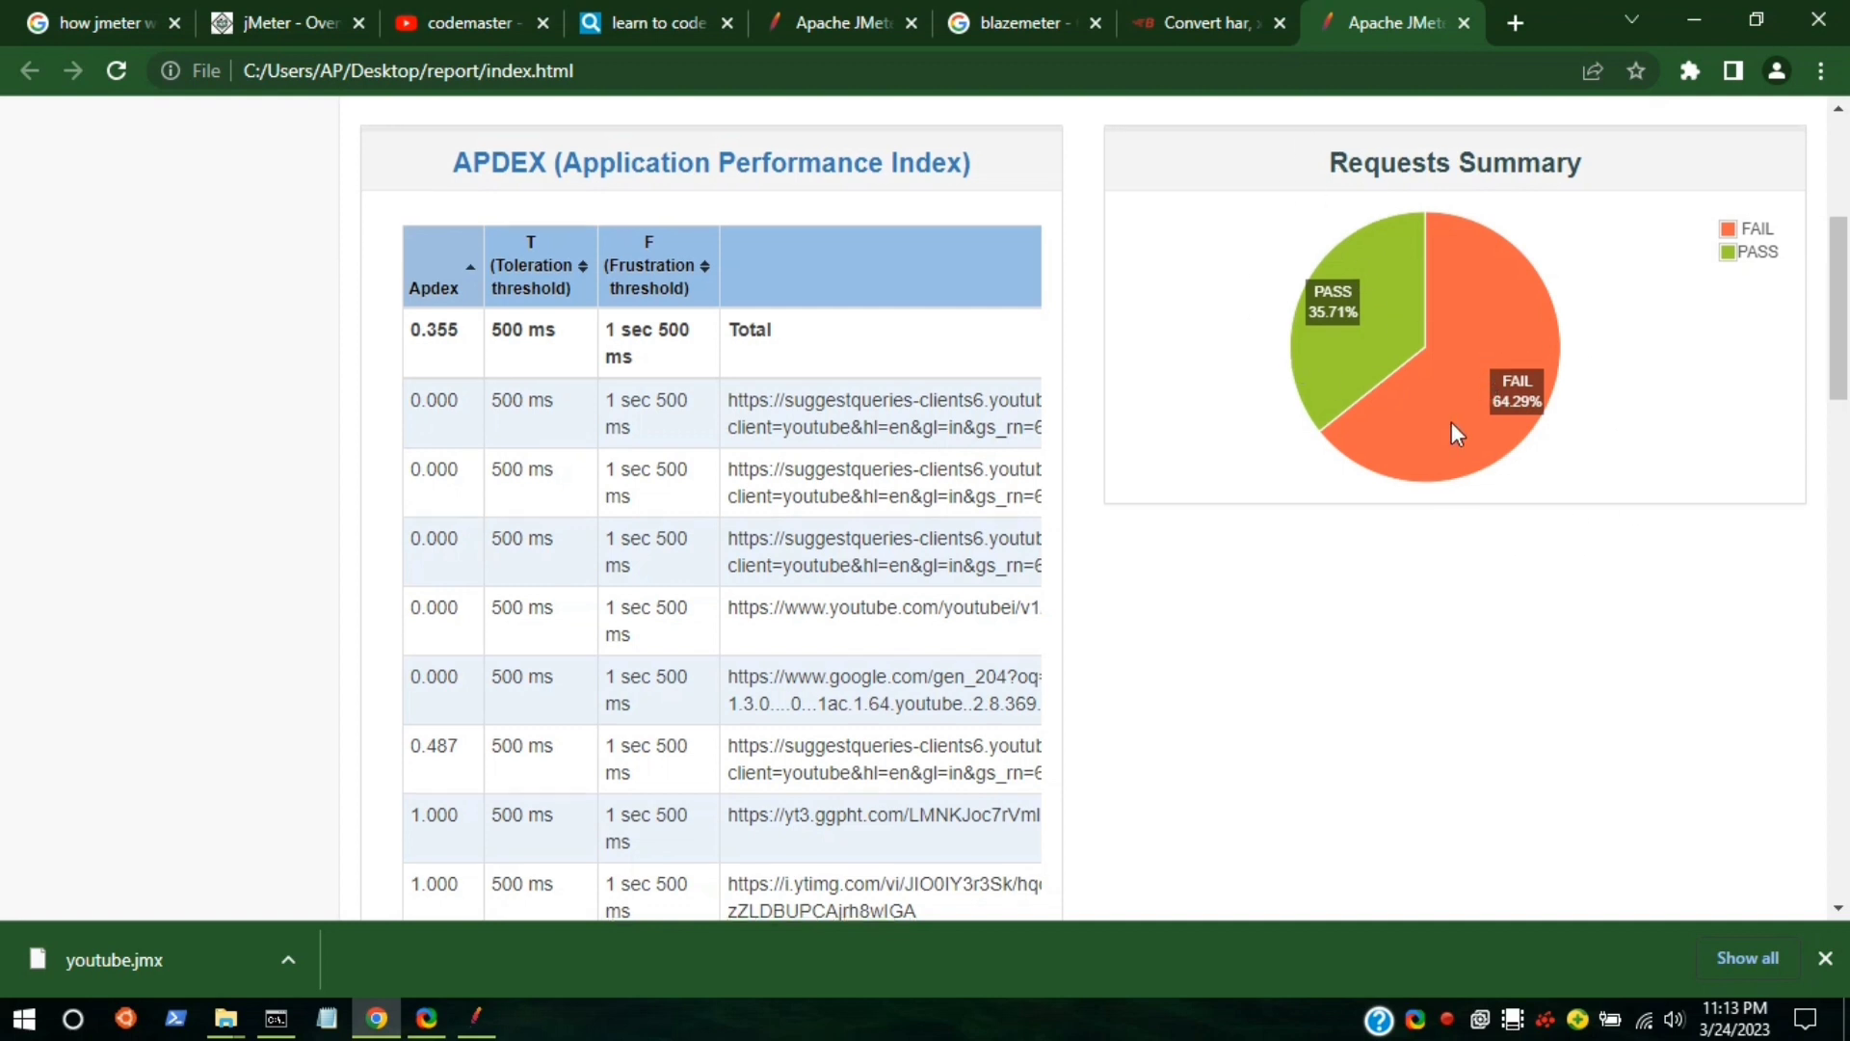
pyautogui.scroll(-3, 1451, 422)
pyautogui.scroll(-2, 1451, 422)
pyautogui.scroll(-5, 1452, 424)
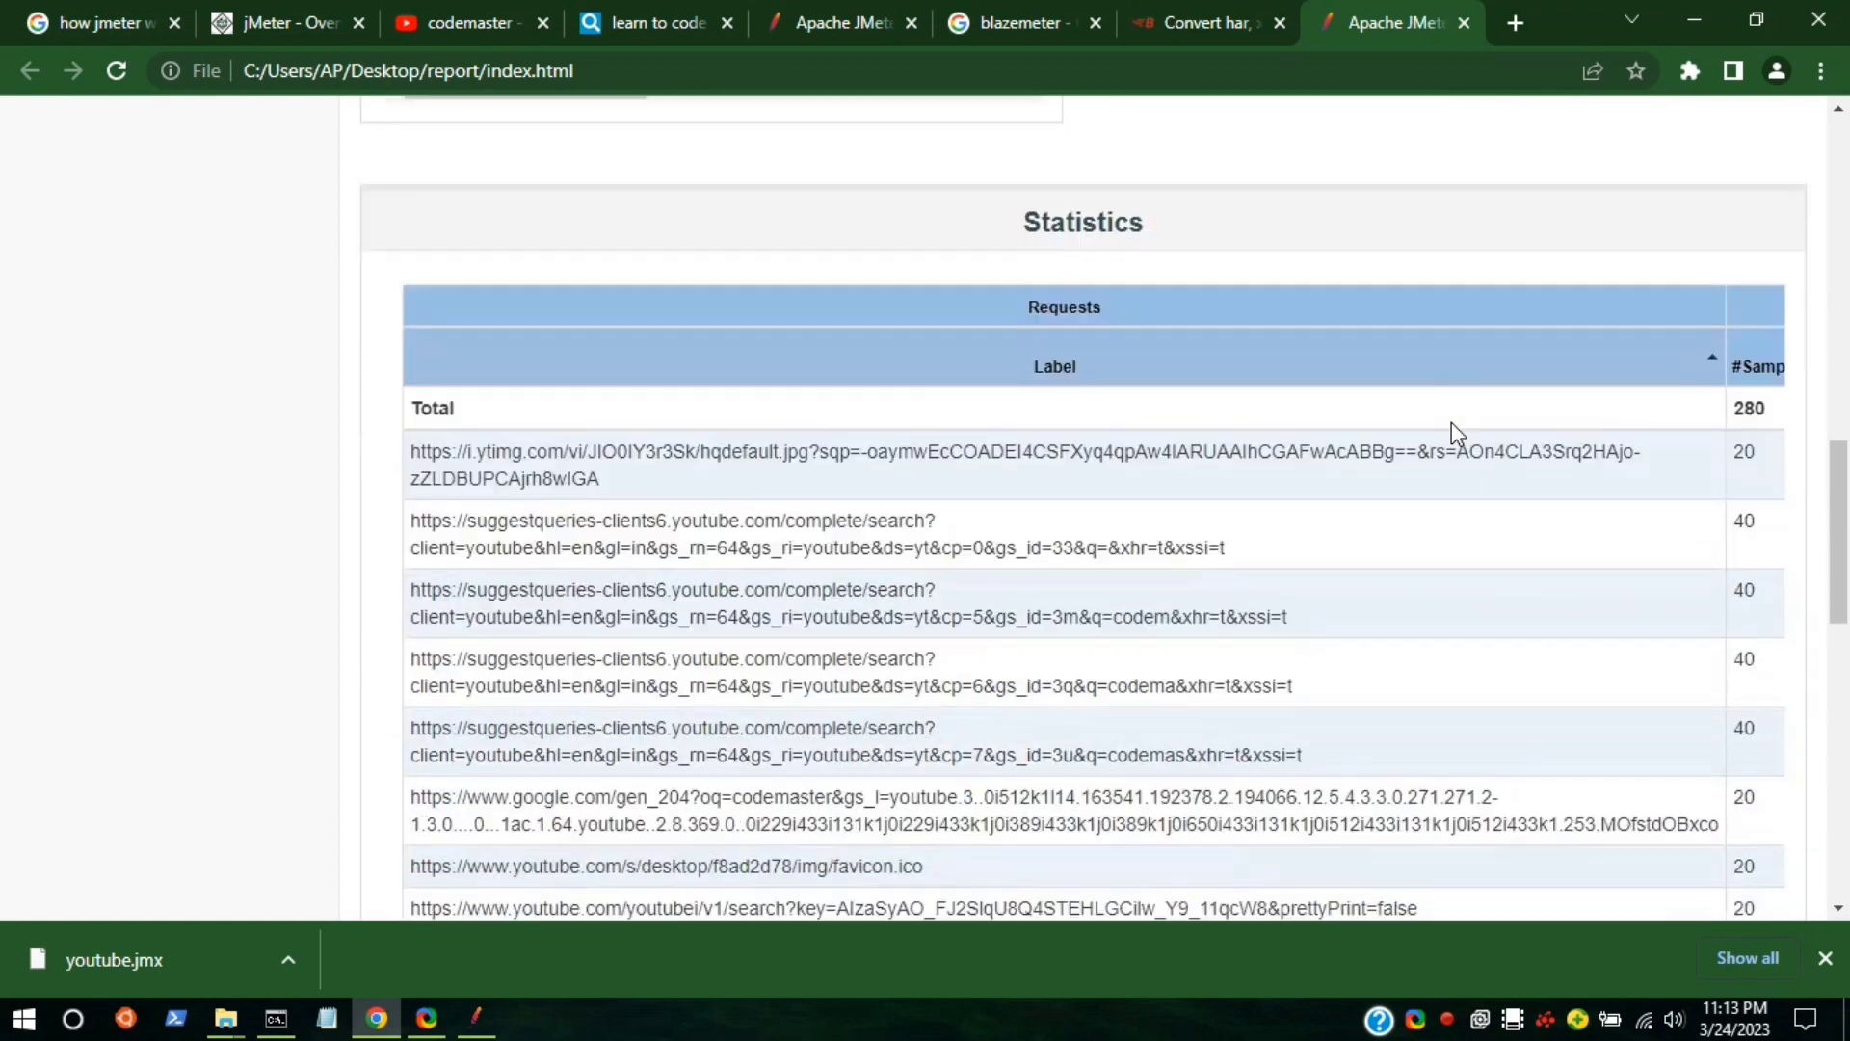
pyautogui.scroll(-1, 1451, 424)
pyautogui.hscroll(10, 1452, 422)
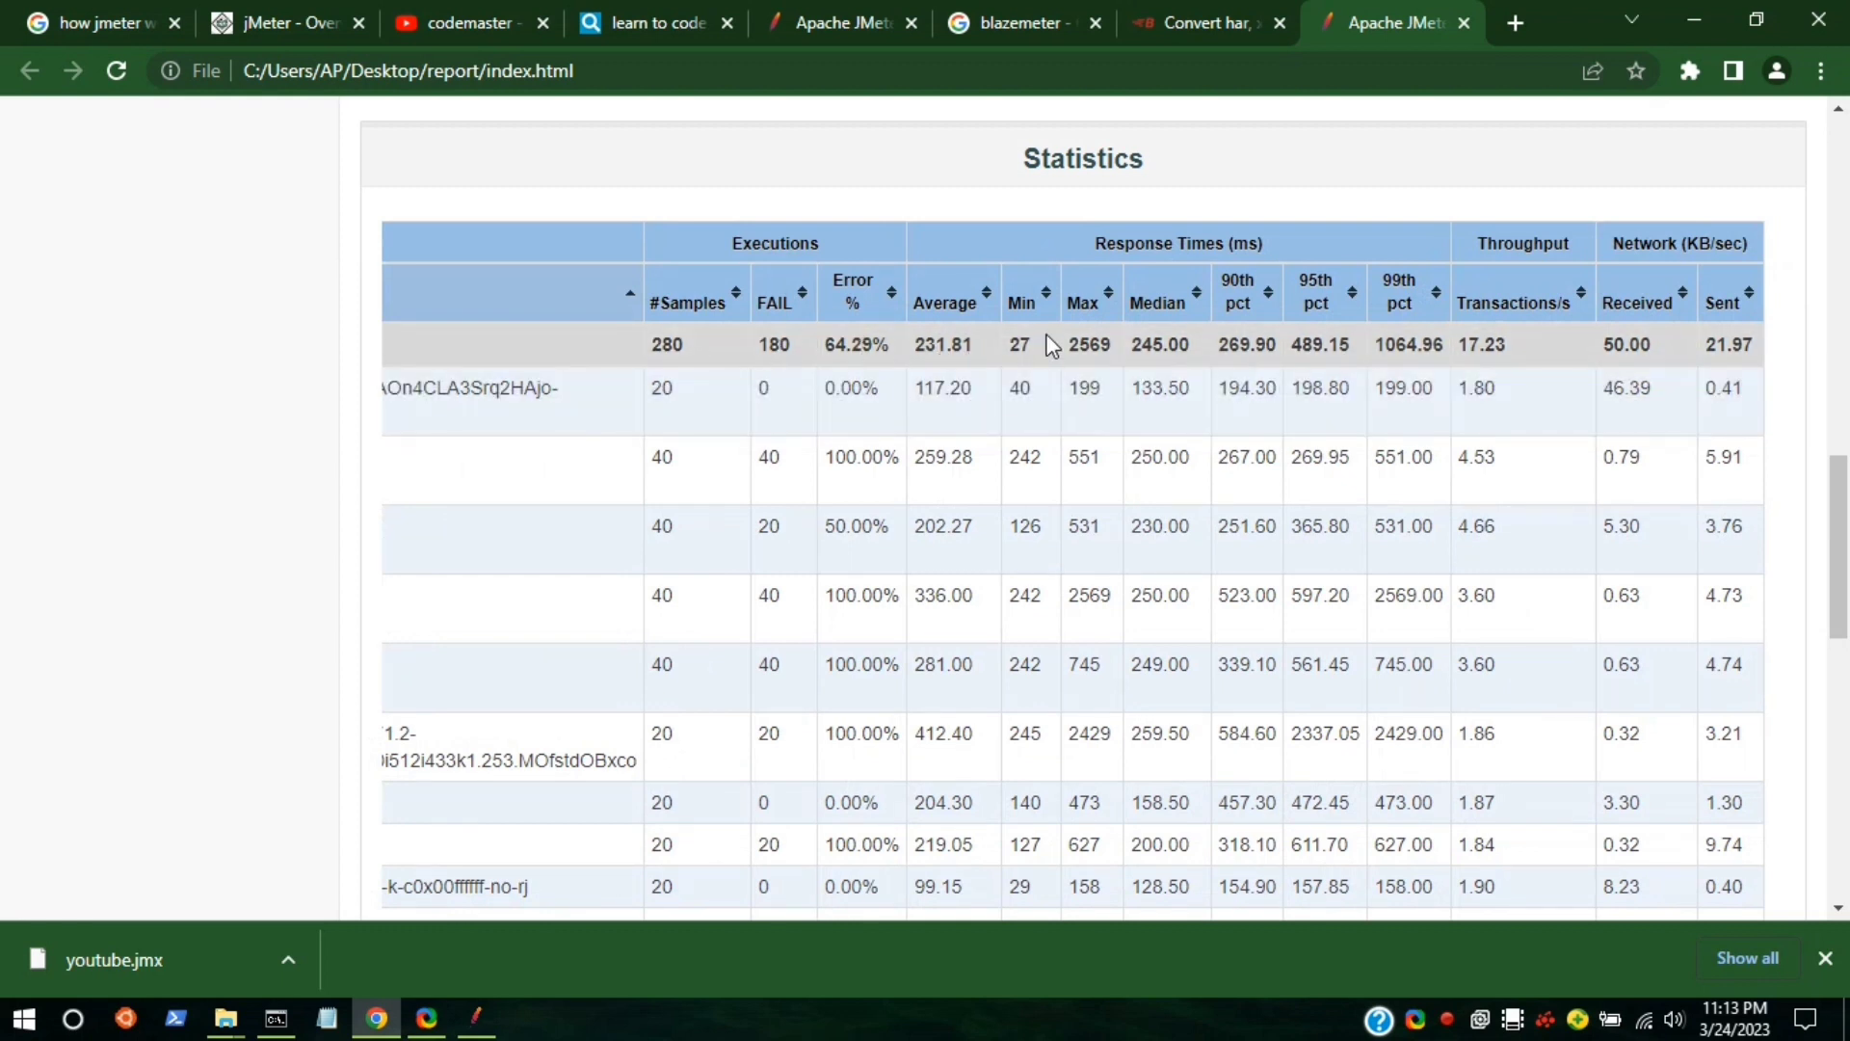
pyautogui.scroll(-15, 1084, 332)
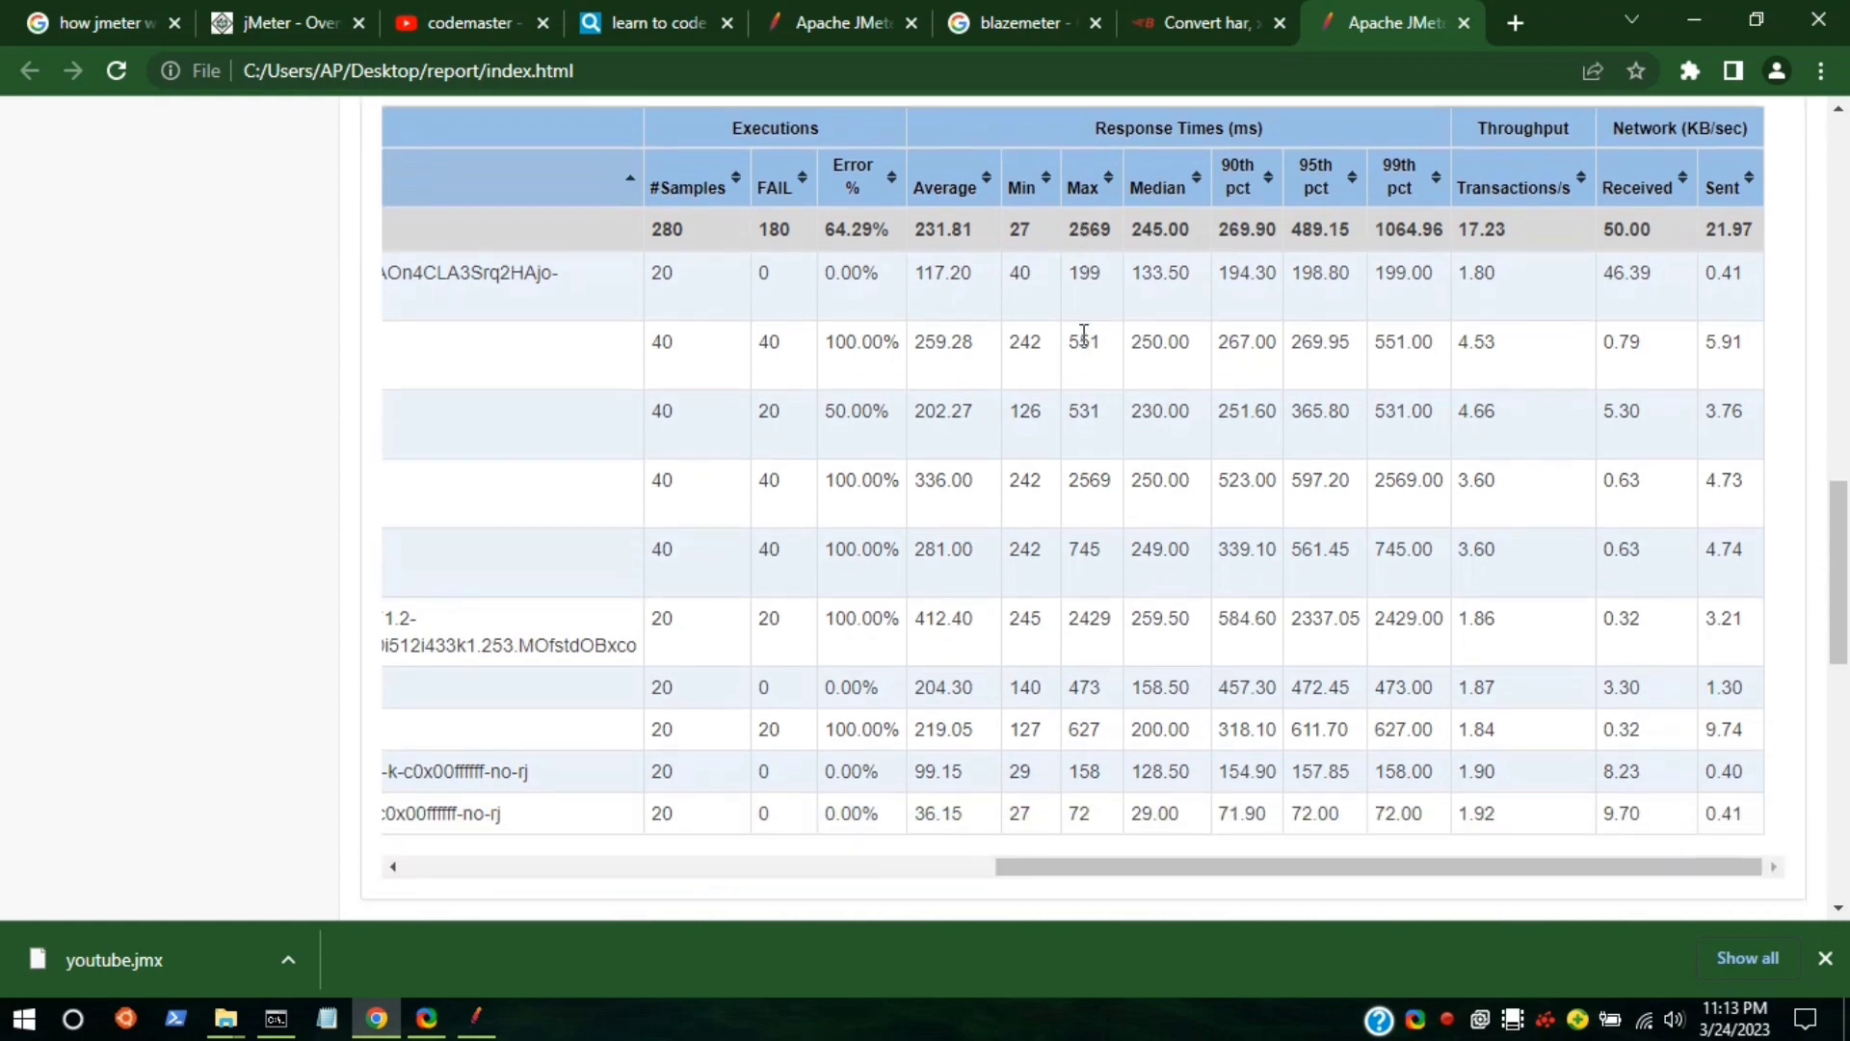
pyautogui.scroll(20, 1083, 336)
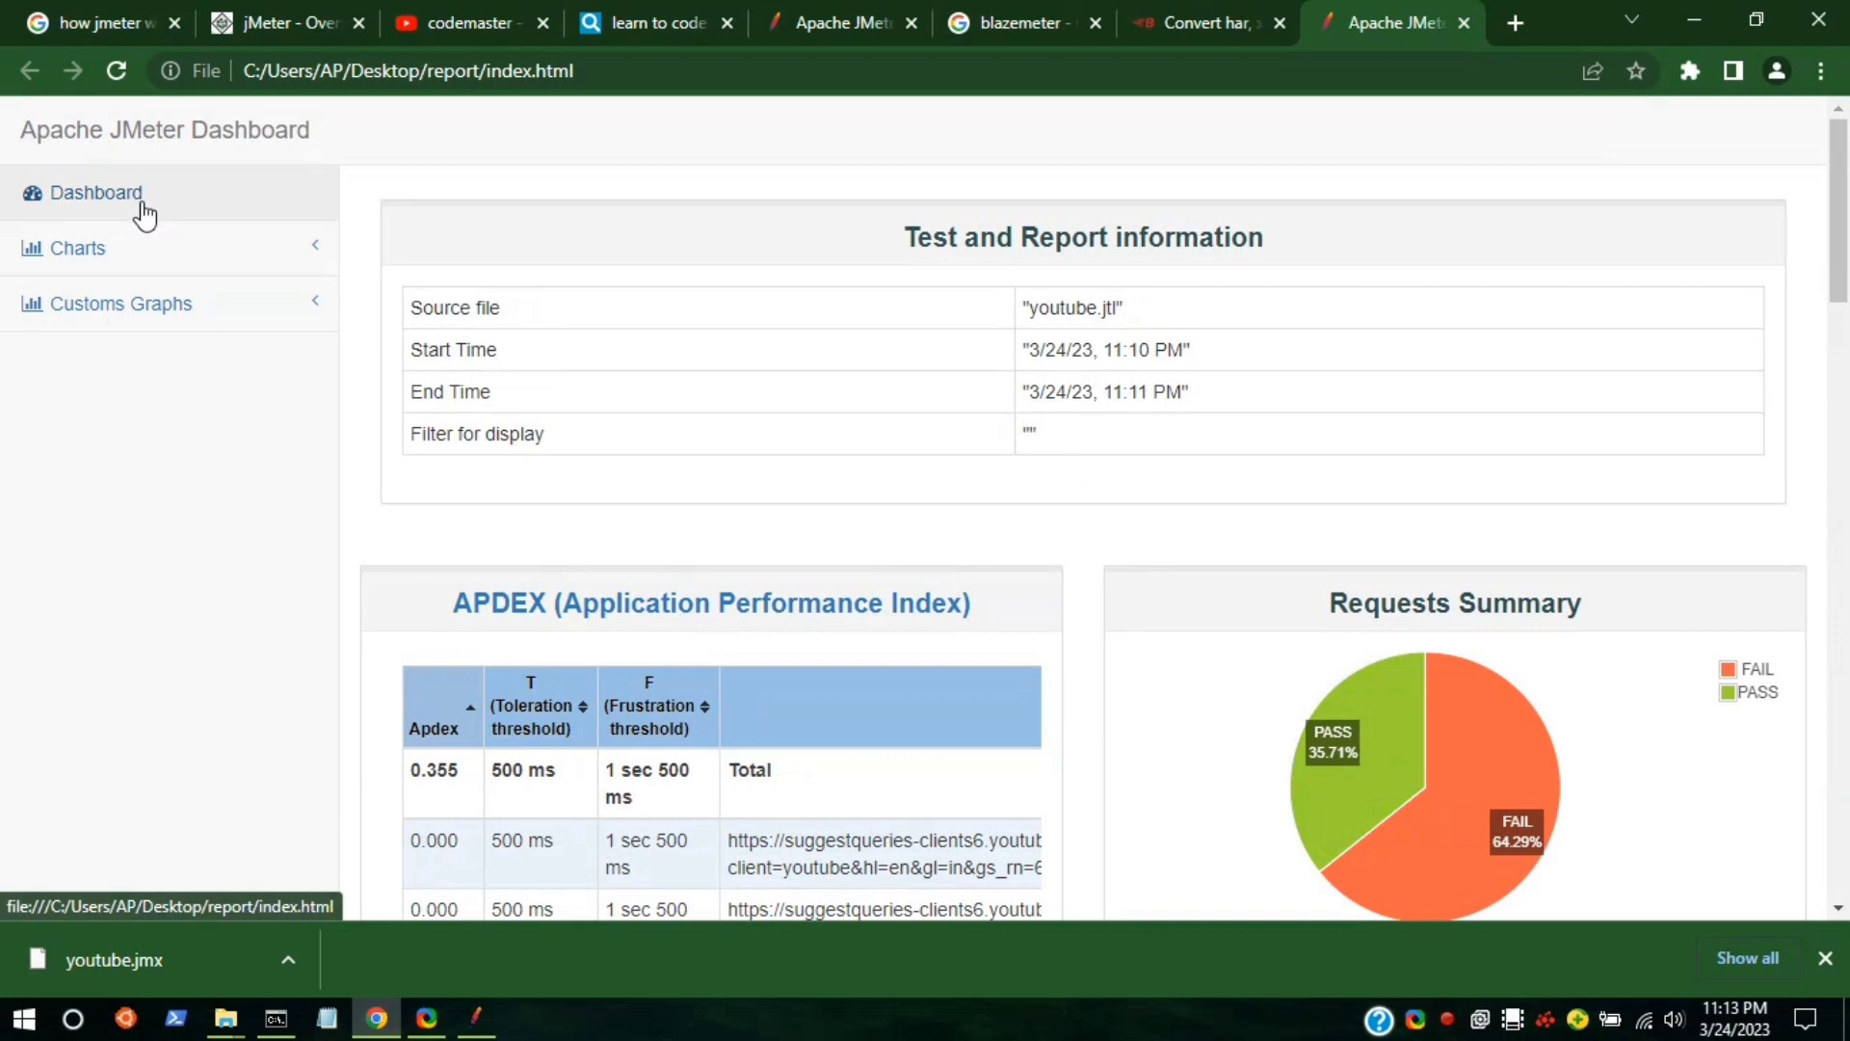
# Go to the dashboard's Charts > Response Times page.
pyautogui.click(152, 300)
pyautogui.click(167, 249)
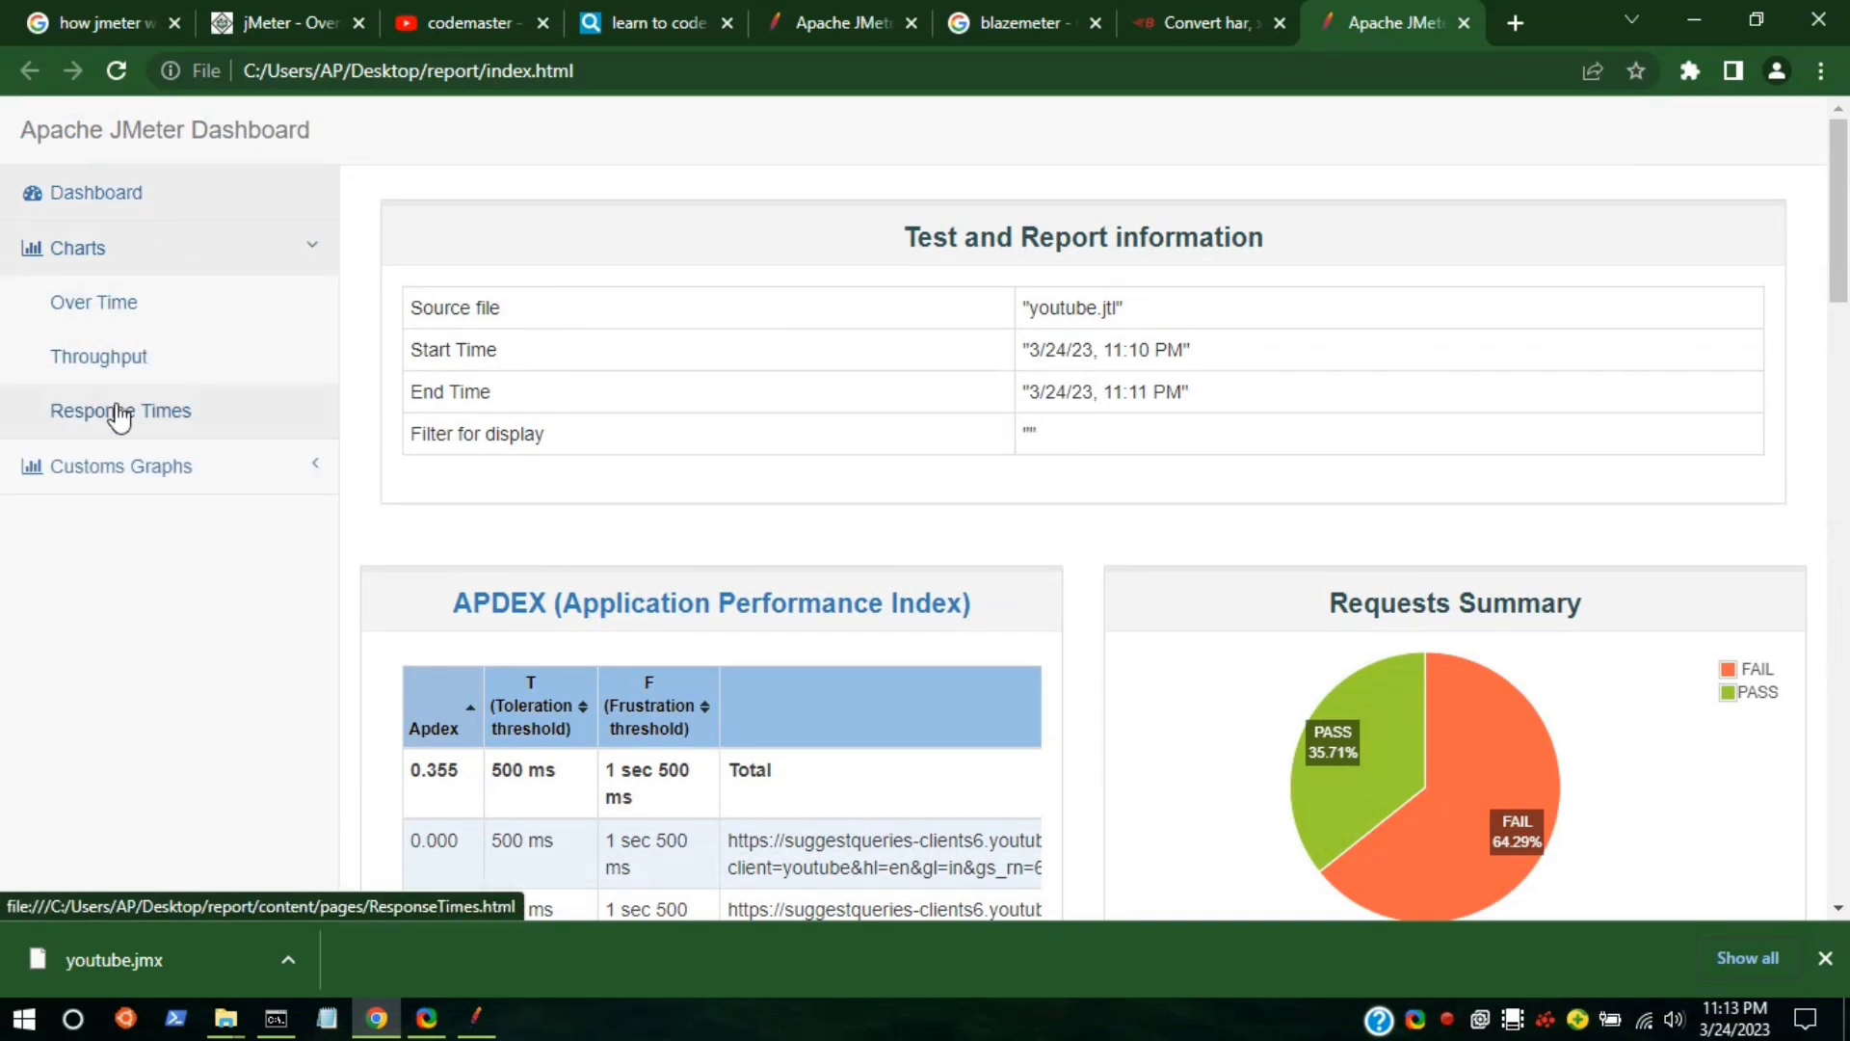
pyautogui.click(120, 416)
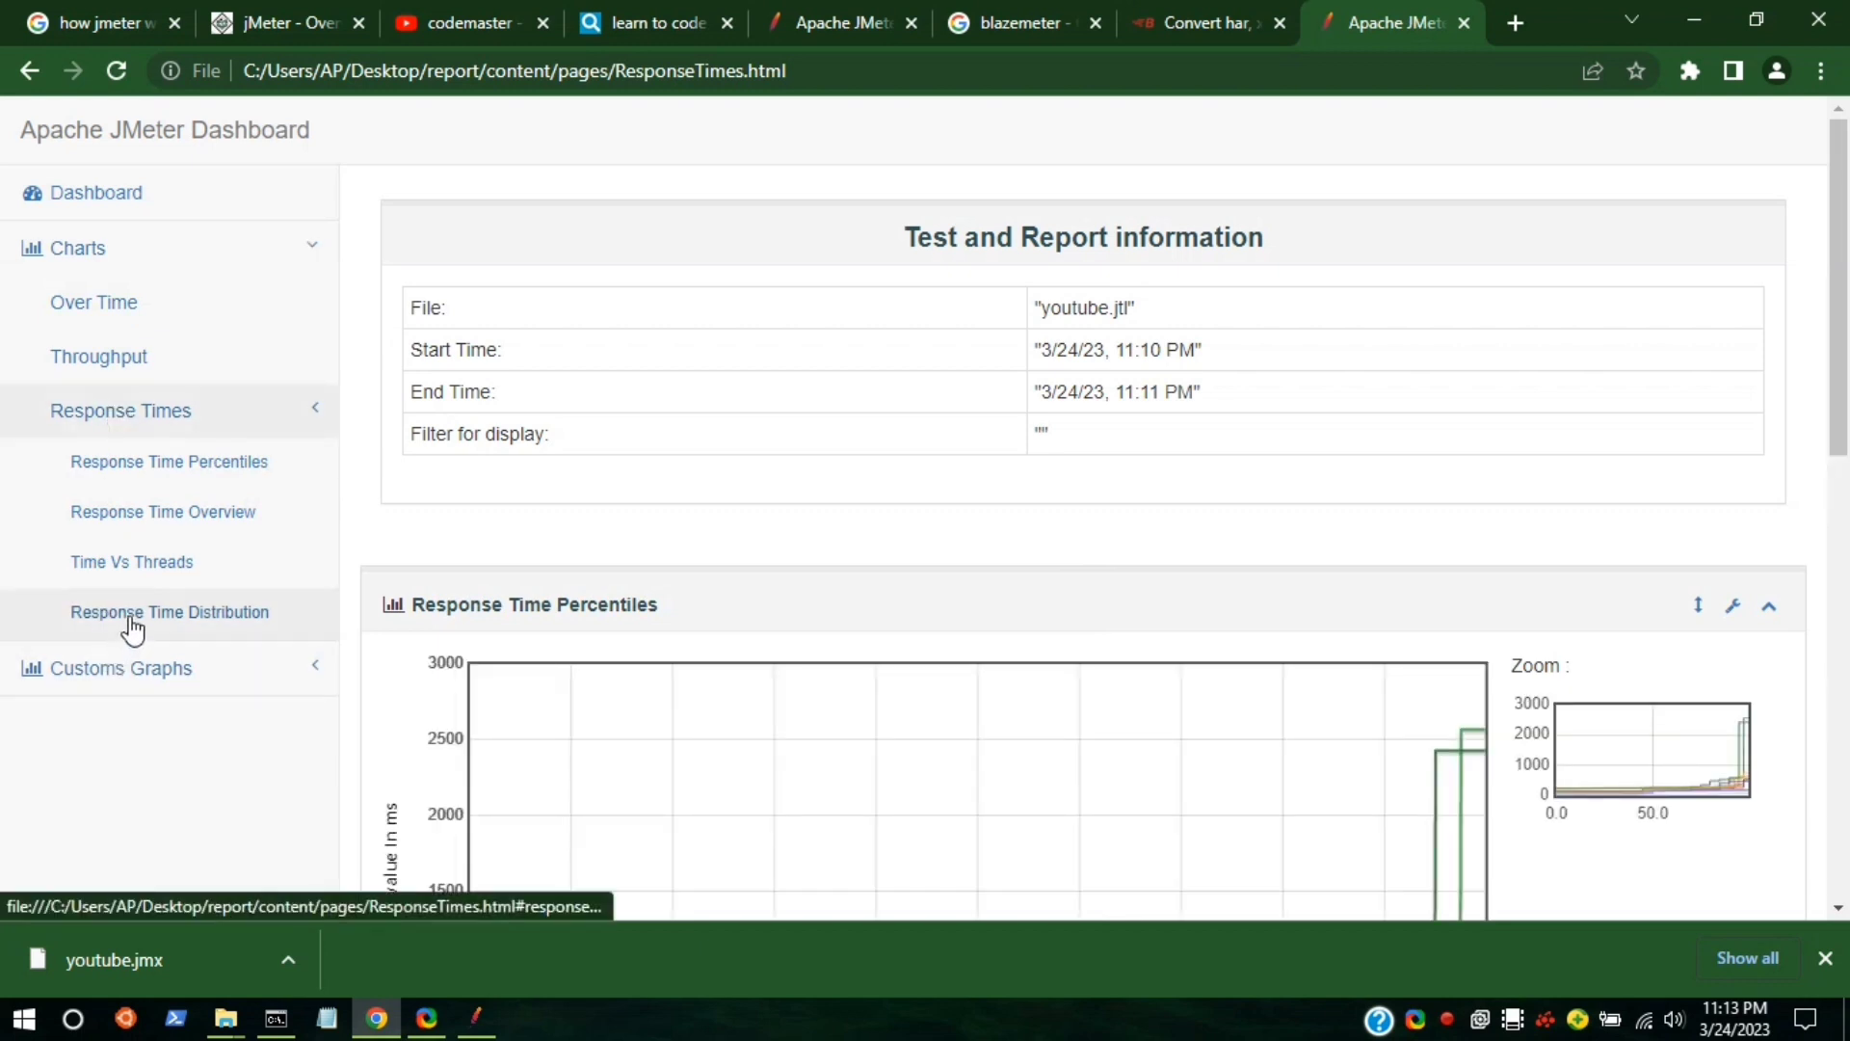
pyautogui.click(200, 475)
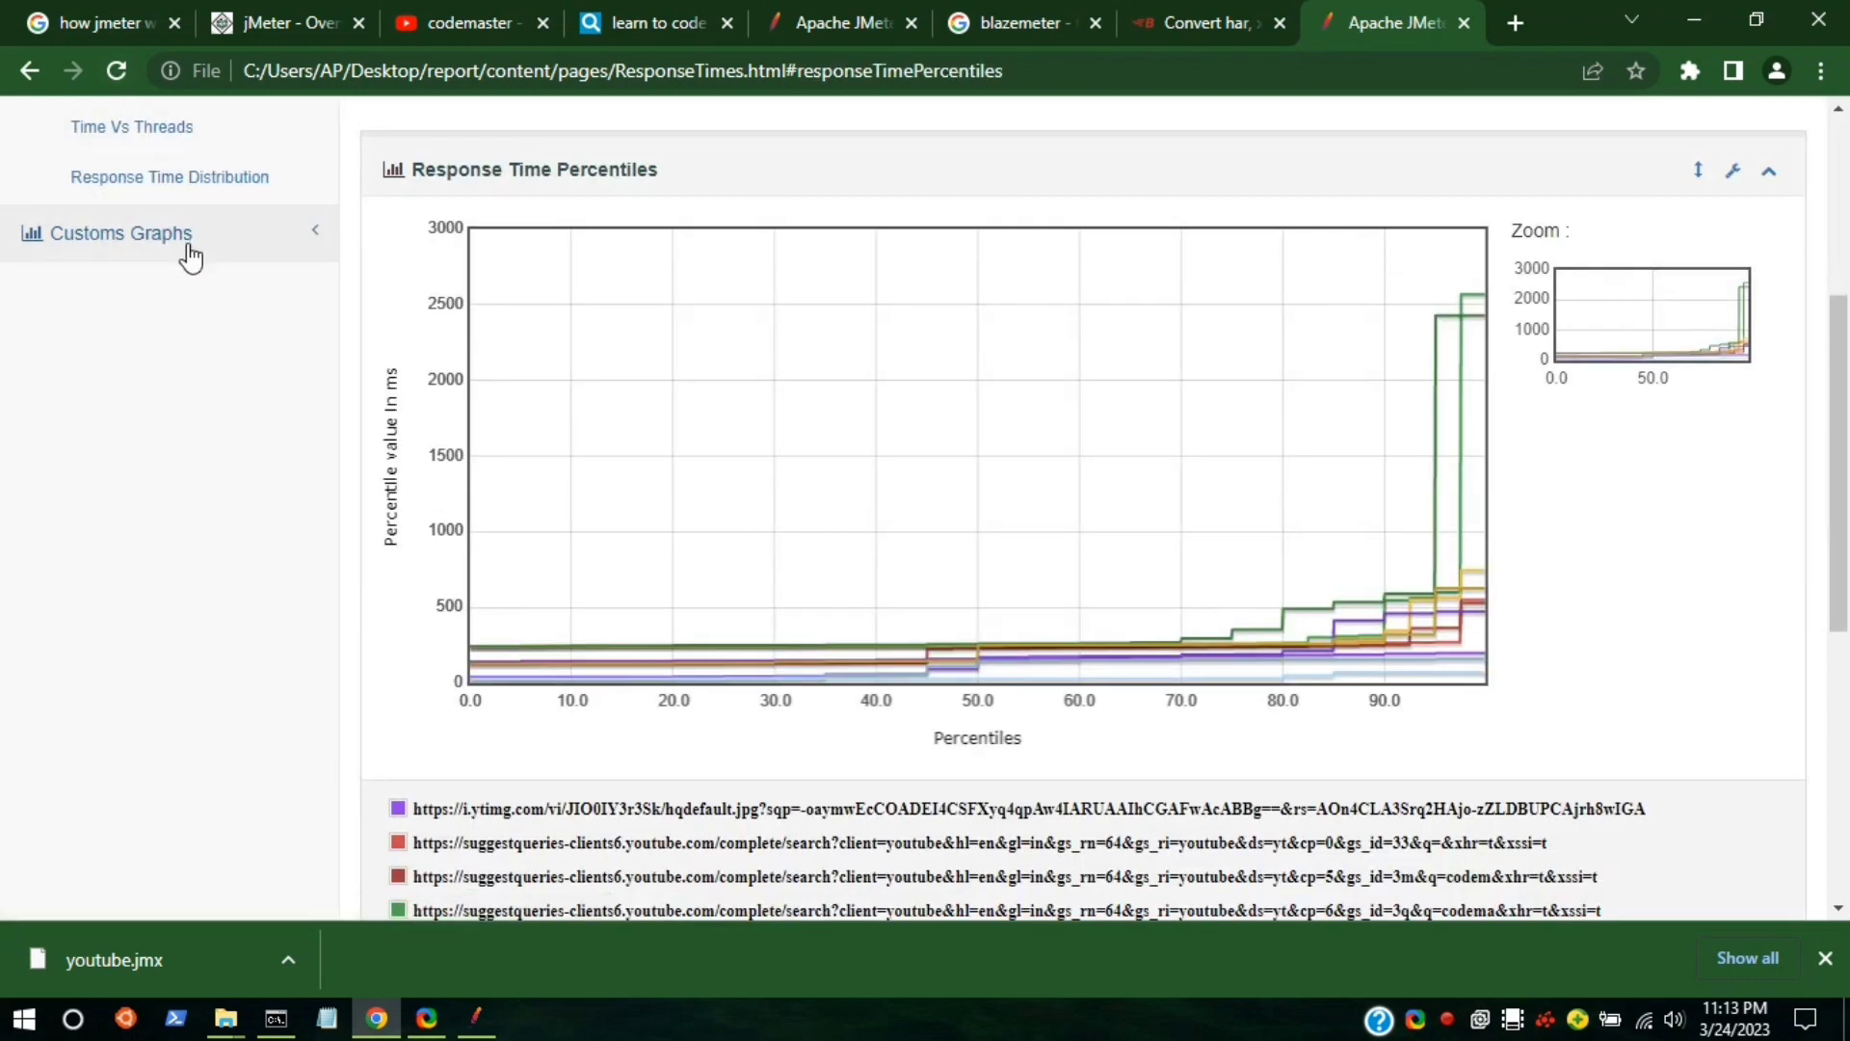
pyautogui.scroll(-7, 566, 382)
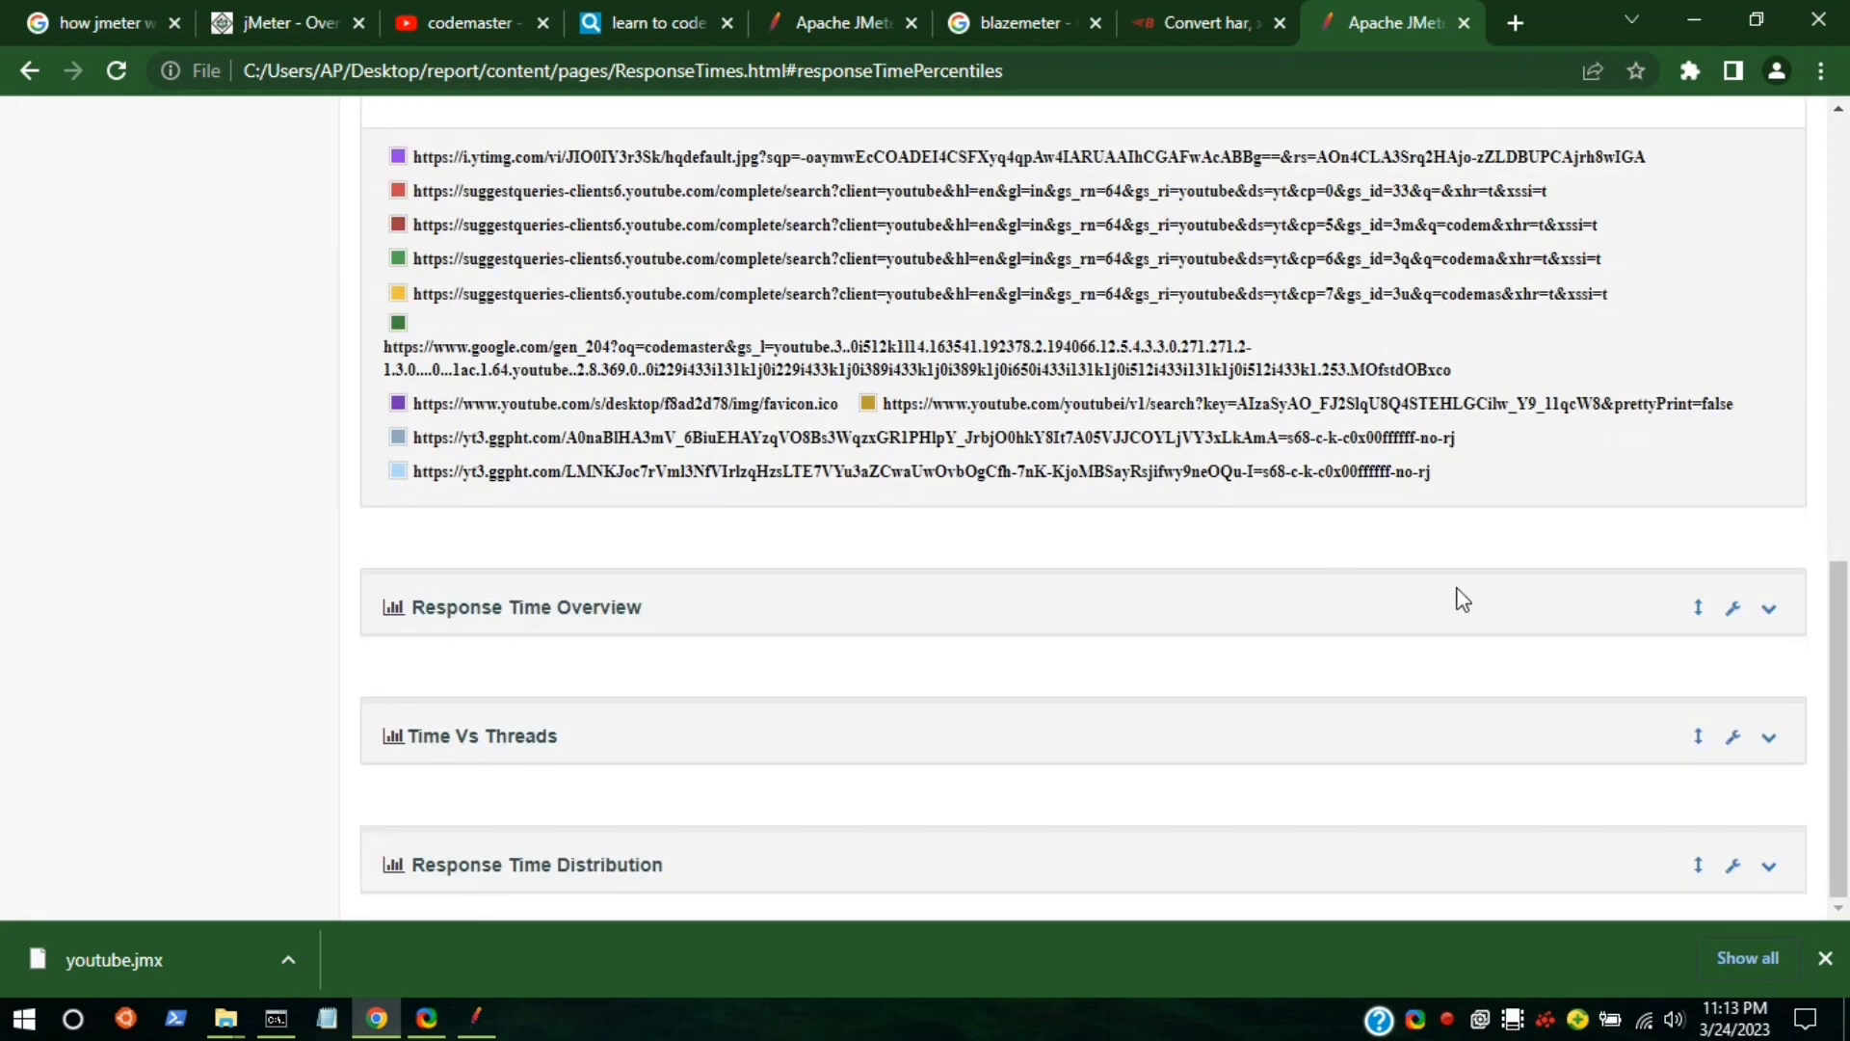
# Expand the Response Time Overview, Time Vs Threads and Response Time Distribution charts.
pyautogui.click(1769, 608)
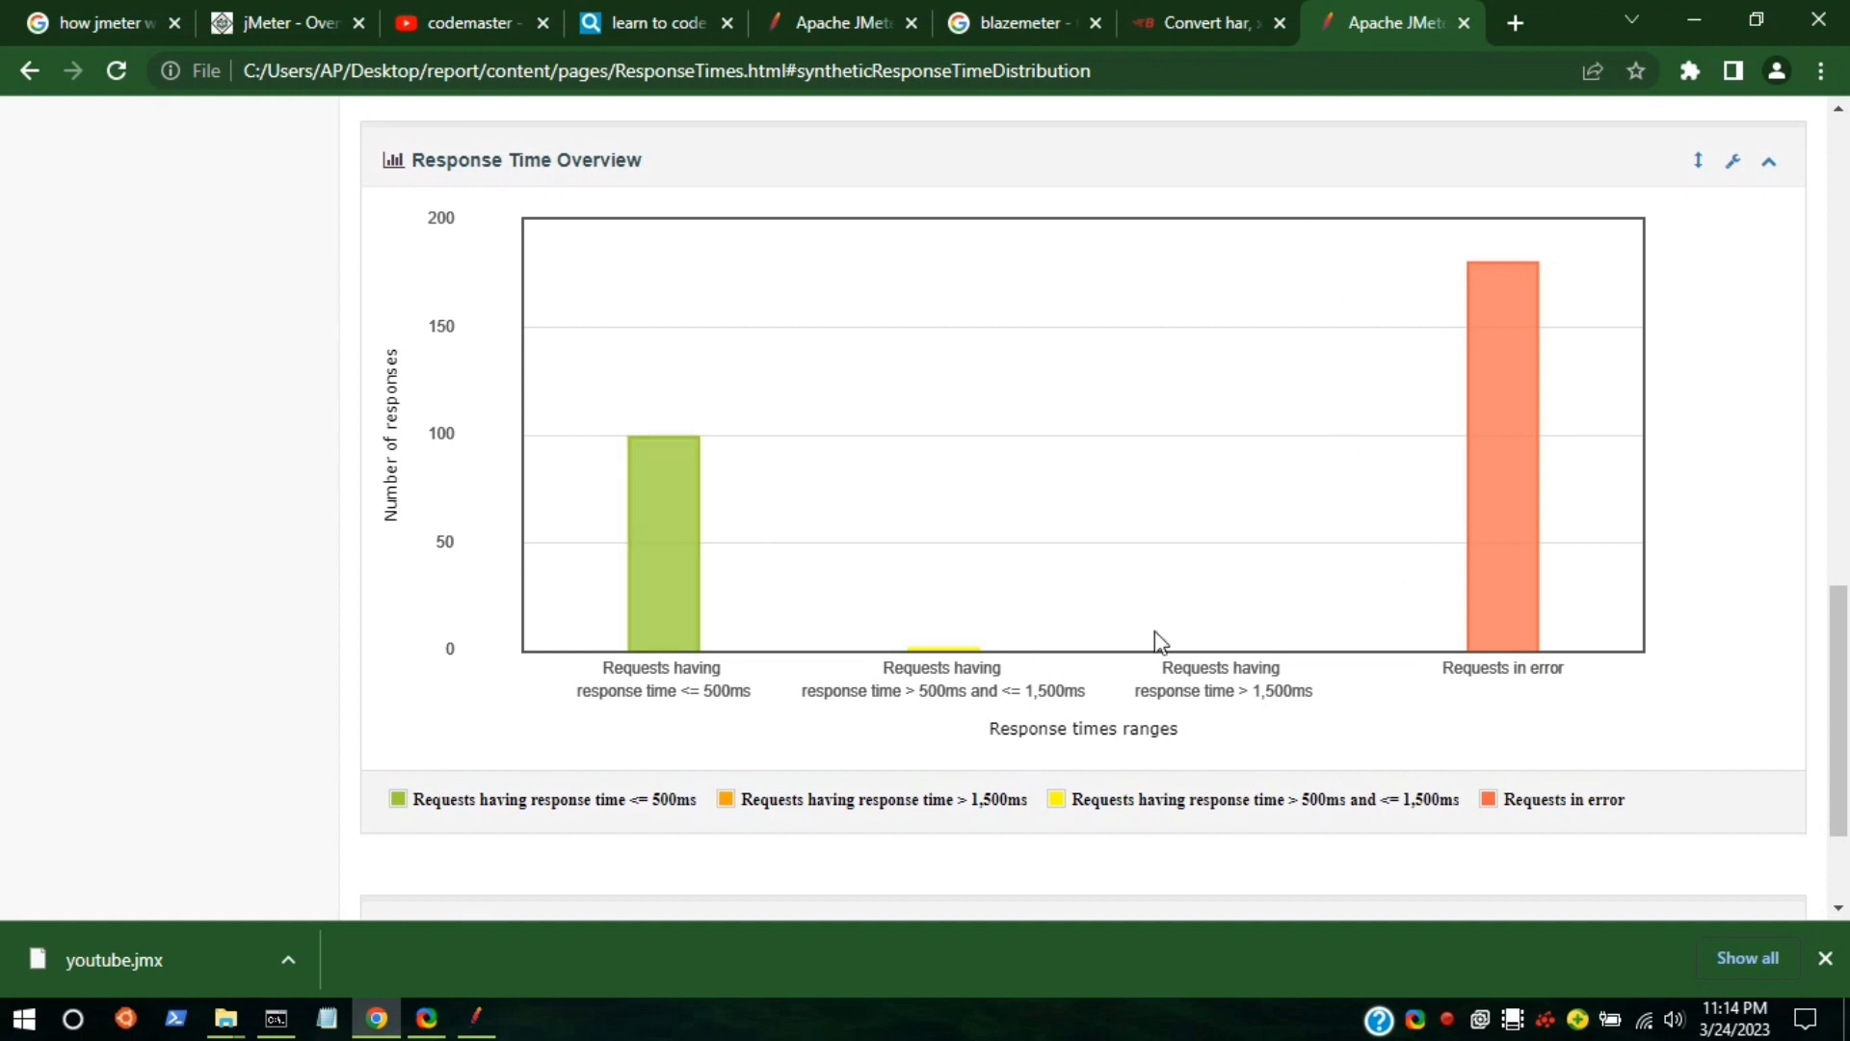
pyautogui.scroll(-2, 1446, 694)
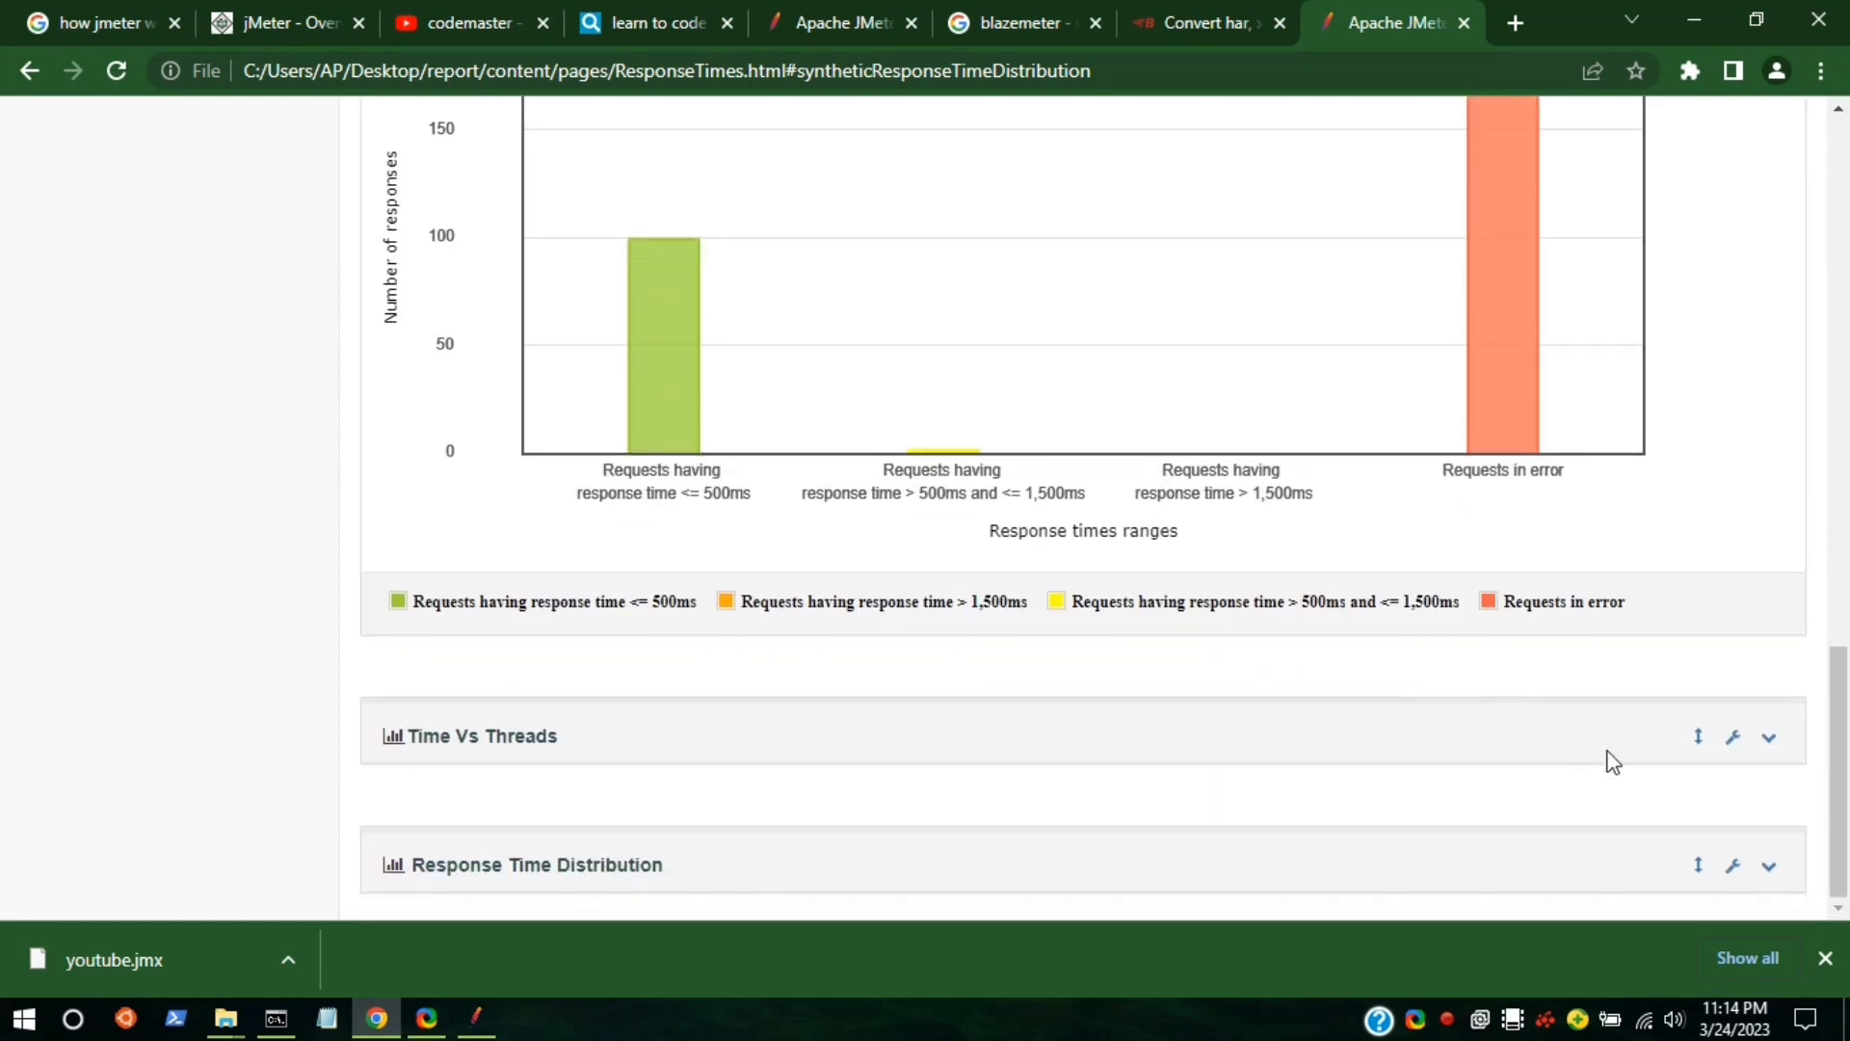
pyautogui.click(1769, 737)
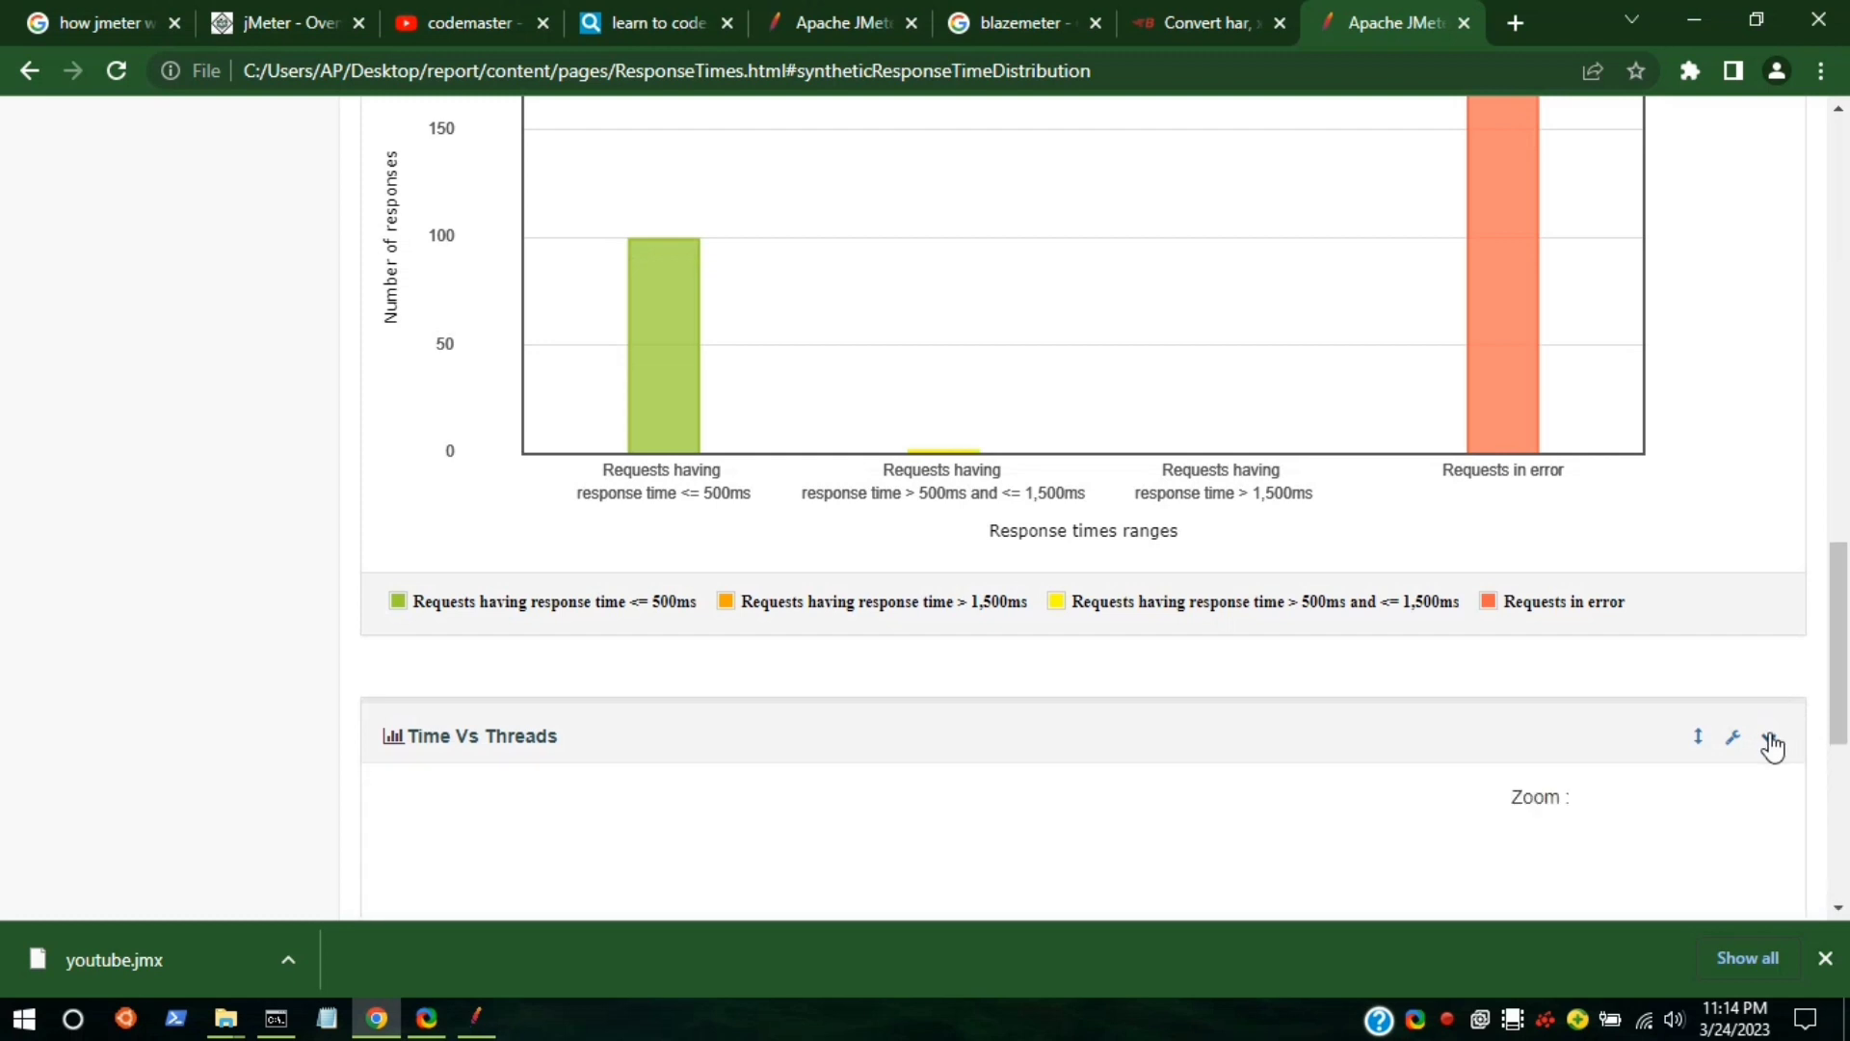
pyautogui.scroll(-7, 1323, 740)
pyautogui.scroll(5, 1323, 741)
pyautogui.scroll(-6, 1324, 740)
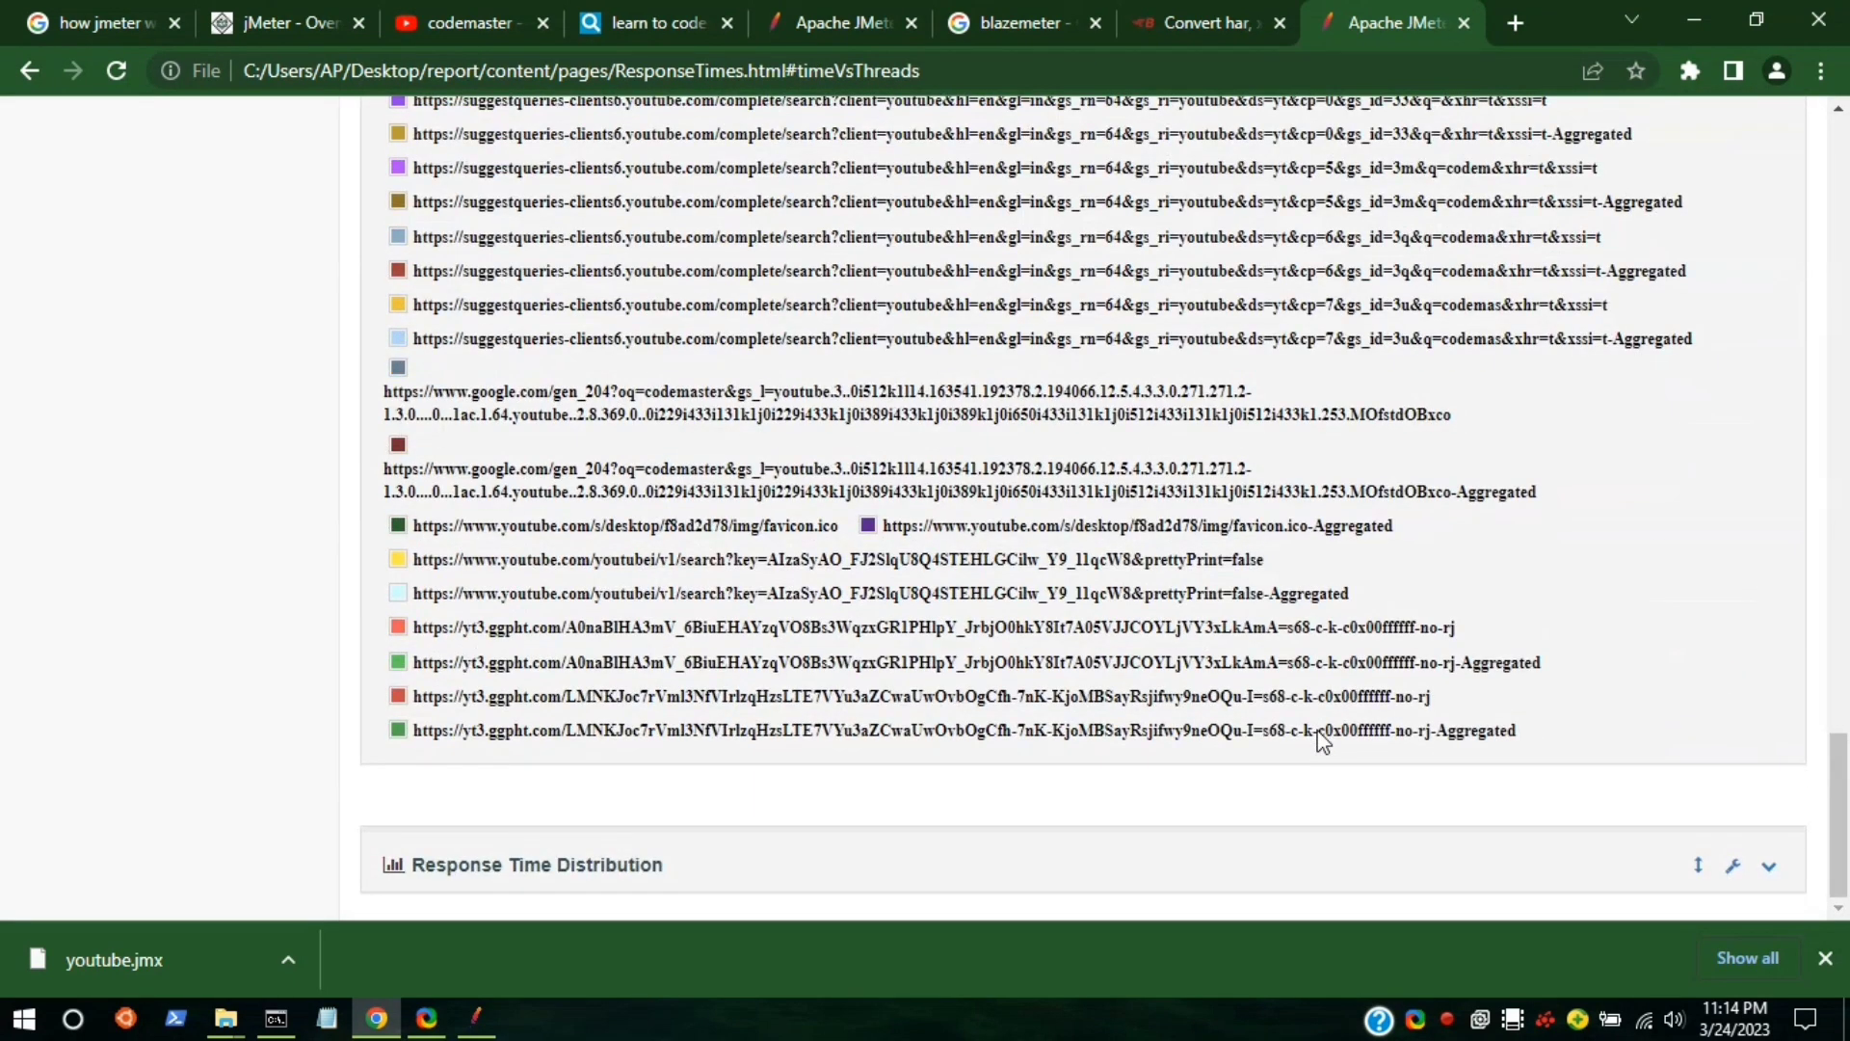
pyautogui.click(1770, 866)
pyautogui.scroll(-2, 1220, 663)
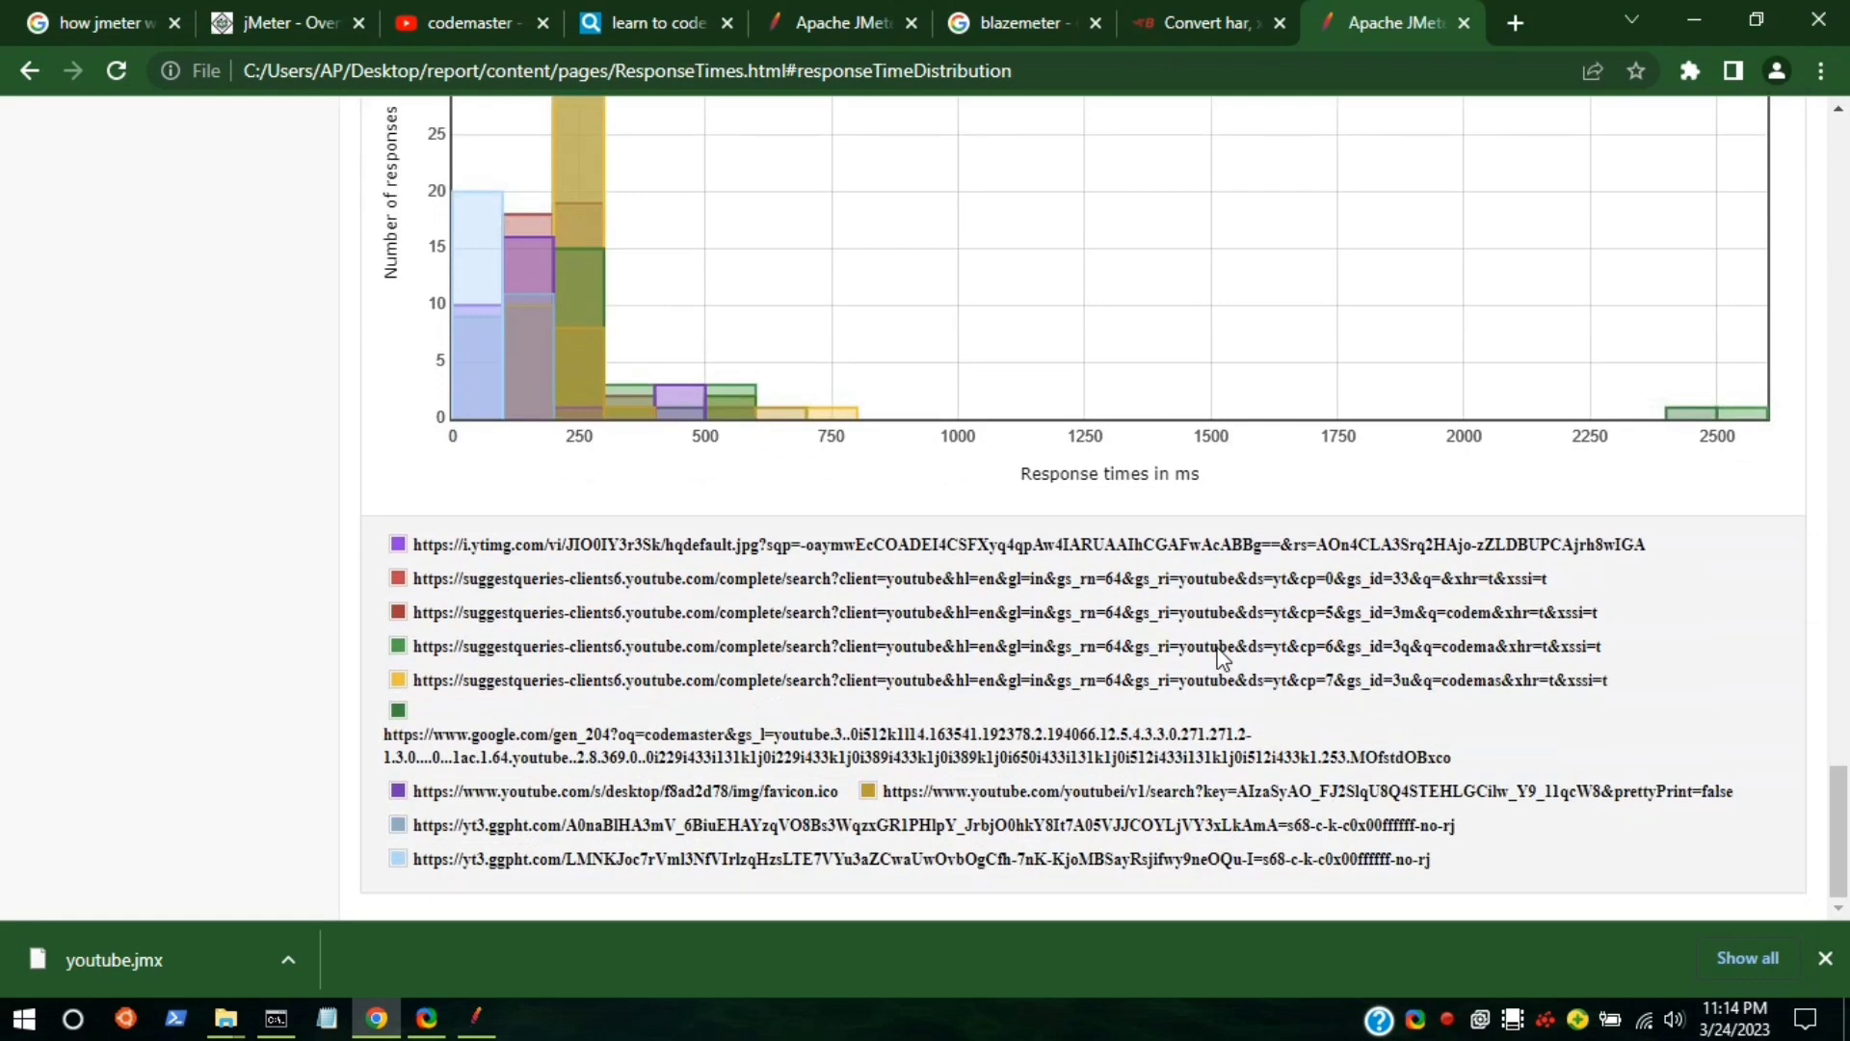
pyautogui.scroll(2, 1221, 662)
pyautogui.moveTo(1749, 644)
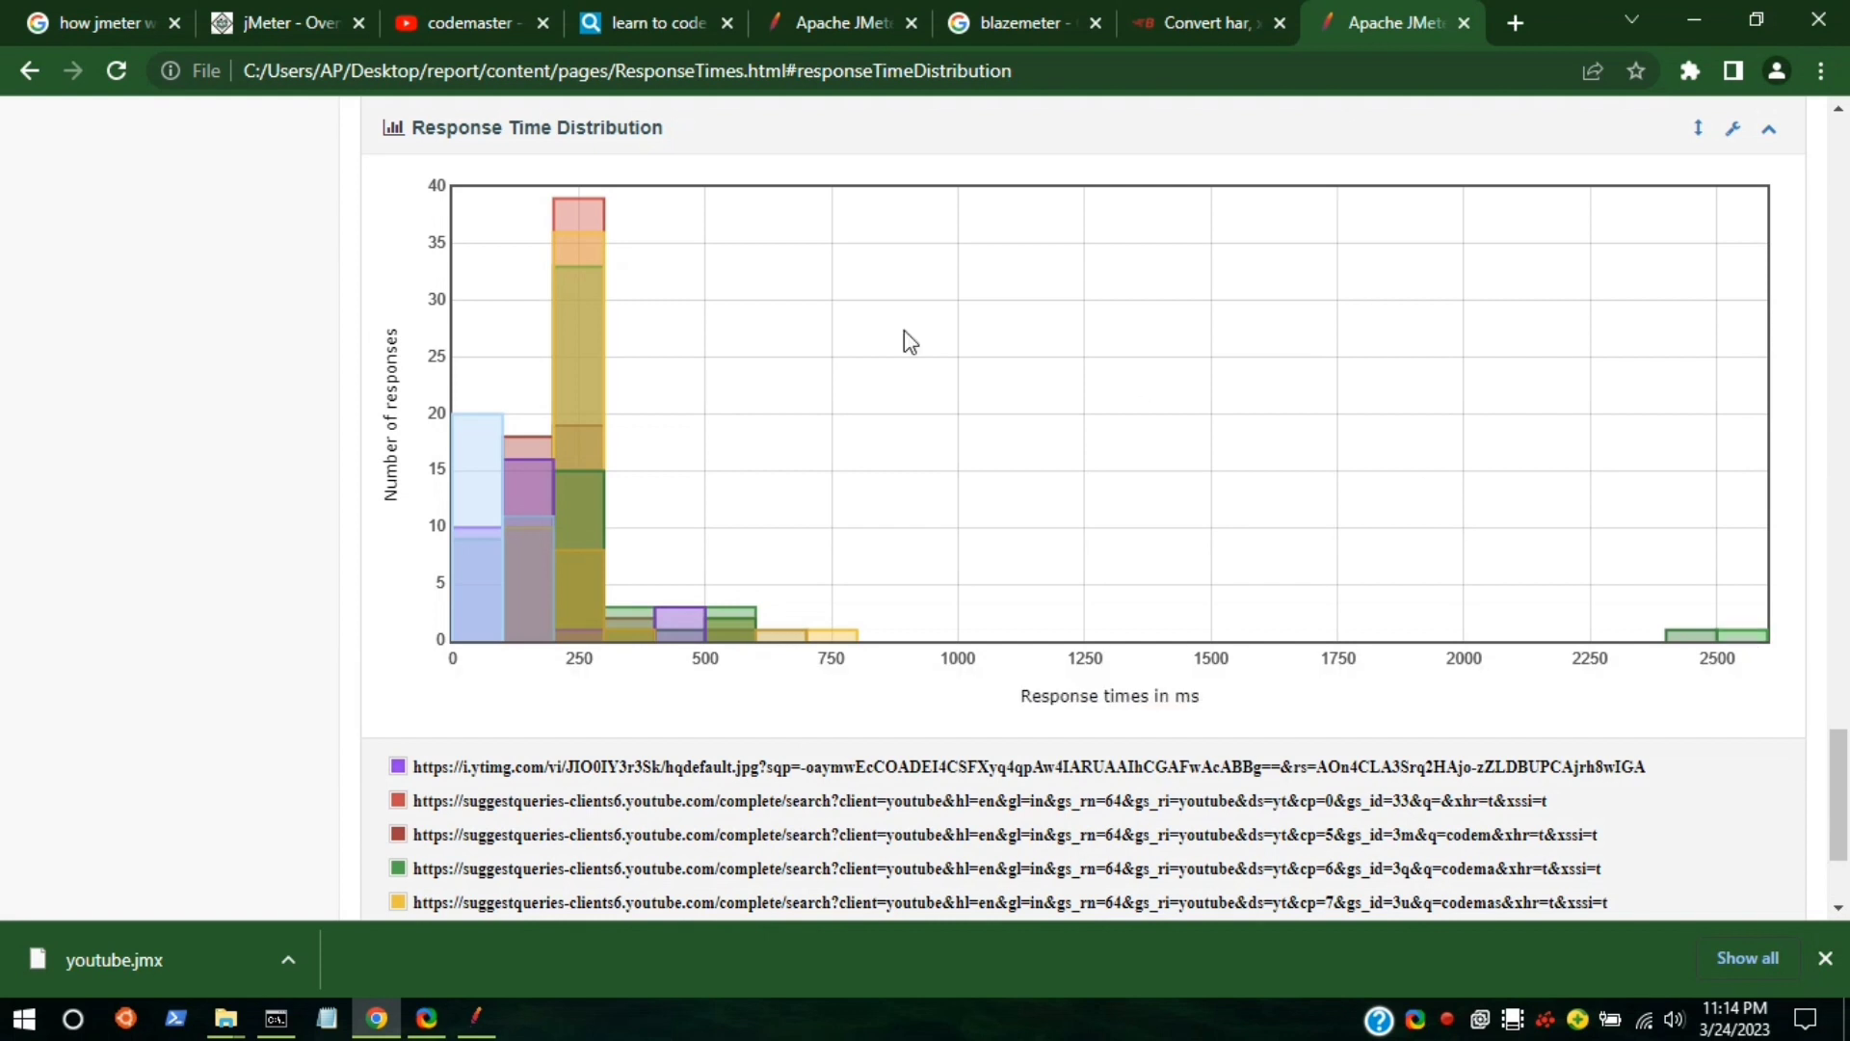
pyautogui.moveTo(601, 212)
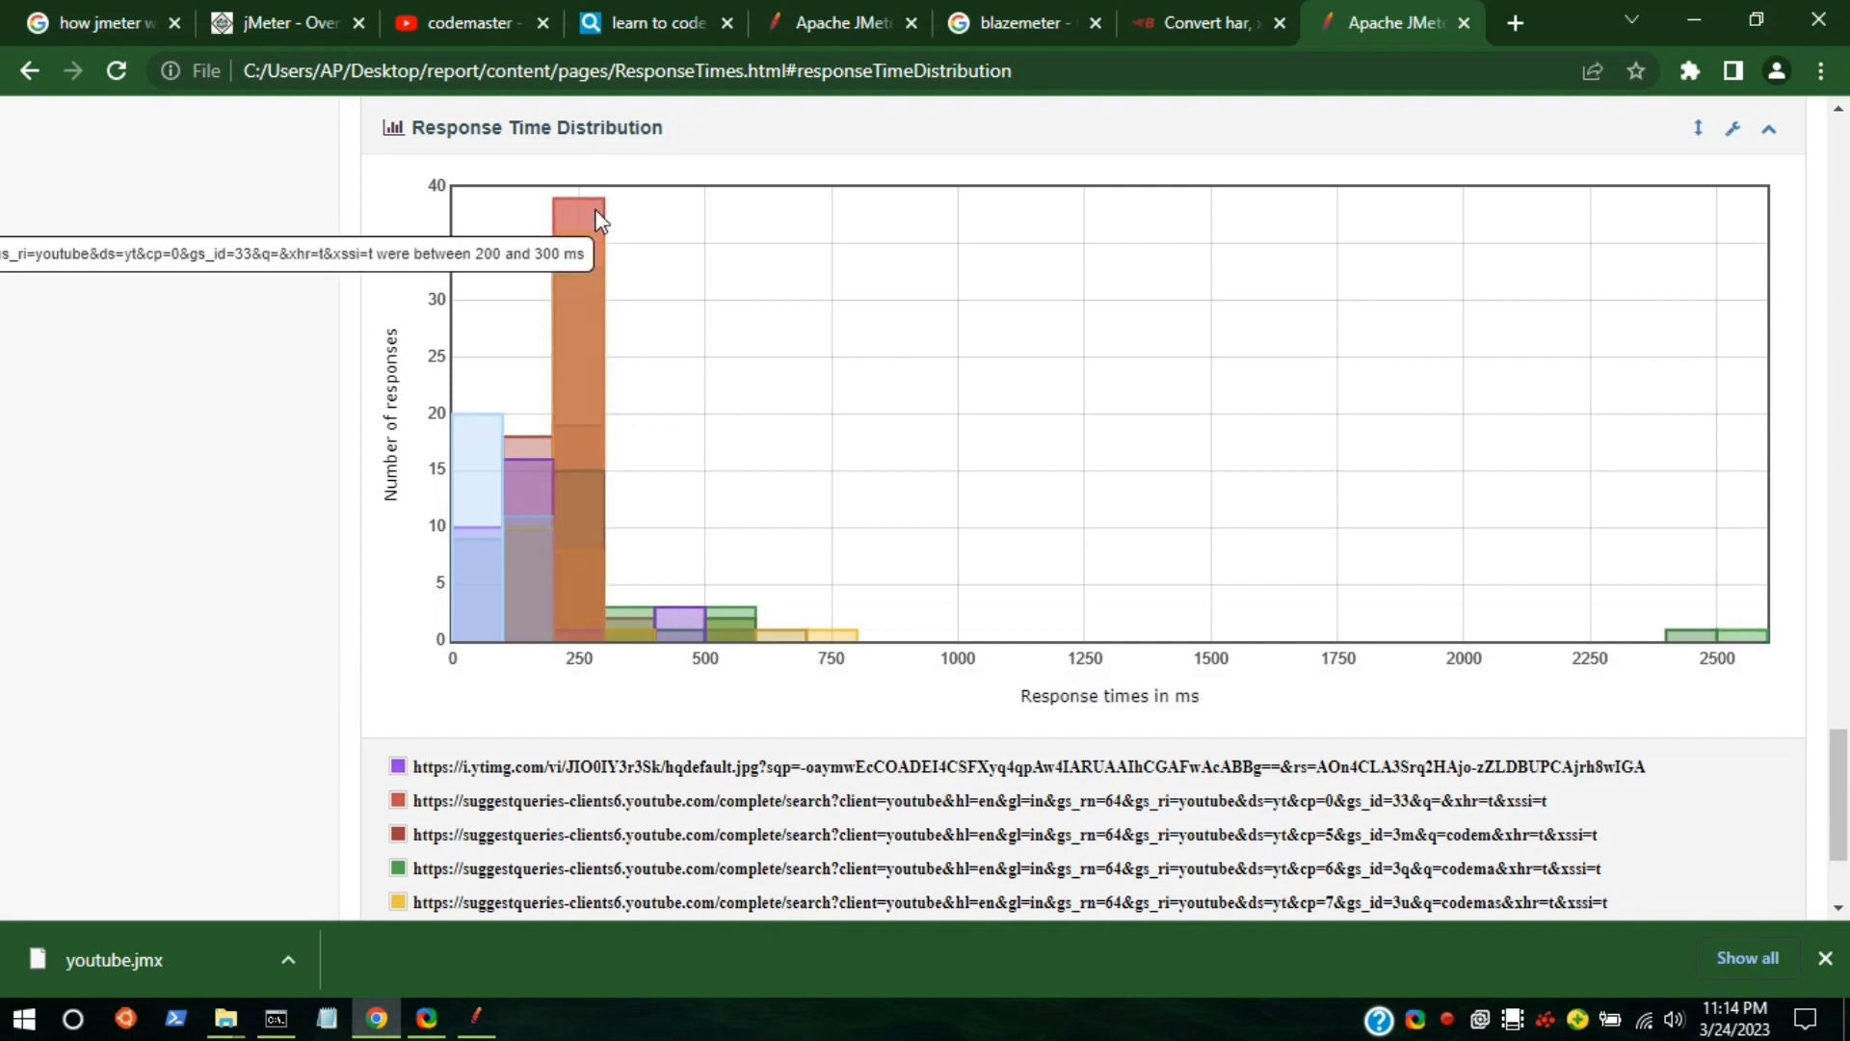
pyautogui.moveTo(1166, 7)
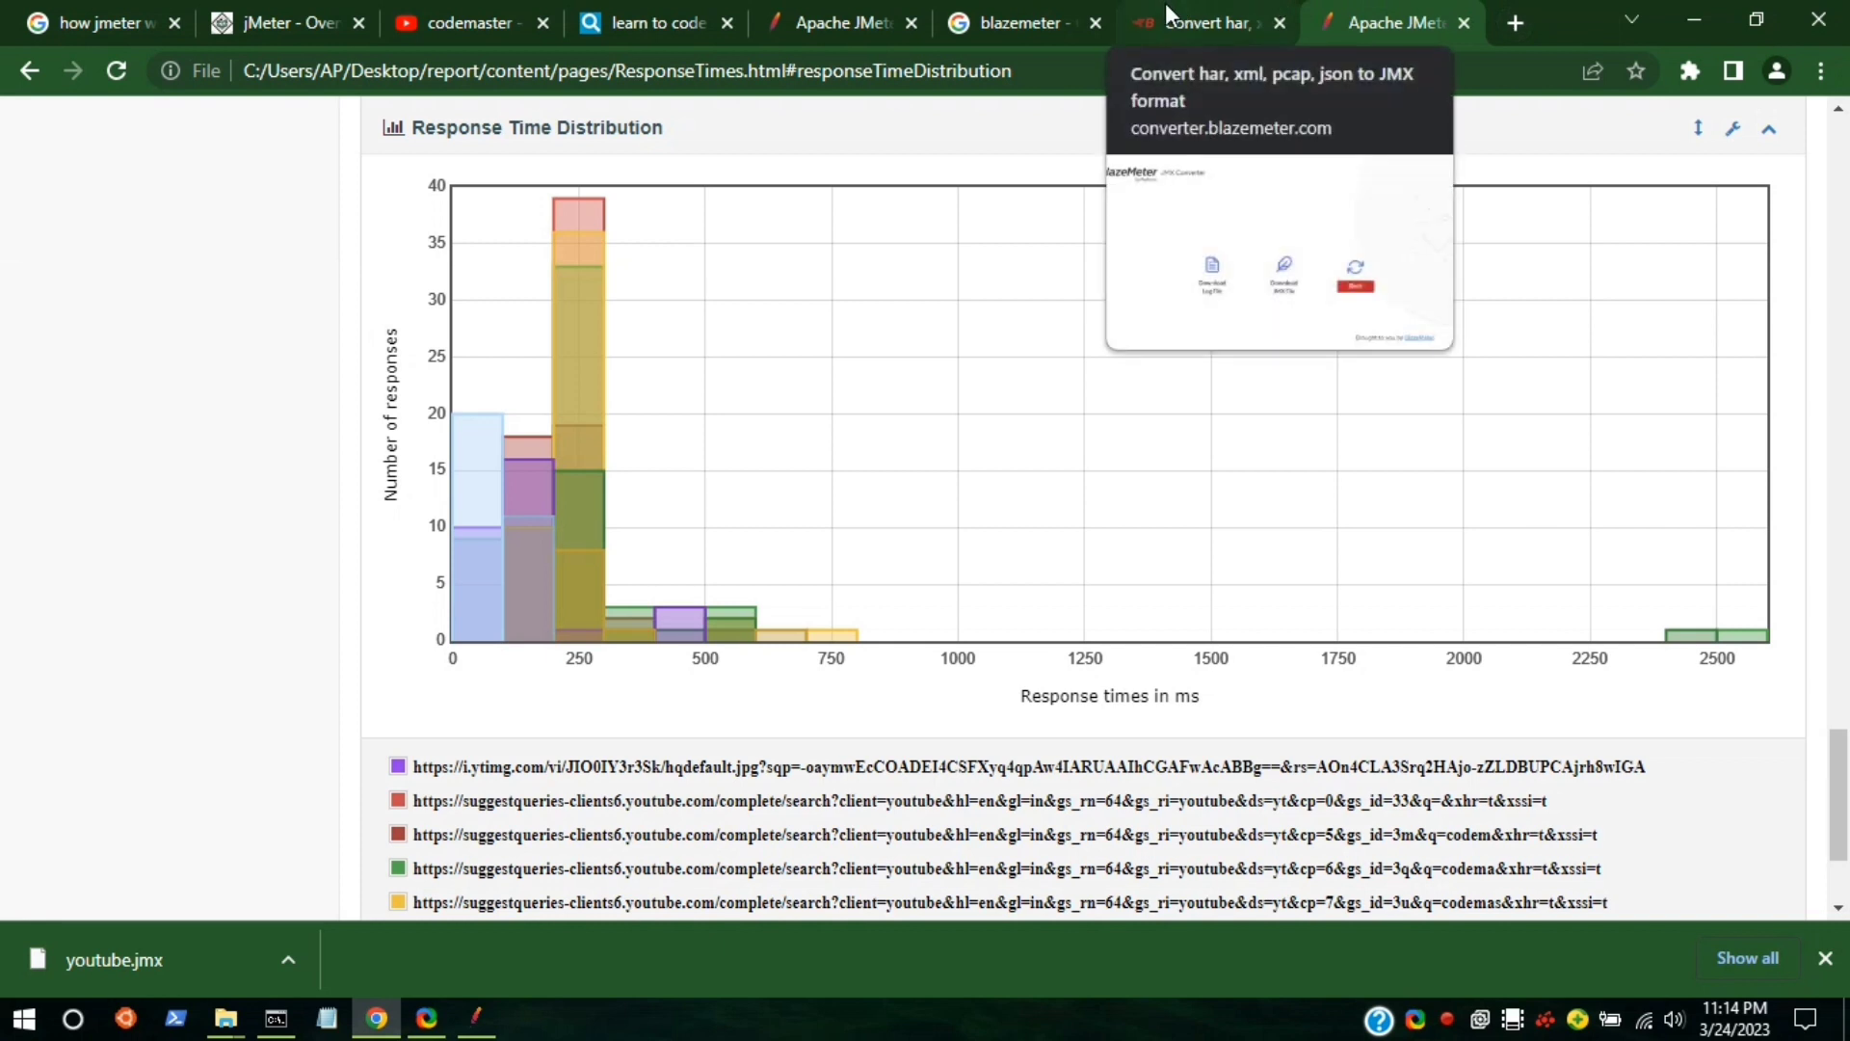
# Close the HTML report dialog and set the Thread Group's Number of Threads to 100.
pyautogui.click(474, 1023)
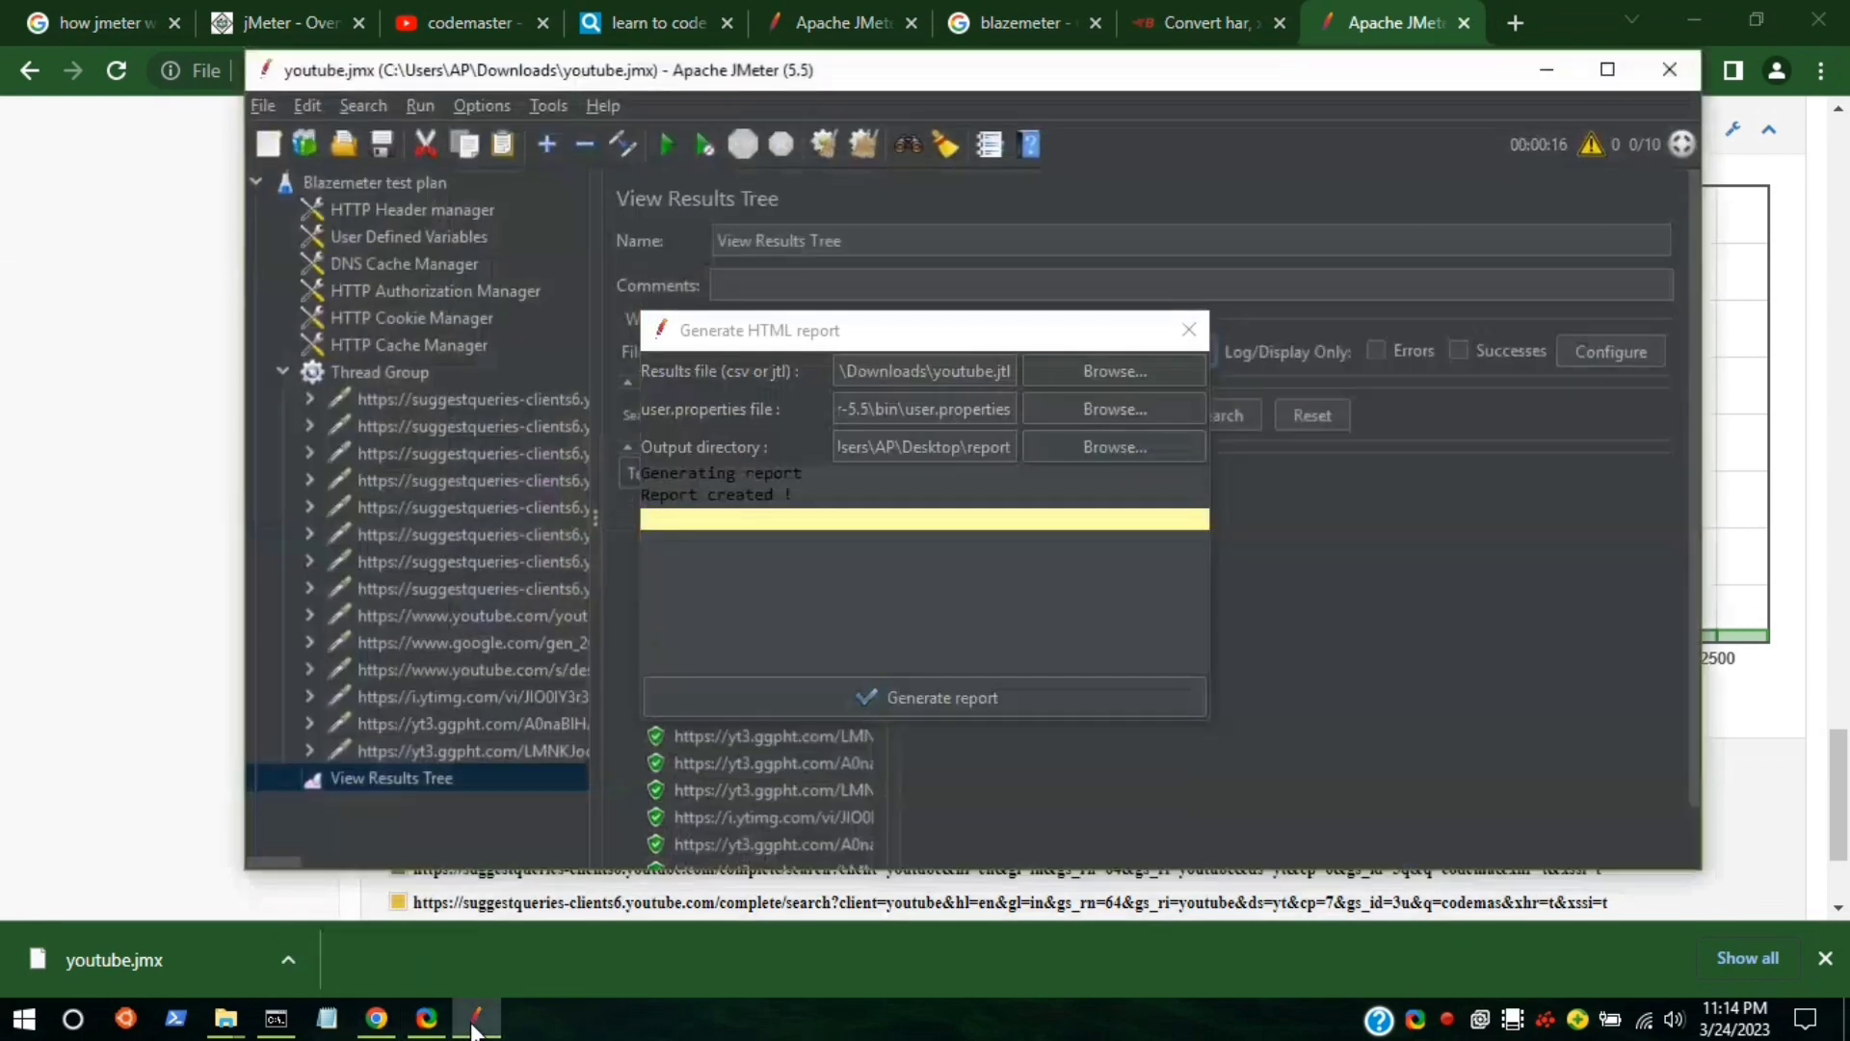
pyautogui.click(1178, 333)
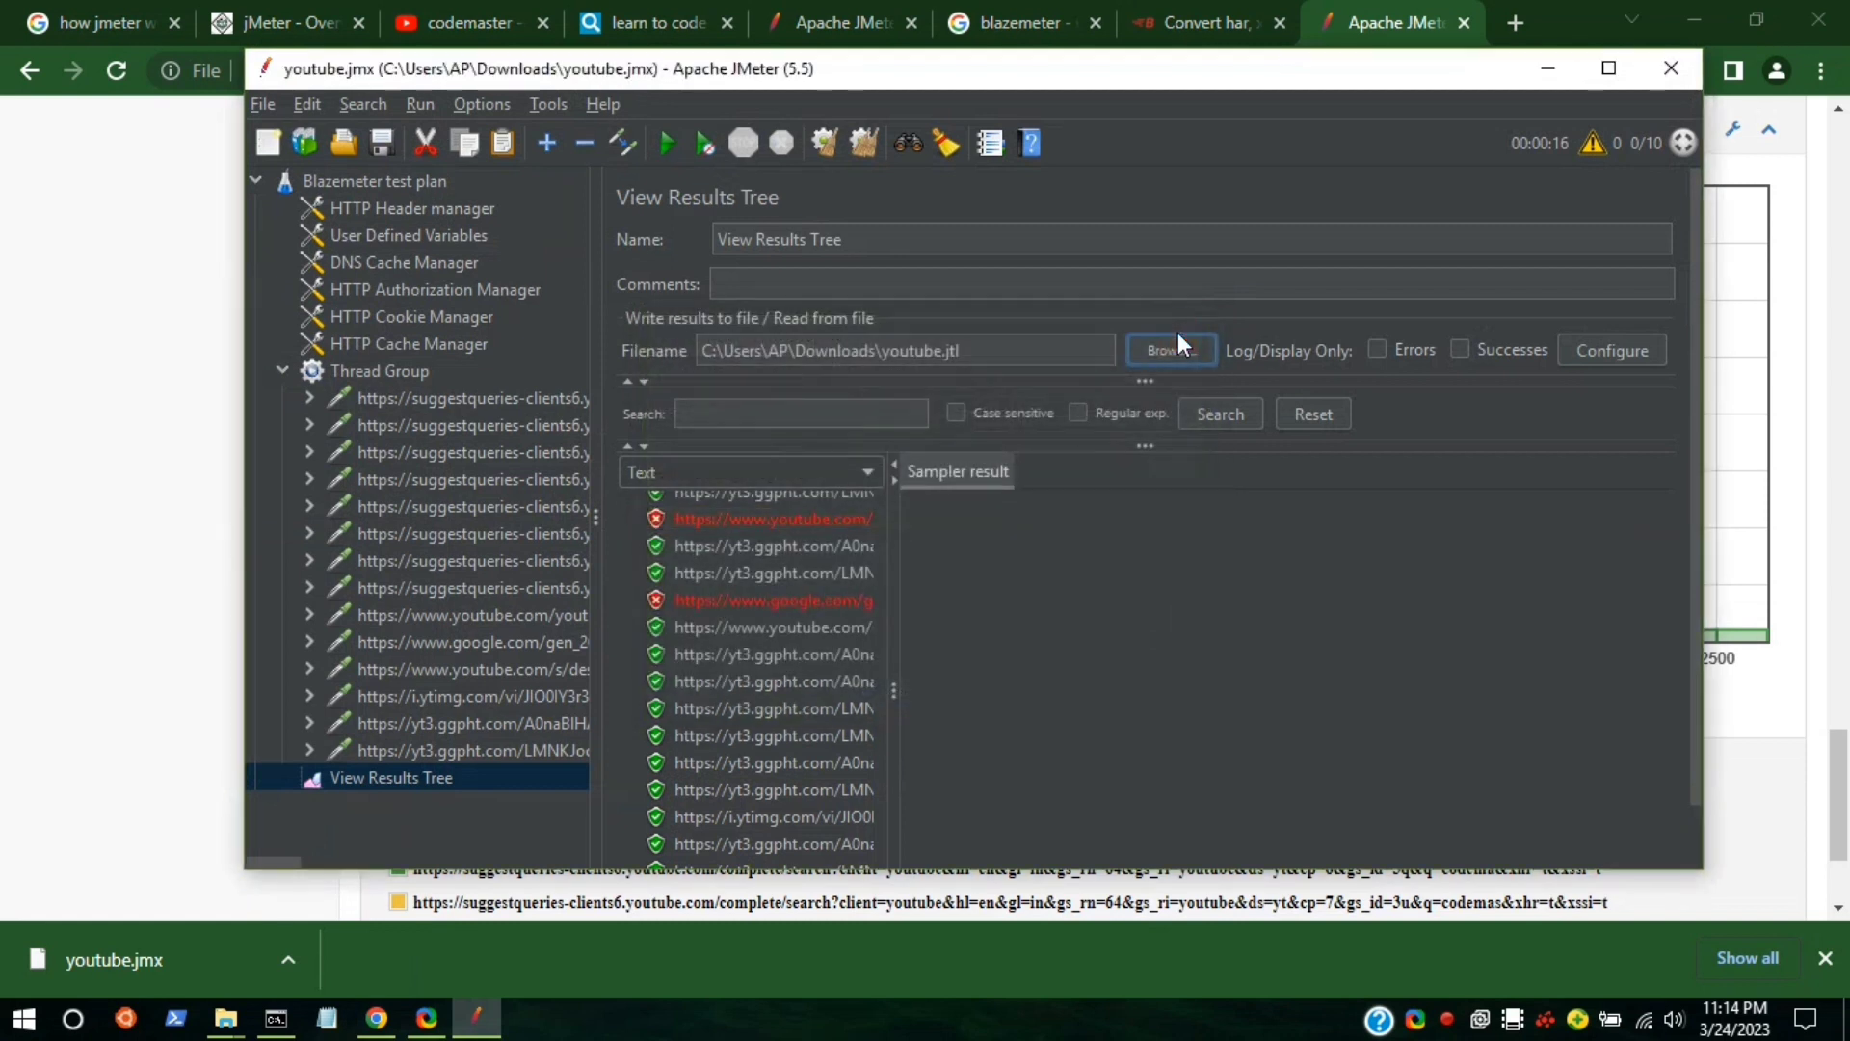
pyautogui.click(418, 371)
pyautogui.click(908, 445)
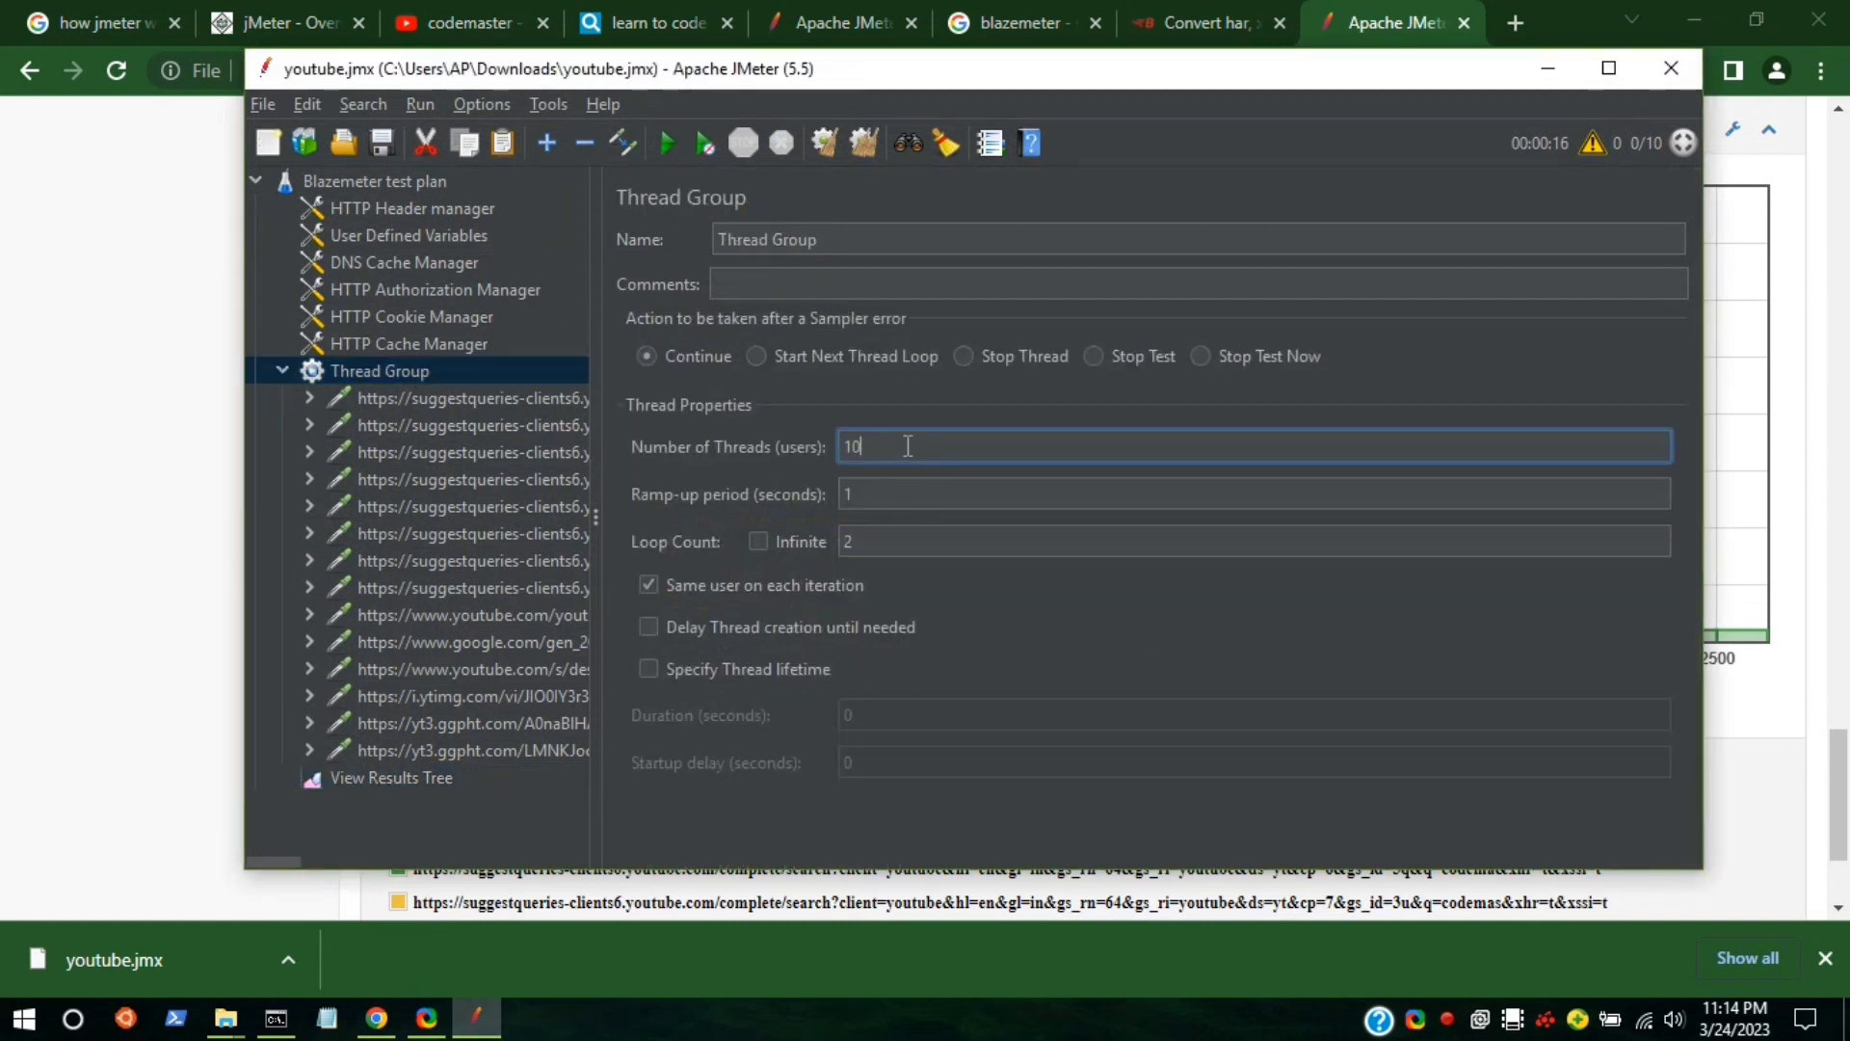
pyautogui.write('0')
# Change the View Results Tree filename to youtube100.jtl.
pyautogui.click(438, 776)
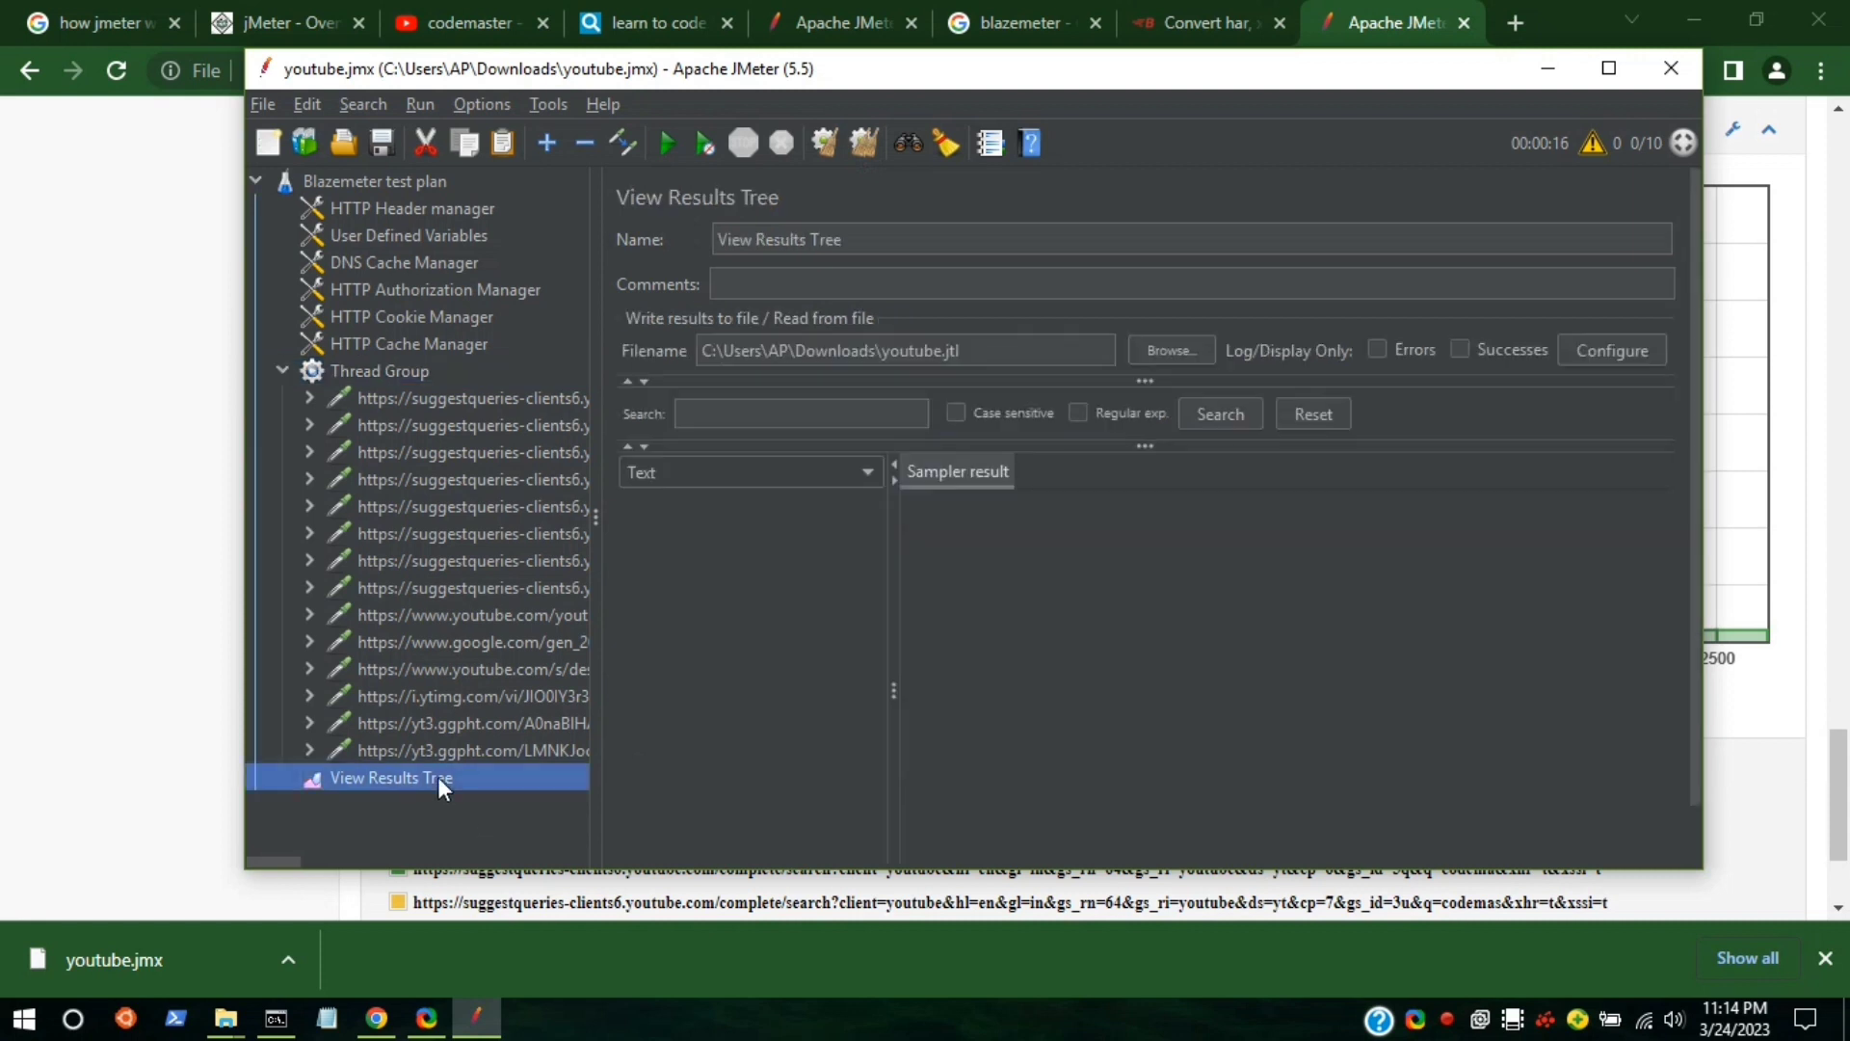
pyautogui.click(946, 353)
pyautogui.write('_00')
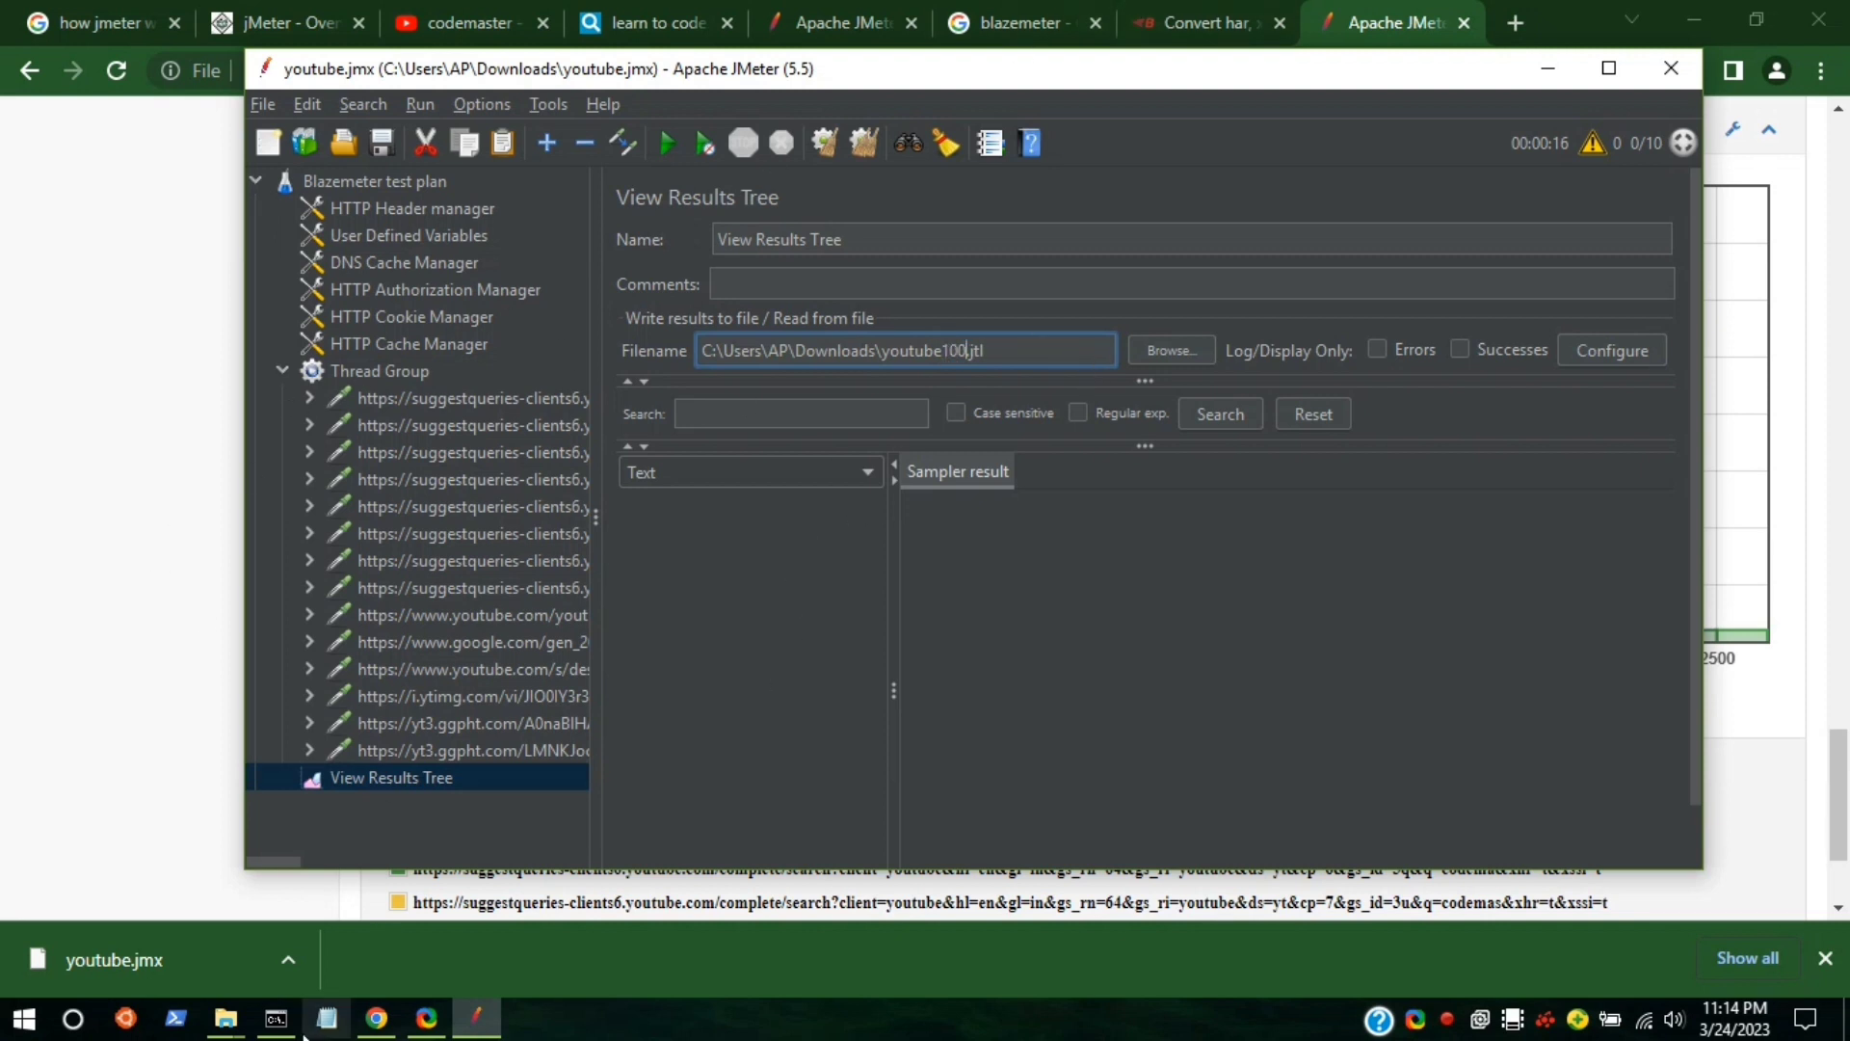
pyautogui.moveTo(225, 1019)
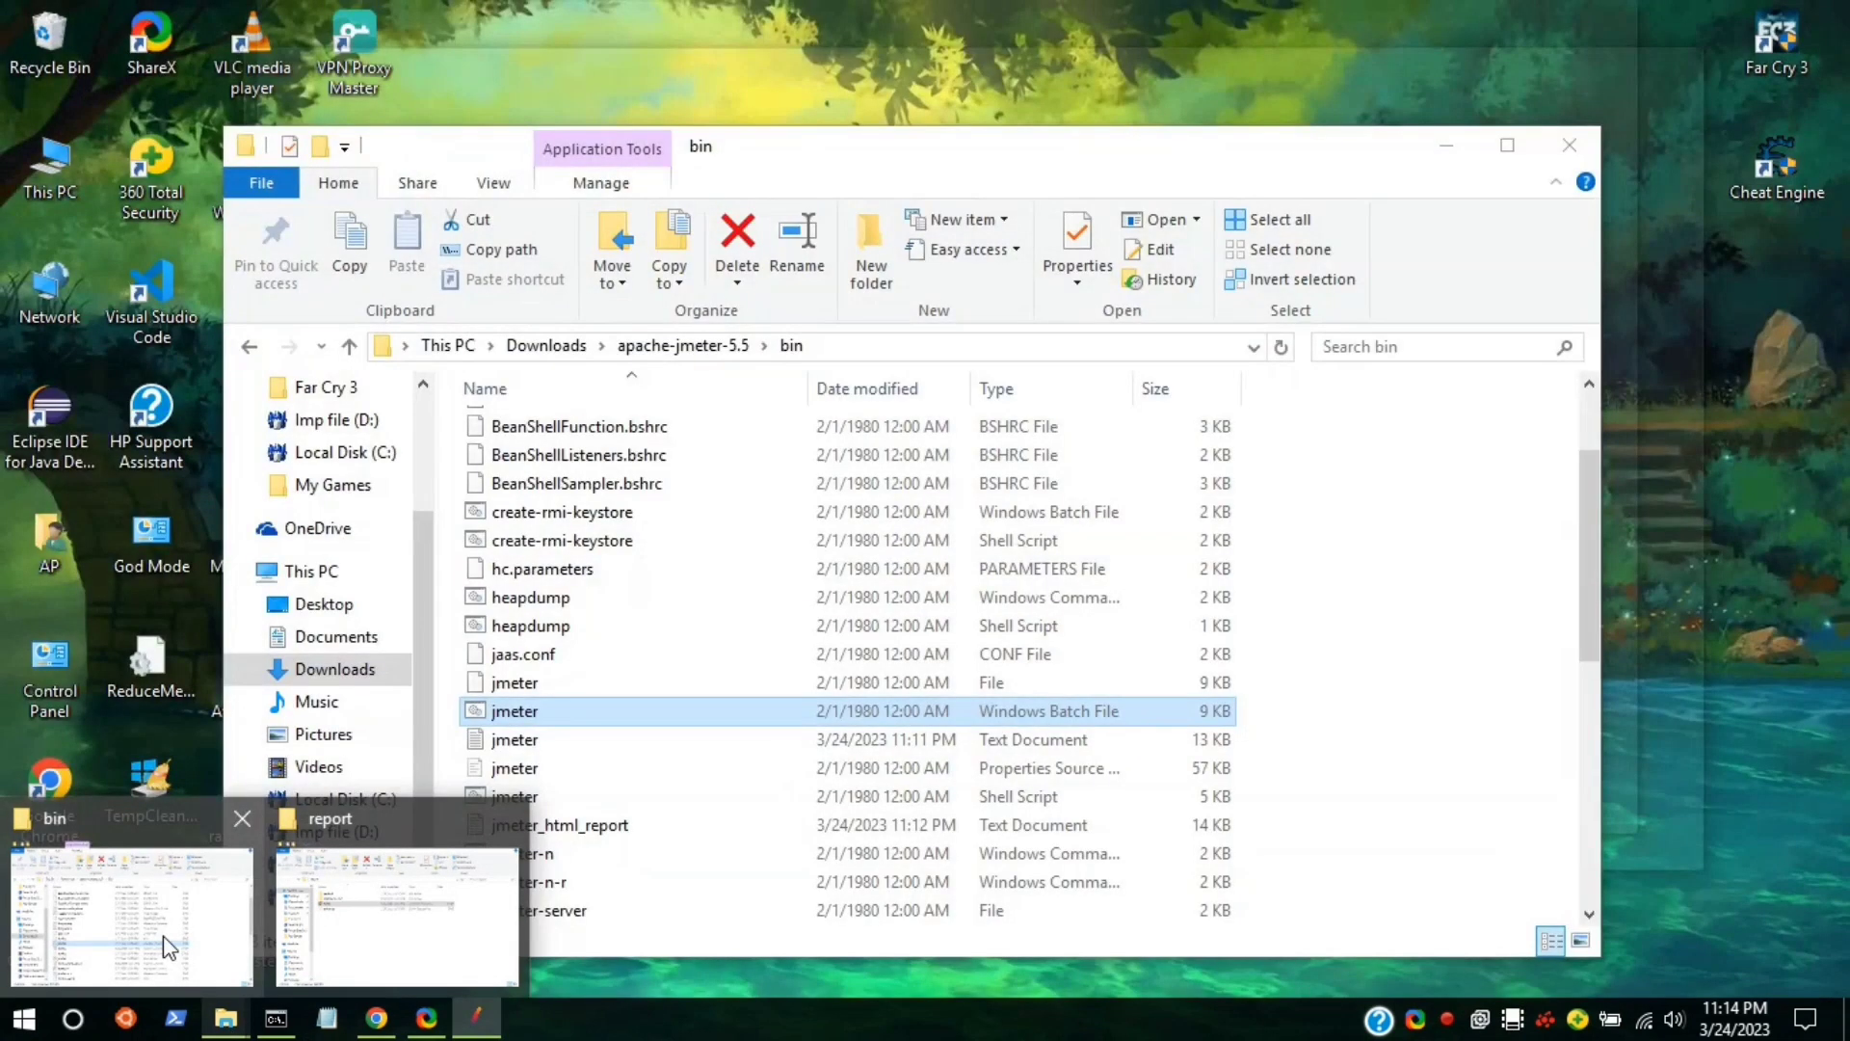
# Open a Command Prompt in the bin folder via cmd and type 'jemeter -n -t'.
pyautogui.click(165, 939)
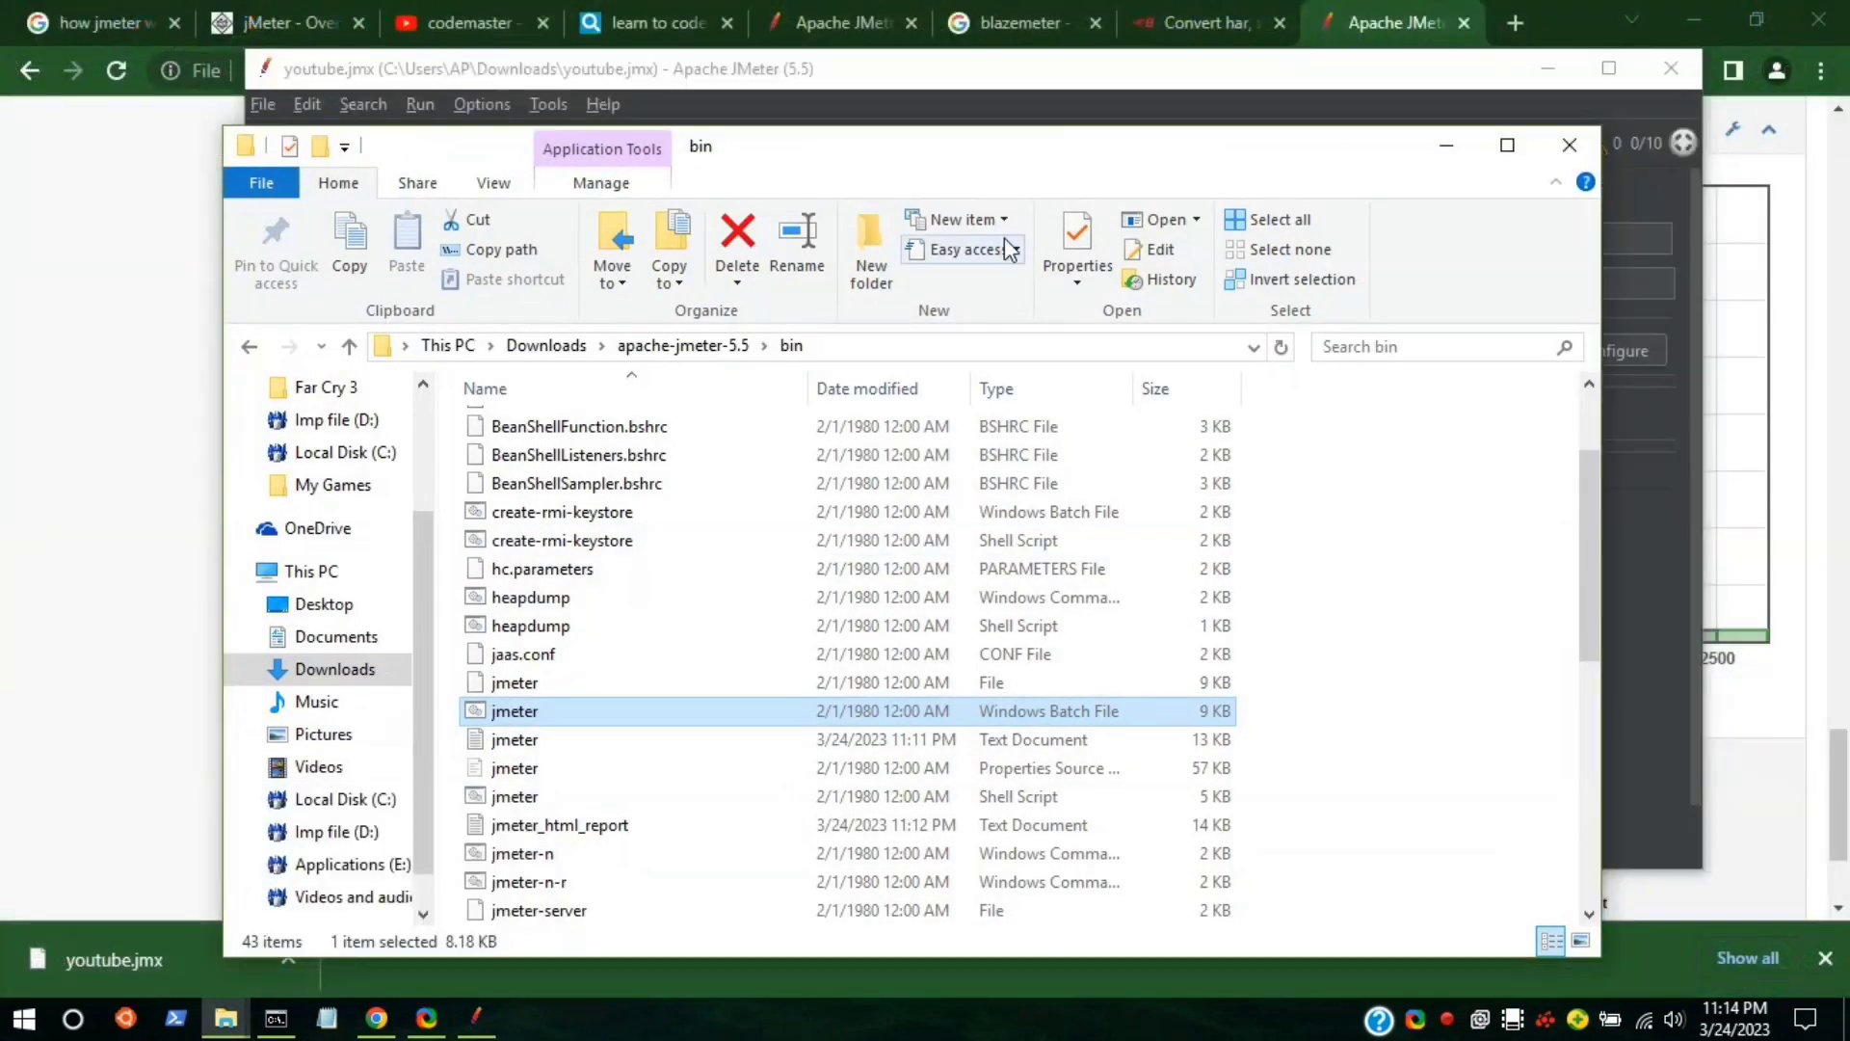
pyautogui.click(999, 349)
pyautogui.write('cmd')
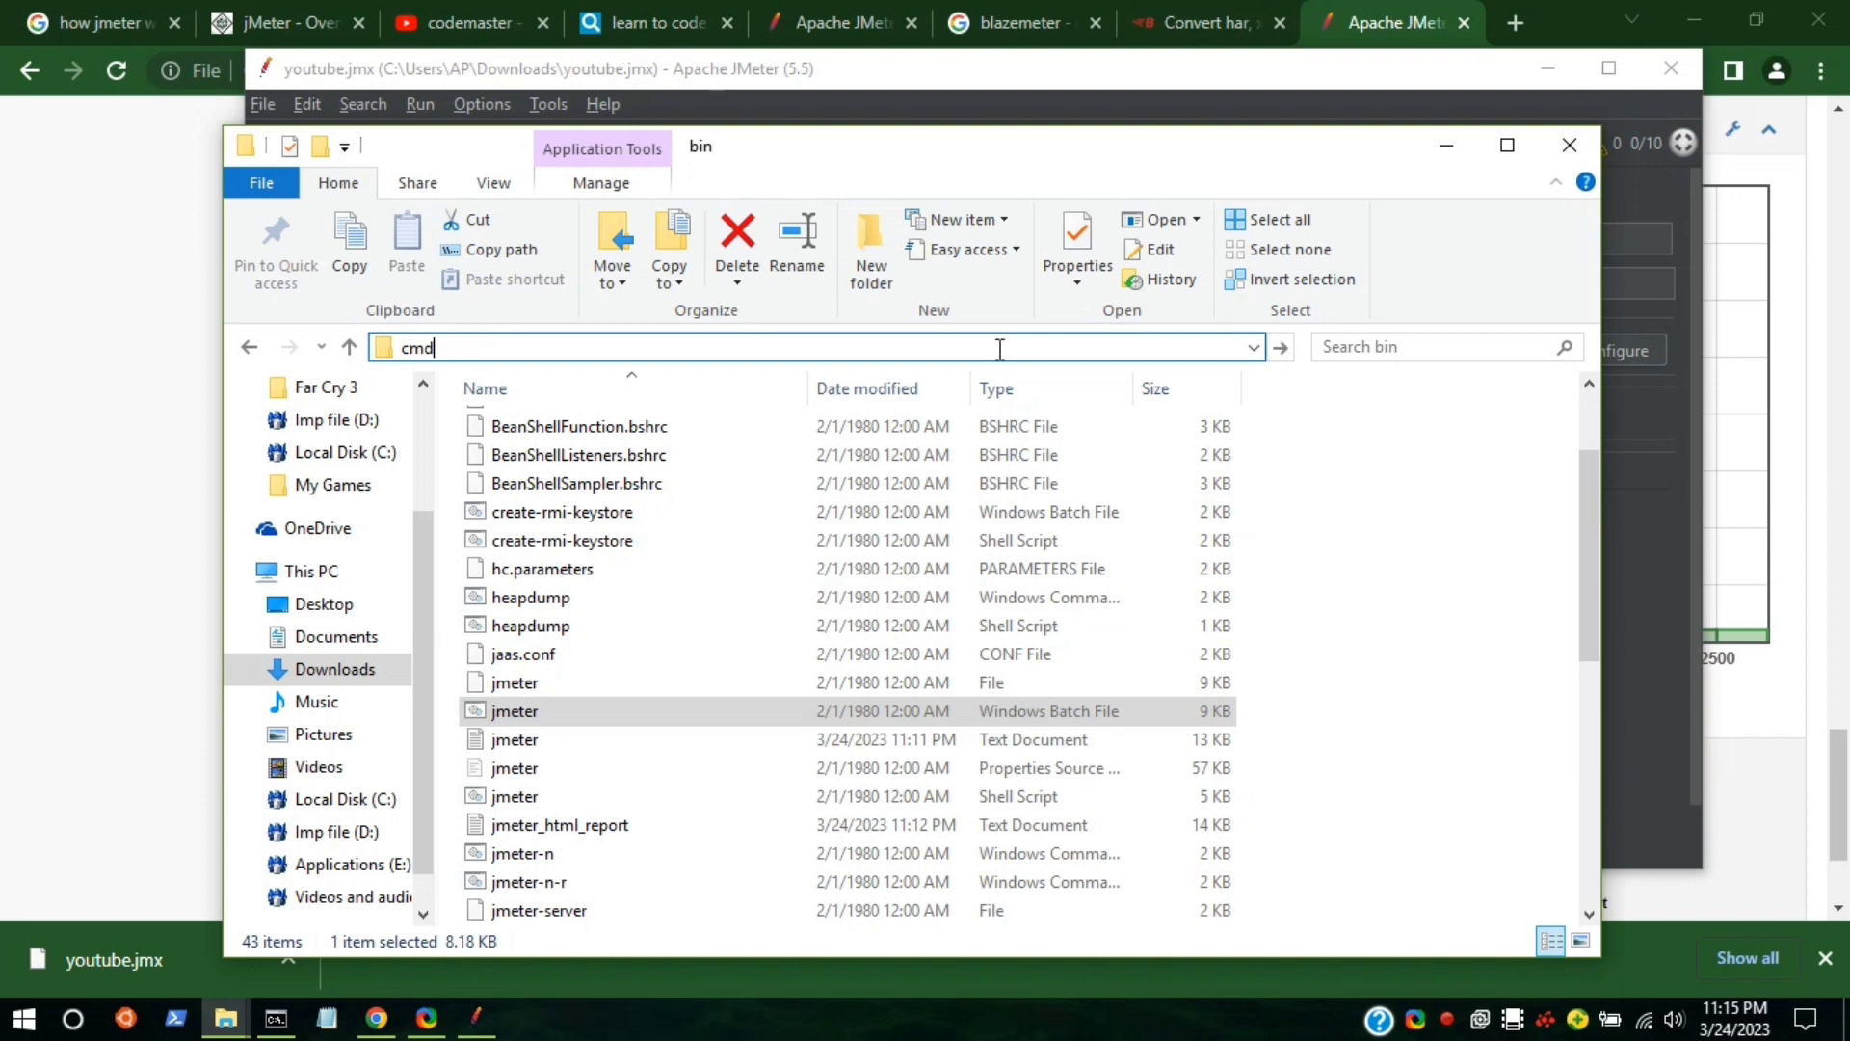
pyautogui.press('Return')
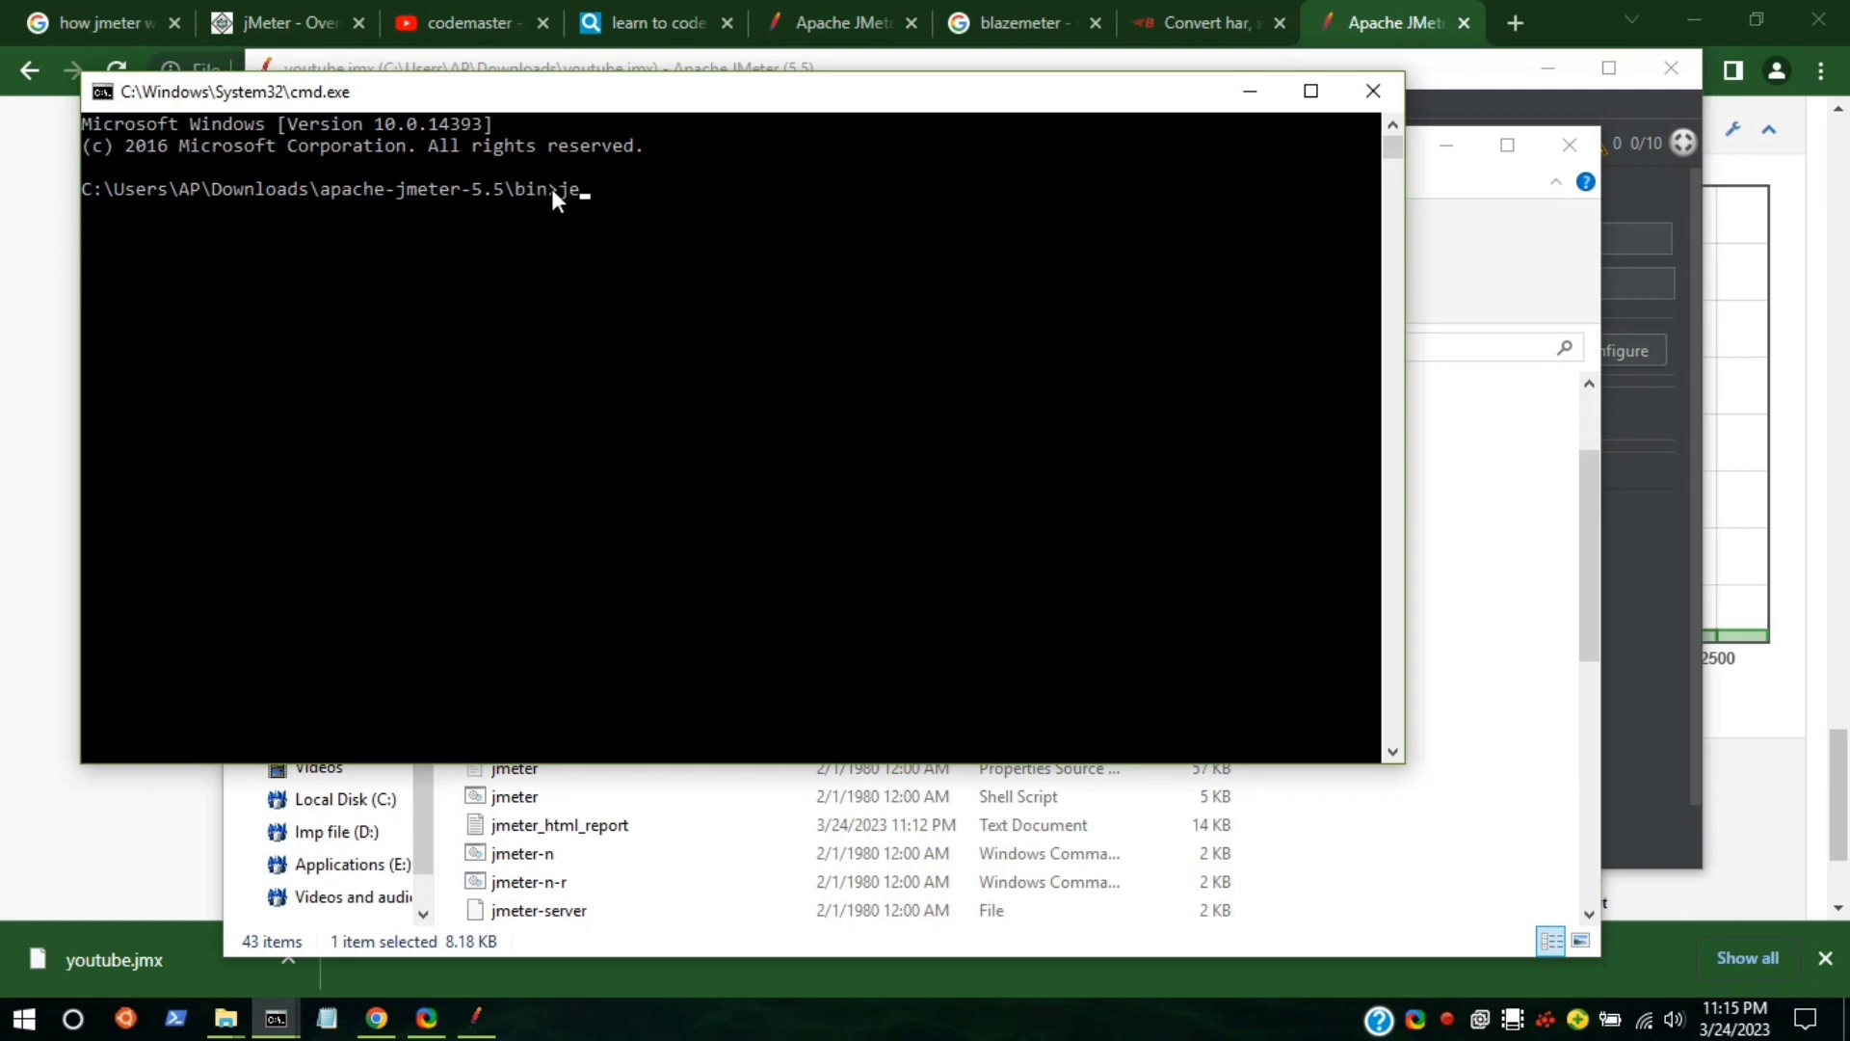
pyautogui.write('jemeter -n -t')
# Copy youtube.jmx's full path from its Properties Security tab.
pyautogui.click(1539, 314)
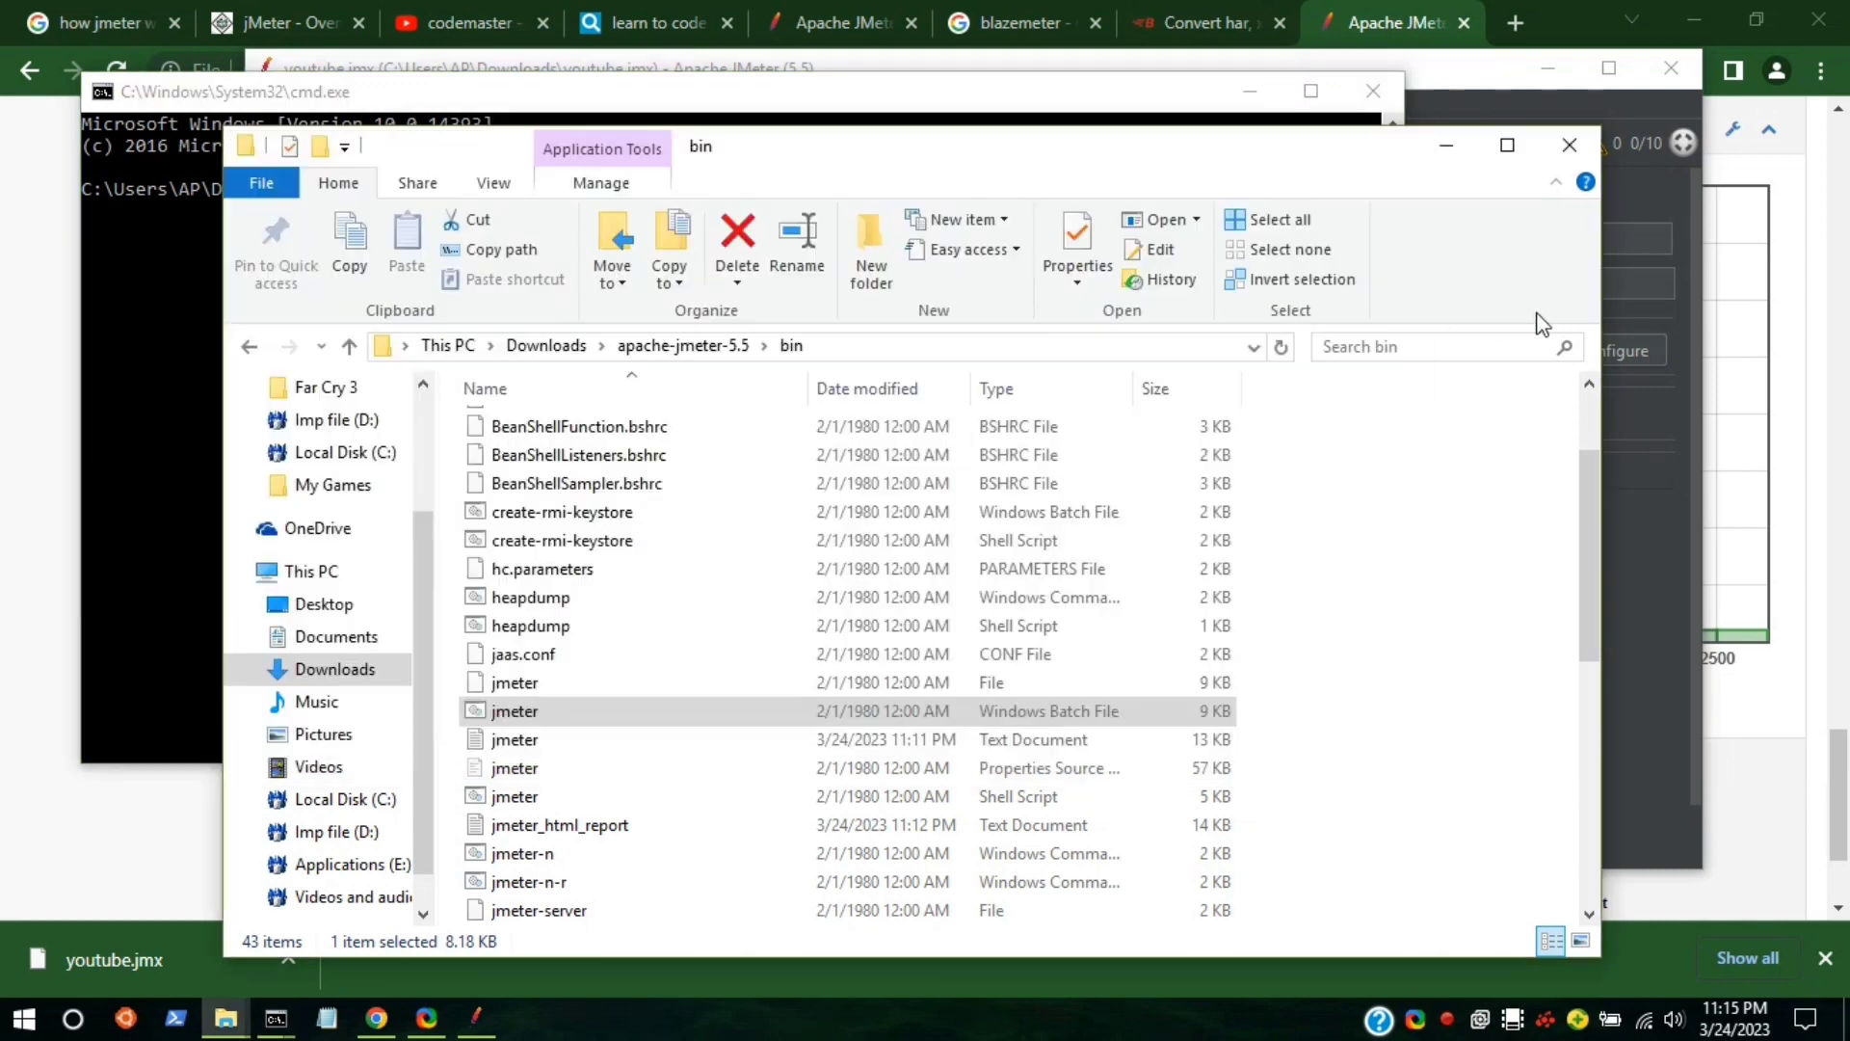
pyautogui.click(367, 675)
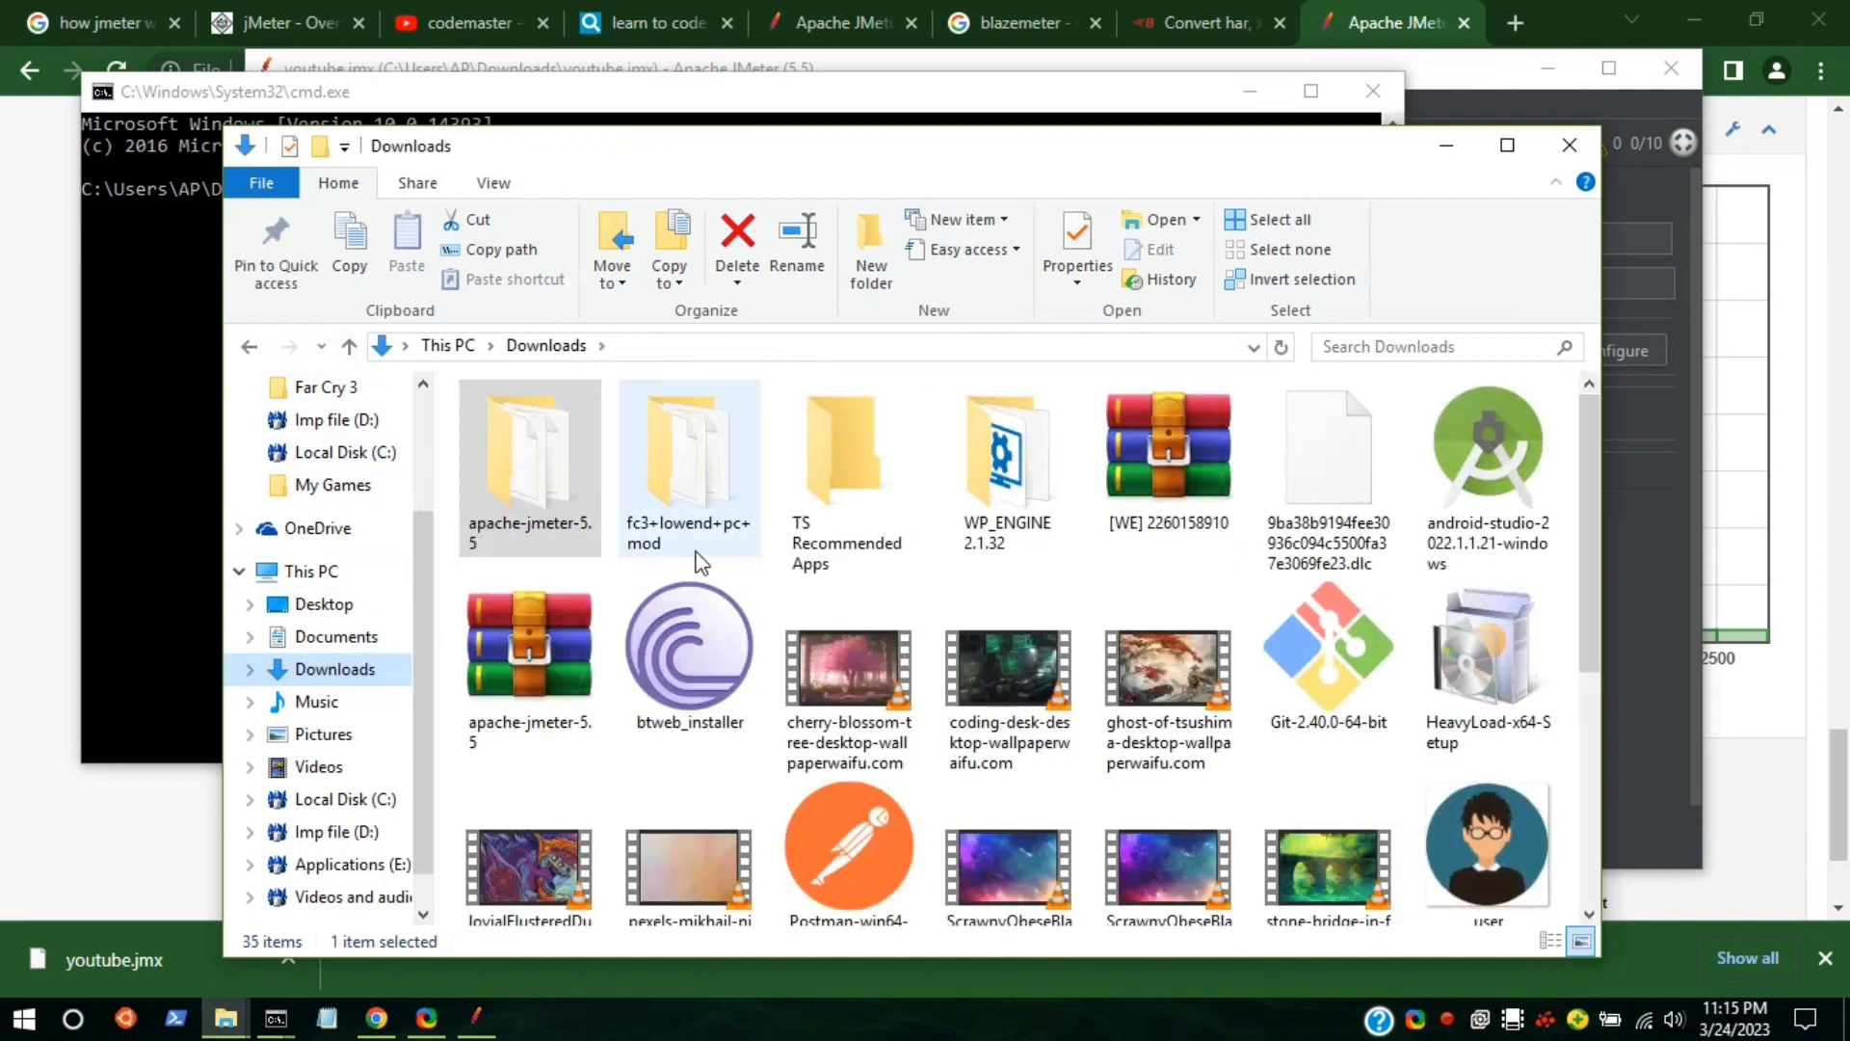
pyautogui.scroll(-3, 698, 549)
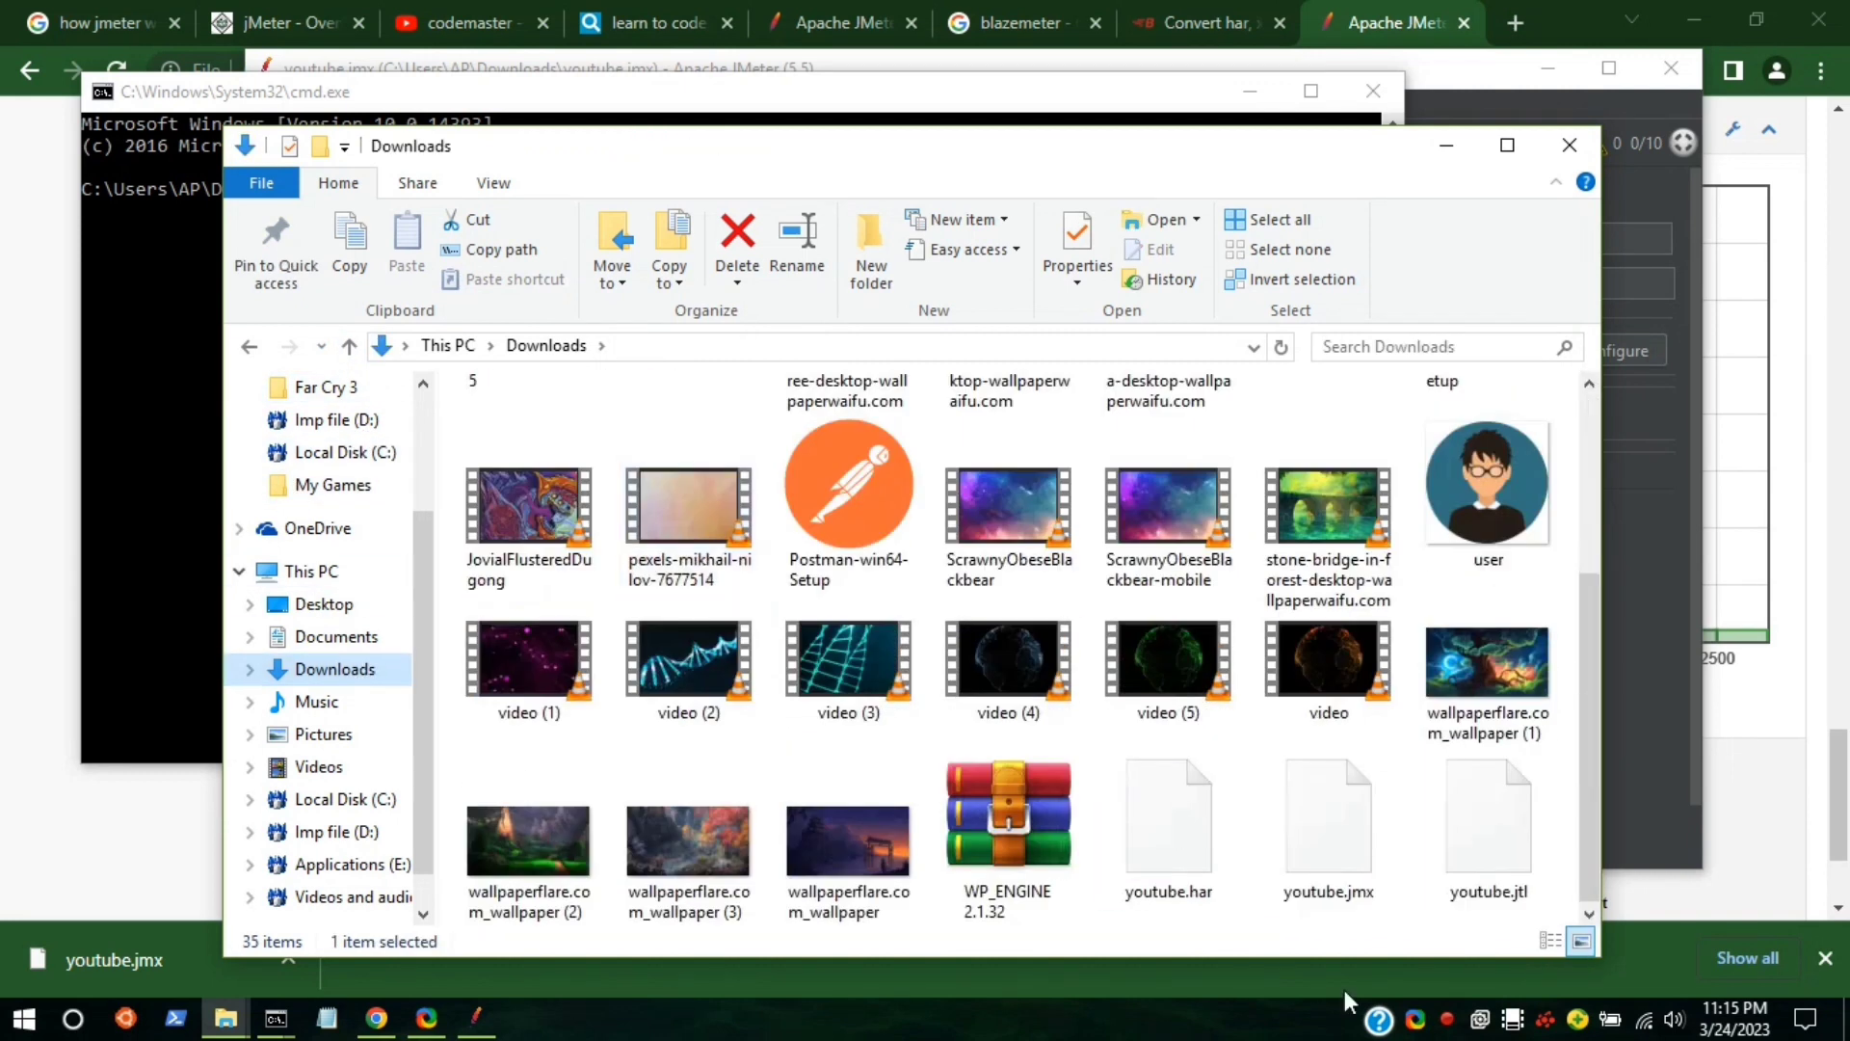
pyautogui.rightClick(1304, 833)
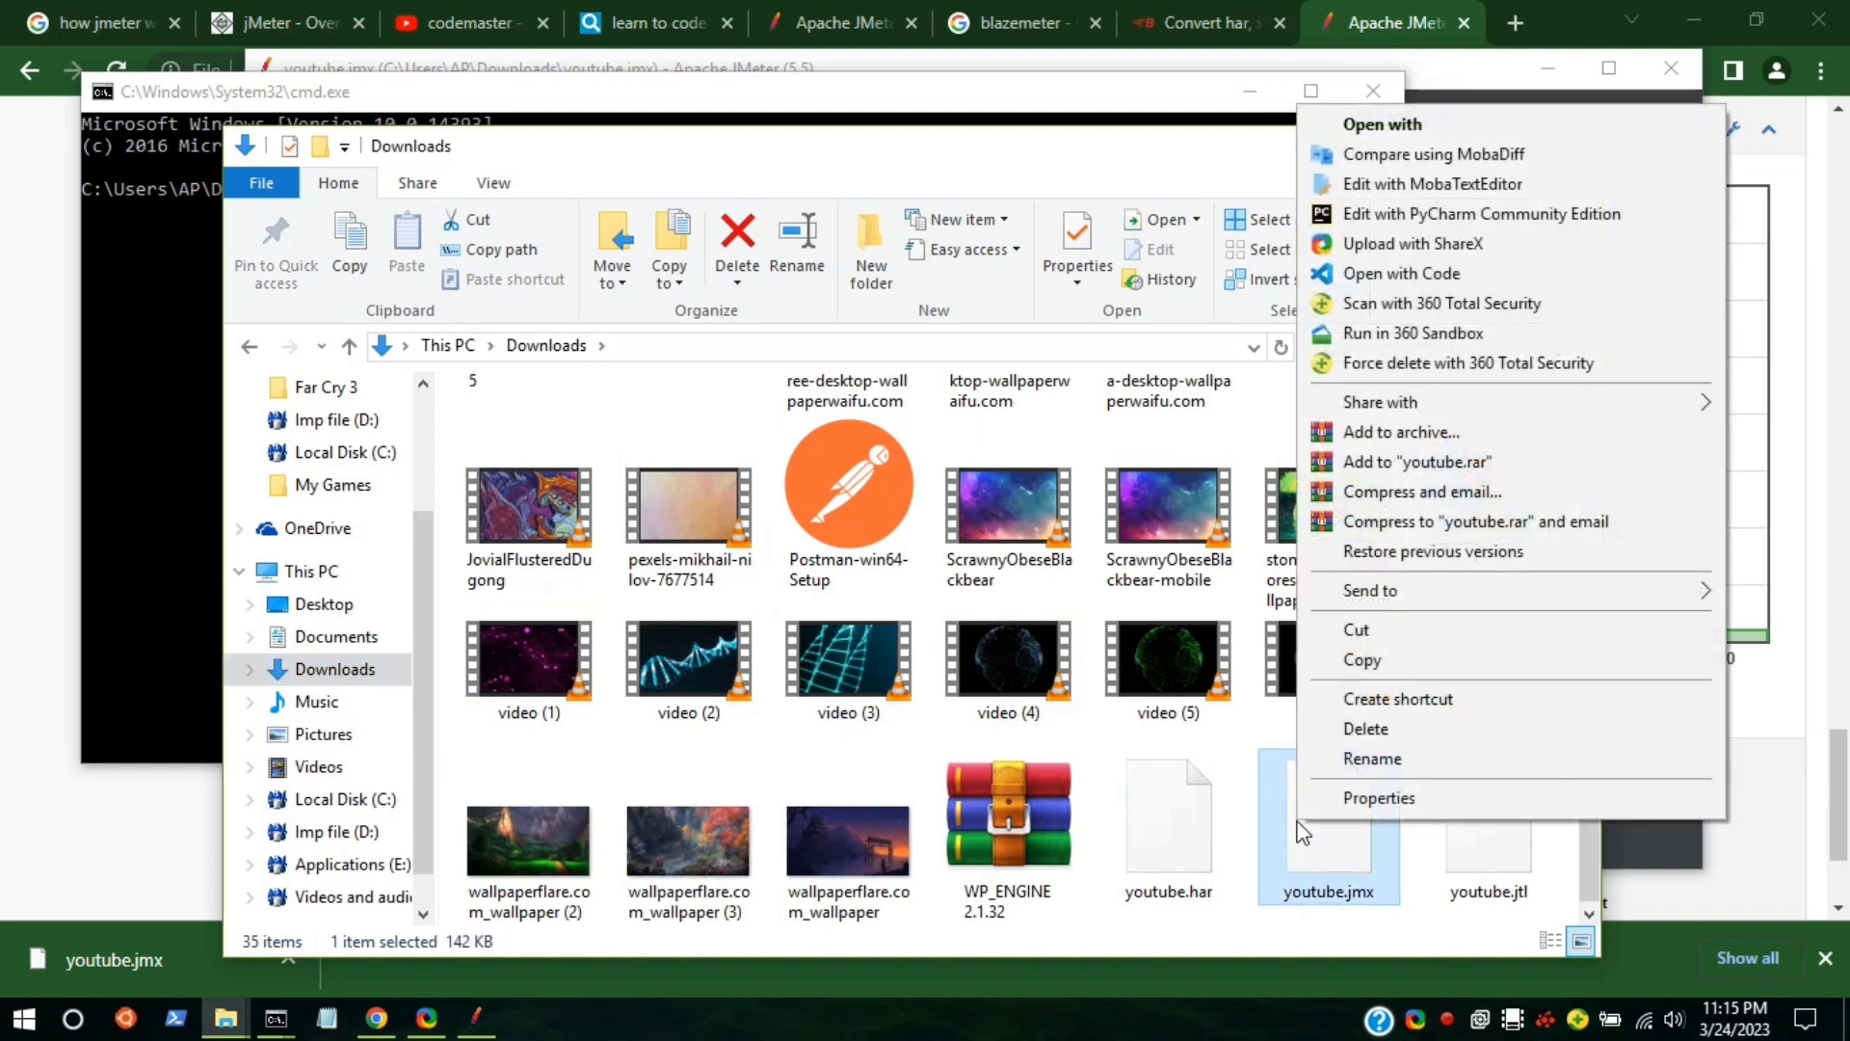
pyautogui.click(1378, 798)
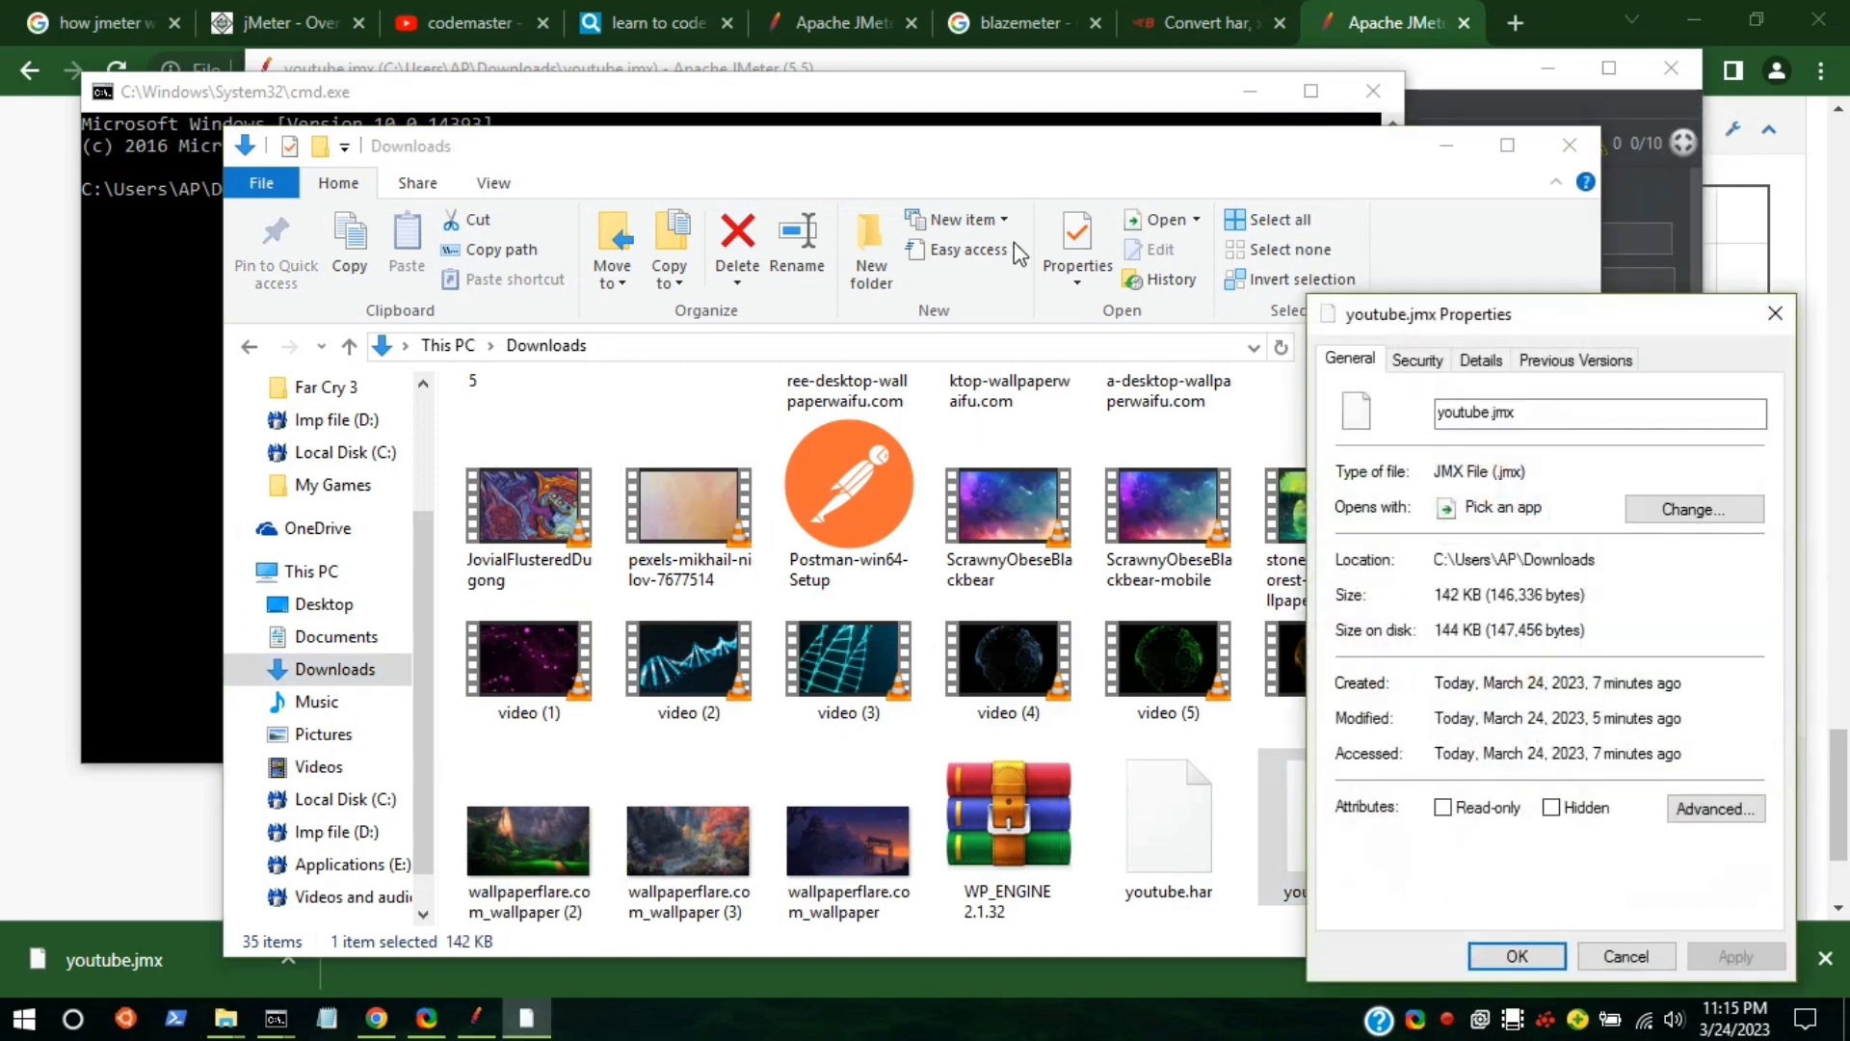
pyautogui.click(1419, 365)
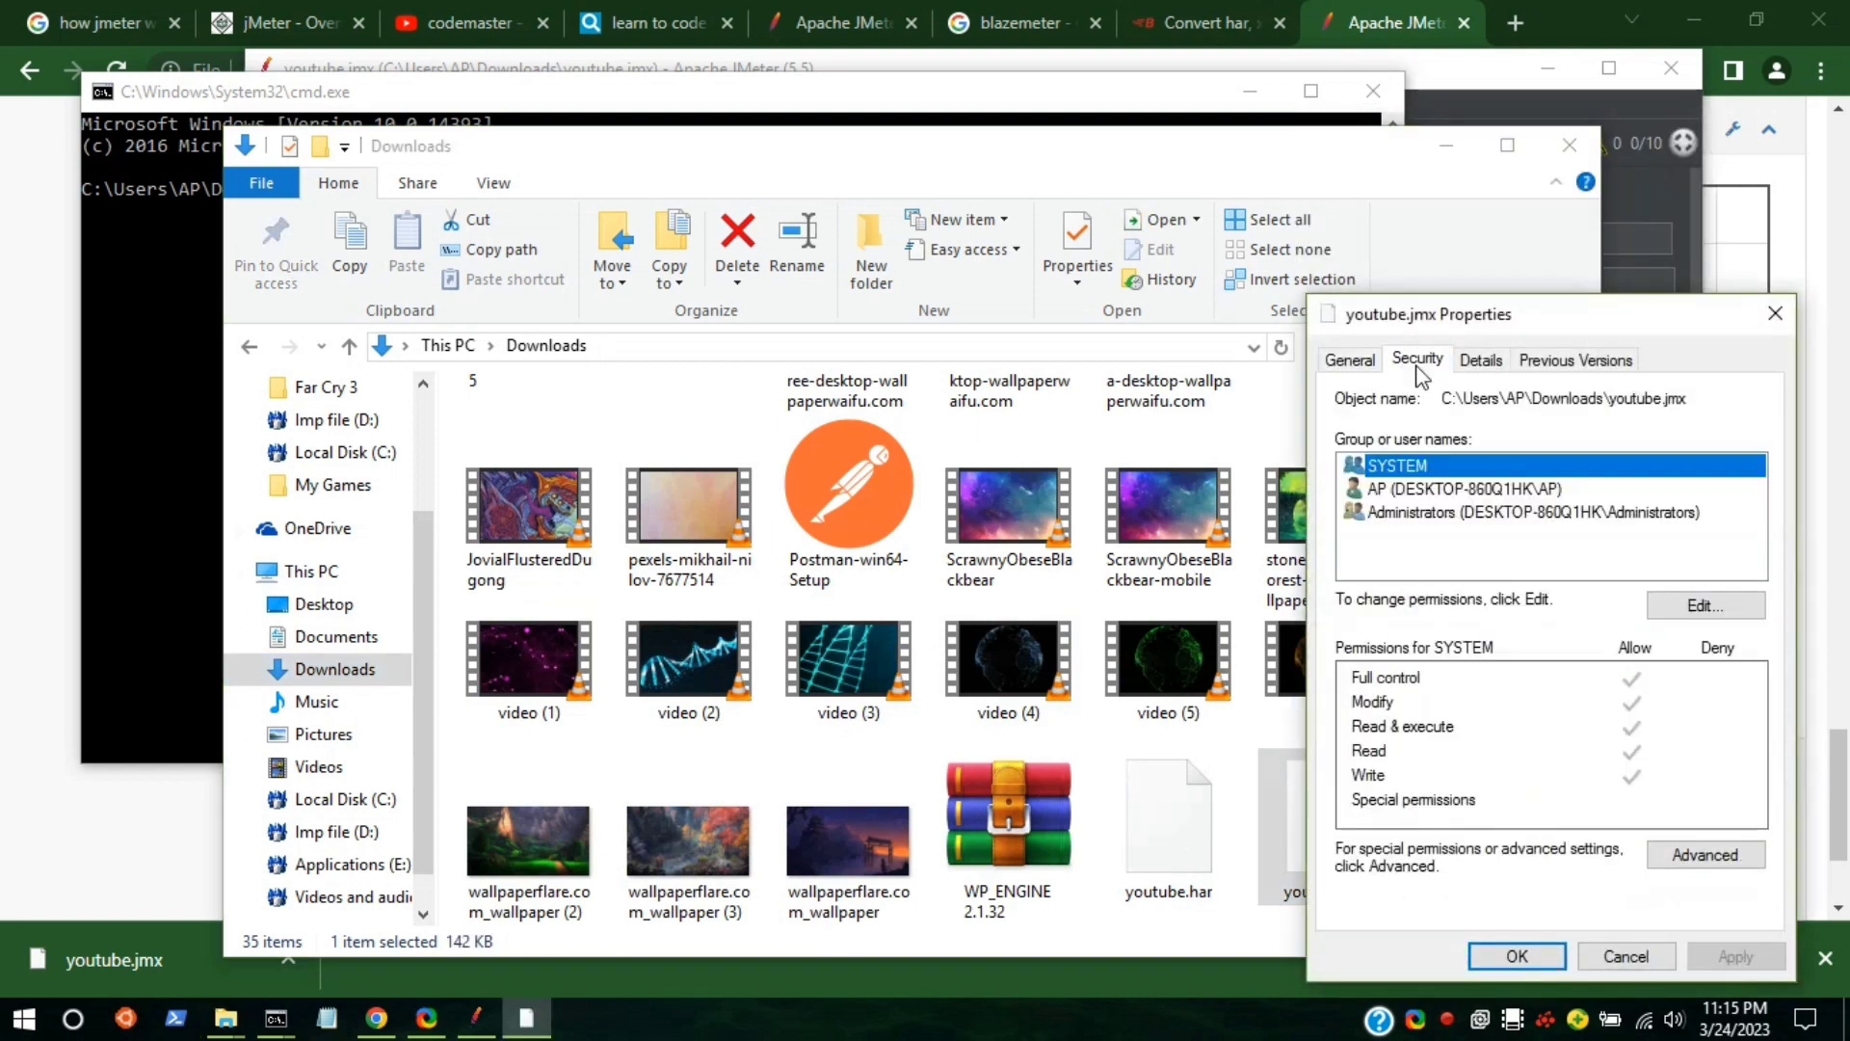
pyautogui.moveTo(1443, 399); pyautogui.dragTo(1689, 393)
pyautogui.hotkey('ctrl', 'c')
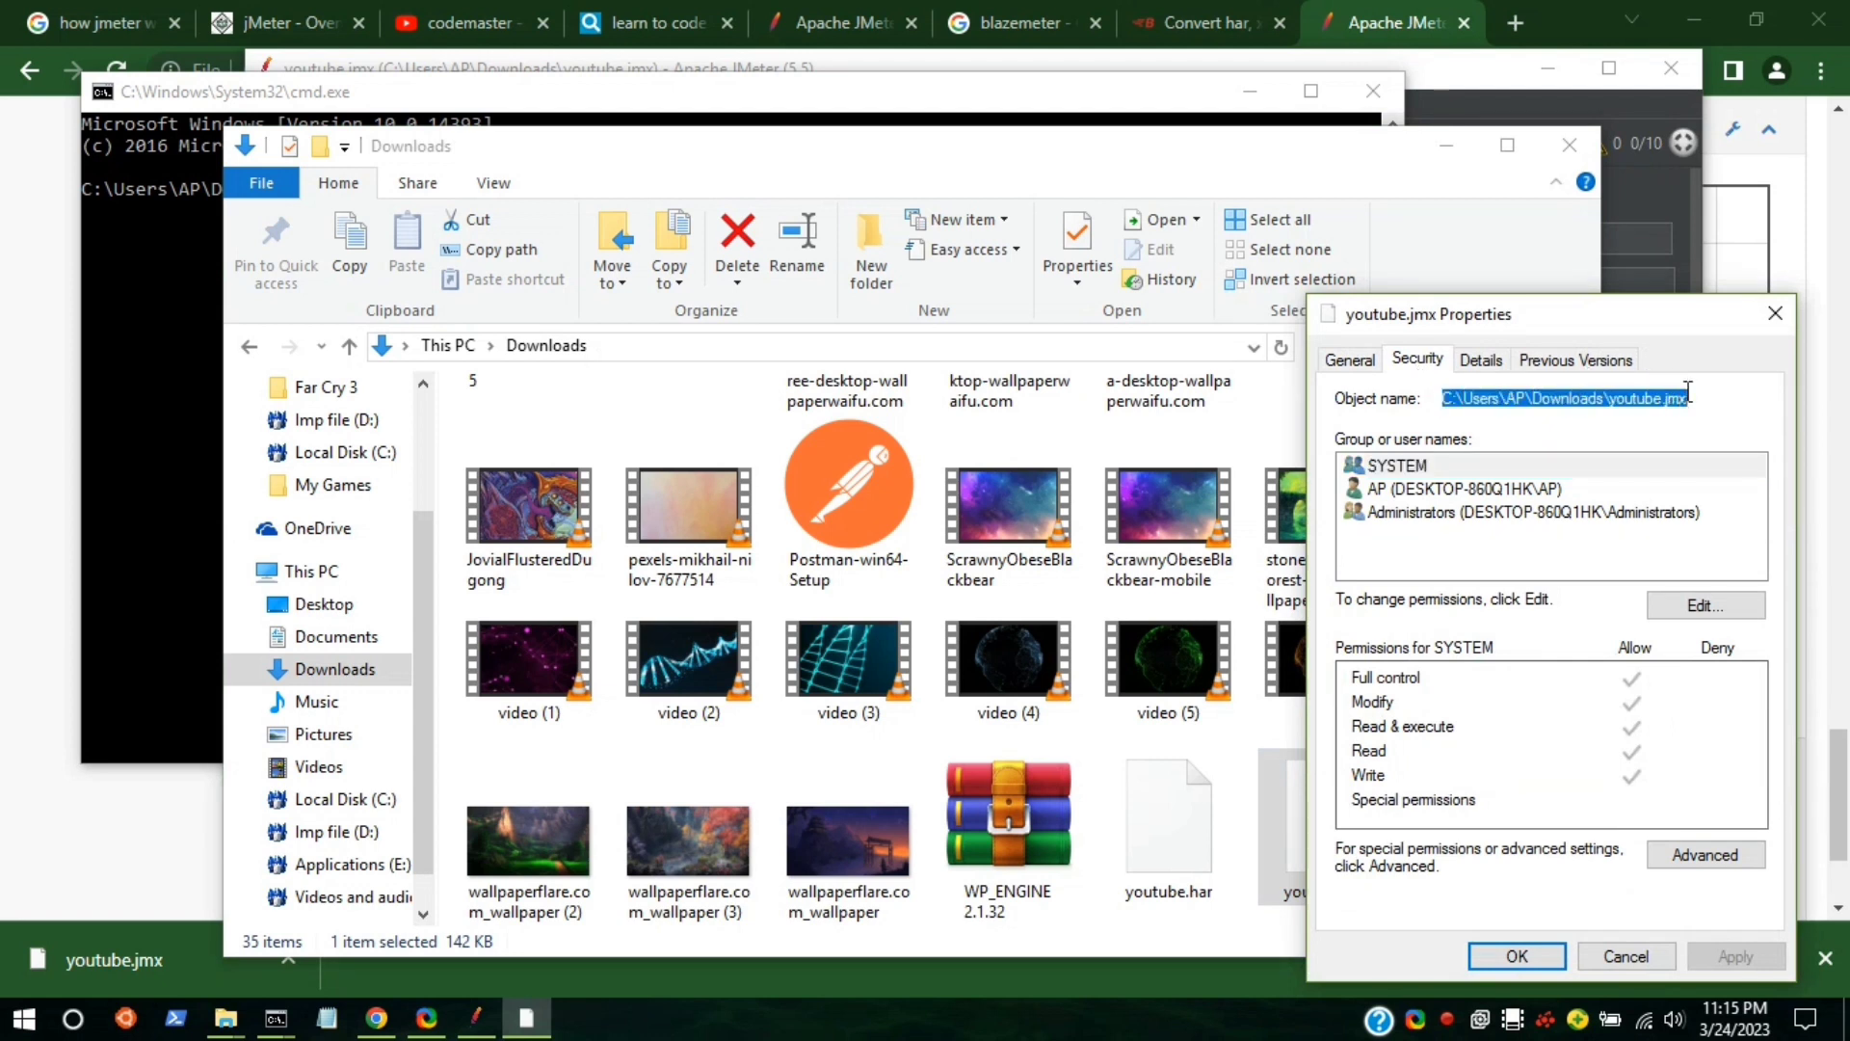
pyautogui.click(174, 320)
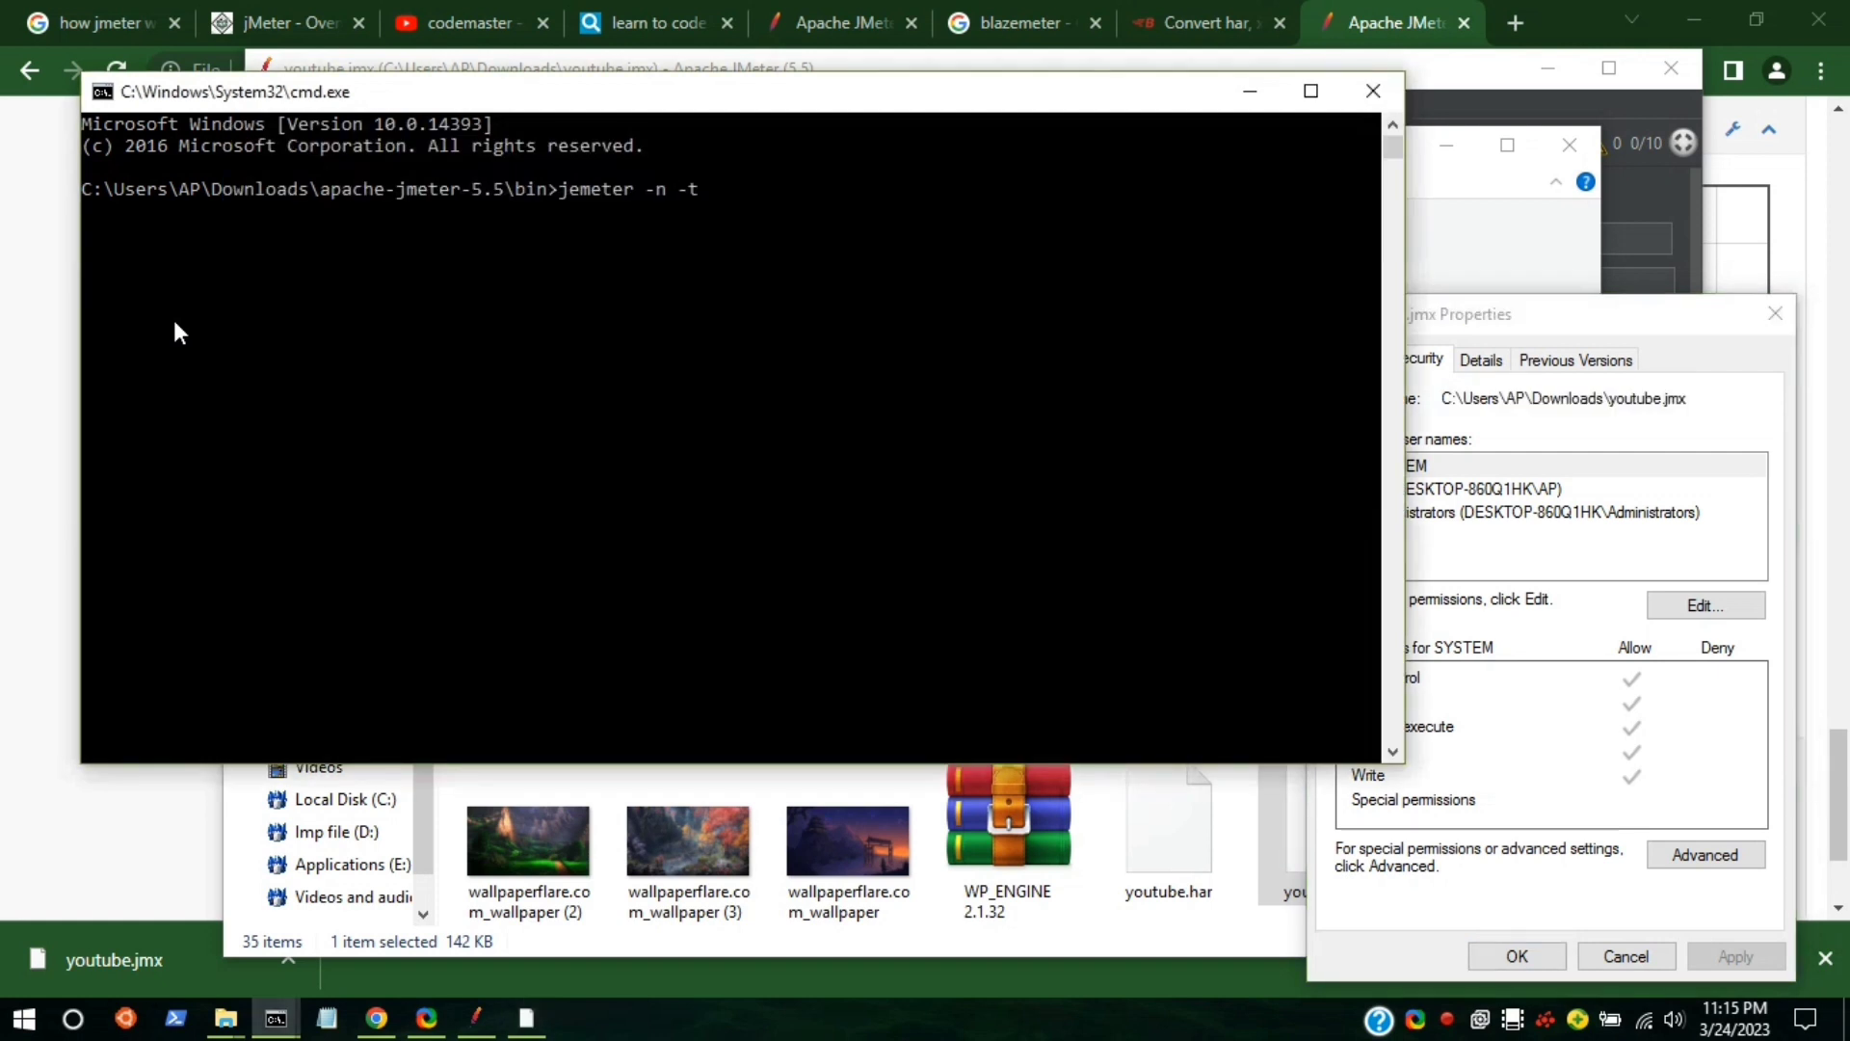
# Complete the command with youtube.jmx, -l youtube.csv and -o Desktop\youtubereport, and run it.
pyautogui.hotkey('ctrl', 'v')
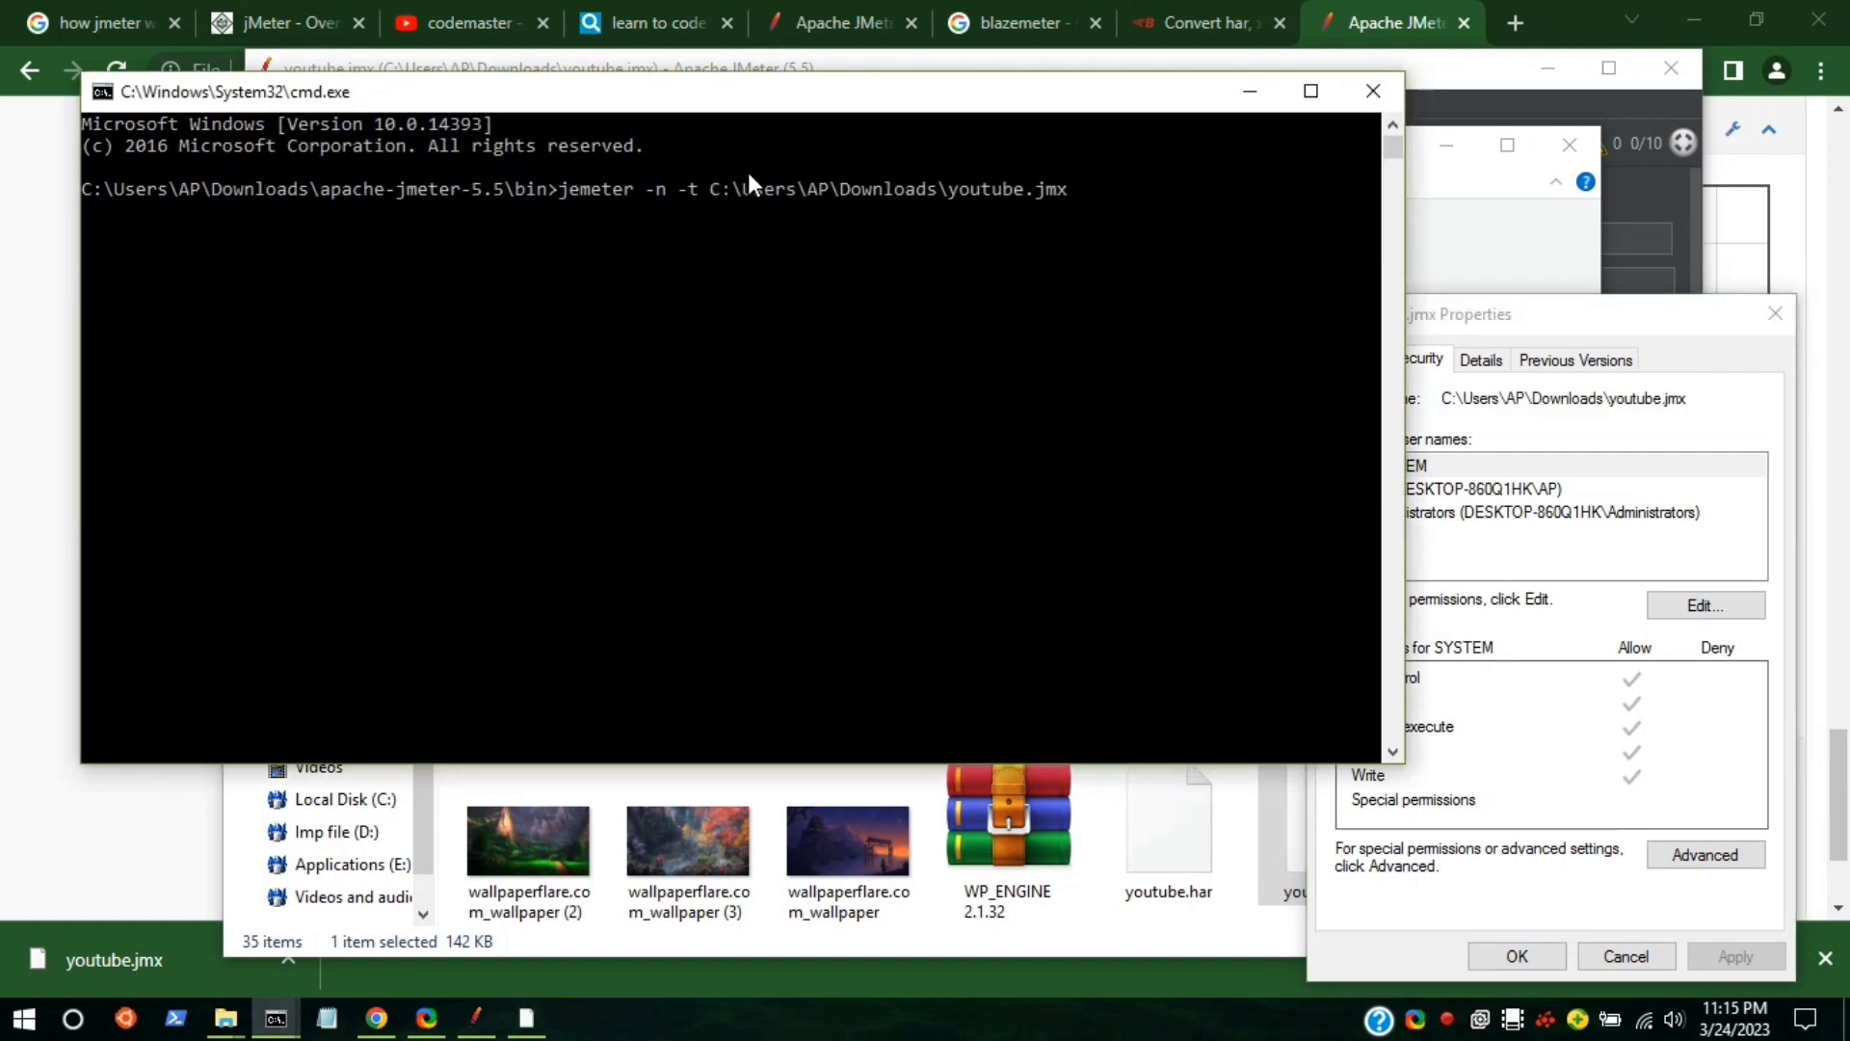
pyautogui.write('-l')
pyautogui.hotkey('ctrl', 'v')
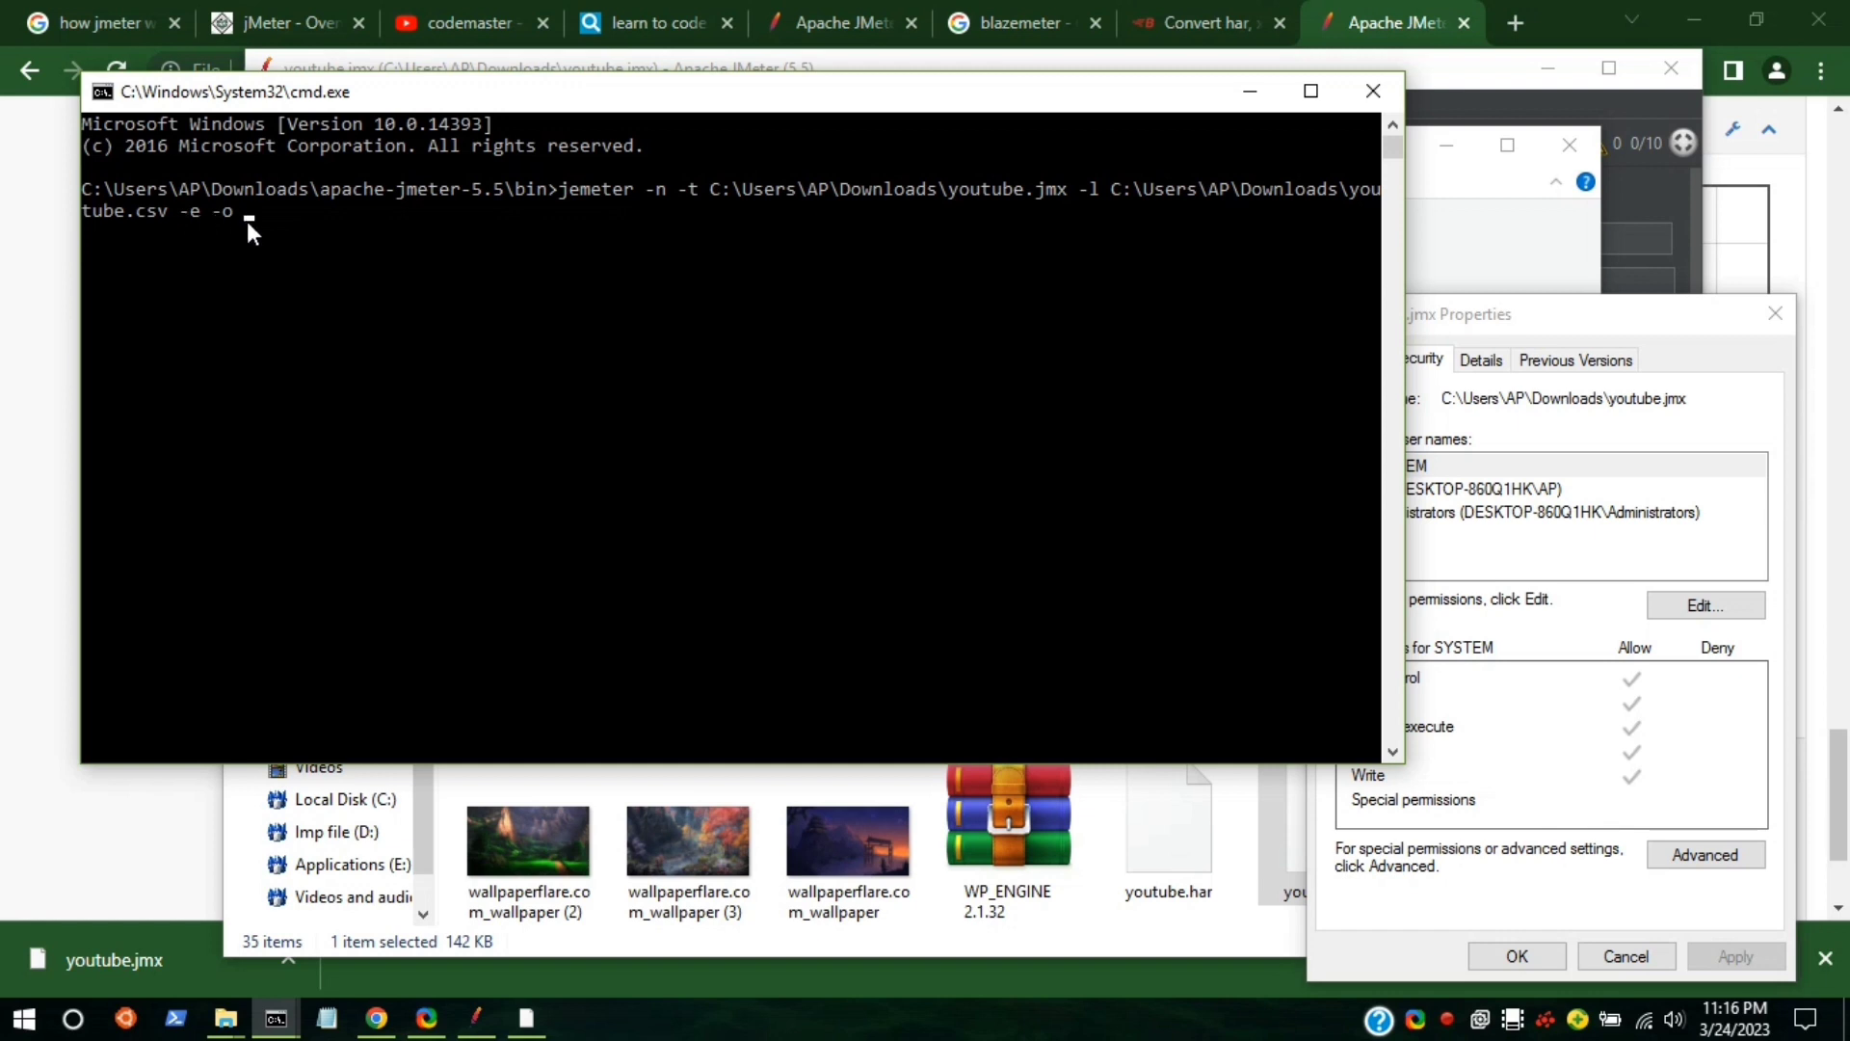
pyautogui.hotkey('ctrl', 'v')
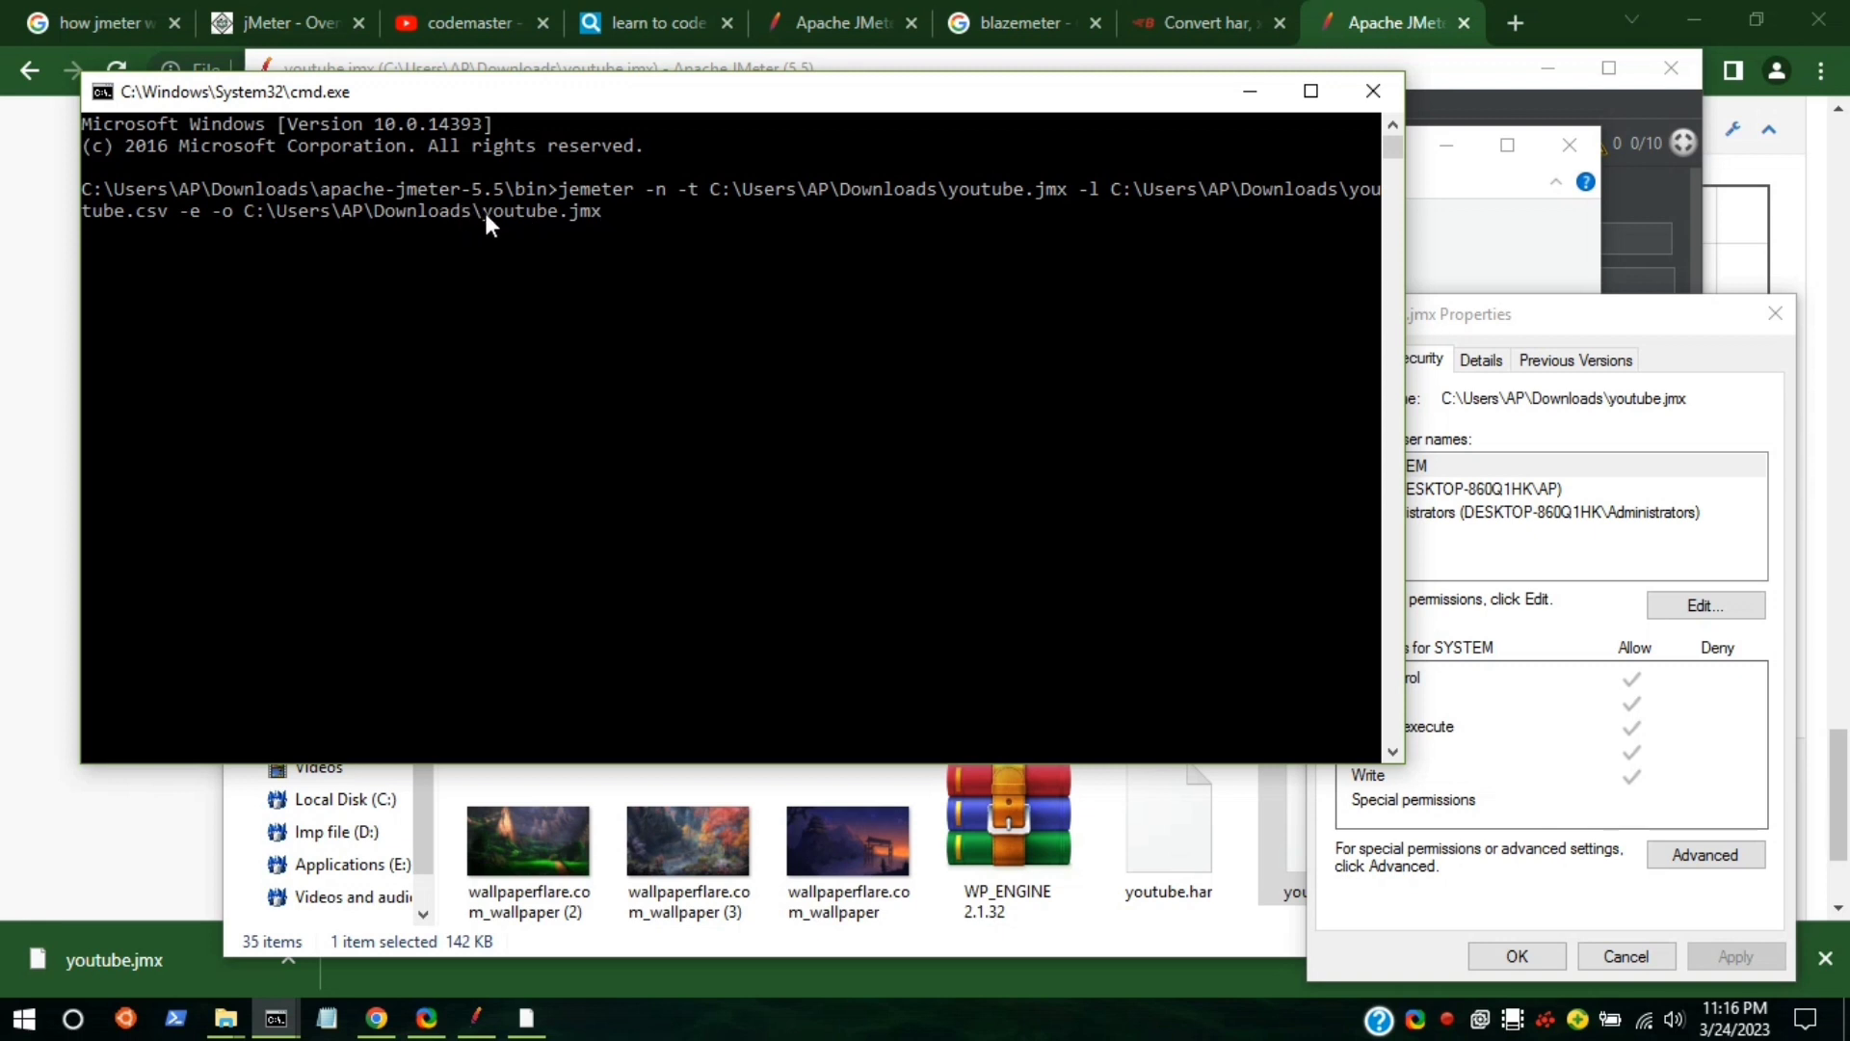
pyautogui.press('Left')
pyautogui.press('Left')
pyautogui.press('Left')
pyautogui.press('Left')
pyautogui.press('Left')
pyautogui.press('Right')
pyautogui.press('Right')
pyautogui.press('Right')
pyautogui.press('Right')
pyautogui.press('BackSpace')
pyautogui.press('BackSpace')
pyautogui.press('BackSpace')
pyautogui.press('BackSpace')
pyautogui.press('BackSpace')
pyautogui.press('BackSpace')
pyautogui.press('BackSpace')
pyautogui.press('BackSpace')
pyautogui.press('BackSpace')
pyautogui.press('BackSpace')
pyautogui.press('BackSpace')
pyautogui.write('esk')
pyautogui.press('Right')
pyautogui.write('rt')
pyautogui.press('Return')
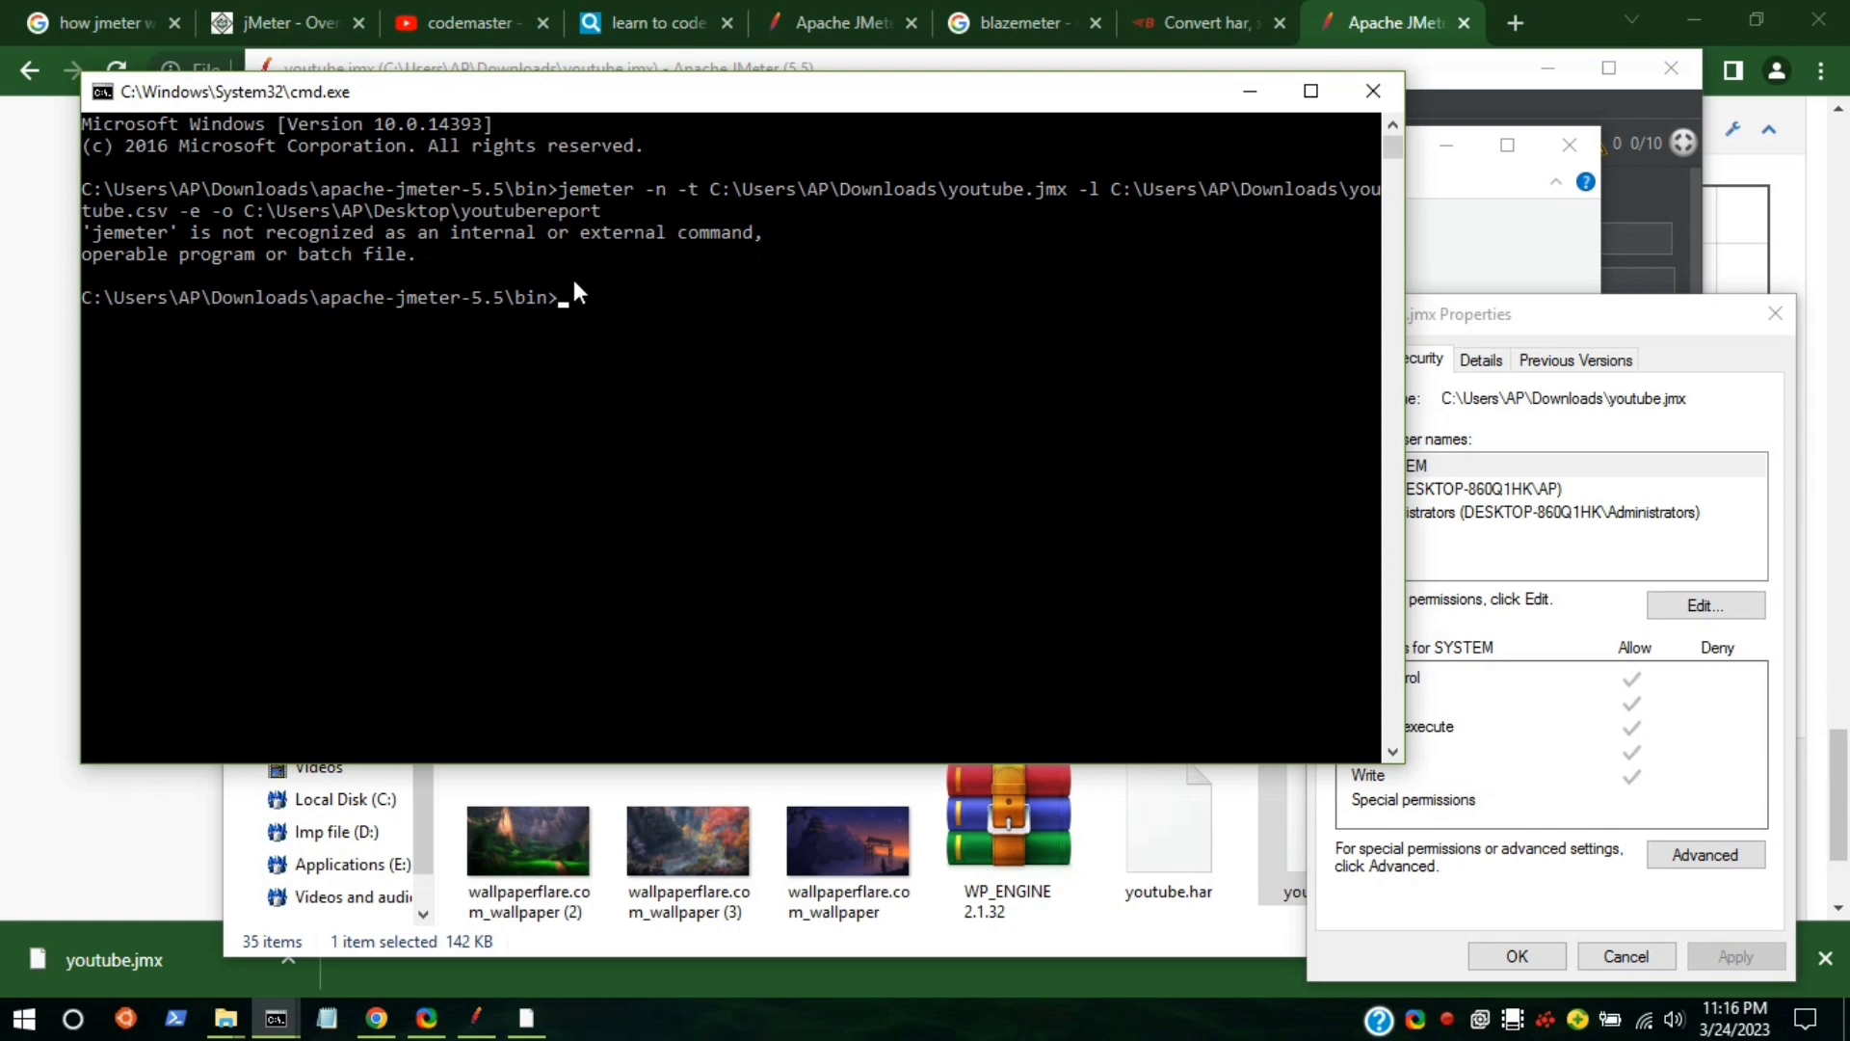
# Recall the command, correct 'jemeter' to 'jmeter' and rerun it.
pyautogui.press('Up')
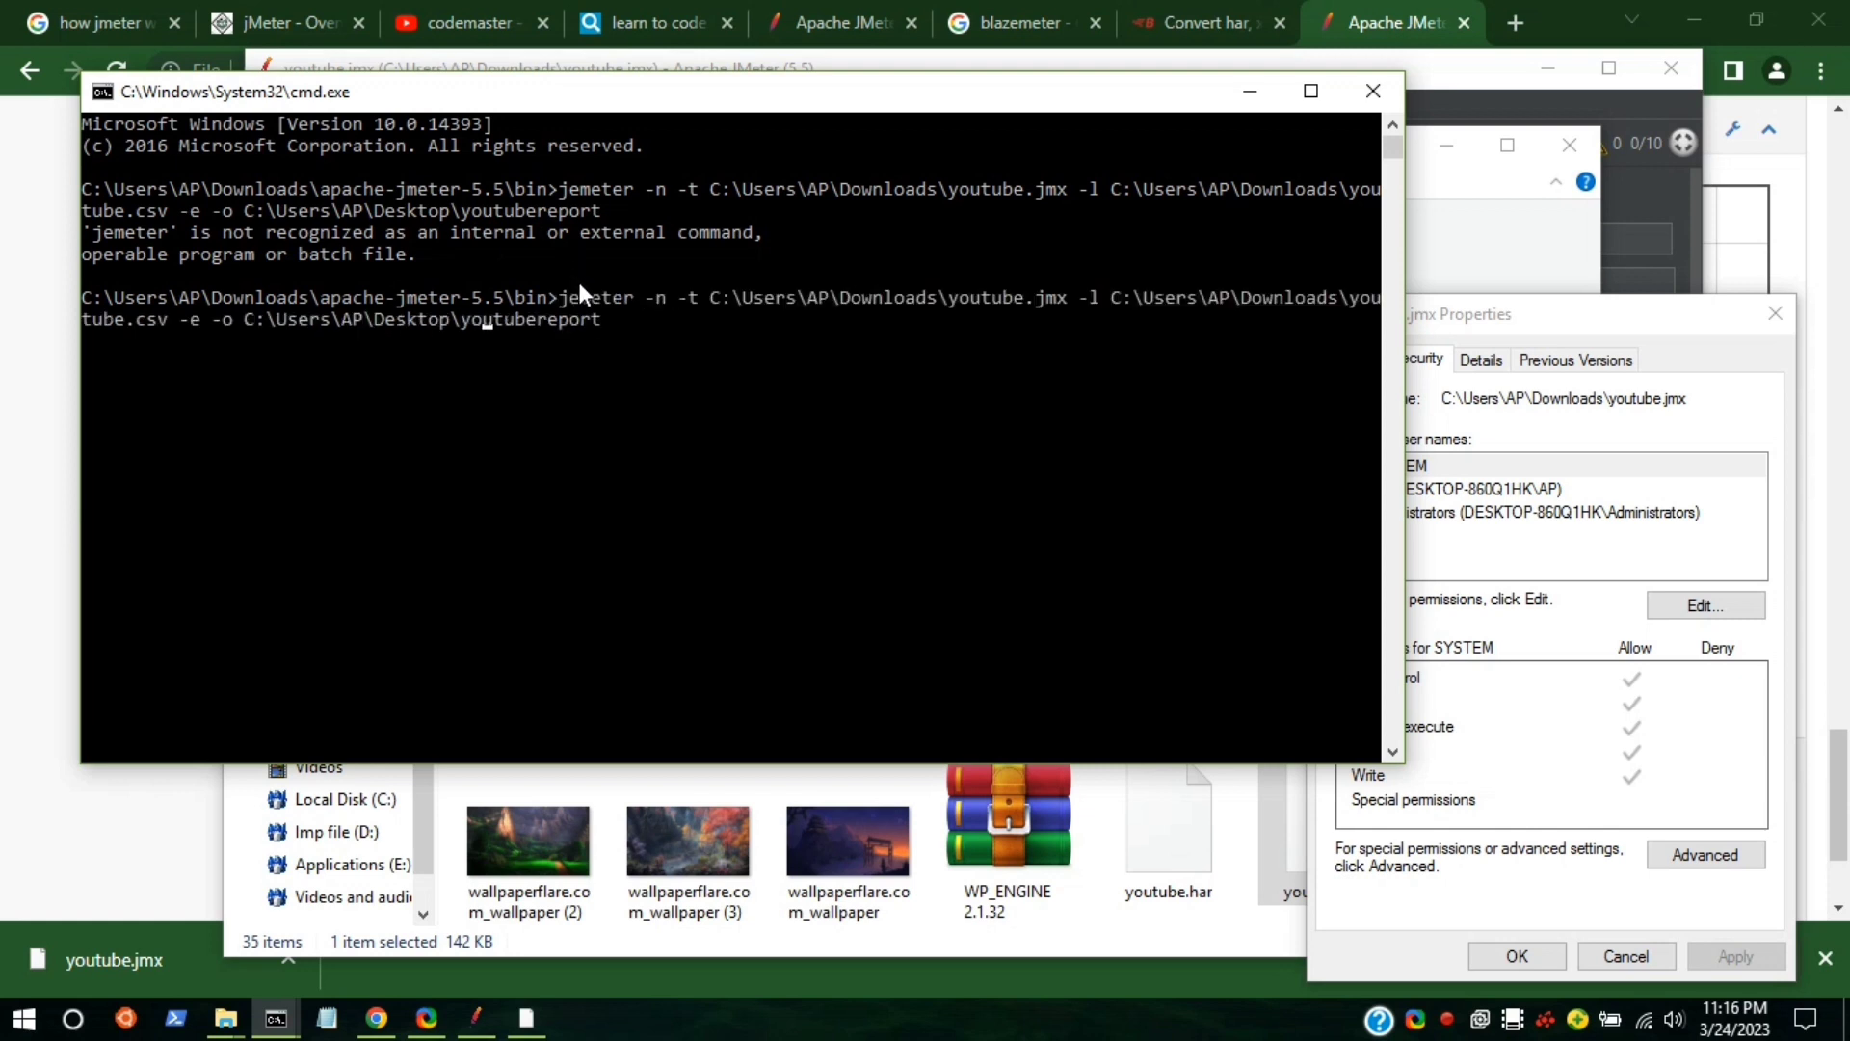
pyautogui.hotkey('ctrl', 'Left')
pyautogui.hotkey('ctrl', 'Left')
pyautogui.hotkey('ctrl', 'Left')
pyautogui.hotkey('ctrl', 'Left')
pyautogui.hotkey('ctrl', 'Left')
pyautogui.hotkey('ctrl', 'Left')
pyautogui.hotkey('ctrl', 'Left')
pyautogui.hotkey('ctrl', 'Left')
pyautogui.press('Left')
pyautogui.press('Left')
pyautogui.press('Left')
pyautogui.press('Left')
pyautogui.press('Left')
pyautogui.press('Left')
pyautogui.press('Left')
pyautogui.press('Left')
pyautogui.press('Left')
pyautogui.press('Left')
pyautogui.press('Left')
pyautogui.press('Left')
pyautogui.press('Left')
pyautogui.press('BackSpace')
pyautogui.press('Return')
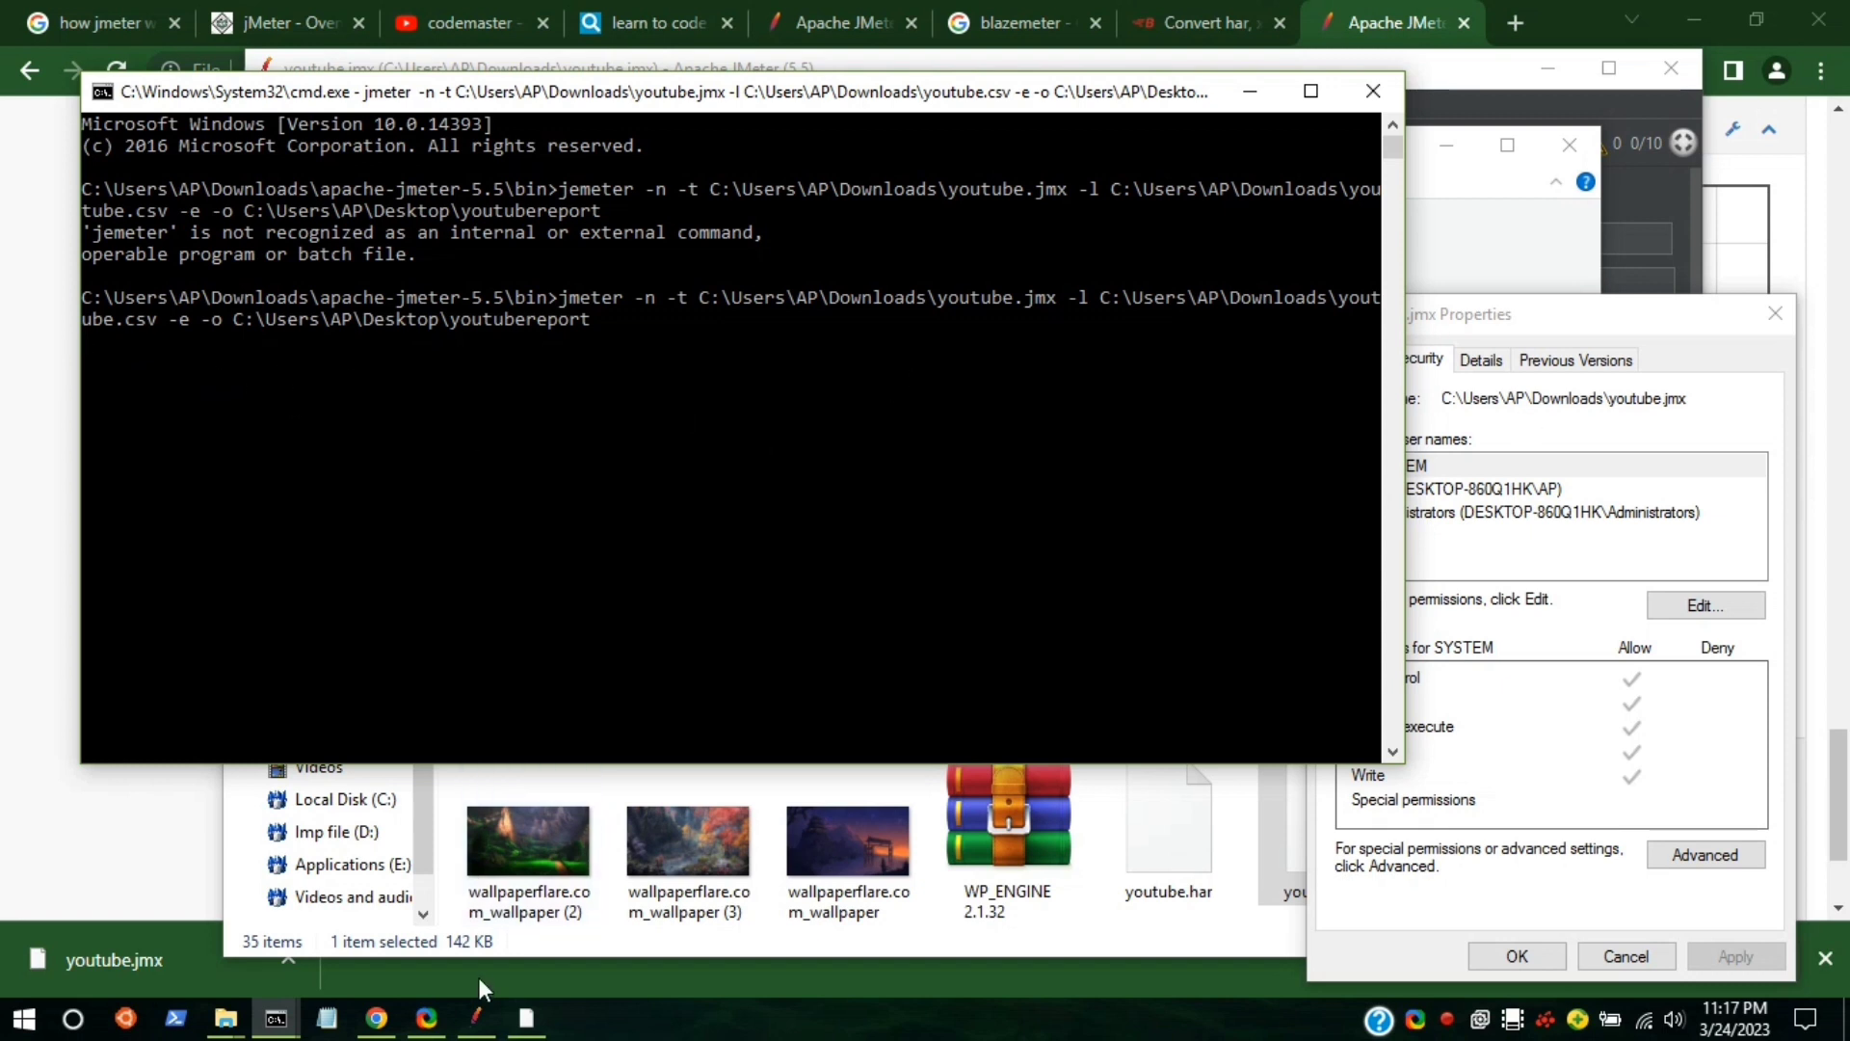
# Allow Java through the firewall on private networks as well.
pyautogui.click(478, 1019)
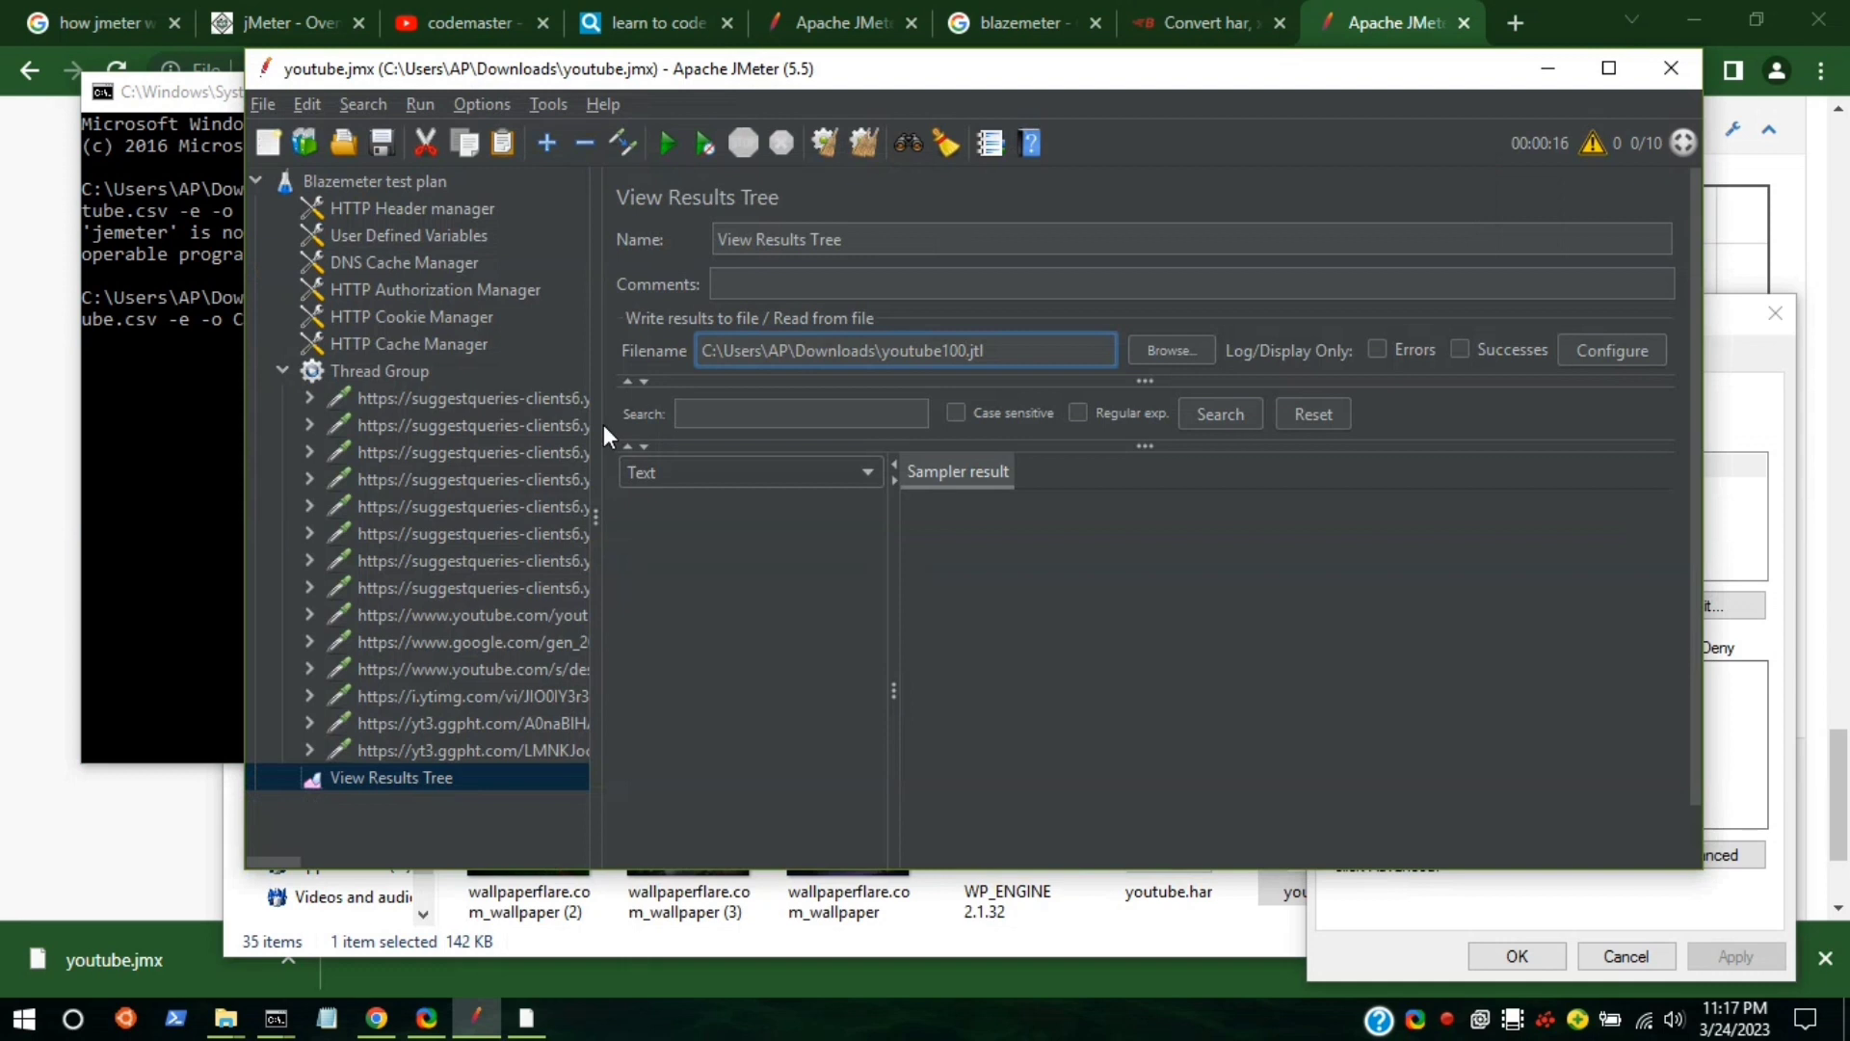
pyautogui.click(337, 370)
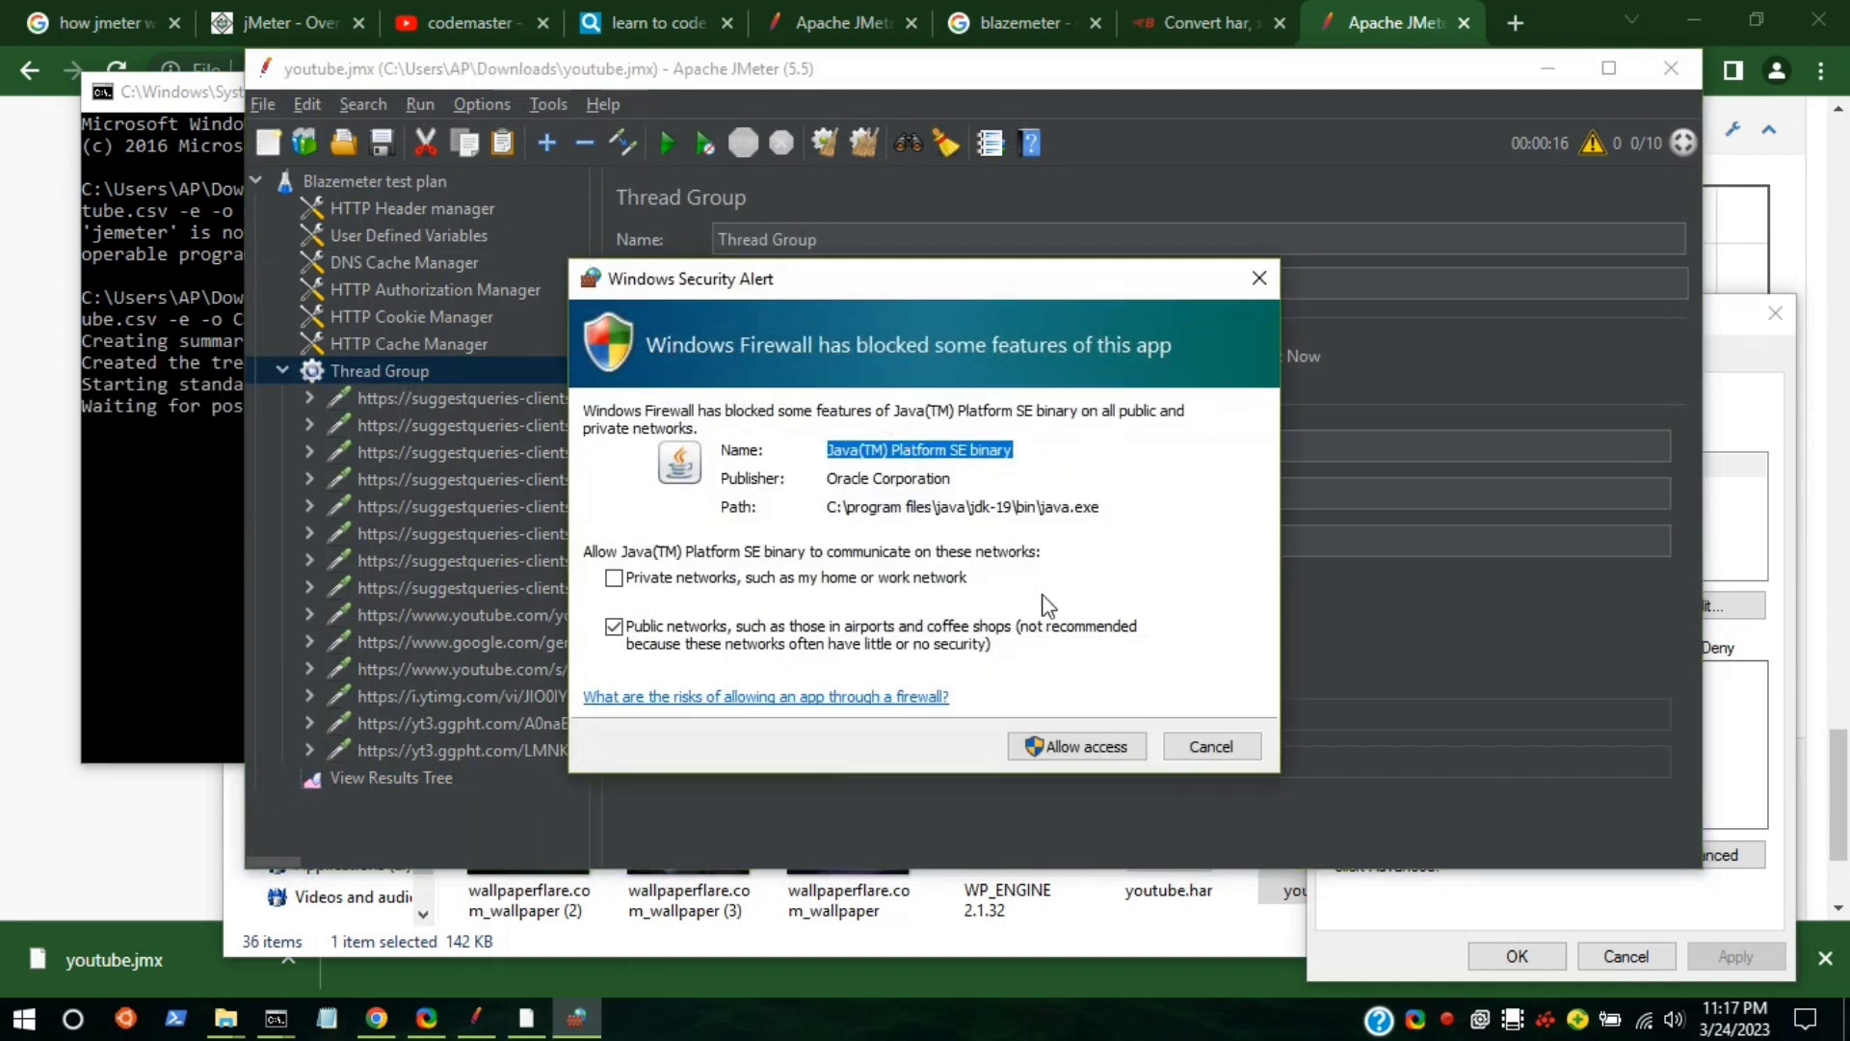
pyautogui.click(759, 579)
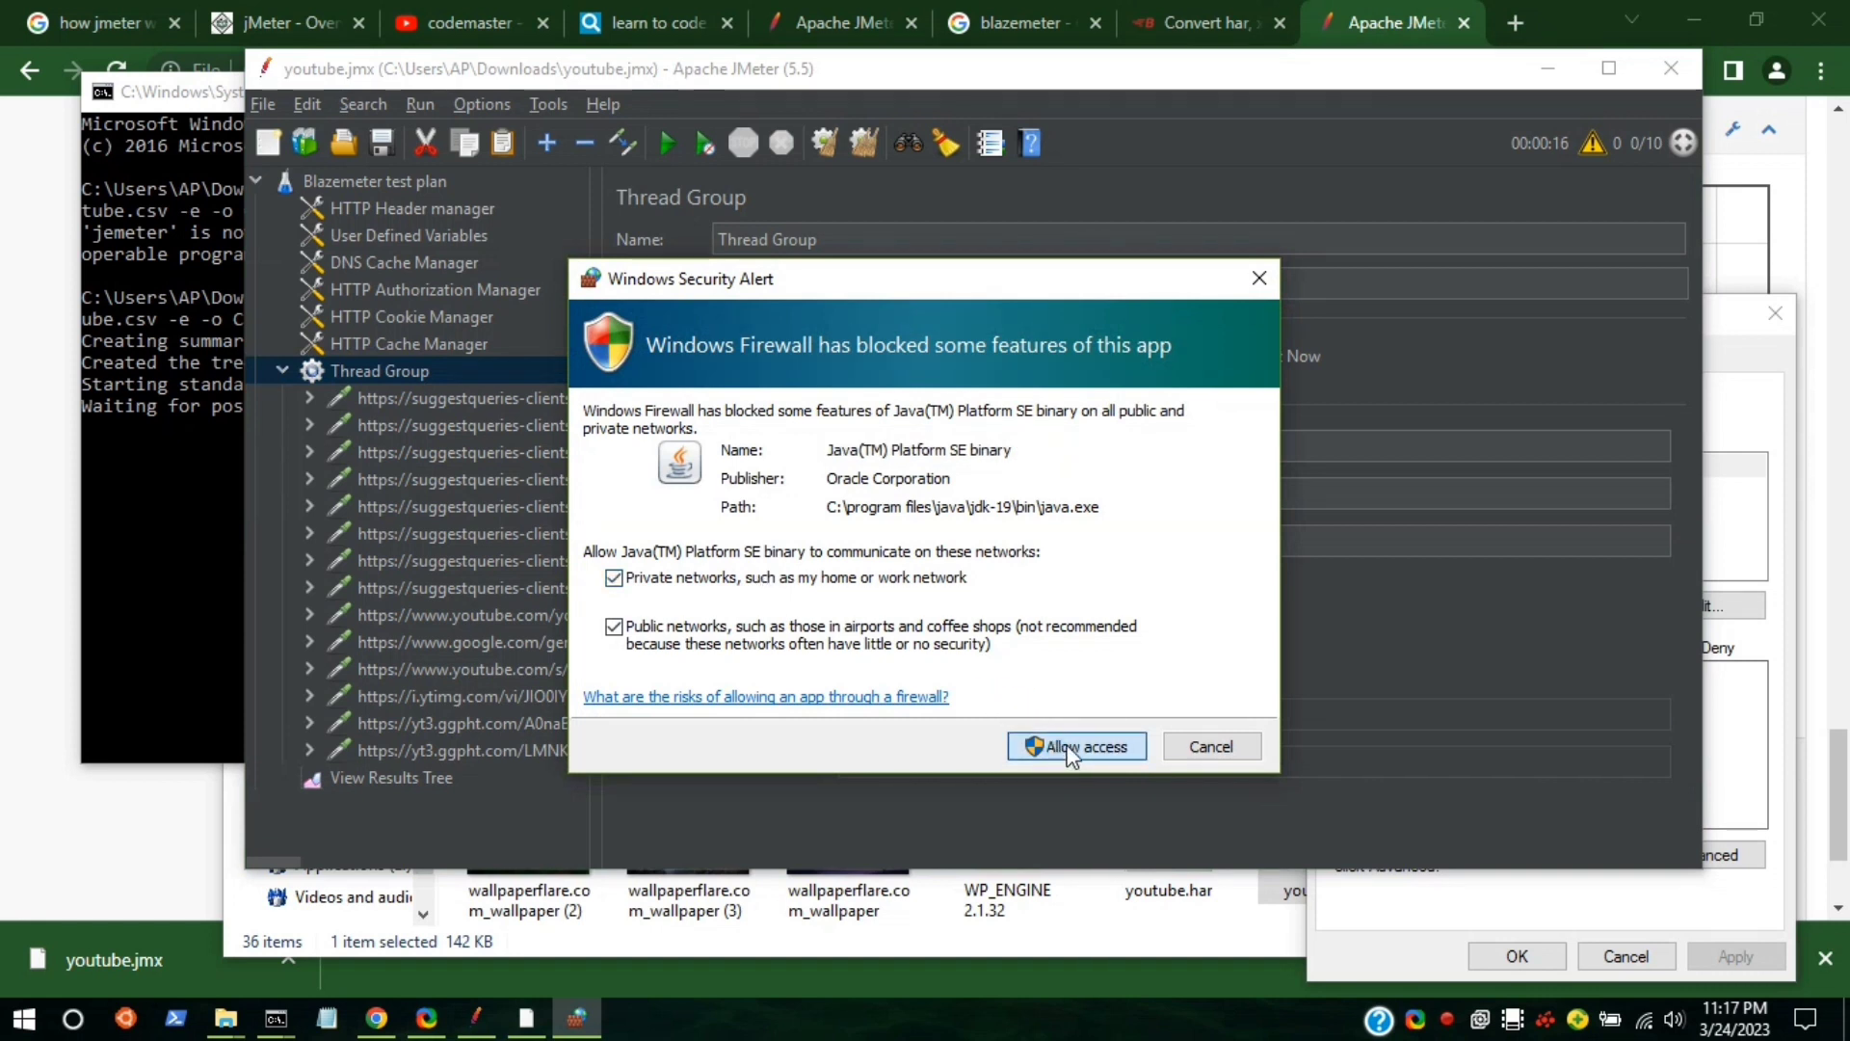
pyautogui.click(1070, 748)
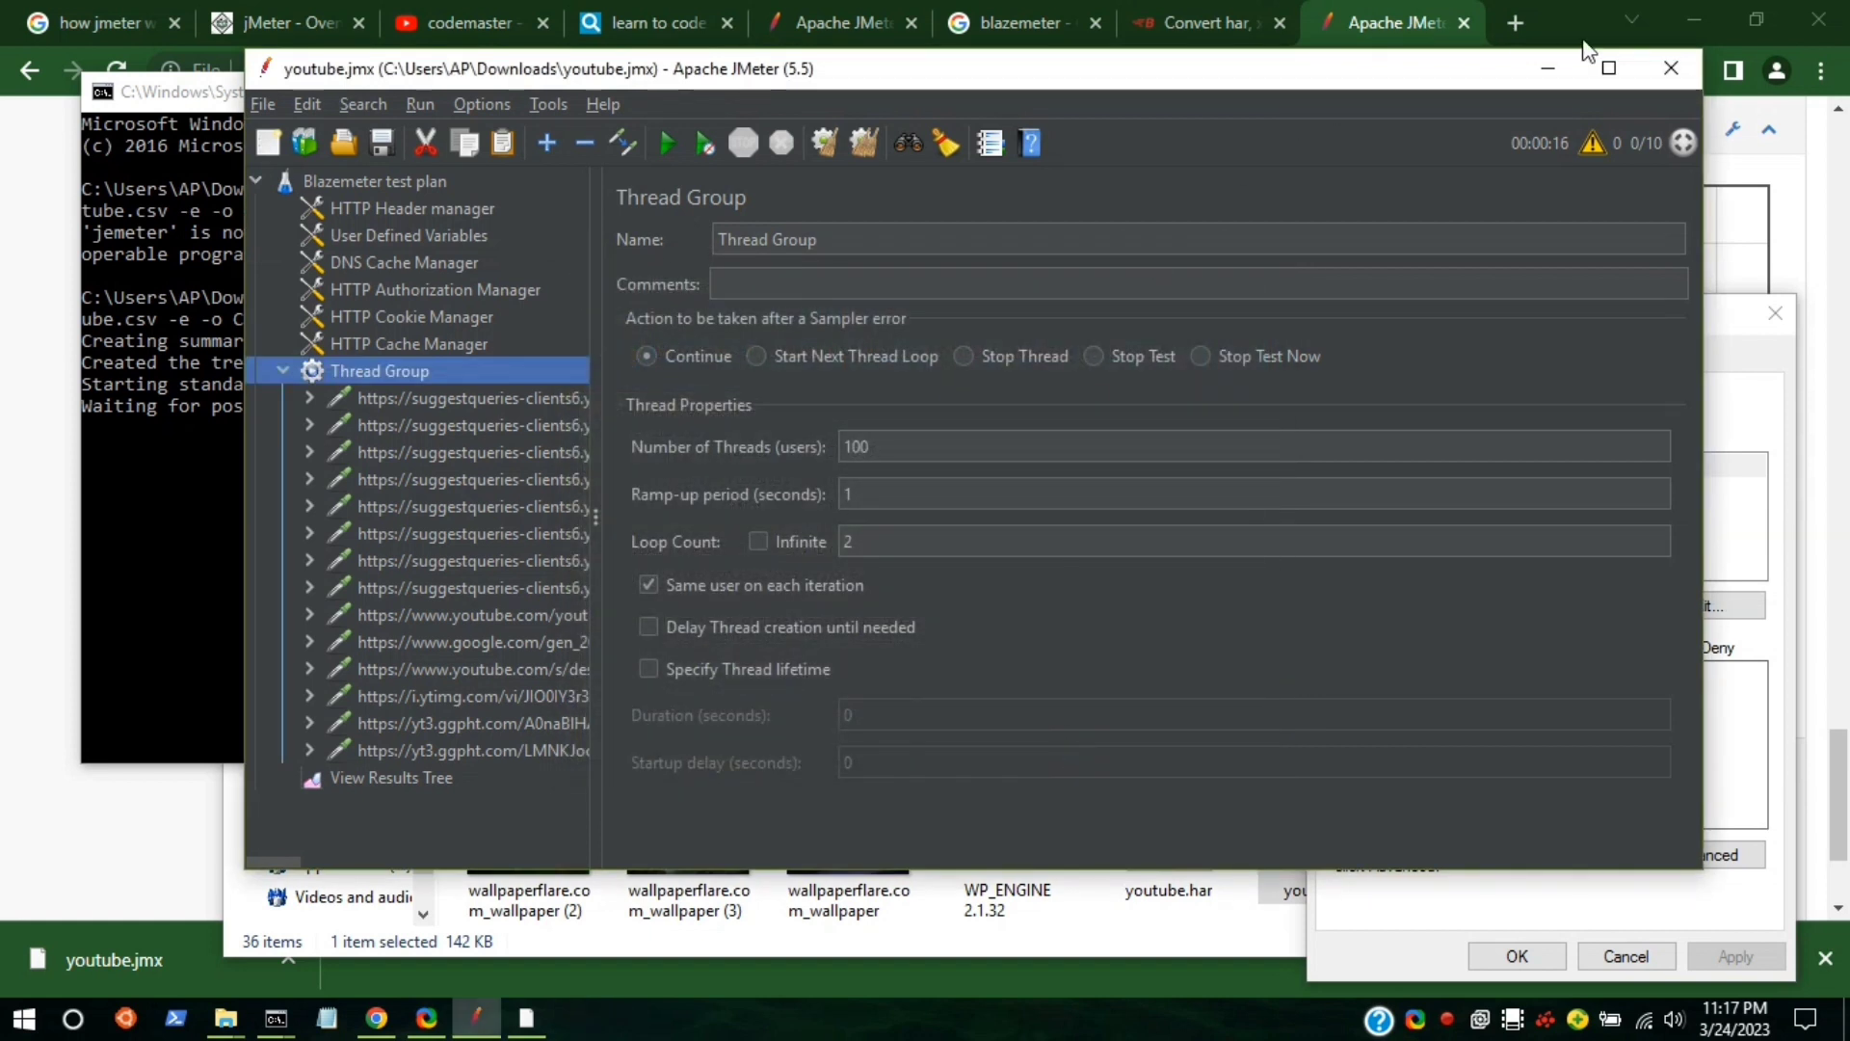
# Hide JMeter and the browser and wait for the non-GUI run to end.
pyautogui.click(1548, 67)
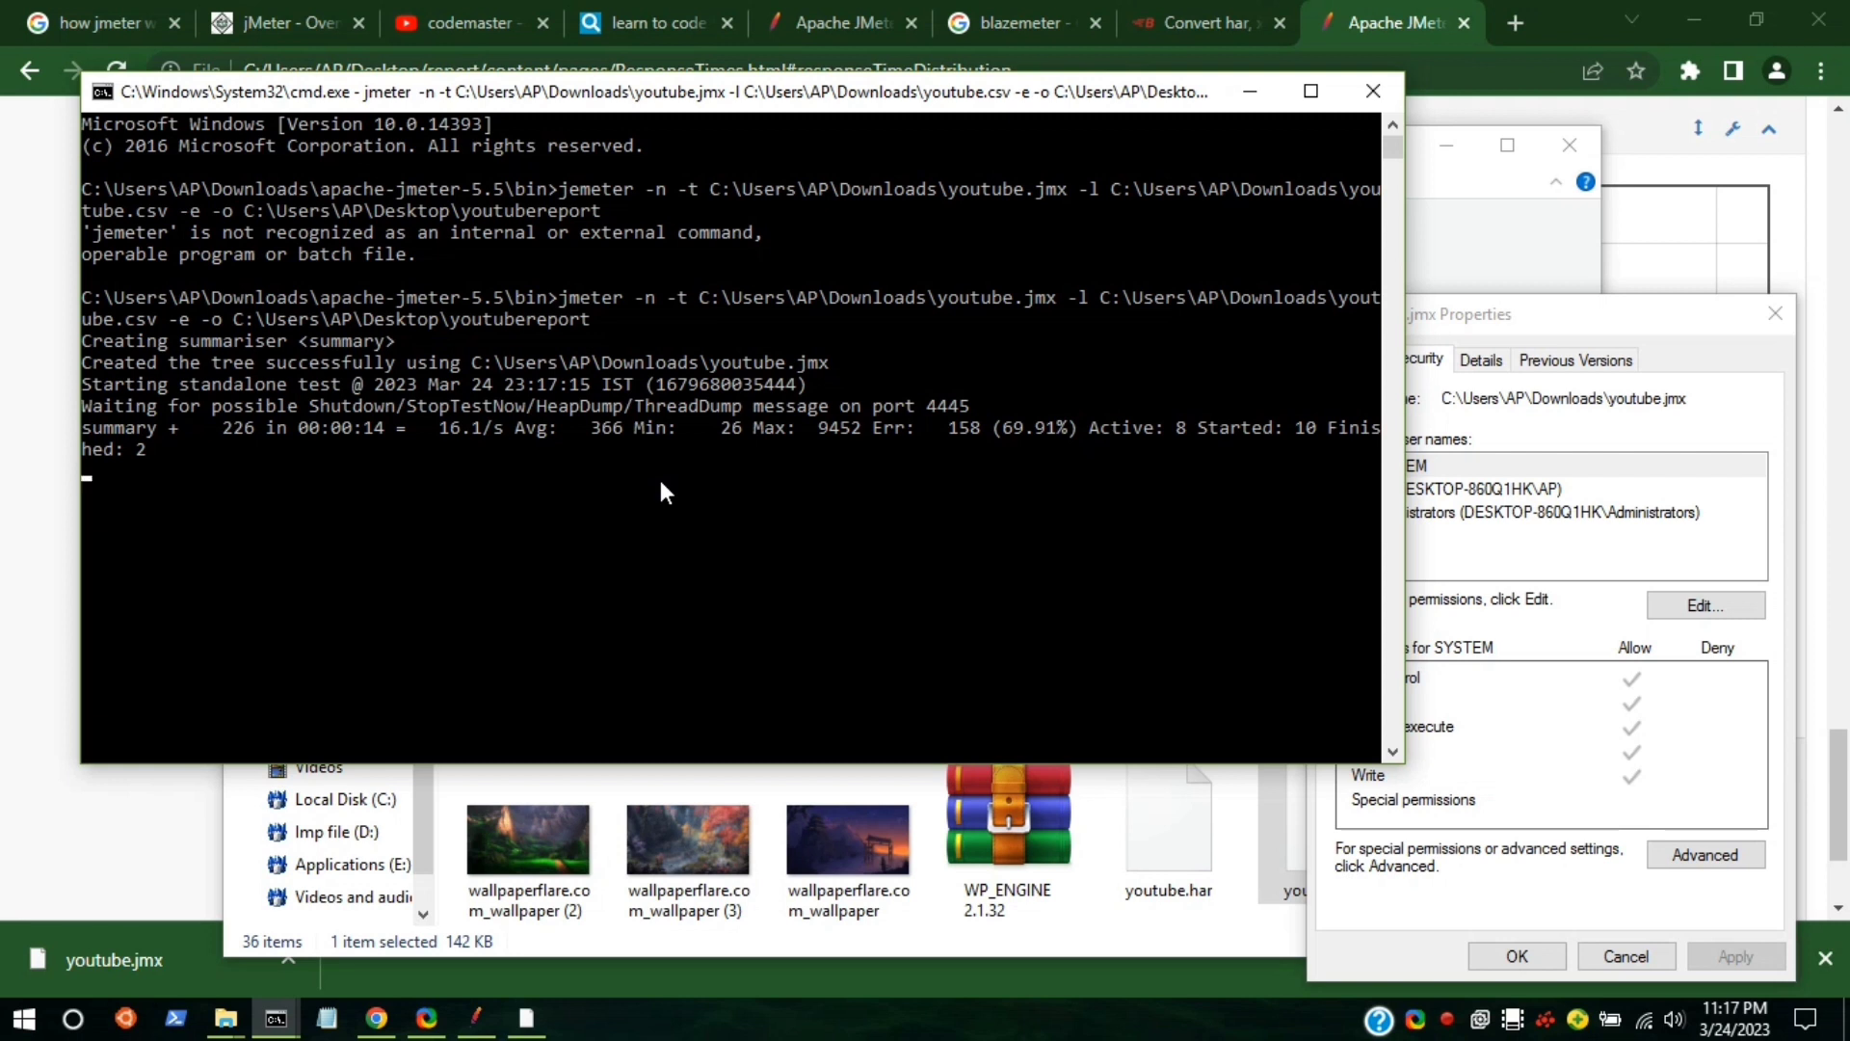
pyautogui.moveTo(516, 998)
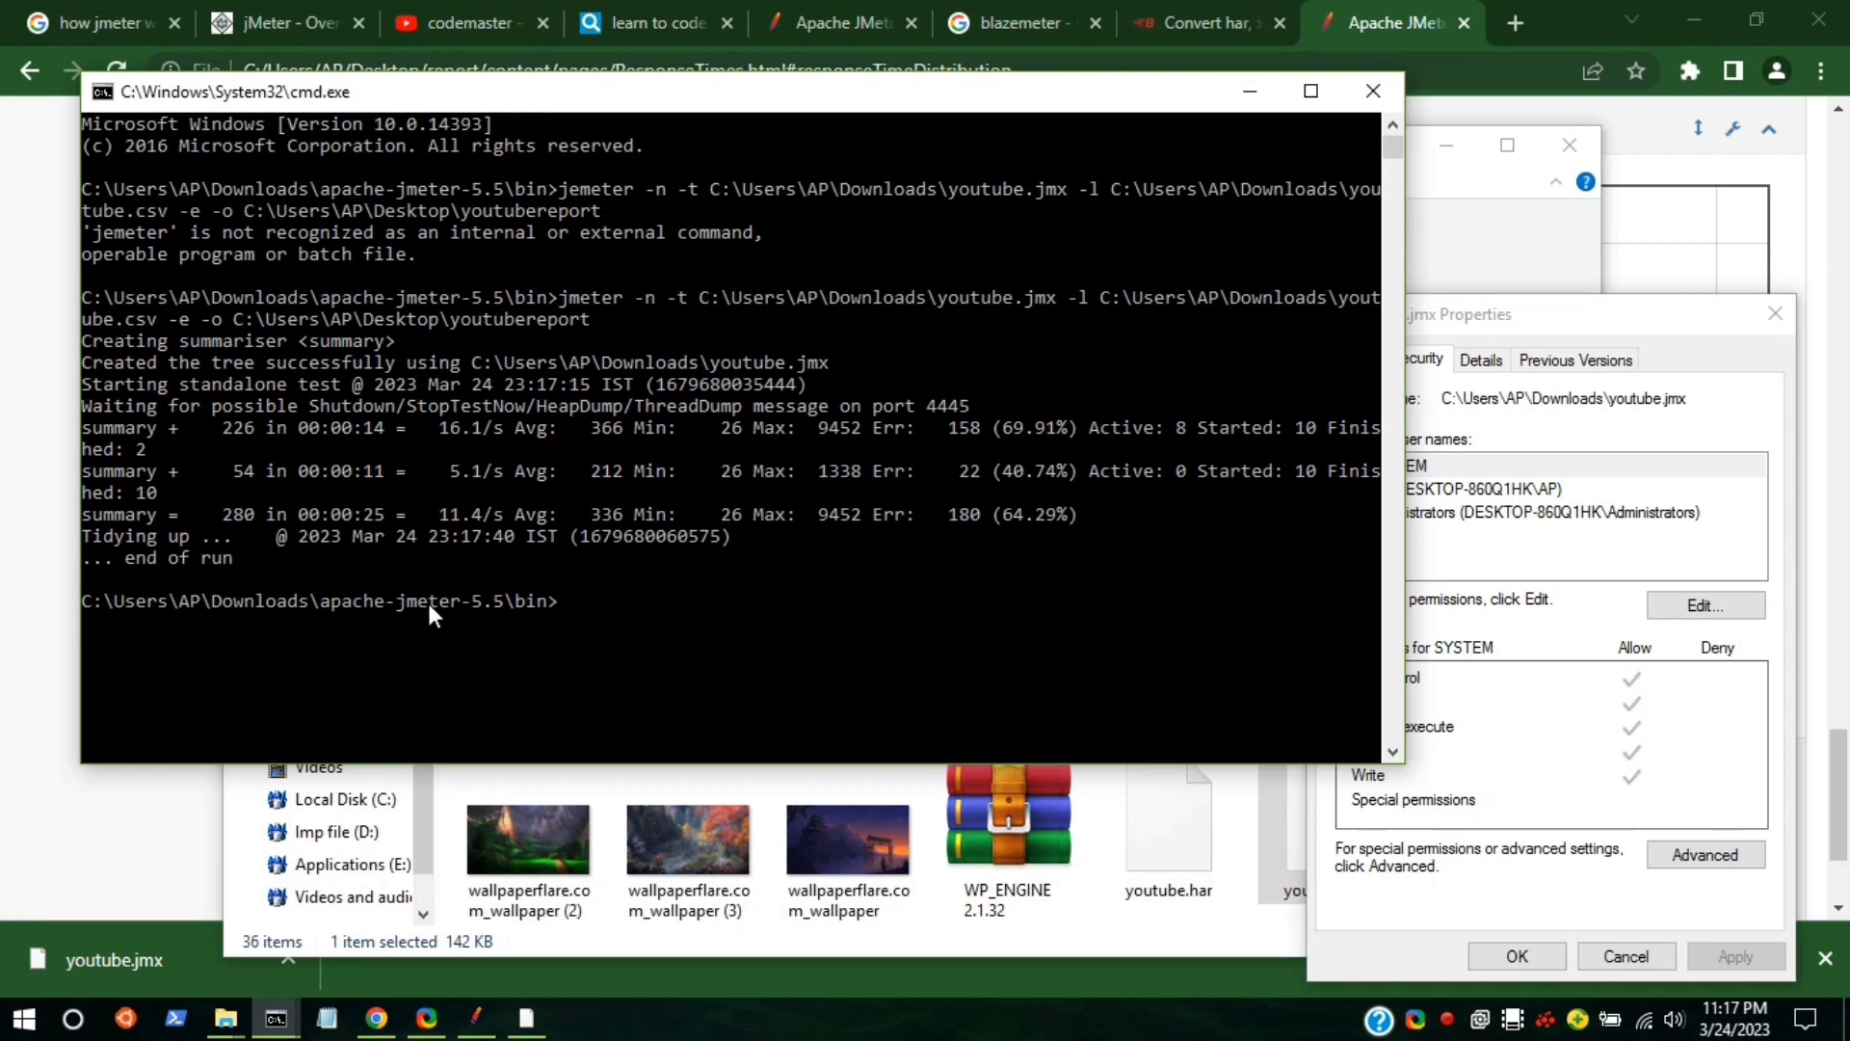
pyautogui.click(1683, 2)
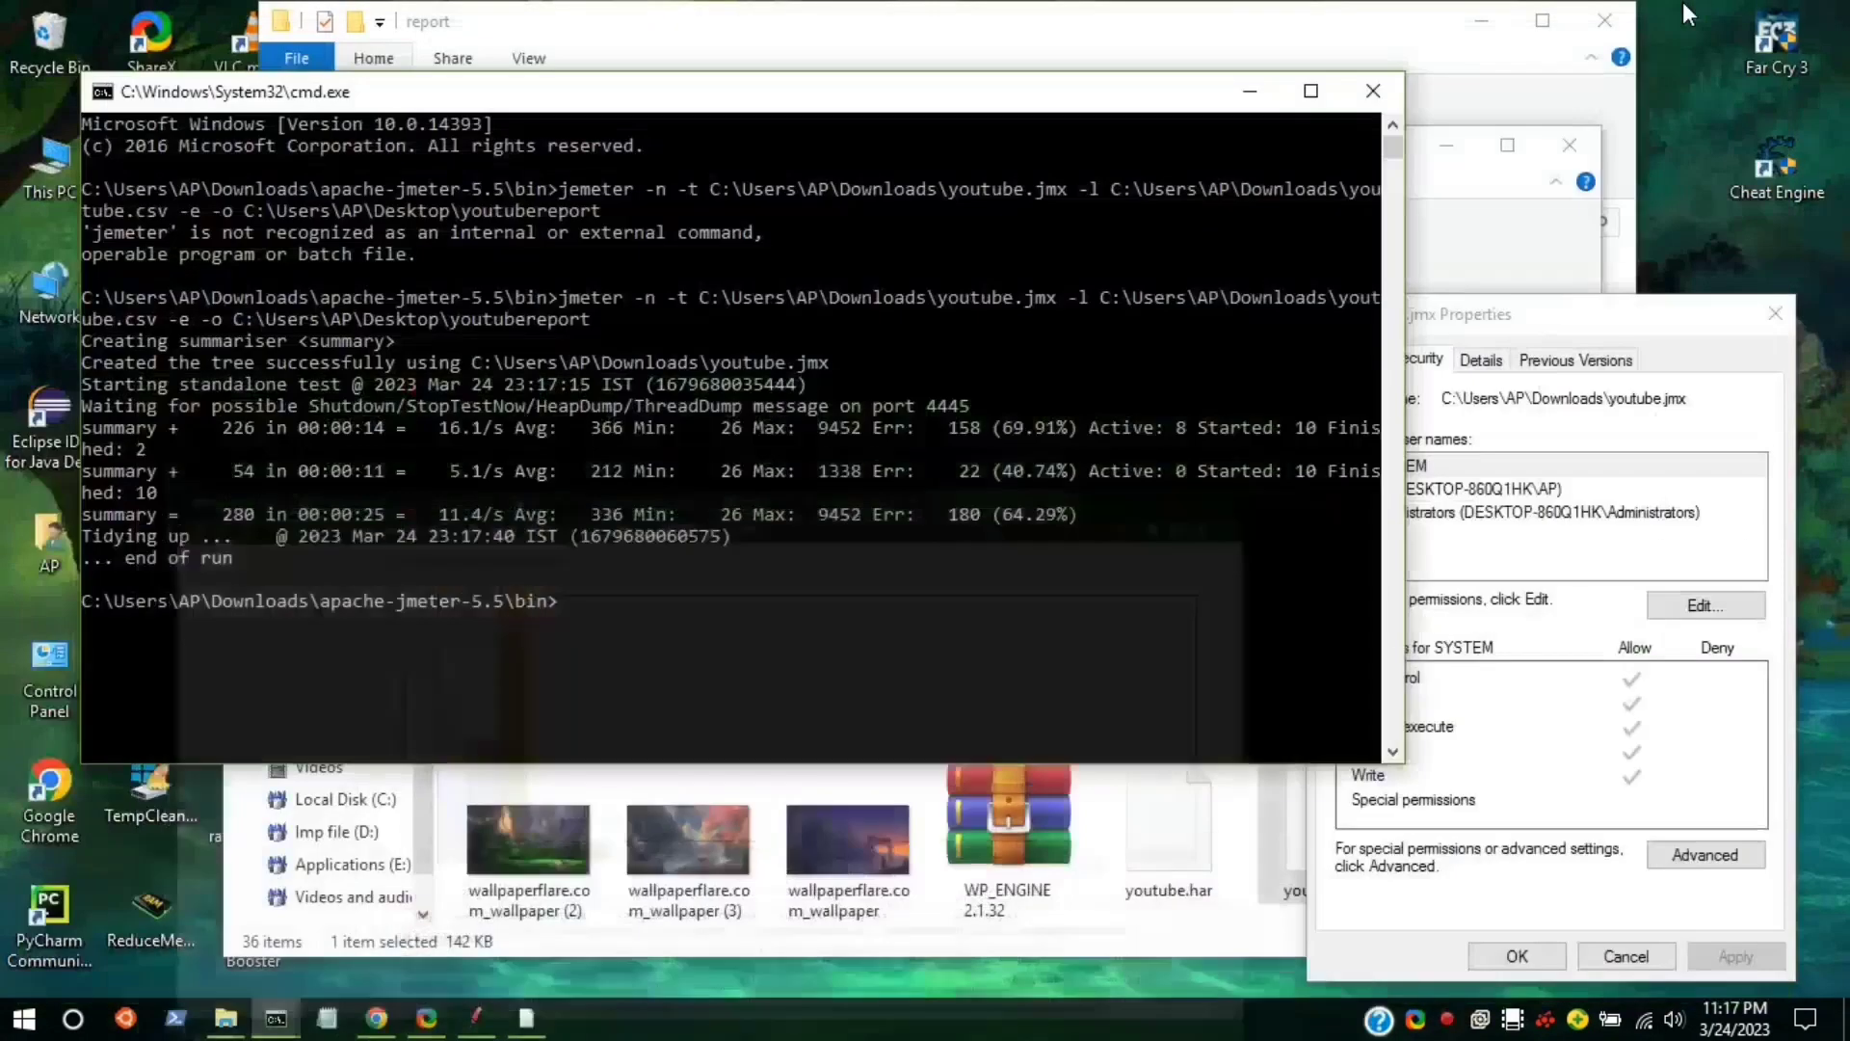
# Minimize the command prompt and report windows and close the Properties and Downloads windows.
pyautogui.click(1244, 94)
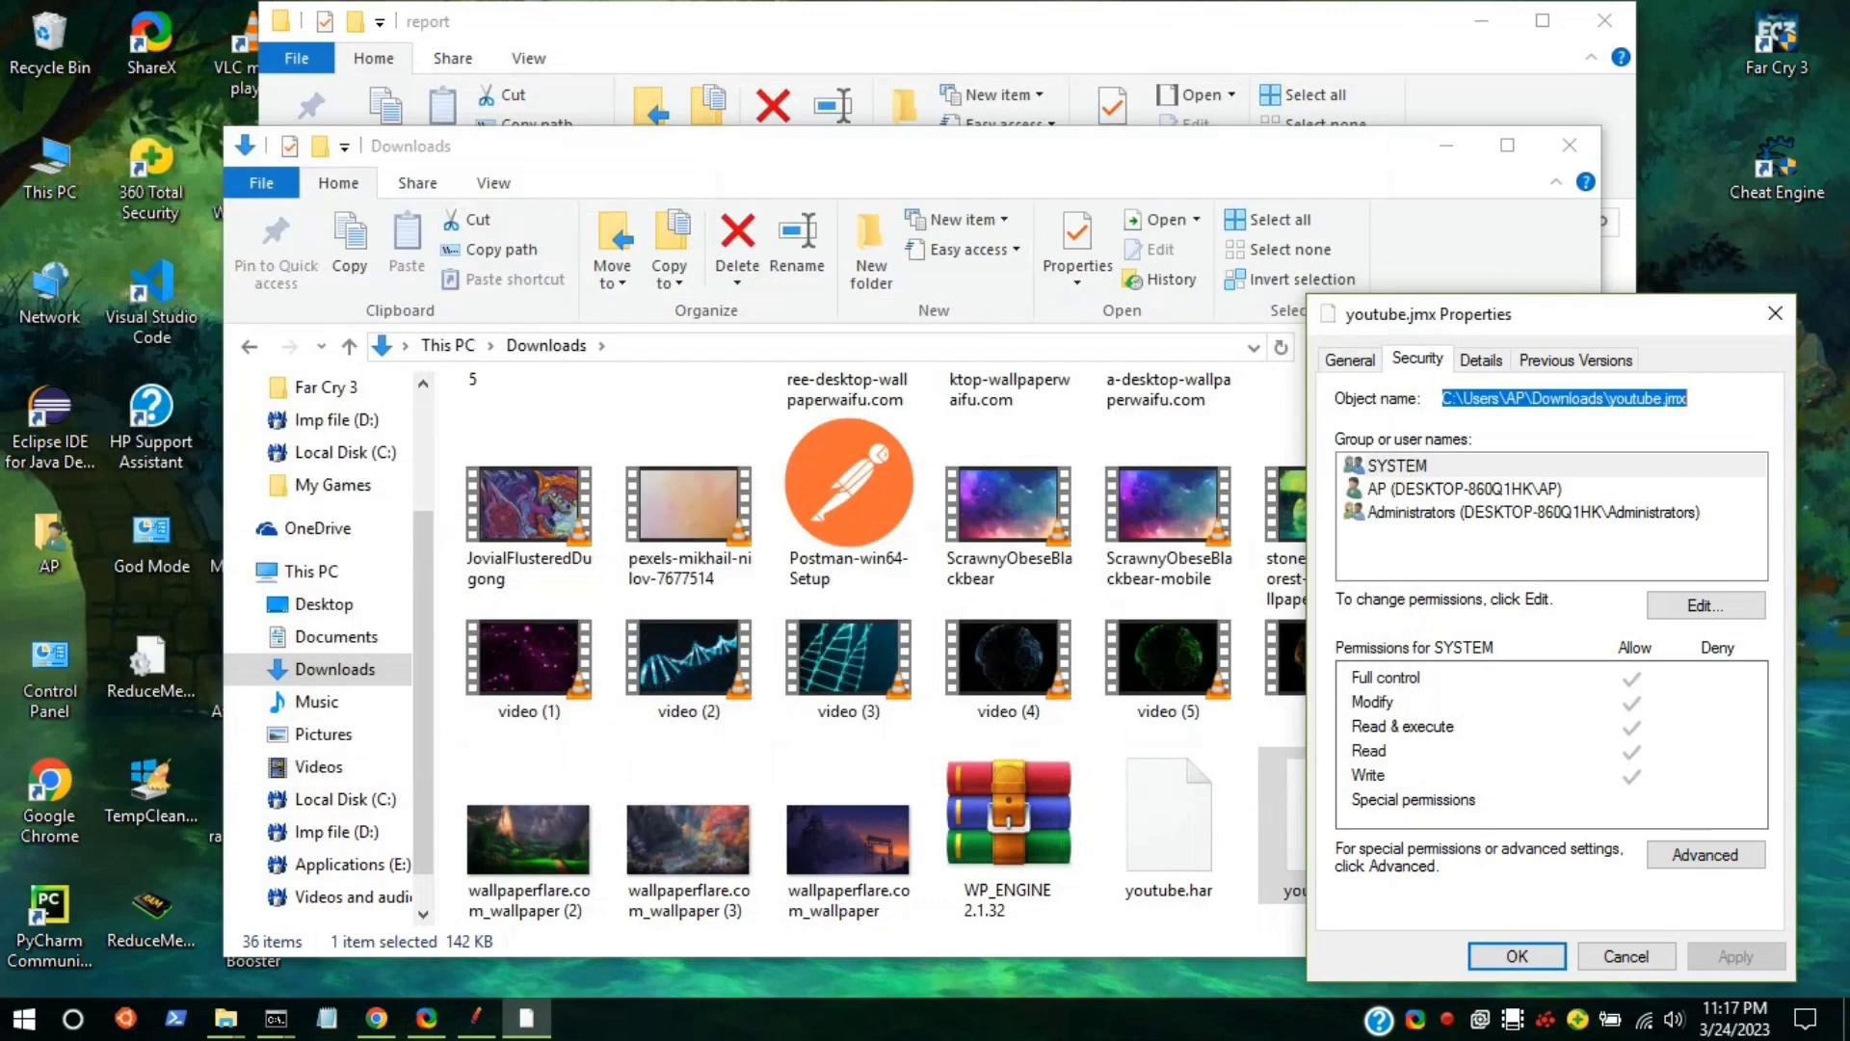
pyautogui.click(1486, 17)
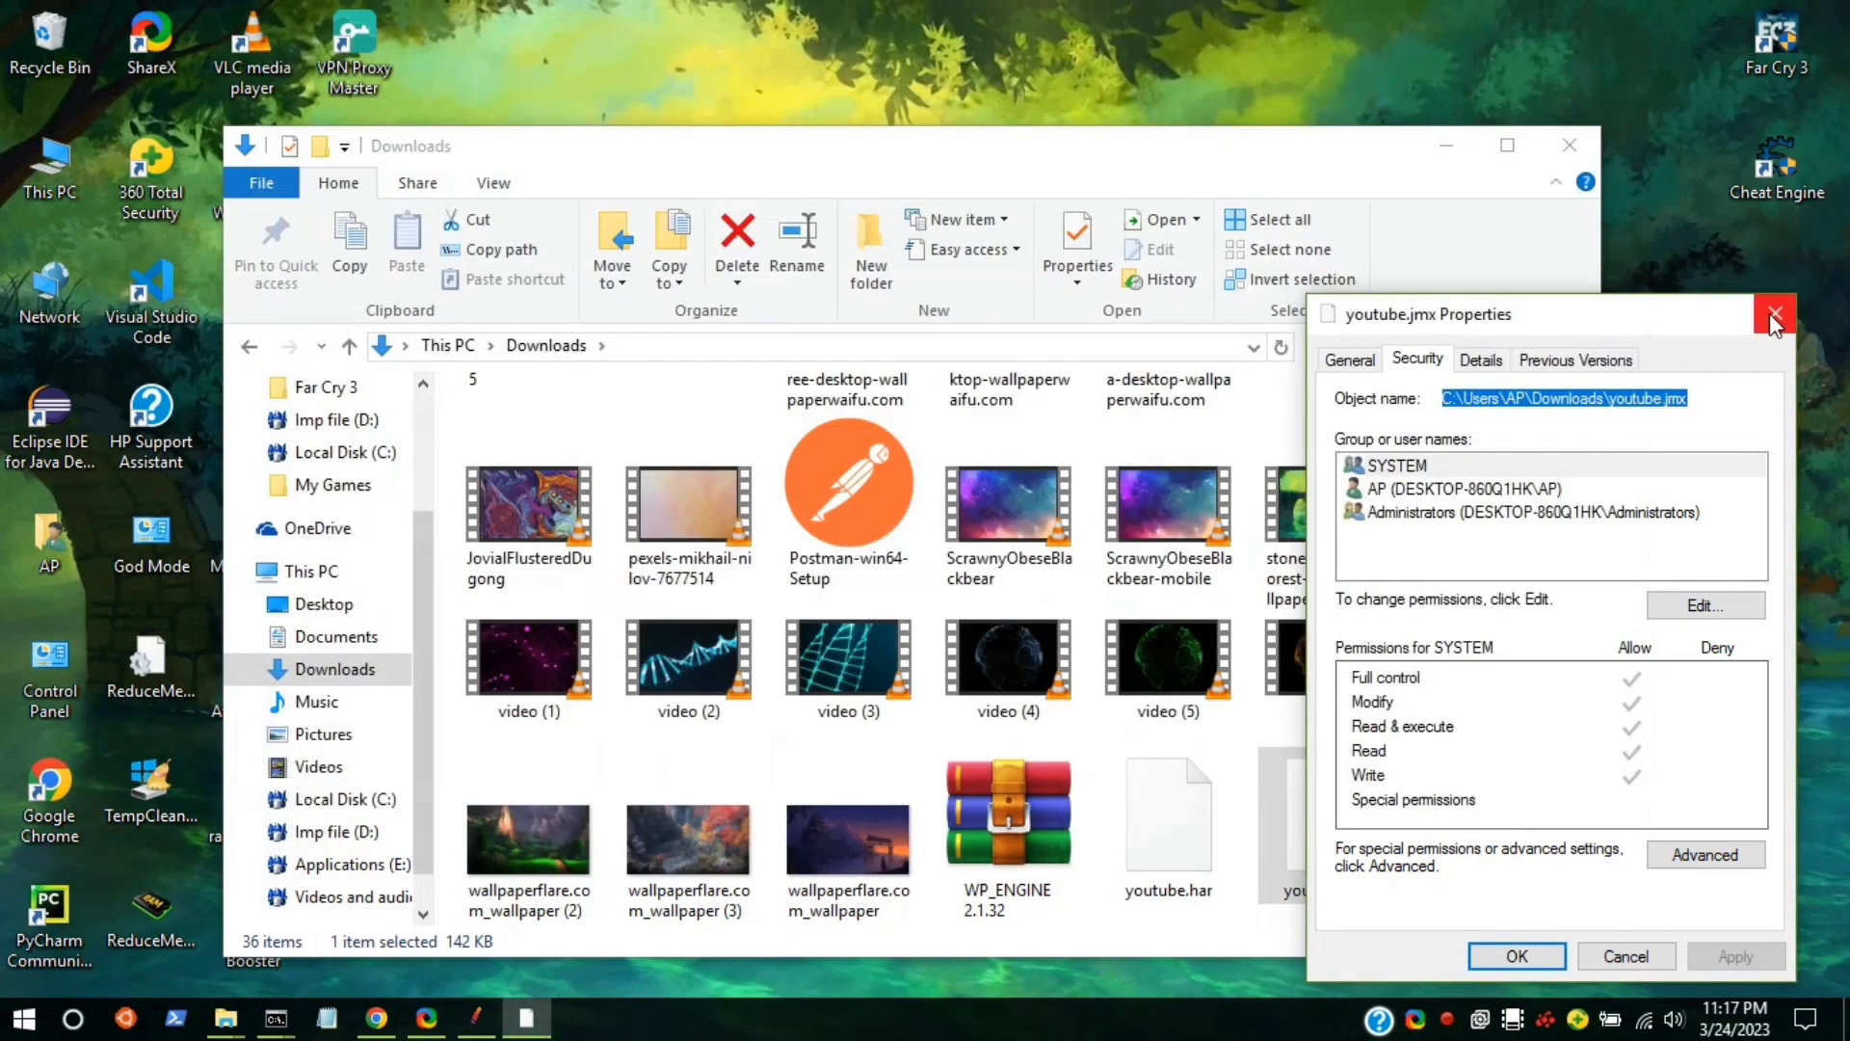
pyautogui.click(1771, 315)
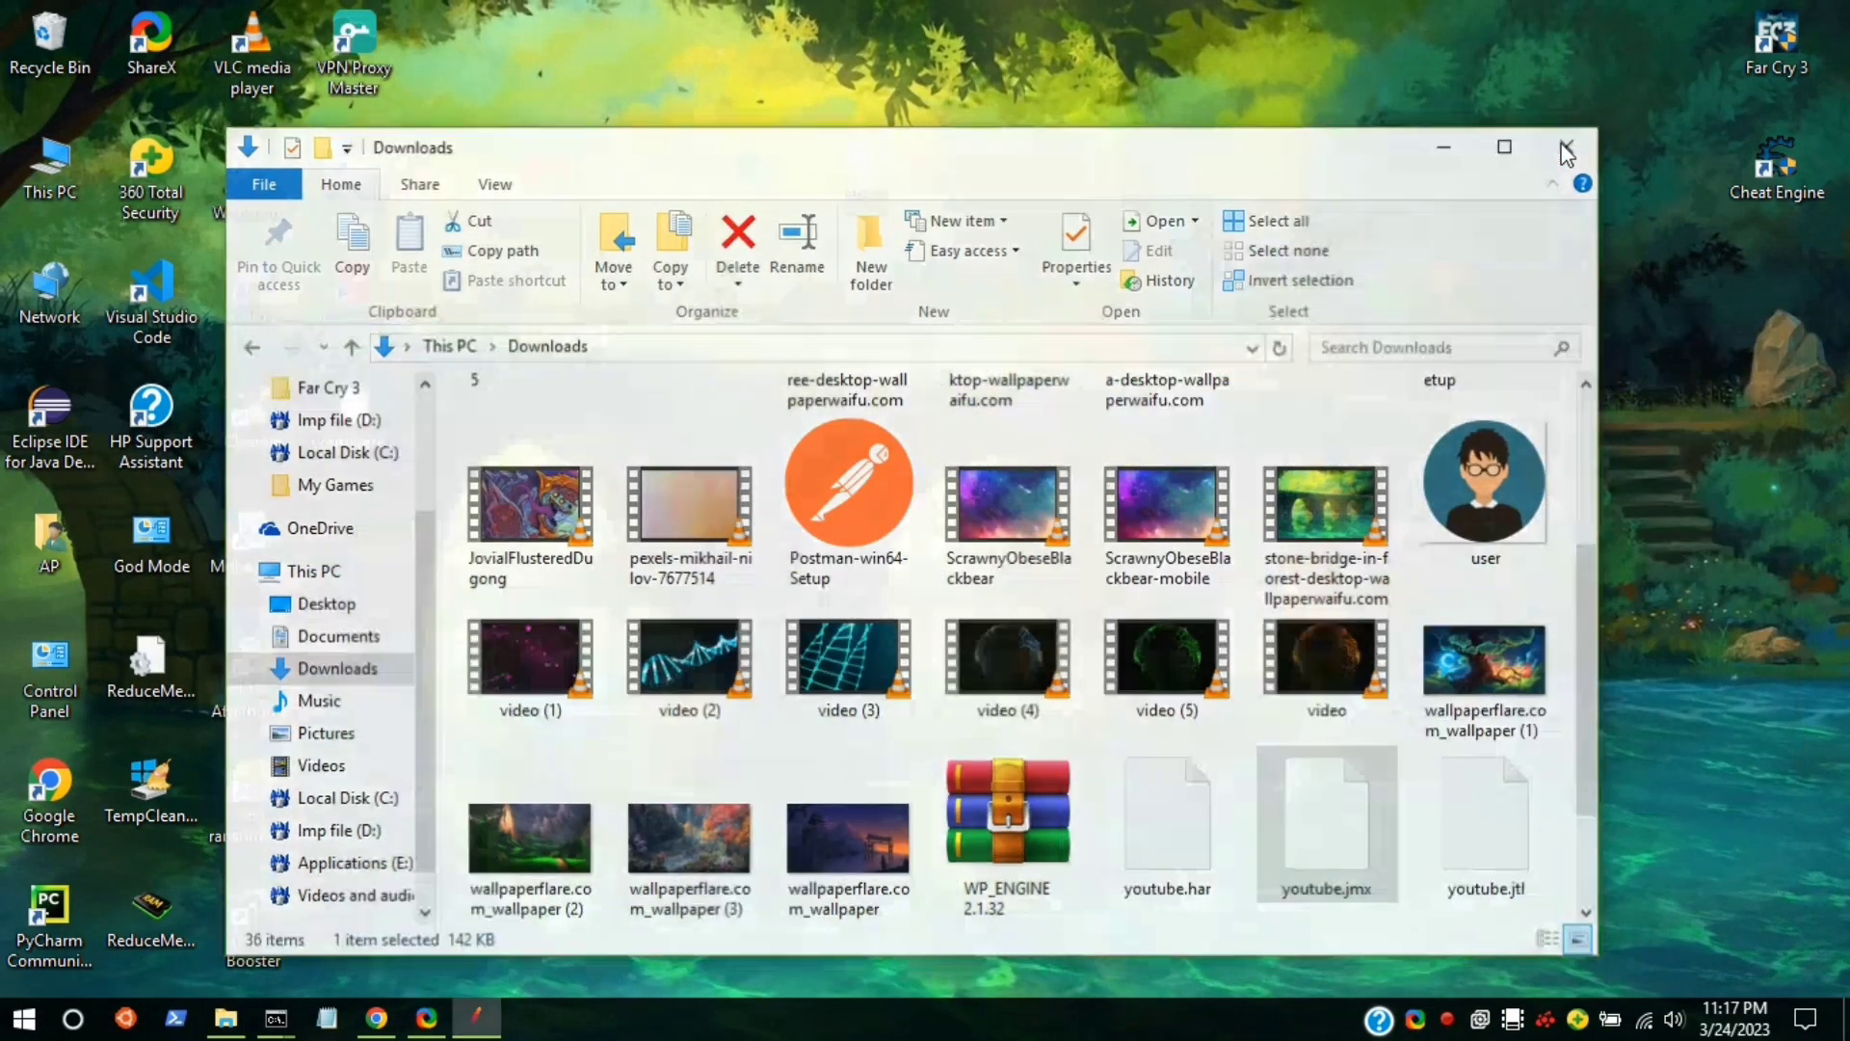
pyautogui.click(1567, 150)
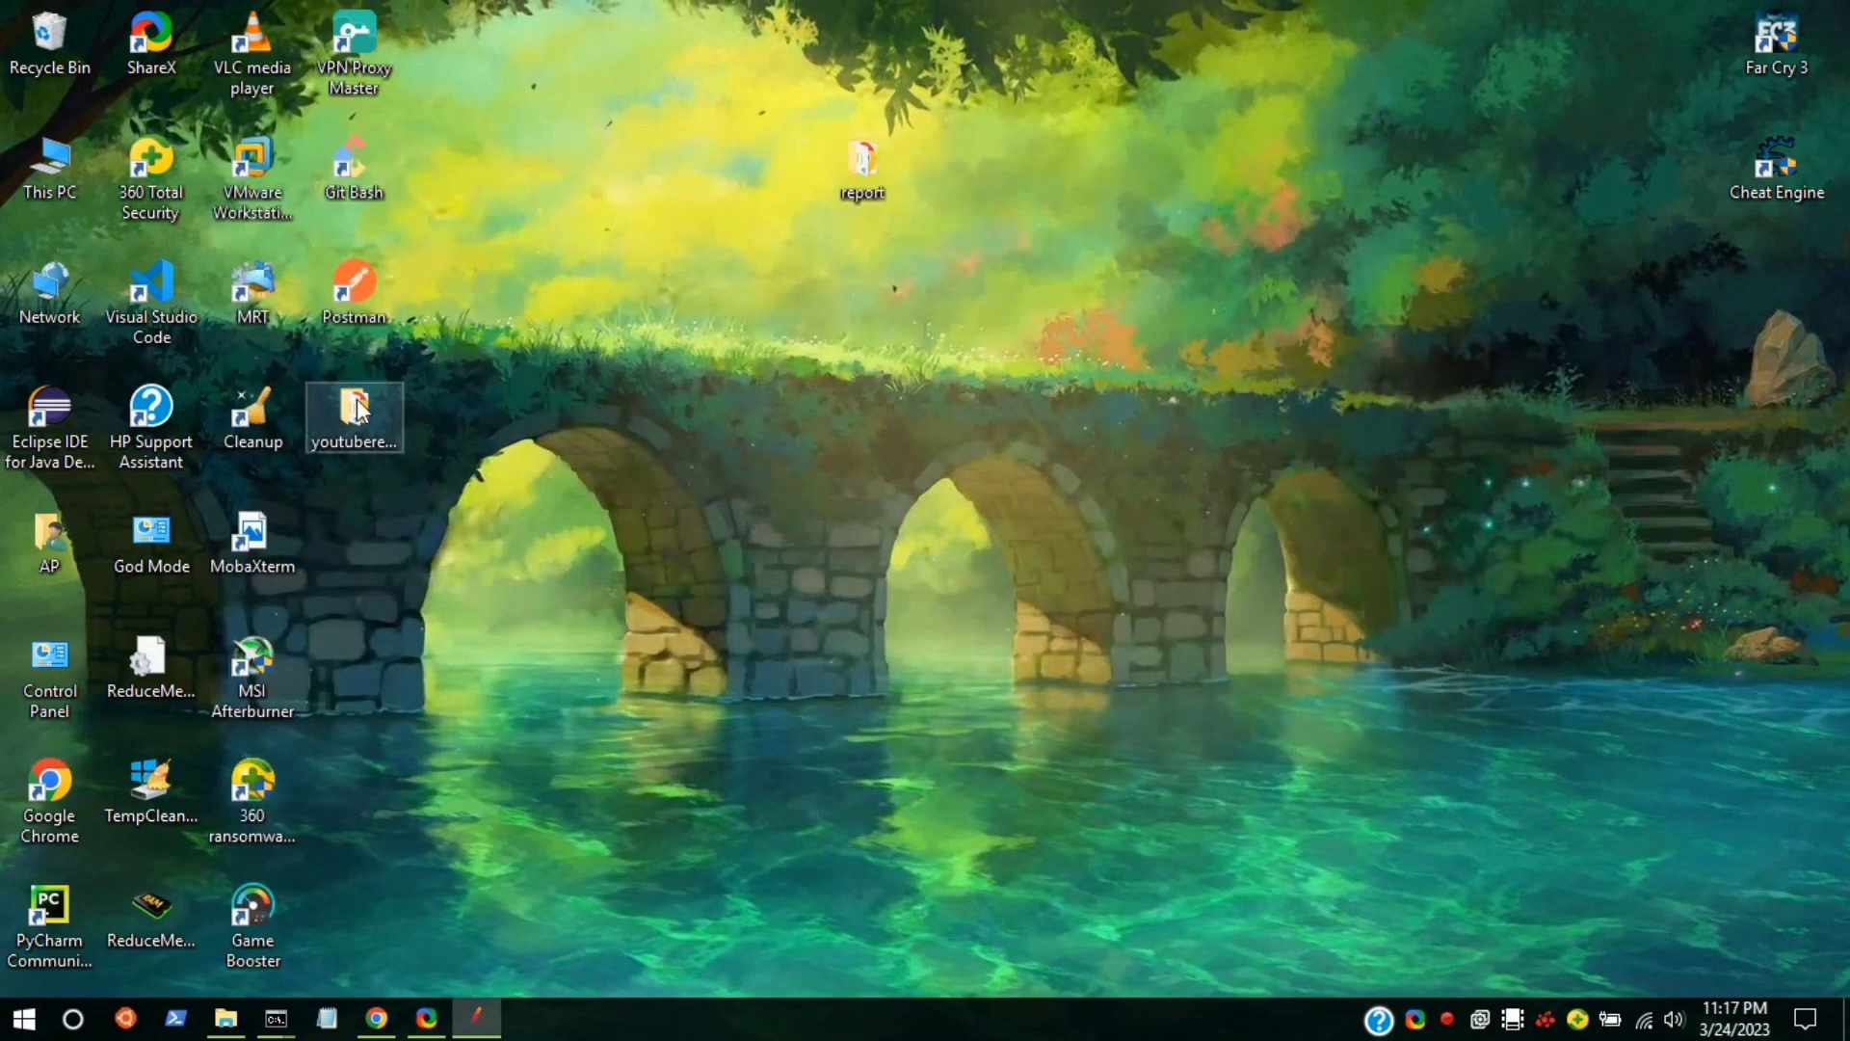
# Move the youtubereport folder beside report and open its index page in the browser.
pyautogui.moveTo(358, 410); pyautogui.dragTo(711, 208)
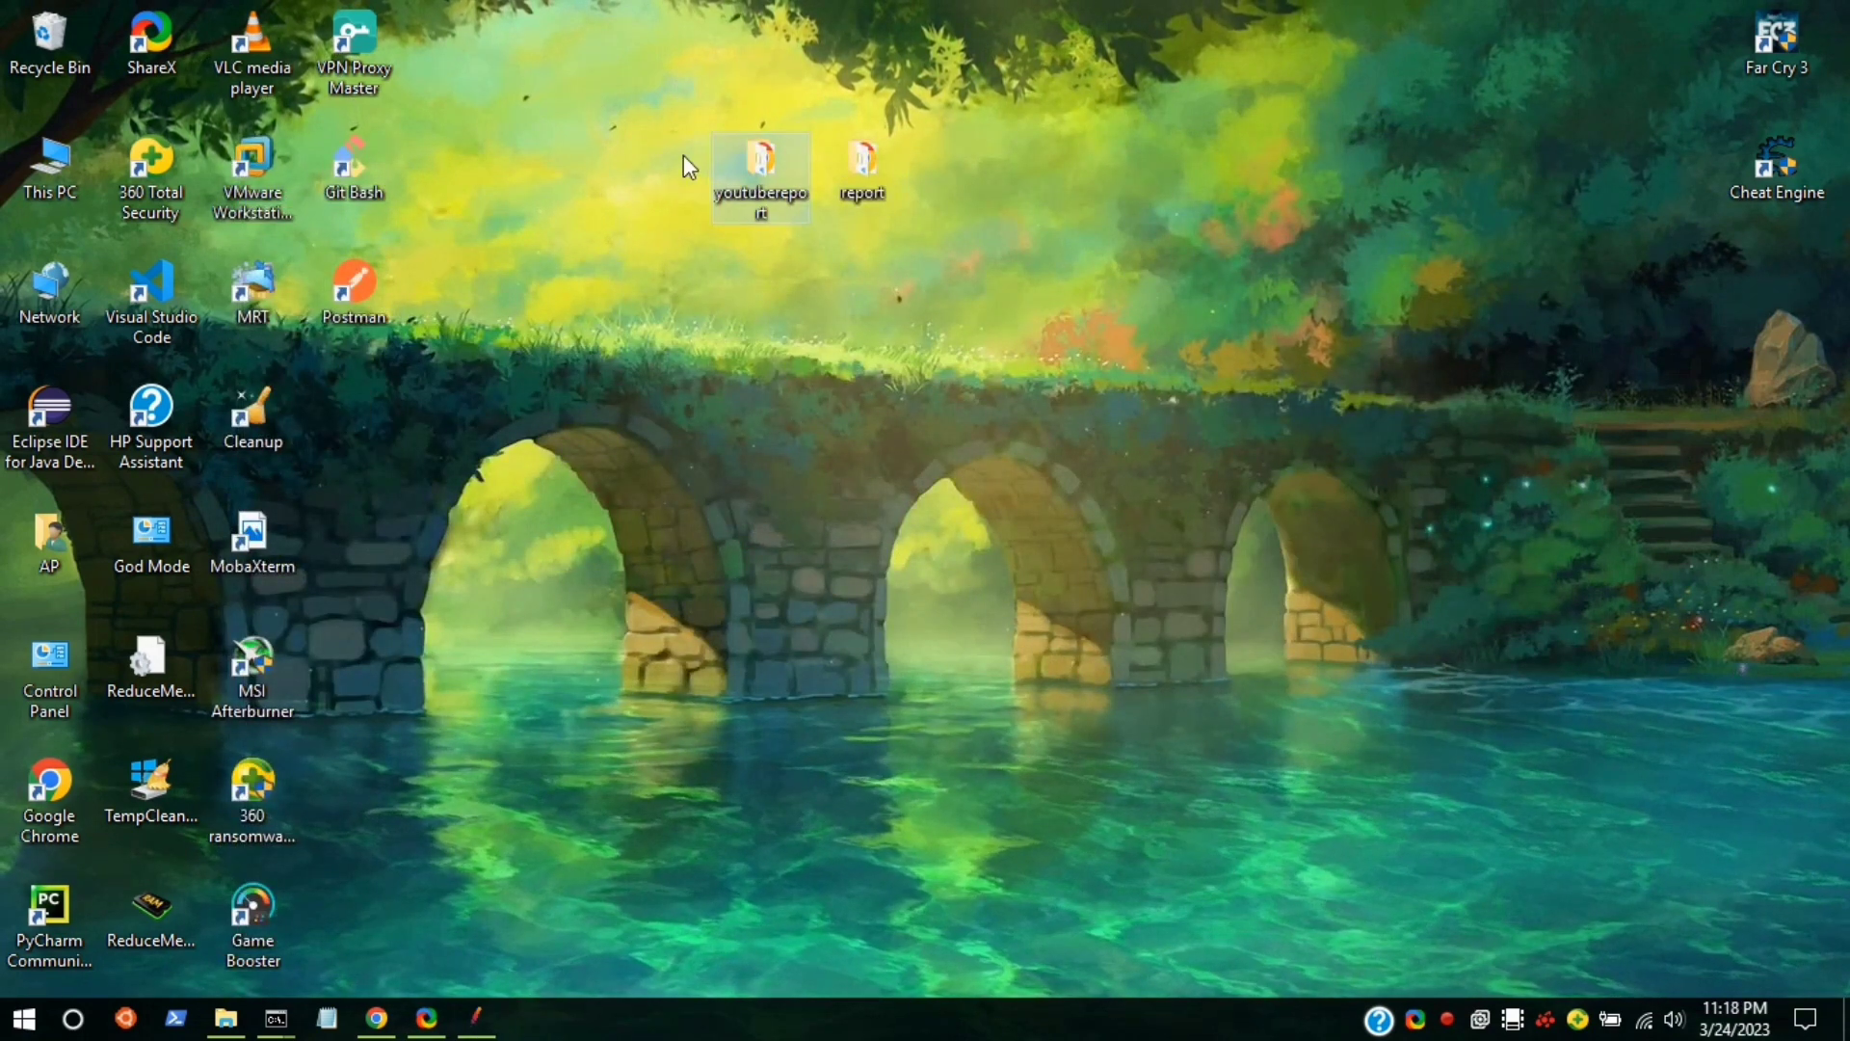
pyautogui.doubleClick(758, 162)
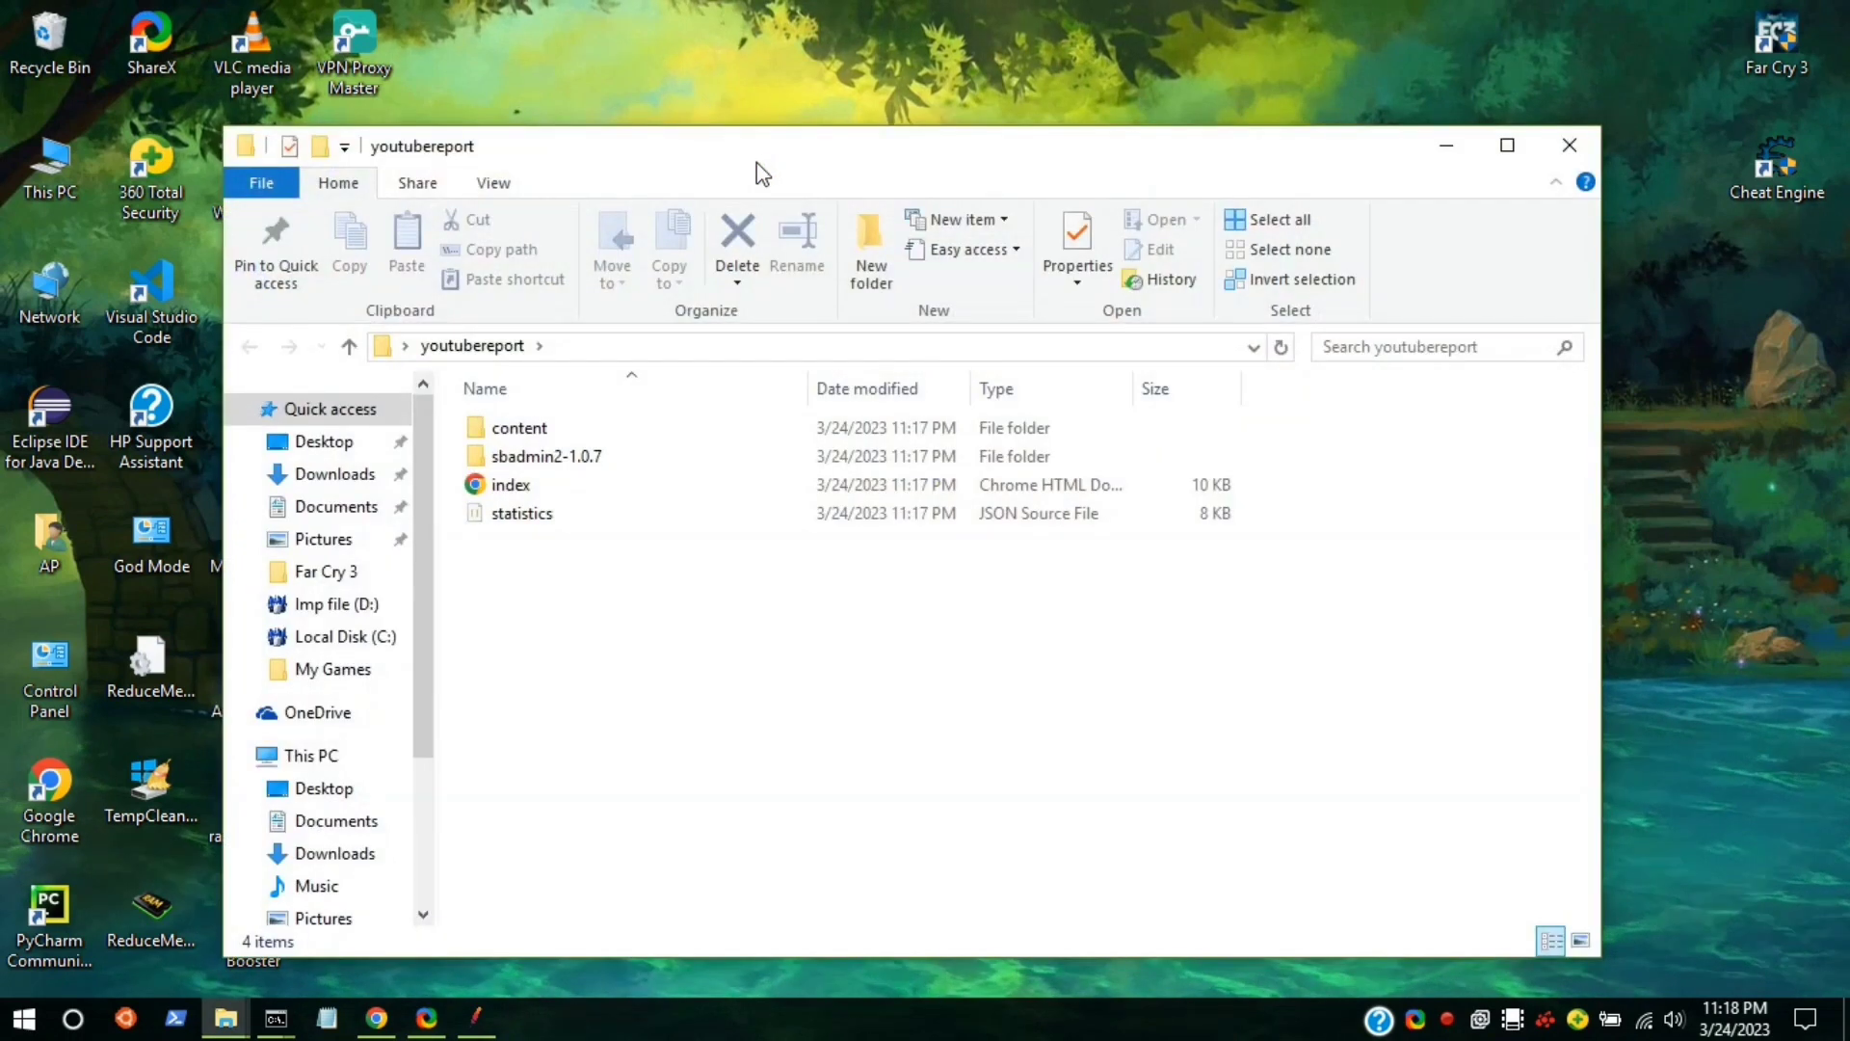
pyautogui.click(474, 489)
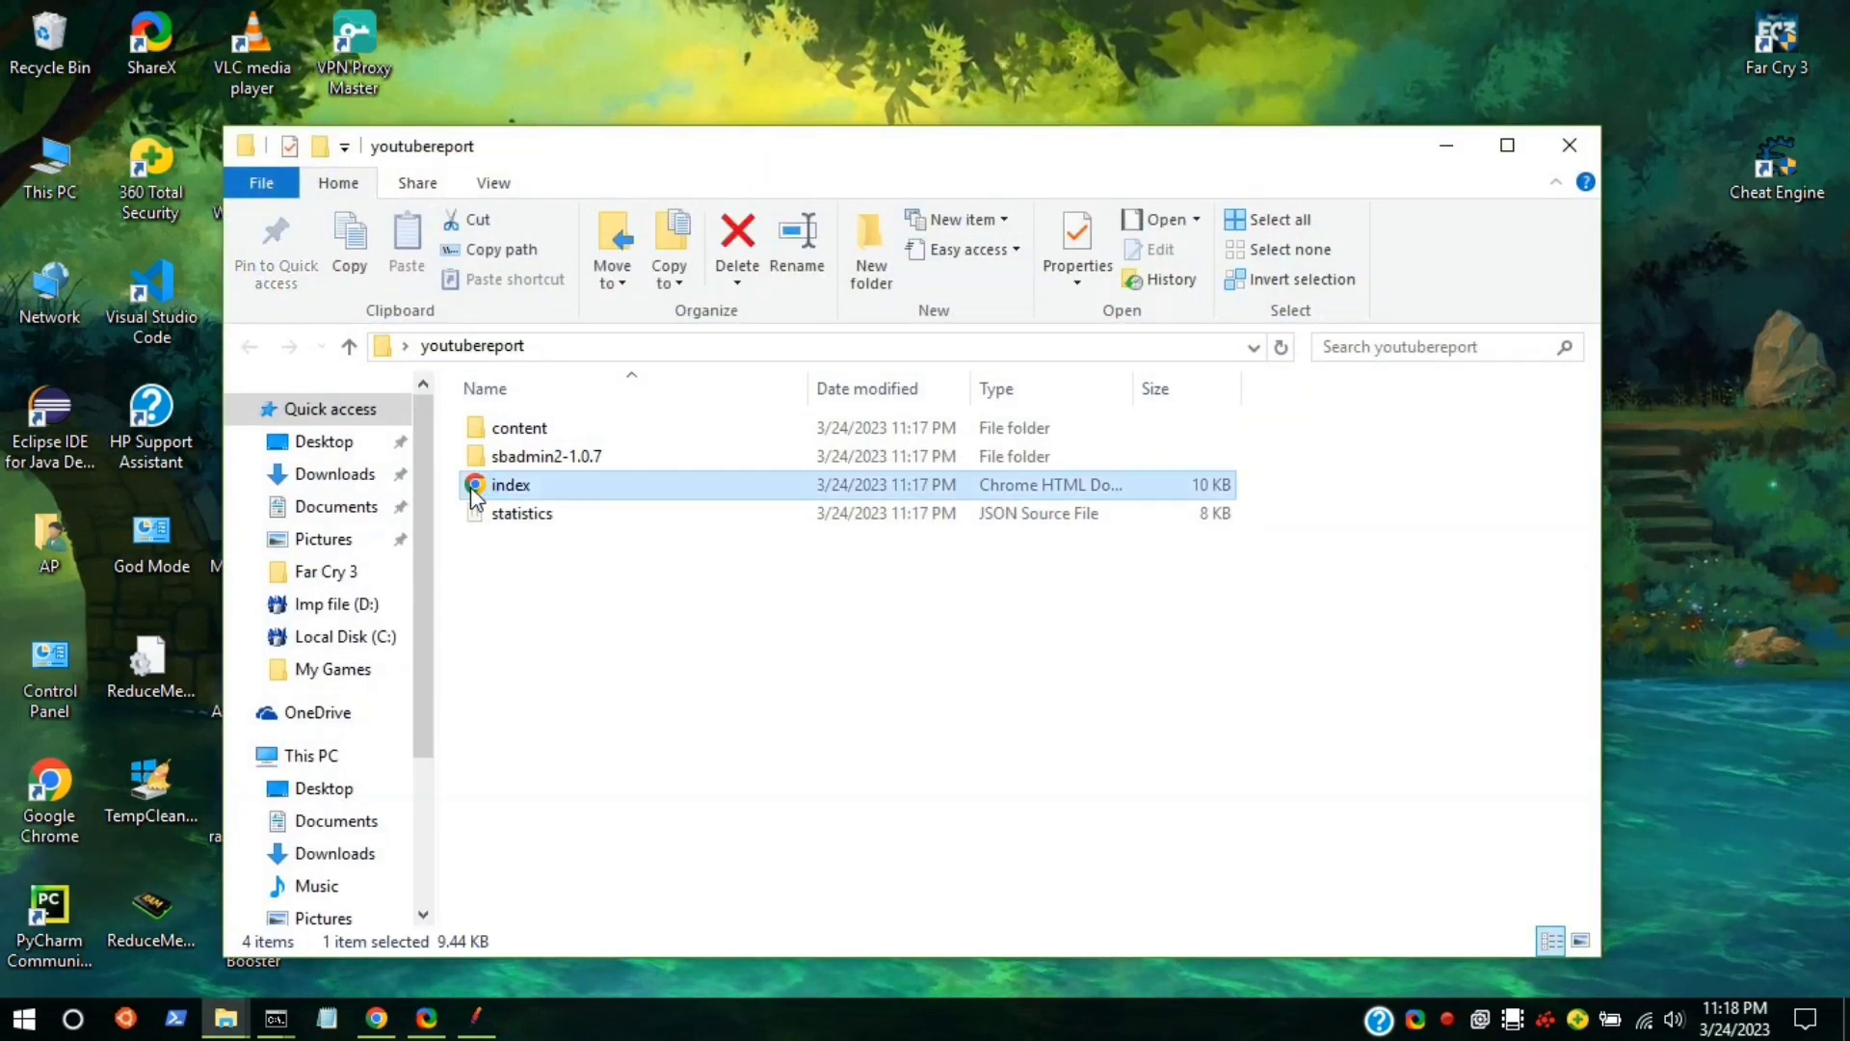
pyautogui.doubleClick(475, 486)
# Return to the earlier report's main dashboard page and review it.
pyautogui.scroll(-3, 1390, 633)
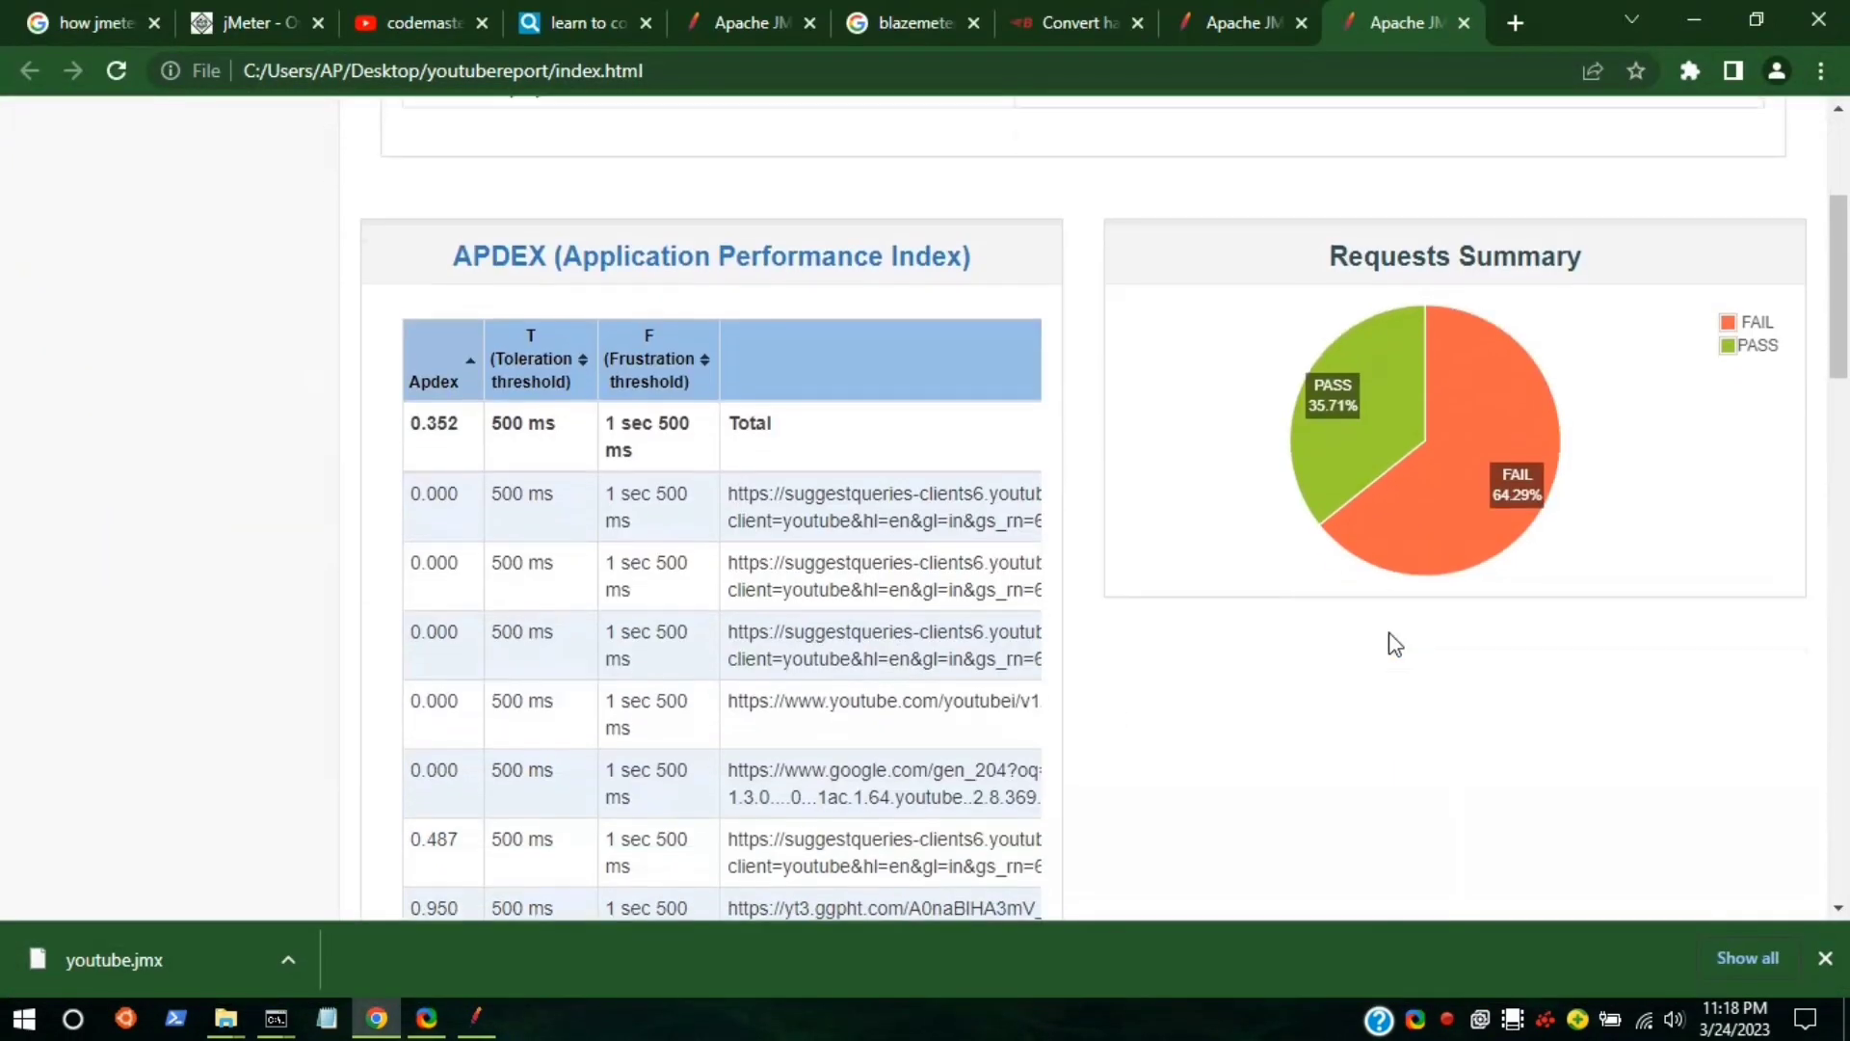
pyautogui.click(1209, 27)
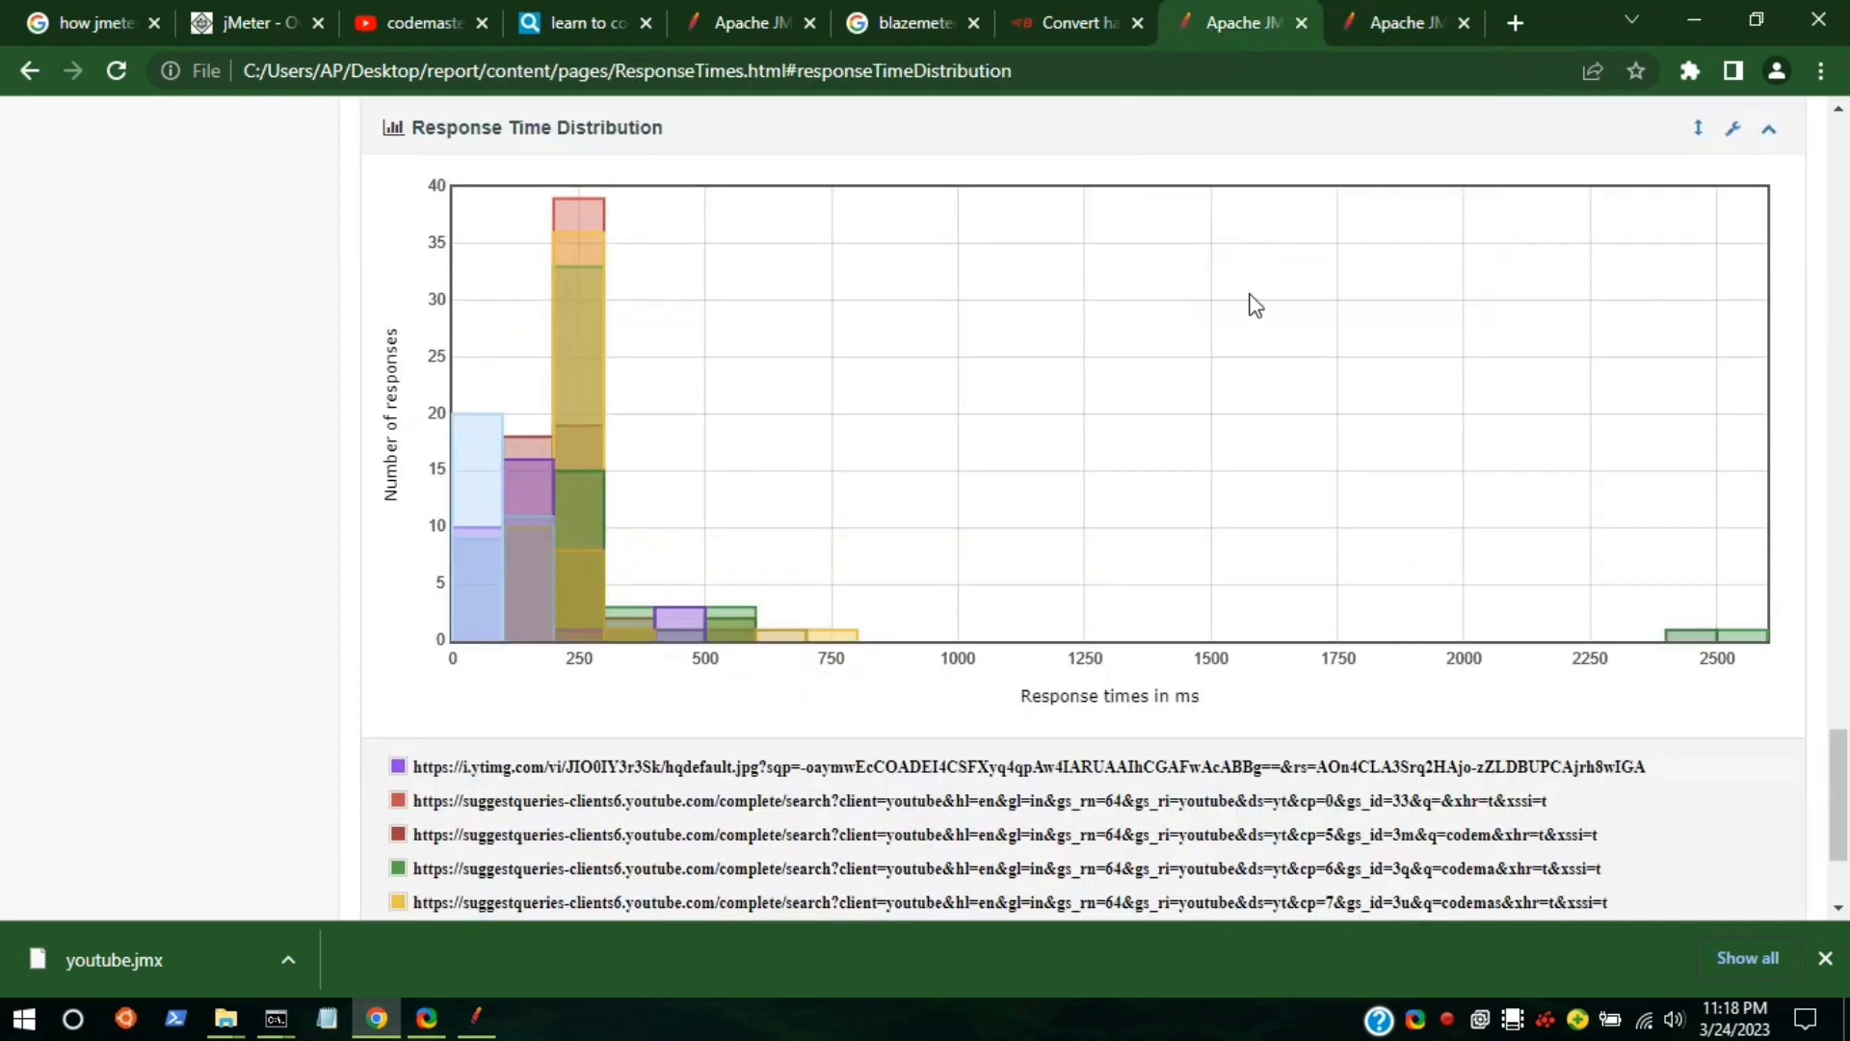
pyautogui.scroll(20, 1255, 306)
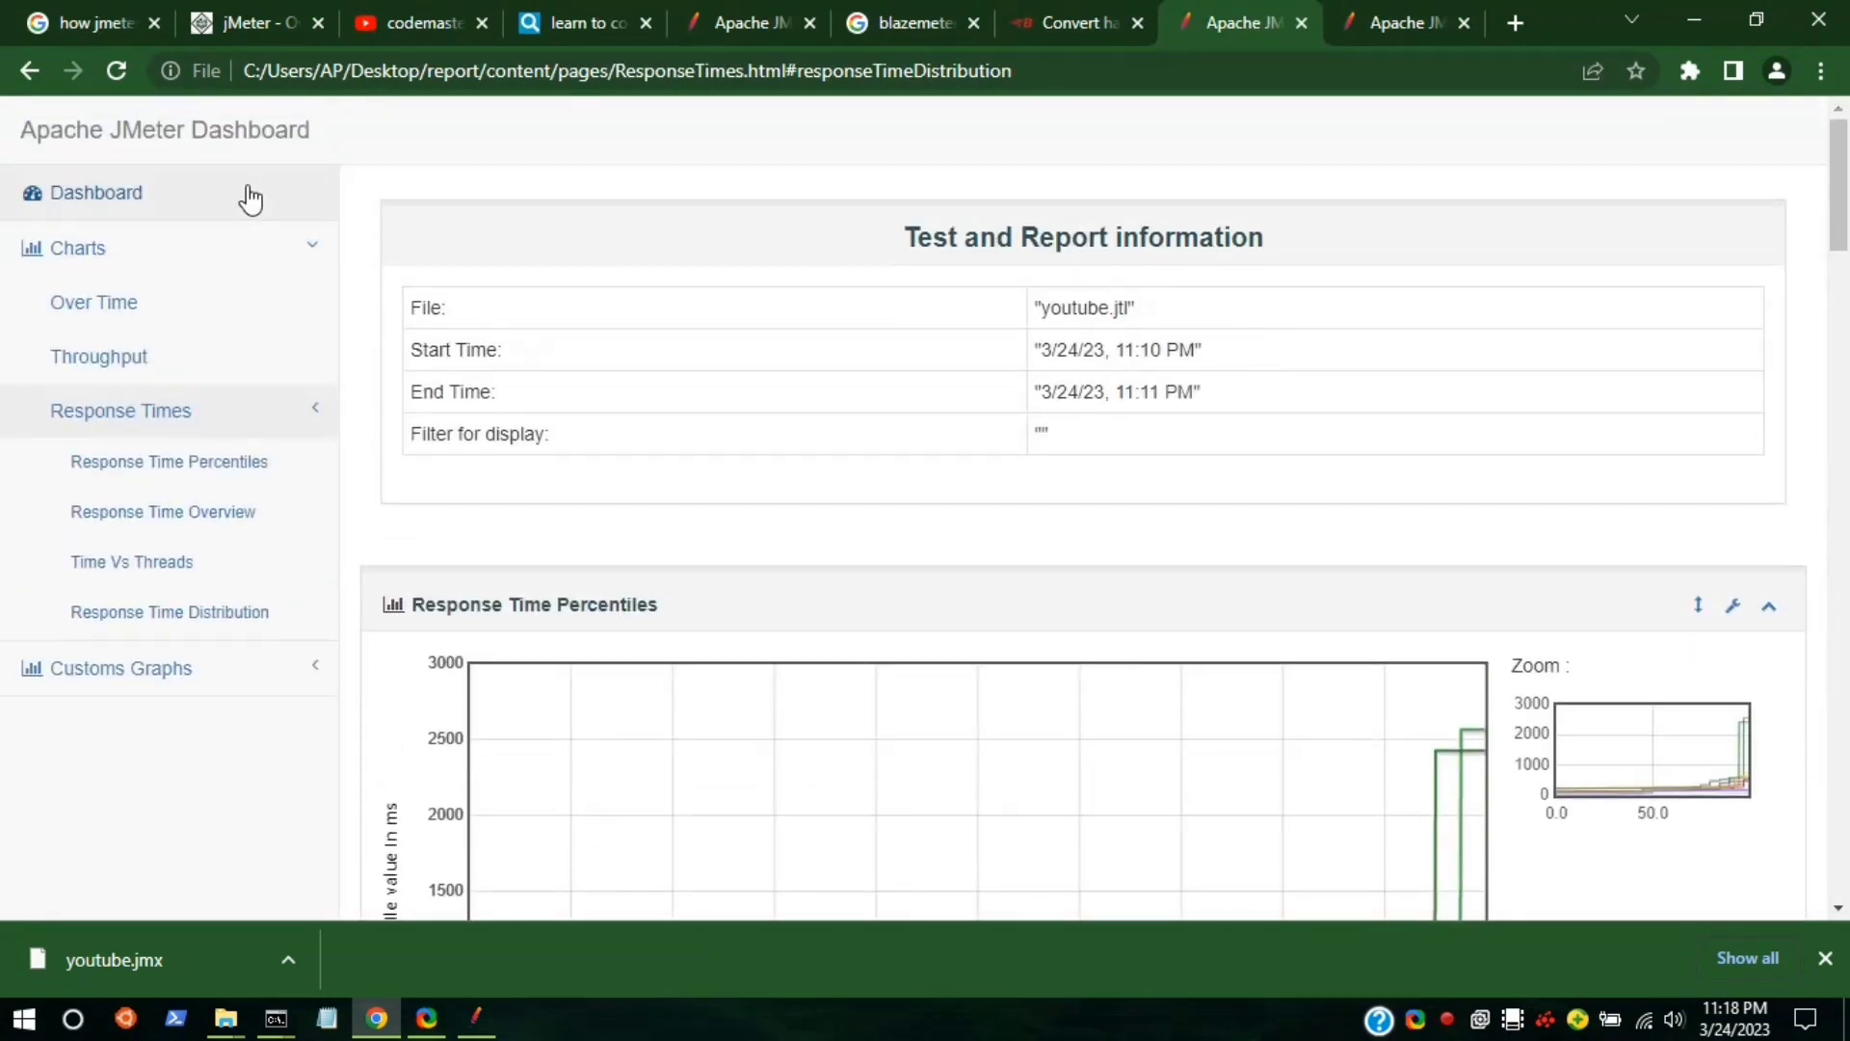
pyautogui.click(102, 205)
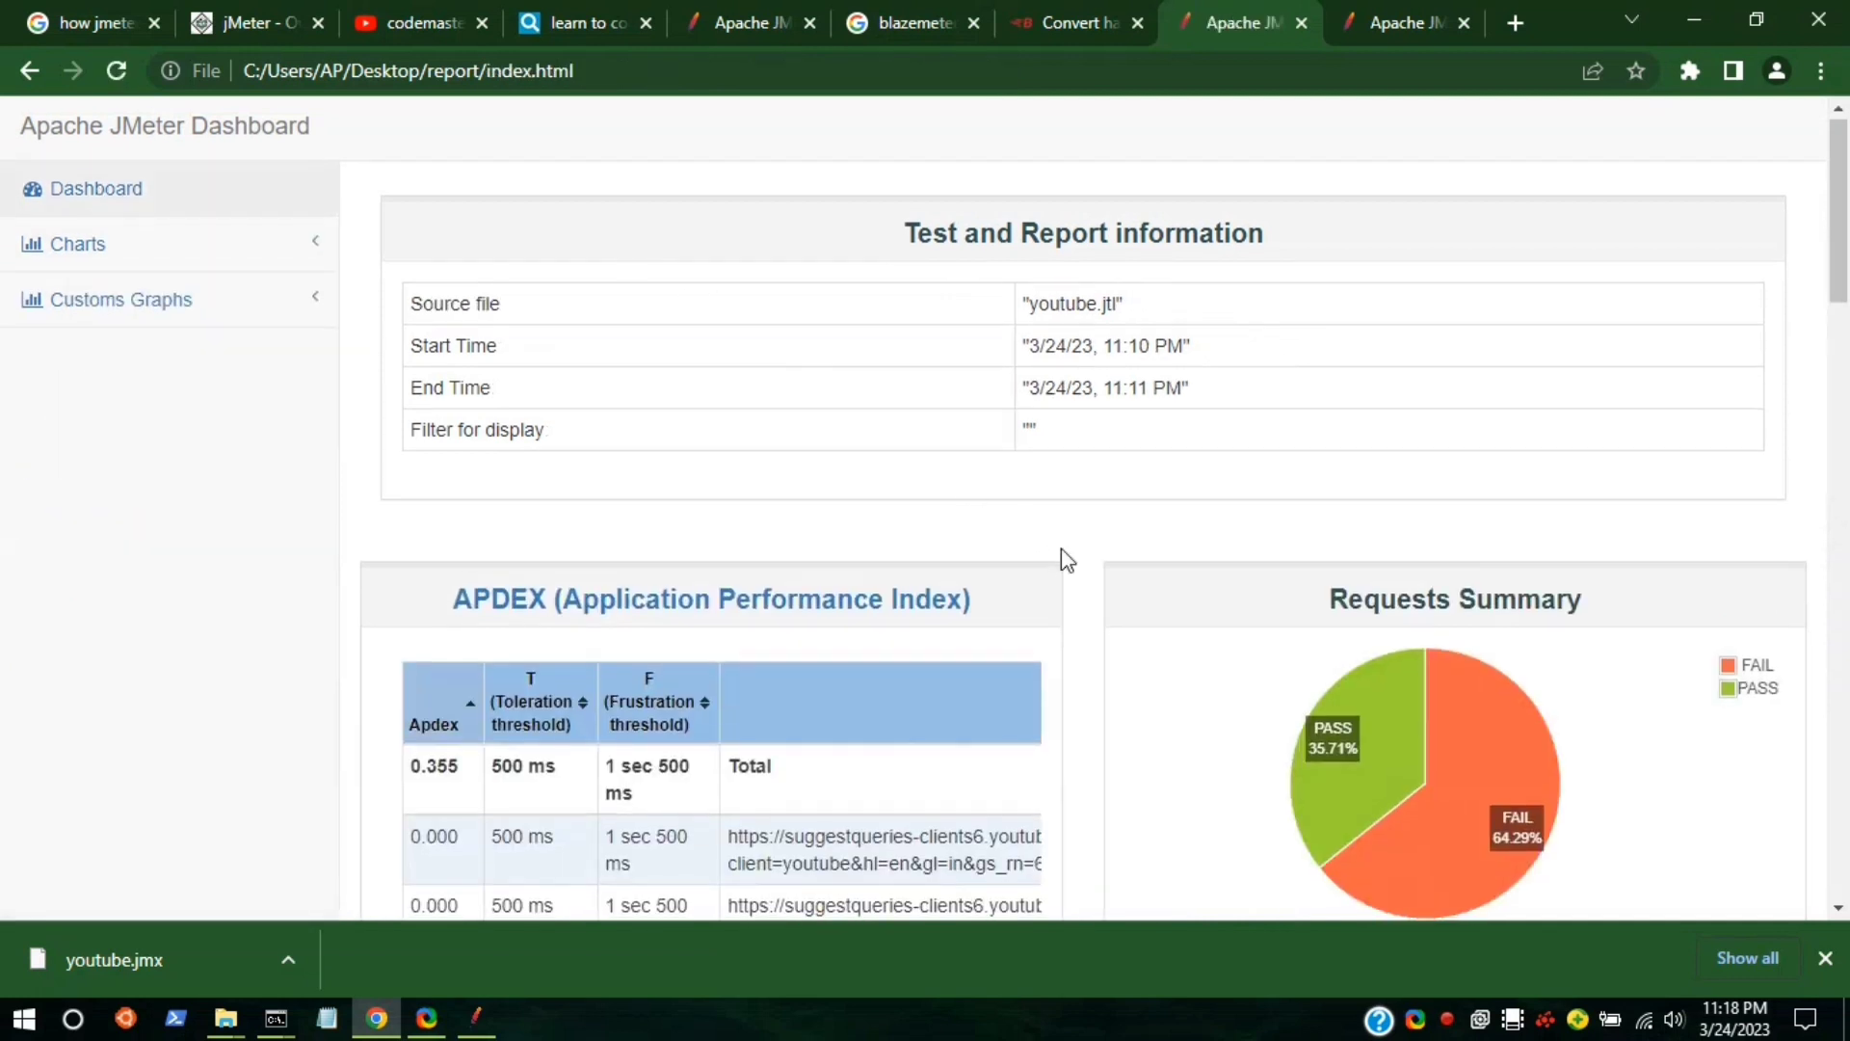
pyautogui.scroll(-3, 1061, 548)
# Compare youtubereport's APDEX (0.352), Statistics and Top 5 Errors with the earlier report.
pyautogui.click(1355, 2)
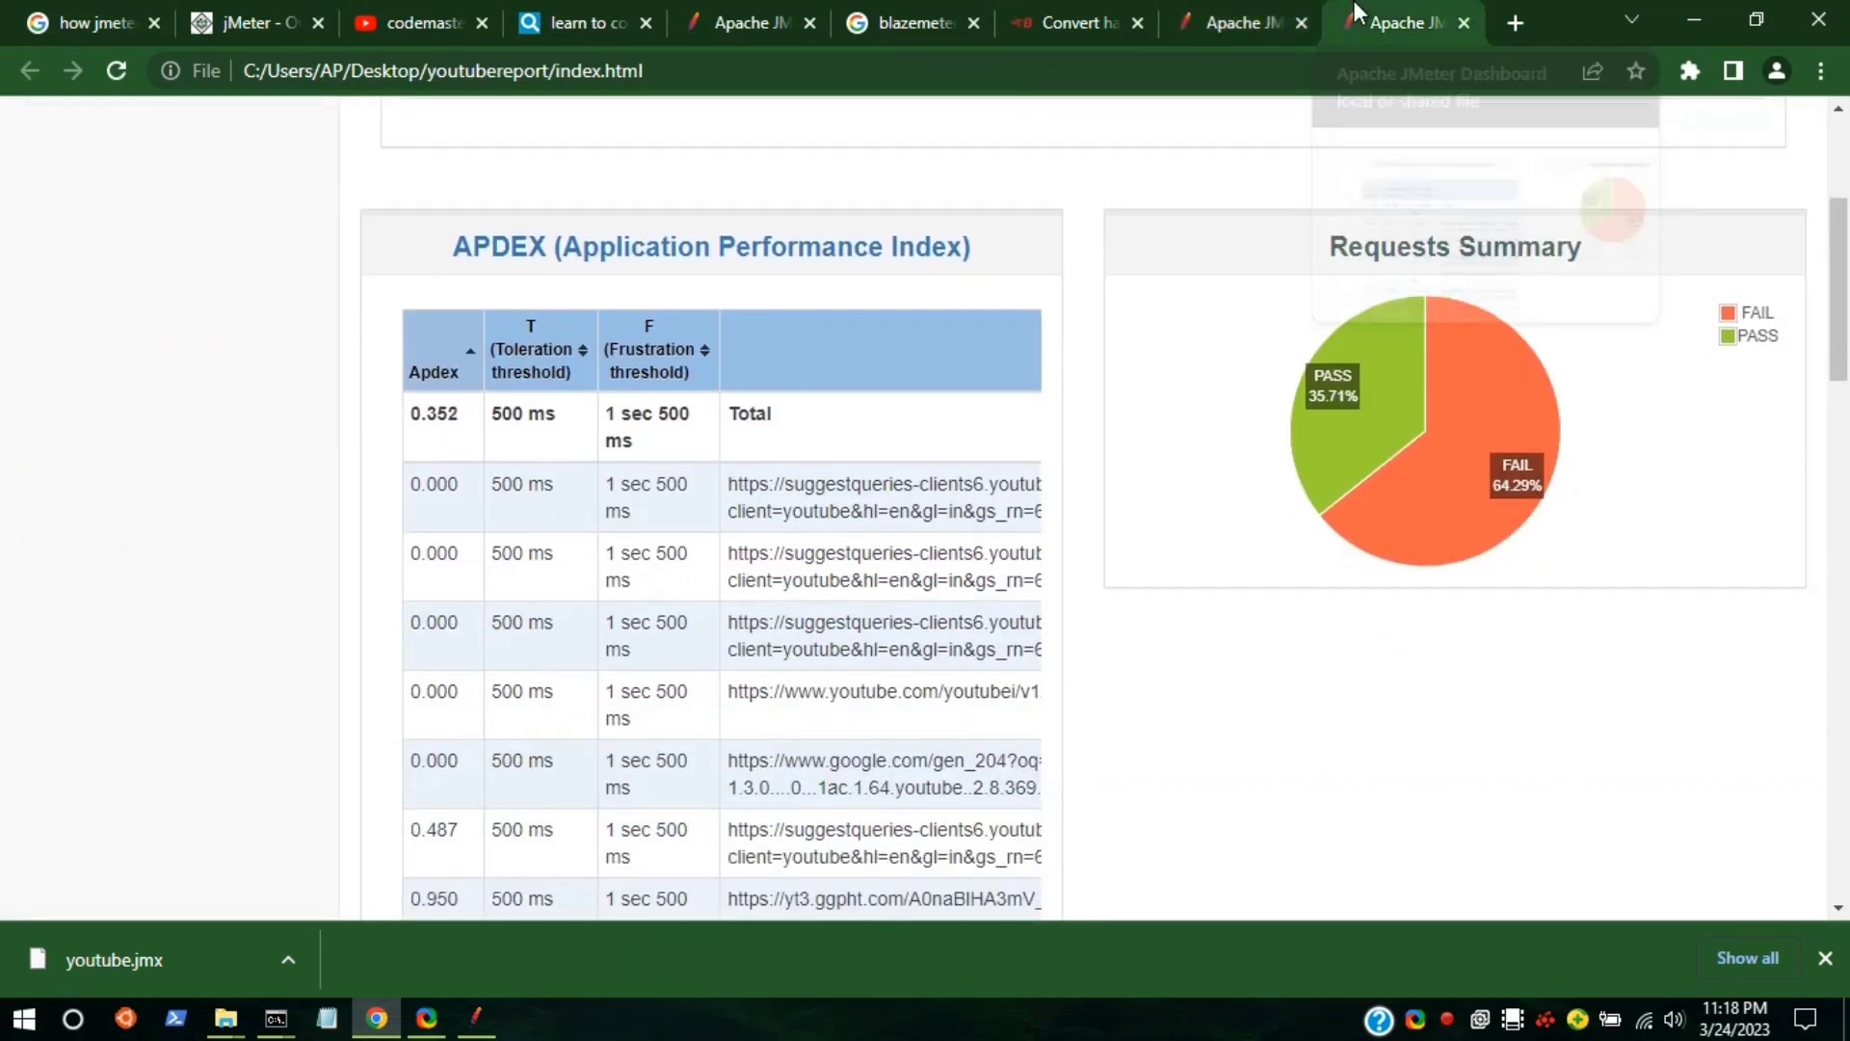
pyautogui.click(1272, 14)
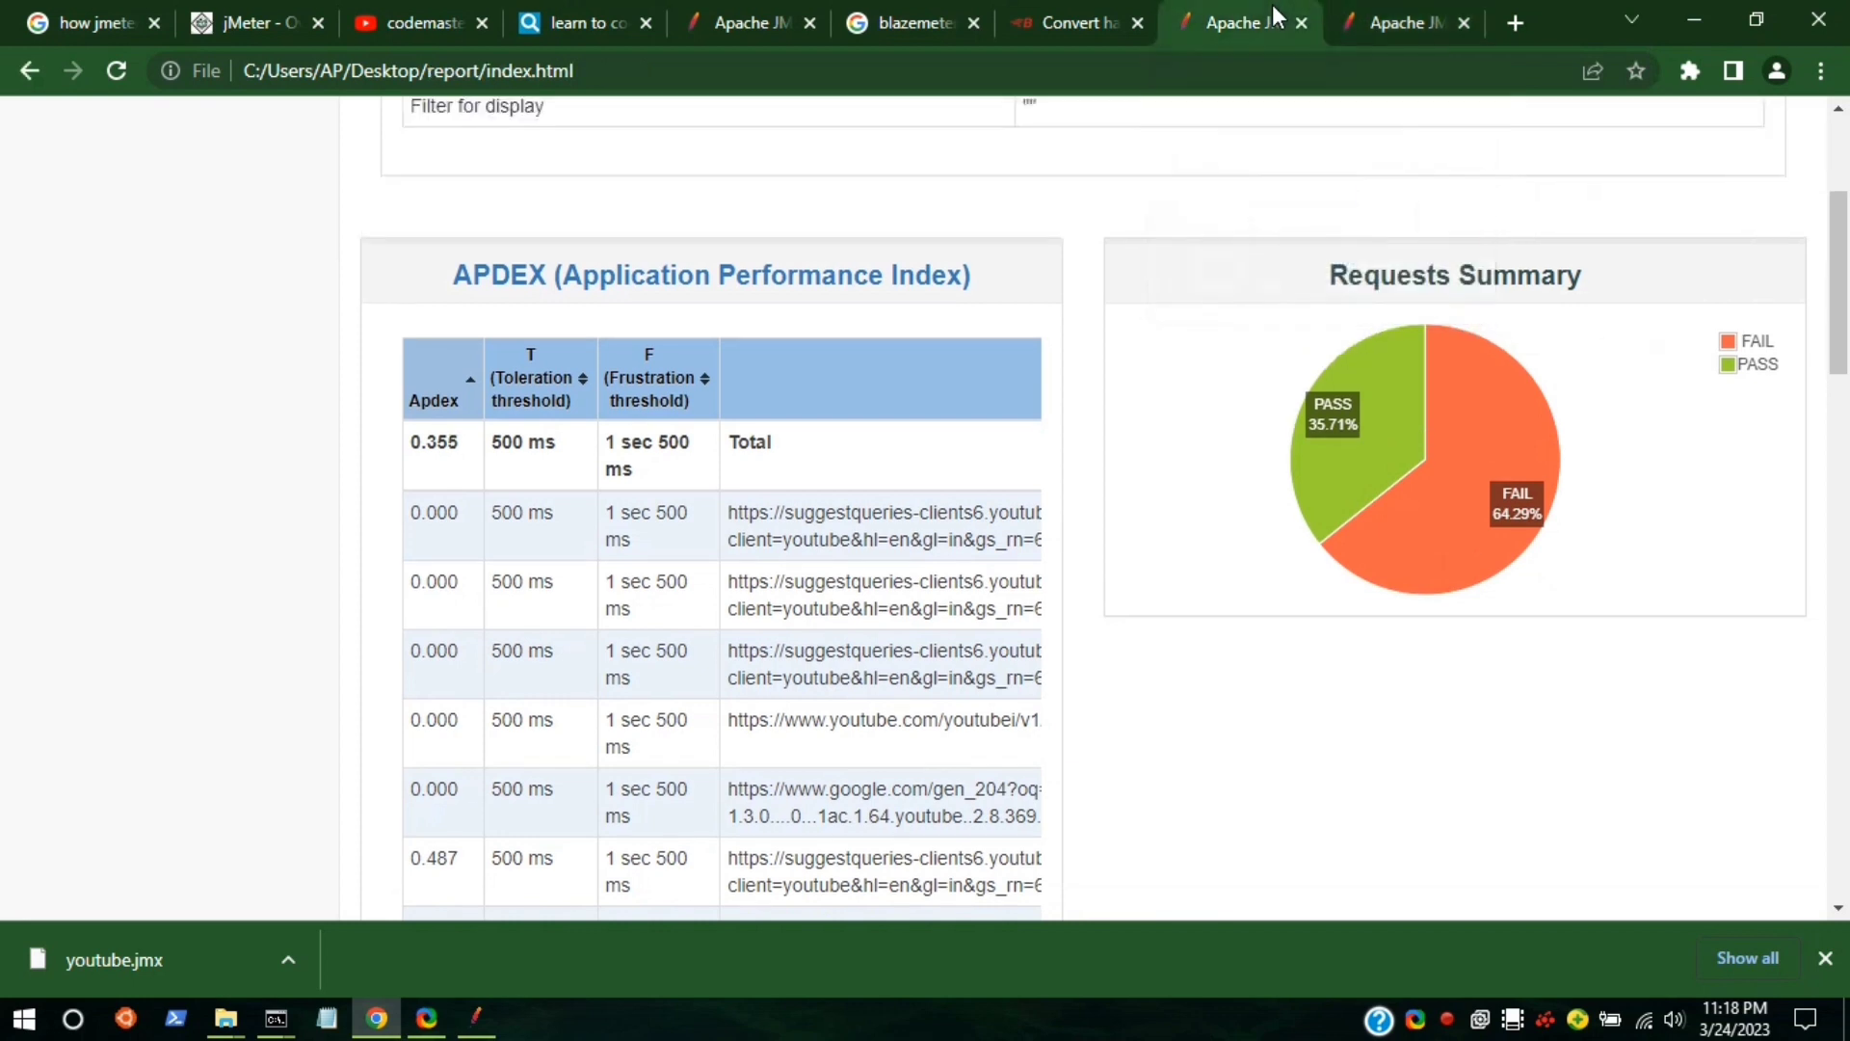
pyautogui.click(1413, 14)
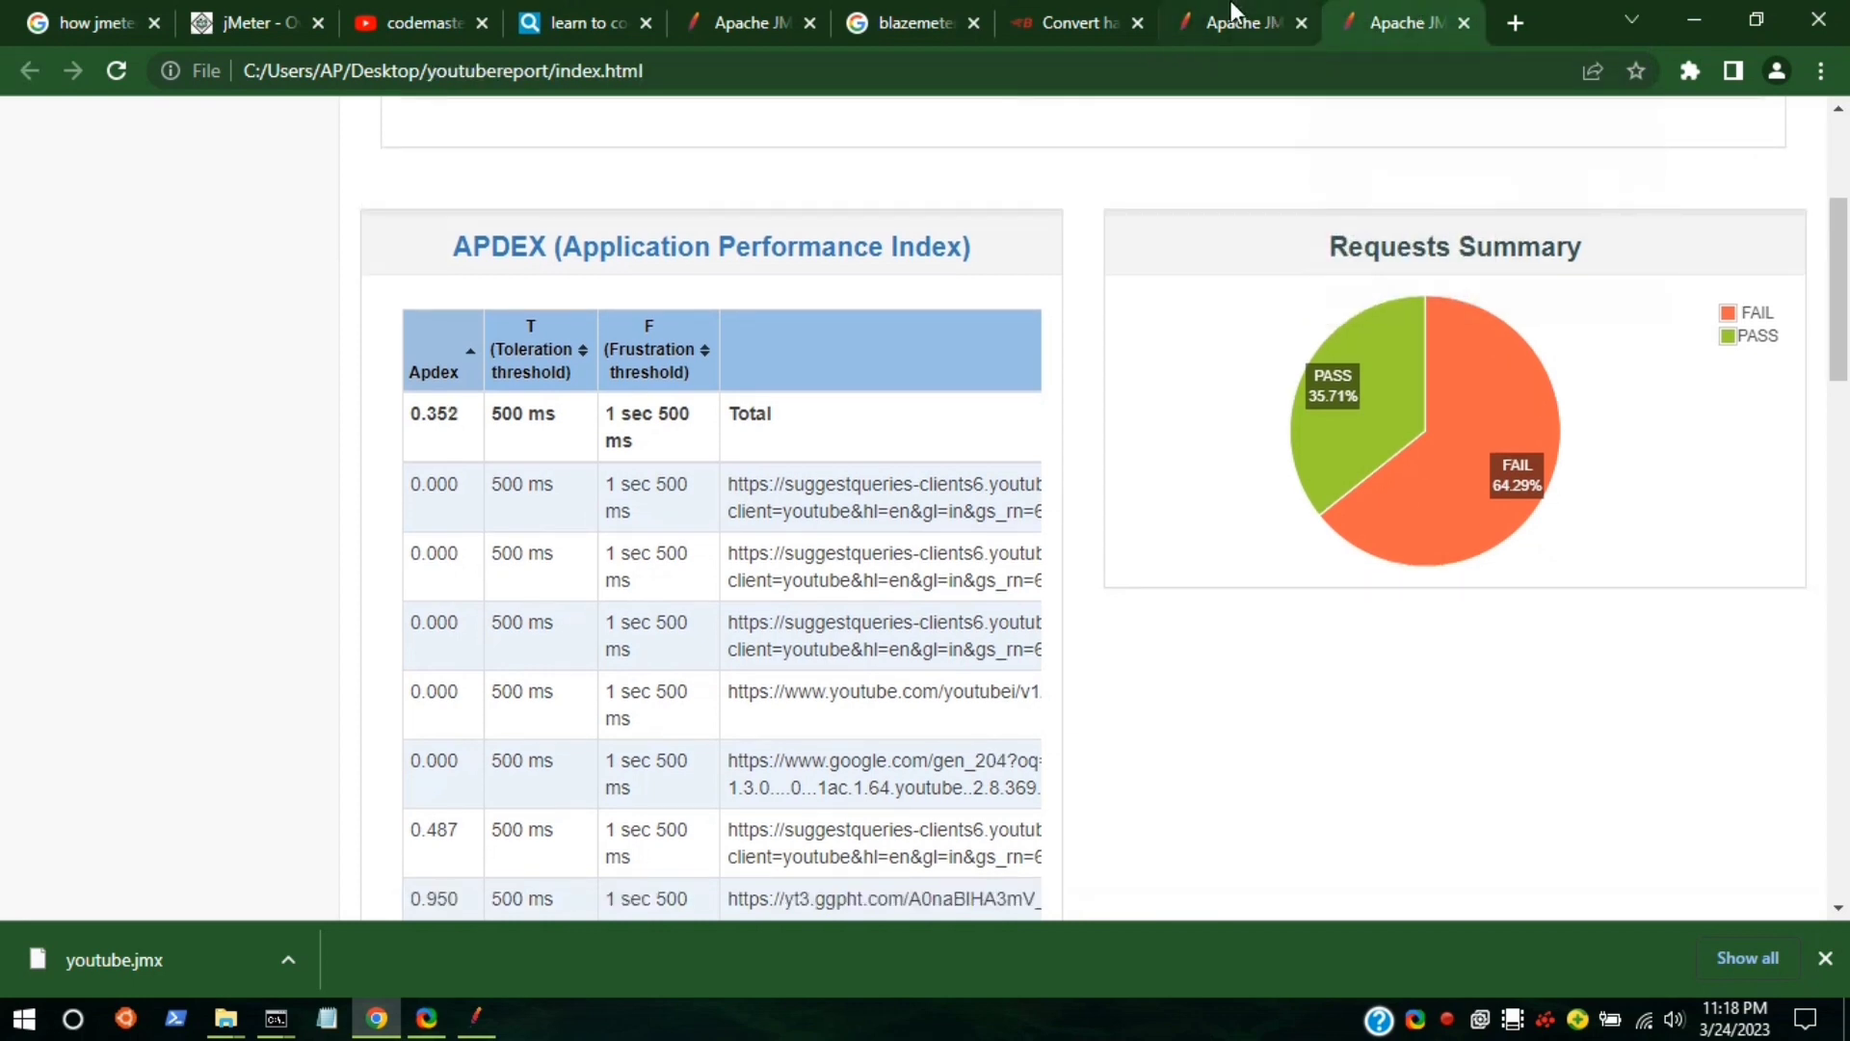
pyautogui.scroll(-7, 701, 598)
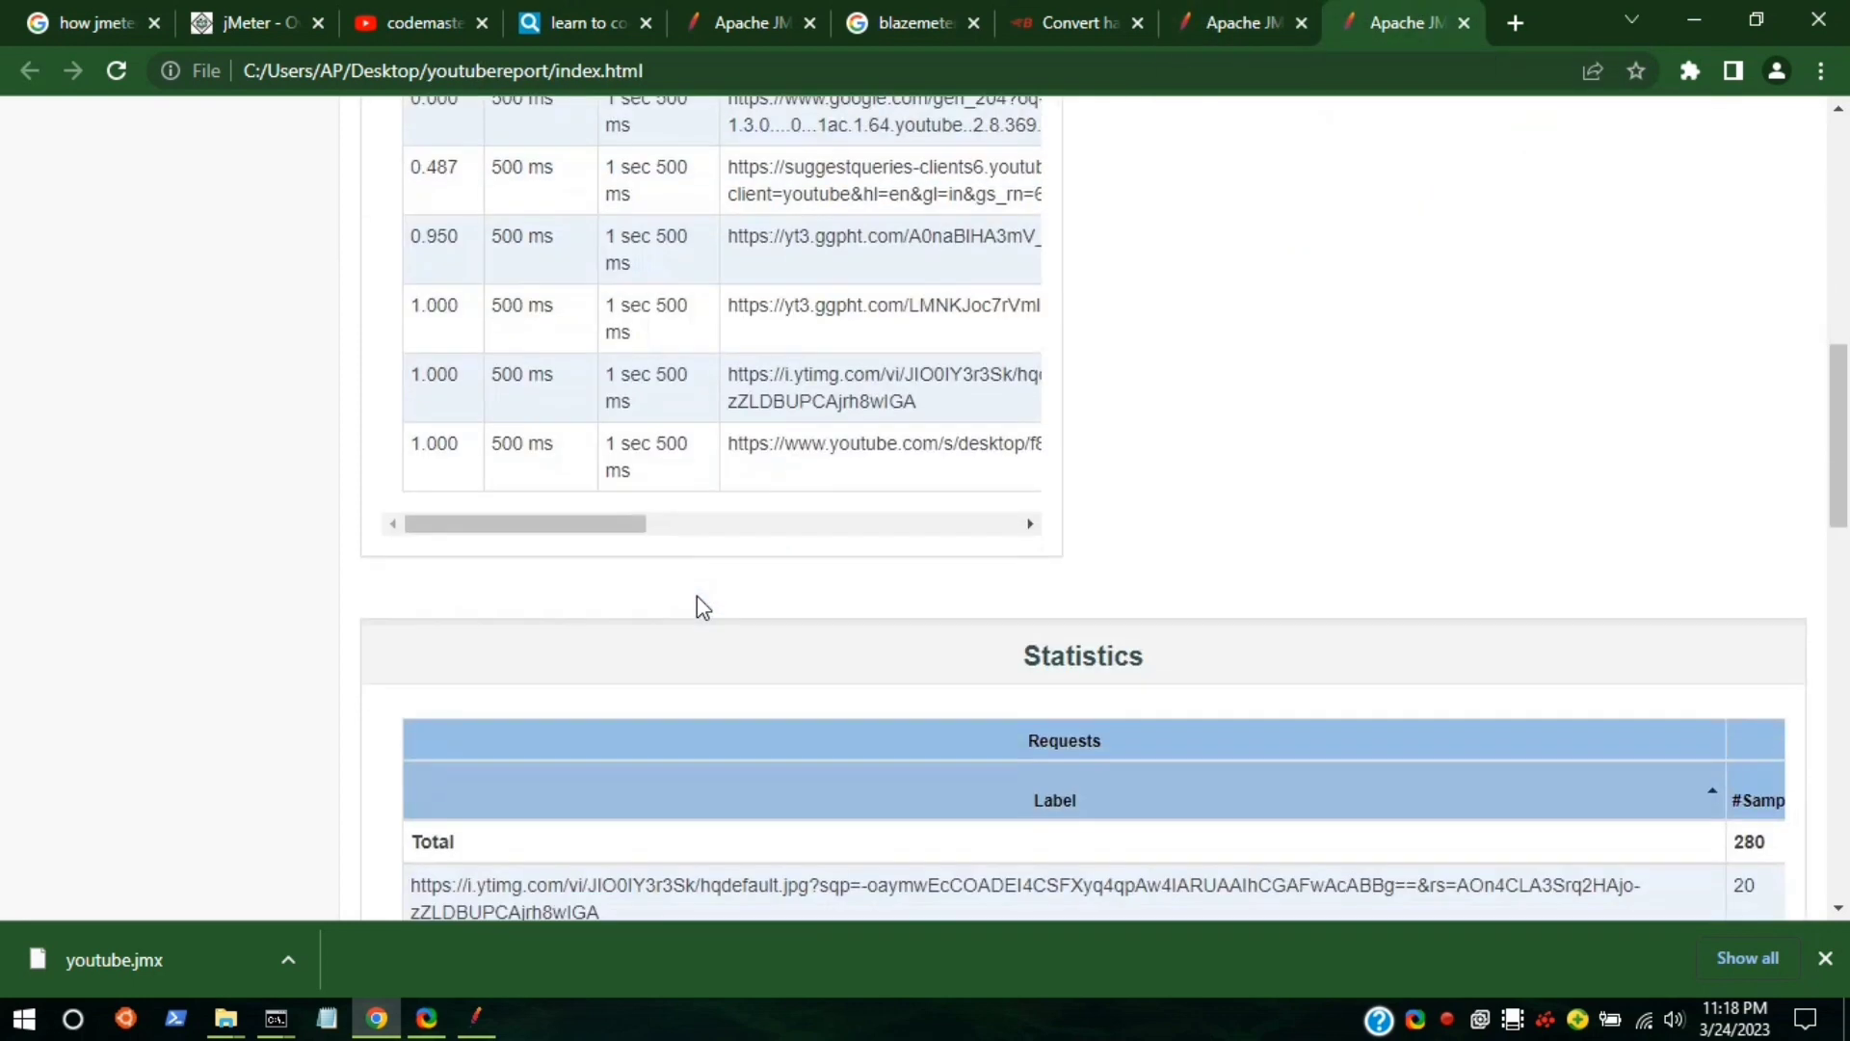
pyautogui.scroll(-20, 697, 596)
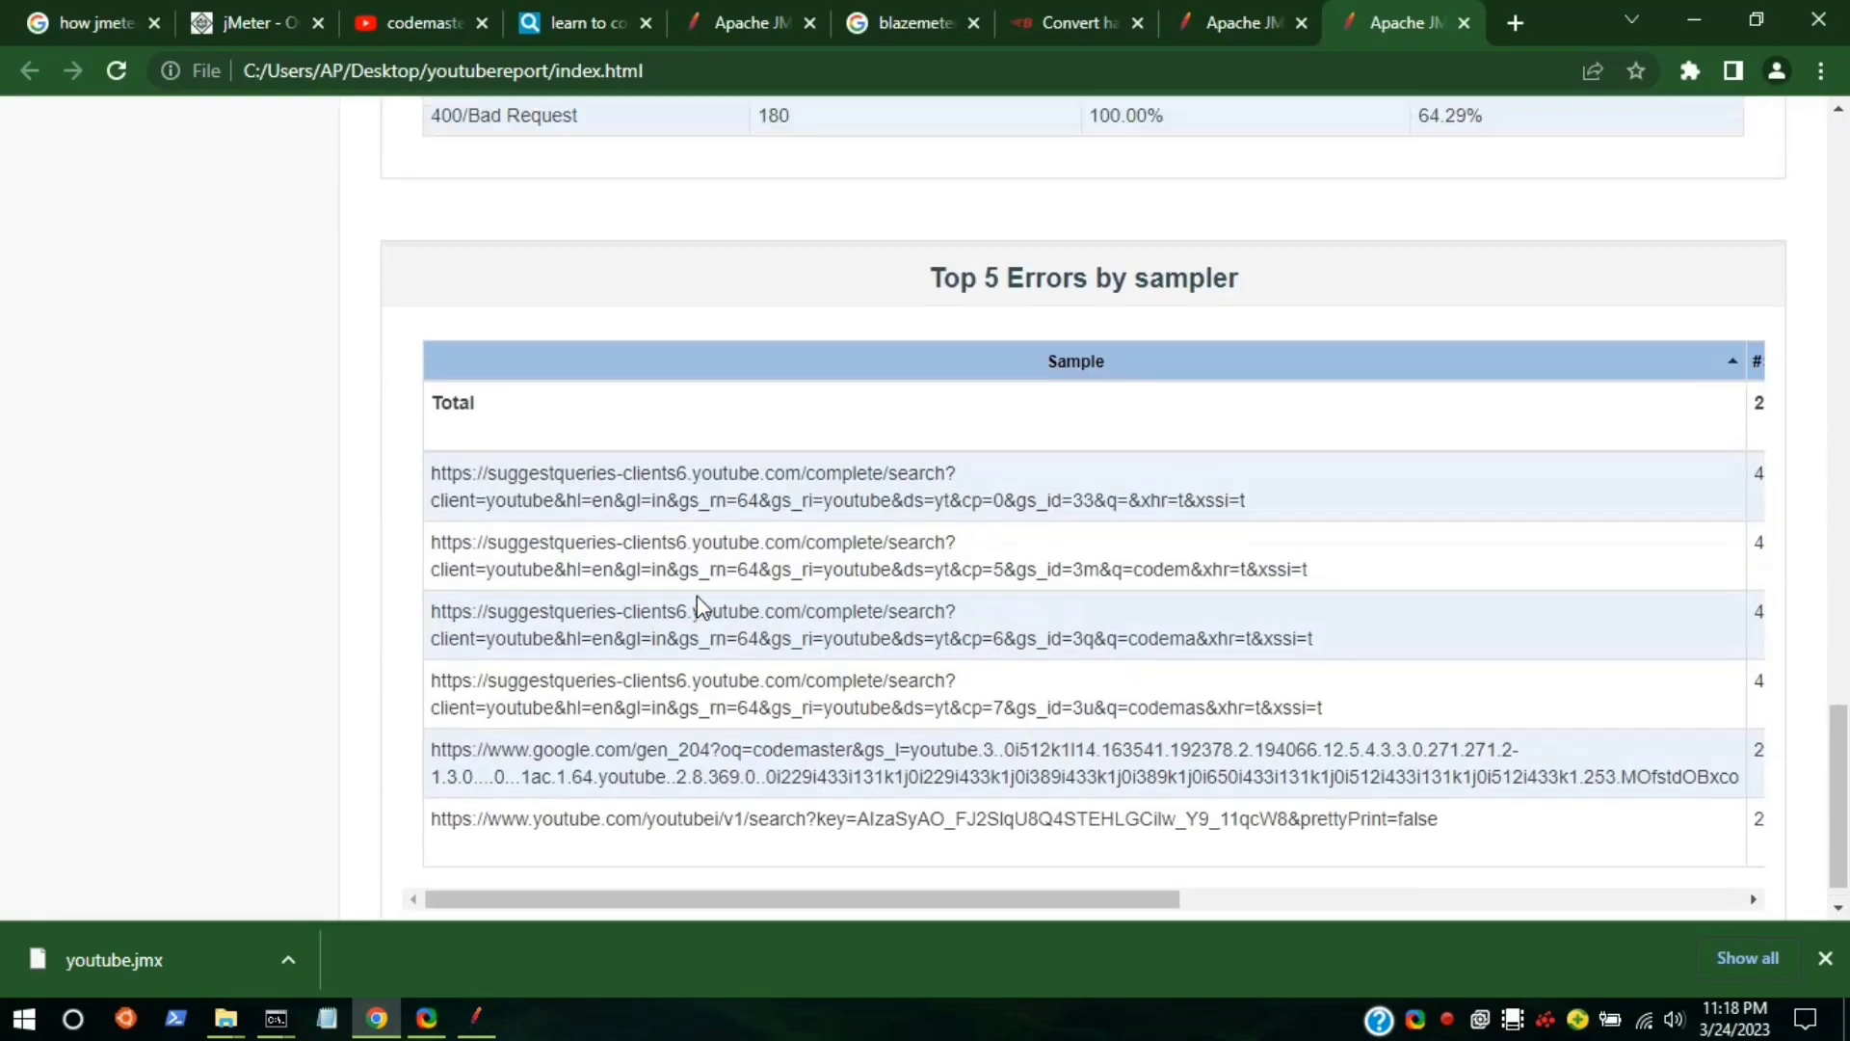
pyautogui.scroll(6, 696, 596)
pyautogui.scroll(-6, 697, 595)
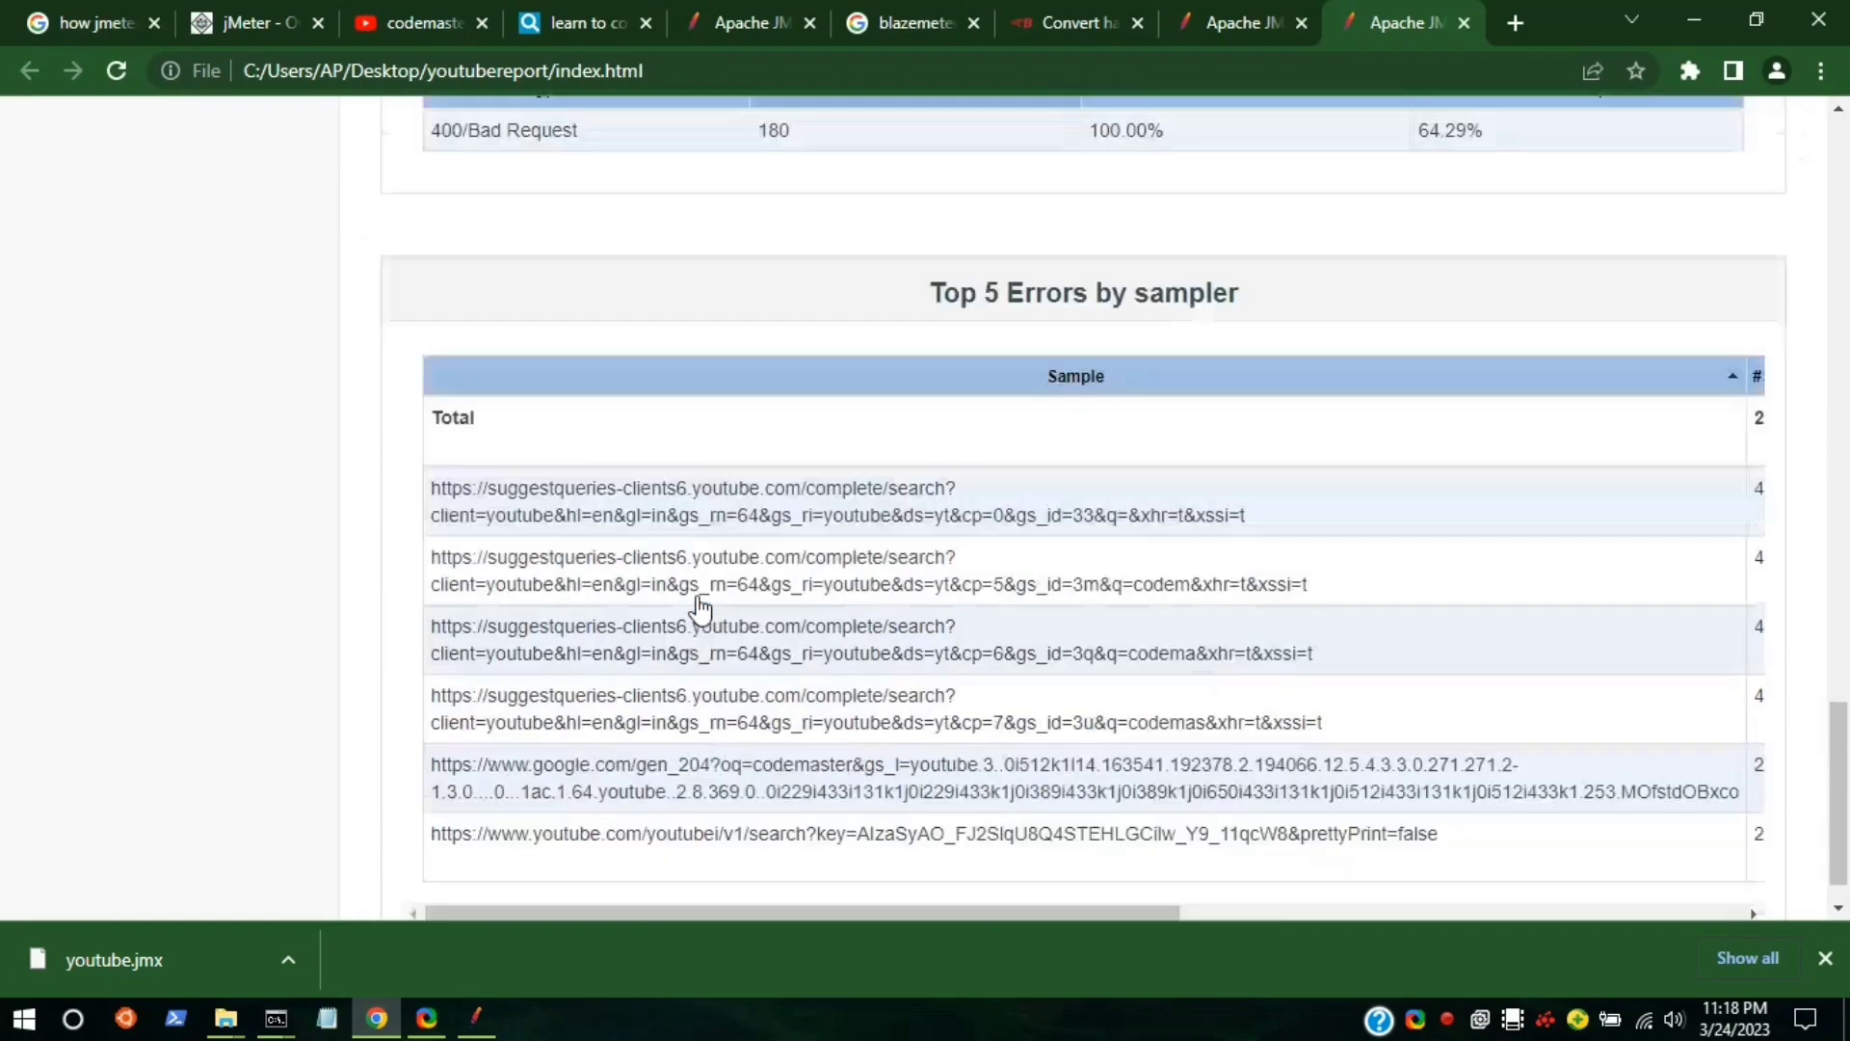
pyautogui.scroll(-1, 701, 607)
pyautogui.scroll(20, 701, 607)
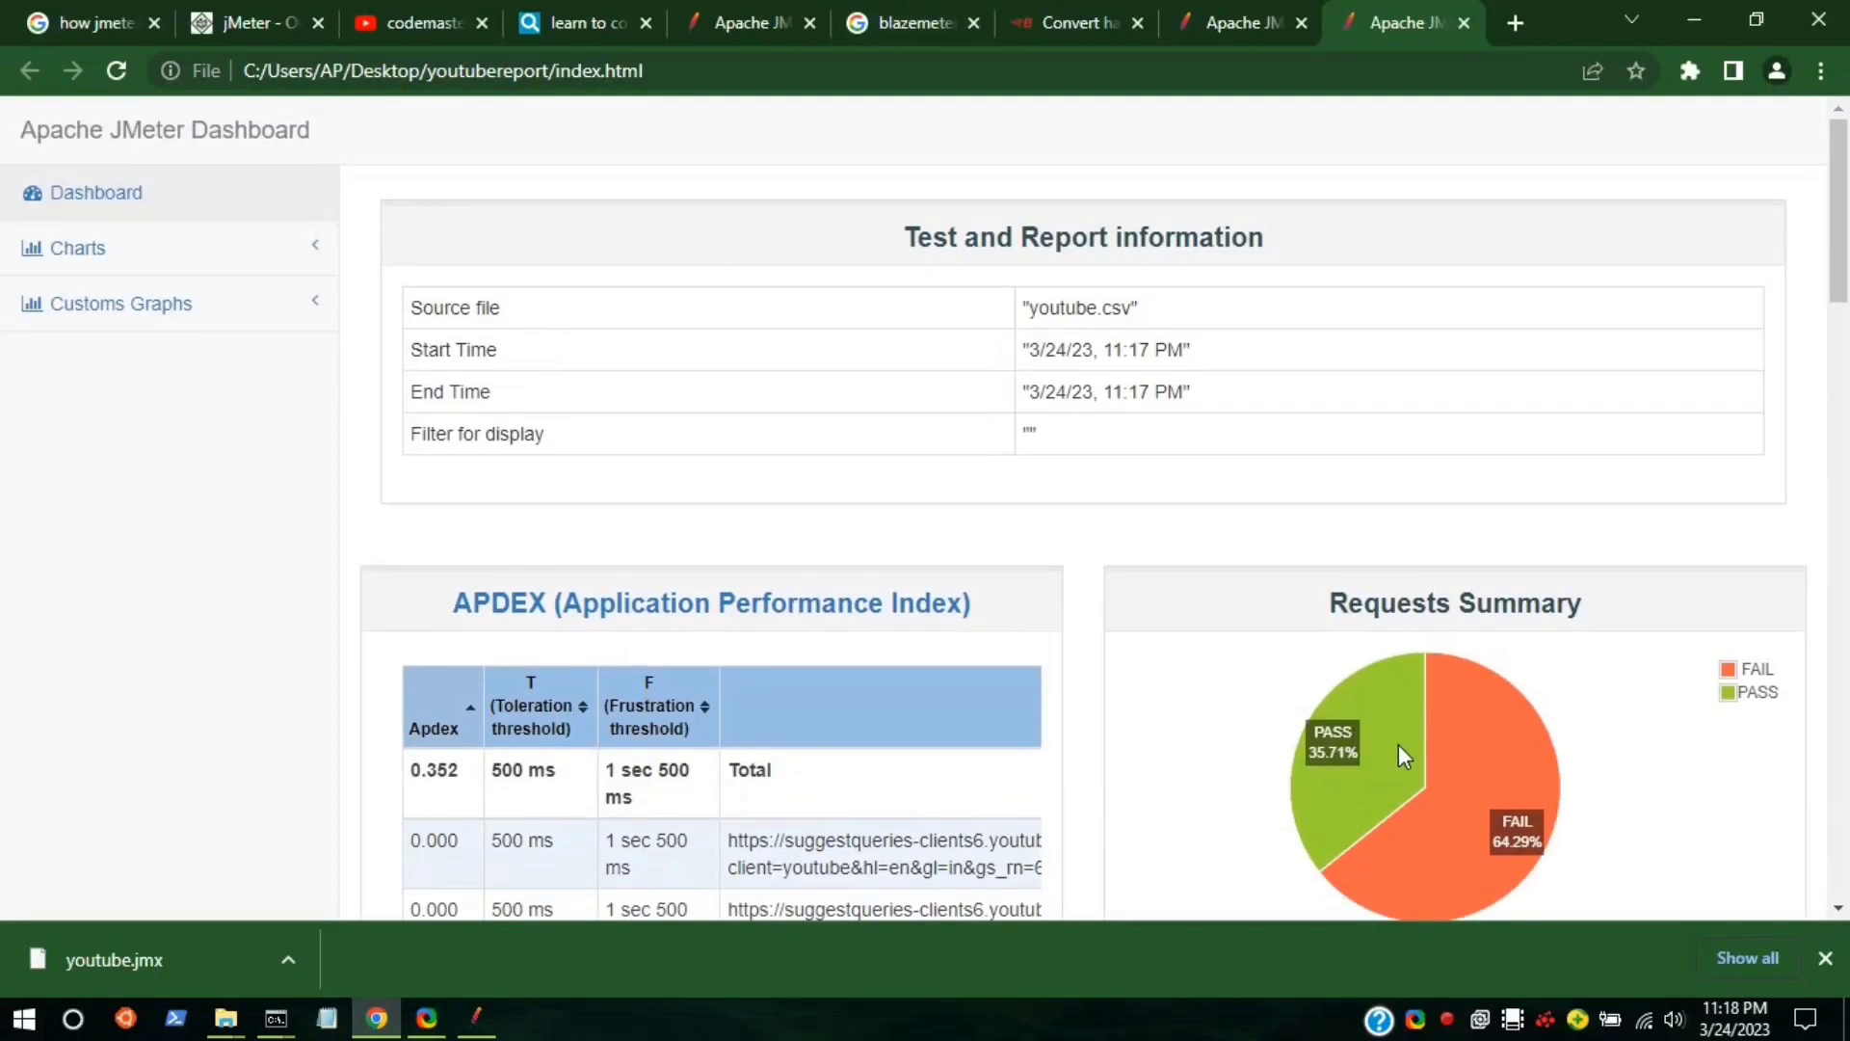
pyautogui.scroll(-5, 1401, 751)
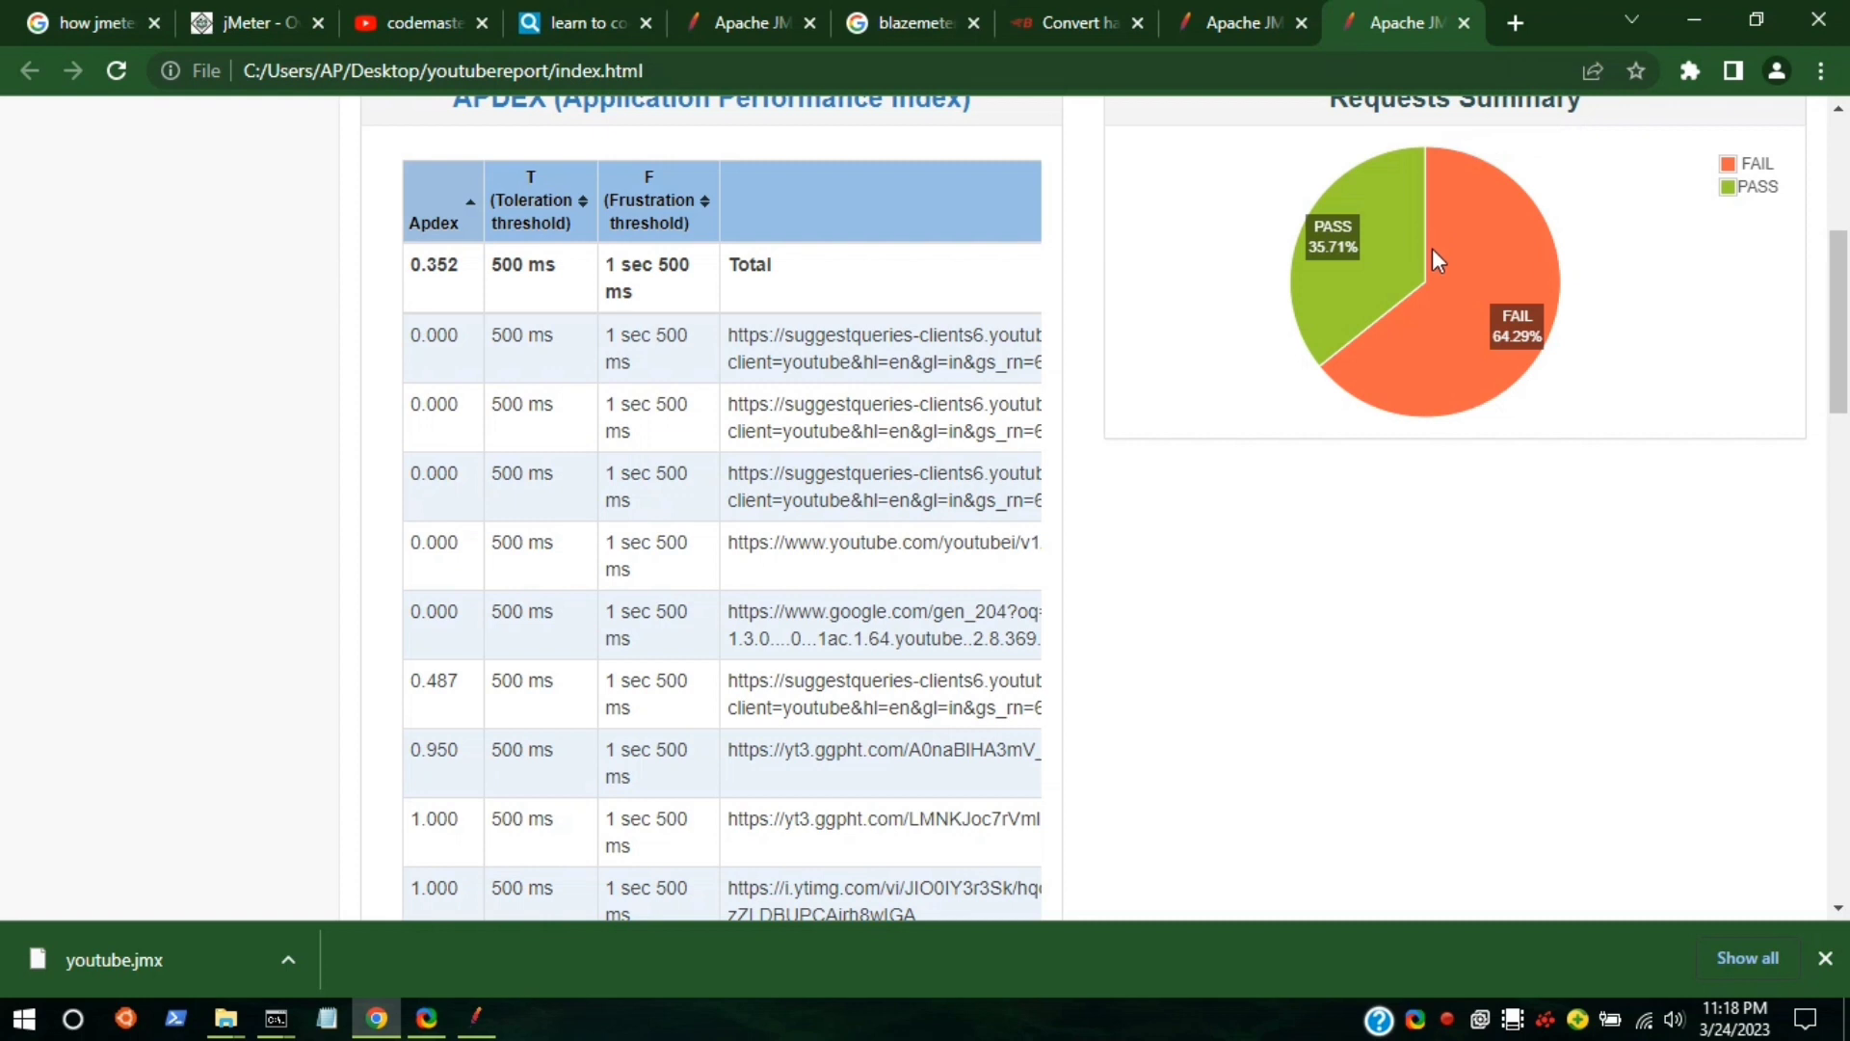
pyautogui.click(1229, 19)
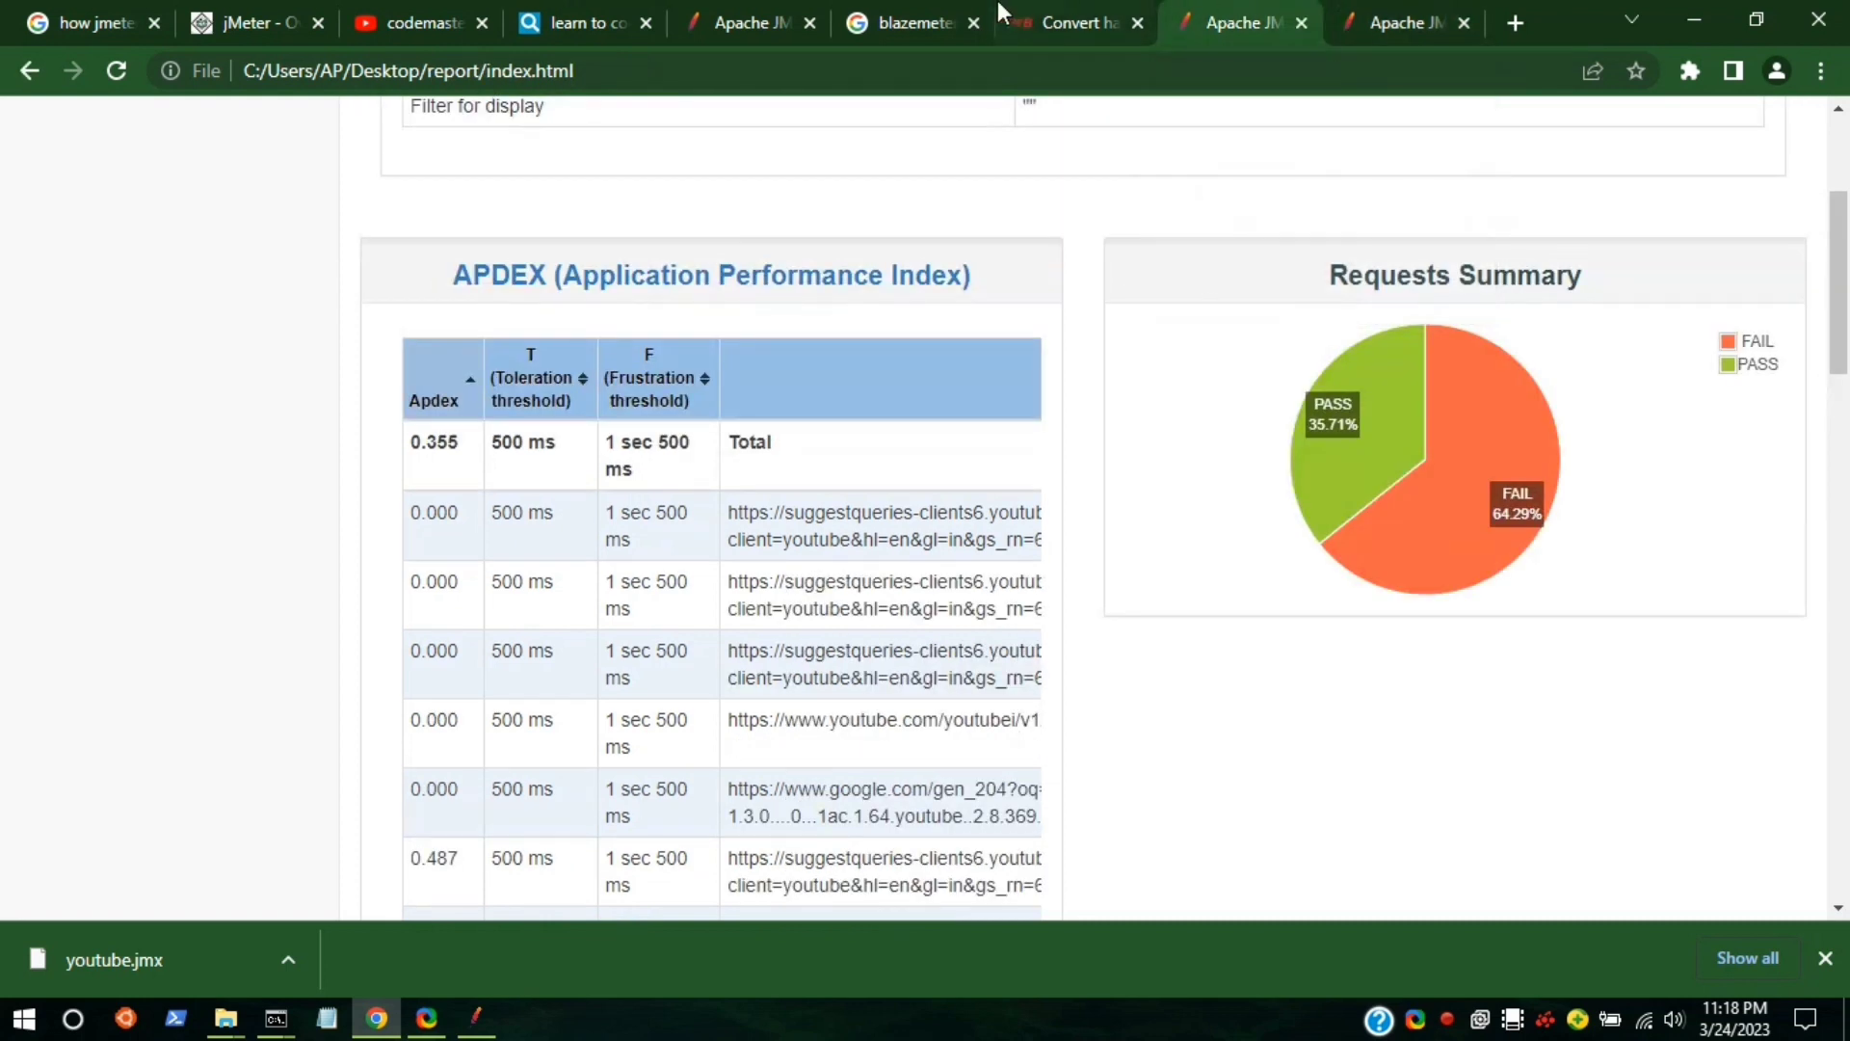
# Scroll through the codemaster YouTube results, then return to the youtube.jmx JMeter window.
pyautogui.click(366, 5)
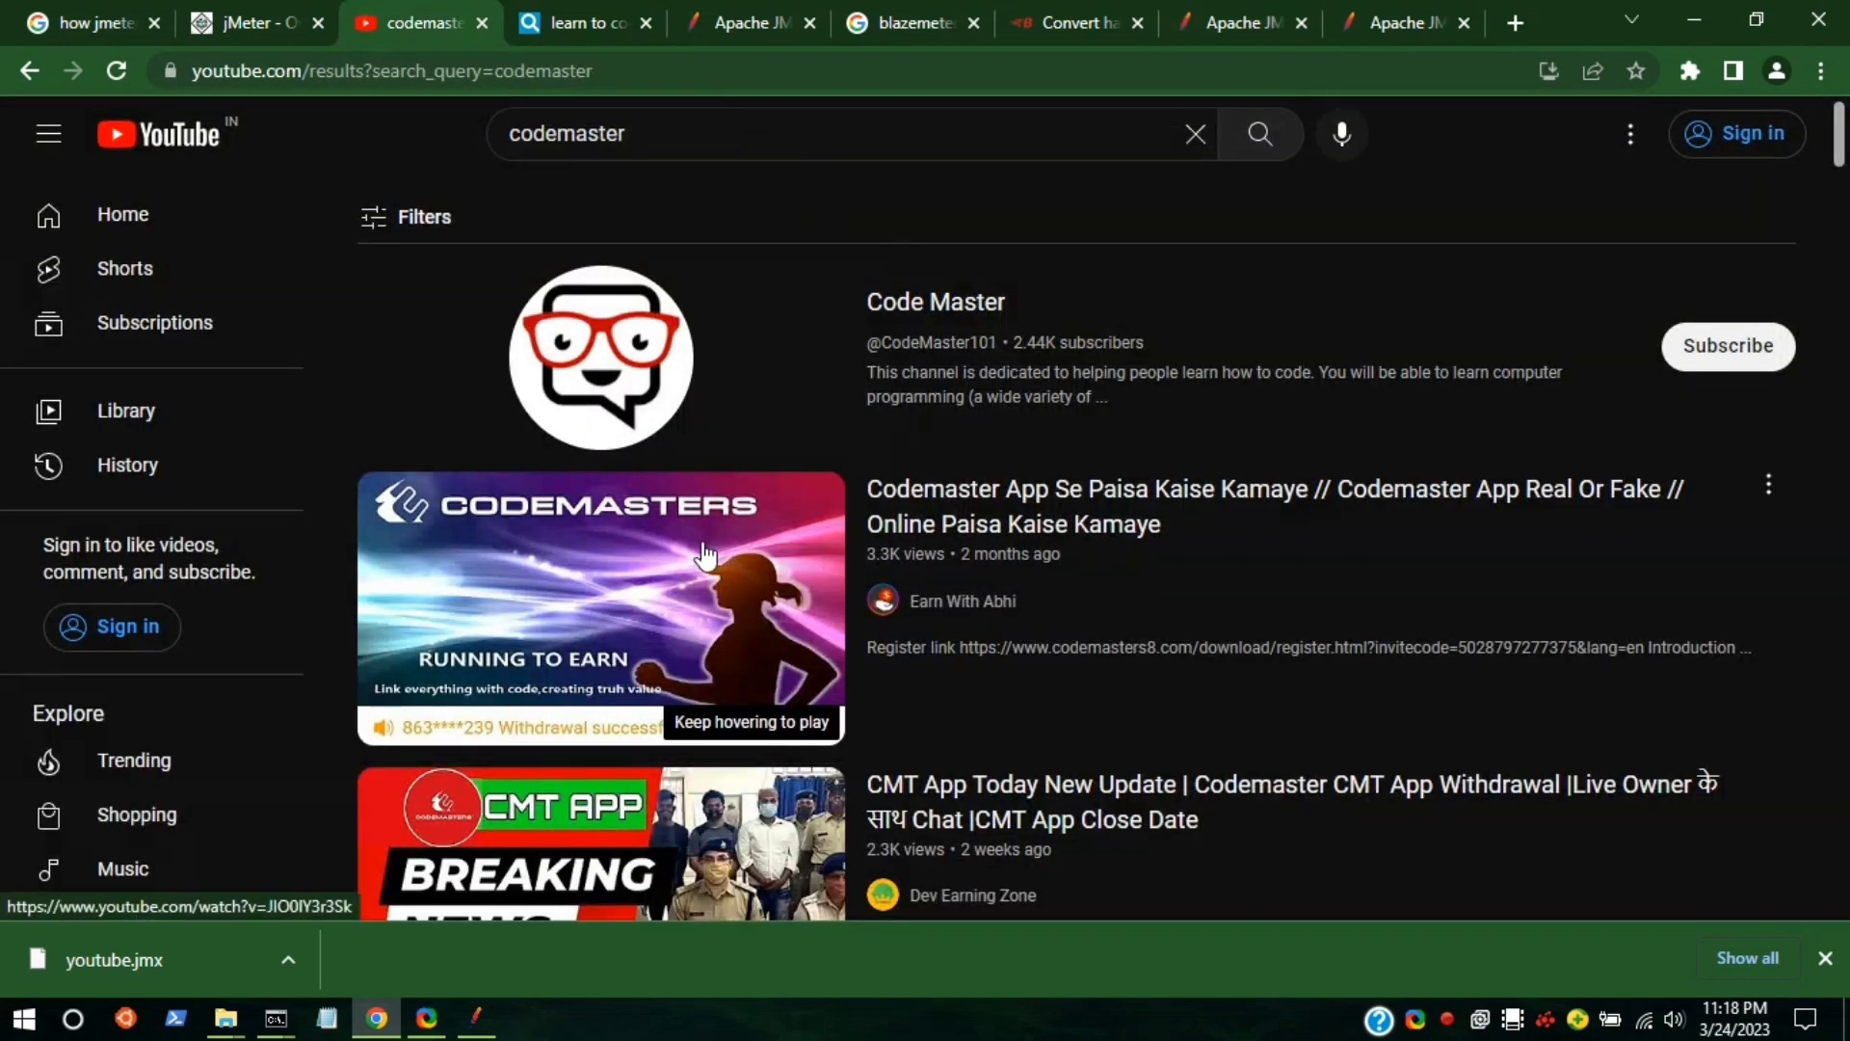
pyautogui.scroll(-5, 815, 533)
pyautogui.scroll(-7, 710, 533)
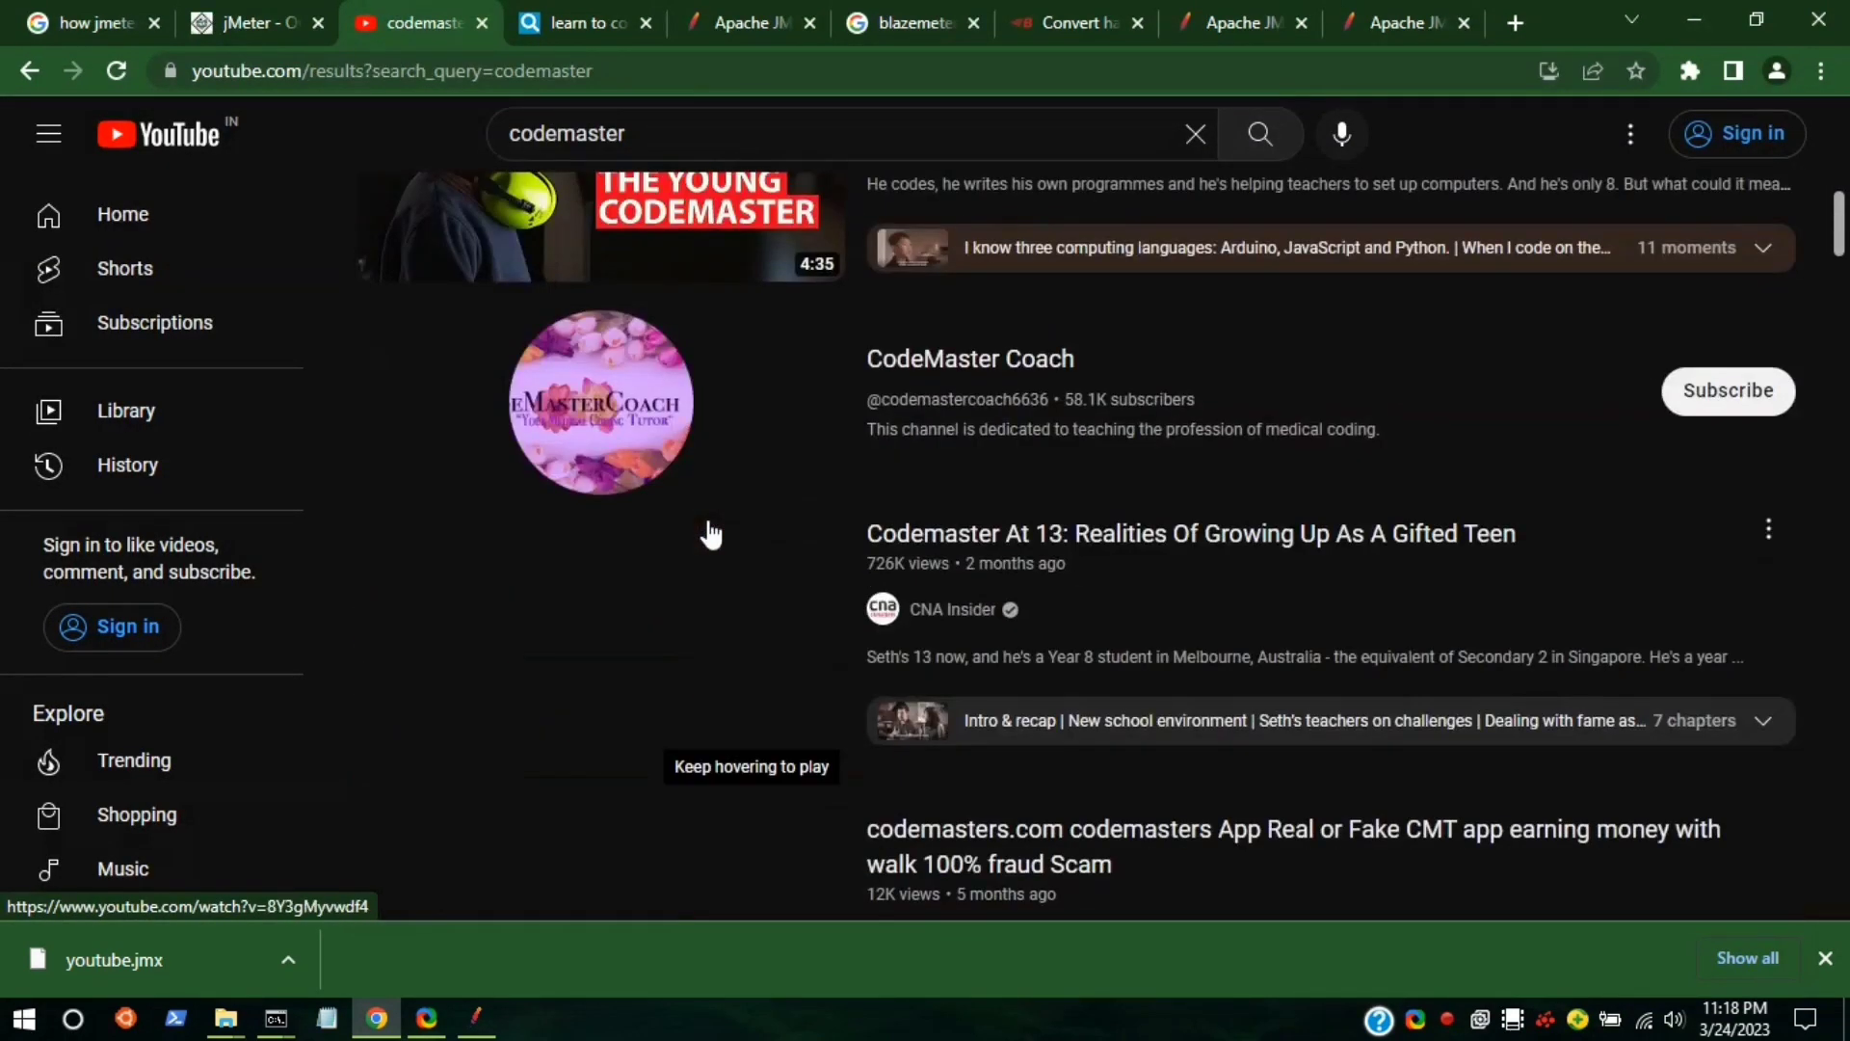
pyautogui.scroll(-10, 559, 631)
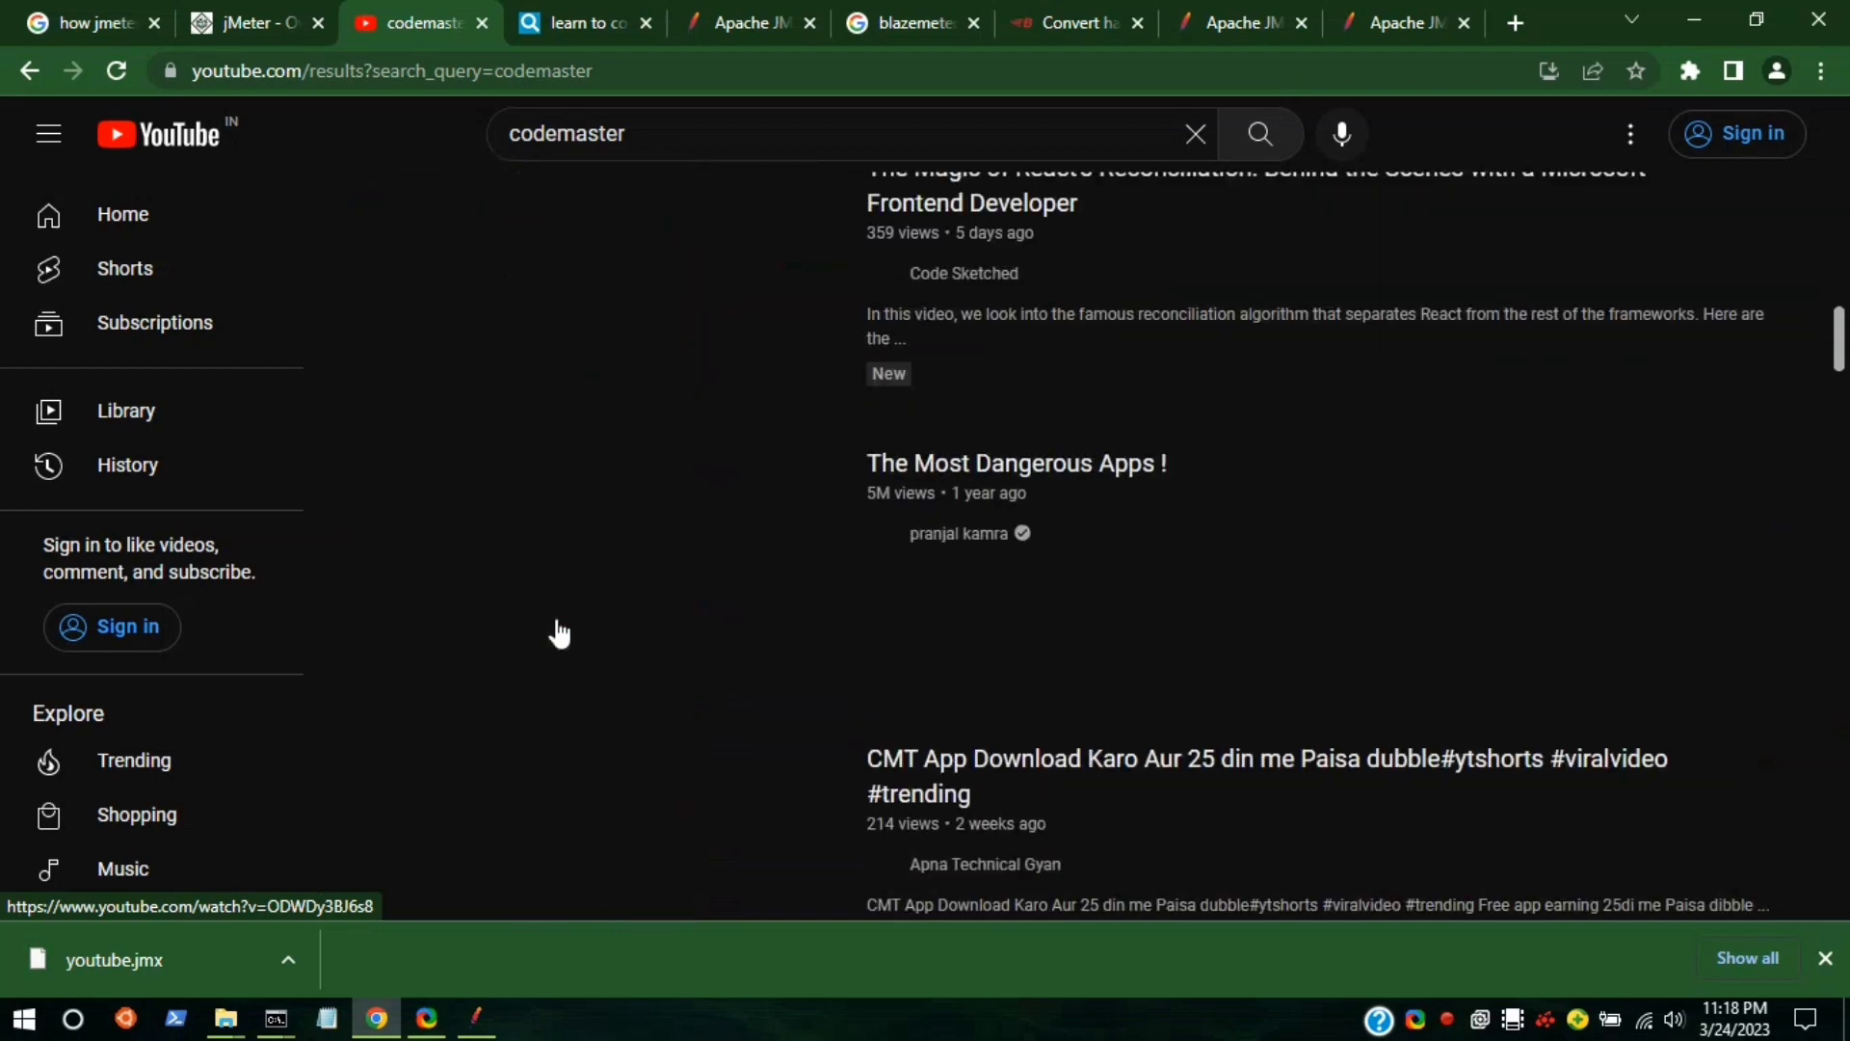
pyautogui.scroll(-15, 559, 632)
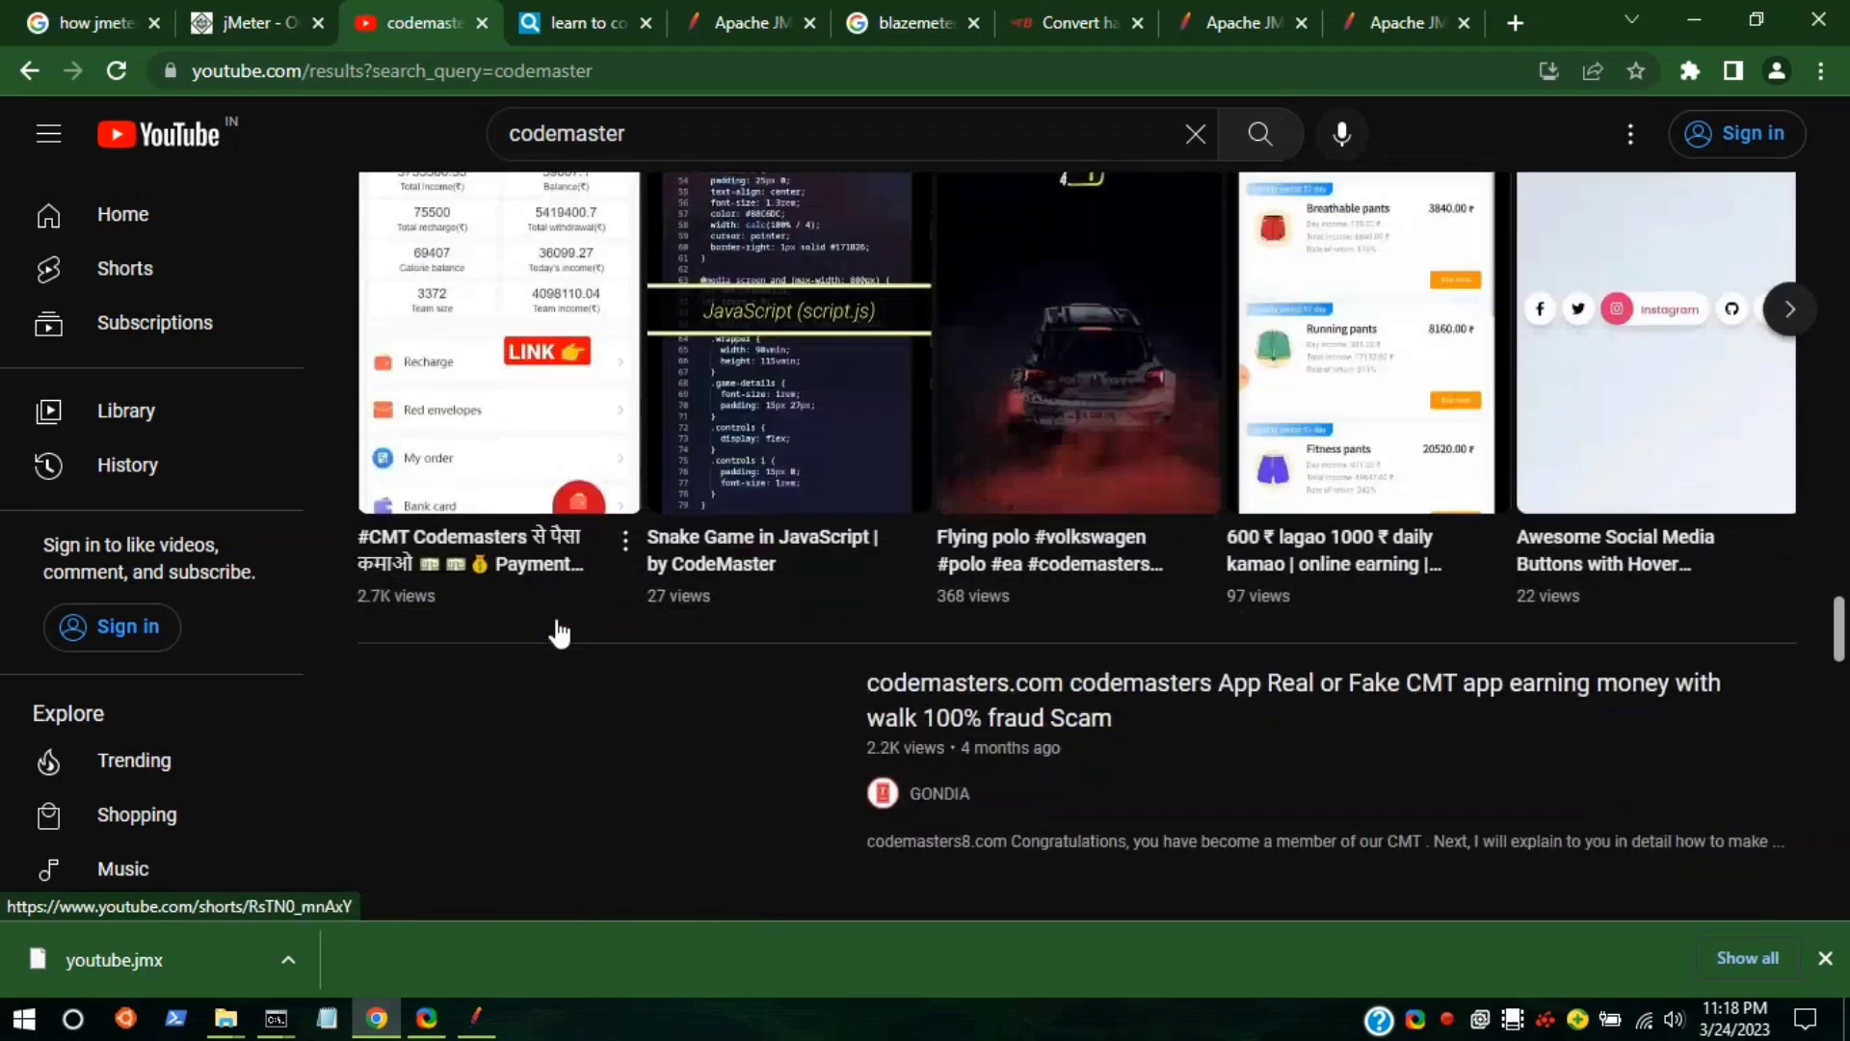
pyautogui.scroll(-5, 559, 629)
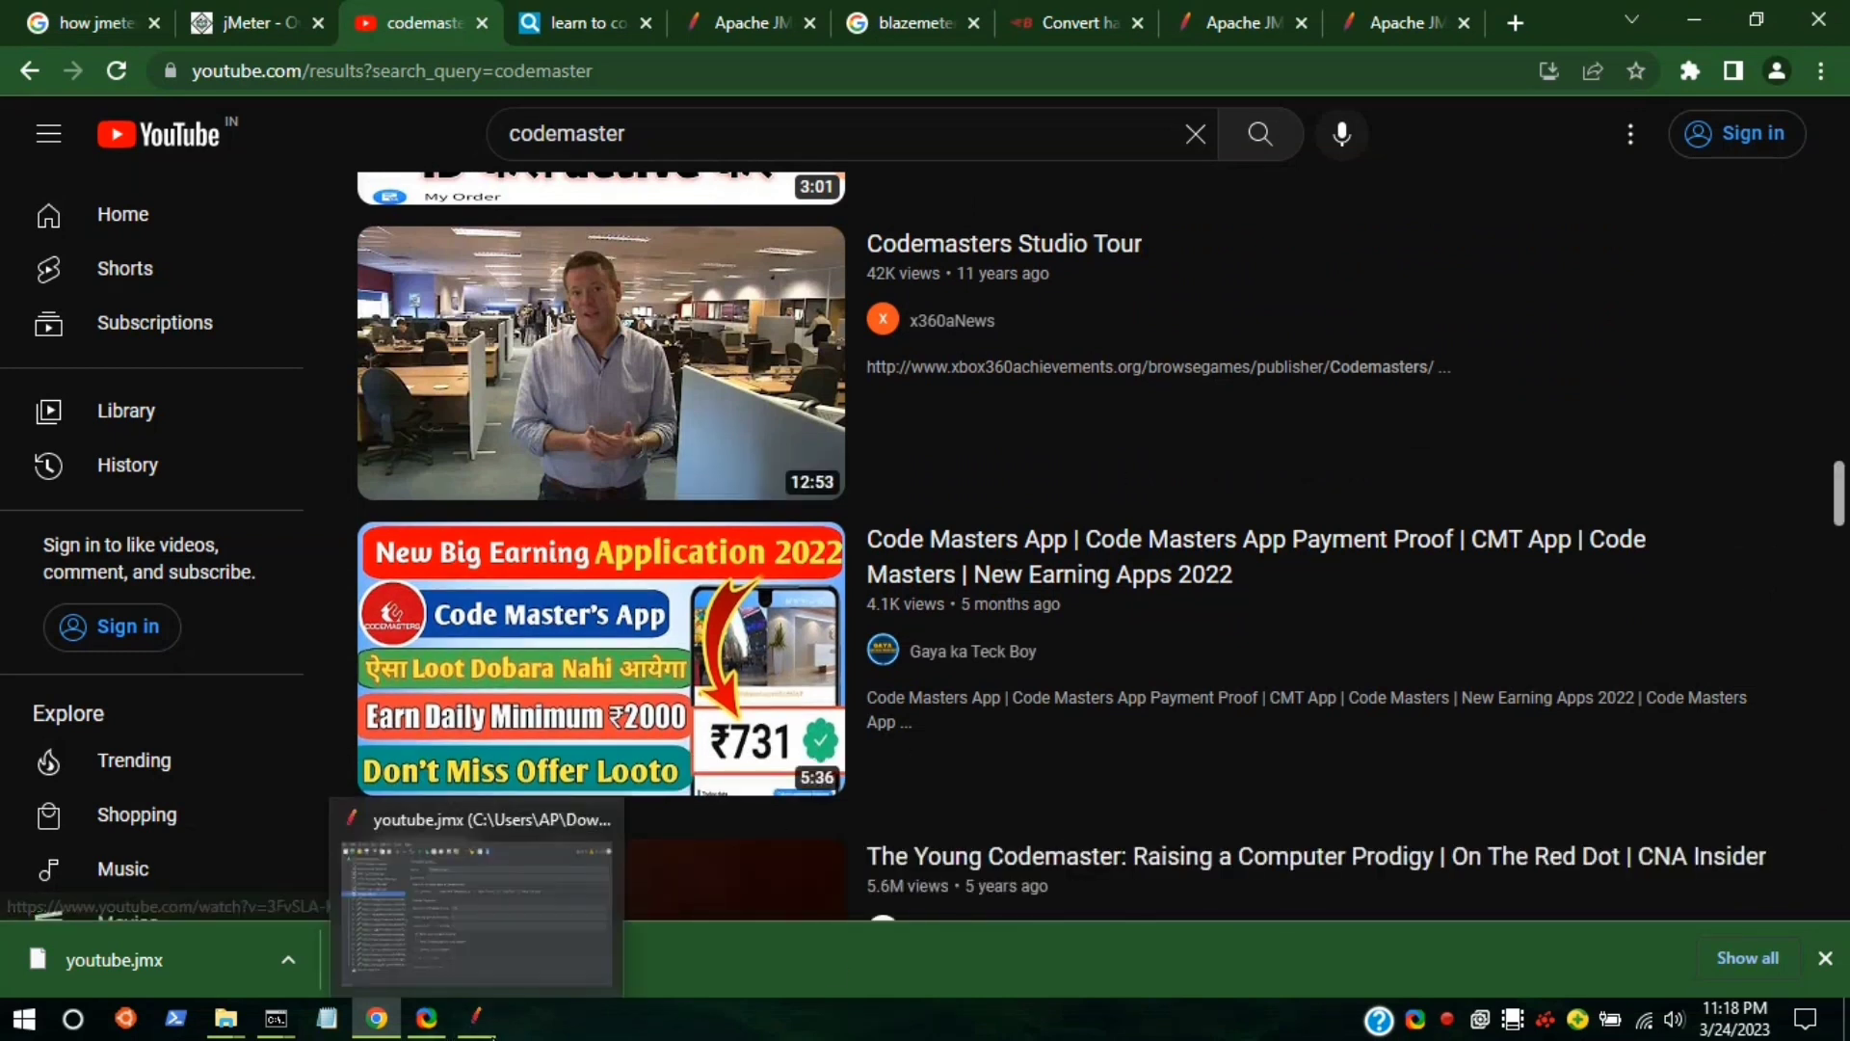
pyautogui.click(476, 1019)
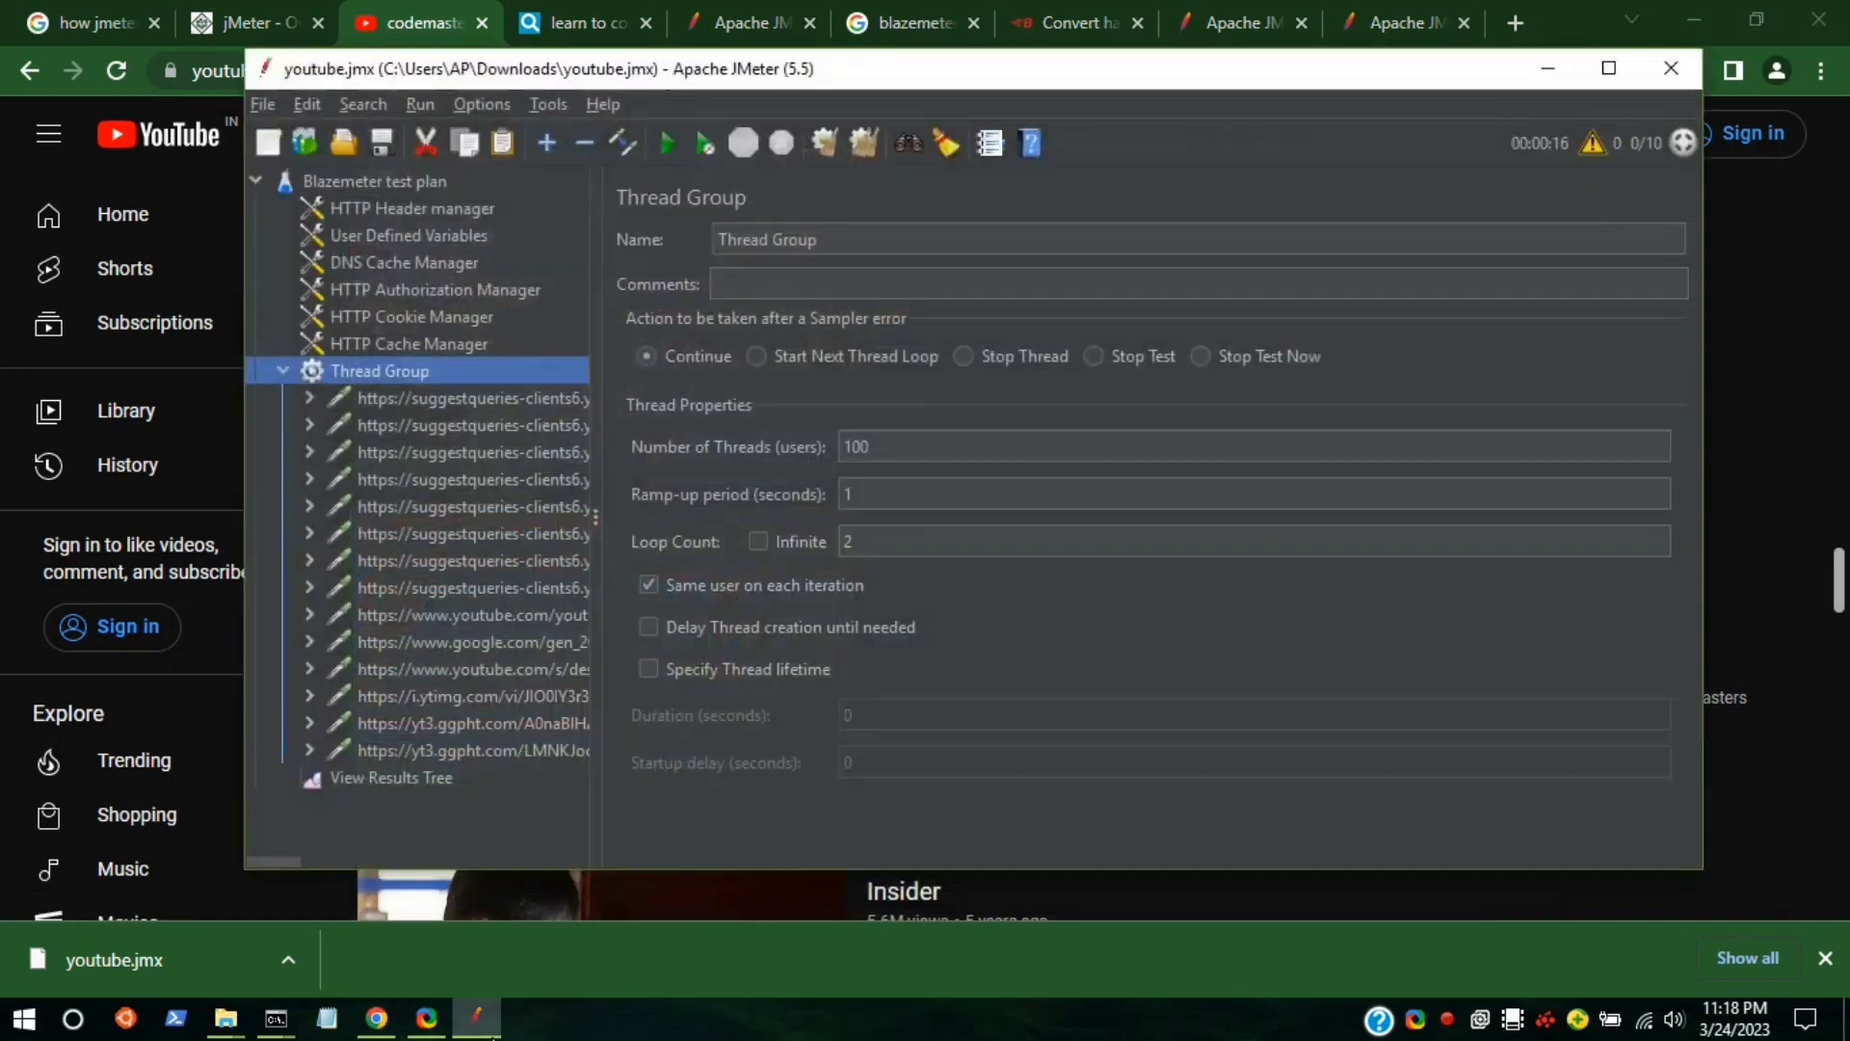
# Bring back the Command Prompt window that holds the finished non-GUI youtube.jmx run summary.
pyautogui.click(272, 1028)
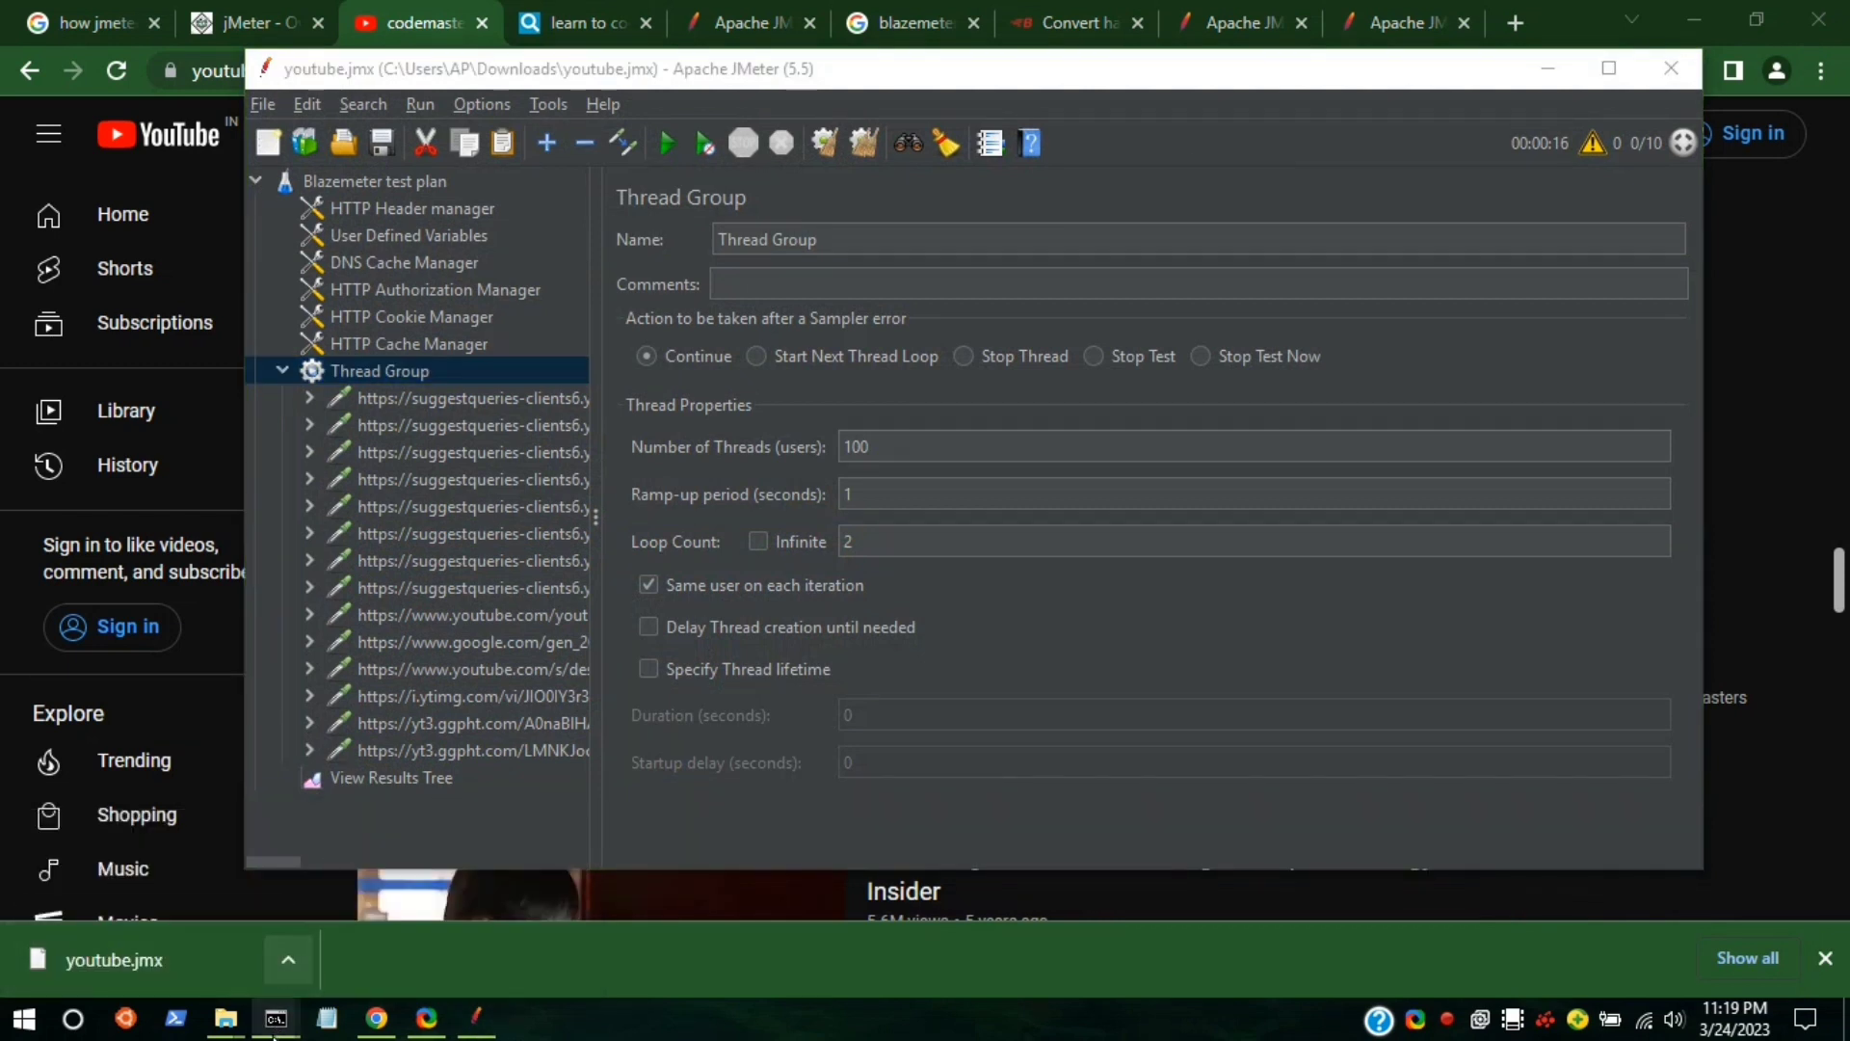
pyautogui.moveTo(281, 1035)
pyautogui.click(206, 954)
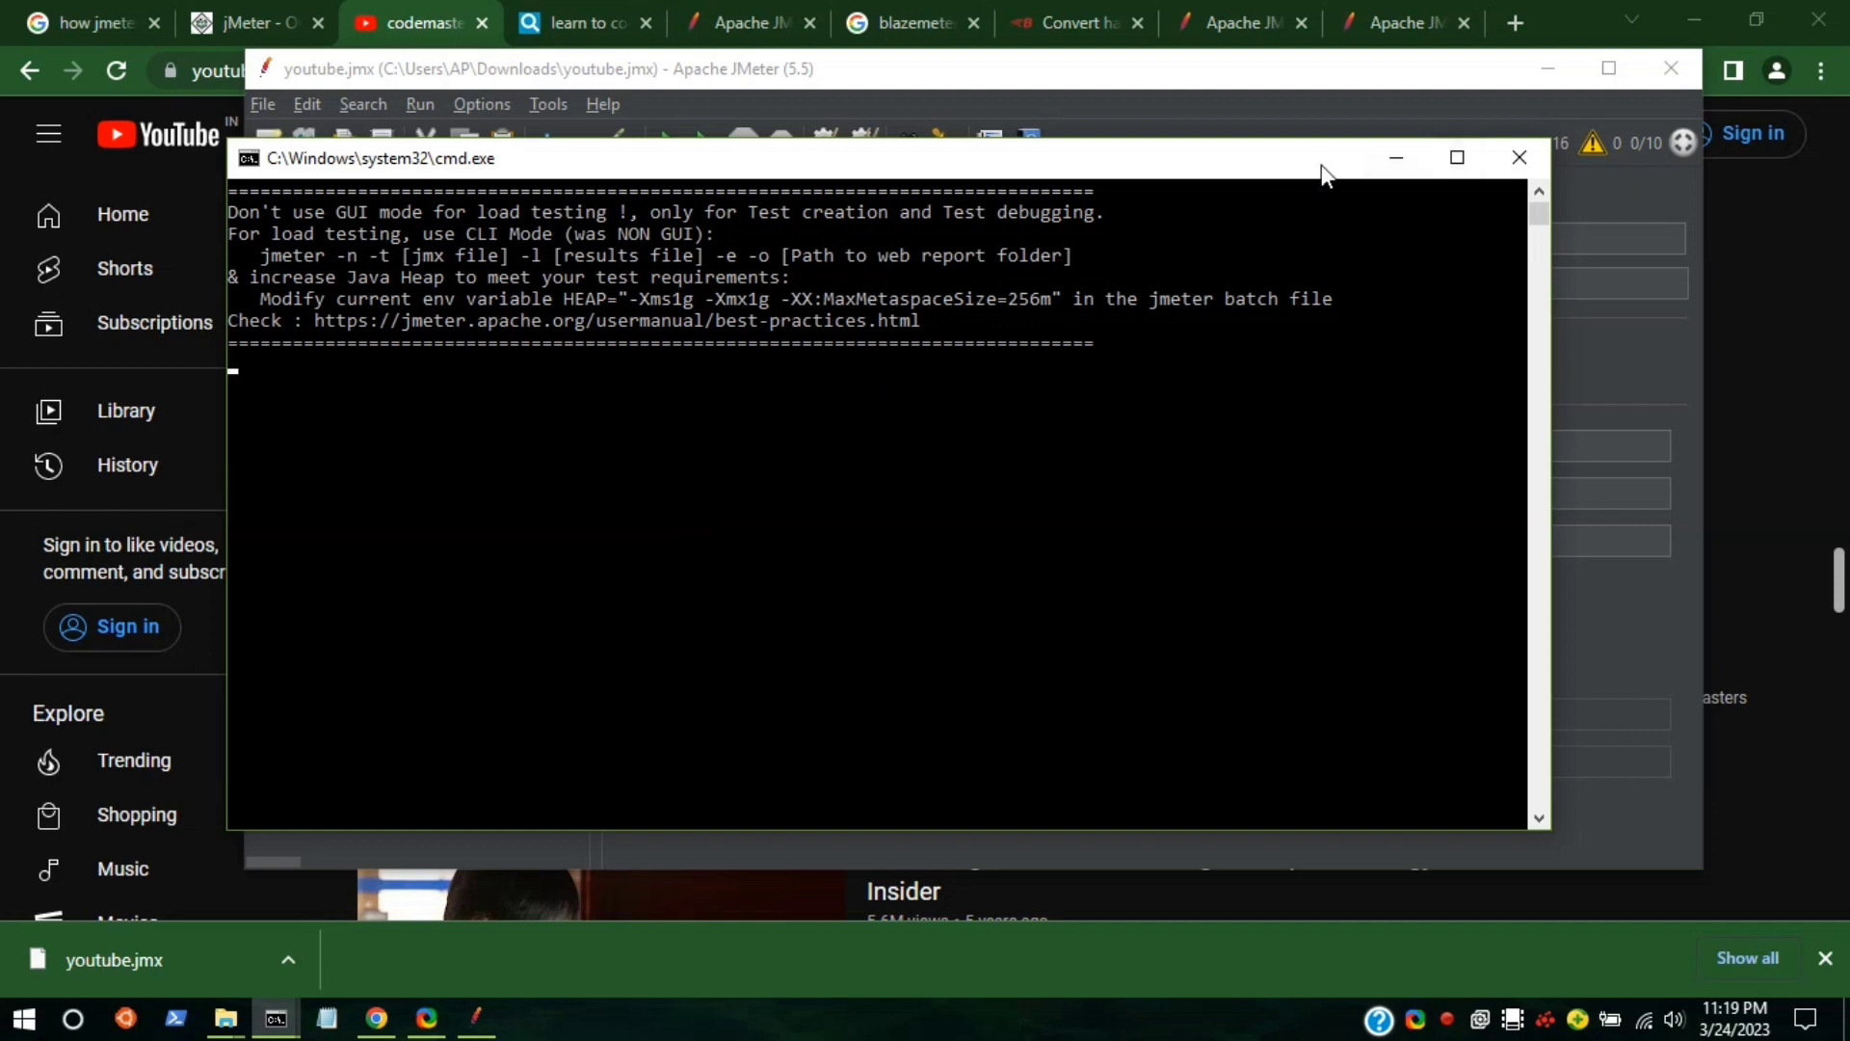
pyautogui.click(1415, 162)
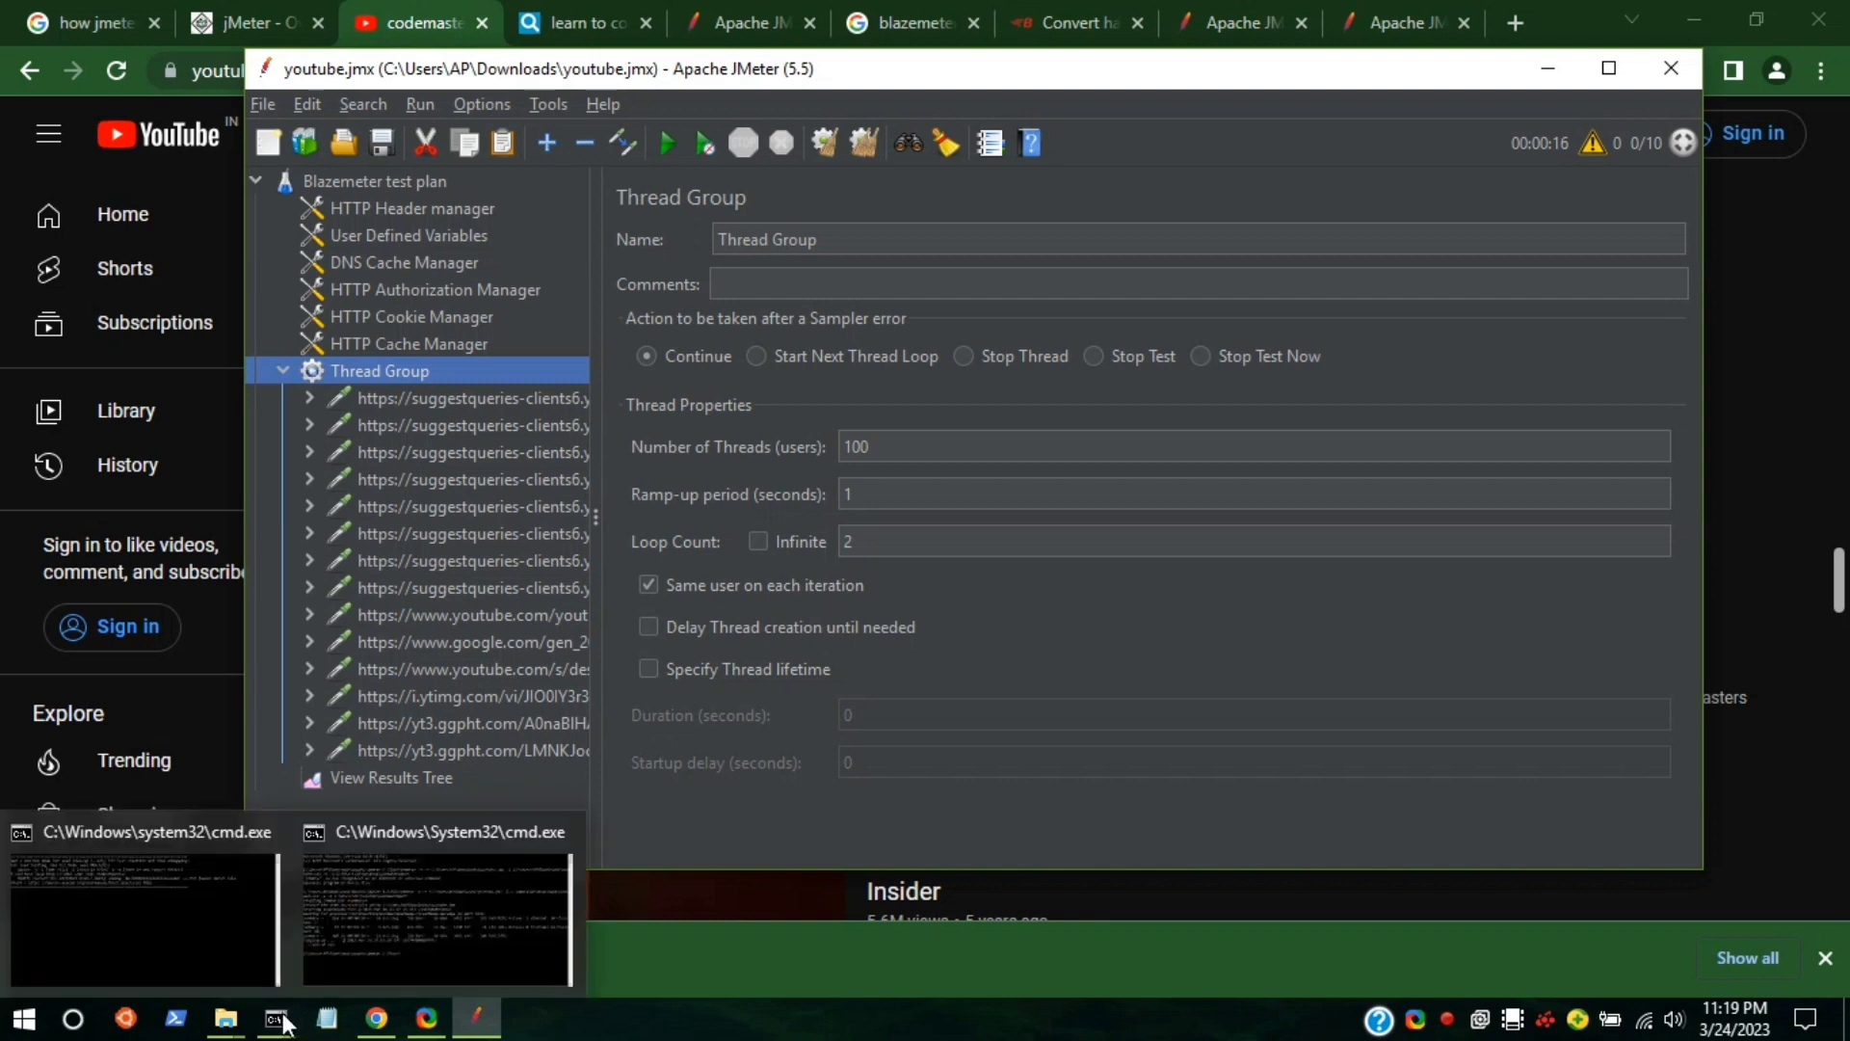
pyautogui.moveTo(300, 1005)
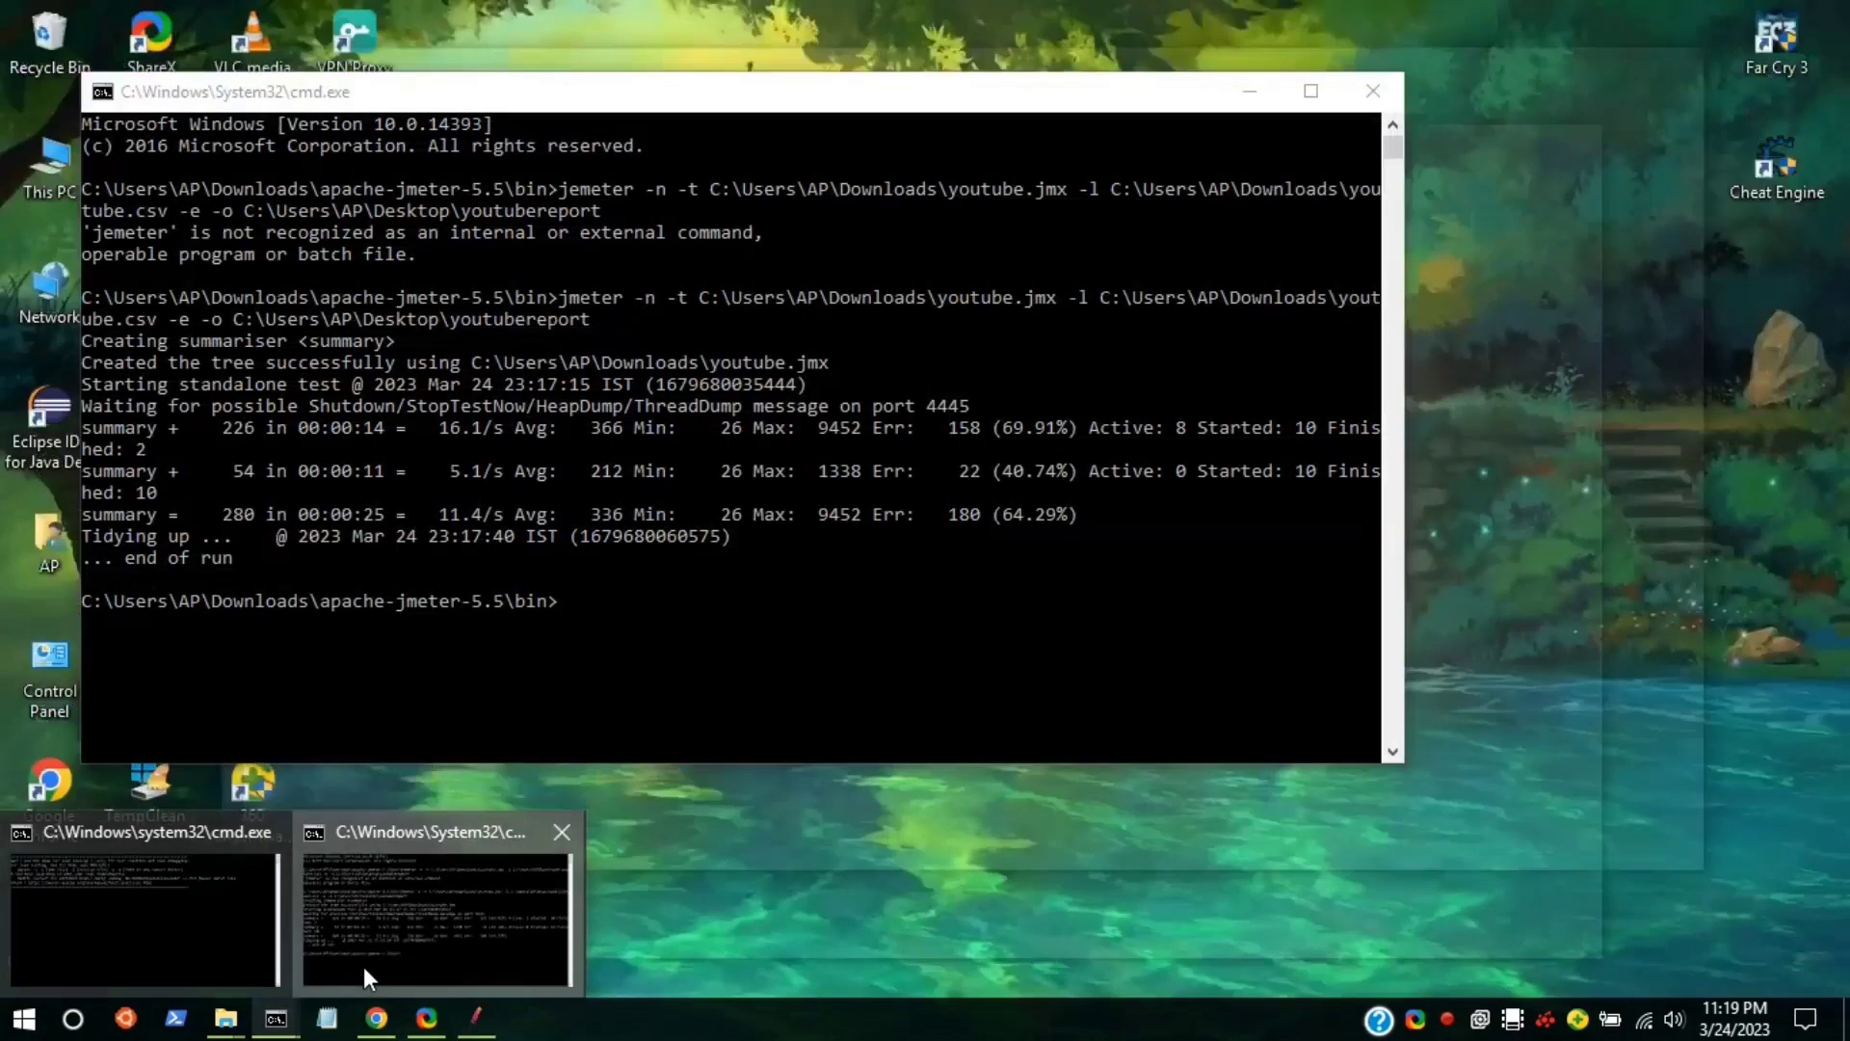
pyautogui.click(362, 968)
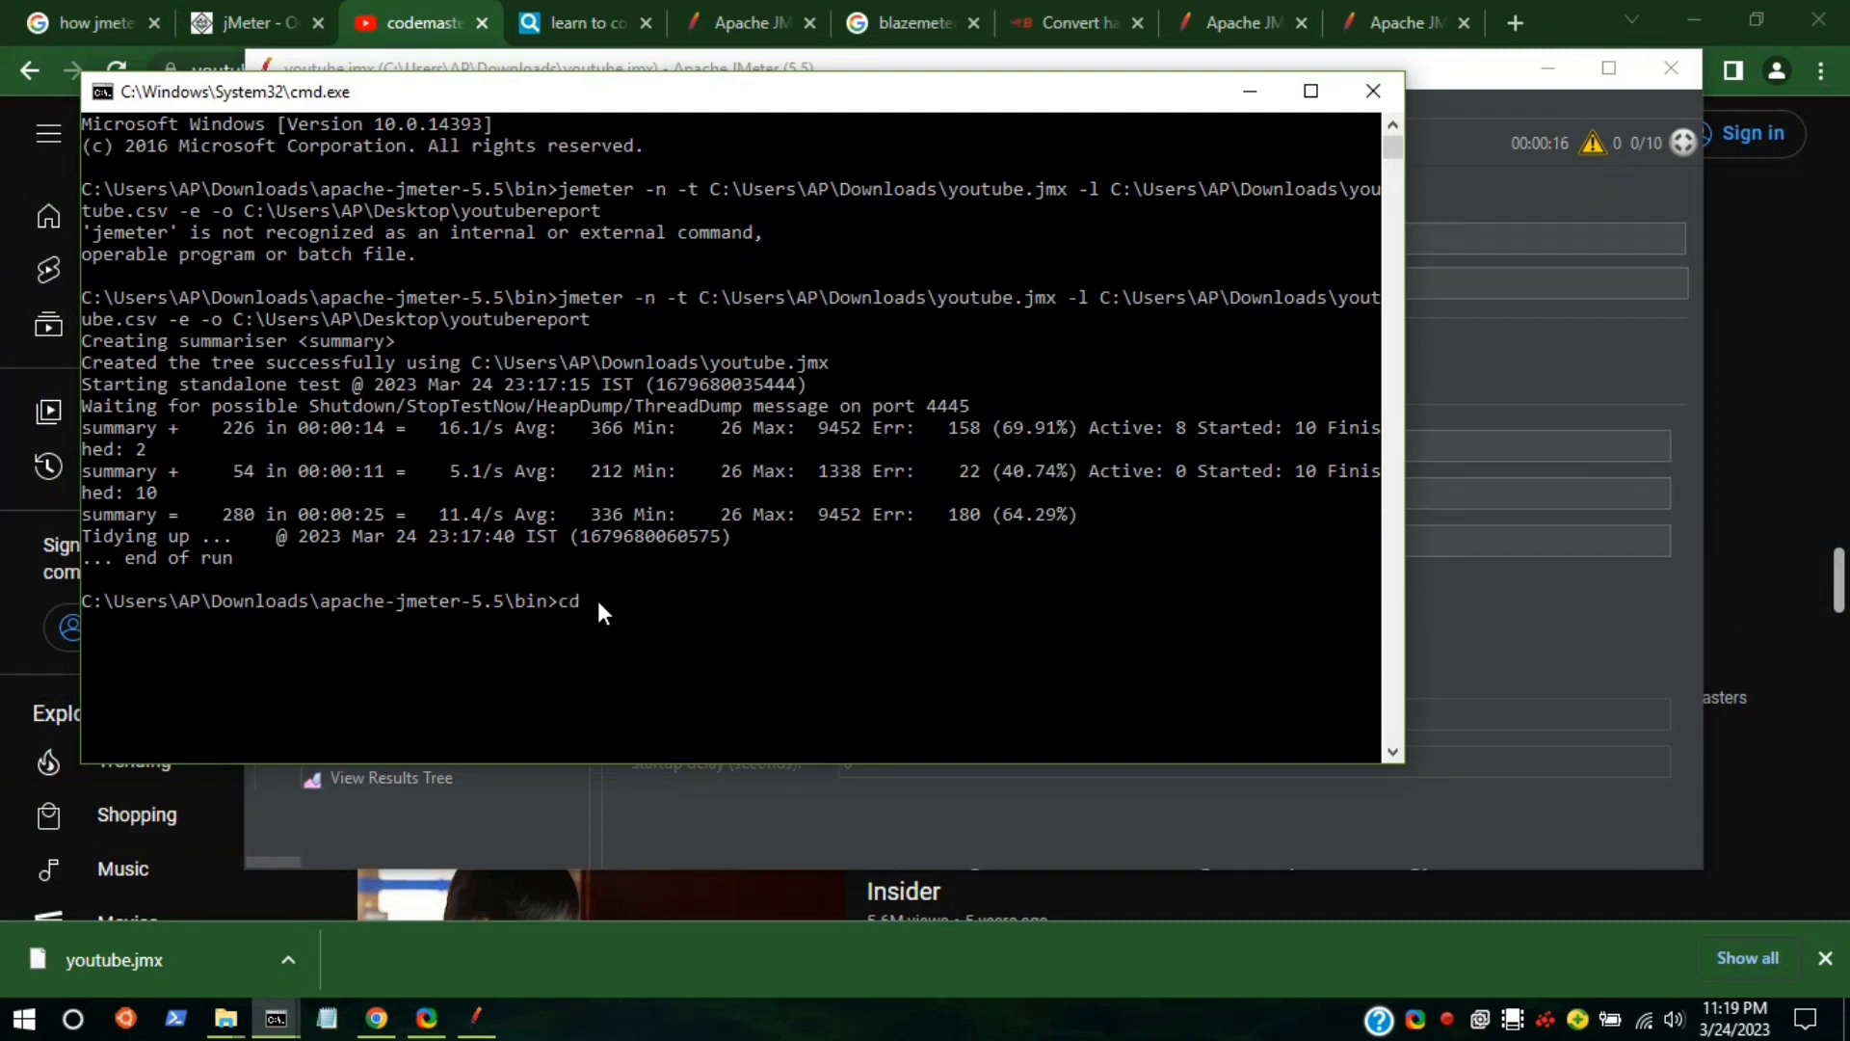
# Switch to the C:\ root and run java -version.
pyautogui.press('Return')
pyautogui.write('jAVA')
pyautogui.press('BackSpace')
pyautogui.press('BackSpace')
pyautogui.press('BackSpace')
pyautogui.press('BackSpace')
pyautogui.write('java')
pyautogui.press('BackSpace')
pyautogui.press('BackSpace')
pyautogui.write('a -version')
pyautogui.press('Return')
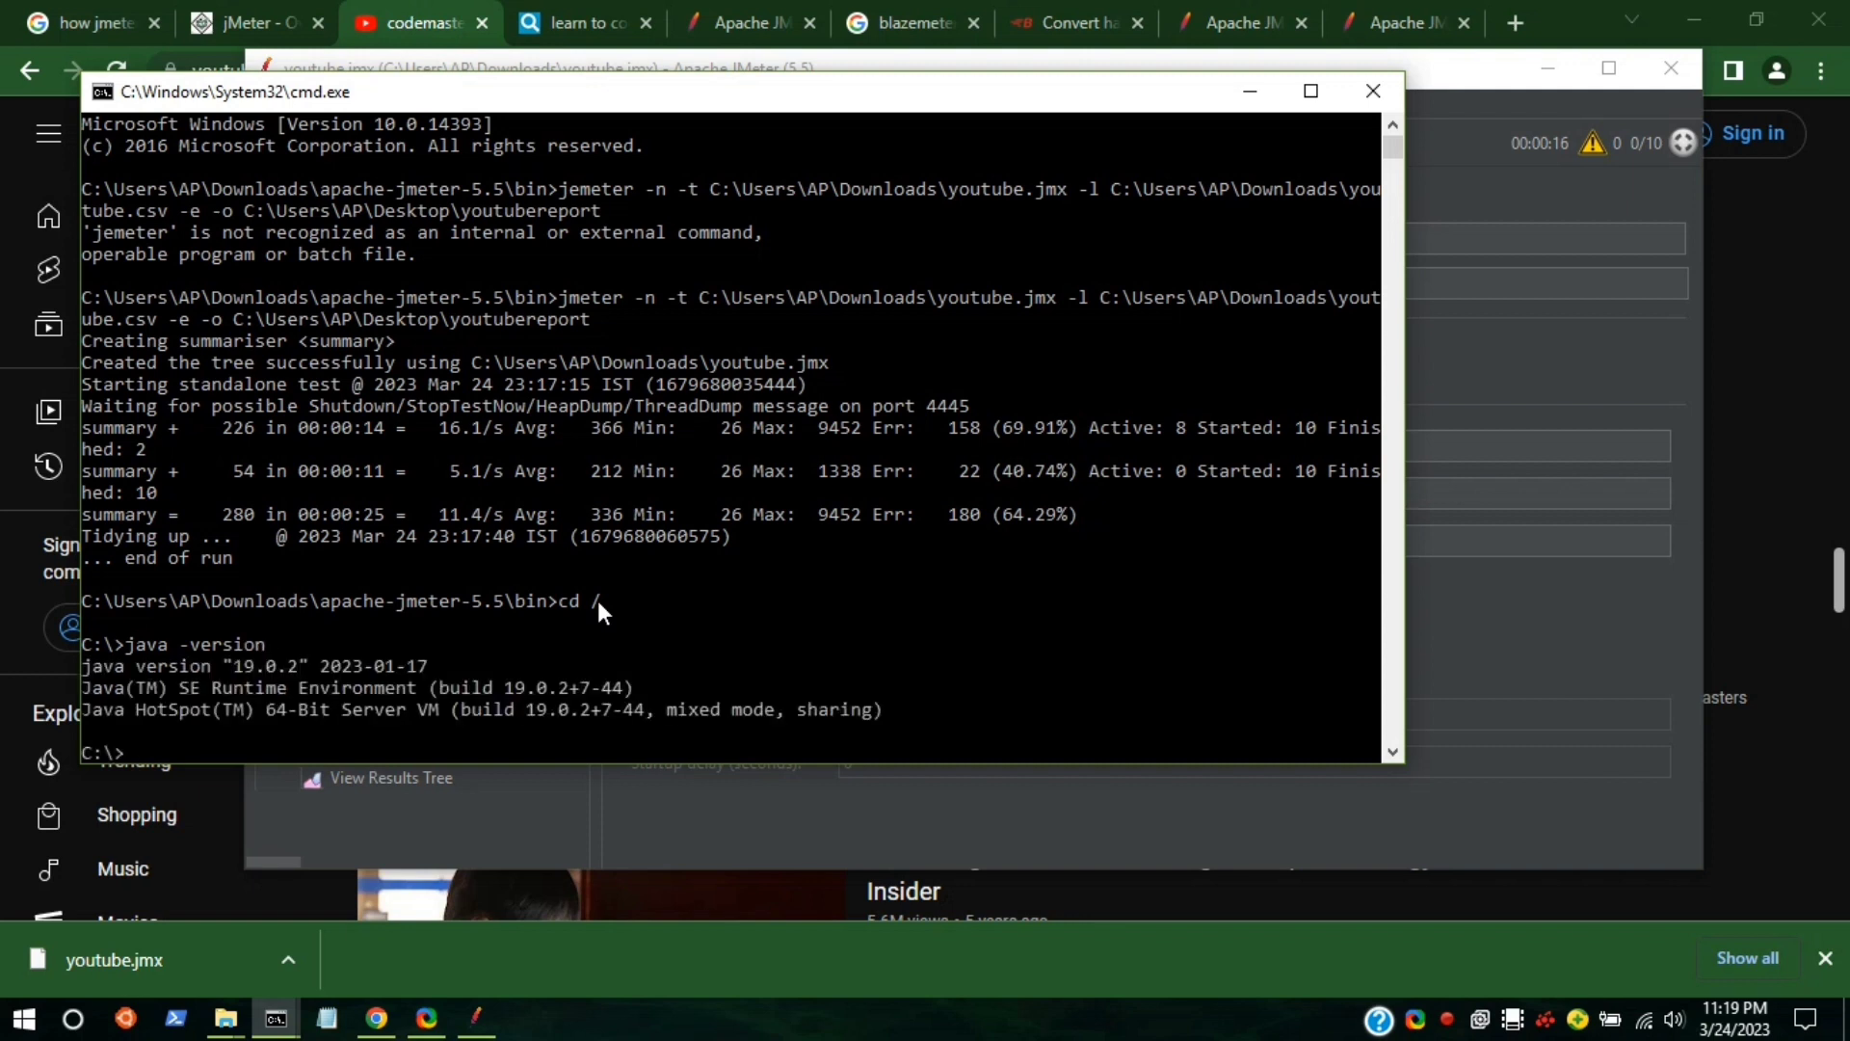
# Select the output line reporting Java version 19.0.2.
pyautogui.scroll(-8, 598, 602)
pyautogui.scroll(2, 598, 602)
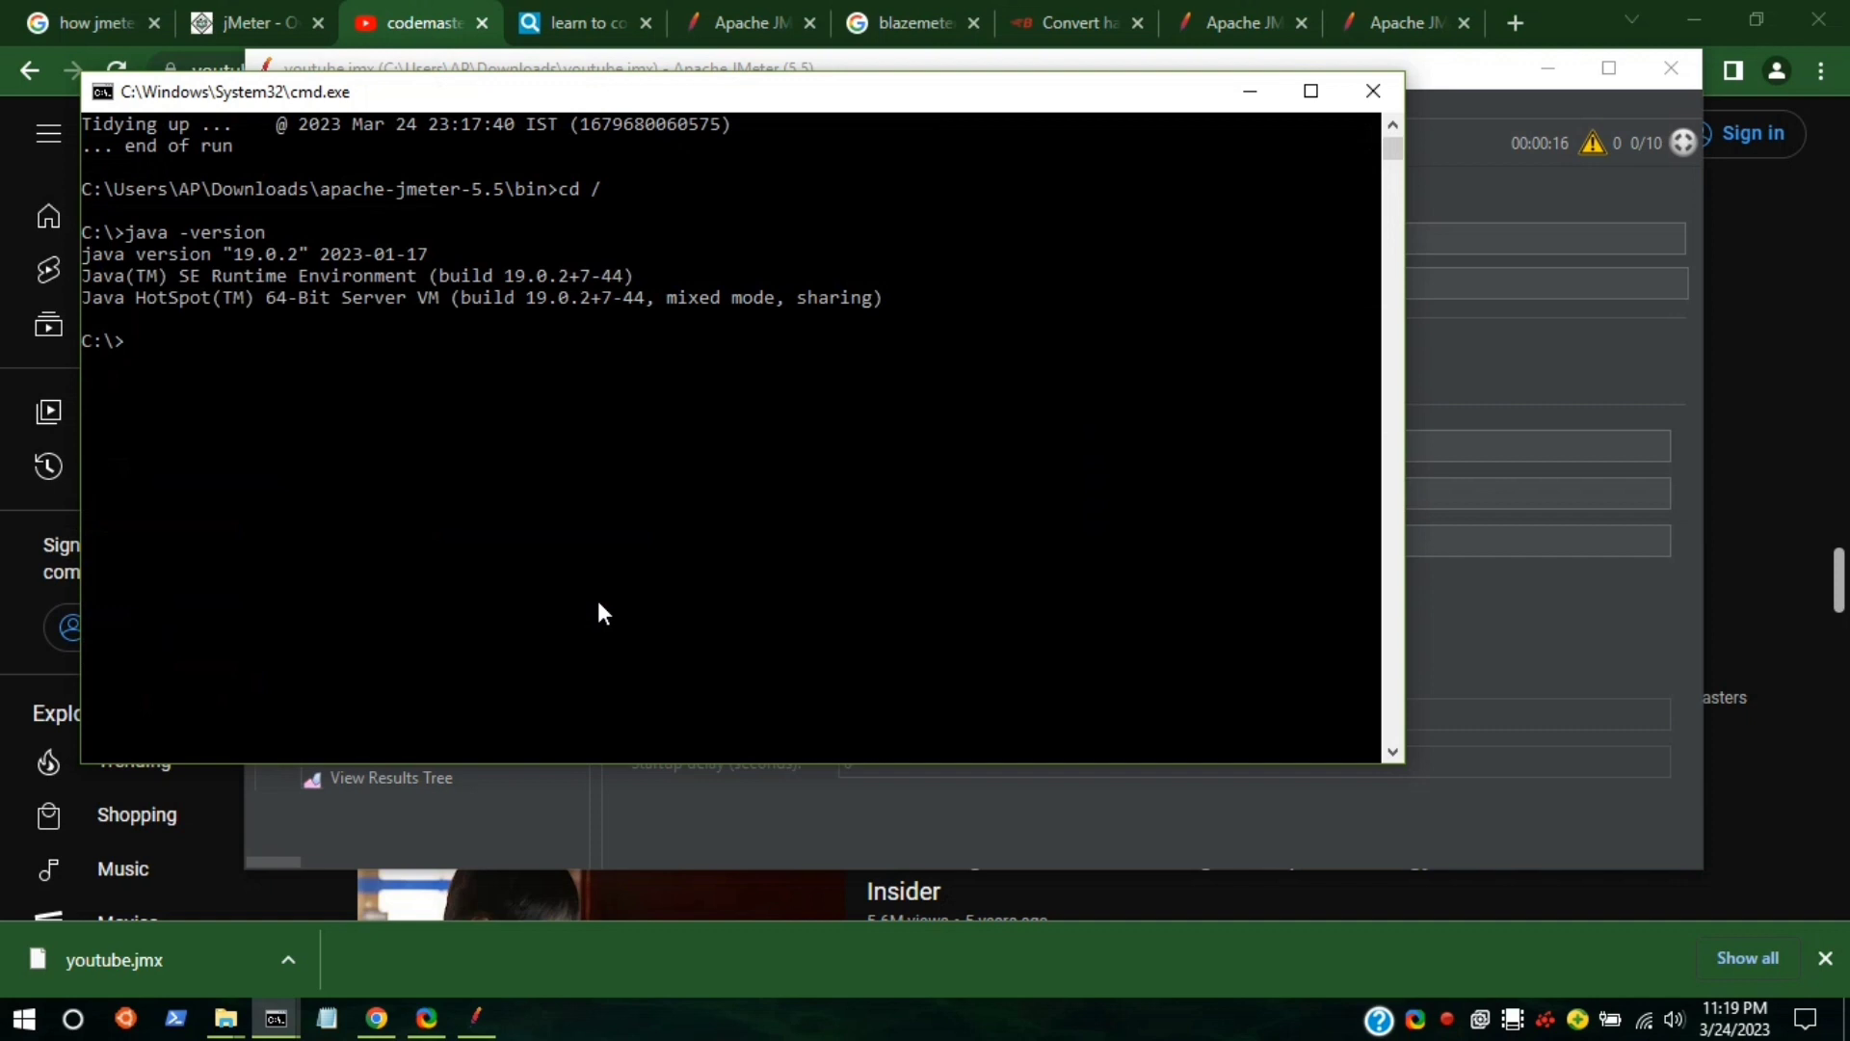
pyautogui.moveTo(210, 262); pyautogui.dragTo(466, 268)
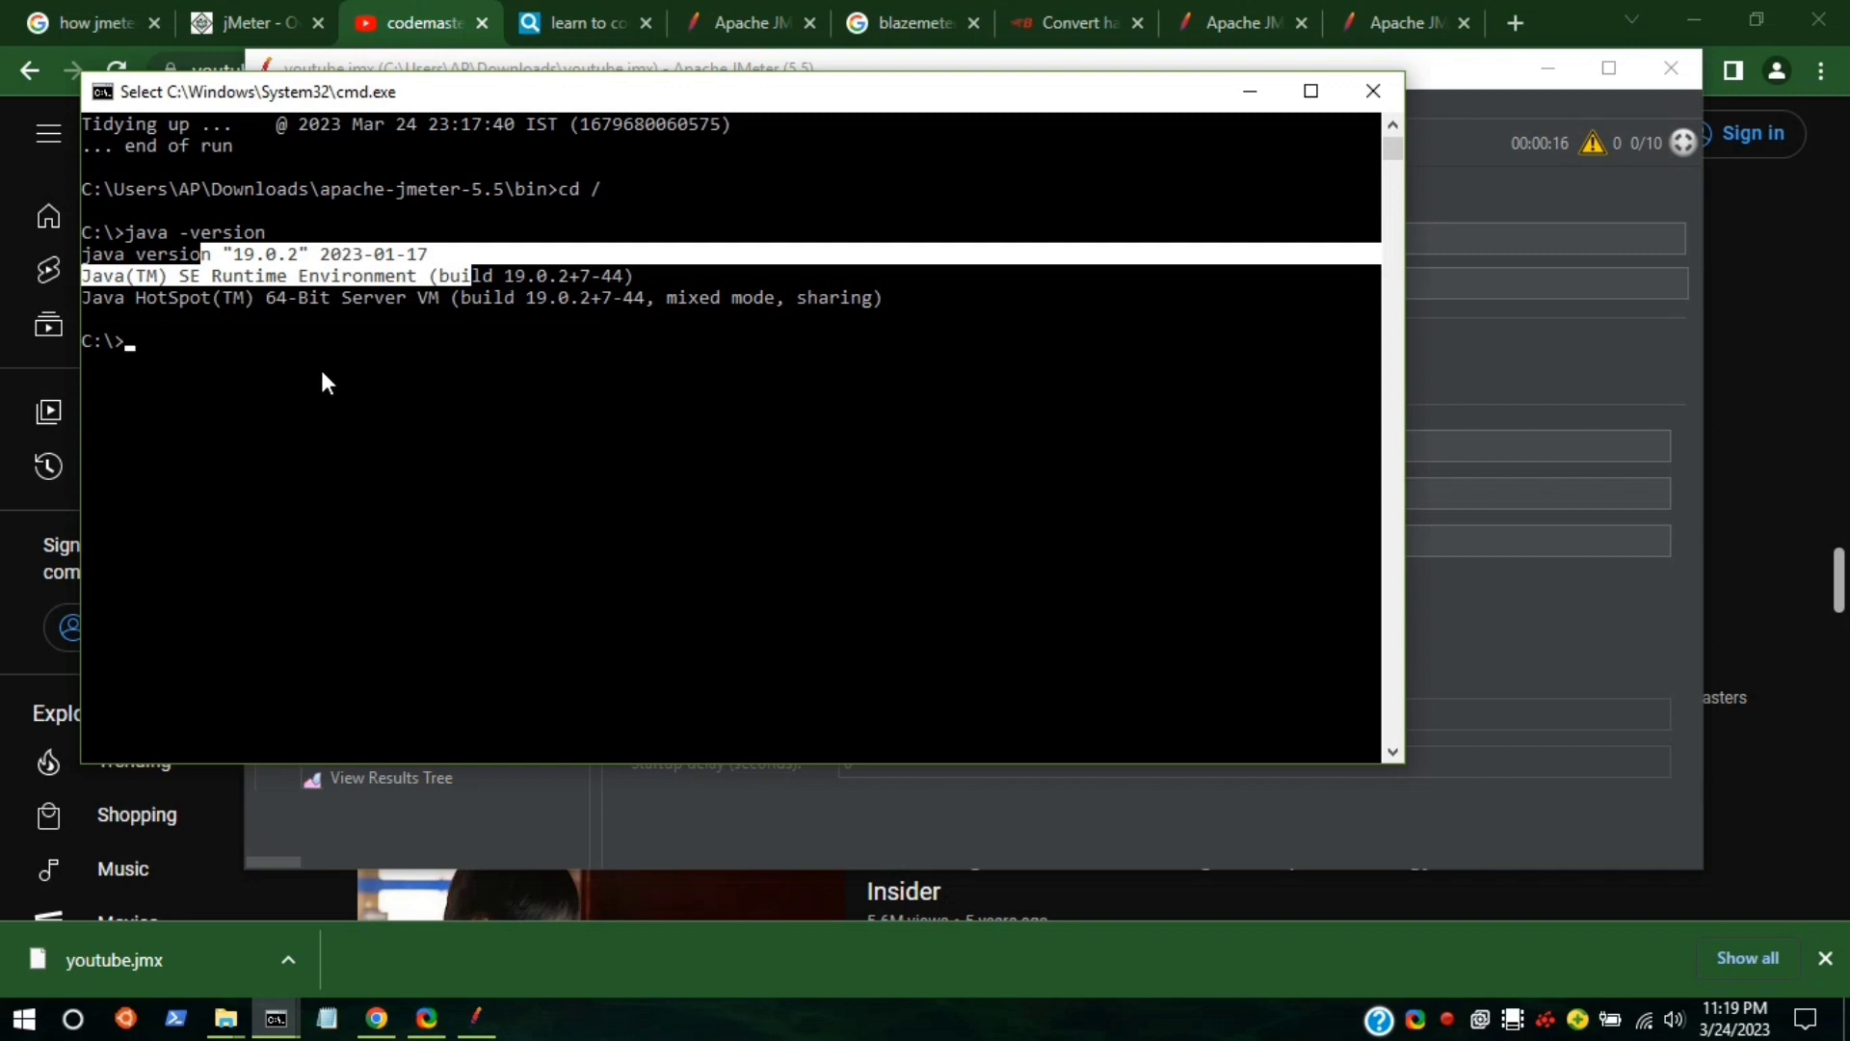